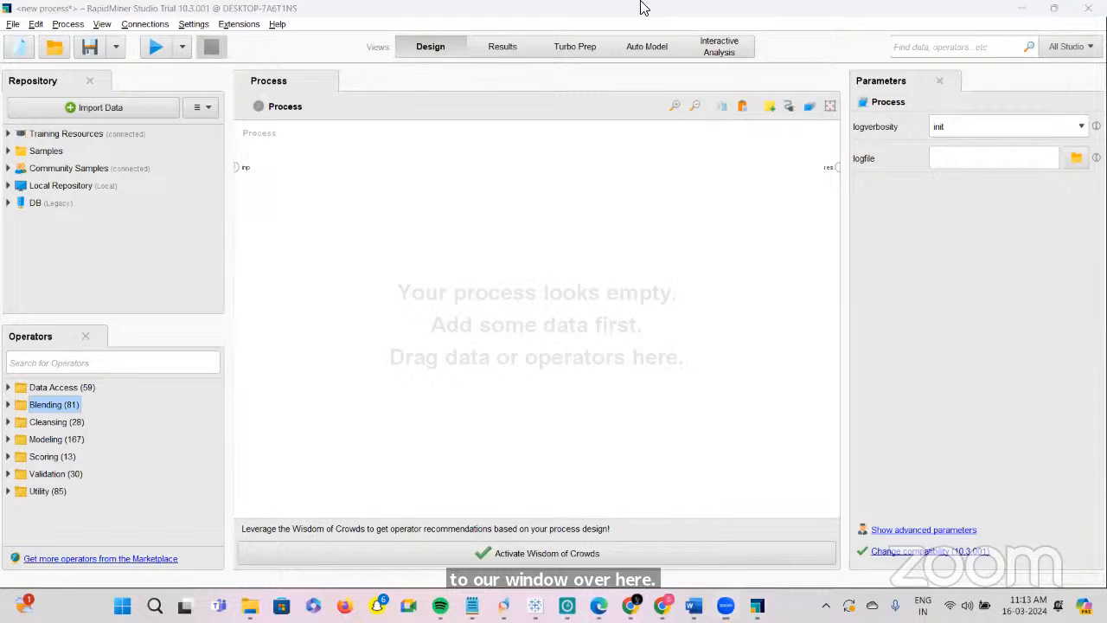
Annotate the screen with freehand check marks beside the Repository, Operators, Process, Parameters and Views labels, and underline Repository
{"action": "left_click_drag", "start_coordinate": [59, 90], "coordinate": [77, 69]}
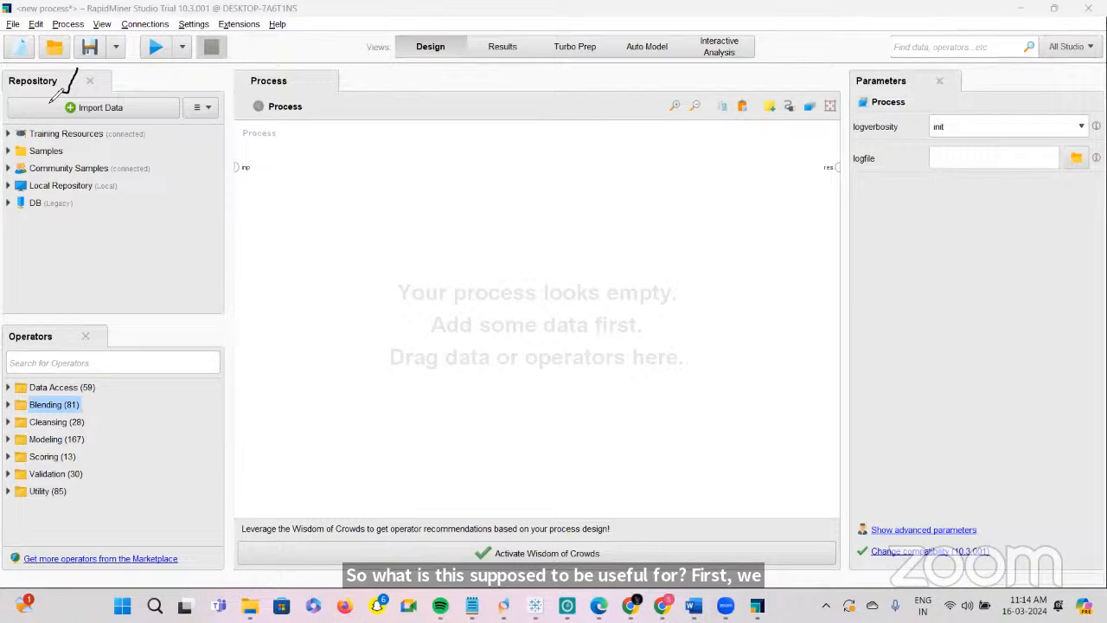
{"action": "mouse_move", "coordinate": [64, 332]}
{"action": "left_mouse_down"}
{"action": "mouse_move", "coordinate": [85, 325]}
{"action": "mouse_move", "coordinate": [80, 303]}
{"action": "left_mouse_up"}
{"action": "left_click_drag", "start_coordinate": [299, 78], "coordinate": [322, 59]}
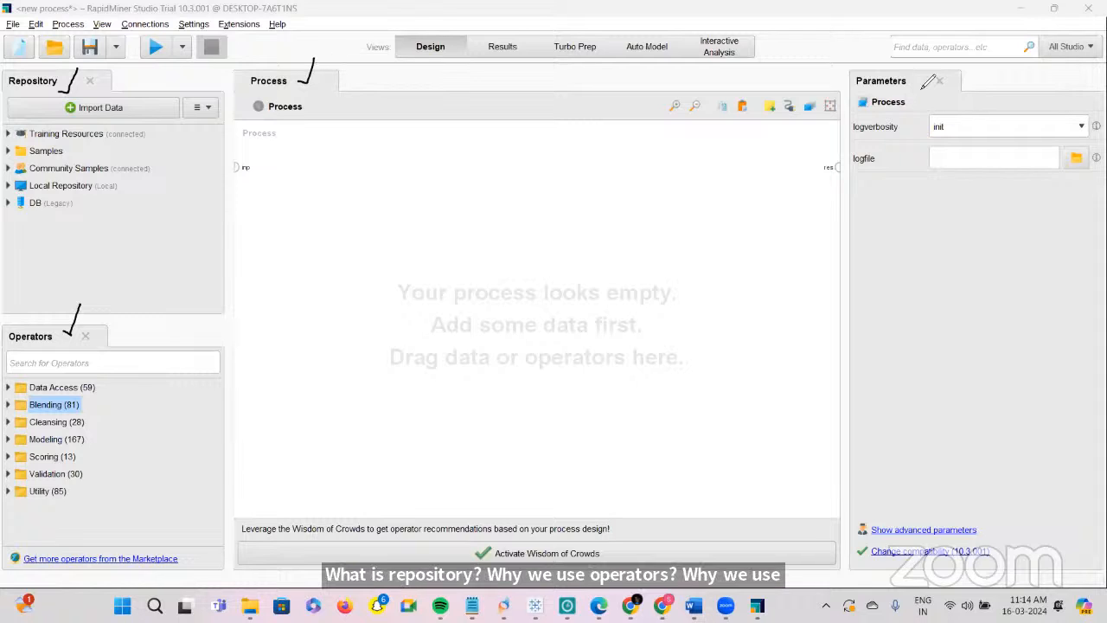
{"action": "left_click_drag", "start_coordinate": [917, 83], "coordinate": [930, 72]}
{"action": "left_click_drag", "start_coordinate": [362, 38], "coordinate": [382, 25]}
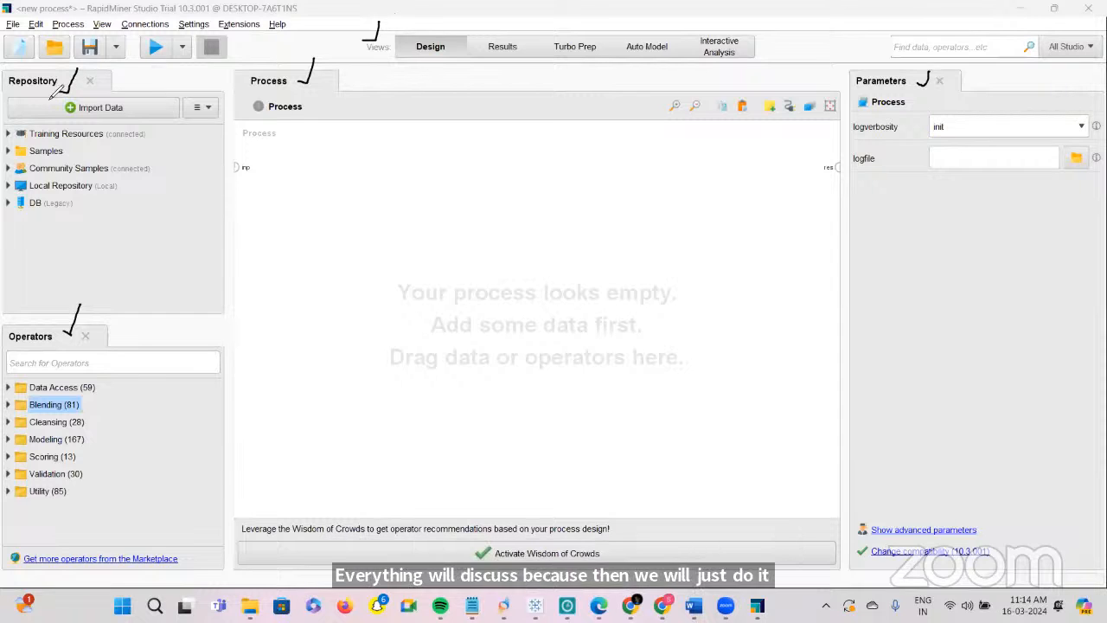
{"action": "left_click_drag", "start_coordinate": [48, 91], "coordinate": [69, 95]}
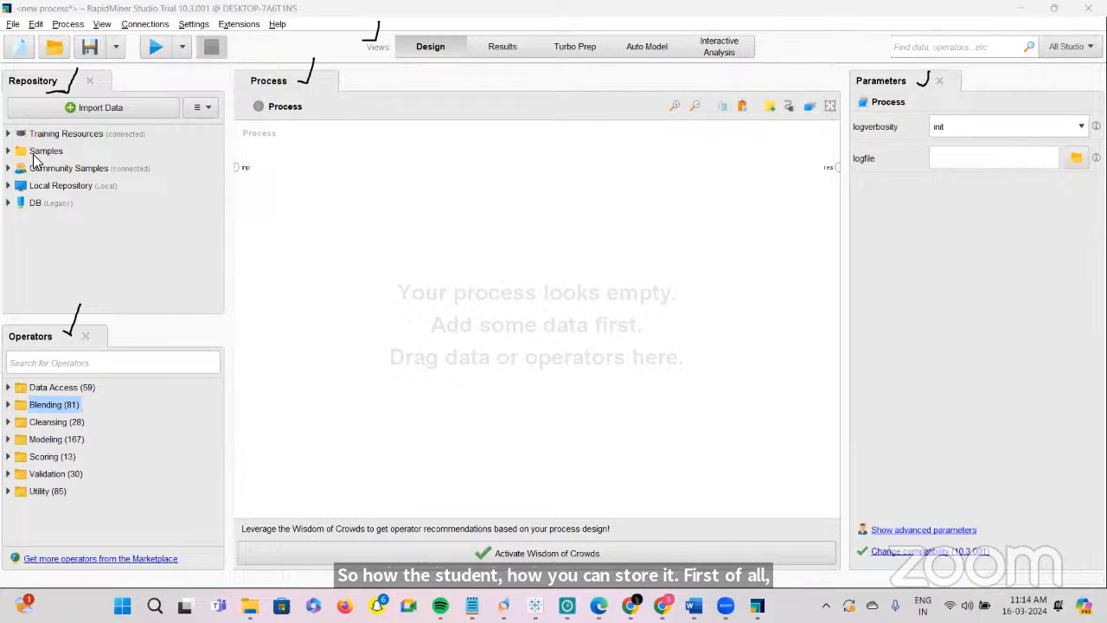
Create a new local repository with the alias Practice in the default location
{"action": "left_click", "coordinate": [206, 107]}
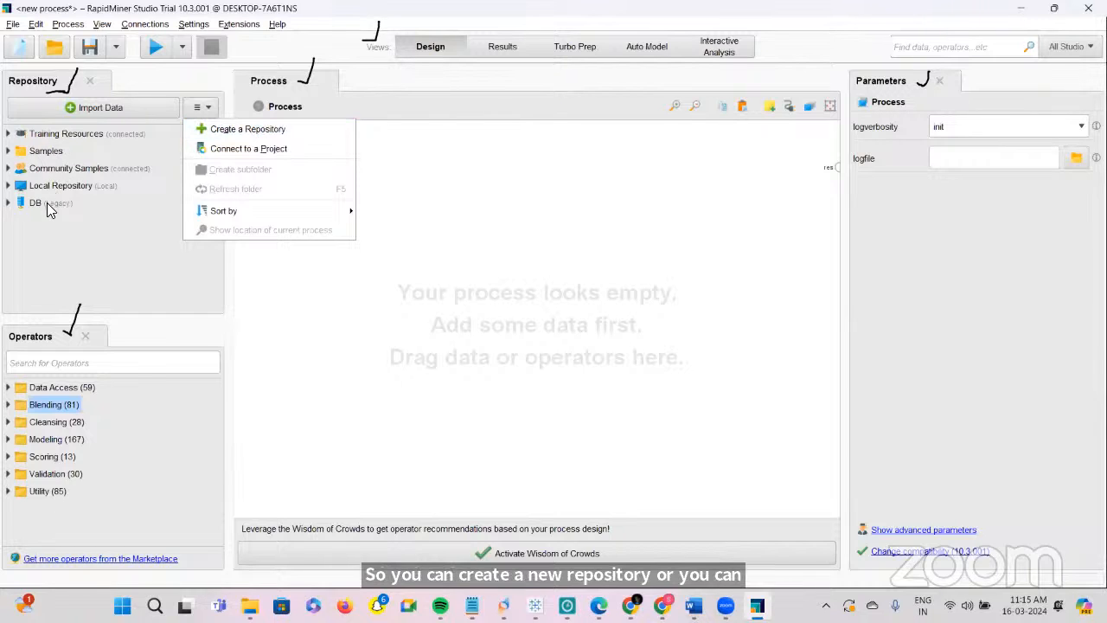
{"action": "left_click", "coordinate": [249, 130]}
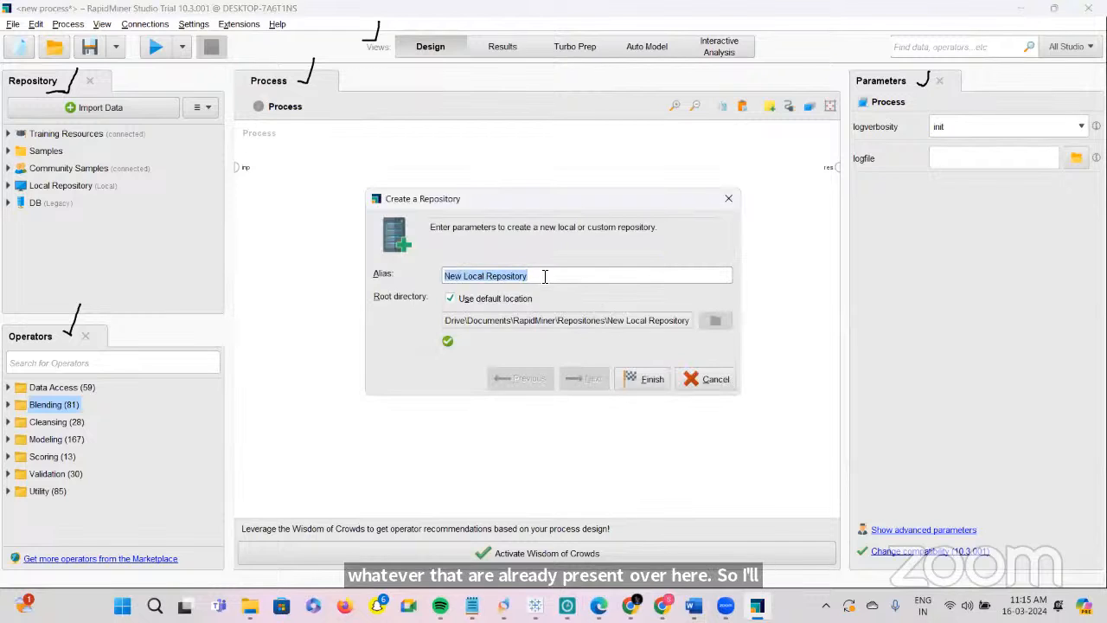
{"action": "key", "text": "BackSpace"}
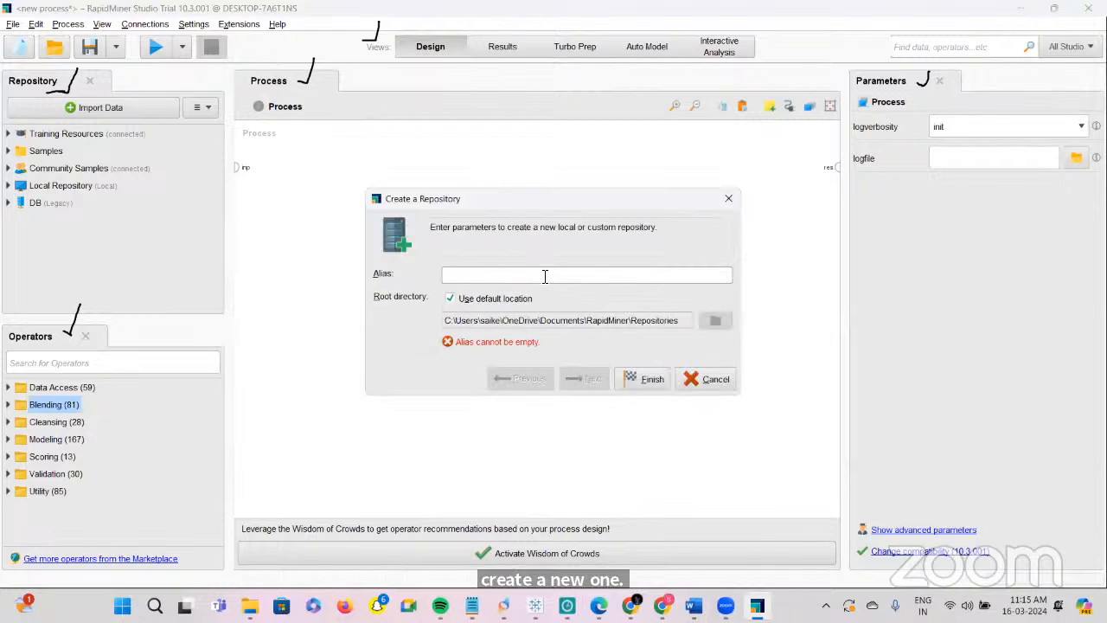
{"action": "type", "text": "Practice"}
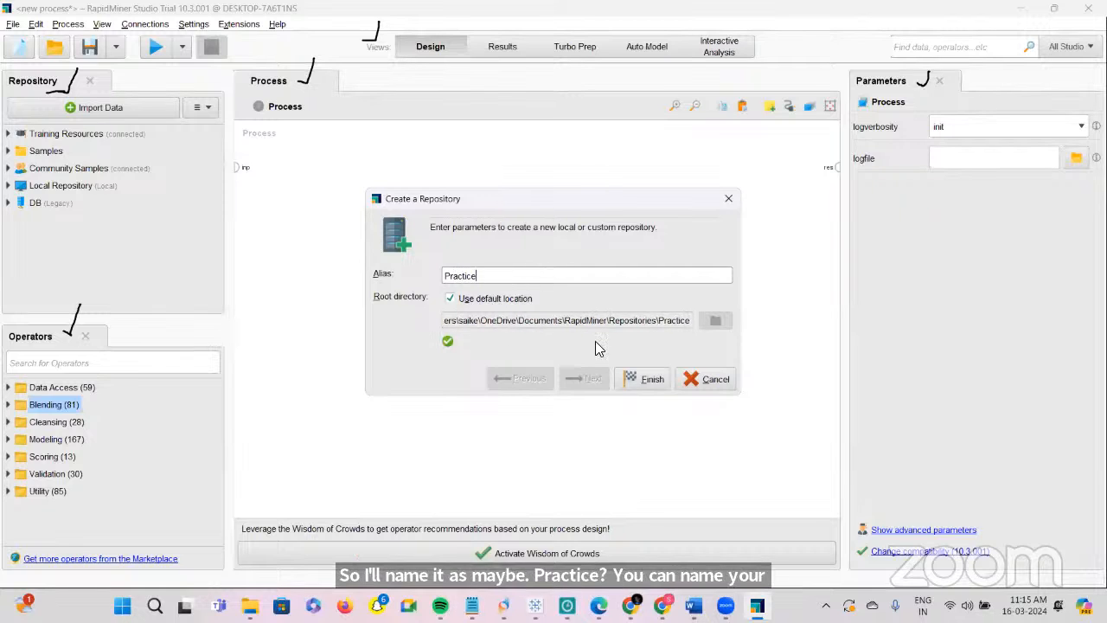
{"action": "left_click", "coordinate": [628, 381]}
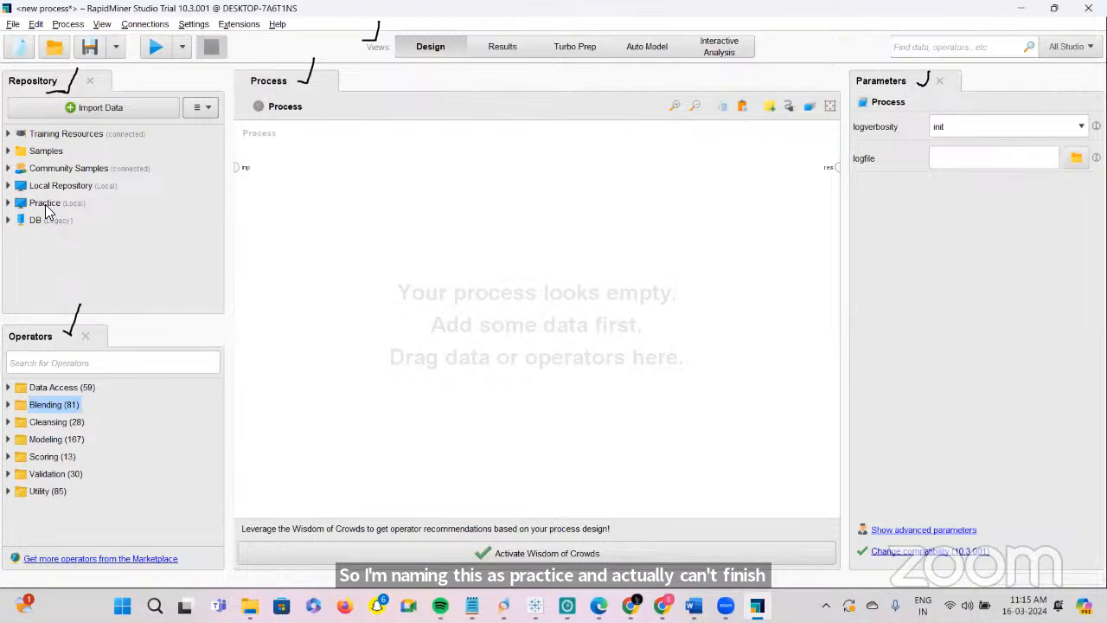
Expand the Practice repository and the Local Repository with its data and processes folders to compare how their contents are organised
{"action": "left_click", "coordinate": [8, 203]}
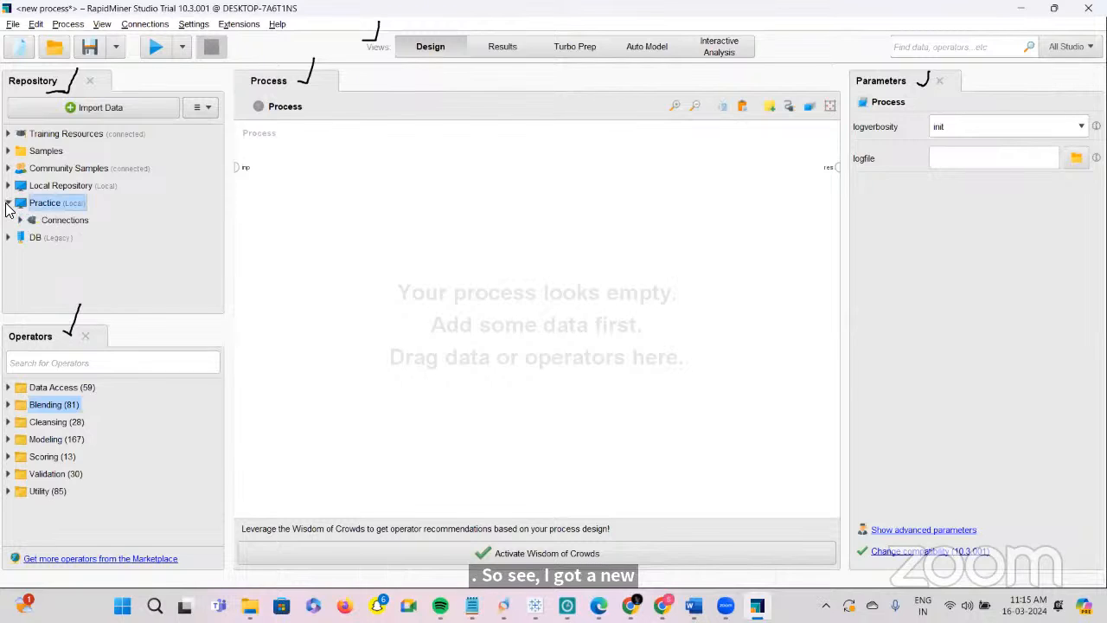
{"action": "left_click", "coordinate": [34, 221]}
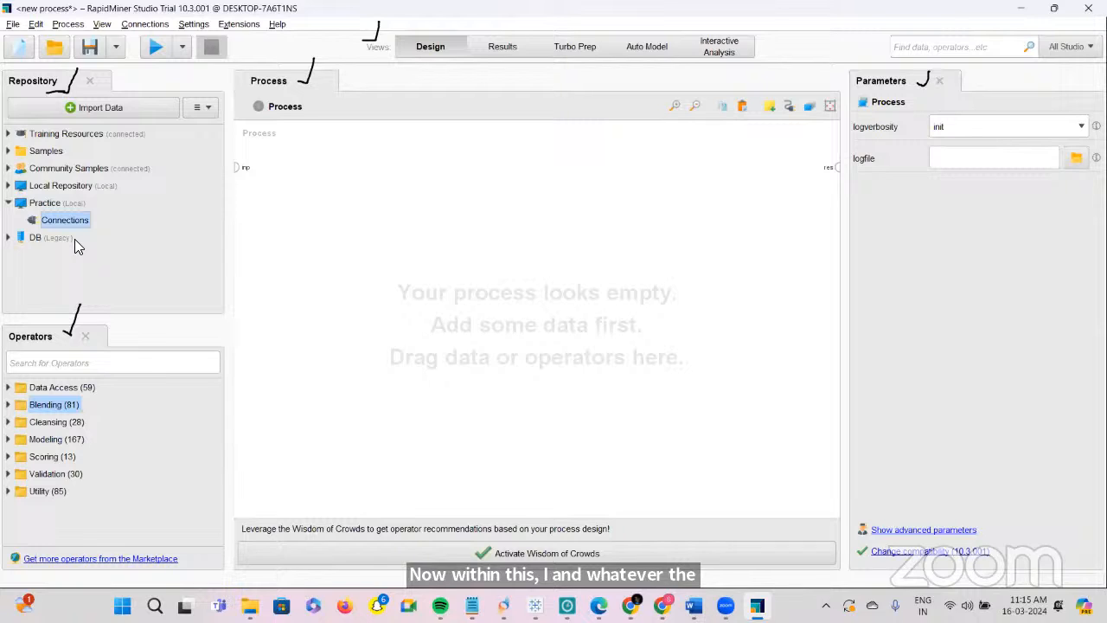
{"action": "left_click", "coordinate": [9, 186]}
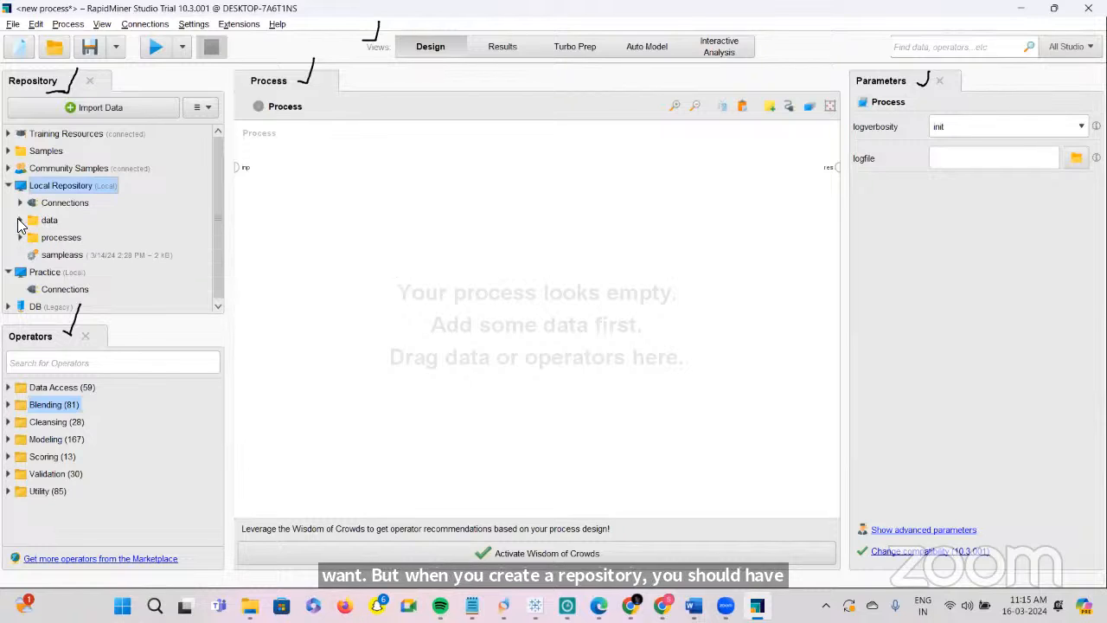
{"action": "left_click", "coordinate": [21, 223]}
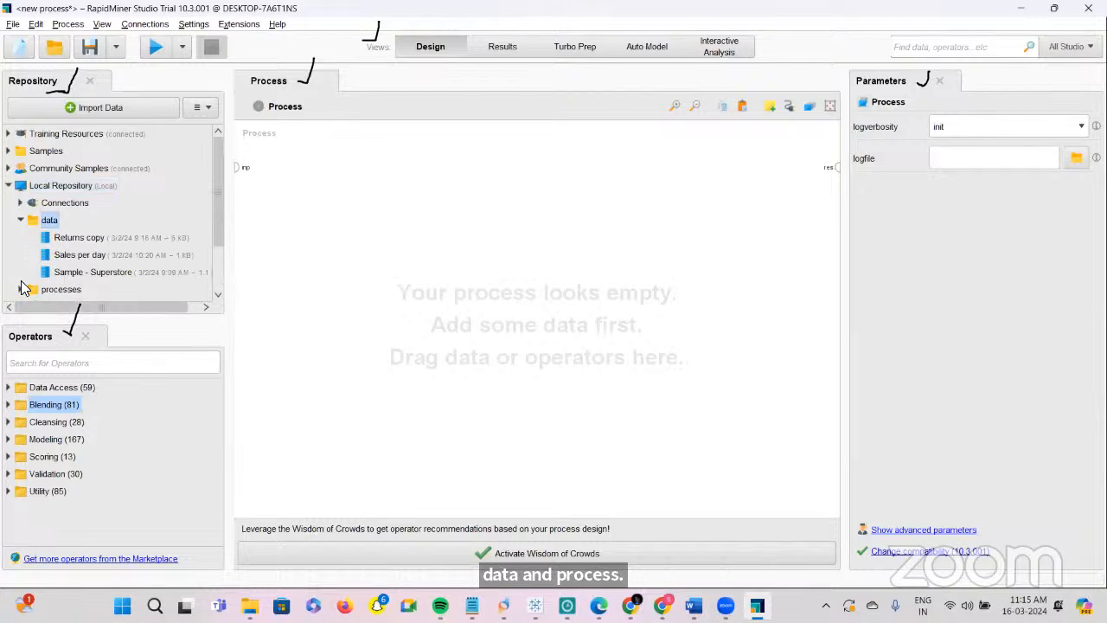
{"action": "left_click", "coordinate": [24, 288]}
{"action": "scroll", "coordinate": [62, 255], "scroll_direction": "down", "scroll_amount": 2}
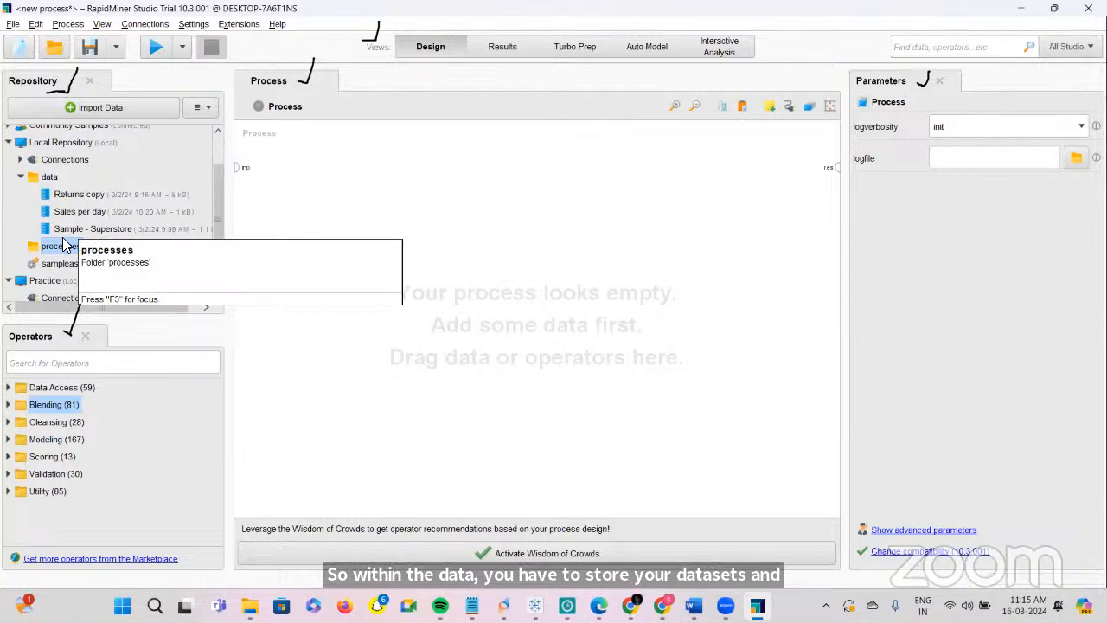
{"action": "scroll", "coordinate": [80, 236], "scroll_direction": "down", "scroll_amount": 1}
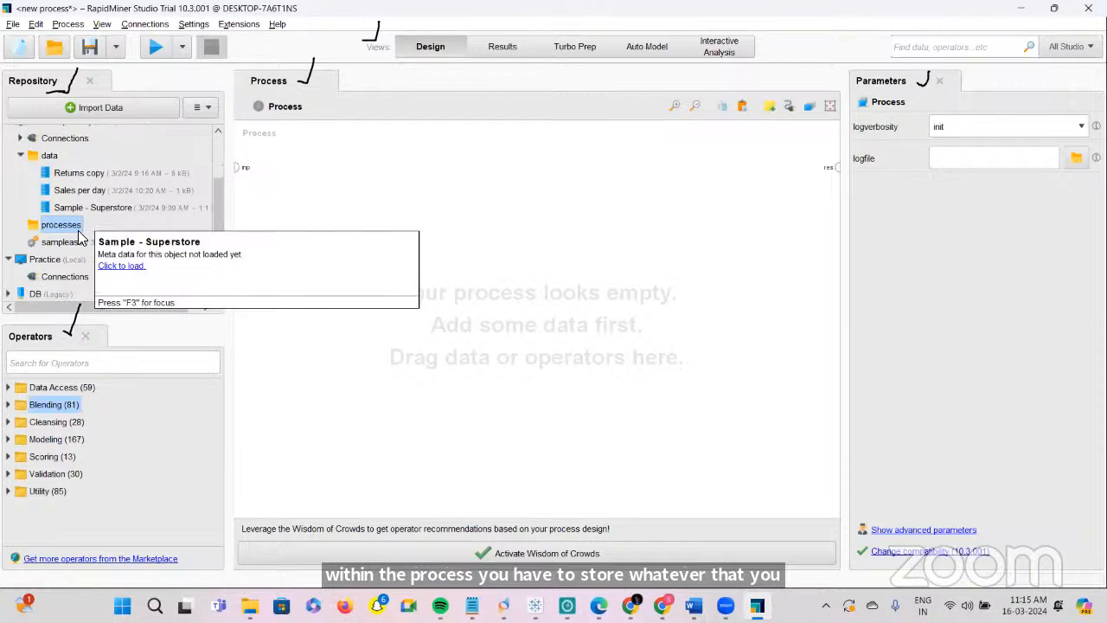
Review the actions available for the Practice repository without applying any of them
{"action": "left_click", "coordinate": [47, 262]}
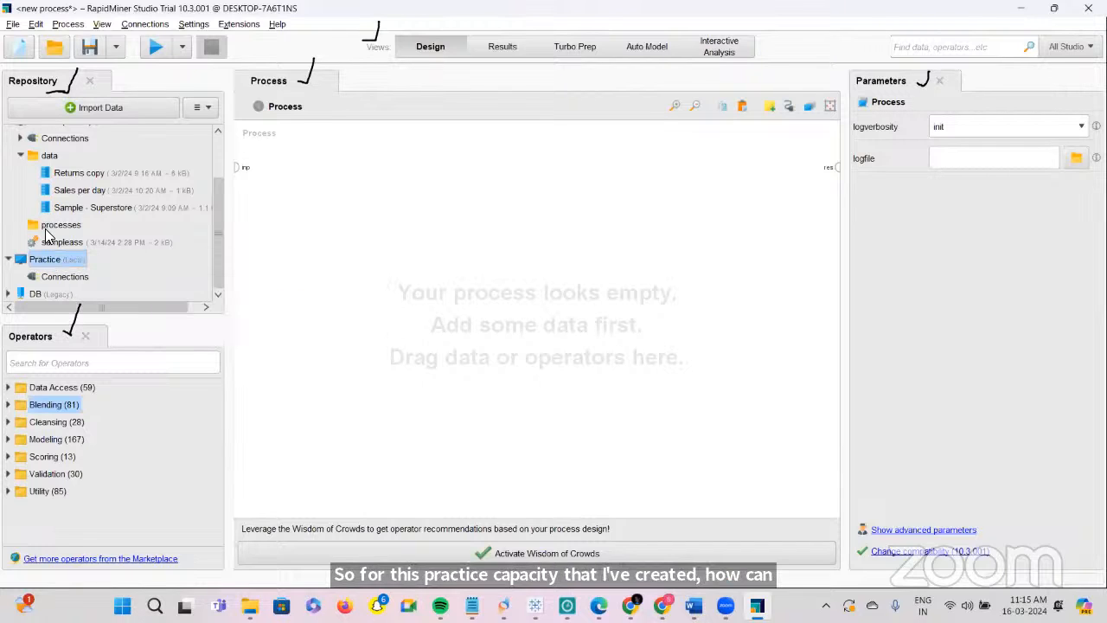
{"action": "right_click", "coordinate": [60, 262]}
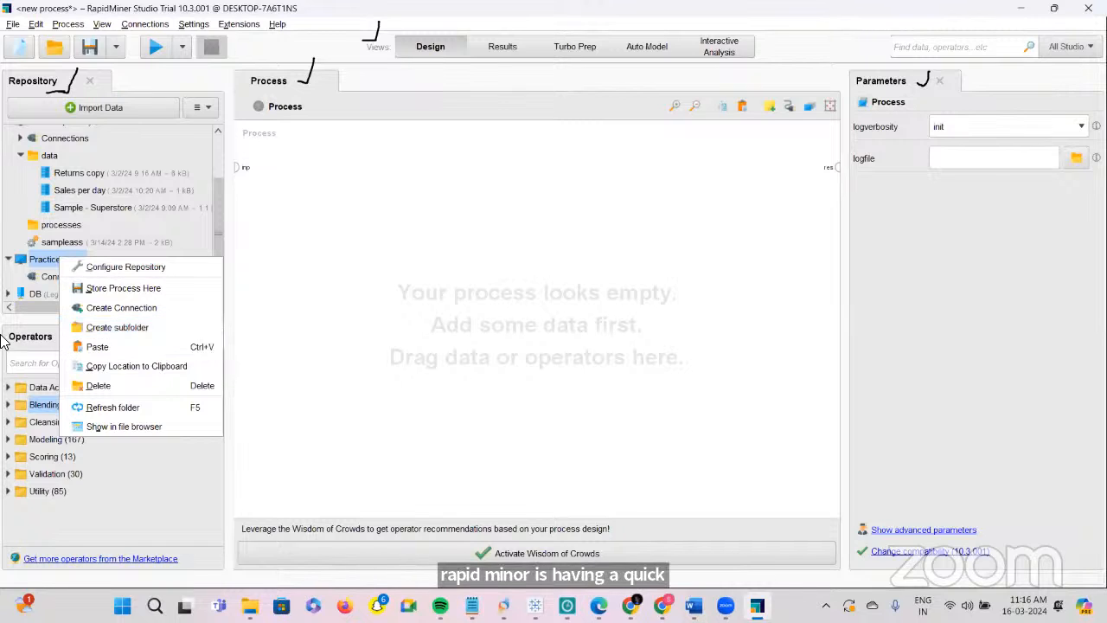
{"action": "left_click", "coordinate": [206, 510]}
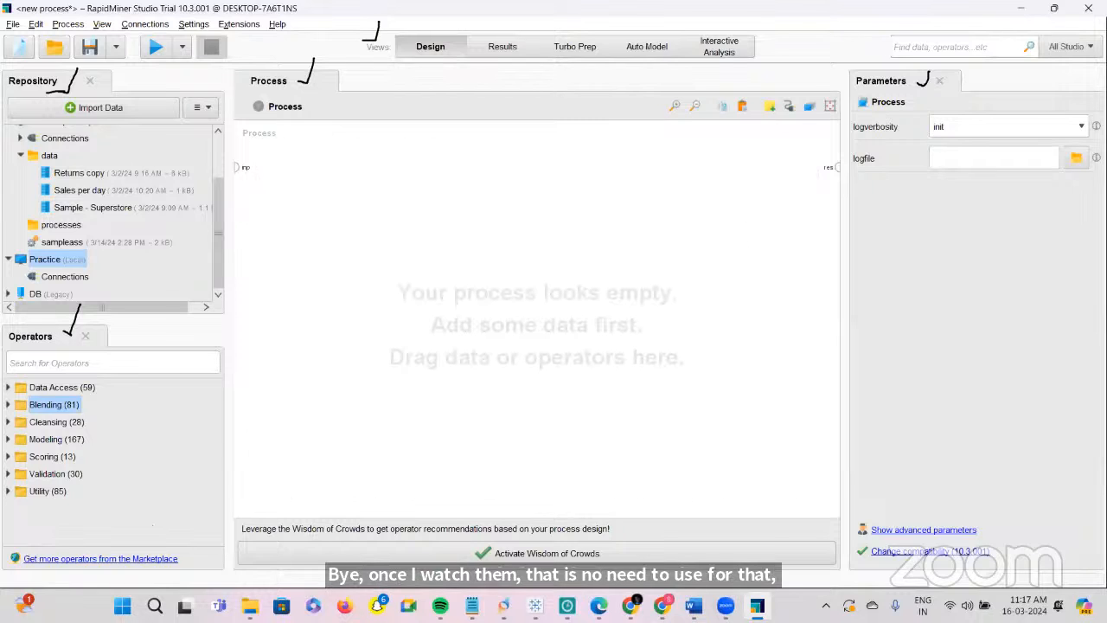
Outline the repository options control with a freehand box and review where a new repository is created
{"action": "mouse_move", "coordinate": [471, 605]}
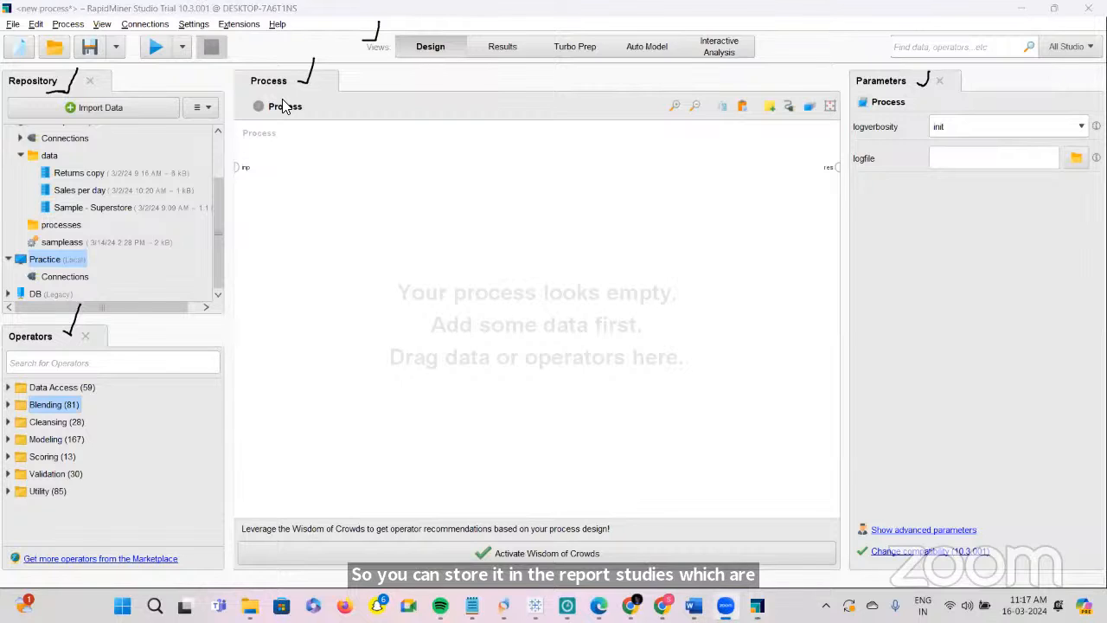
{"action": "mouse_move", "coordinate": [183, 99]}
{"action": "left_mouse_down"}
{"action": "mouse_move", "coordinate": [185, 123]}
{"action": "mouse_move", "coordinate": [220, 102]}
{"action": "mouse_move", "coordinate": [227, 116]}
{"action": "mouse_move", "coordinate": [184, 126]}
{"action": "left_mouse_up"}
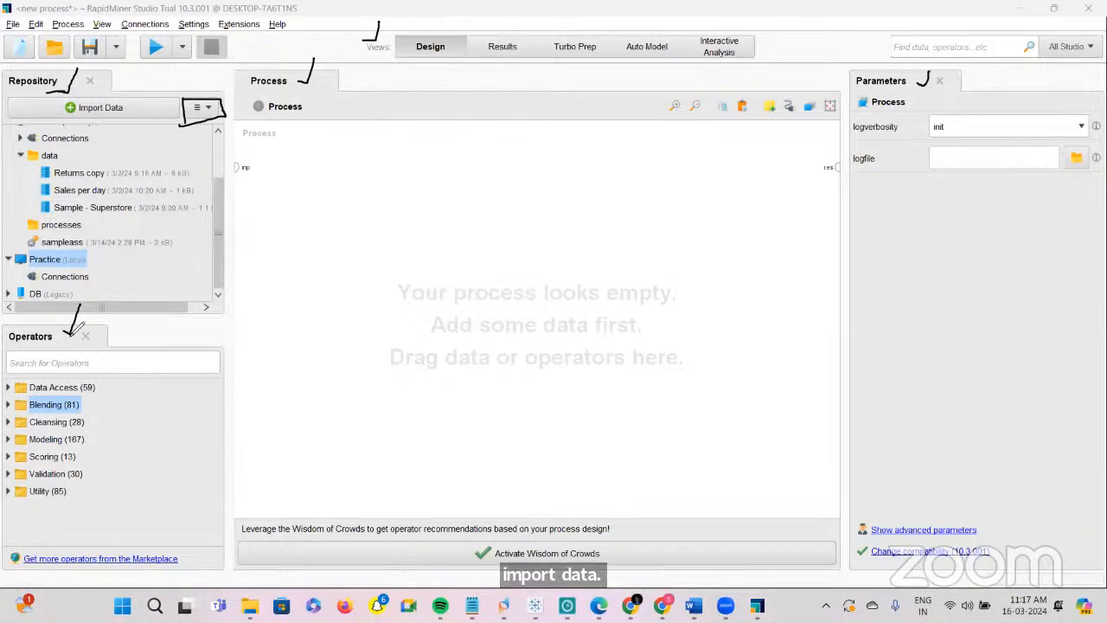
{"action": "left_click", "coordinate": [208, 109]}
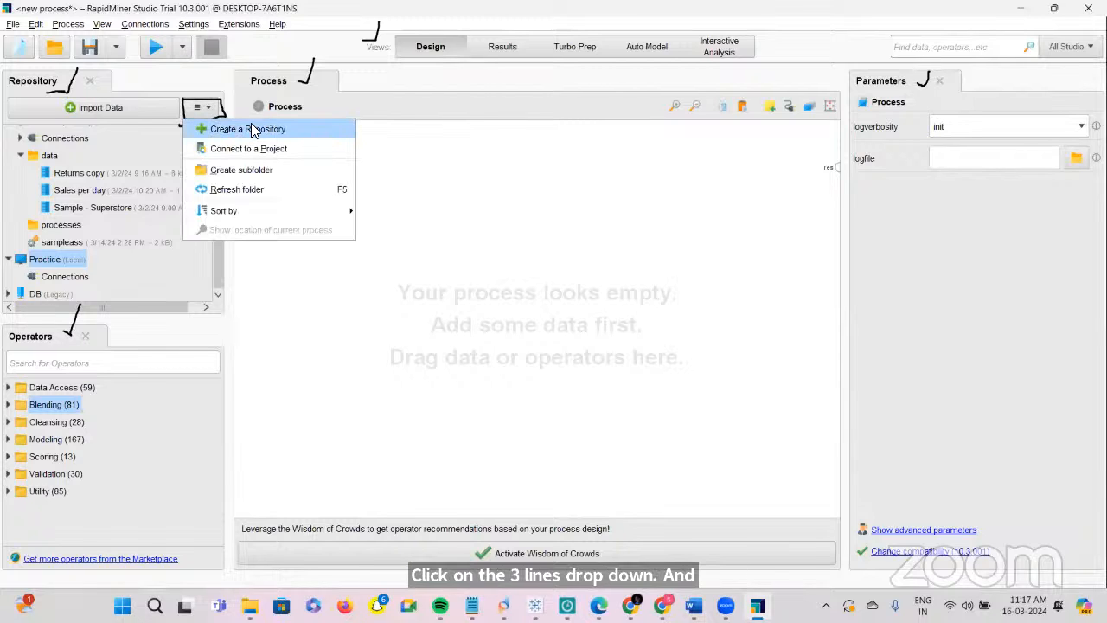
{"action": "left_click", "coordinate": [33, 246]}
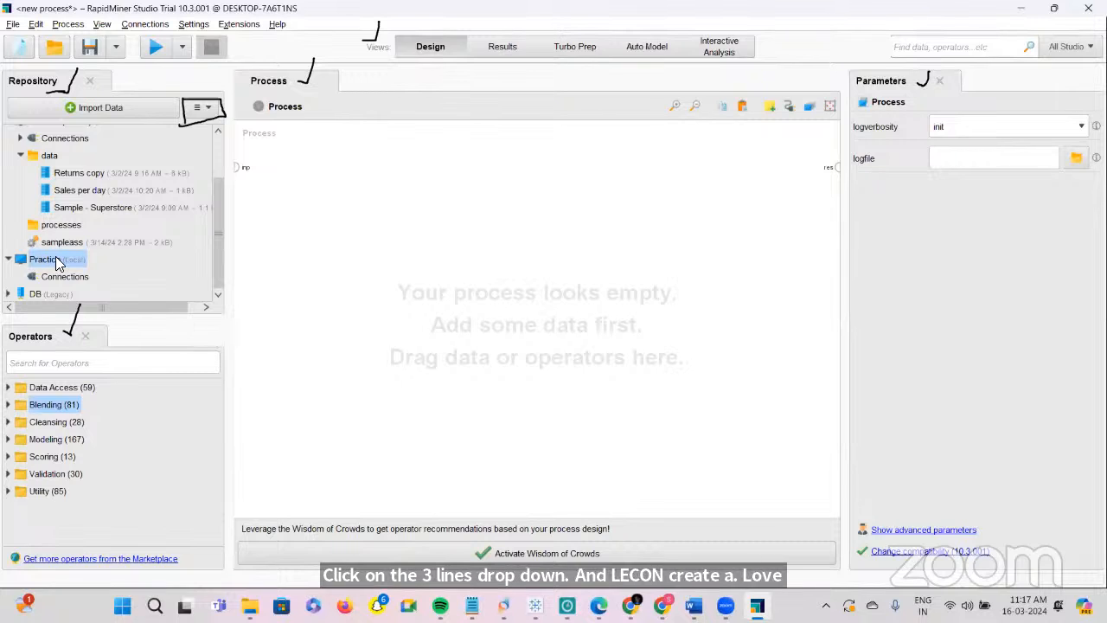
Create a subfolder named data inside the Practice repository
{"action": "right_click", "coordinate": [56, 262]}
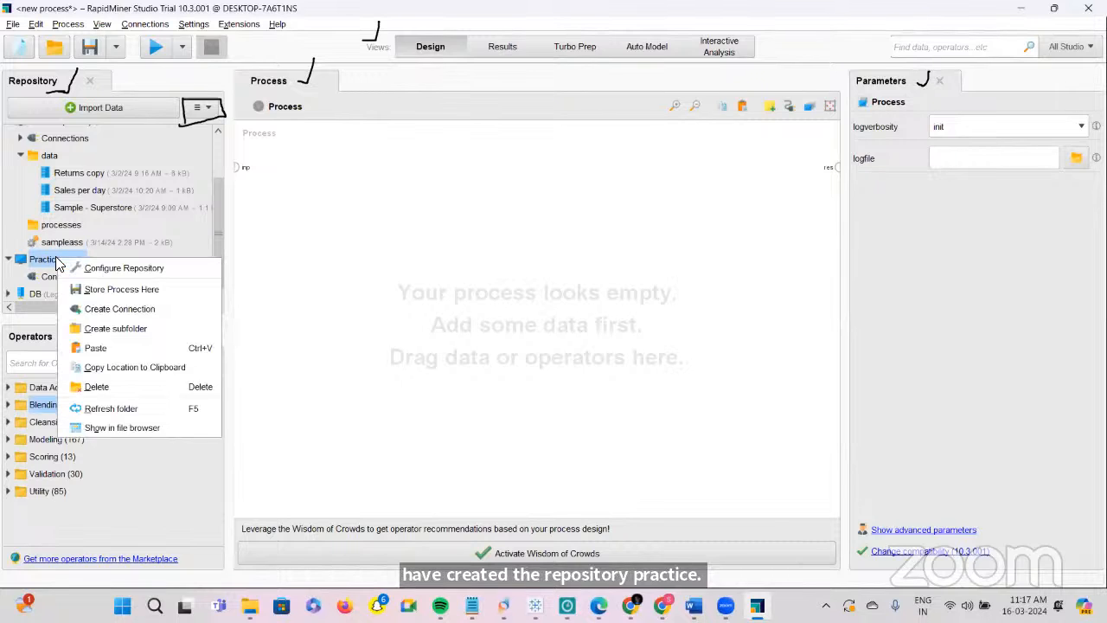
{"action": "left_click", "coordinate": [99, 330]}
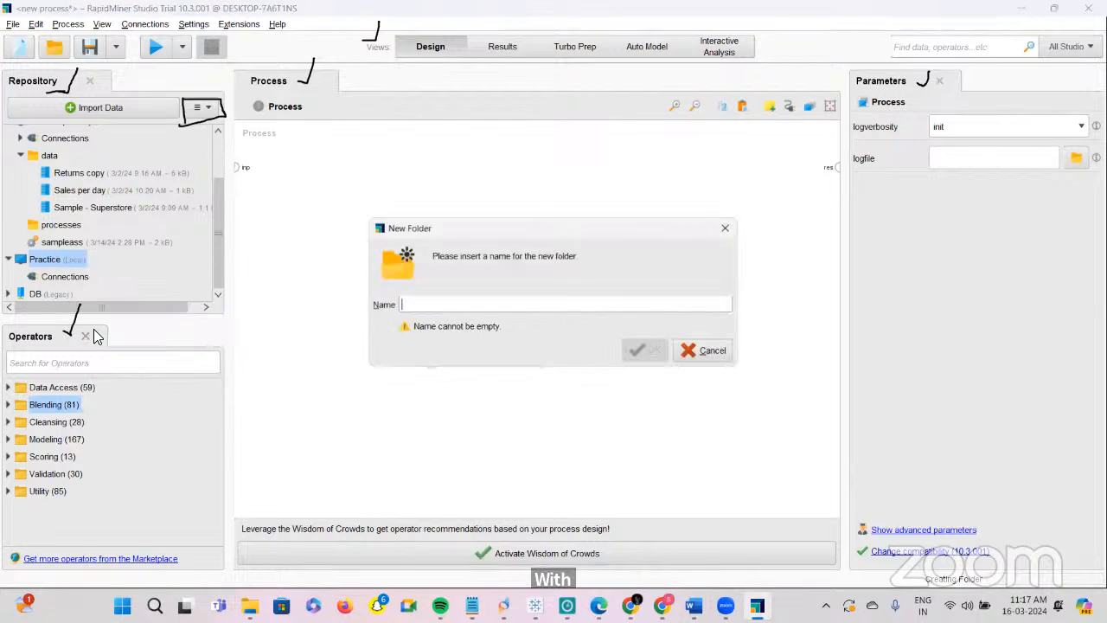
{"action": "type", "text": "data"}
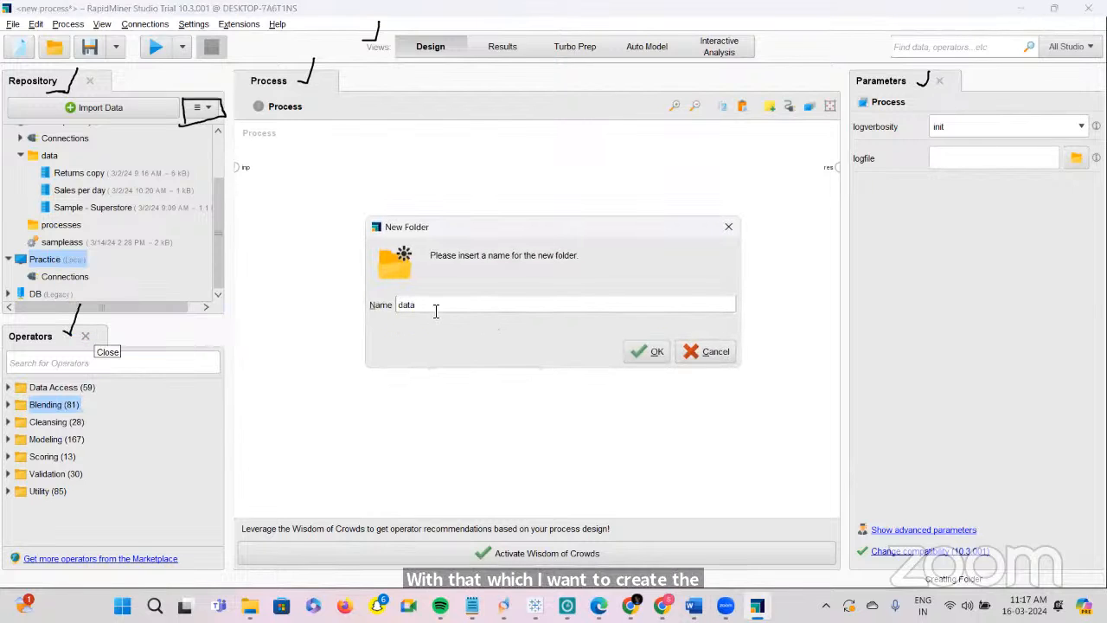
{"action": "left_click", "coordinate": [650, 351]}
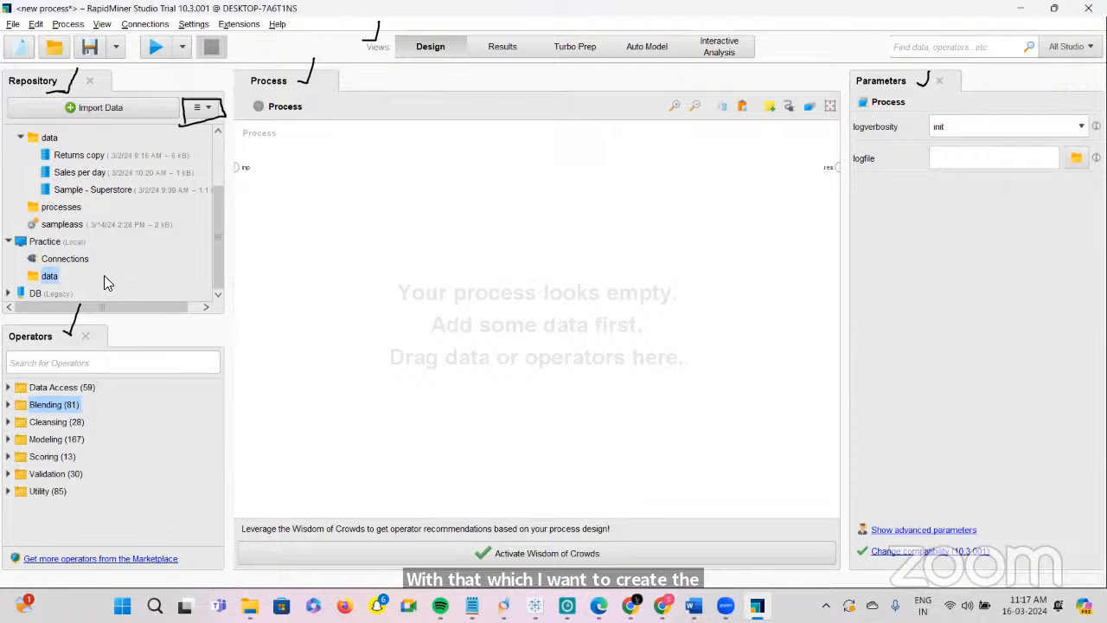
Create a second subfolder named Process inside the Practice repository
{"action": "right_click", "coordinate": [54, 244]}
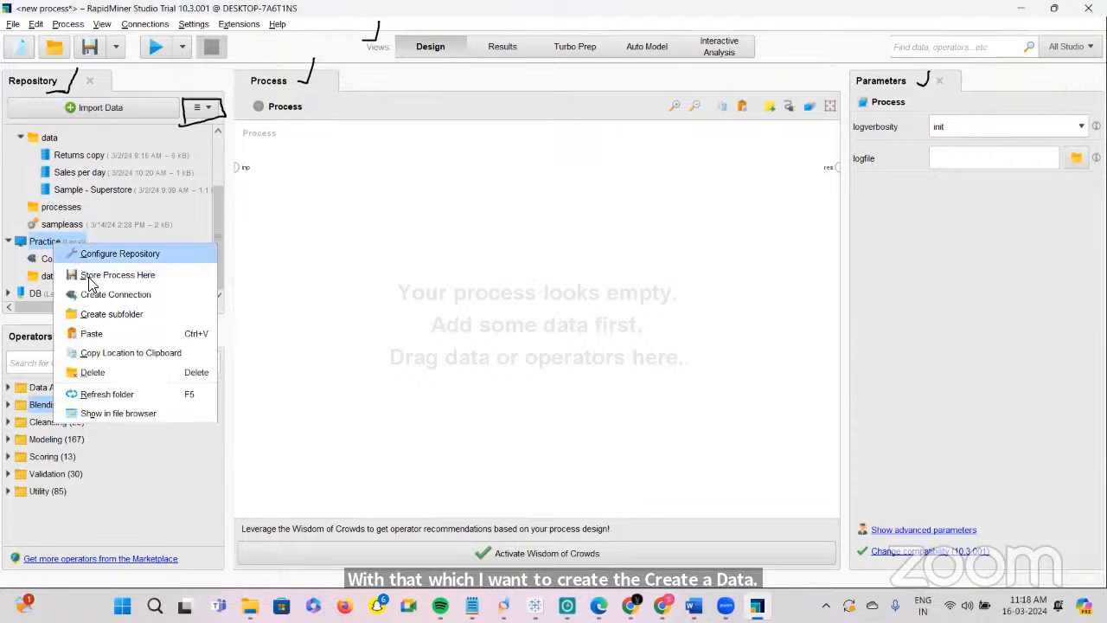
{"action": "left_click", "coordinate": [97, 315]}
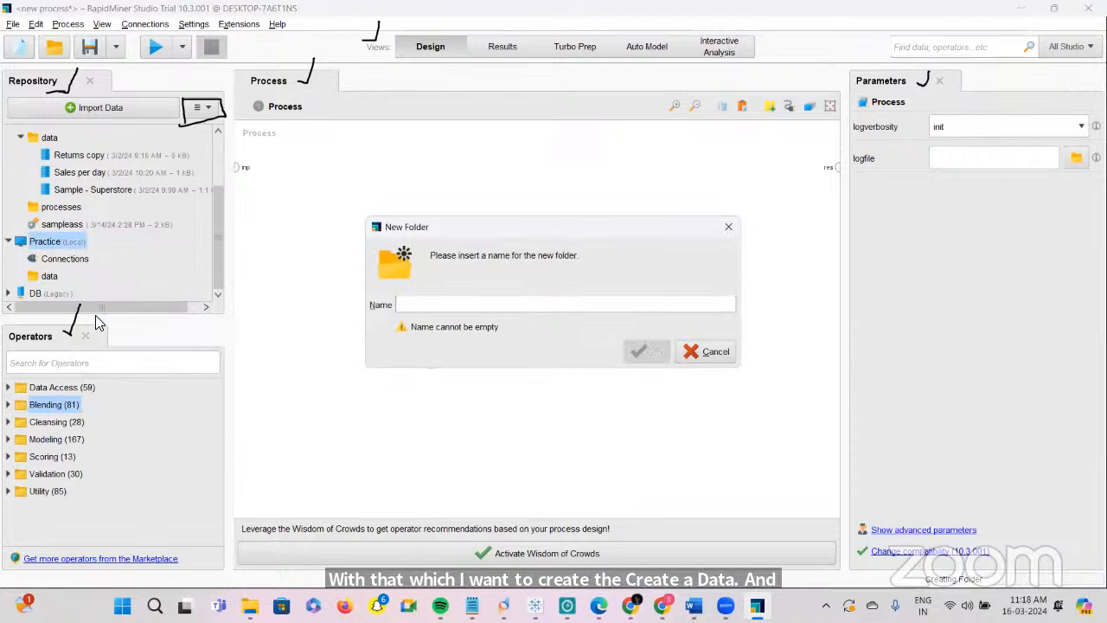
{"action": "type", "text": "Process"}
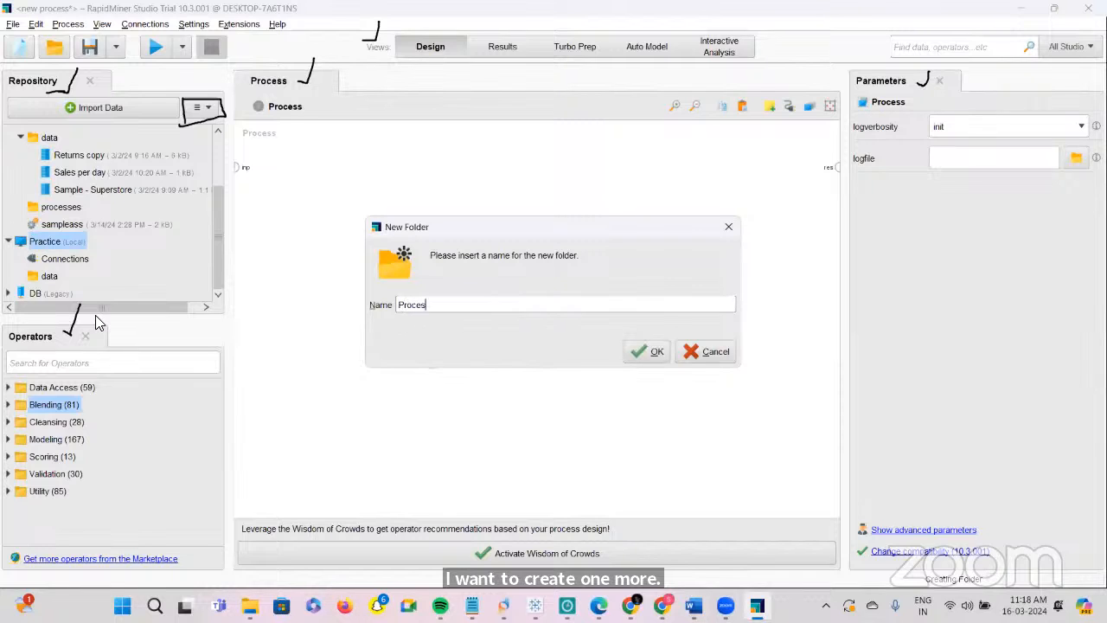
{"action": "left_click", "coordinate": [647, 351]}
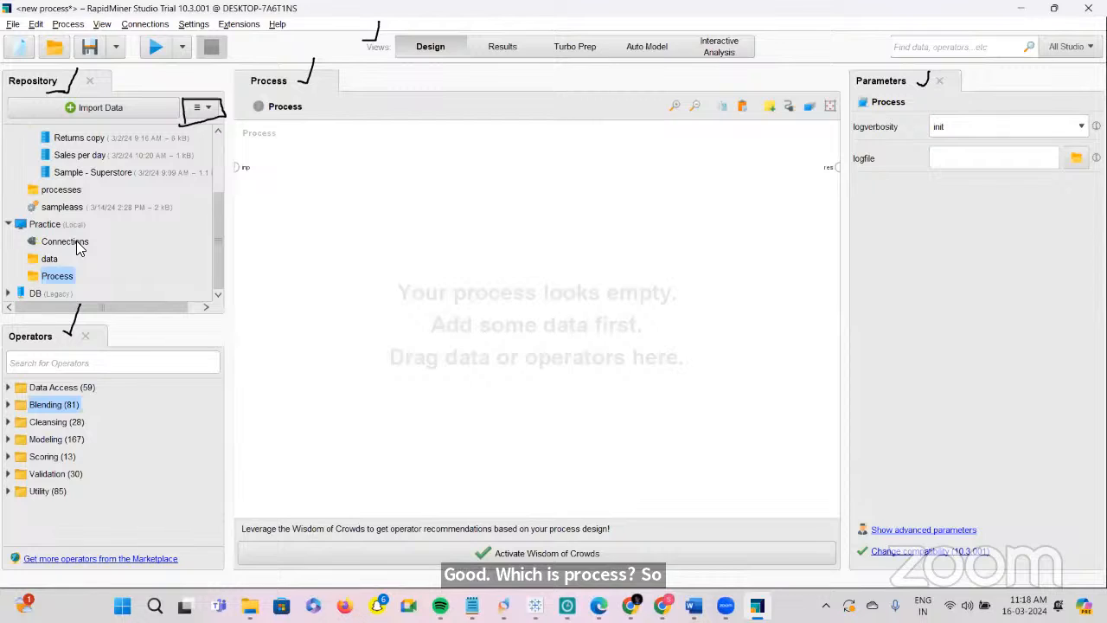
Look over the data and Process folders in Practice, and switch to Edge to view the GUI slide of RapidMiner Primer
{"action": "left_click", "coordinate": [45, 260]}
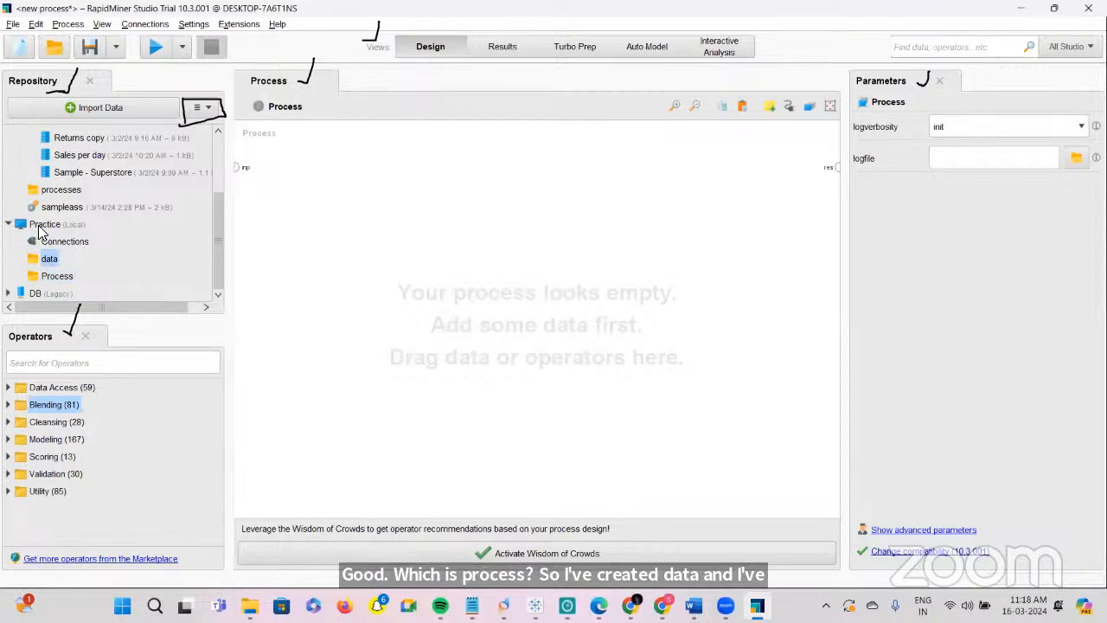
{"action": "left_click", "coordinate": [48, 277]}
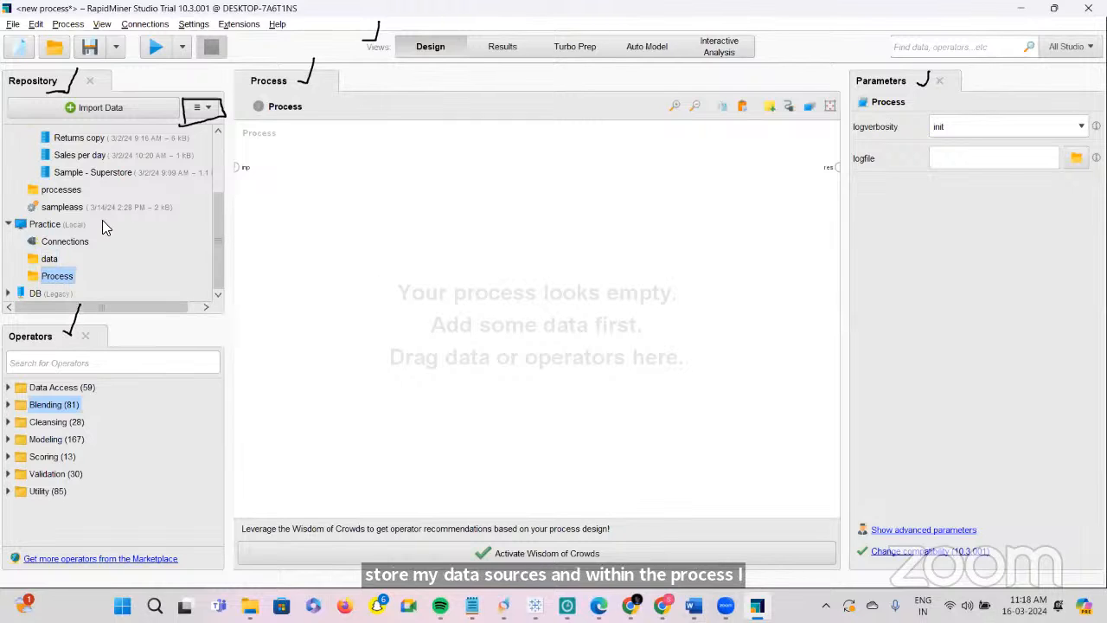
{"action": "scroll", "coordinate": [102, 223], "scroll_direction": "up", "scroll_amount": 2}
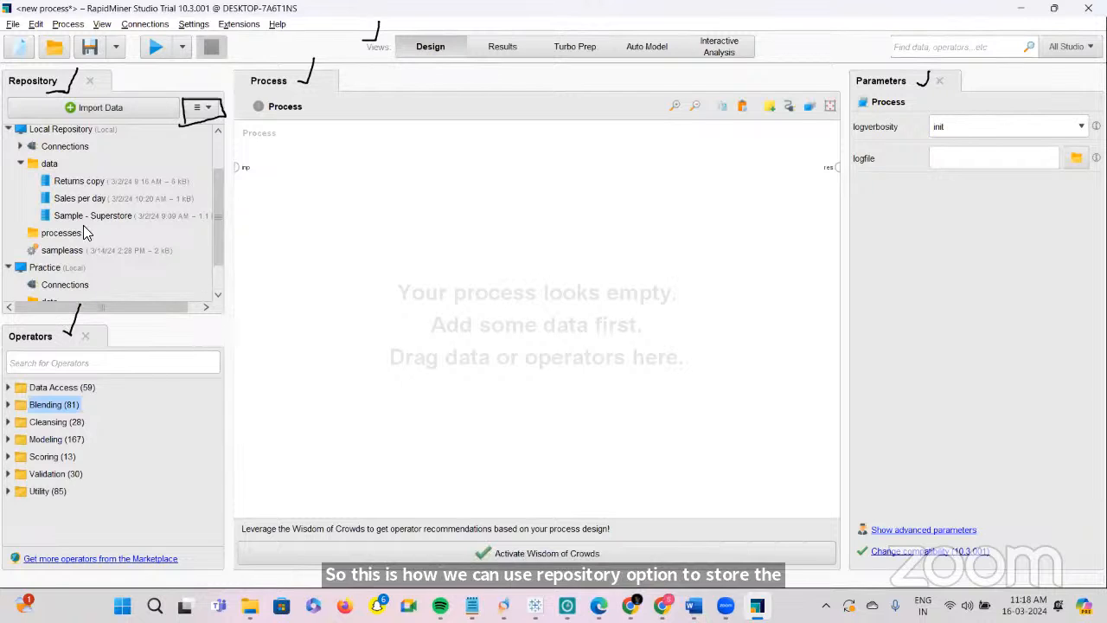
{"action": "scroll", "coordinate": [116, 223], "scroll_direction": "down", "scroll_amount": 2}
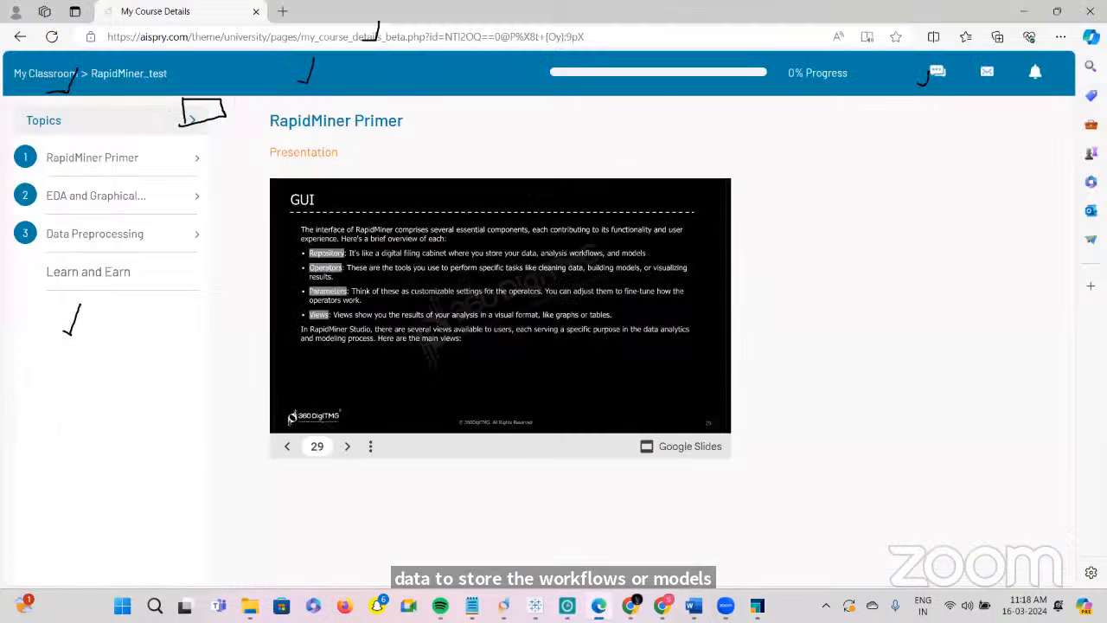
{"action": "left_click", "coordinate": [598, 606]}
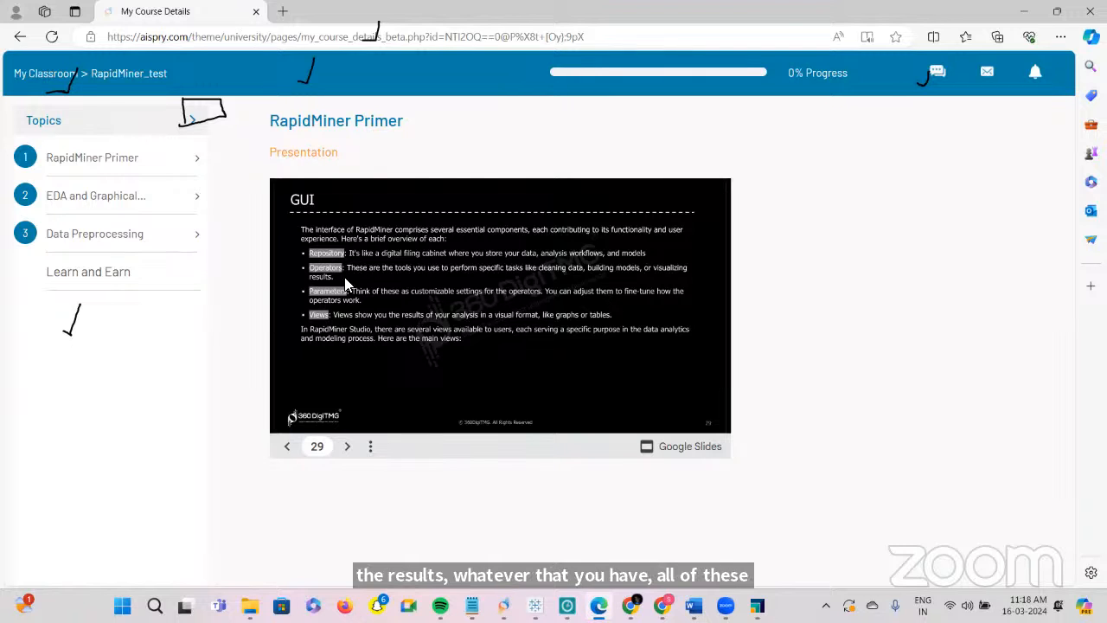
Switch to RapidMiner Studio and clear the freehand annotations from the screen
{"action": "left_click", "coordinate": [757, 605]}
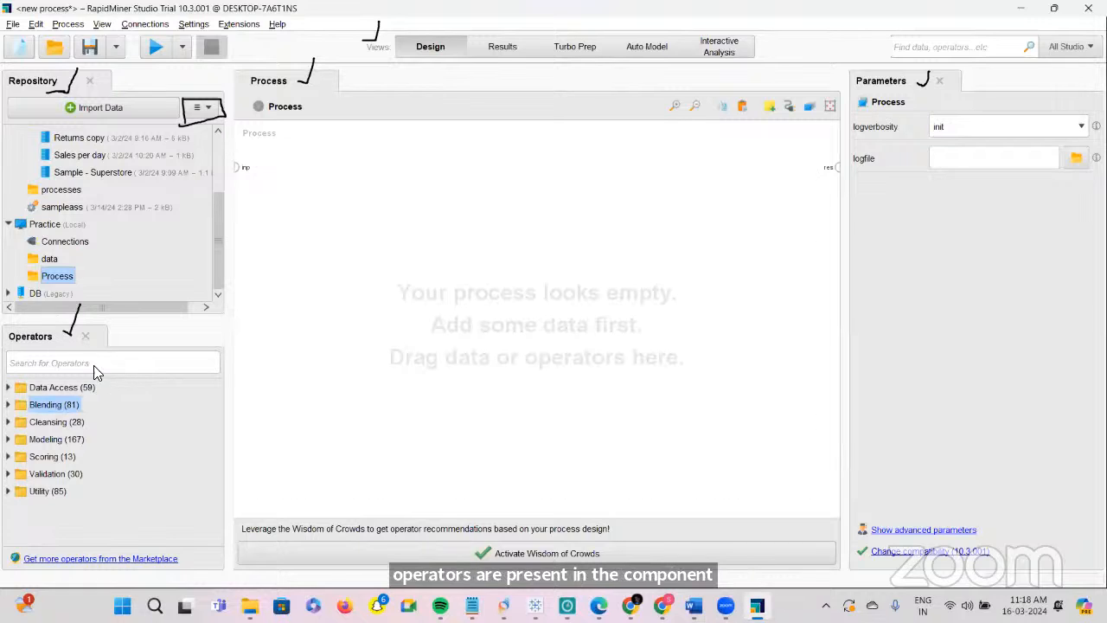
{"action": "left_click", "coordinate": [608, 66]}
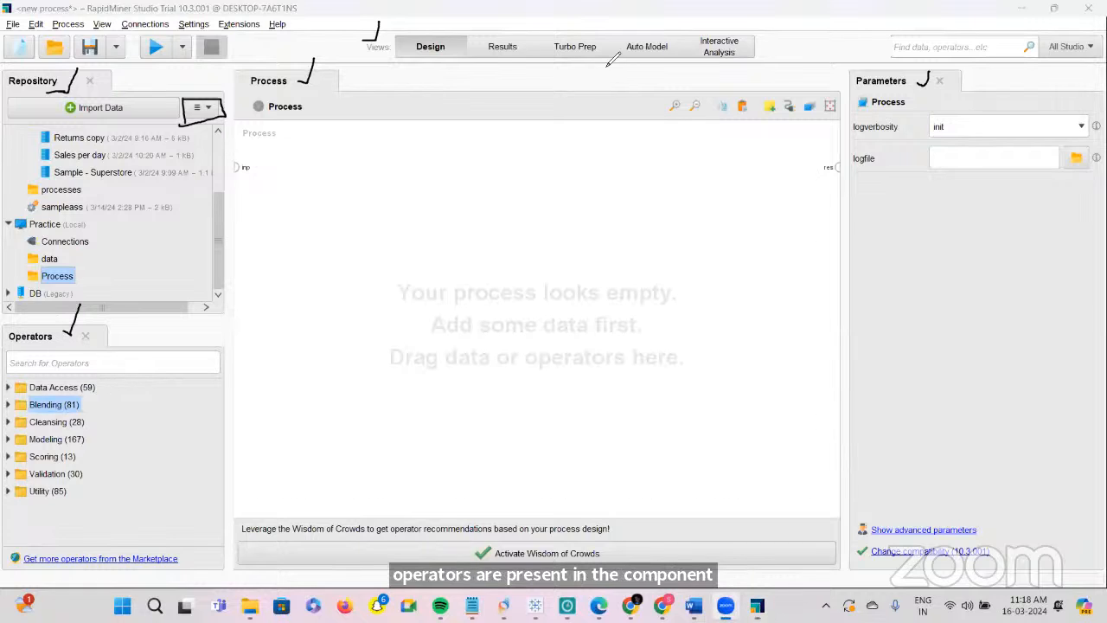
{"action": "left_click", "coordinate": [608, 66]}
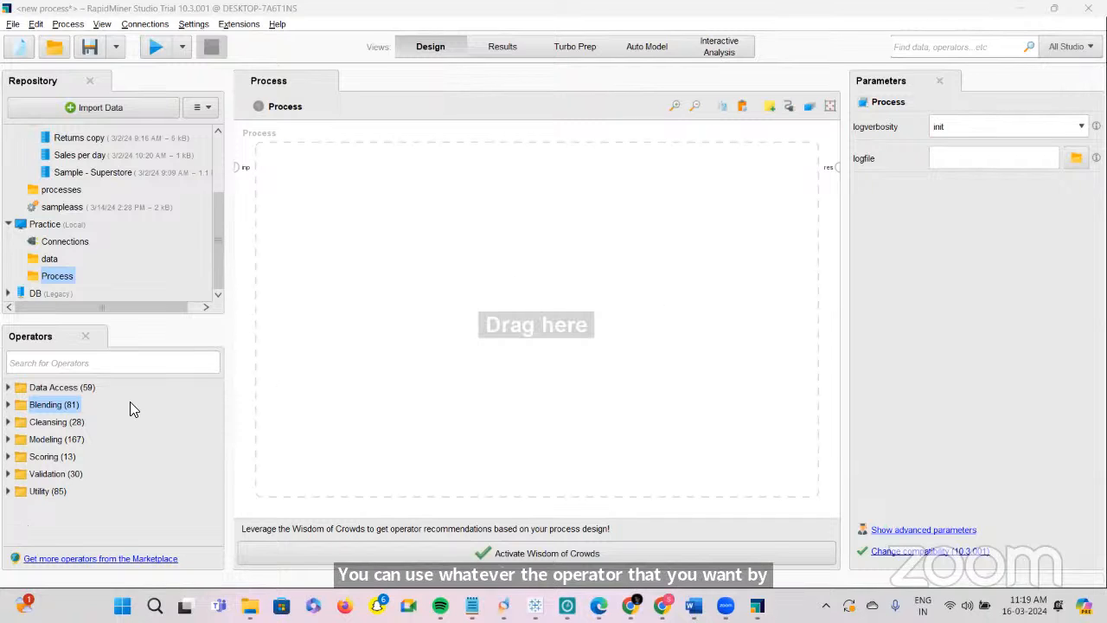
Expand the Data Access, Blending and Cleansing operator groups and look through their contents
{"action": "left_click", "coordinate": [8, 388]}
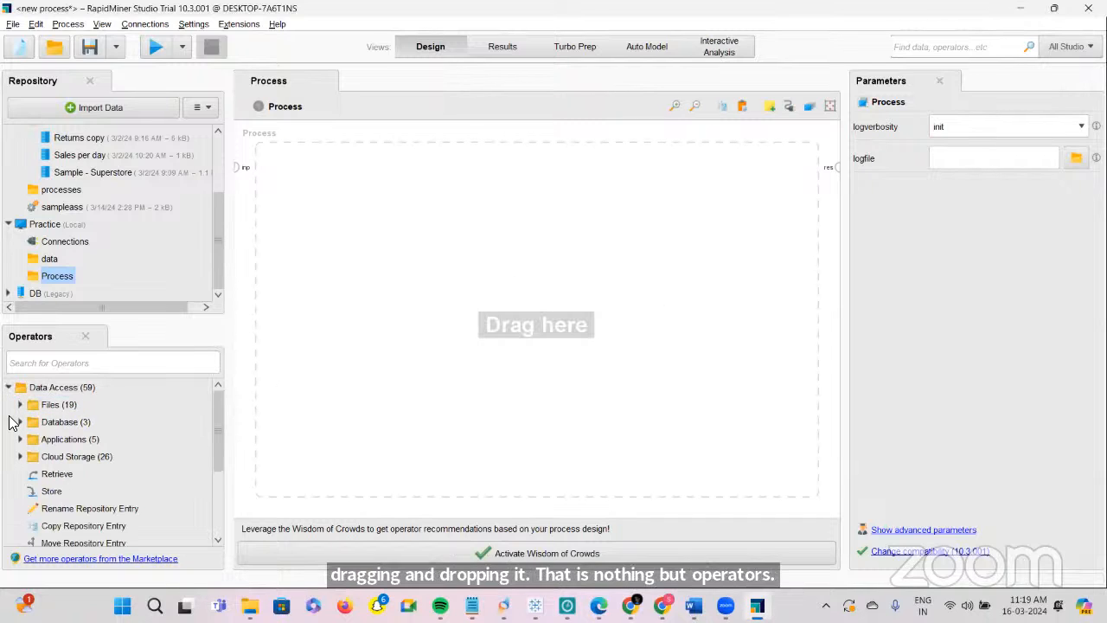
{"action": "scroll", "coordinate": [48, 502], "scroll_direction": "down", "scroll_amount": 1}
{"action": "scroll", "coordinate": [22, 519], "scroll_direction": "down", "scroll_amount": 4}
{"action": "left_click", "coordinate": [8, 469]}
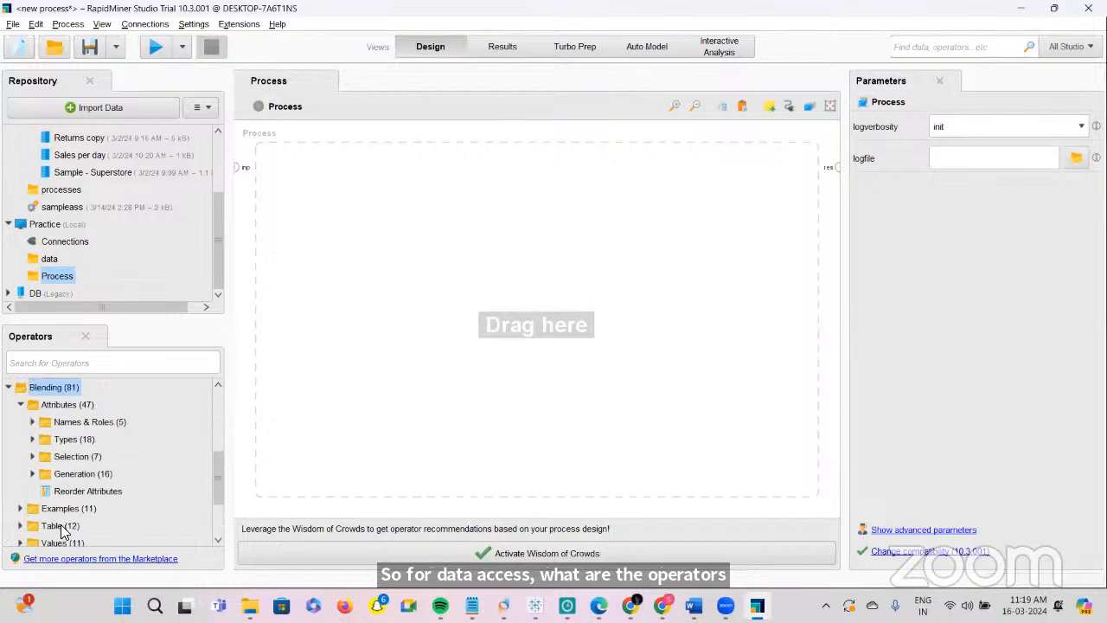
{"action": "scroll", "coordinate": [30, 490], "scroll_direction": "down", "scroll_amount": 2}
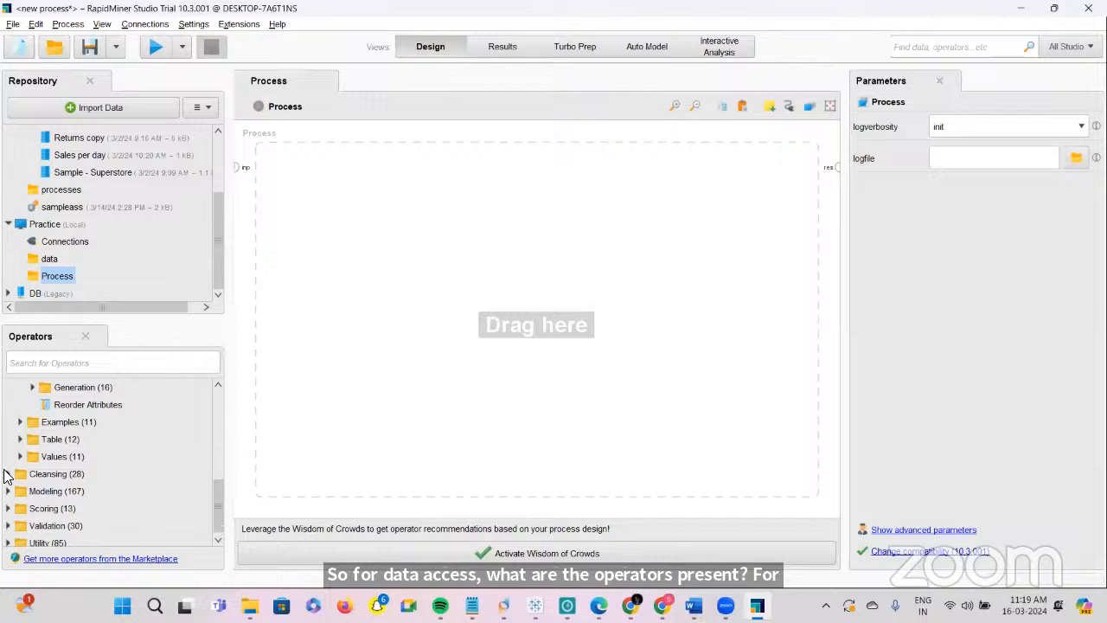
{"action": "left_click", "coordinate": [7, 475]}
{"action": "scroll", "coordinate": [52, 518], "scroll_direction": "down", "scroll_amount": 2}
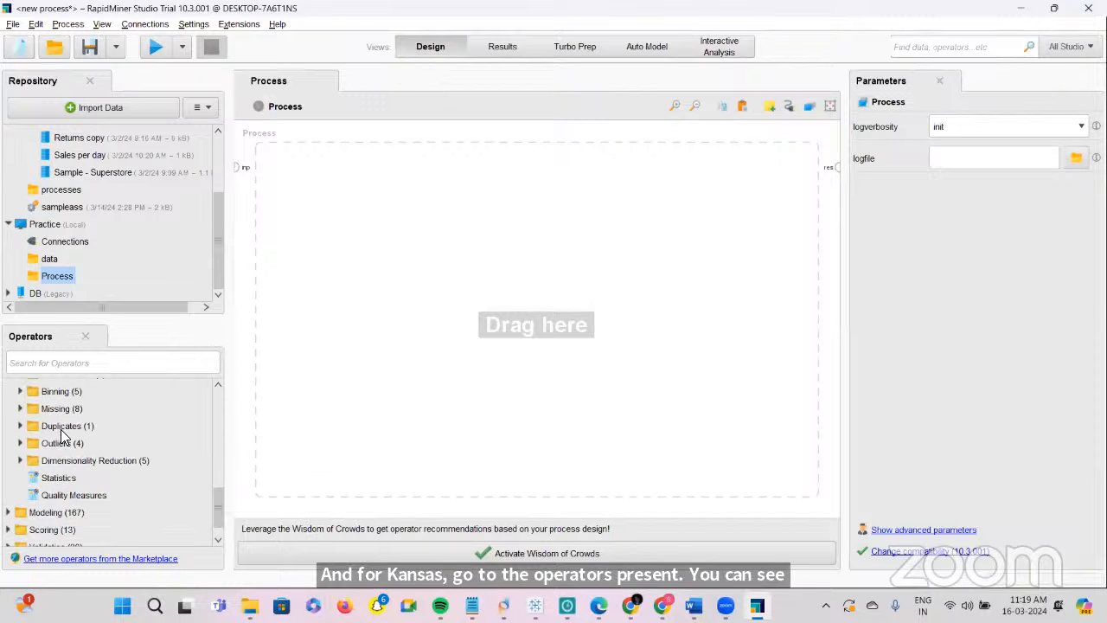
{"action": "scroll", "coordinate": [52, 468], "scroll_direction": "up", "scroll_amount": 1}
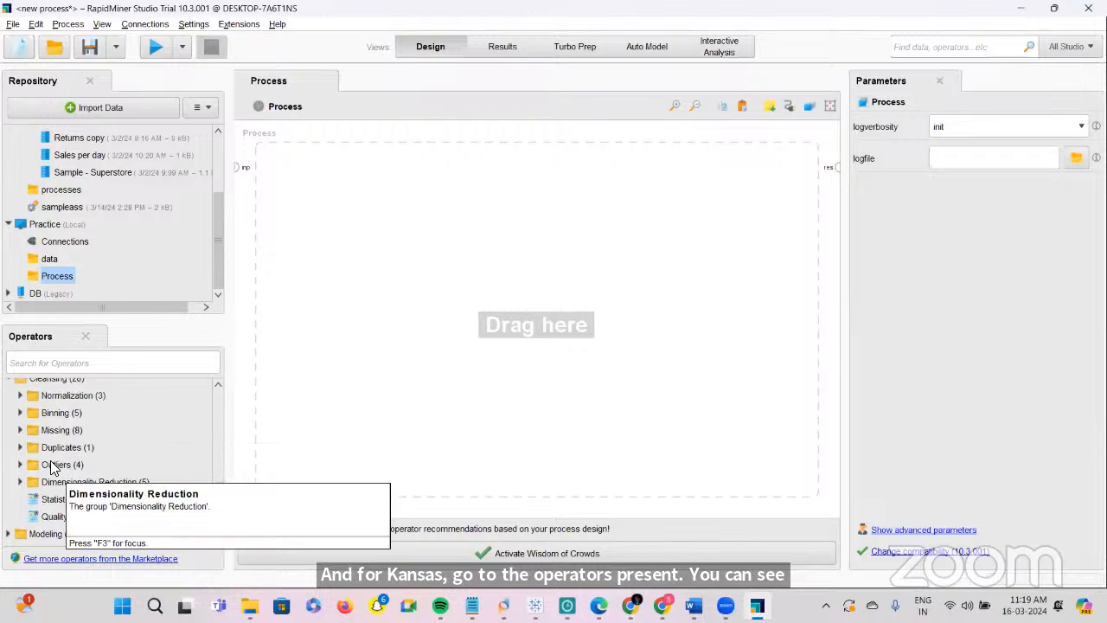
{"action": "scroll", "coordinate": [74, 414], "scroll_direction": "down", "scroll_amount": 3}
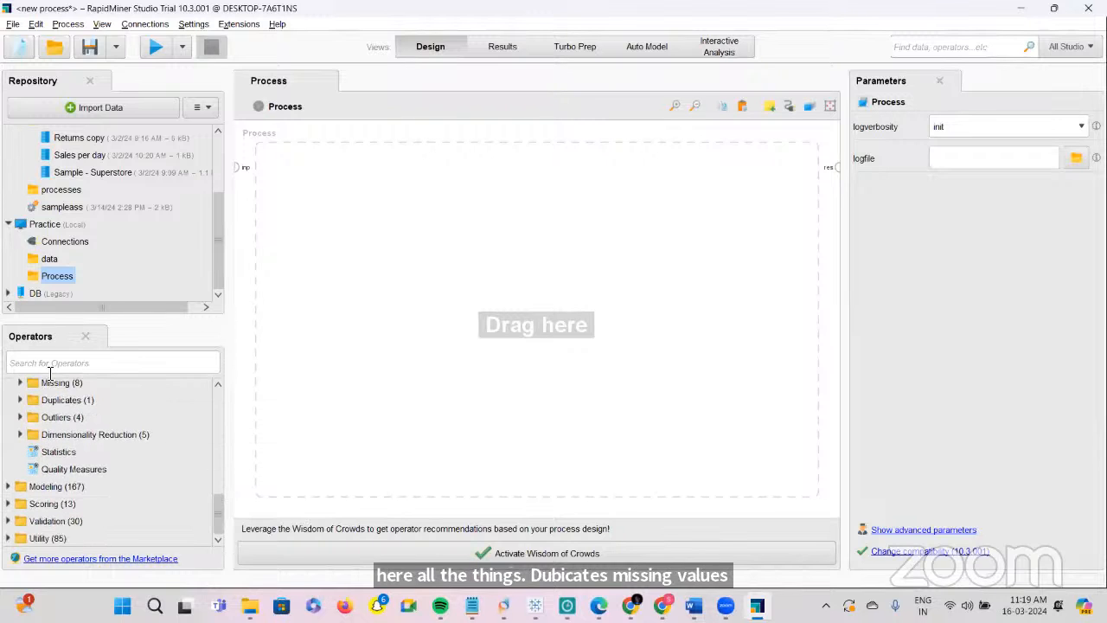
Expand the Modeling, Scoring, Validation and Utility operator groups and look through their contents
{"action": "left_click", "coordinate": [11, 486]}
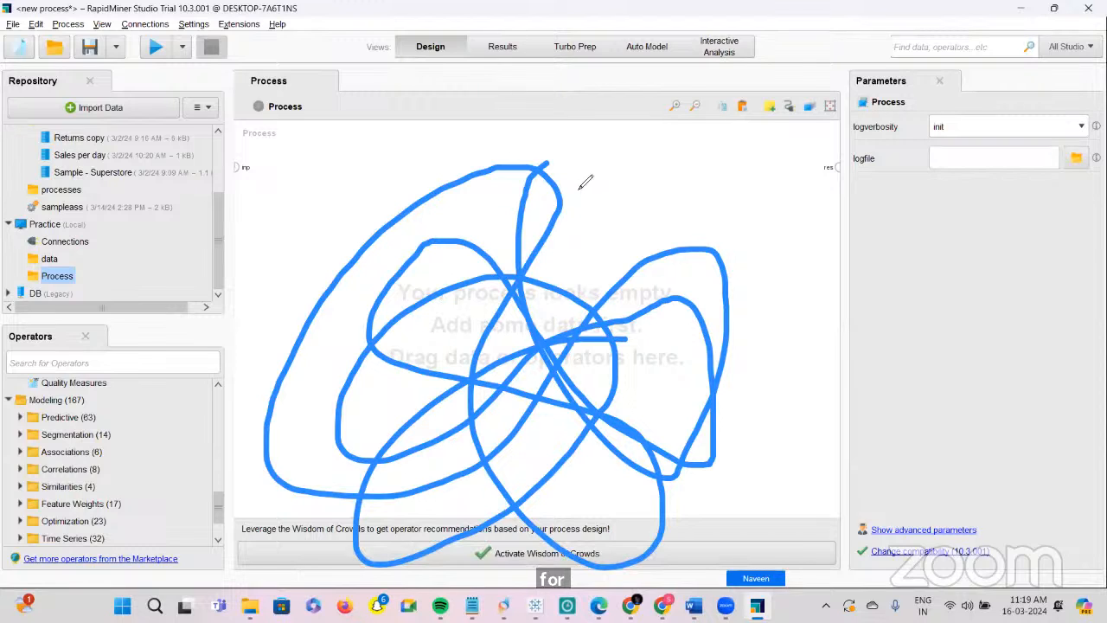
{"action": "scroll", "coordinate": [108, 418], "scroll_direction": "down", "scroll_amount": 1}
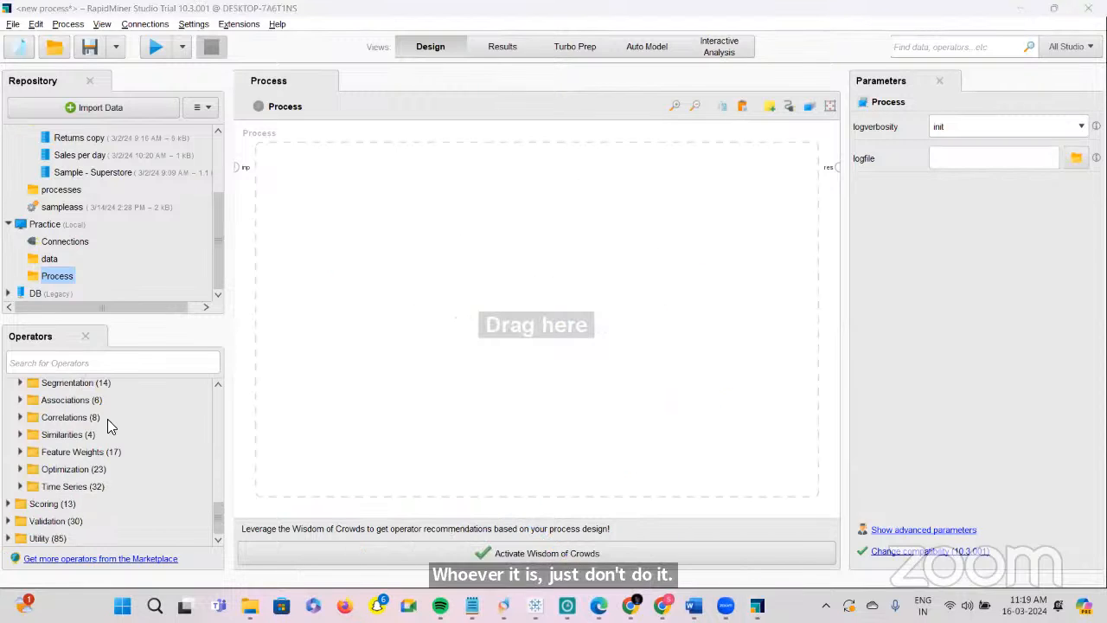
{"action": "left_click", "coordinate": [8, 503]}
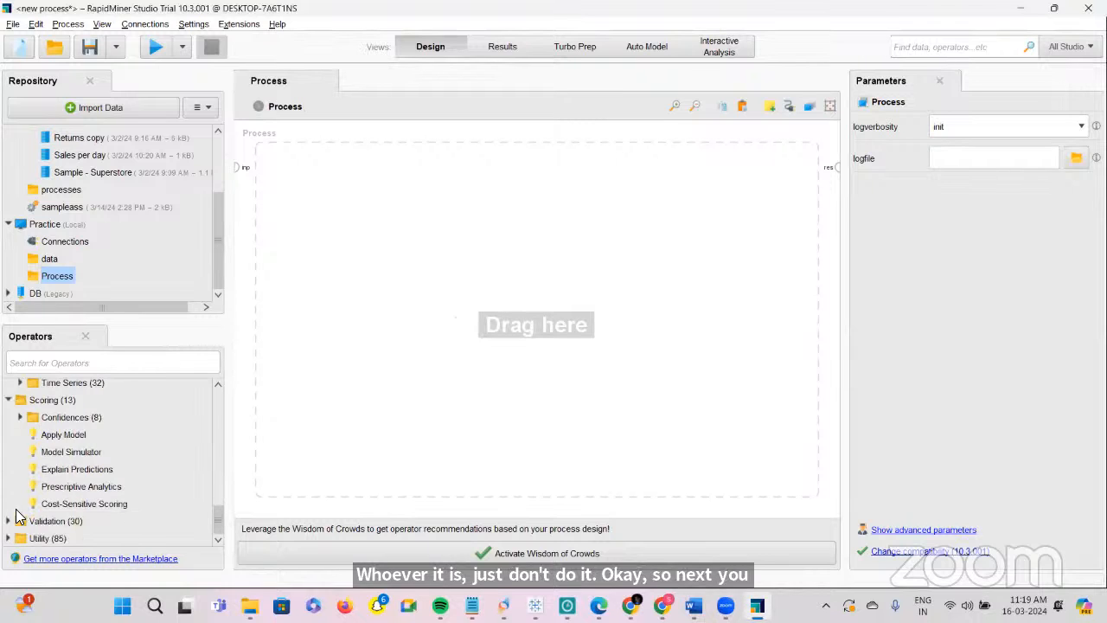
{"action": "left_click", "coordinate": [8, 520]}
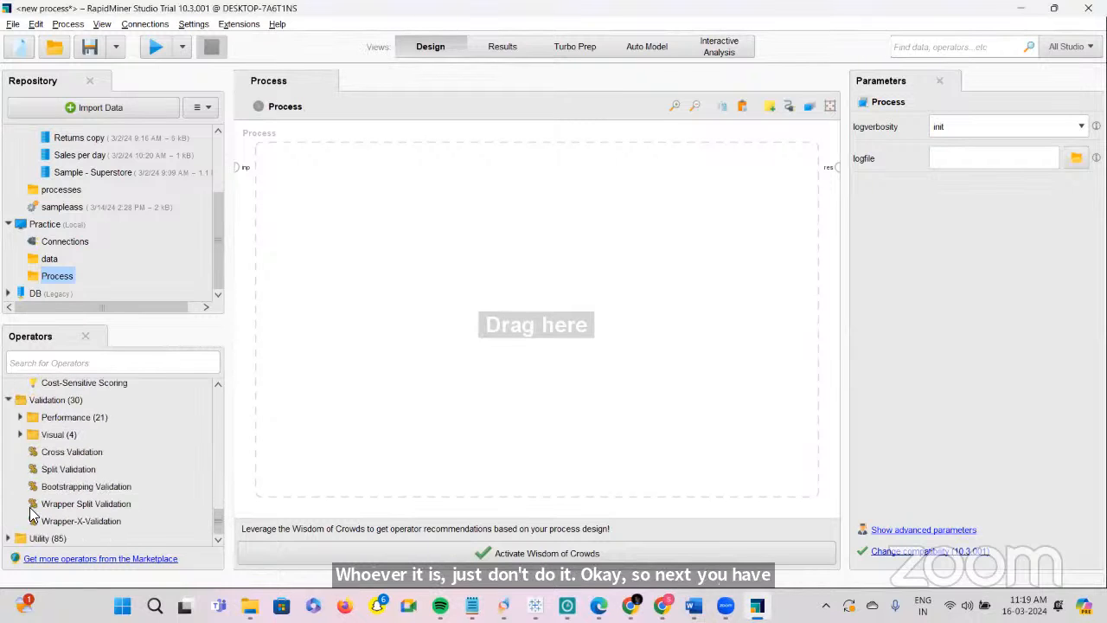
{"action": "left_click", "coordinate": [9, 538]}
{"action": "scroll", "coordinate": [76, 466], "scroll_direction": "up", "scroll_amount": 3}
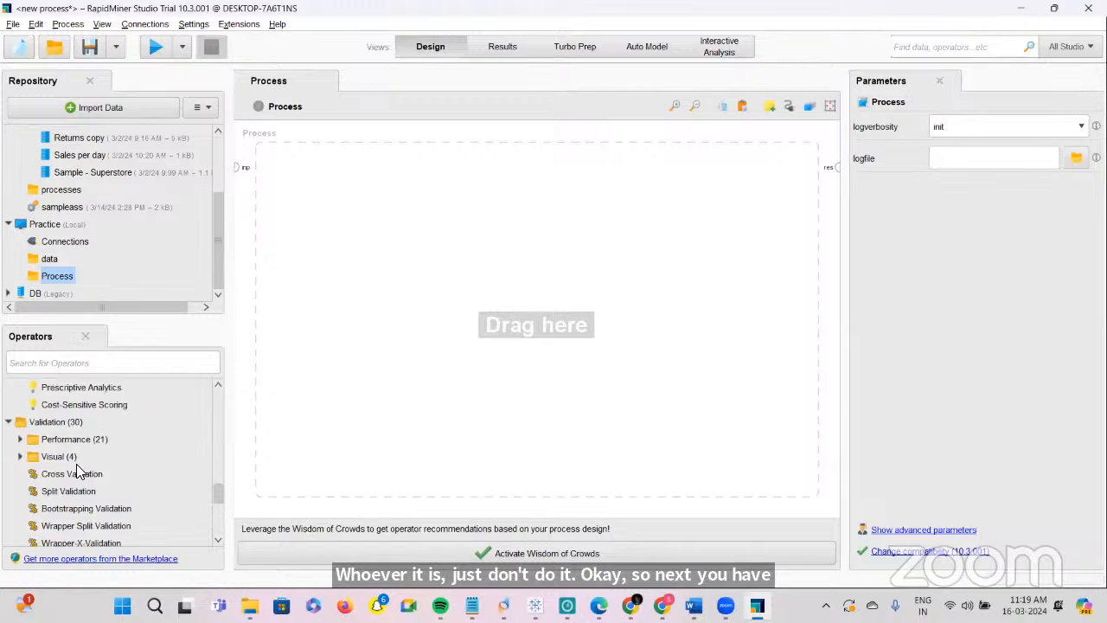
{"action": "scroll", "coordinate": [76, 472], "scroll_direction": "up", "scroll_amount": 5}
{"action": "scroll", "coordinate": [76, 471], "scroll_direction": "up", "scroll_amount": 5}
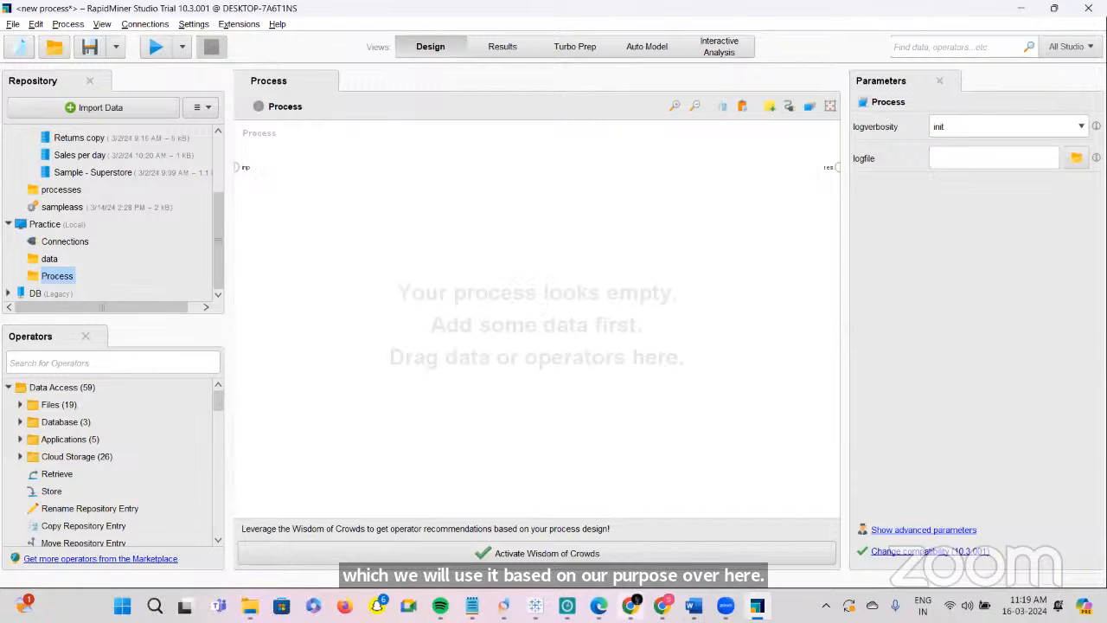
Switch to Edge and review the description of Parameters on the GUI slide
{"action": "mouse_move", "coordinate": [631, 604]}
{"action": "left_click", "coordinate": [601, 567]}
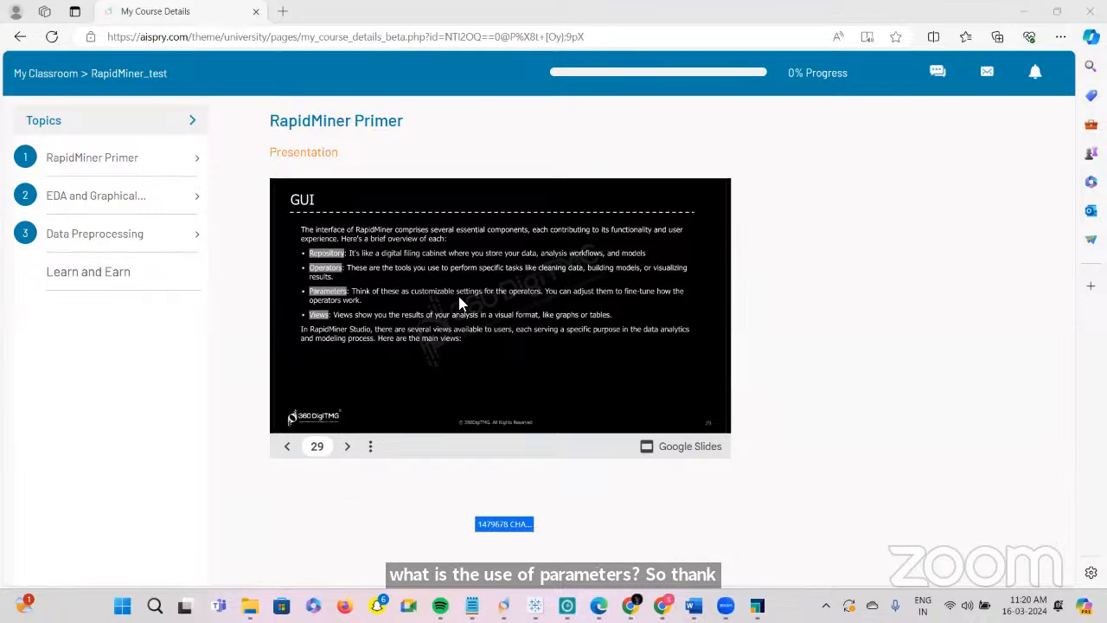
{"action": "left_click", "coordinate": [500, 530]}
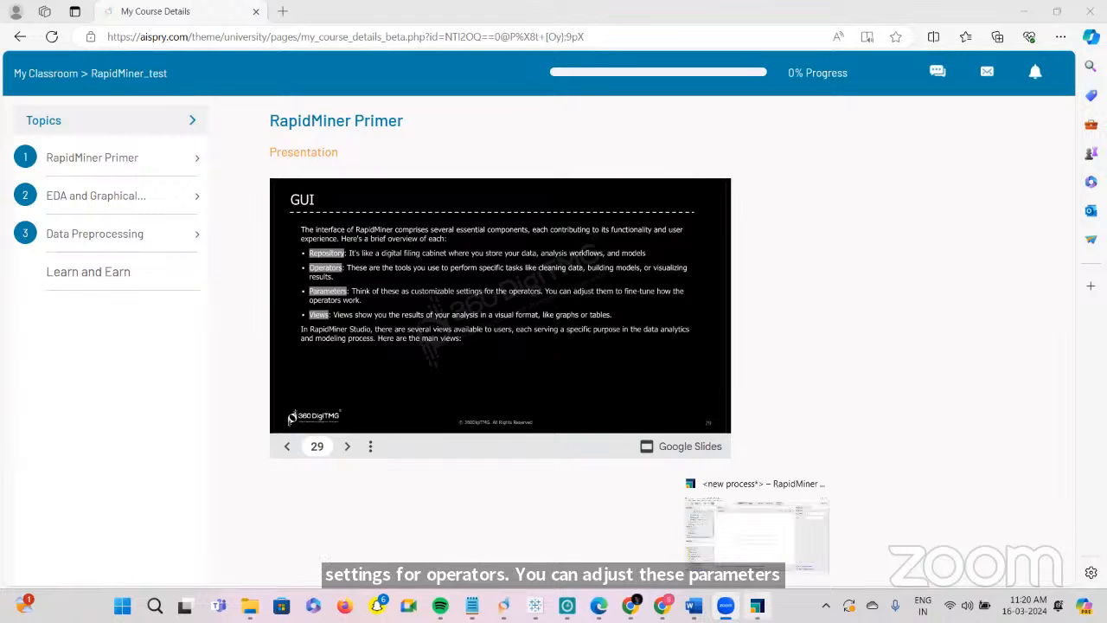
Switch to RapidMiner Studio and browse the Read operators under Data Access Files and the operator groups below
{"action": "key", "text": "alt+Tab"}
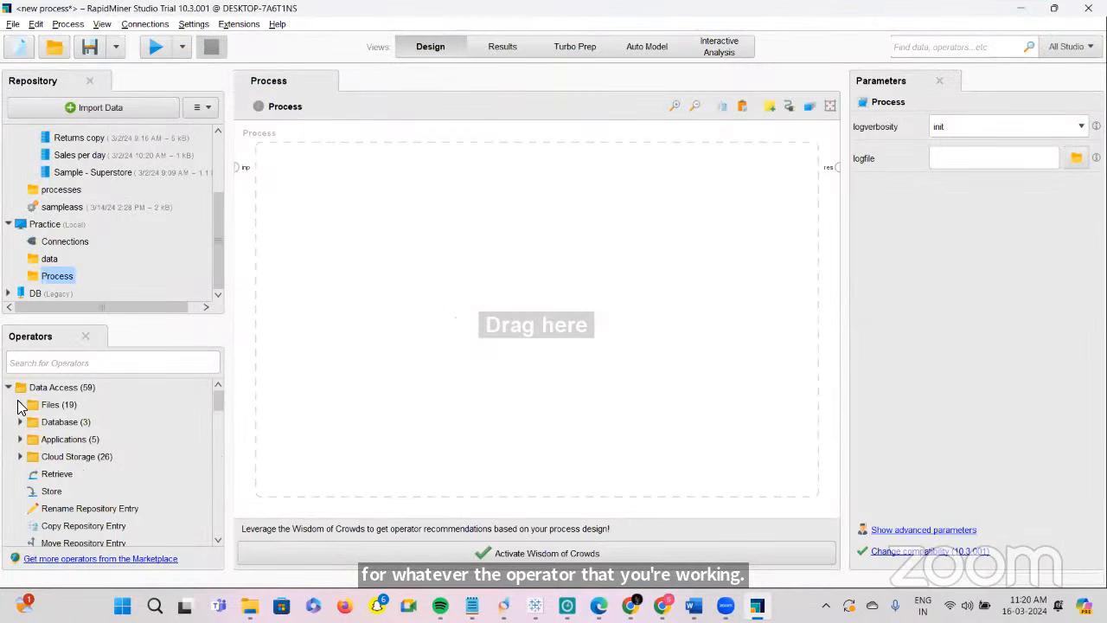
{"action": "left_click", "coordinate": [19, 405]}
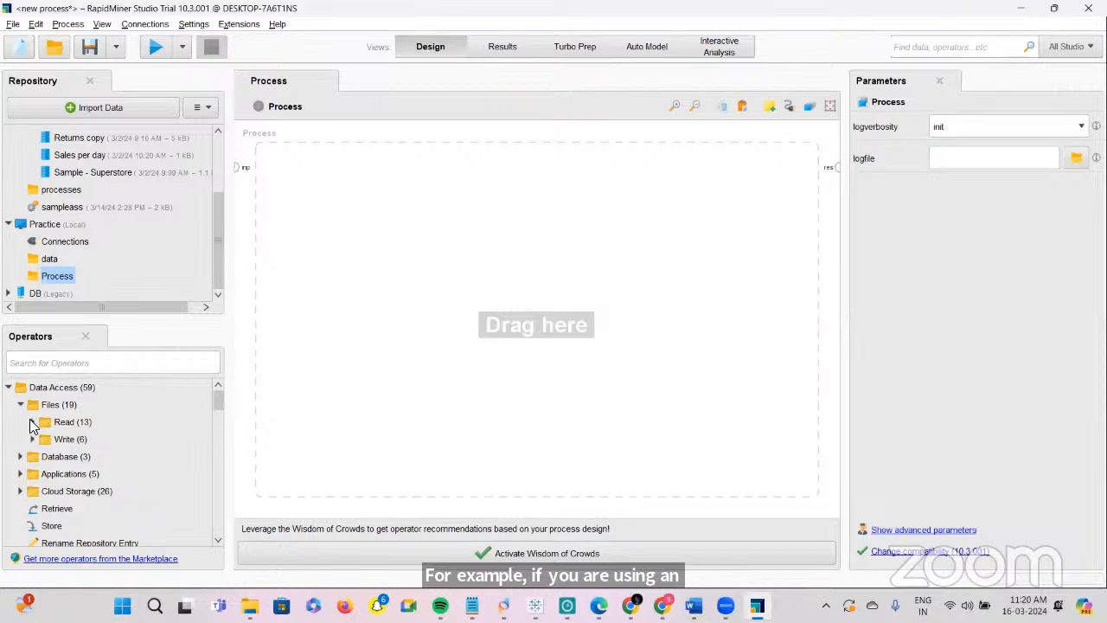
{"action": "left_click", "coordinate": [31, 422]}
{"action": "scroll", "coordinate": [61, 442], "scroll_direction": "down", "scroll_amount": 7}
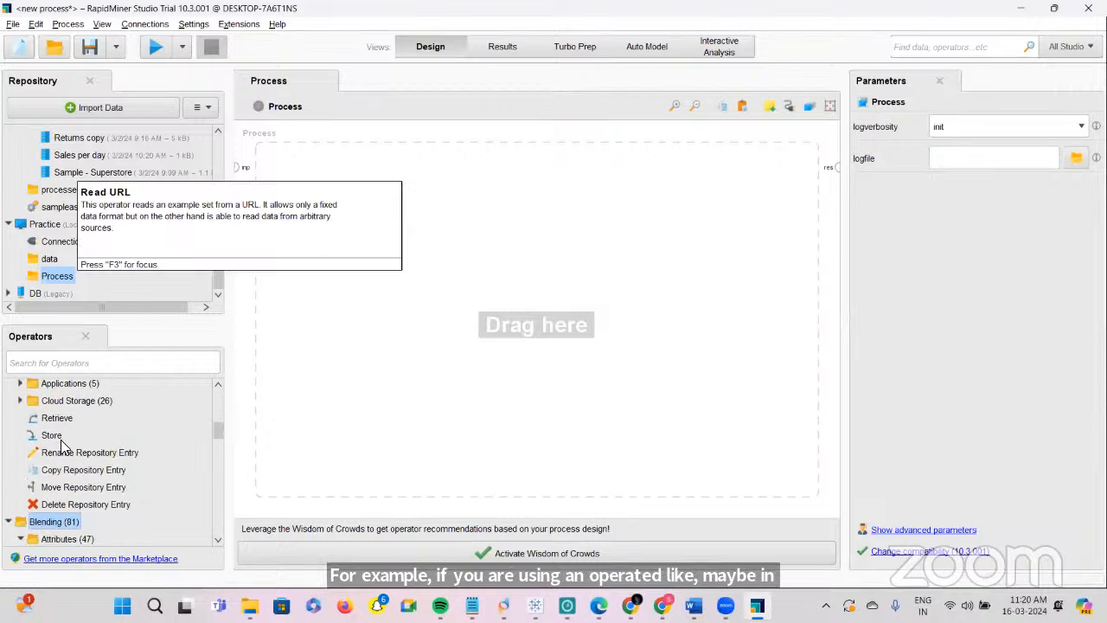
{"action": "scroll", "coordinate": [60, 424], "scroll_direction": "down", "scroll_amount": 3}
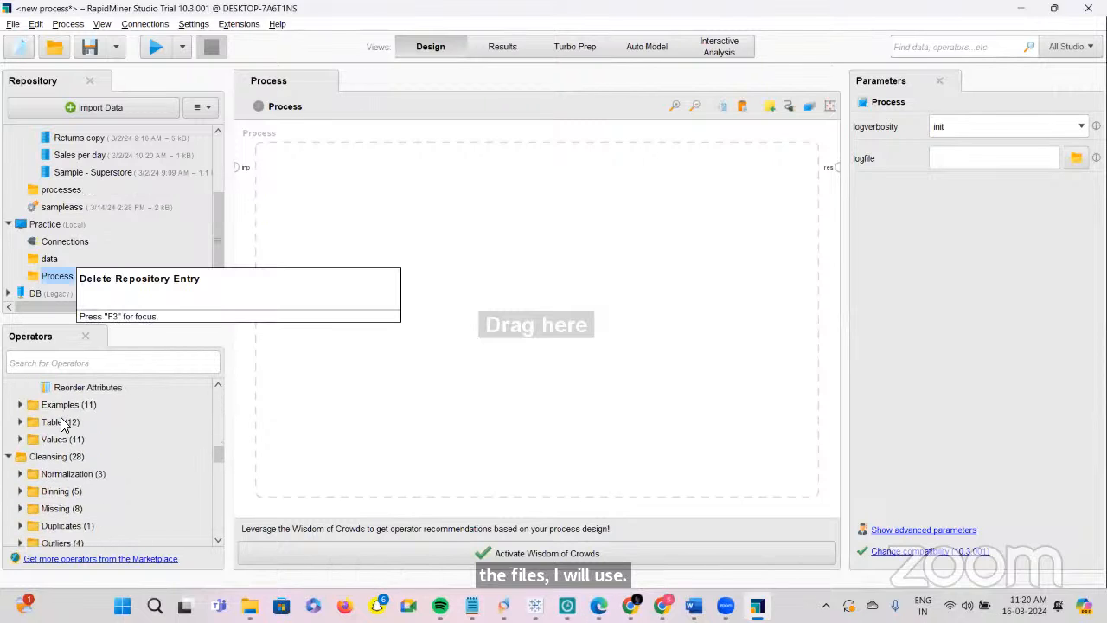
{"action": "scroll", "coordinate": [61, 424], "scroll_direction": "down", "scroll_amount": 2}
{"action": "scroll", "coordinate": [61, 424], "scroll_direction": "down", "scroll_amount": 3}
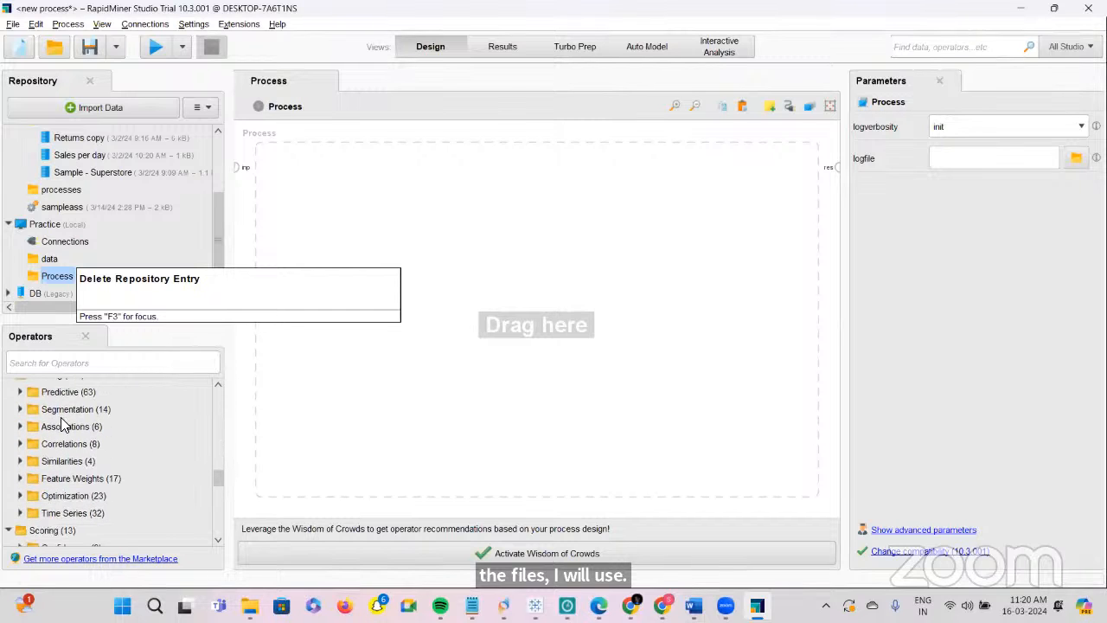
Search the operators for filter, add Filter Examples to the empty process, and clear the search
{"action": "left_click", "coordinate": [52, 364]}
{"action": "type", "text": "filter"}
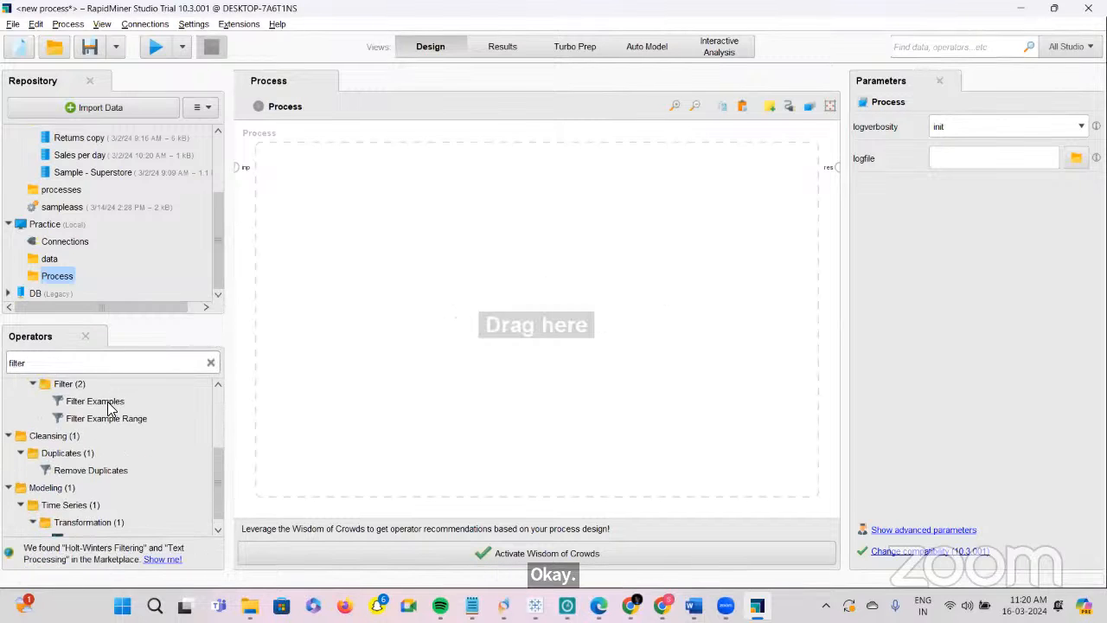
{"action": "left_click_drag", "start_coordinate": [110, 407], "coordinate": [392, 240]}
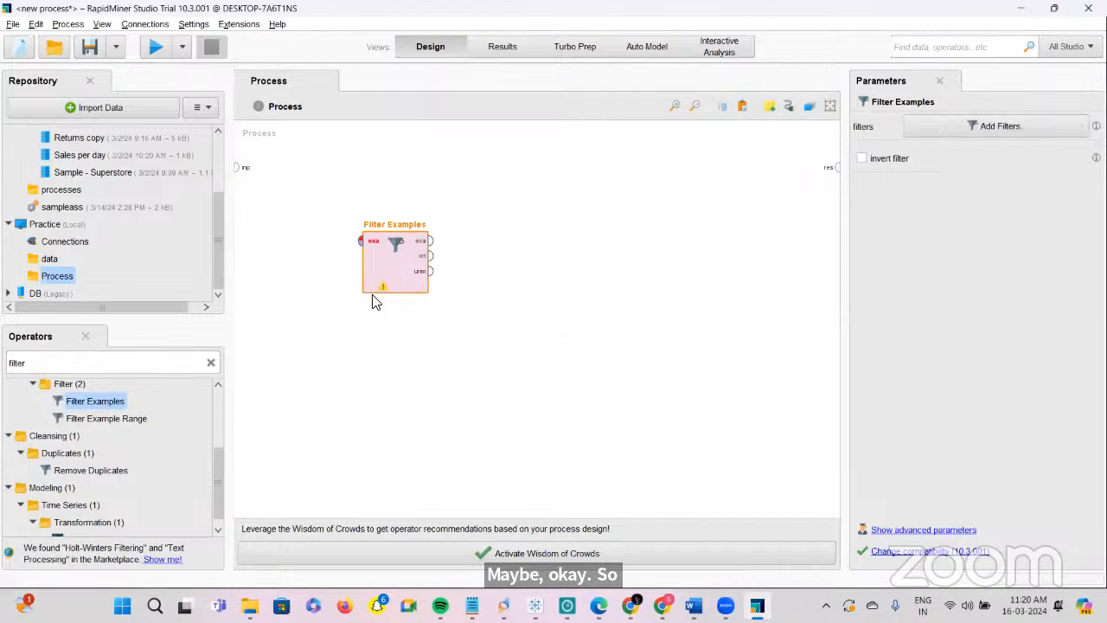
{"action": "left_click", "coordinate": [215, 364]}
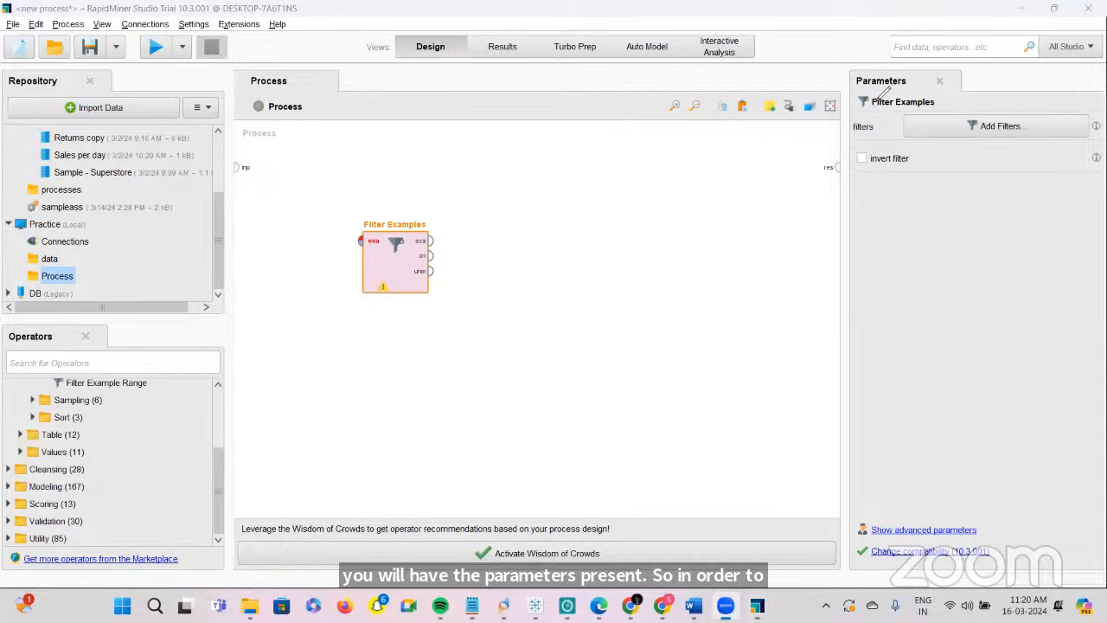
Underline the Parameters heading freehand and draw tick marks beside the Repository, Operators and Parameters headings
{"action": "left_click_drag", "start_coordinate": [863, 89], "coordinate": [908, 86]}
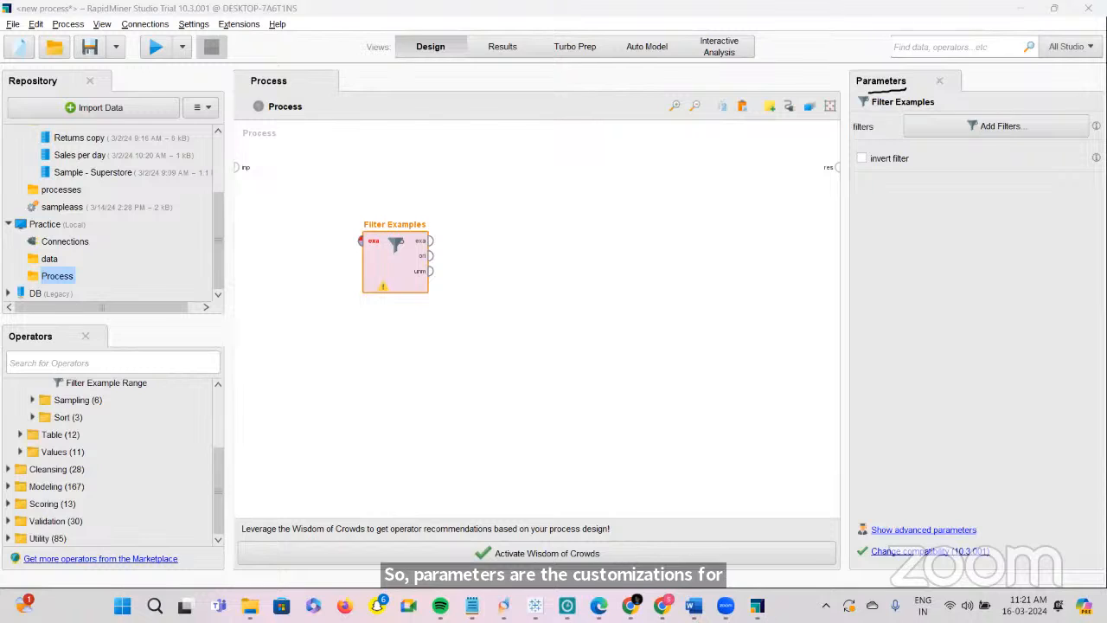
{"action": "left_click_drag", "start_coordinate": [68, 76], "coordinate": [79, 72]}
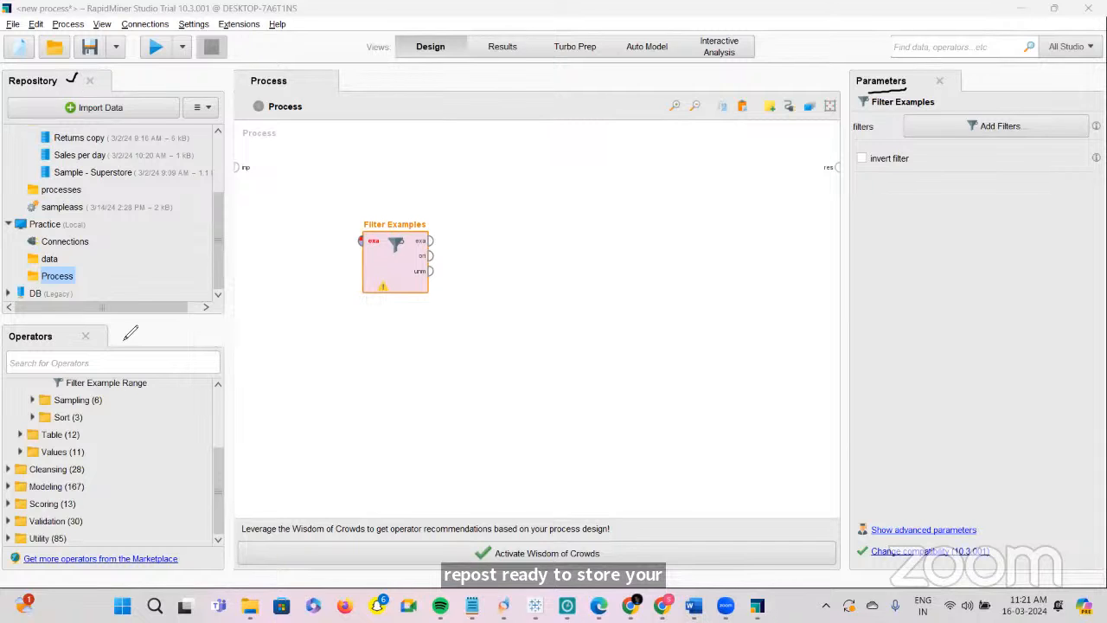
{"action": "left_click_drag", "start_coordinate": [66, 339], "coordinate": [87, 325]}
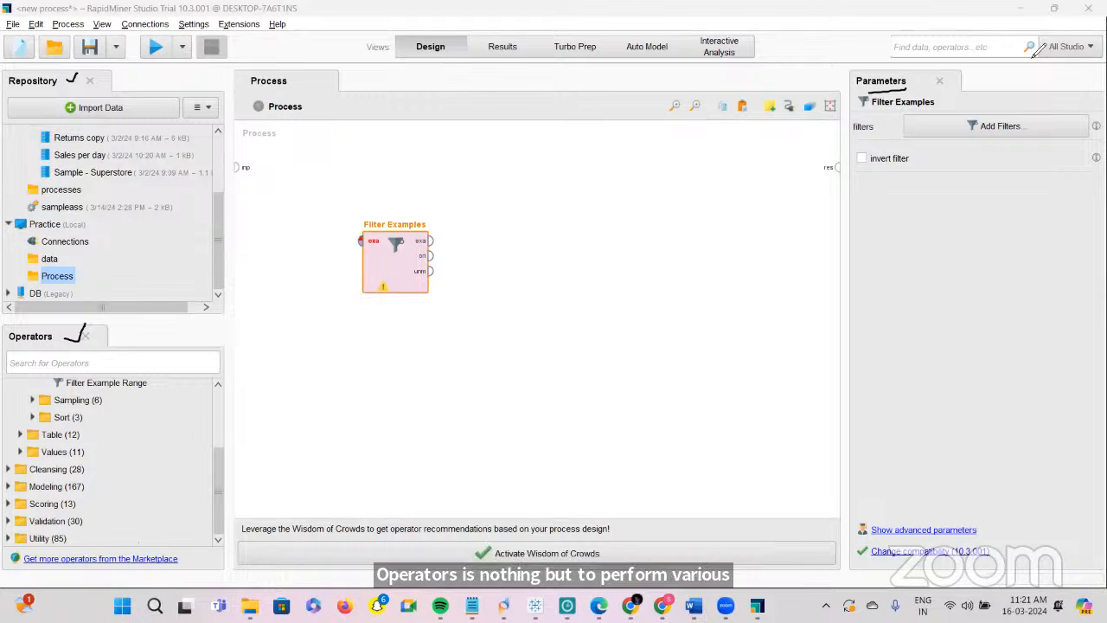
{"action": "left_click_drag", "start_coordinate": [913, 79], "coordinate": [927, 71]}
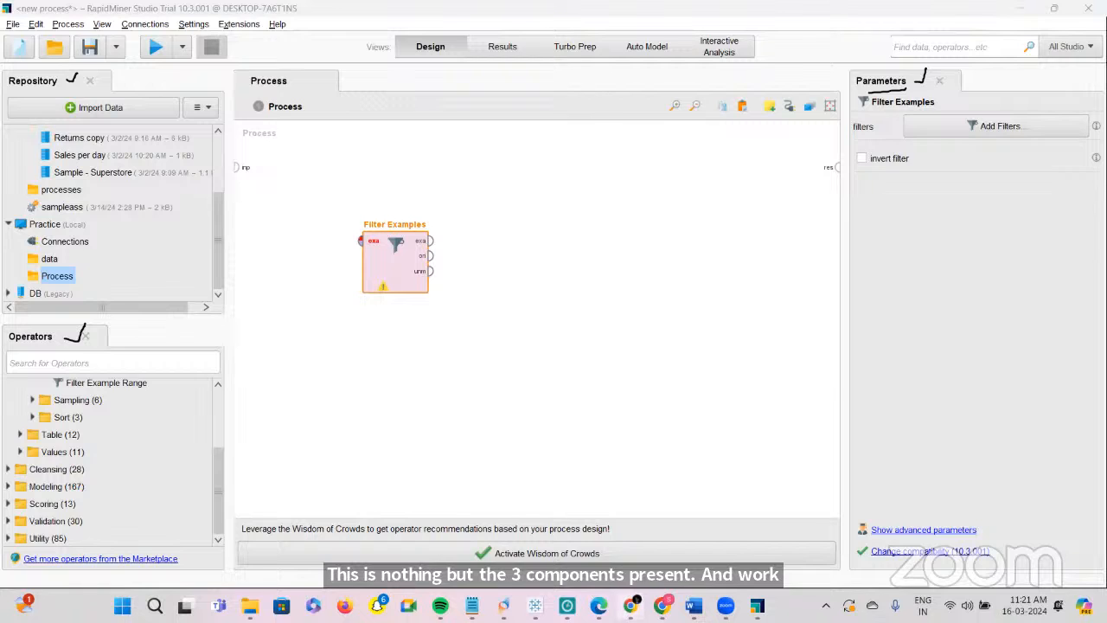
Switch to Edge, read slide 30 on the RapidMiner views in full screen, and return to RapidMiner Studio
{"action": "left_click", "coordinate": [632, 605]}
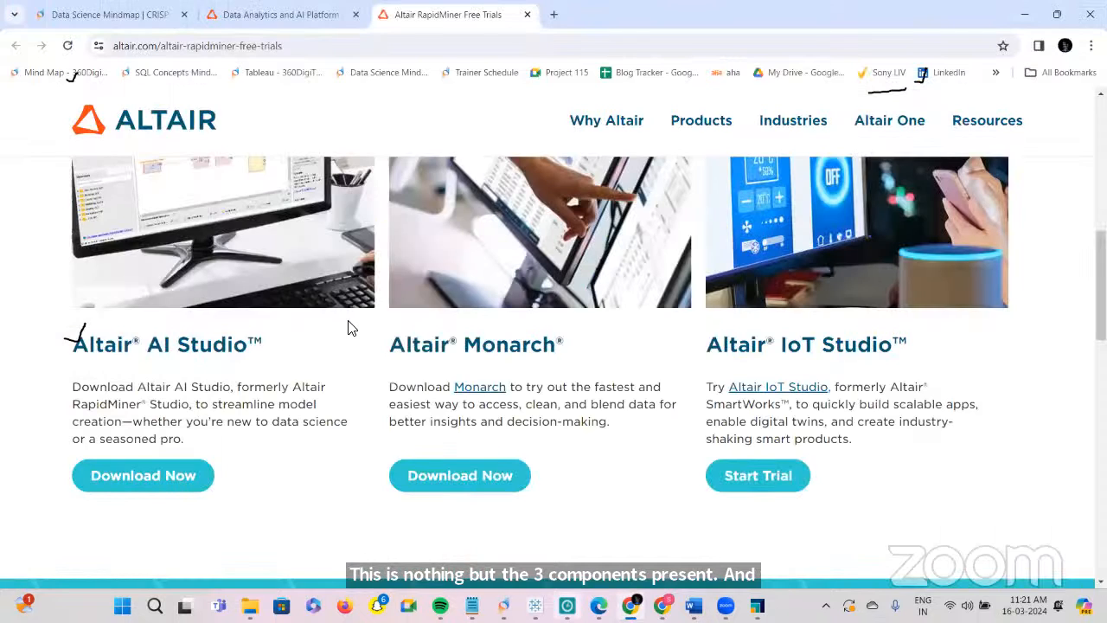
{"action": "key", "text": "alt+Tab"}
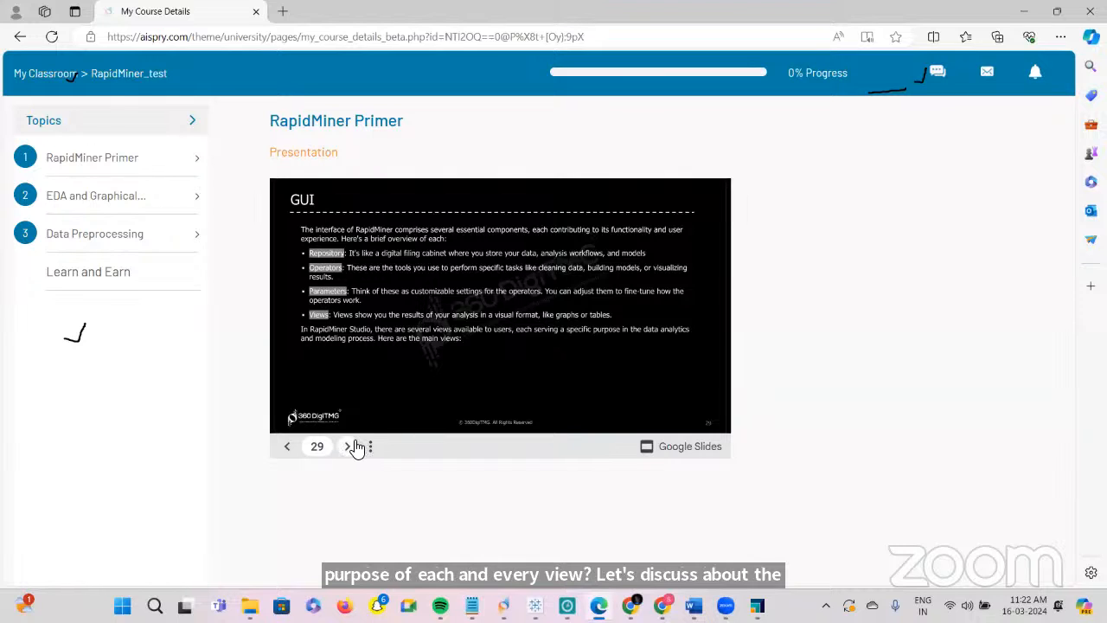
{"action": "left_click", "coordinate": [350, 446]}
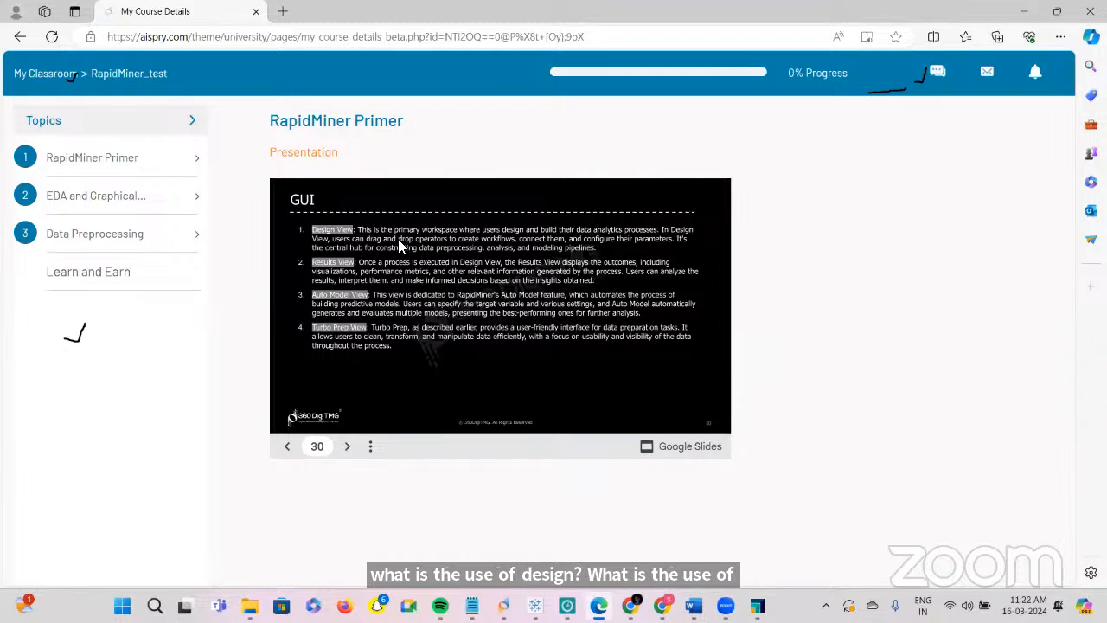
{"action": "left_click", "coordinate": [370, 447]}
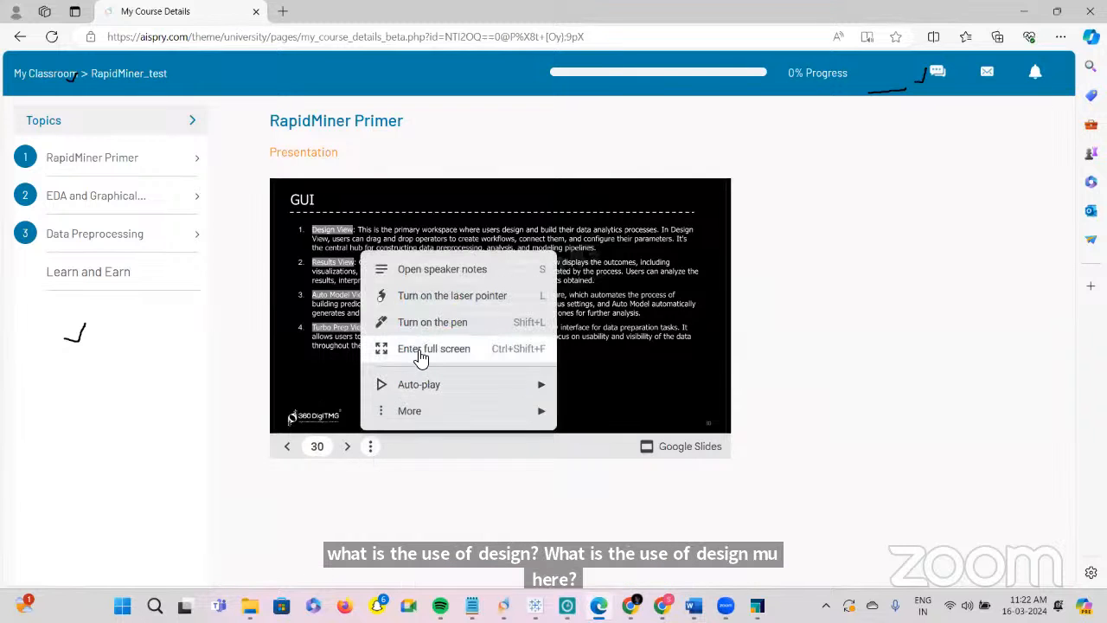
{"action": "left_click", "coordinate": [419, 350]}
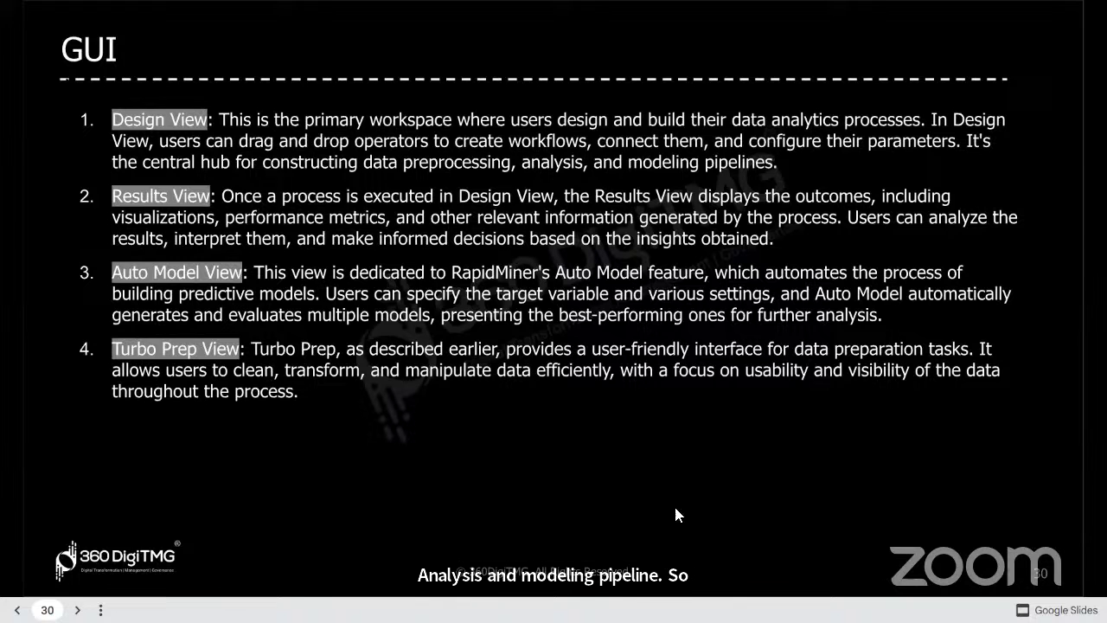
{"action": "key", "text": "Escape"}
{"action": "key", "text": "alt+Tab"}
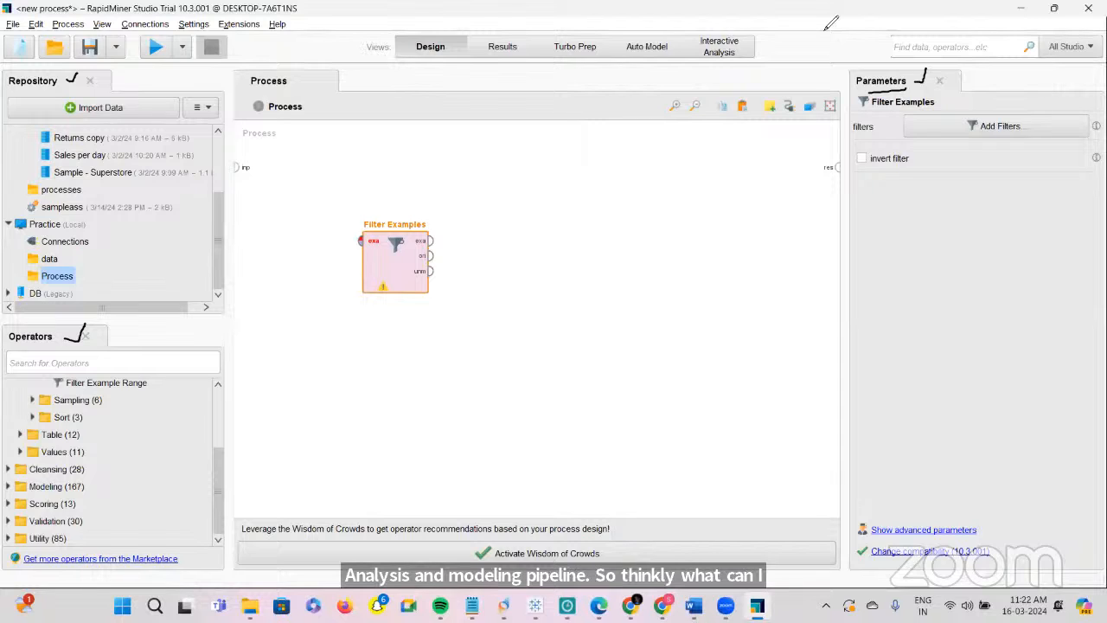
Underline the Views label and box the Design view freehand, and clear all the annotations
{"action": "left_click_drag", "start_coordinate": [365, 64], "coordinate": [393, 66]}
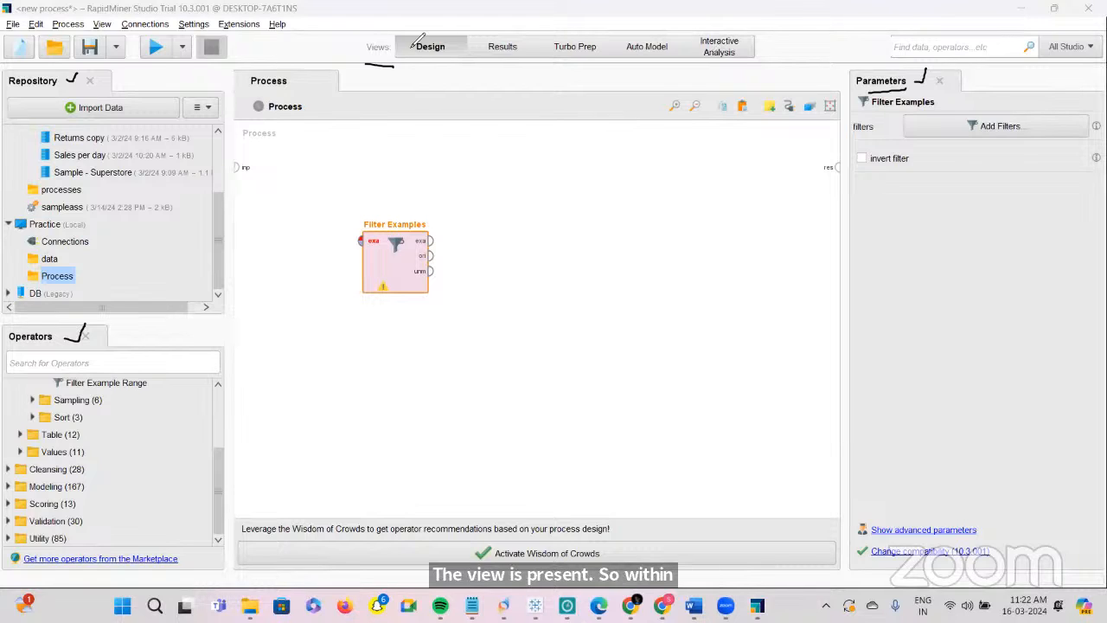
{"action": "mouse_move", "coordinate": [416, 39]}
{"action": "left_mouse_down"}
{"action": "mouse_move", "coordinate": [451, 61]}
{"action": "mouse_move", "coordinate": [462, 56]}
{"action": "mouse_move", "coordinate": [455, 44]}
{"action": "left_mouse_up"}
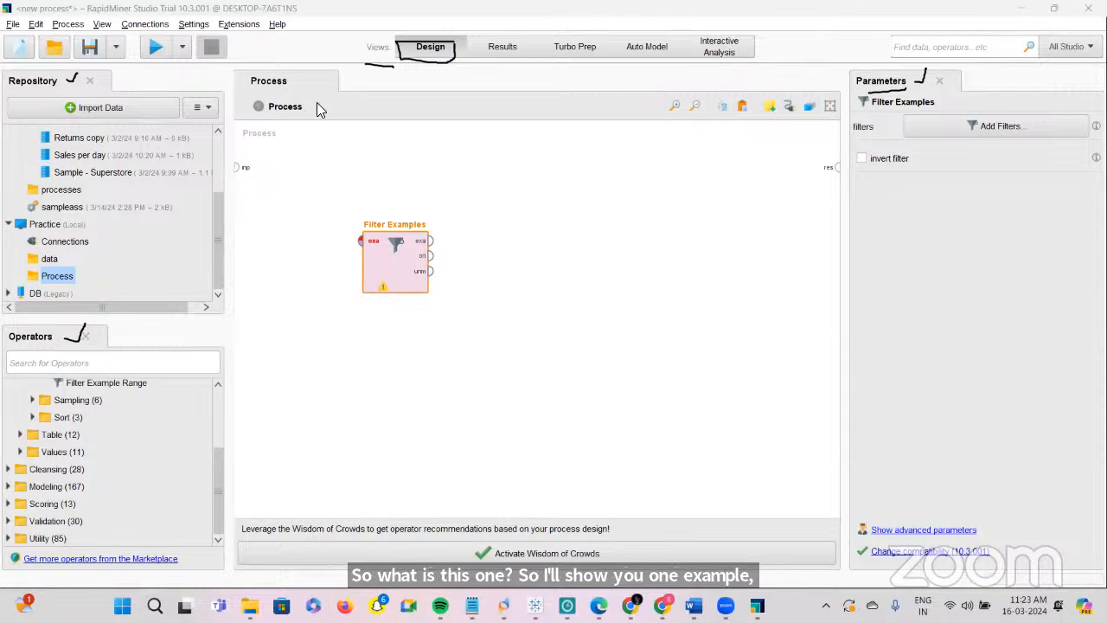
{"action": "left_click", "coordinate": [83, 389]}
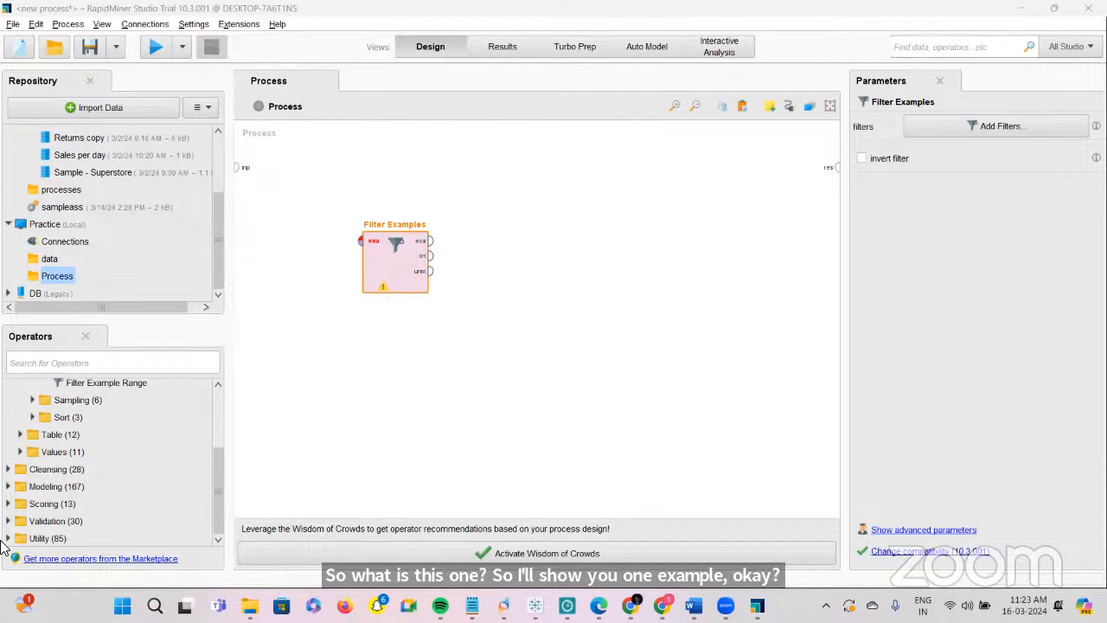
Add the Replace Missing Values operator from the Cleansing Missing group to the process beside Filter Examples
{"action": "left_click", "coordinate": [431, 243]}
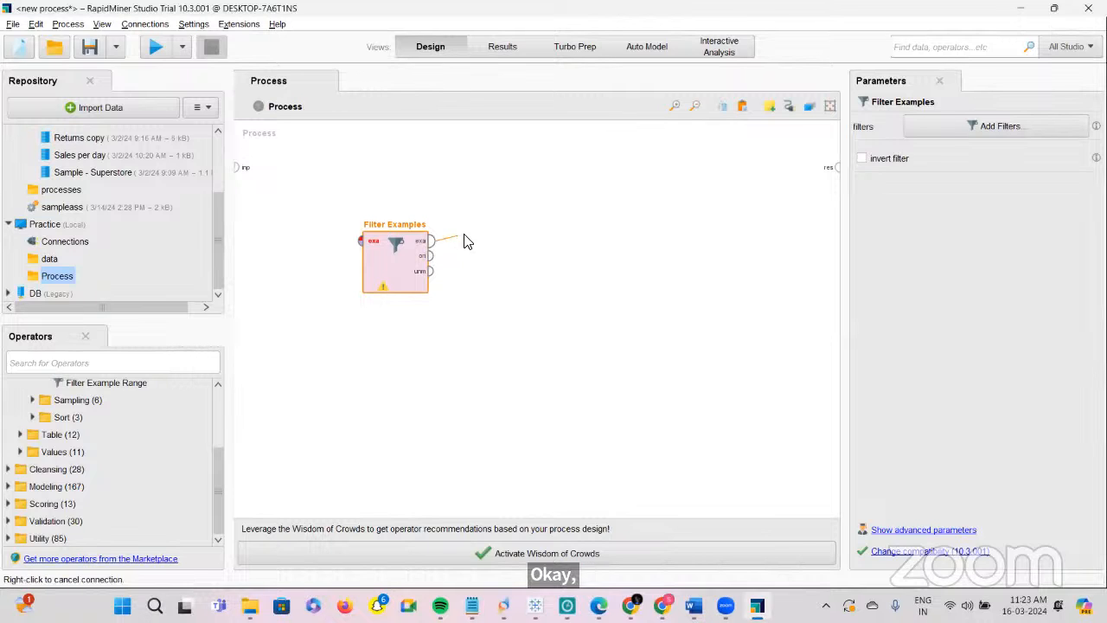
{"action": "right_click", "coordinate": [504, 252]}
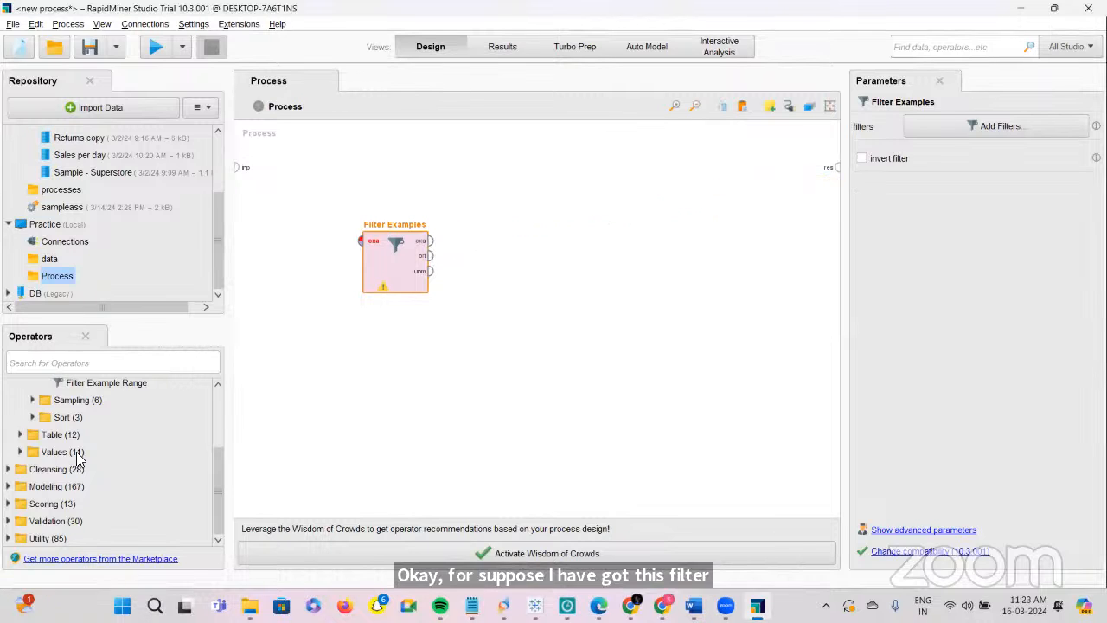
{"action": "left_click", "coordinate": [9, 469]}
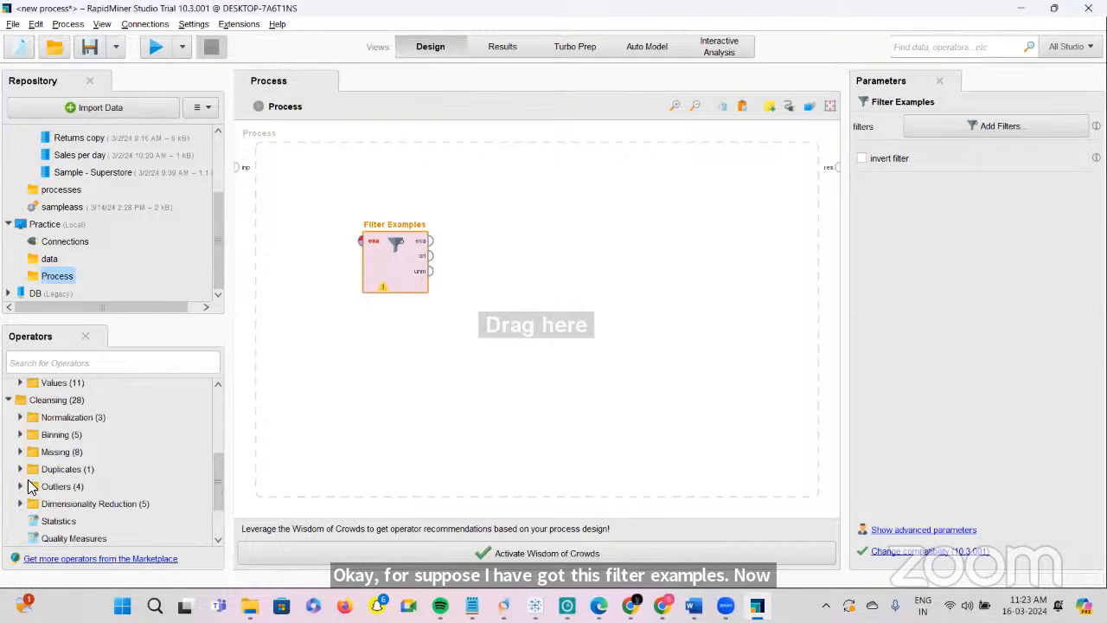
{"action": "left_click", "coordinate": [20, 452]}
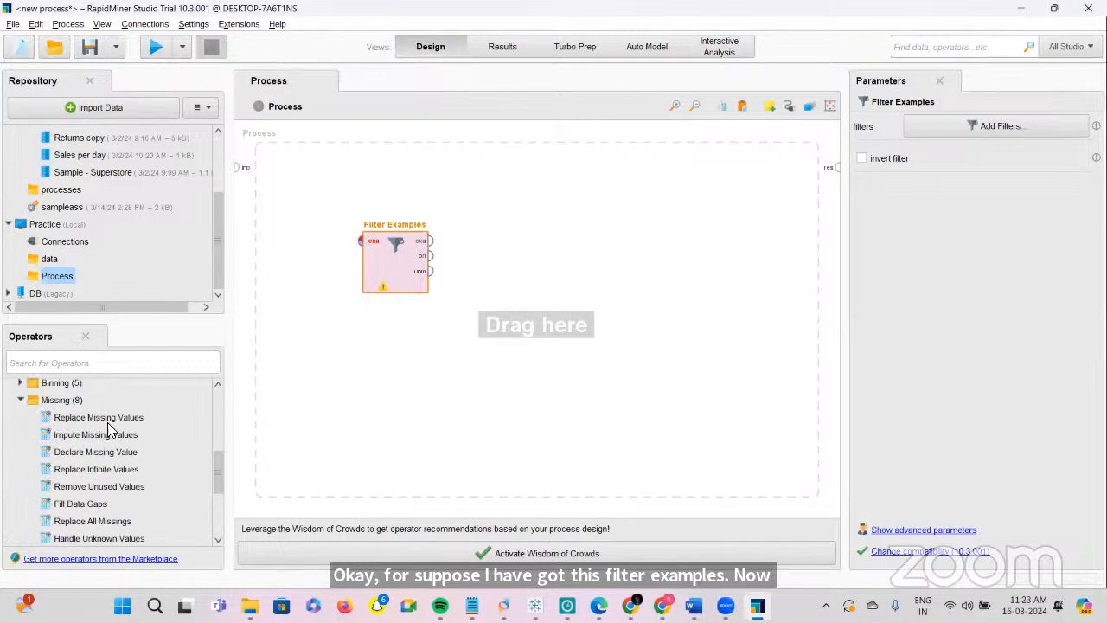
{"action": "left_click_drag", "start_coordinate": [101, 422], "coordinate": [487, 256]}
Connect the Filter Examples exa output to Replace Missing Values, and connect its exa output to the process result port
{"action": "left_click", "coordinate": [430, 241]}
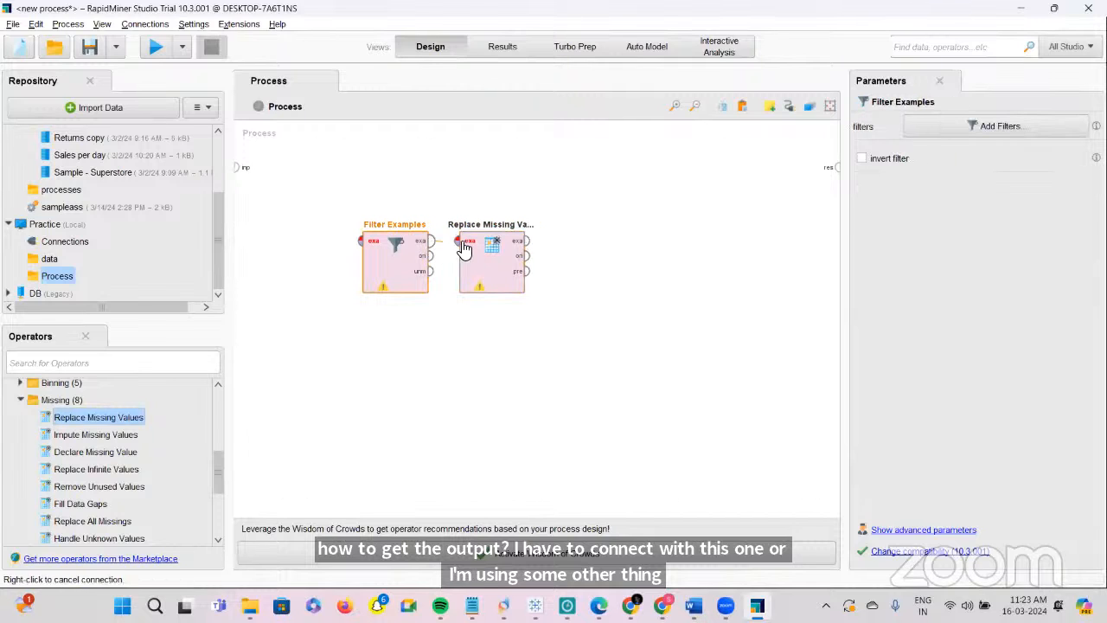
{"action": "left_click", "coordinate": [461, 245]}
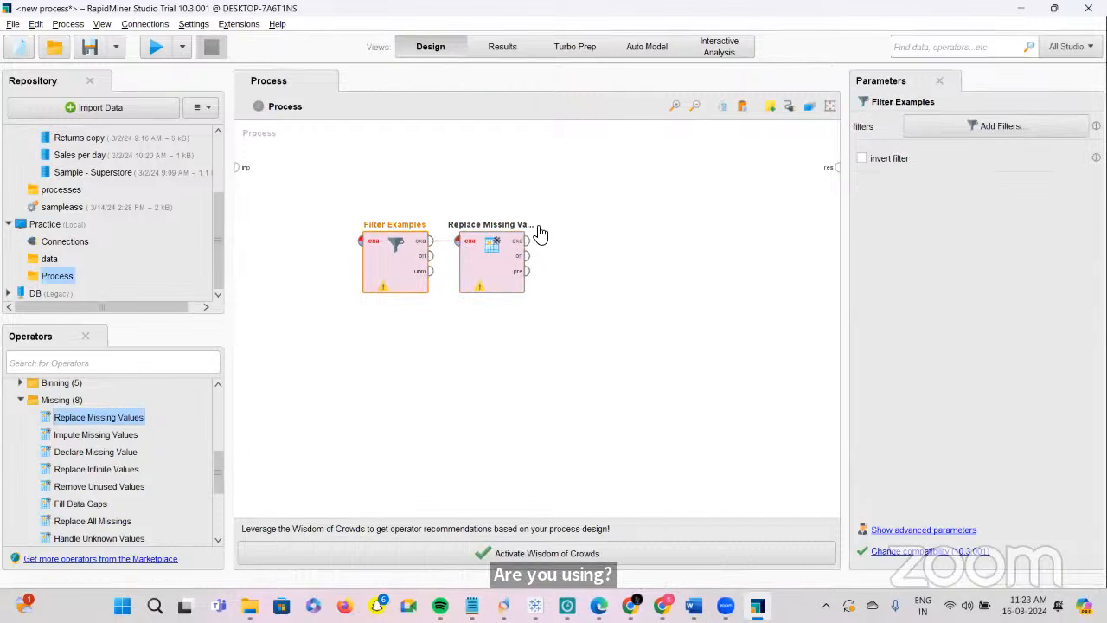
{"action": "left_click", "coordinate": [529, 242]}
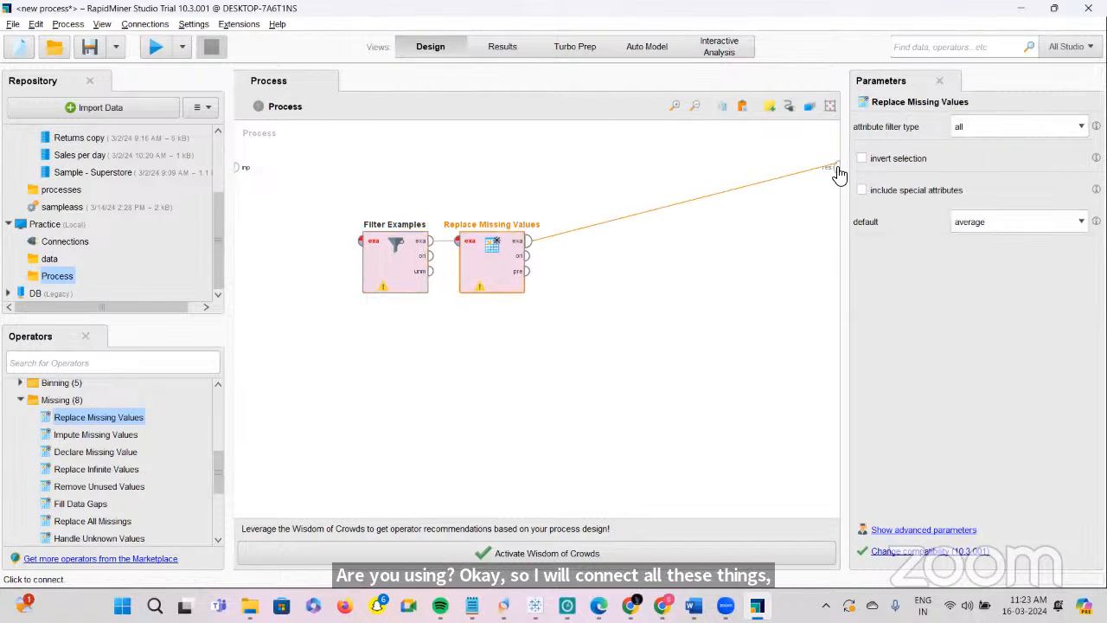
{"action": "left_click", "coordinate": [836, 167]}
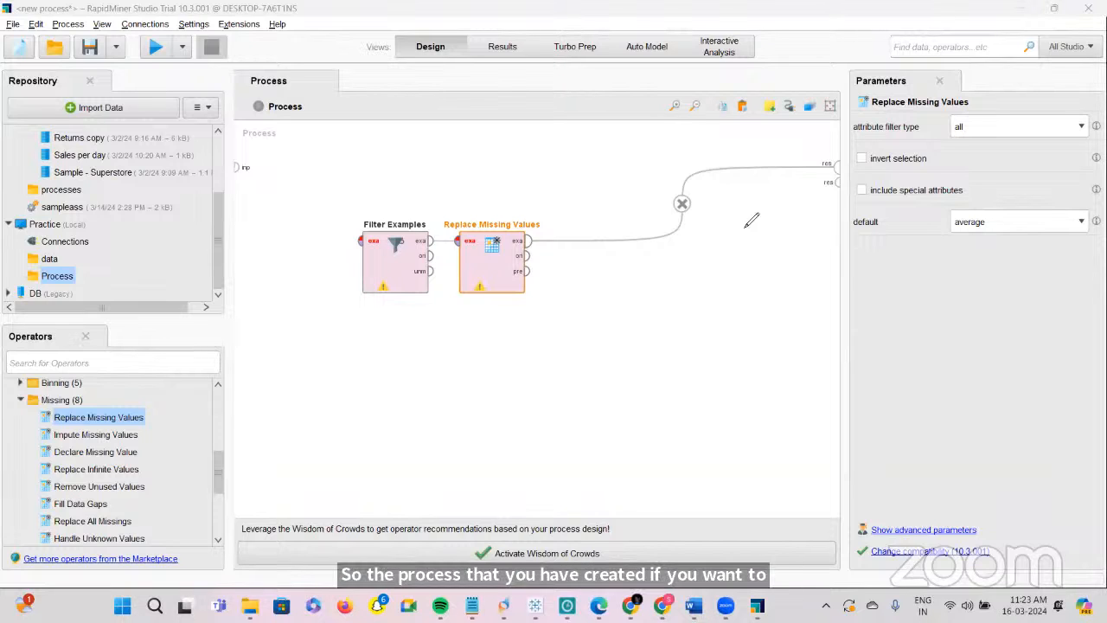
Box the run control freehand, switch to Edge to read slide 30 on the views, and return to RapidMiner Studio
{"action": "left_click_drag", "start_coordinate": [141, 29], "coordinate": [170, 30]}
{"action": "mouse_move", "coordinate": [173, 67]}
{"action": "left_mouse_down"}
{"action": "mouse_move", "coordinate": [137, 75]}
{"action": "mouse_move", "coordinate": [132, 31]}
{"action": "left_mouse_up"}
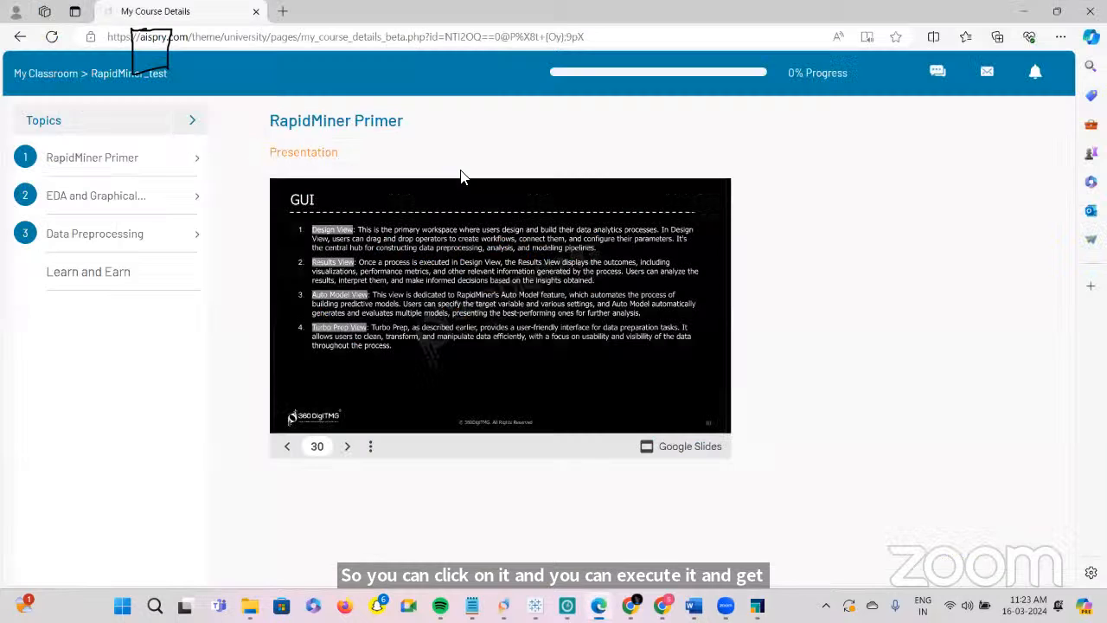
{"action": "left_click", "coordinate": [599, 606]}
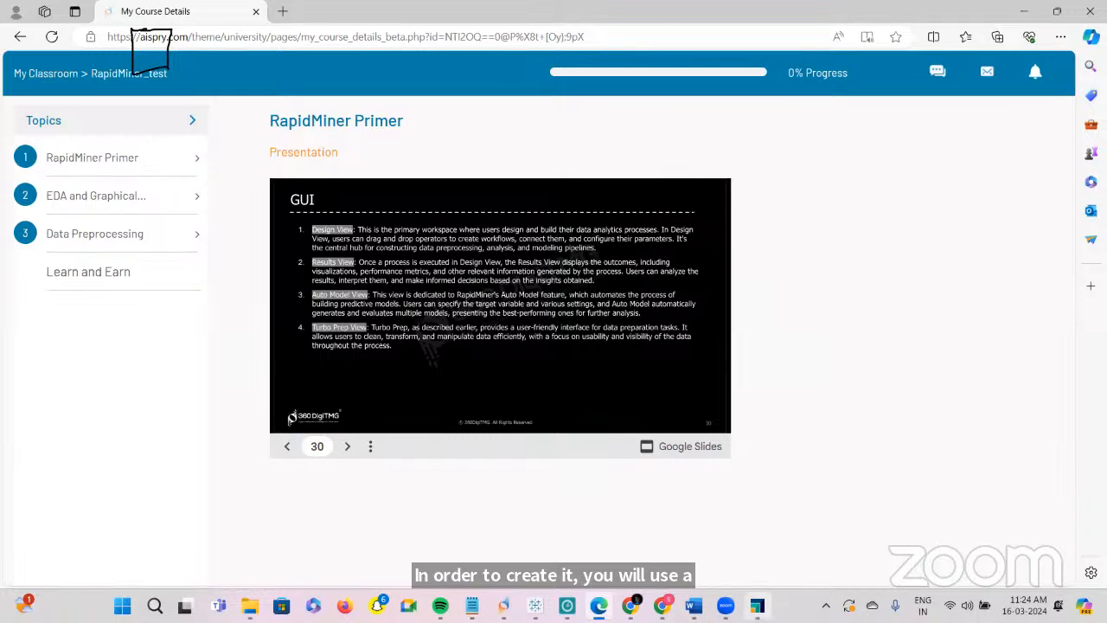
{"action": "left_click", "coordinate": [758, 605]}
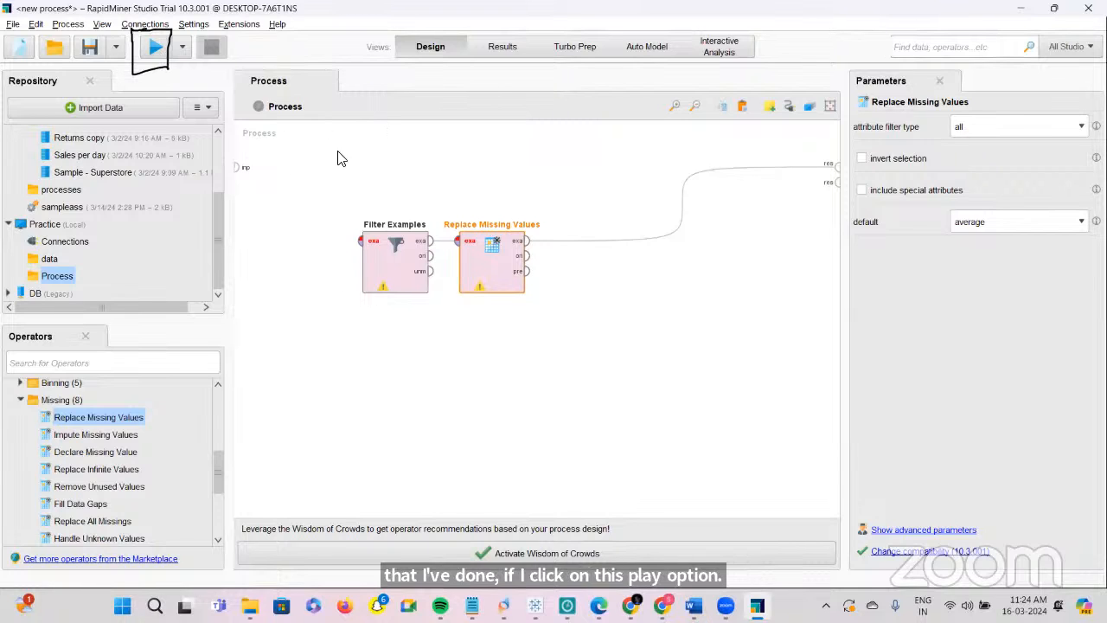
Try to run the process, and alternate between the Design and Results views to show where results appear
{"action": "left_click", "coordinate": [154, 47]}
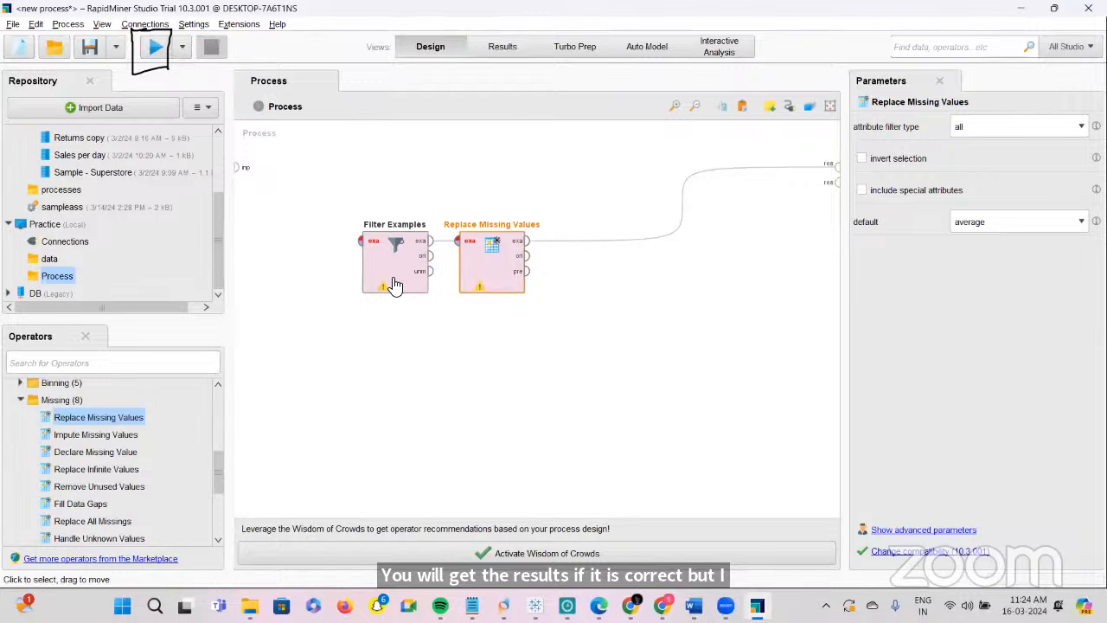
{"action": "left_click", "coordinate": [418, 375]}
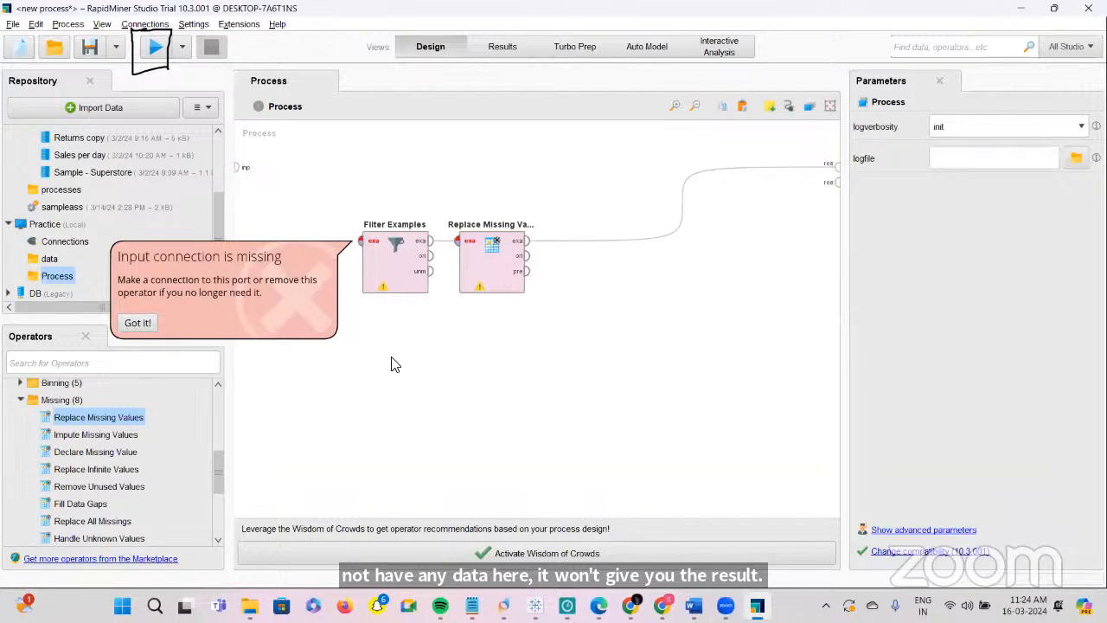
{"action": "left_click", "coordinate": [505, 50]}
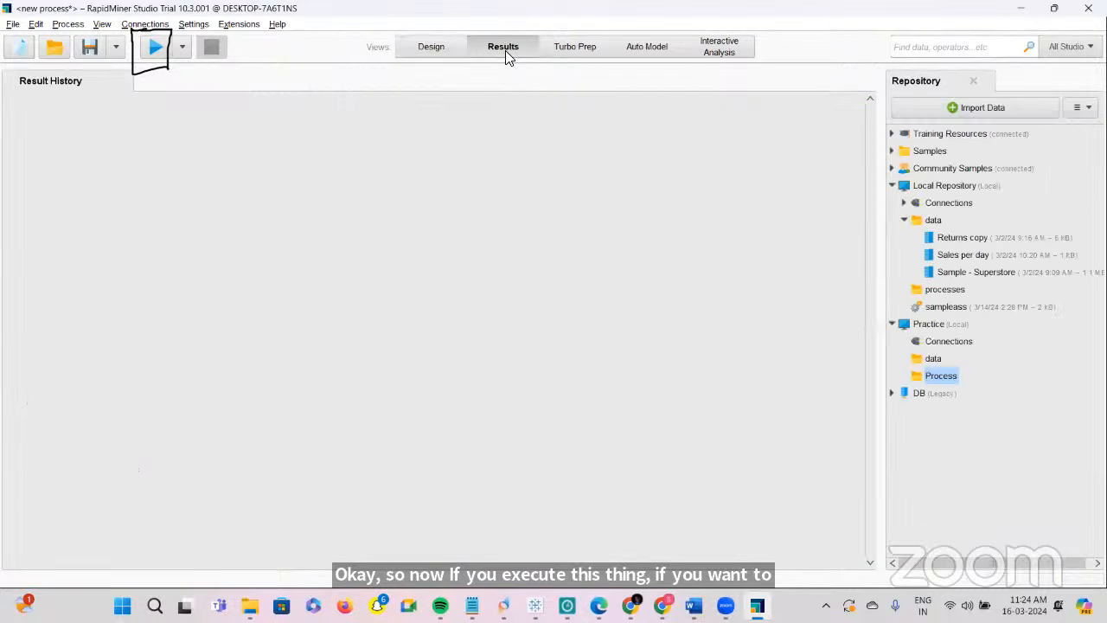
{"action": "left_click", "coordinate": [438, 48]}
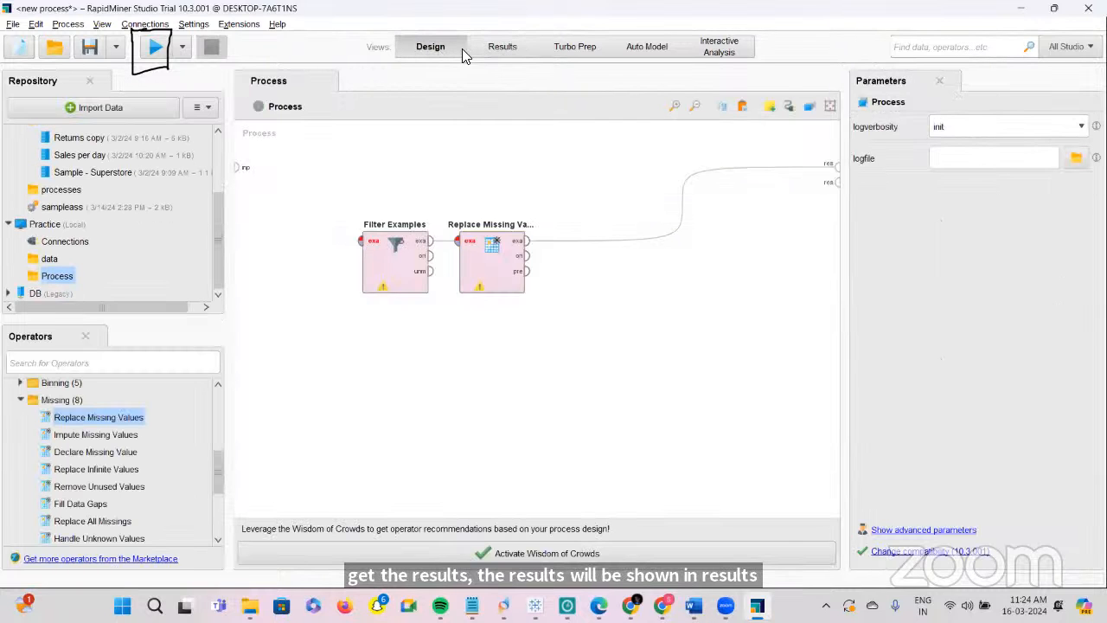
{"action": "left_click", "coordinate": [517, 49]}
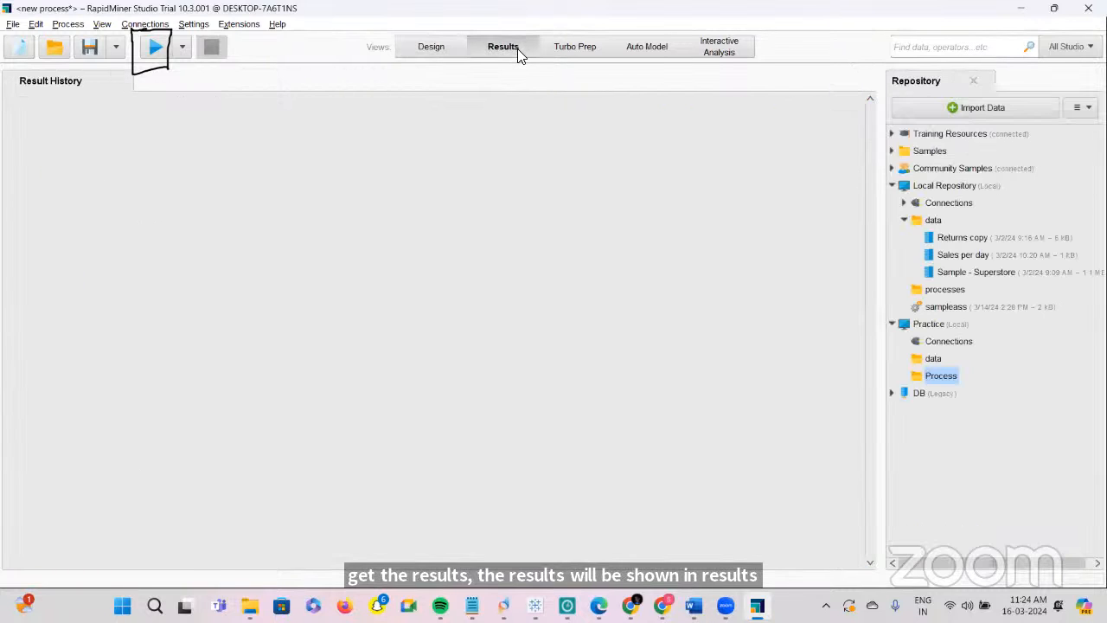
{"action": "left_click", "coordinate": [429, 49]}
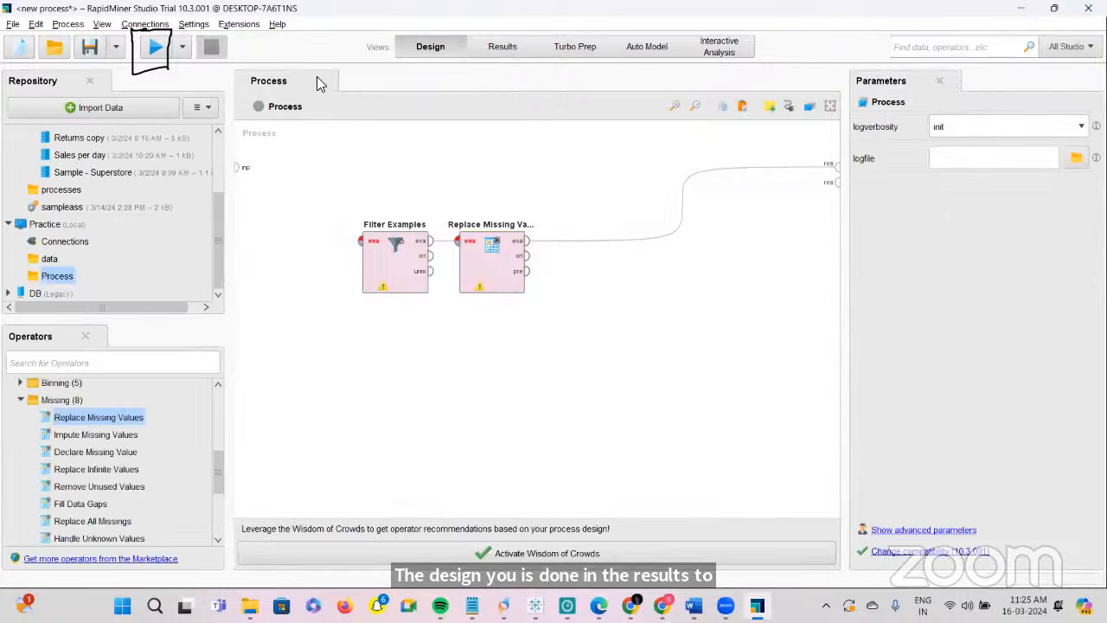
{"action": "left_click", "coordinate": [491, 50]}
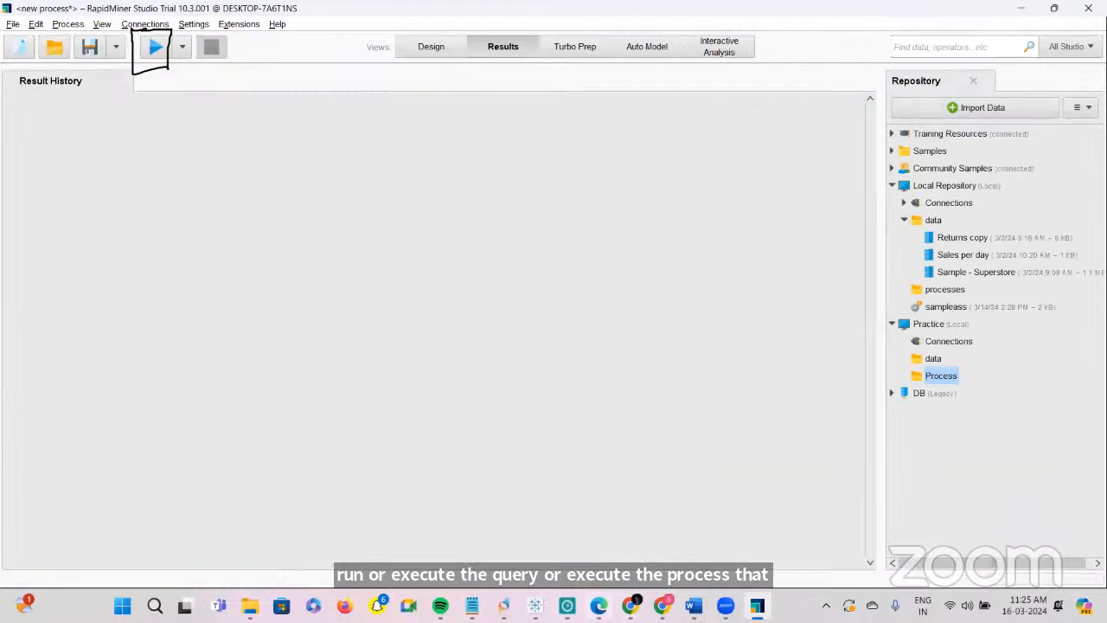
Switch to Edge and read slides 30 to 32 of the RapidMiner Primer presentation, finishing on slide 31
{"action": "key", "text": "alt+Tab"}
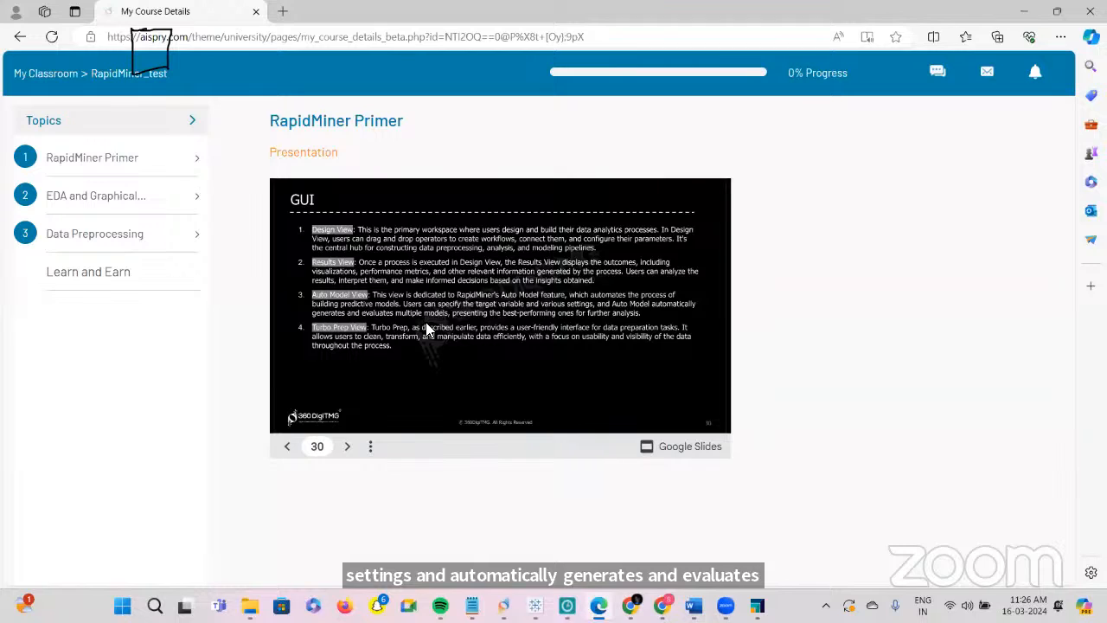
{"action": "left_click", "coordinate": [347, 447]}
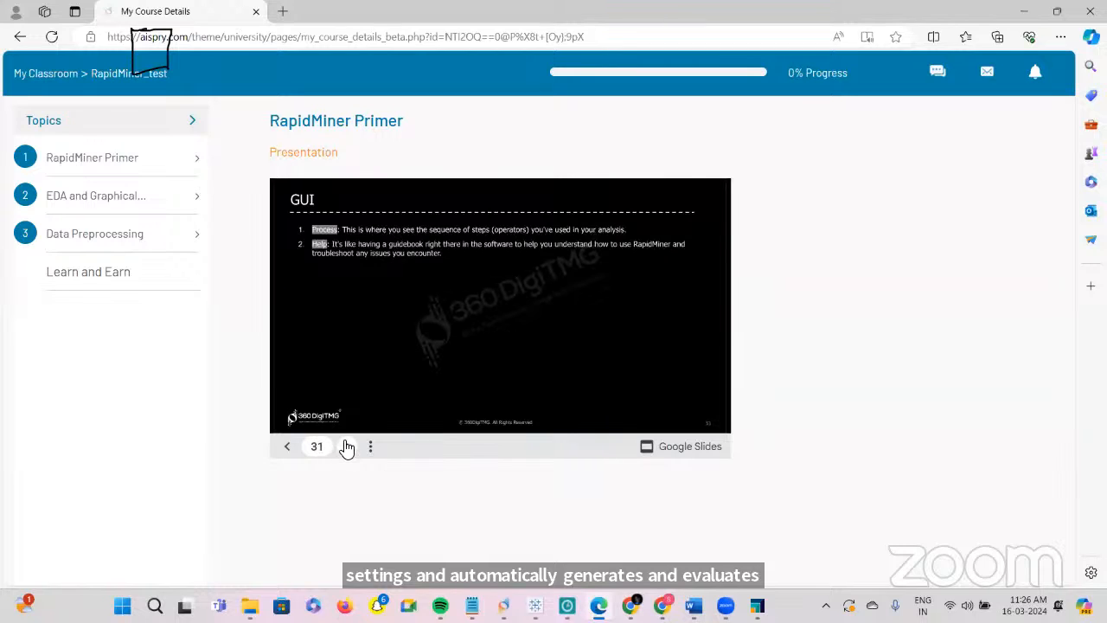
{"action": "left_click", "coordinate": [347, 446]}
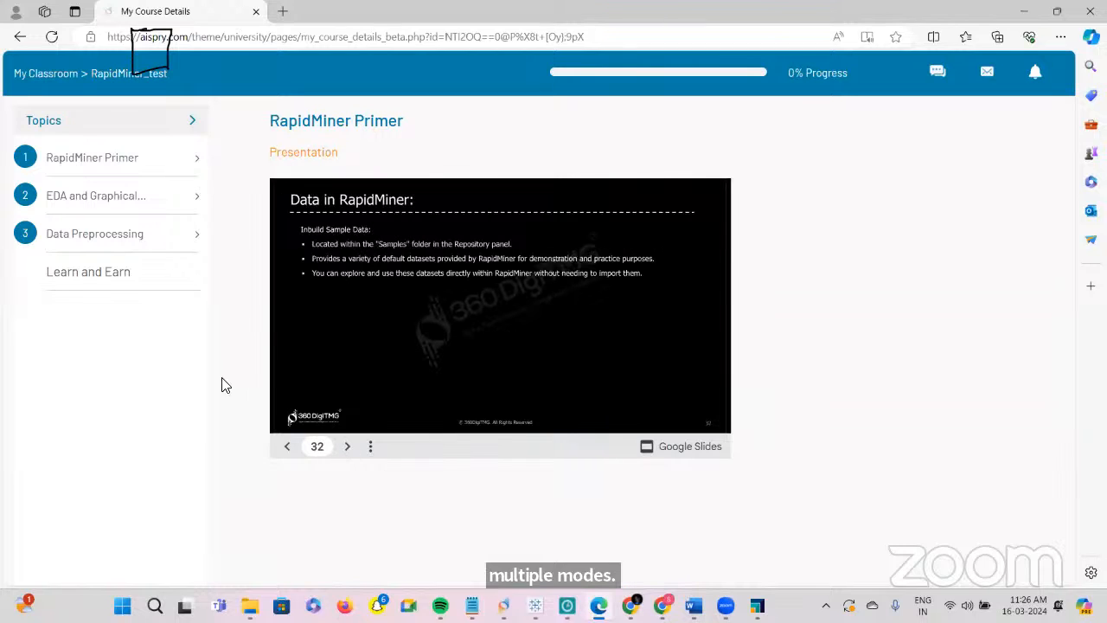
{"action": "left_click", "coordinate": [289, 451]}
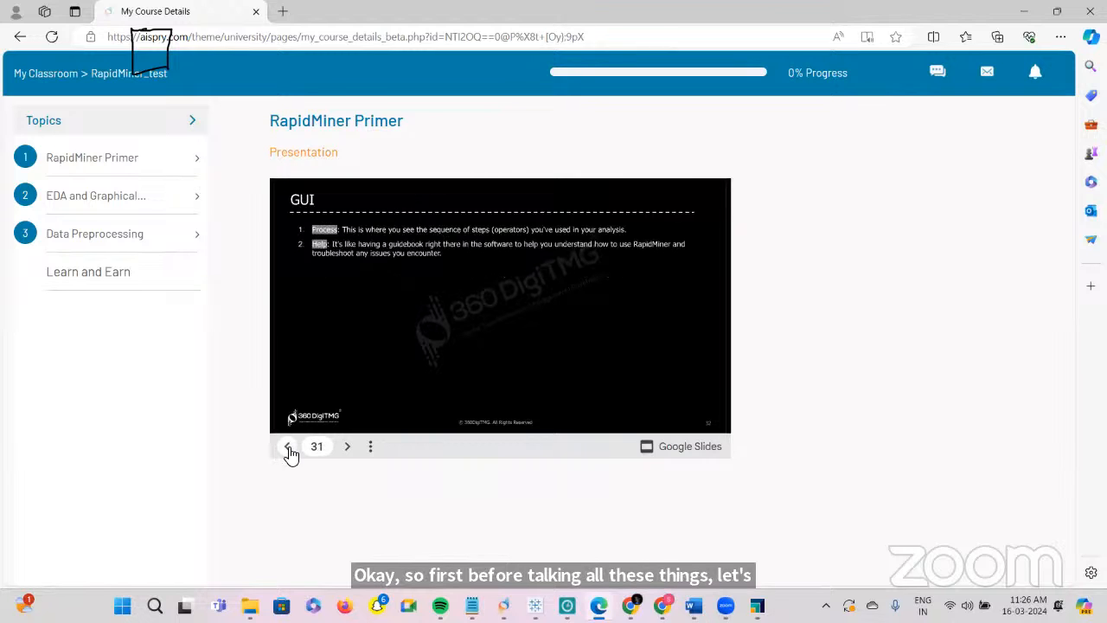
{"action": "left_click", "coordinate": [289, 452]}
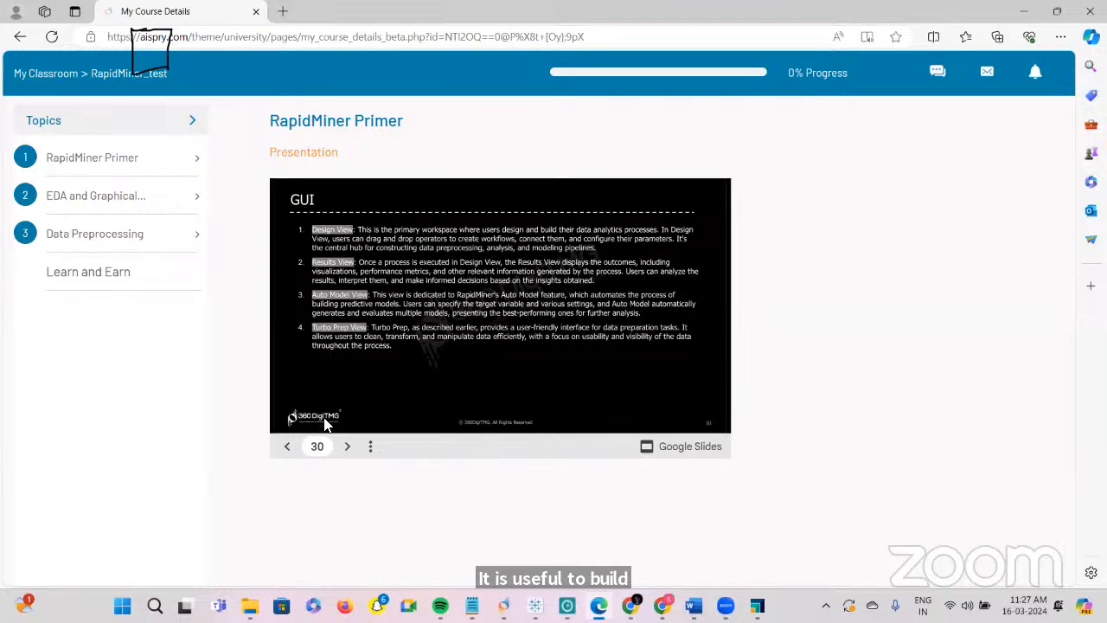
{"action": "left_click", "coordinate": [347, 446]}
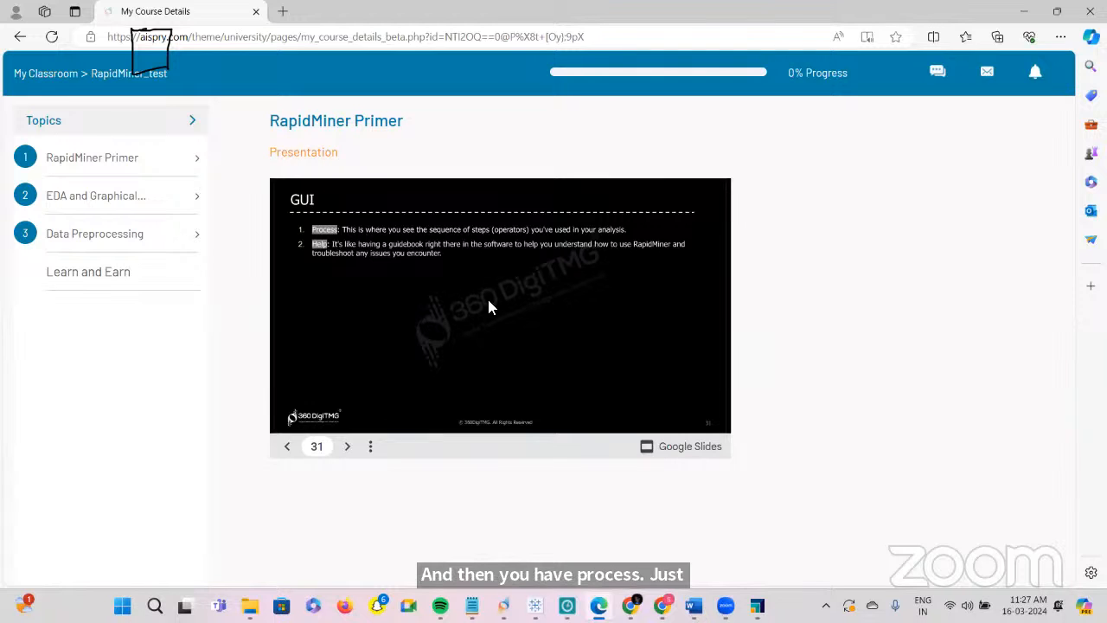
Return to the Design view in RapidMiner Studio, underline the Process heading freehand and draw a box around the two connected operators
{"action": "left_click", "coordinate": [758, 605]}
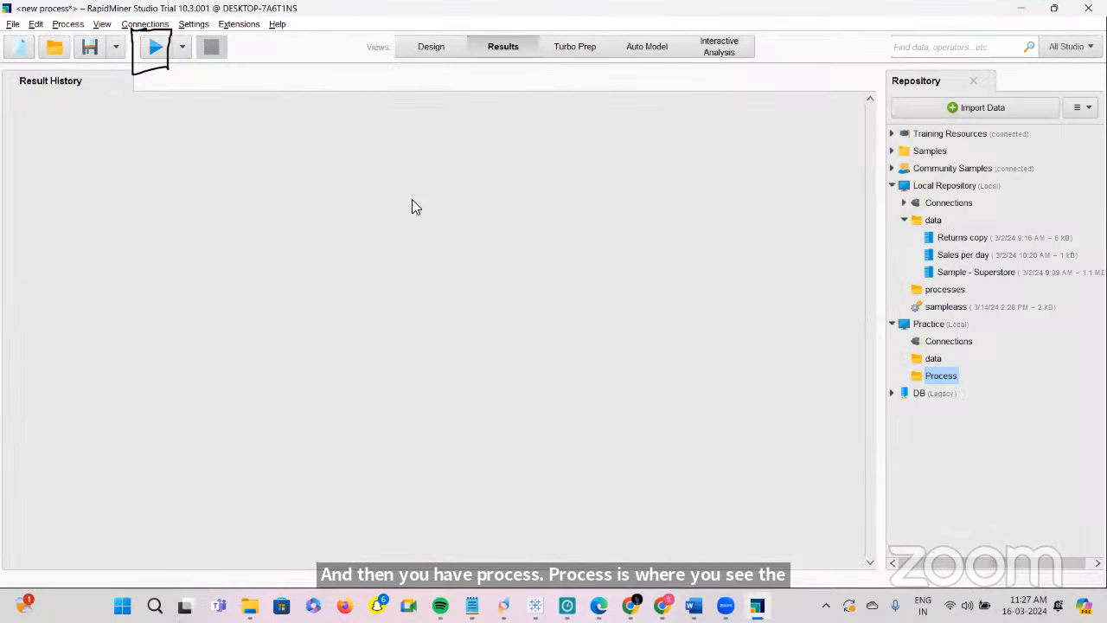
{"action": "left_click", "coordinate": [428, 55]}
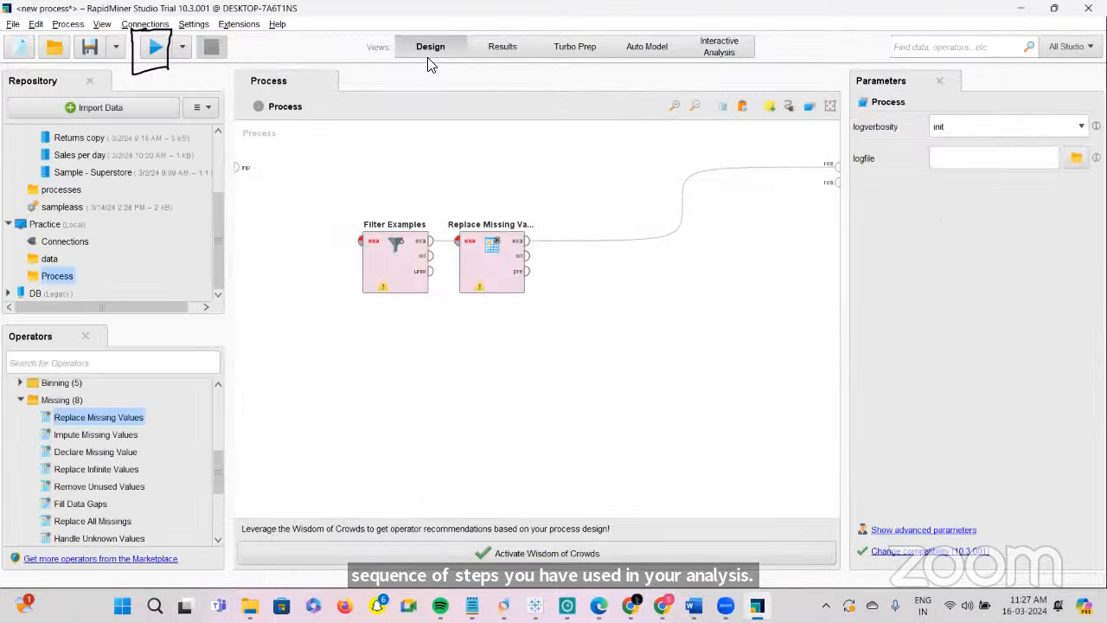
{"action": "left_click_drag", "start_coordinate": [307, 116], "coordinate": [268, 116]}
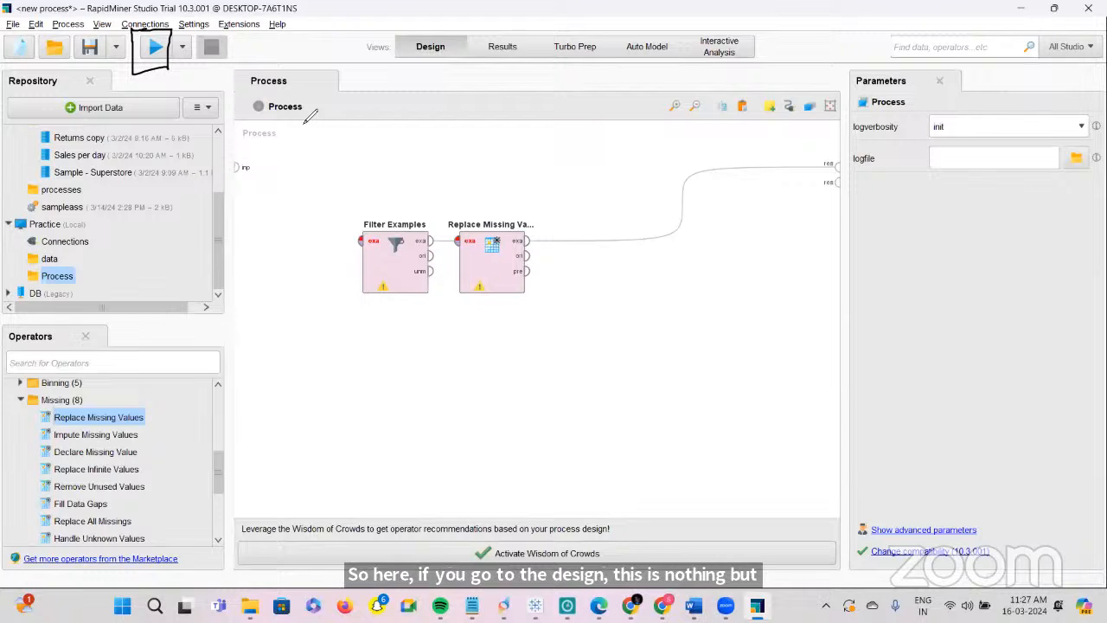
{"action": "left_click_drag", "start_coordinate": [315, 184], "coordinate": [527, 179]}
{"action": "mouse_move", "coordinate": [303, 187]}
{"action": "left_mouse_down"}
{"action": "mouse_move", "coordinate": [303, 260]}
{"action": "mouse_move", "coordinate": [443, 342]}
{"action": "mouse_move", "coordinate": [544, 340]}
{"action": "left_mouse_up"}
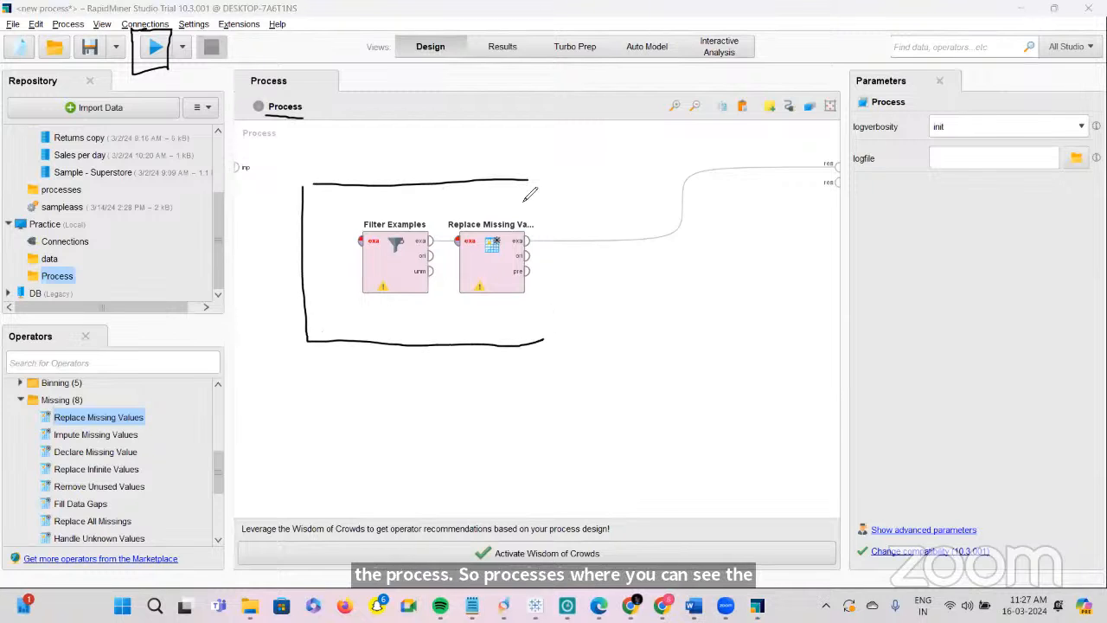
{"action": "left_click_drag", "start_coordinate": [529, 183], "coordinate": [542, 342]}
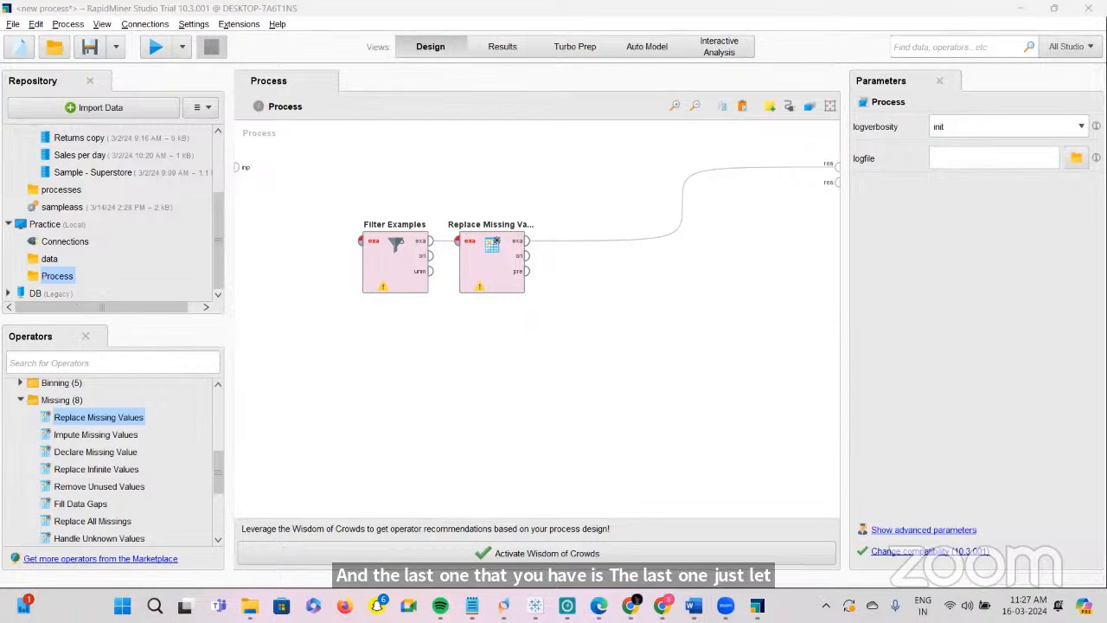
Switch to Edge to read slide 31 on Help, and return to RapidMiner Studio to view the available Help options
{"action": "key", "text": "alt+Tab"}
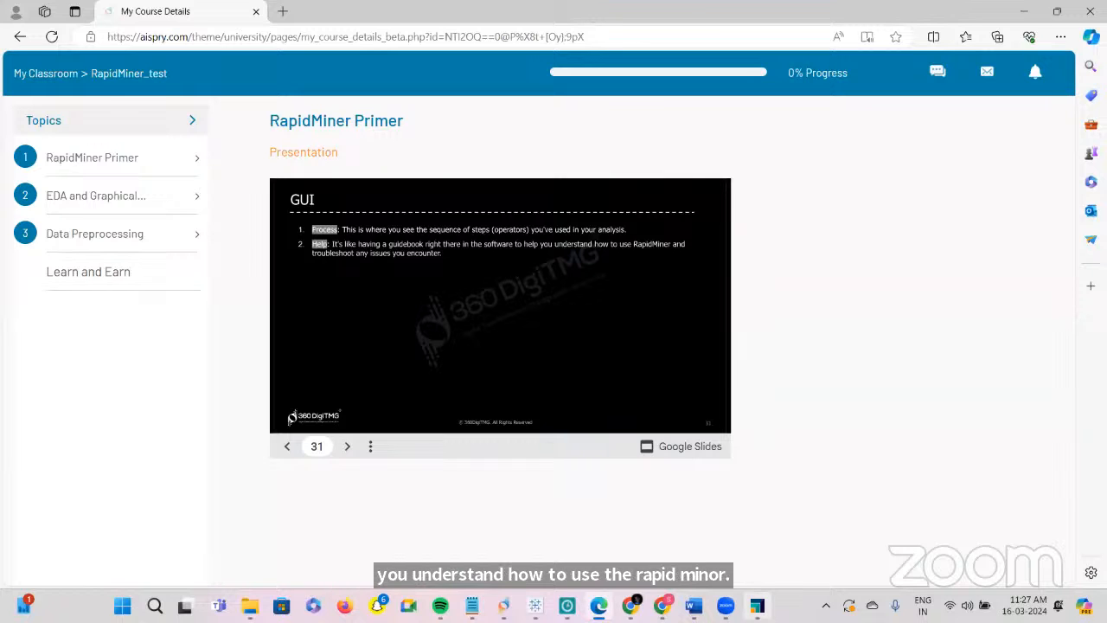
{"action": "mouse_move", "coordinate": [757, 605]}
{"action": "left_click", "coordinate": [752, 528]}
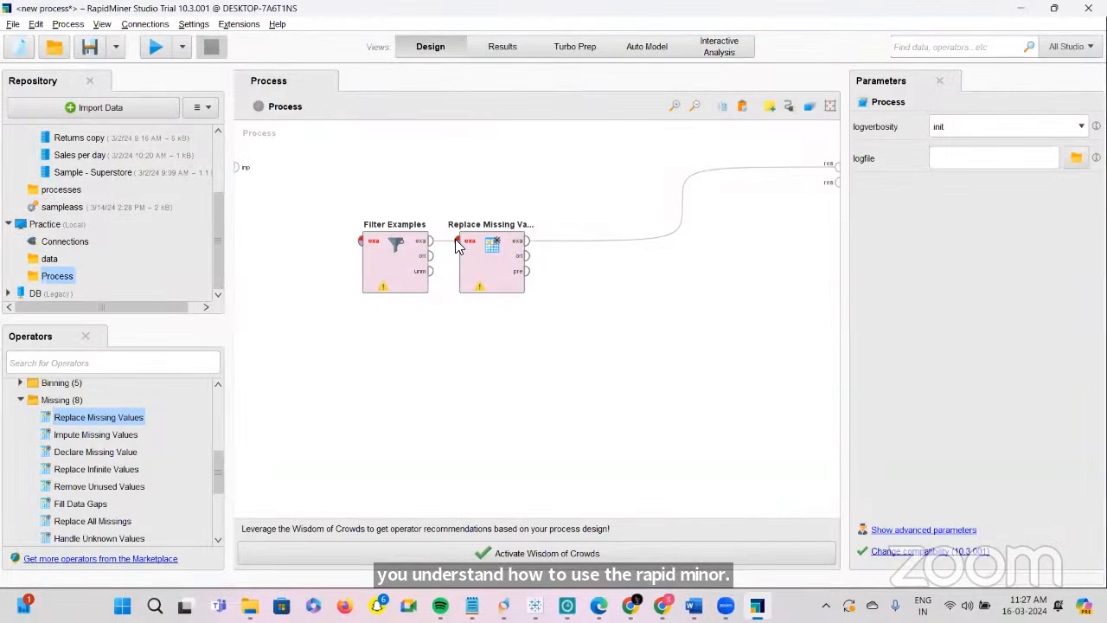
{"action": "left_click", "coordinate": [277, 24]}
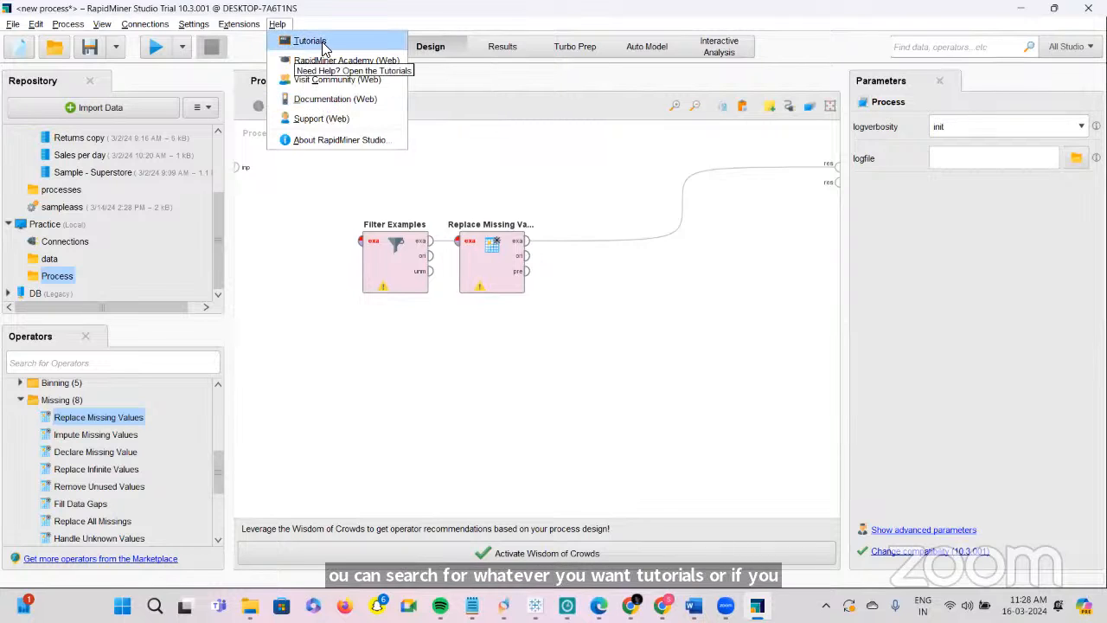
{"action": "left_click", "coordinate": [586, 253]}
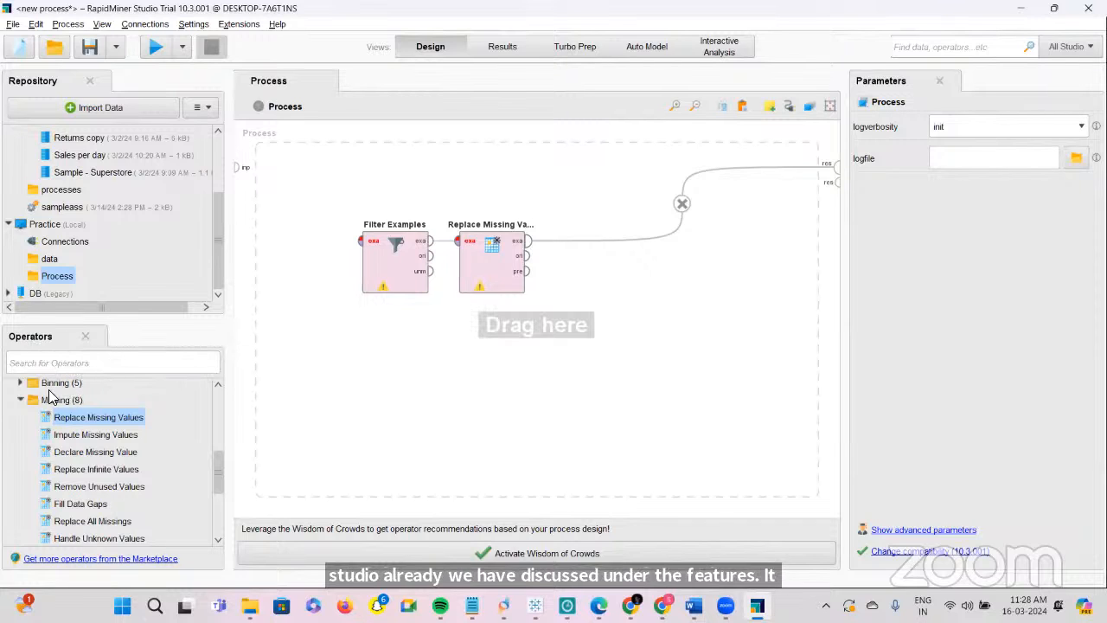
Examine the operator folders from Blending and Cleansing down to Modeling, Scoring, Validation and Utility
{"action": "scroll", "coordinate": [49, 395], "scroll_direction": "up", "scroll_amount": 3}
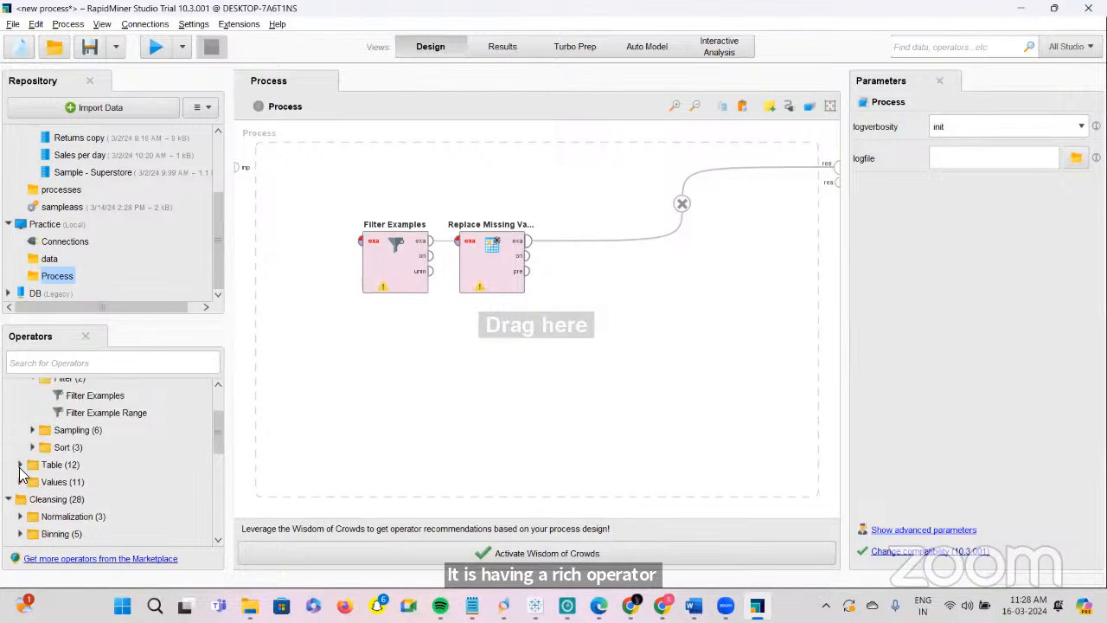
{"action": "scroll", "coordinate": [21, 474], "scroll_direction": "up", "scroll_amount": 1}
{"action": "scroll", "coordinate": [10, 391], "scroll_direction": "up", "scroll_amount": 1}
{"action": "scroll", "coordinate": [11, 390], "scroll_direction": "down", "scroll_amount": 4}
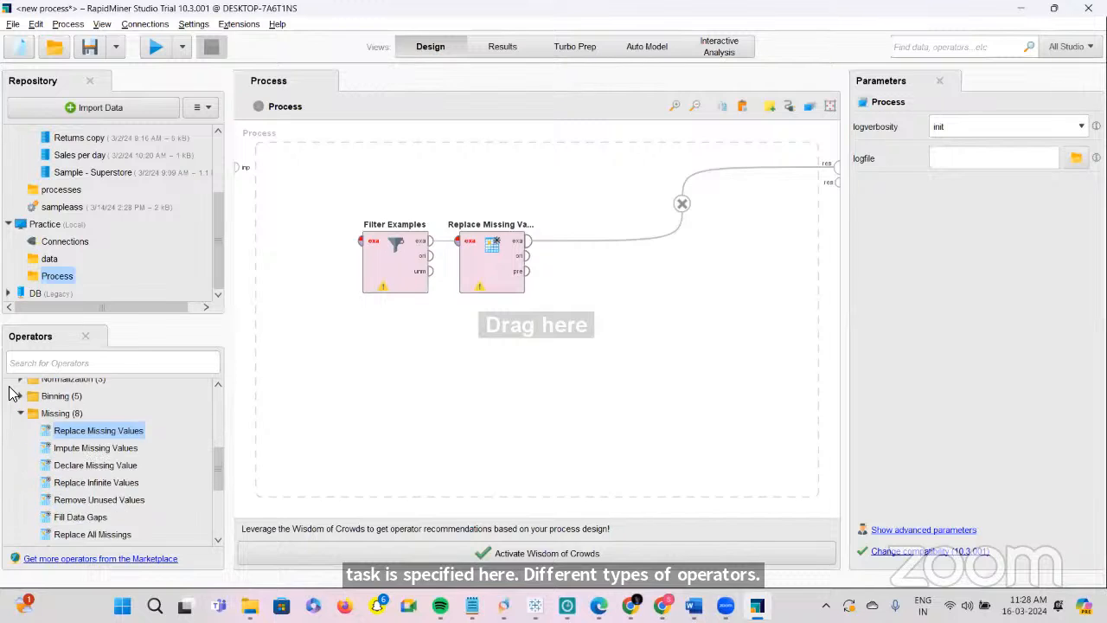
{"action": "scroll", "coordinate": [10, 394], "scroll_direction": "down", "scroll_amount": 1}
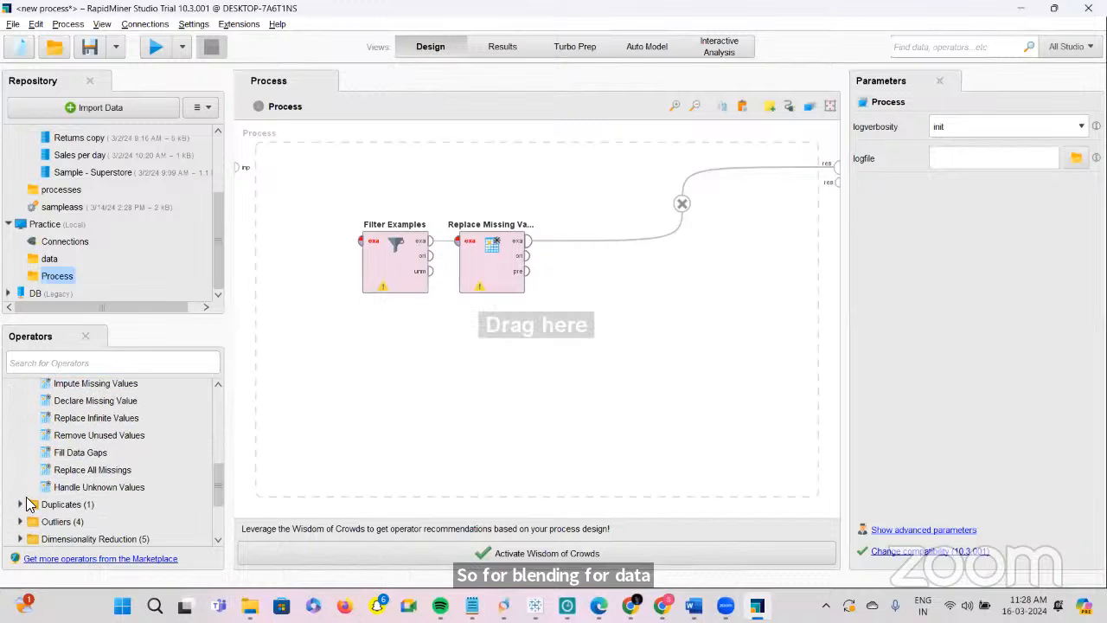
{"action": "scroll", "coordinate": [26, 497], "scroll_direction": "down", "scroll_amount": 2}
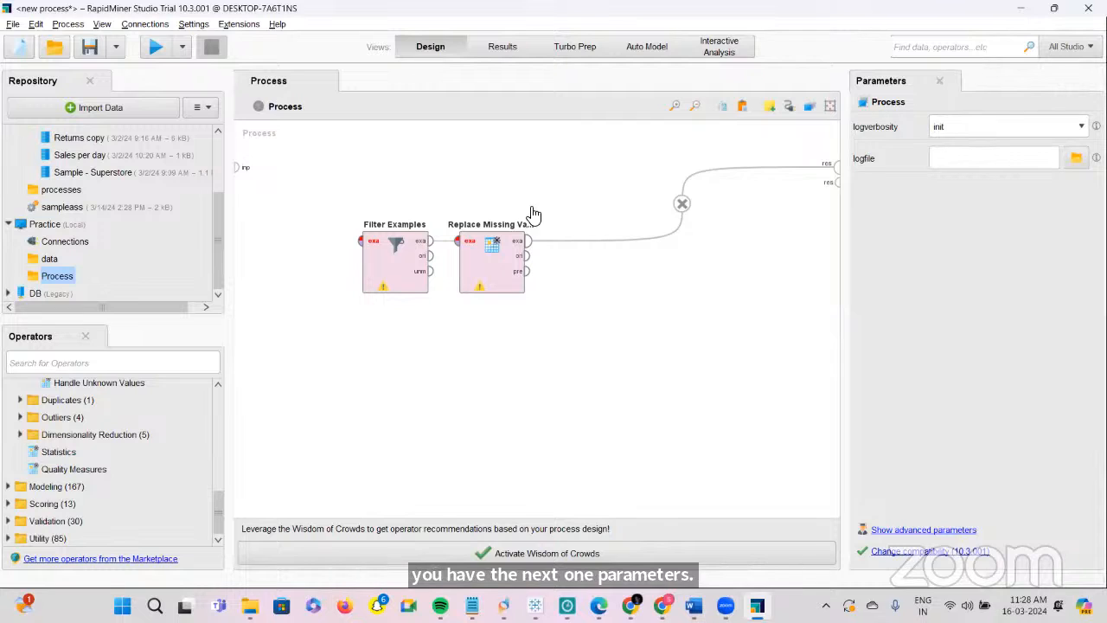
Inspect the parameters of the Replace Missing Values and Filter Examples operators, and view the Help options again
{"action": "left_click", "coordinate": [479, 268]}
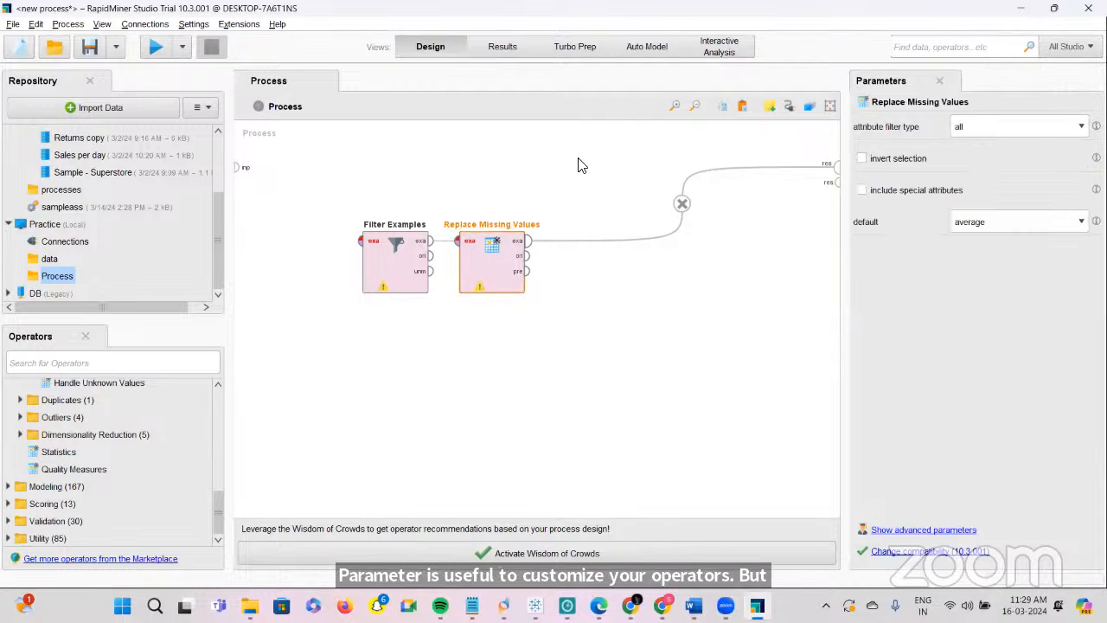
{"action": "left_click", "coordinate": [414, 264]}
{"action": "left_click", "coordinate": [472, 275]}
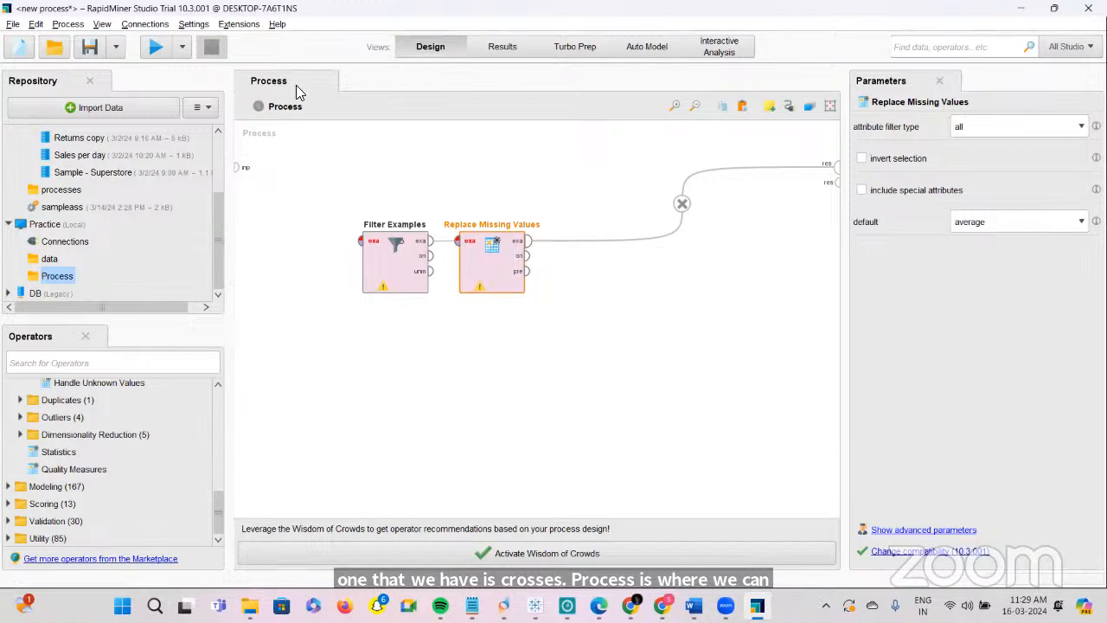
{"action": "left_click", "coordinate": [275, 28]}
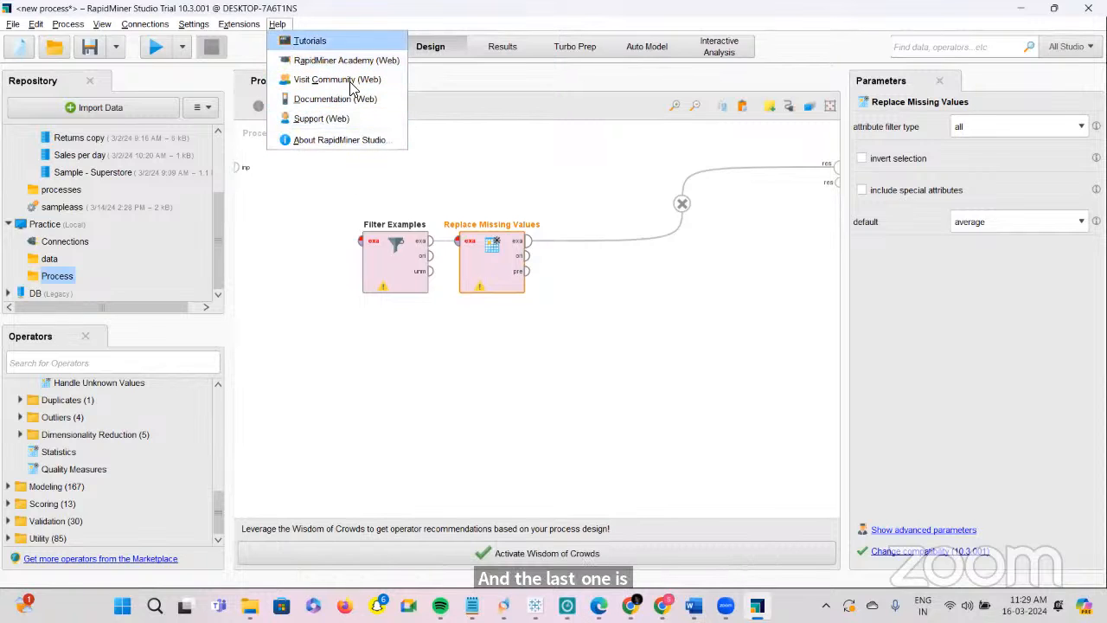
{"action": "left_click", "coordinate": [423, 134]}
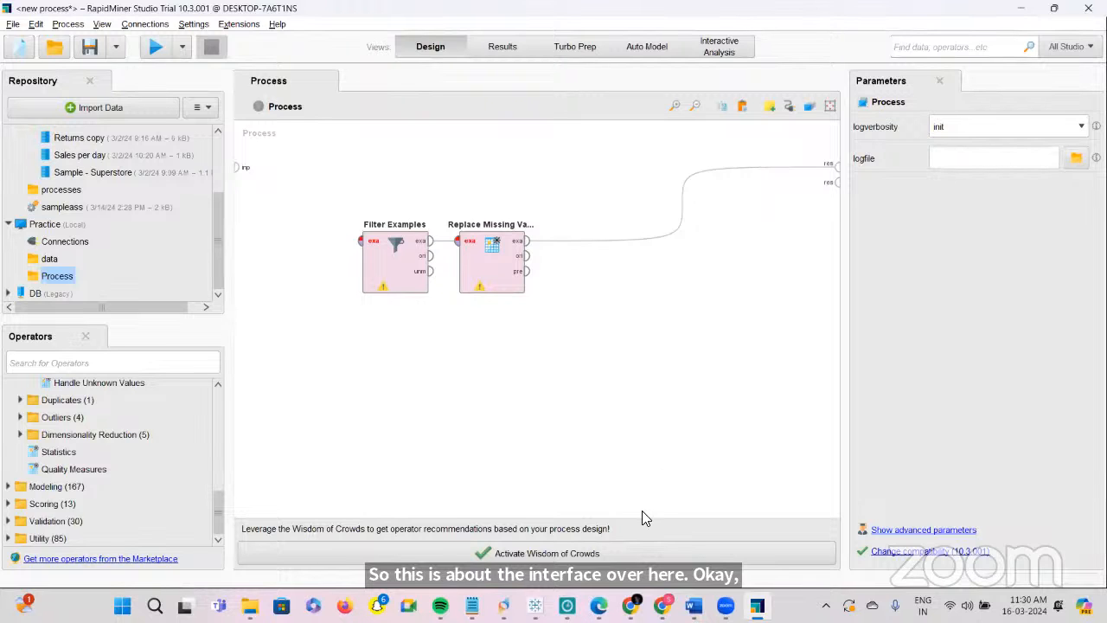
Switch to Edge, advance the presentation to slide 32 on data in RapidMiner, and return to RapidMiner Studio
{"action": "left_click", "coordinate": [598, 605]}
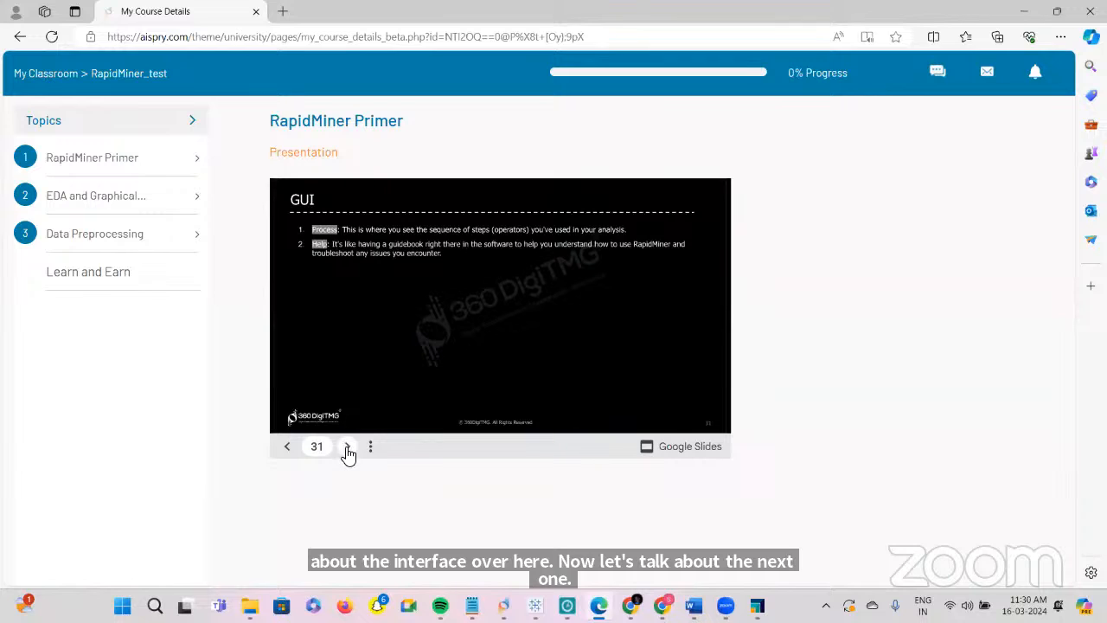
{"action": "left_click", "coordinate": [347, 446]}
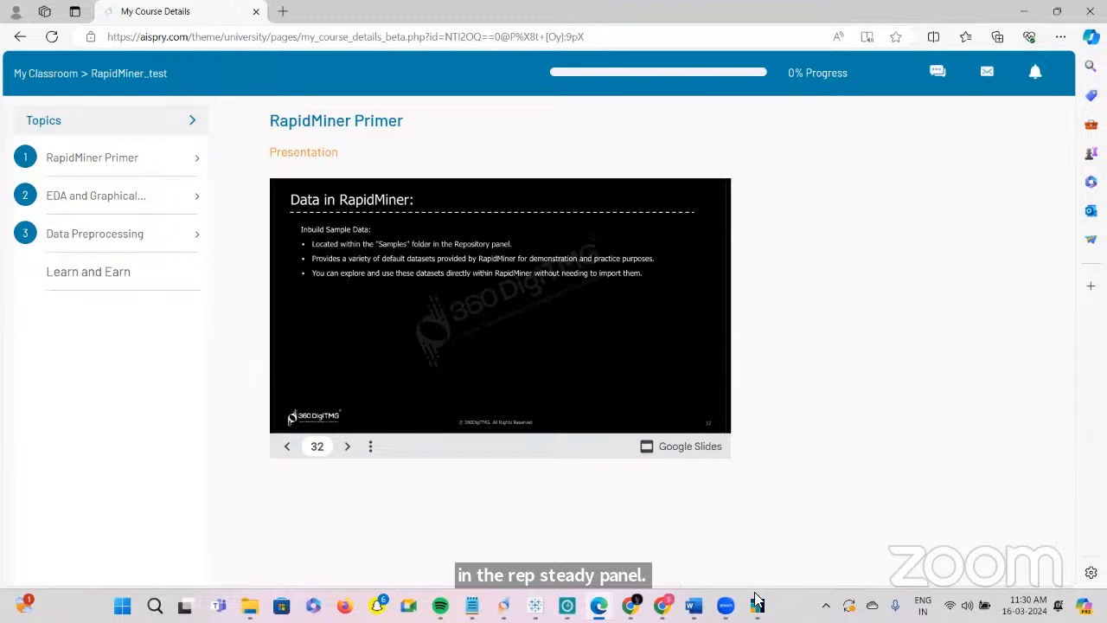
{"action": "mouse_move", "coordinate": [757, 605]}
{"action": "left_click", "coordinate": [756, 532]}
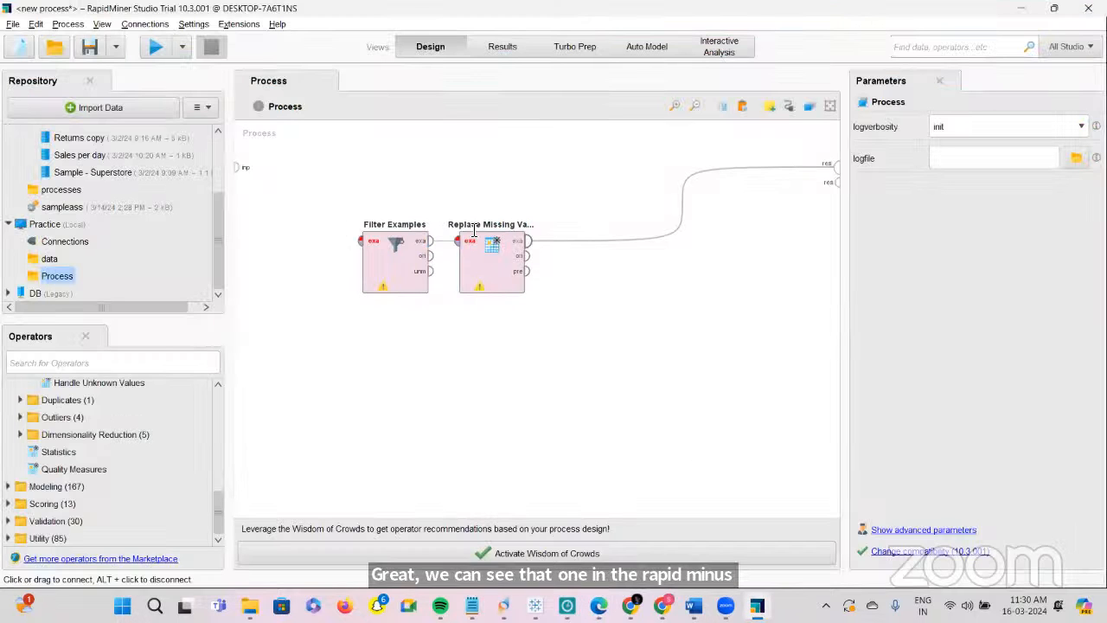
Delete both the Filter Examples and Replace Missing Values operators from the process canvas
{"action": "left_click_drag", "start_coordinate": [298, 182], "coordinate": [576, 344]}
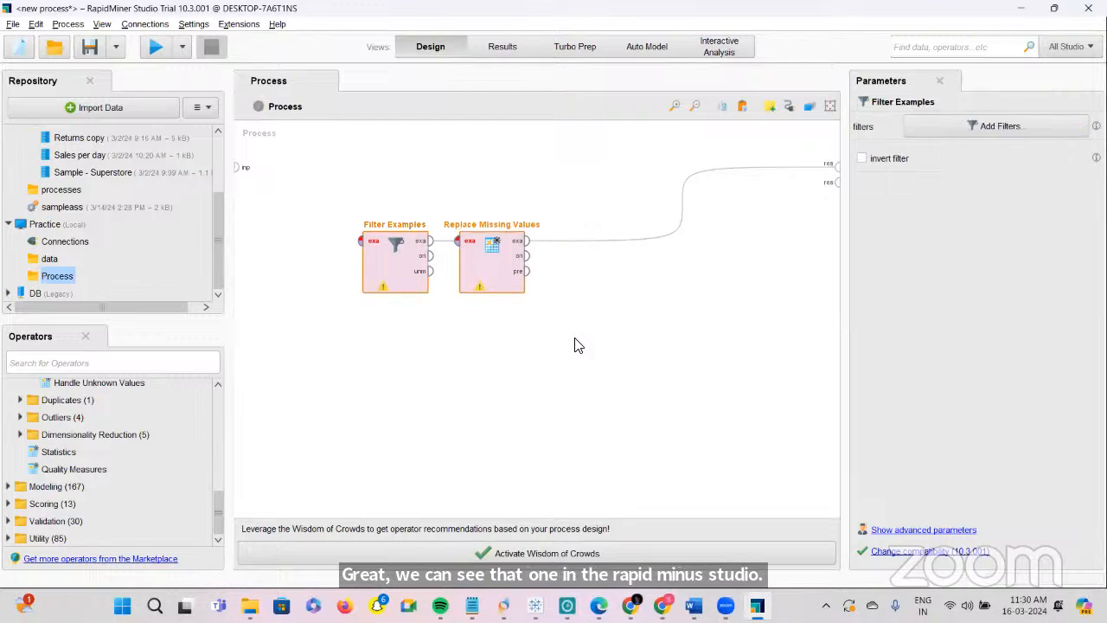
{"action": "key", "text": "Delete"}
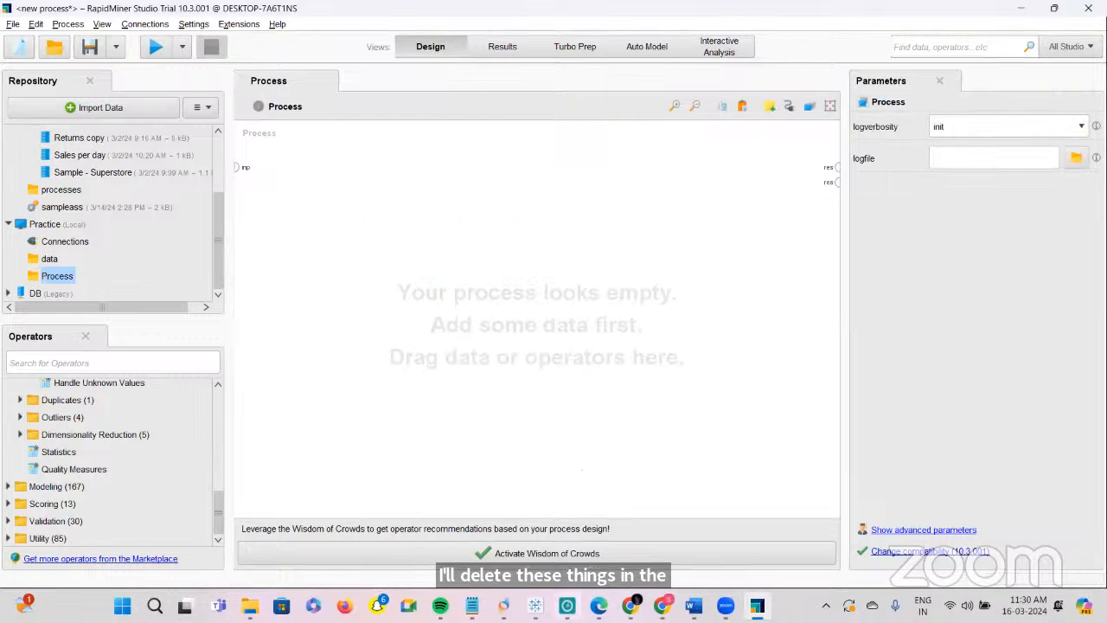
Check slide 32 in Edge, return to RapidMiner Studio and expand the Samples folder in the repository
{"action": "key", "text": "alt+Tab"}
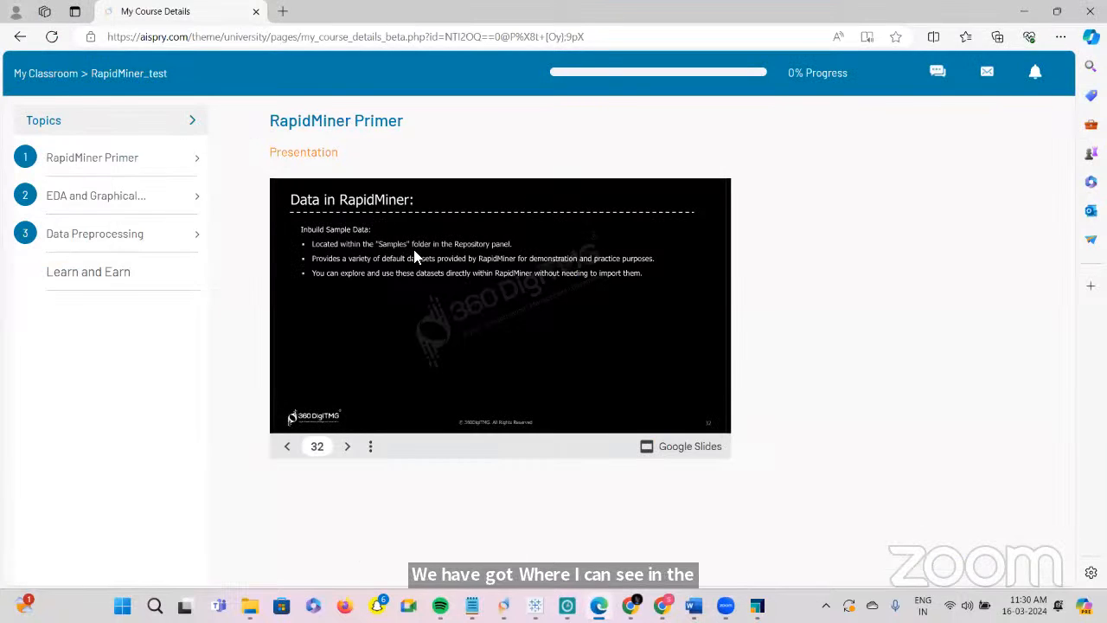
{"action": "left_click", "coordinate": [757, 605]}
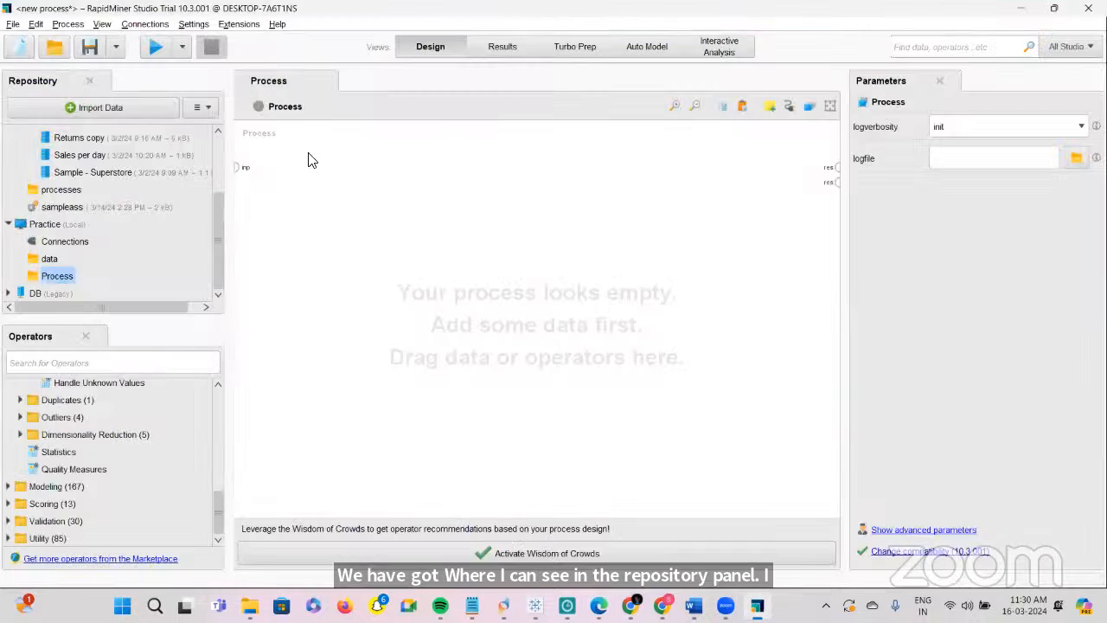
{"action": "scroll", "coordinate": [52, 188], "scroll_direction": "up", "scroll_amount": 2}
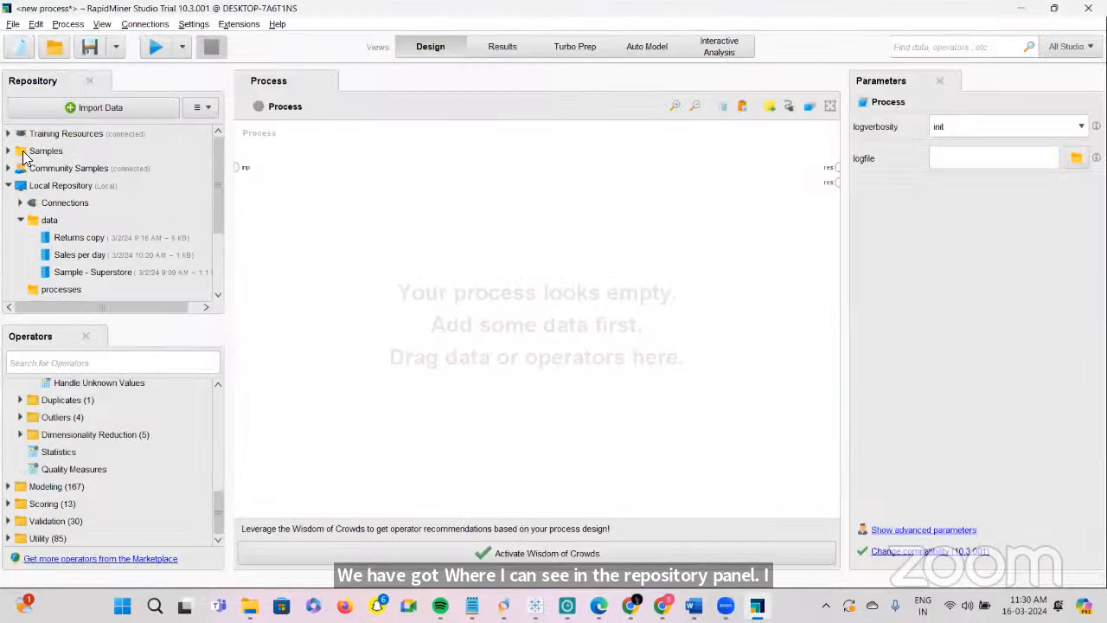
{"action": "left_click", "coordinate": [9, 151]}
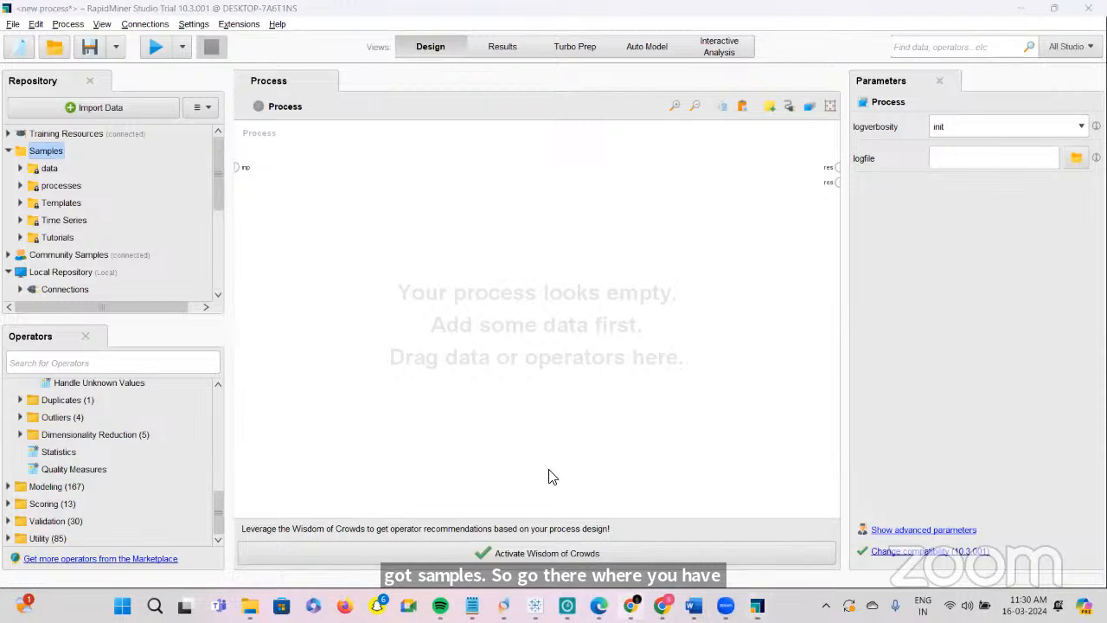
Switch to Edge to read the remaining points on the inbuilt sample data, and return to RapidMiner Studio
{"action": "left_click", "coordinate": [632, 605]}
{"action": "left_click", "coordinate": [599, 606]}
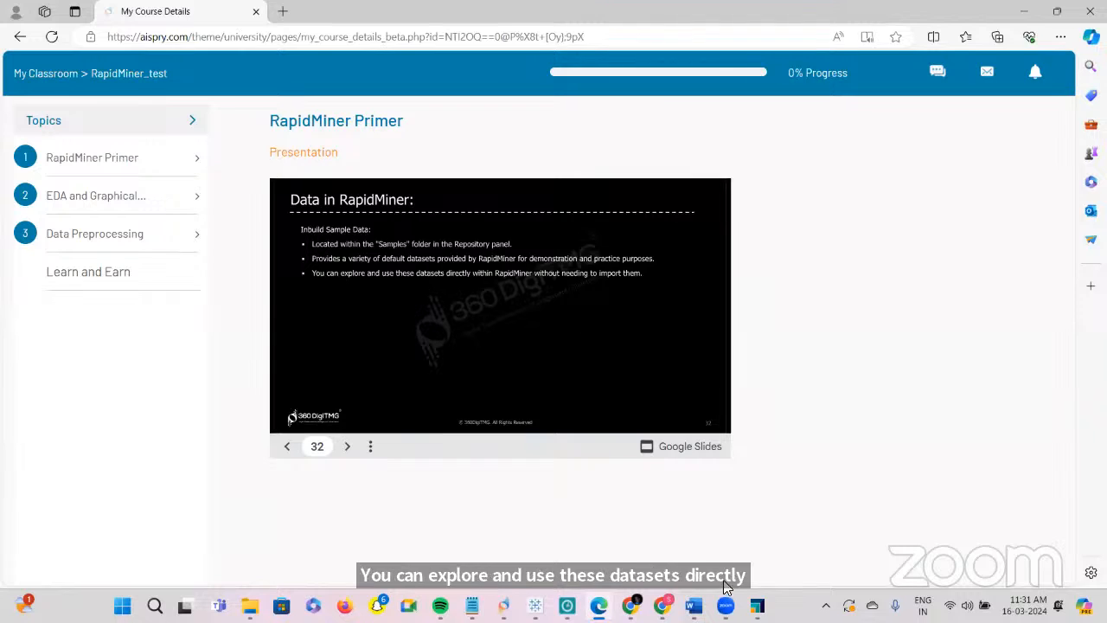
{"action": "left_click", "coordinate": [757, 606]}
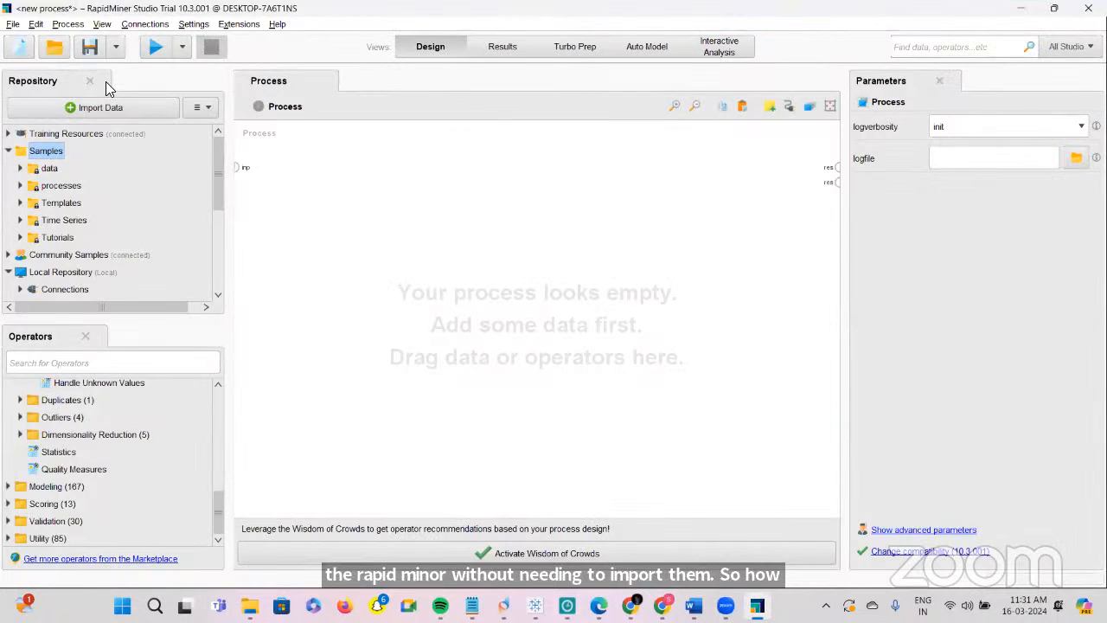
Expand the data subfolder of Samples, browse its datasets and select the Titanic dataset
{"action": "left_click", "coordinate": [20, 168]}
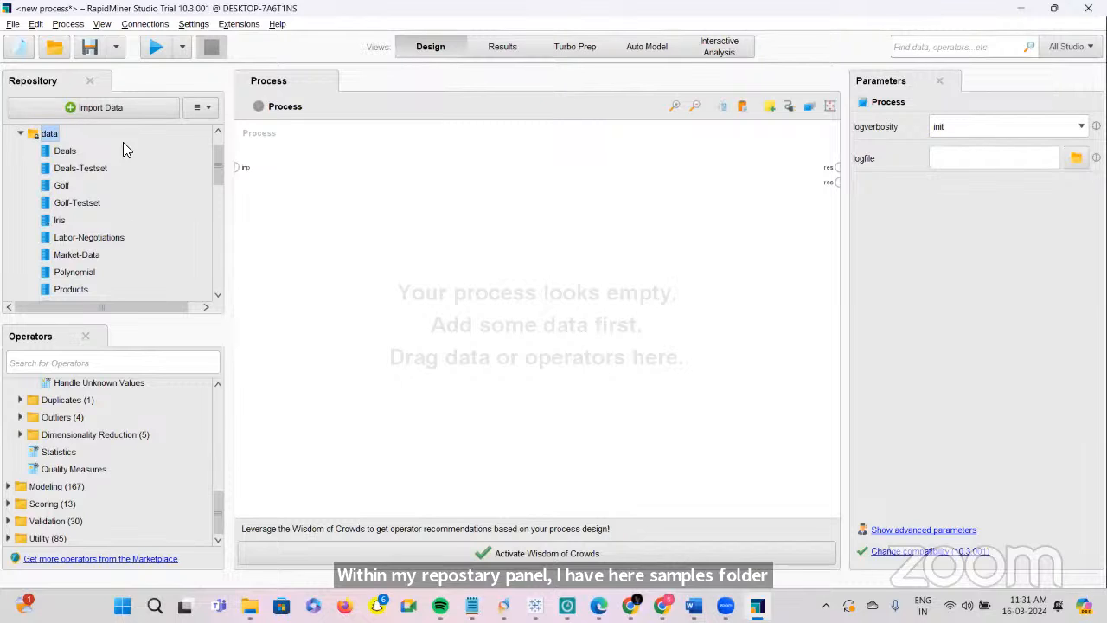
{"action": "scroll", "coordinate": [117, 266], "scroll_direction": "down", "scroll_amount": 4}
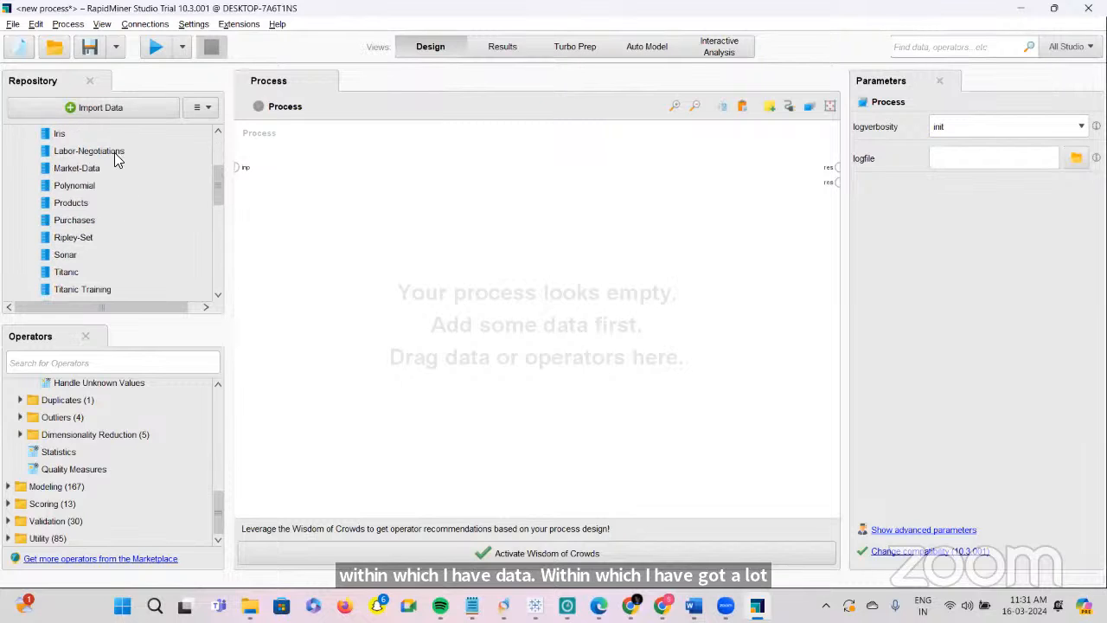
{"action": "scroll", "coordinate": [117, 229], "scroll_direction": "down", "scroll_amount": 2}
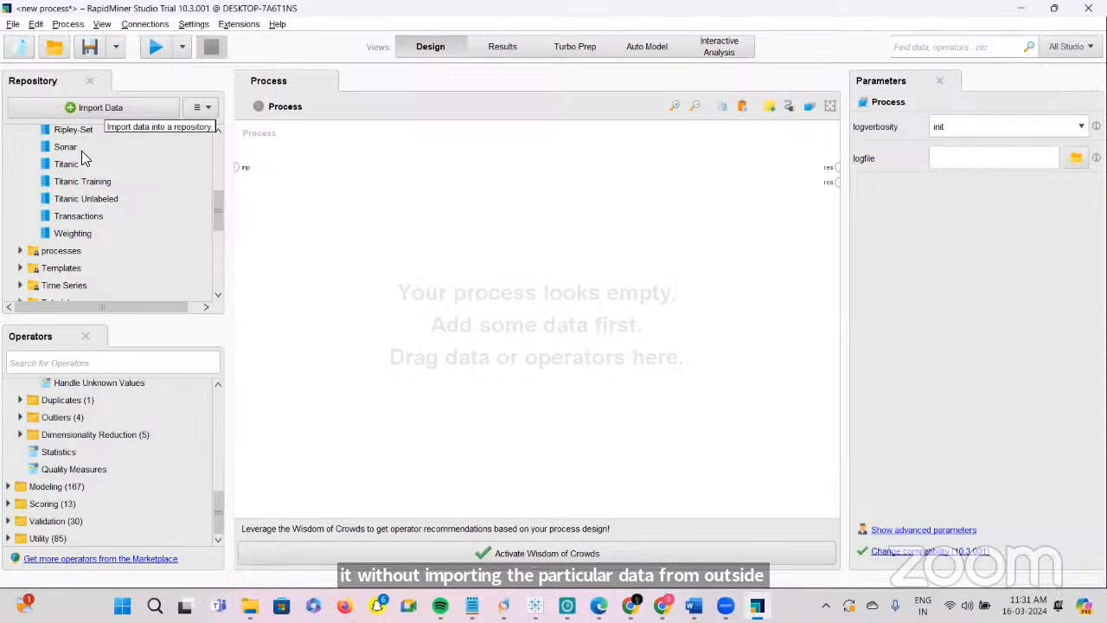
{"action": "left_click_drag", "start_coordinate": [74, 164], "coordinate": [115, 202]}
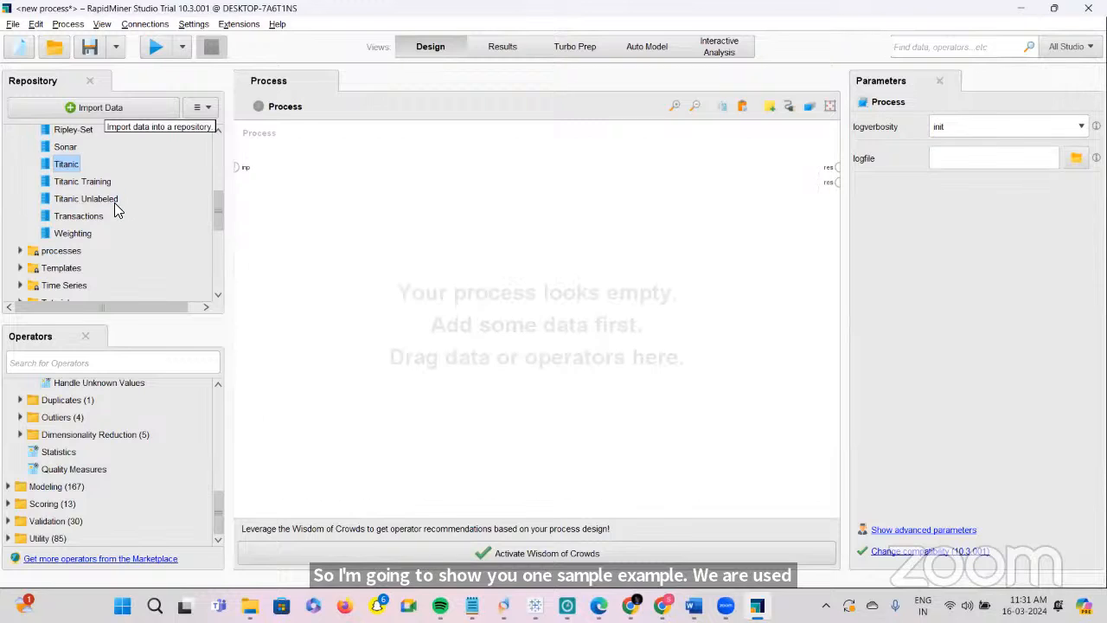
Underline the Repository heading, Samples and data freehand, and draw an arrow from data to the process canvas
{"action": "scroll", "coordinate": [114, 202], "scroll_direction": "up", "scroll_amount": 5}
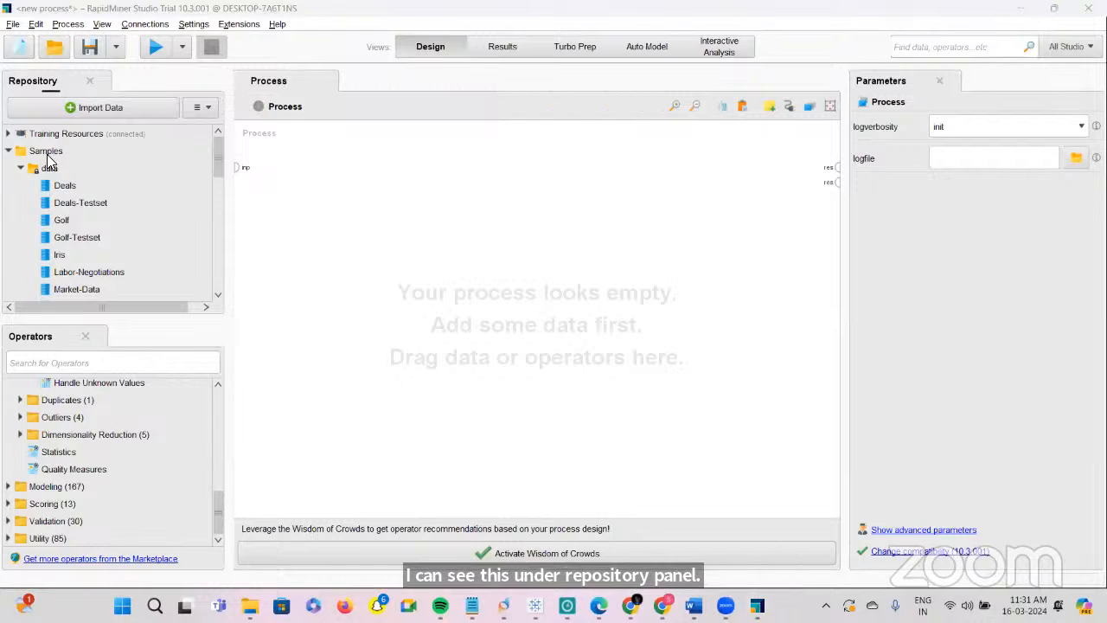
{"action": "mouse_move", "coordinate": [47, 162]}
{"action": "left_mouse_down"}
{"action": "mouse_move", "coordinate": [70, 161]}
{"action": "mouse_move", "coordinate": [59, 175]}
{"action": "left_mouse_up"}
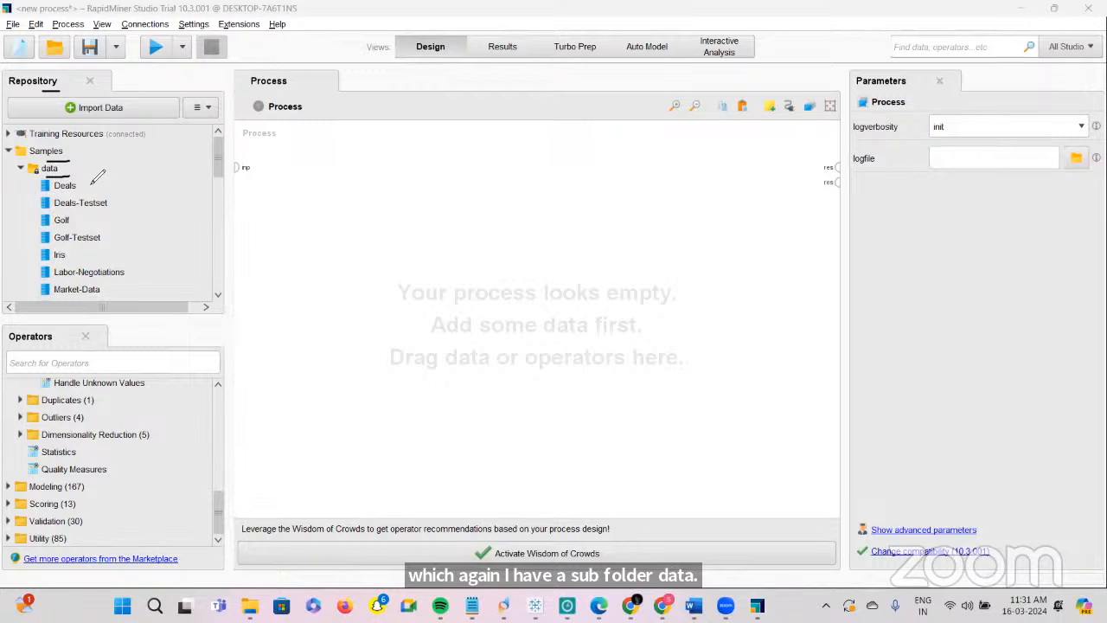
{"action": "left_click_drag", "start_coordinate": [77, 177], "coordinate": [270, 228]}
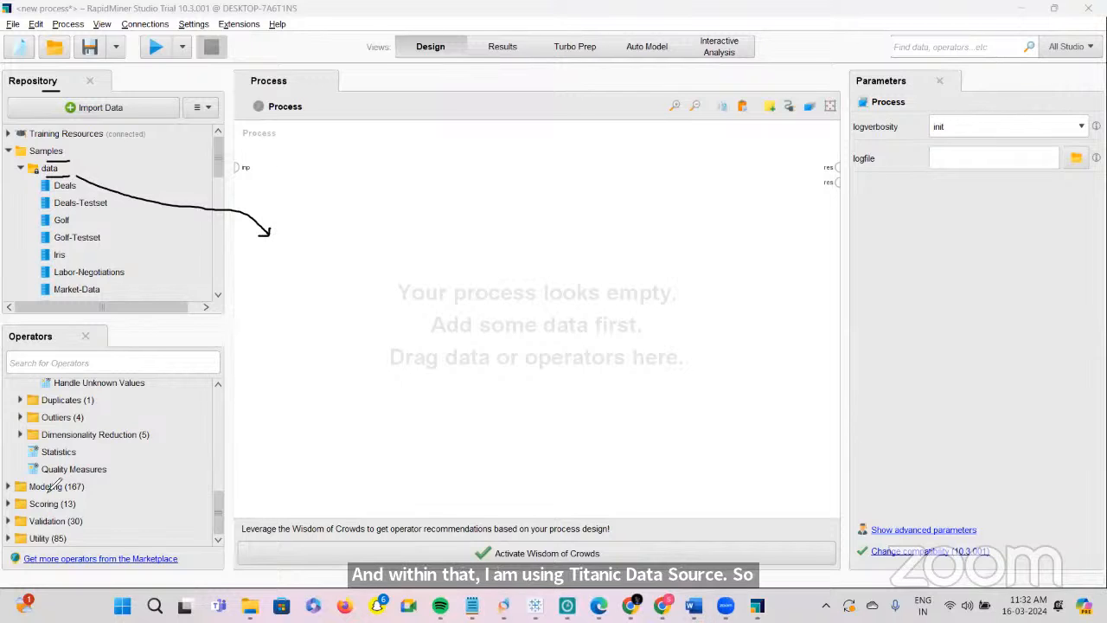
Add the Titanic dataset from the Samples data folder to the process canvas as a Retrieve operator
{"action": "scroll", "coordinate": [140, 237], "scroll_direction": "down", "scroll_amount": 3}
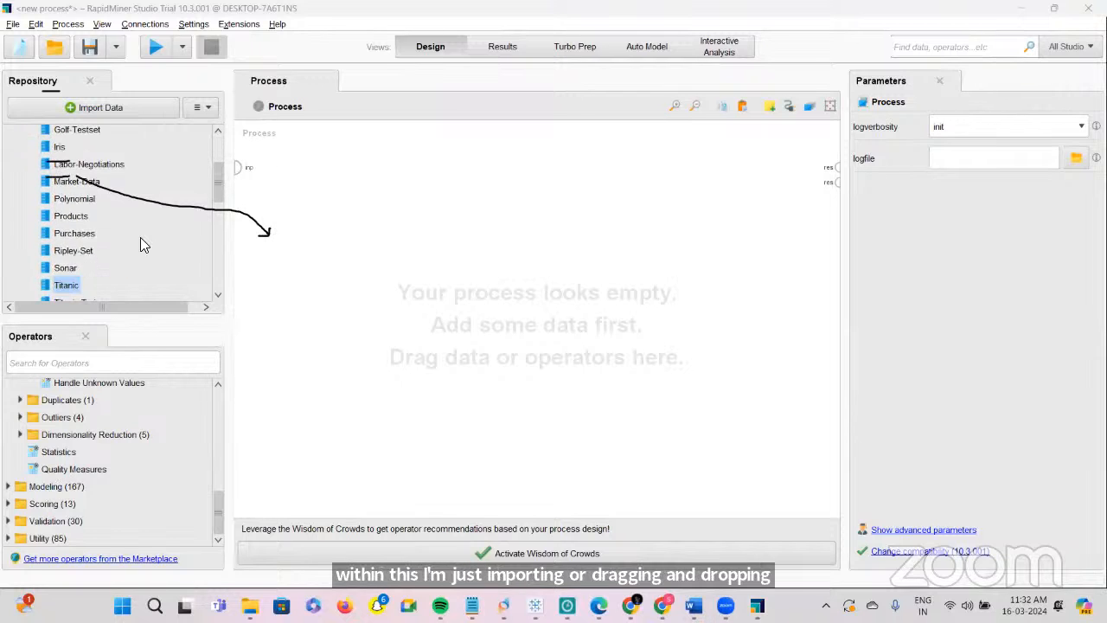
{"action": "scroll", "coordinate": [140, 237], "scroll_direction": "down", "scroll_amount": 3}
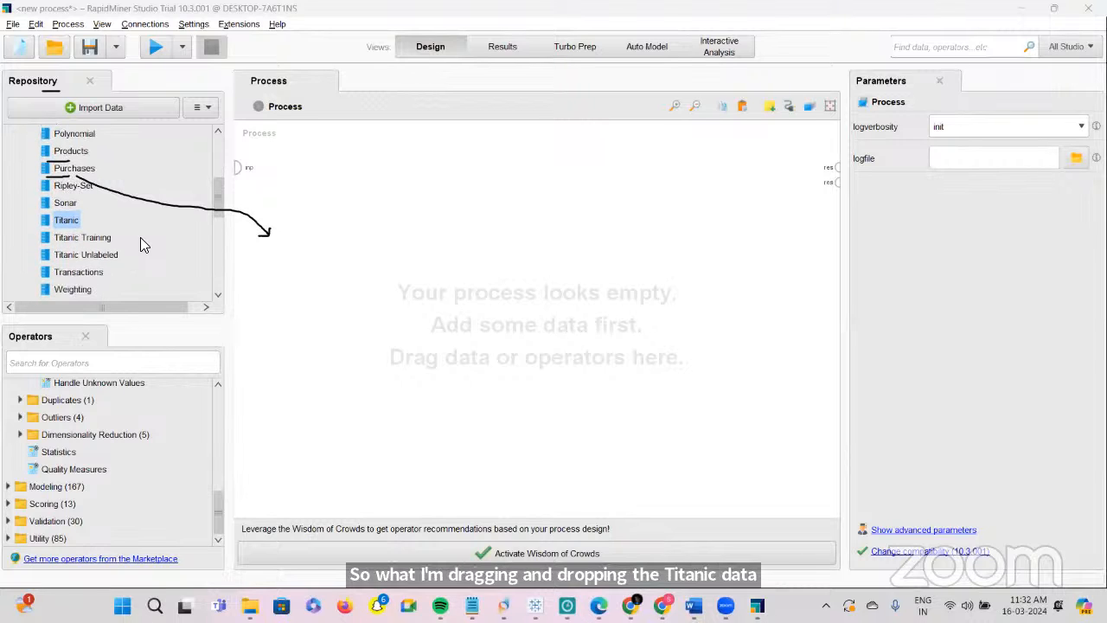
{"action": "scroll", "coordinate": [140, 237], "scroll_direction": "down", "scroll_amount": 3}
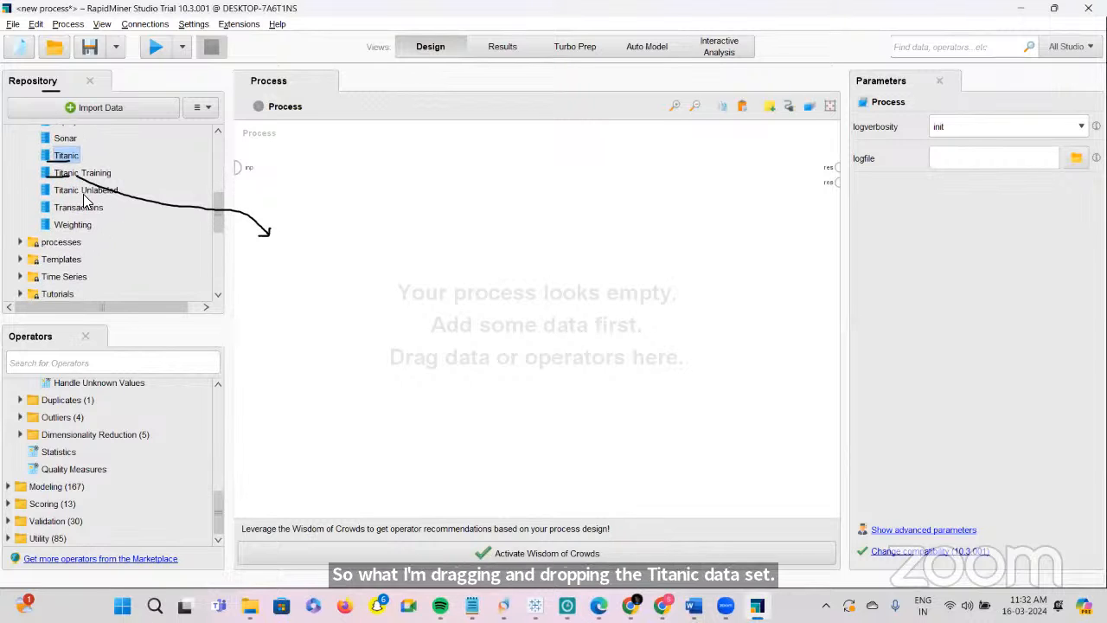
{"action": "scroll", "coordinate": [78, 194], "scroll_direction": "up", "scroll_amount": 2}
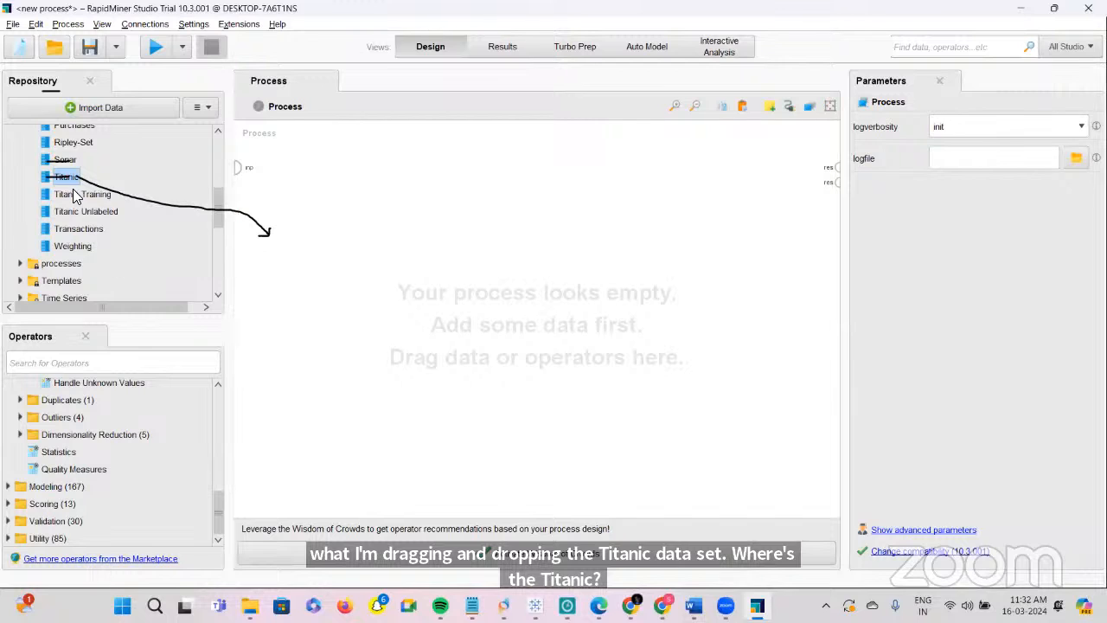
{"action": "left_click_drag", "start_coordinate": [74, 197], "coordinate": [309, 257]}
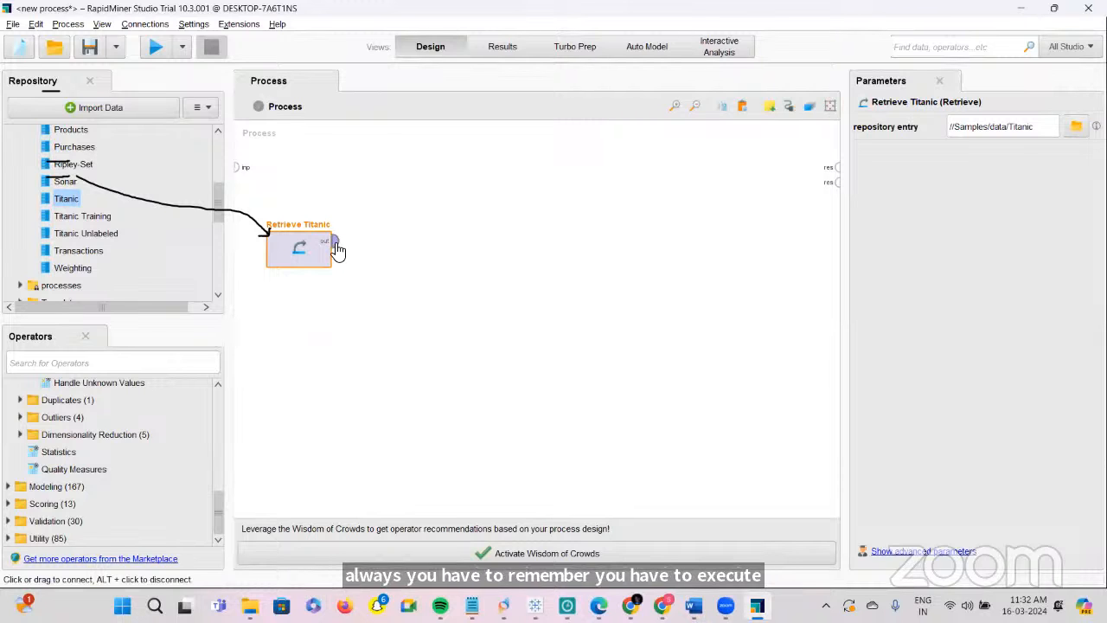
Connect the Retrieve Titanic output to the first result port of the process and run the process
{"action": "mouse_move", "coordinate": [337, 250]}
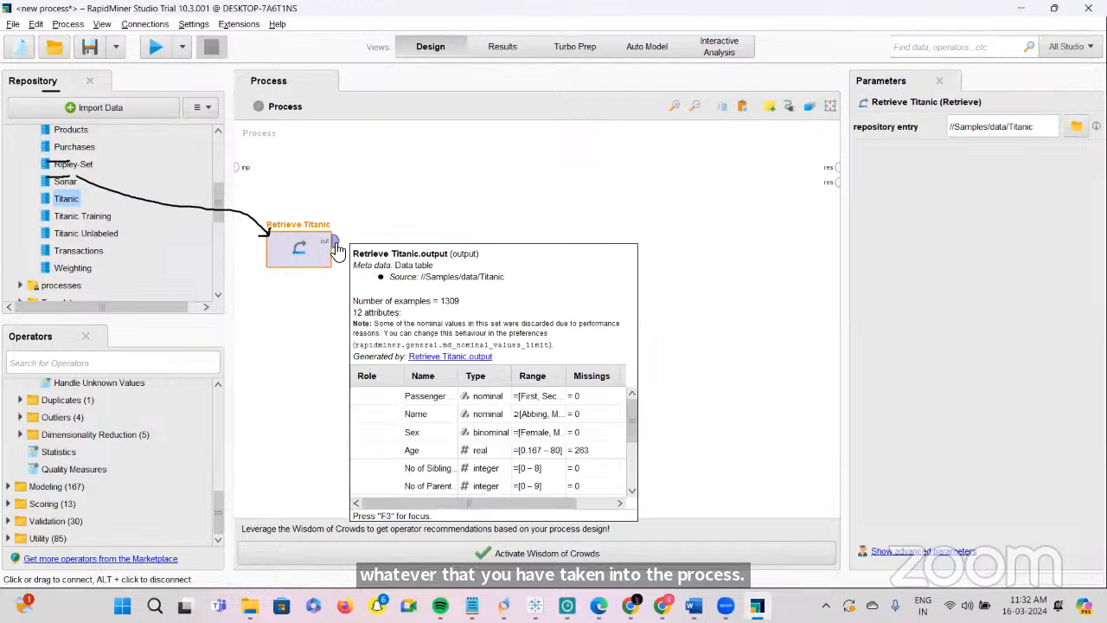
{"action": "left_click", "coordinate": [335, 242]}
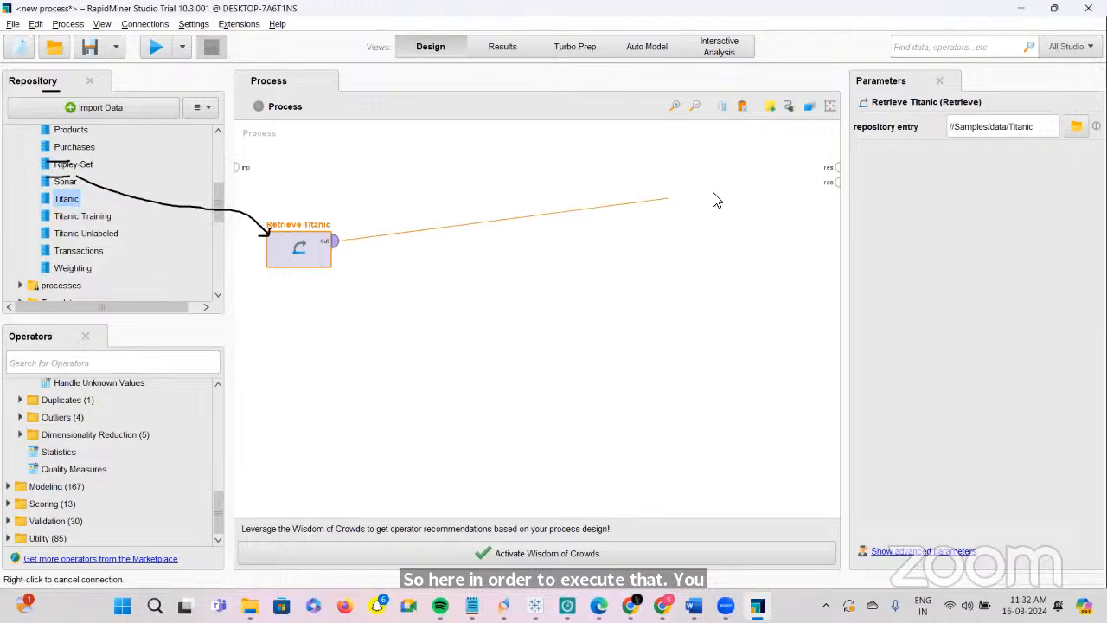
{"action": "left_click", "coordinate": [839, 168]}
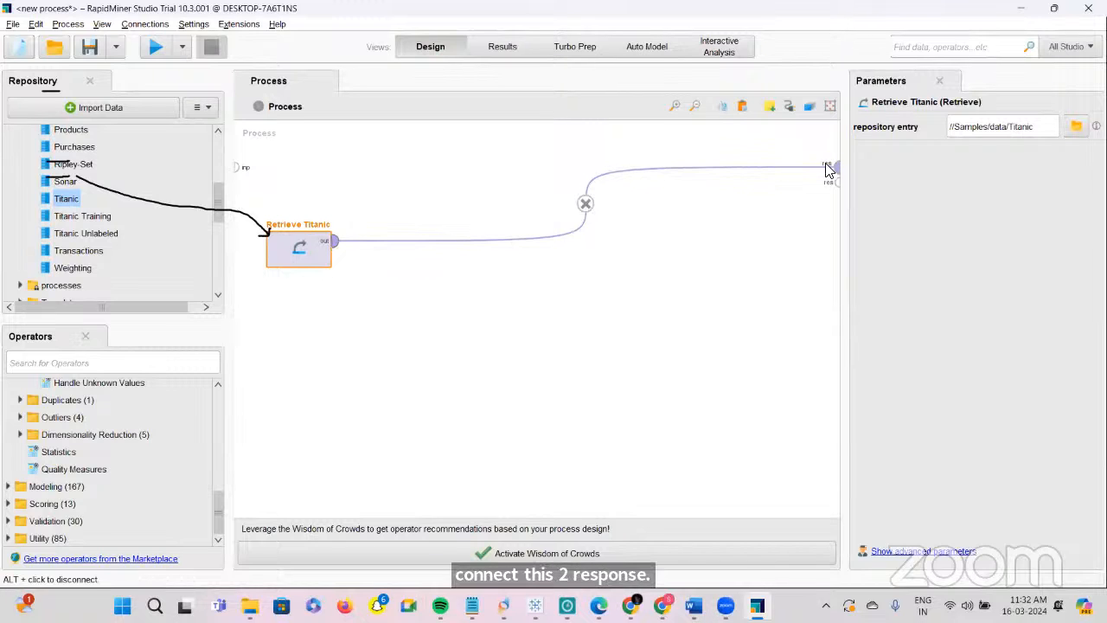
{"action": "left_click", "coordinate": [157, 45]}
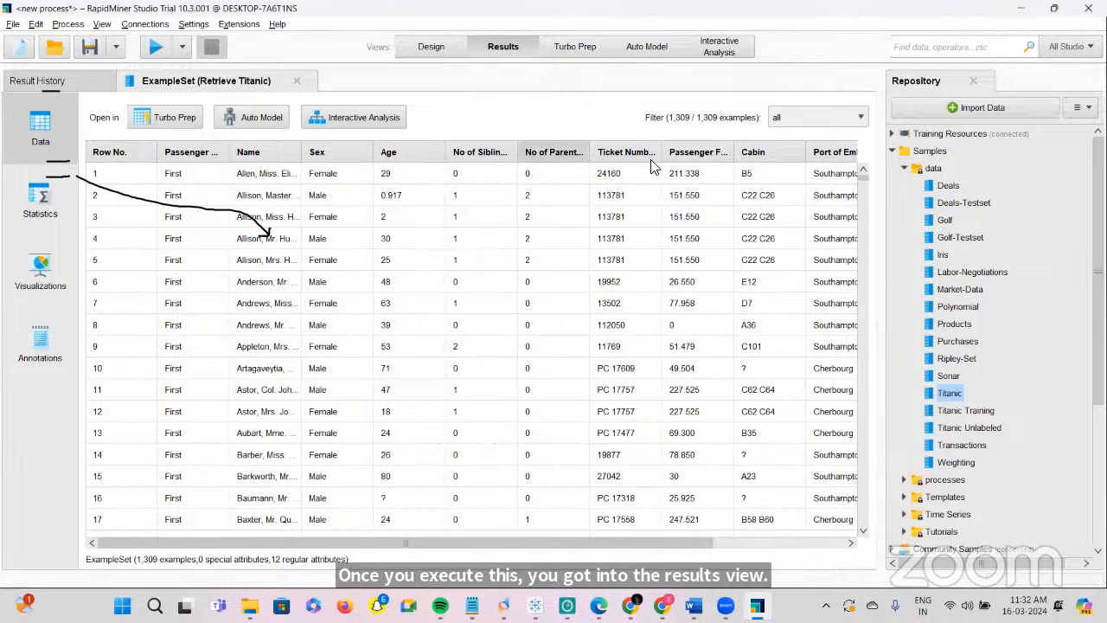
Look through the columns of the retrieved Titanic data and return to the Design view
{"action": "scroll", "coordinate": [603, 324], "scroll_direction": "right", "scroll_amount": 3}
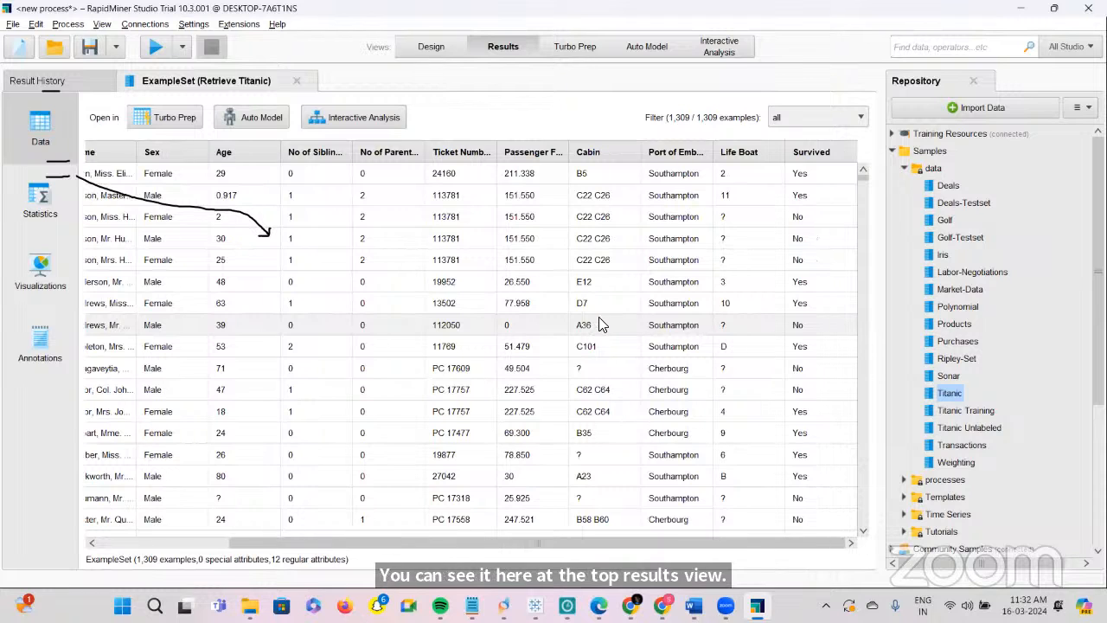
{"action": "scroll", "coordinate": [603, 324], "scroll_direction": "left", "scroll_amount": 3}
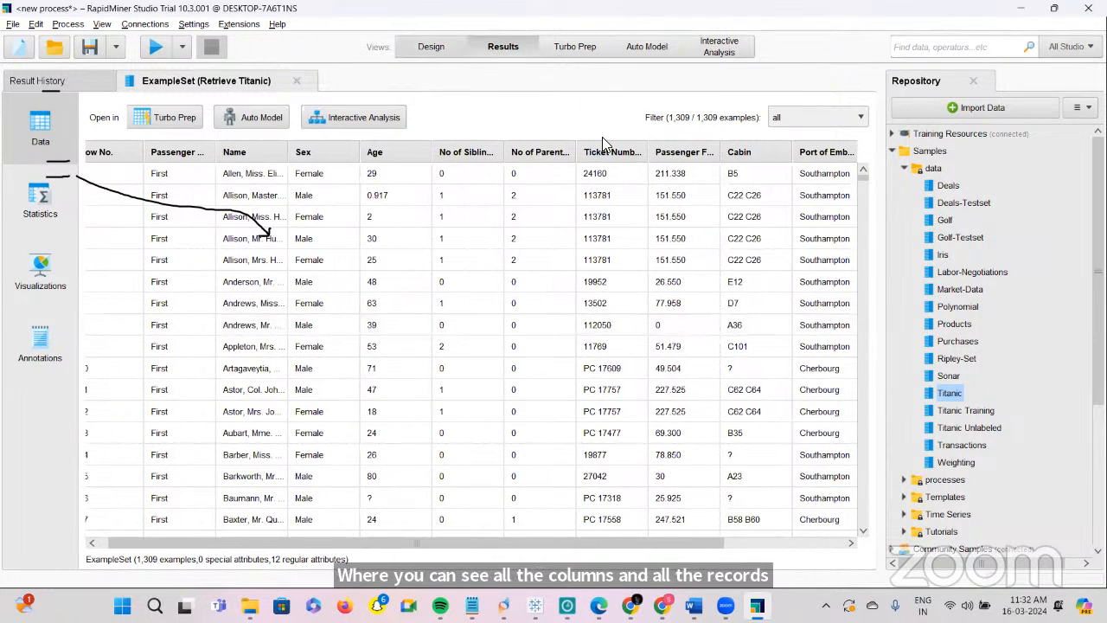
{"action": "key", "text": "F8"}
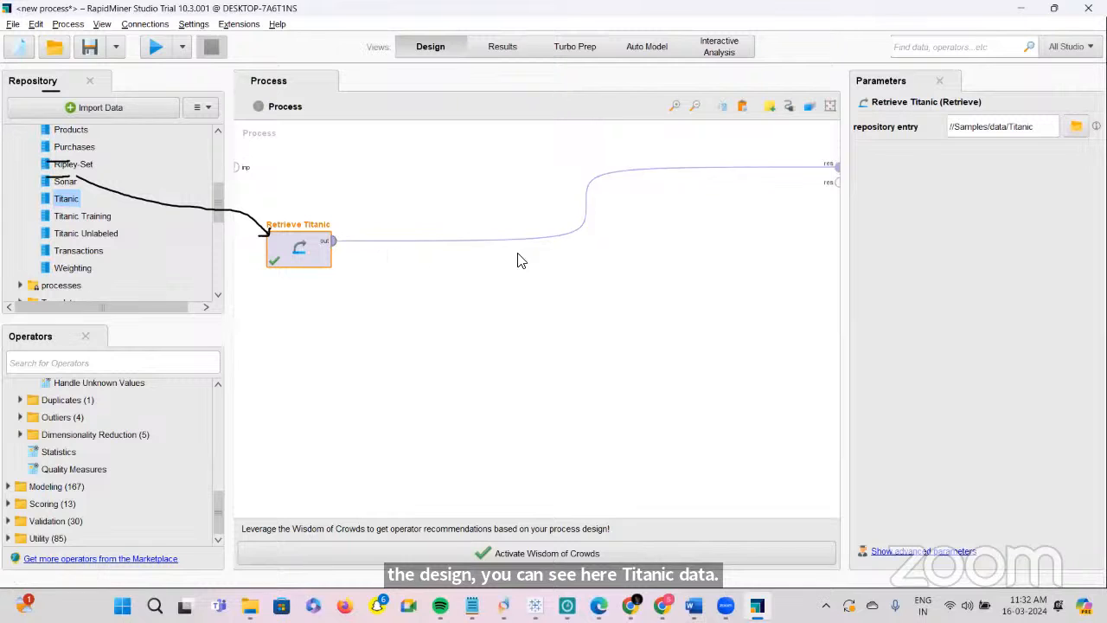
Run the process again and view the result's Statistics, Visualizations and Annotations
{"action": "left_click", "coordinate": [152, 50]}
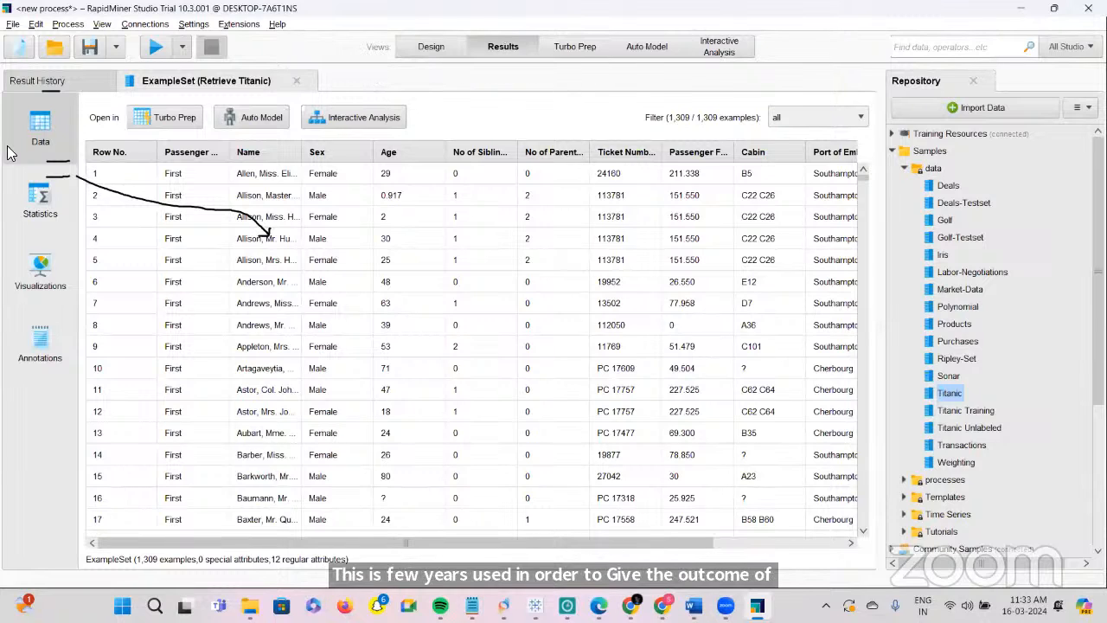
{"action": "left_click", "coordinate": [33, 212]}
{"action": "left_click", "coordinate": [36, 272]}
{"action": "left_click", "coordinate": [22, 355]}
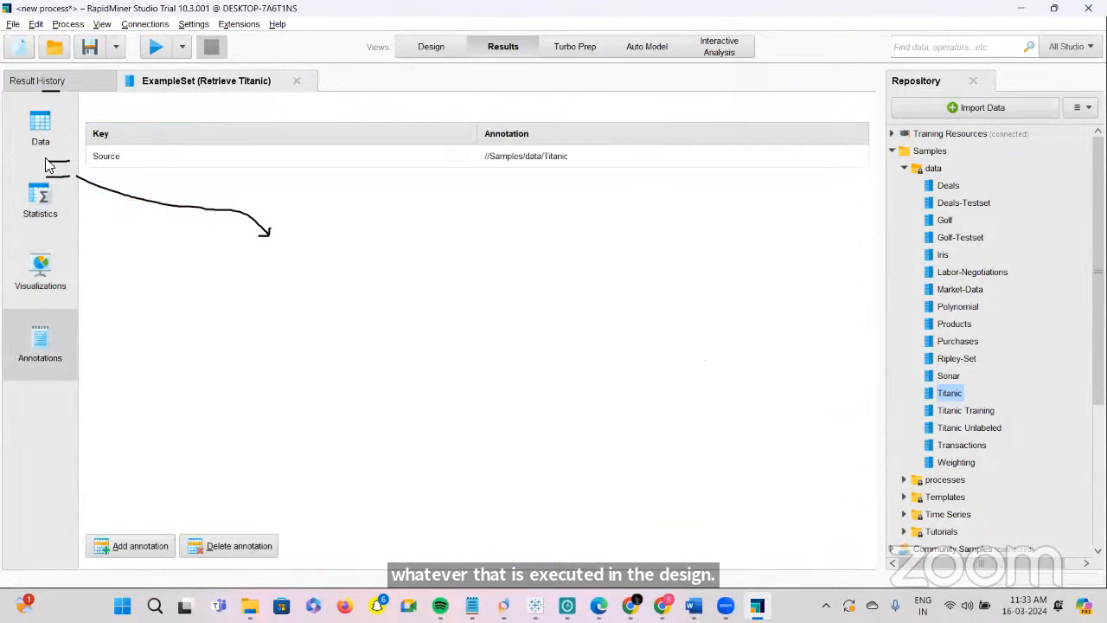
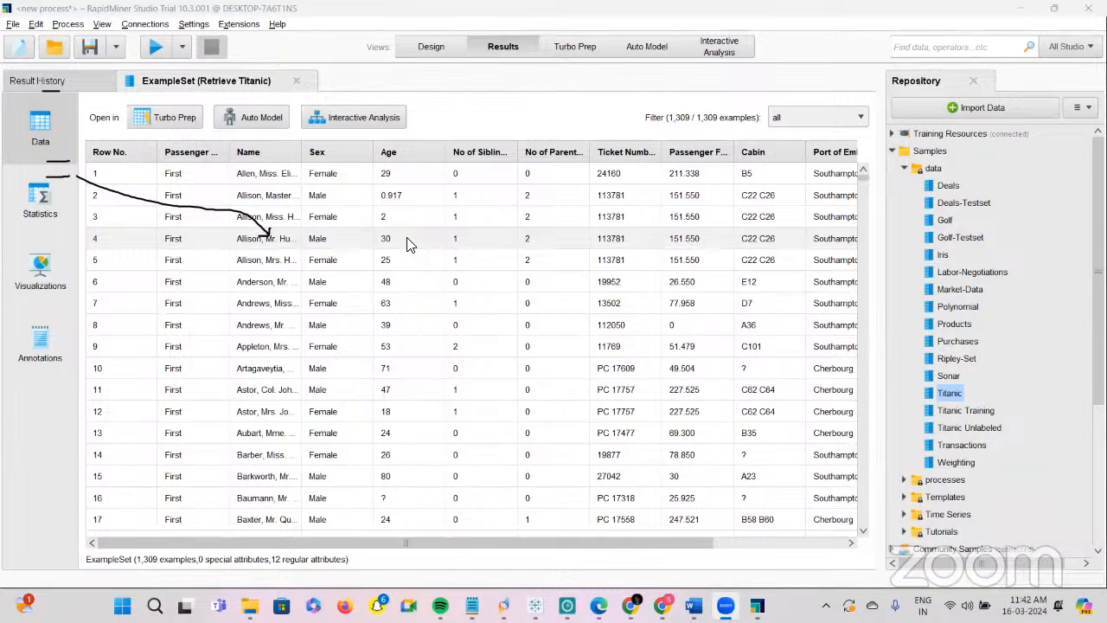
Return to the Design view and clear the freehand drawings from the screen
{"action": "left_click", "coordinate": [410, 244]}
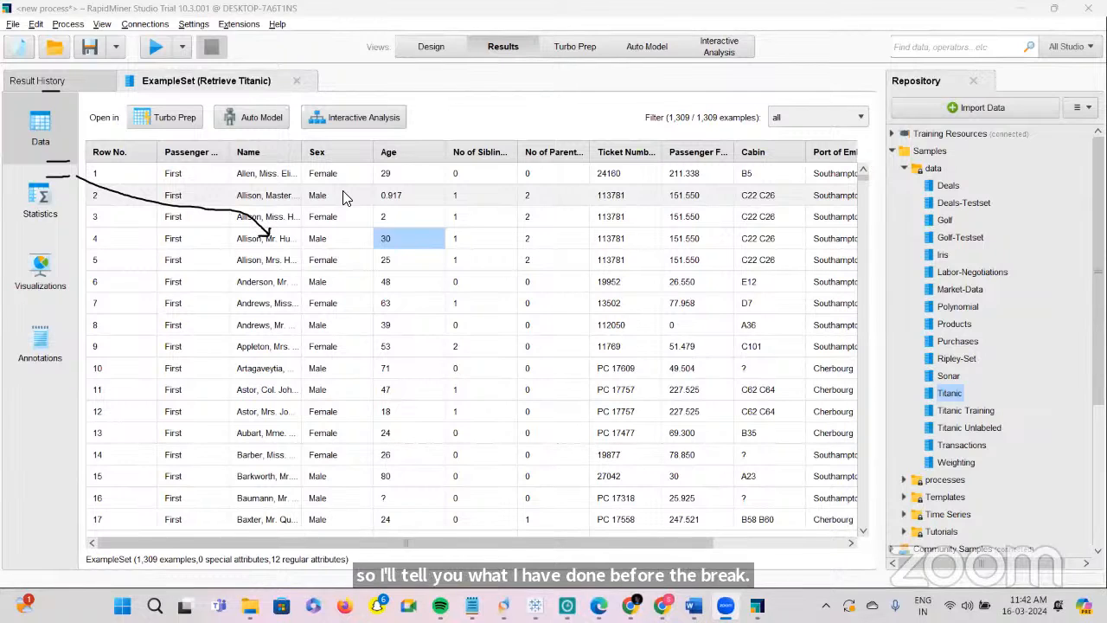
{"action": "left_click", "coordinate": [432, 45]}
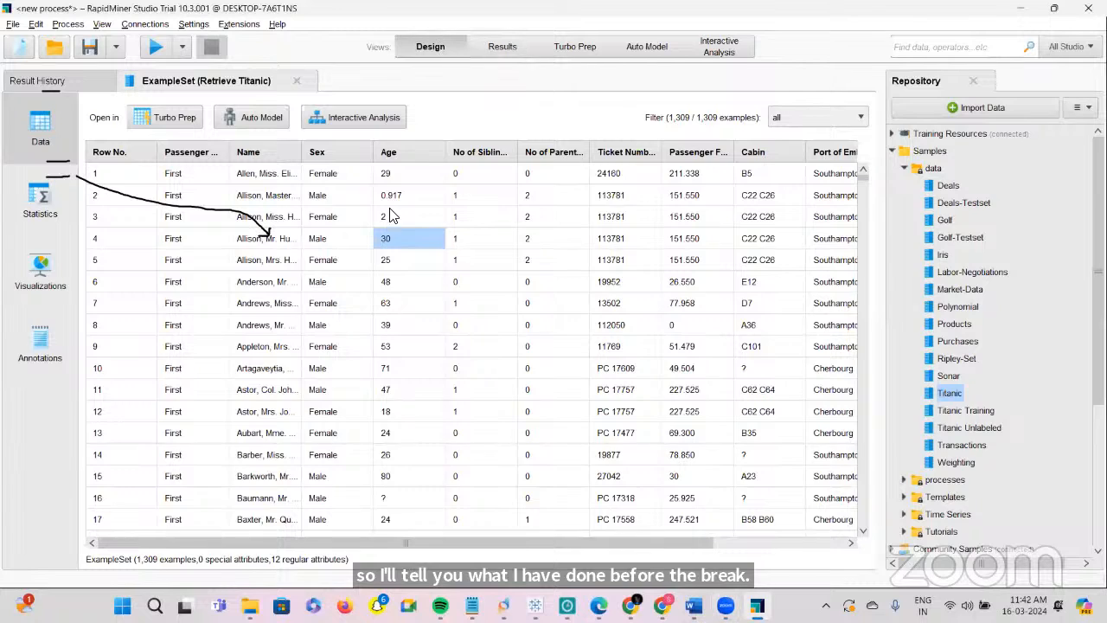
{"action": "mouse_move", "coordinate": [321, 241]}
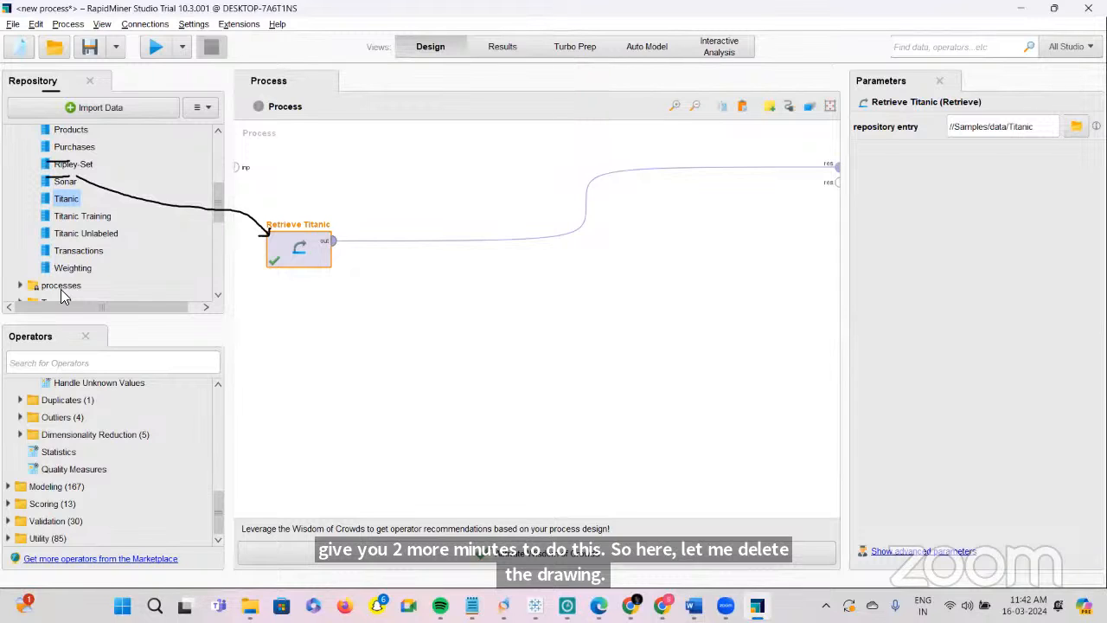
{"action": "key", "text": "Escape"}
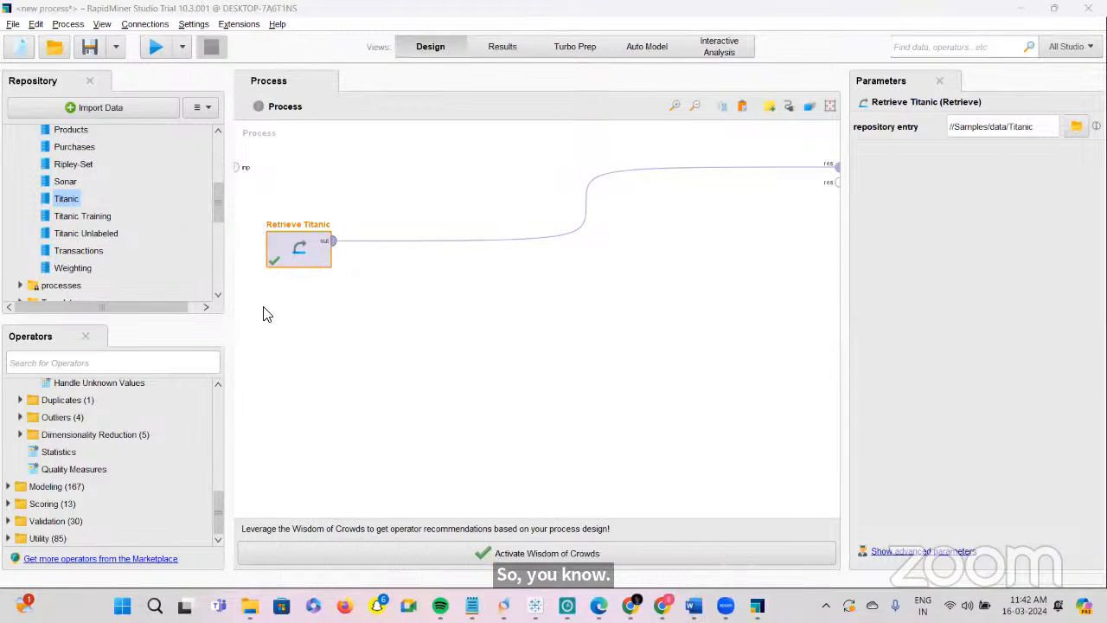
Delete the Retrieve Titanic operator from the process and locate the Titanic dataset in the Samples data folder
{"action": "left_click", "coordinate": [292, 244]}
{"action": "key", "text": "Delete"}
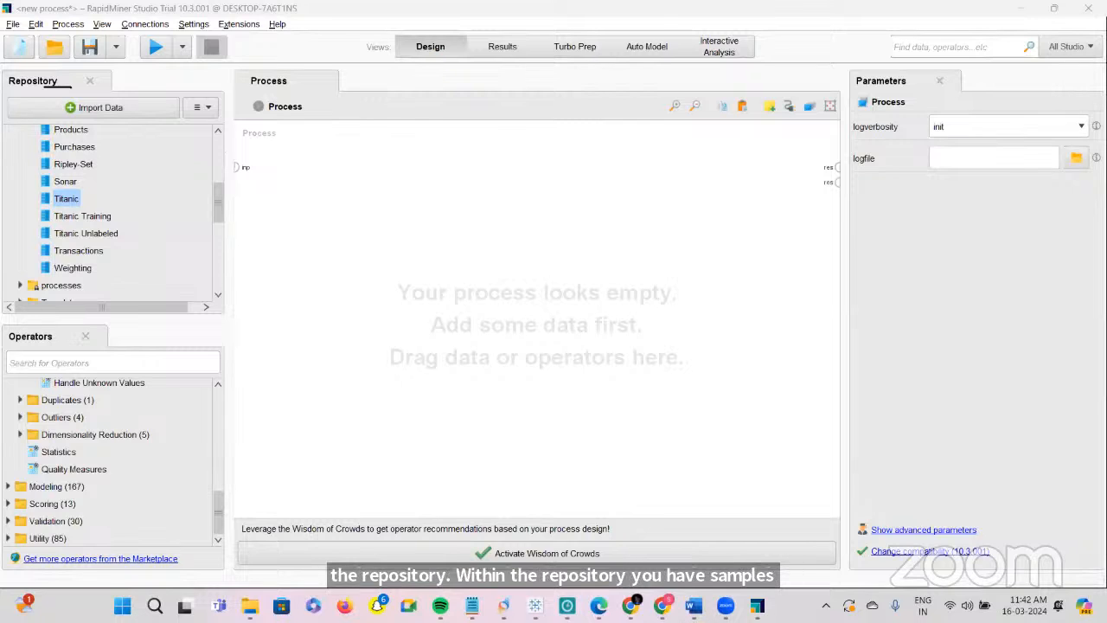
{"action": "left_click_drag", "start_coordinate": [218, 207], "coordinate": [216, 142]}
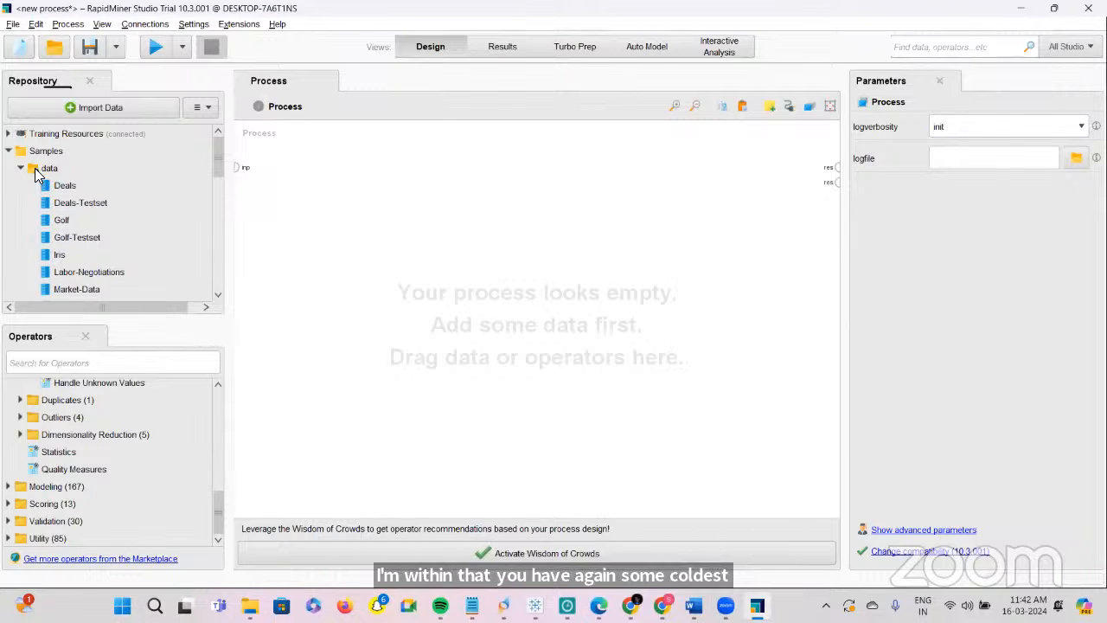
{"action": "scroll", "coordinate": [68, 217], "scroll_direction": "down", "scroll_amount": 5}
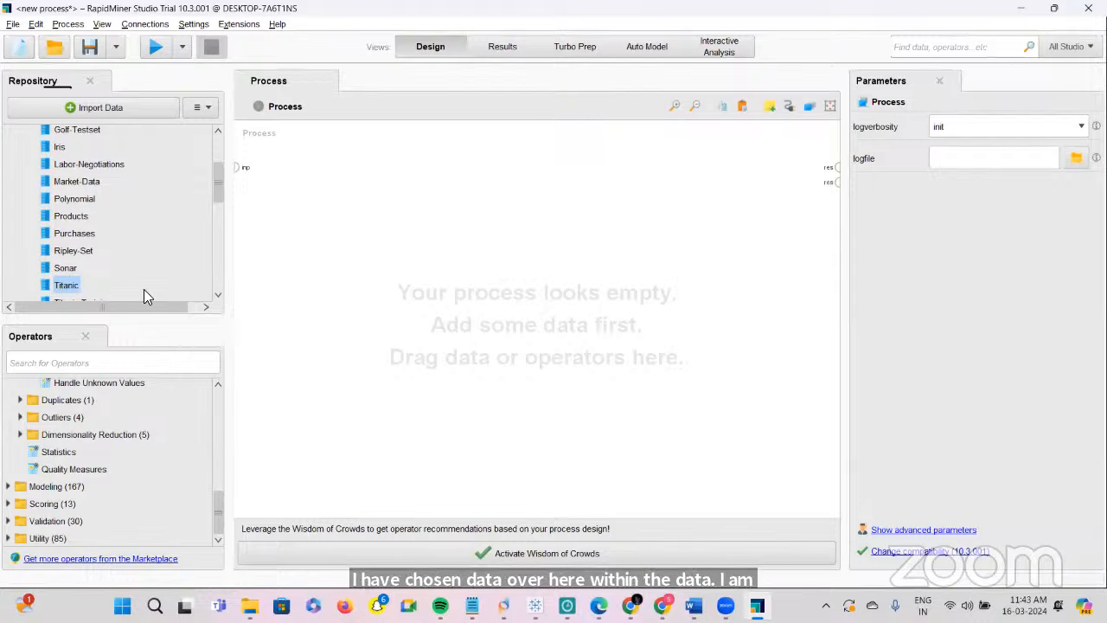
Switch to Word and add the line "Repository – samples folder – subfolder(data) – titanic" below Scalability in Document1
{"action": "mouse_move", "coordinate": [693, 606]}
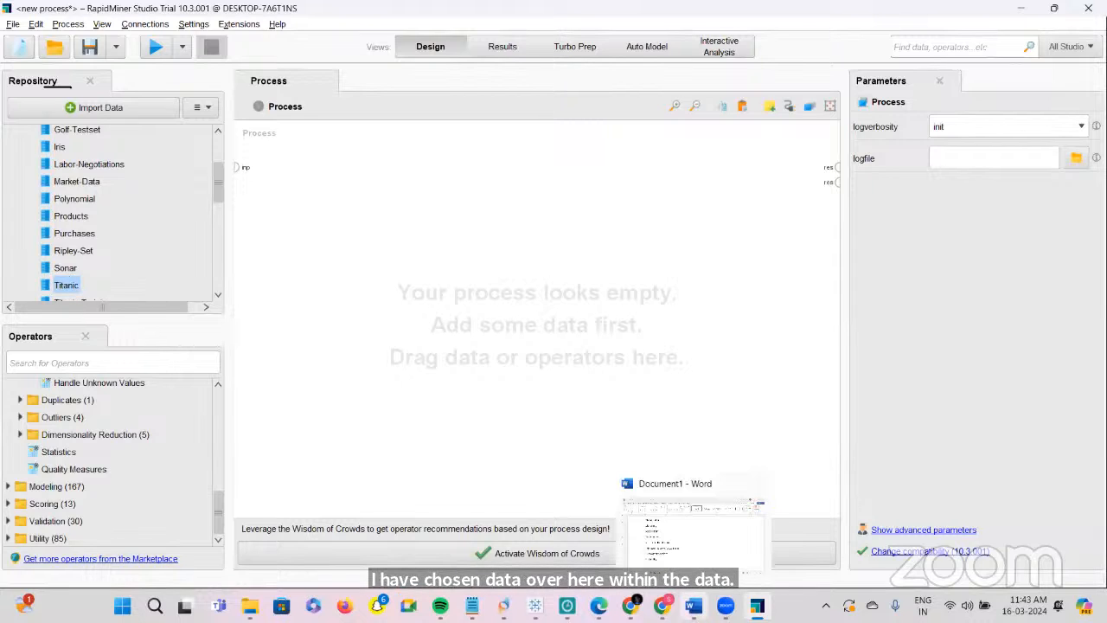
{"action": "left_click", "coordinate": [705, 536]}
{"action": "key", "text": "Return"}
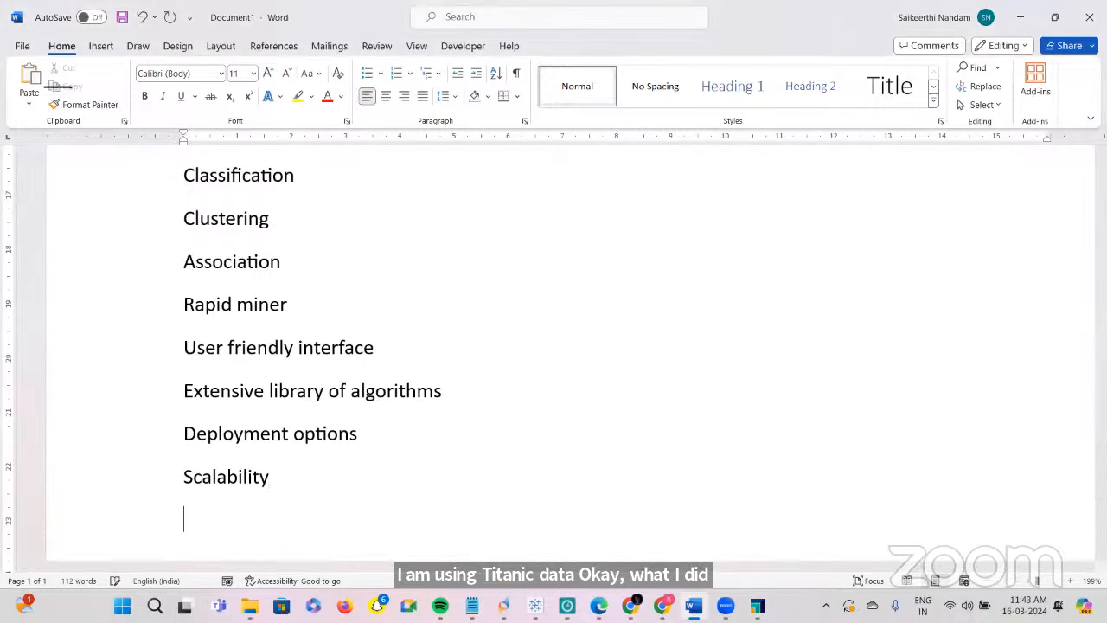
{"action": "type", "text": "reposi"}
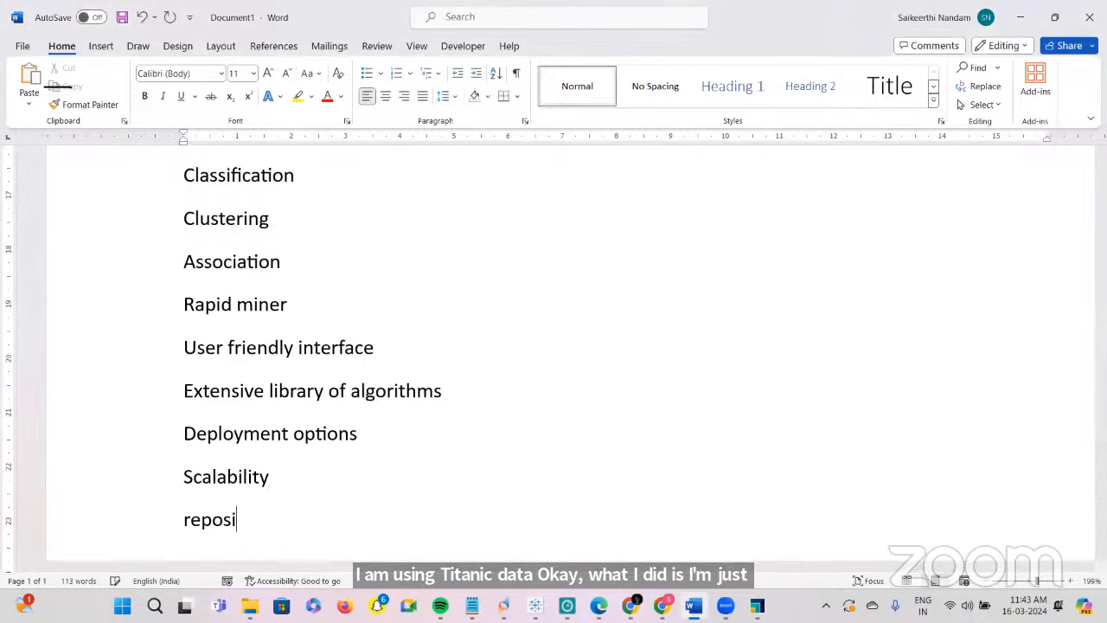
{"action": "type", "text": "tory - sample"}
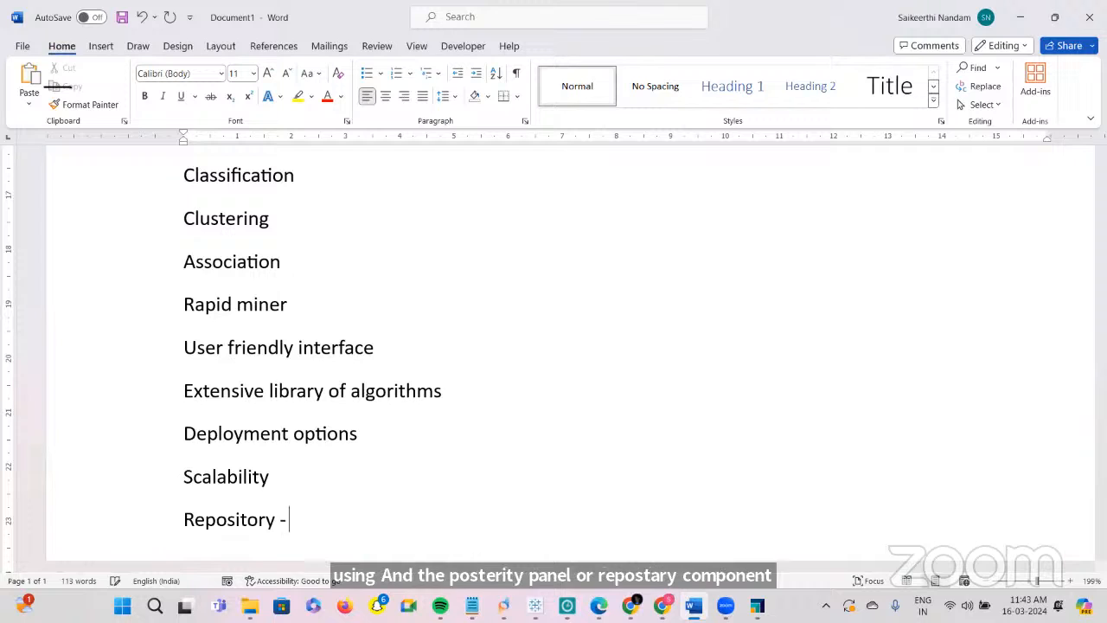
{"action": "key", "text": "BackSpace"}
{"action": "key", "text": "BackSpace"}
{"action": "type", "text": "s"}
{"action": "key", "text": "BackSpace"}
{"action": "type", "text": "es f"}
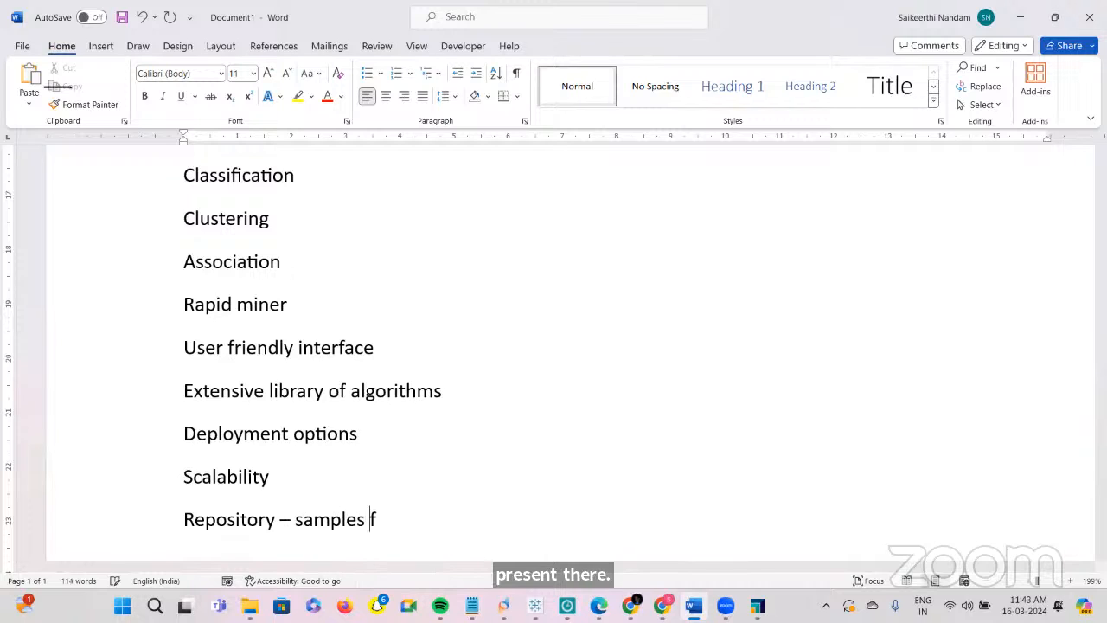
{"action": "type", "text": "older -"}
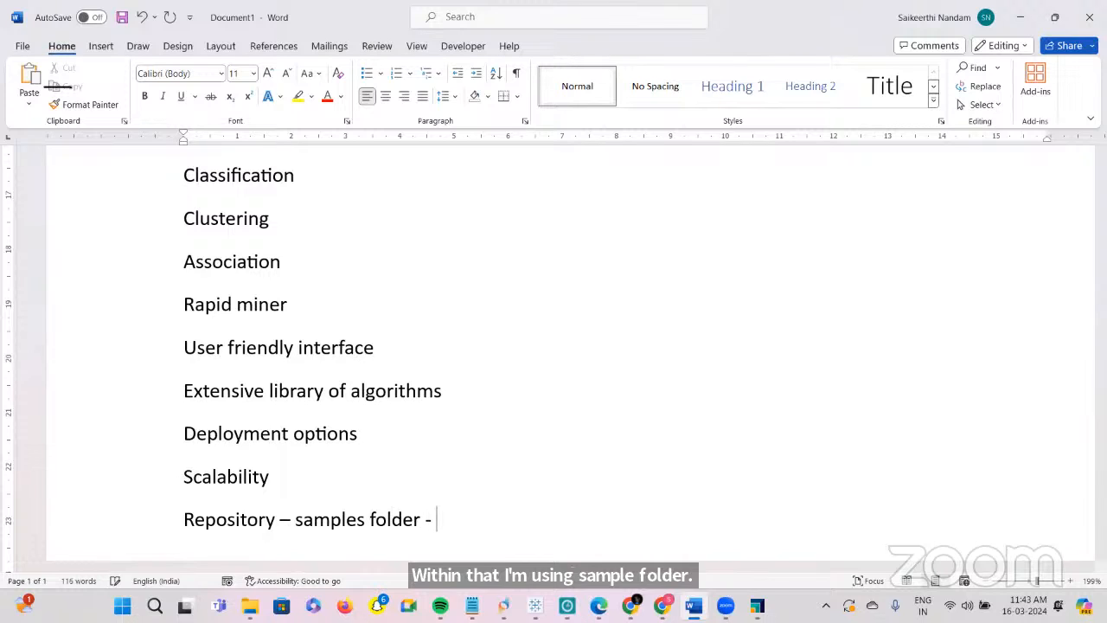
{"action": "type", "text": " subfolder"}
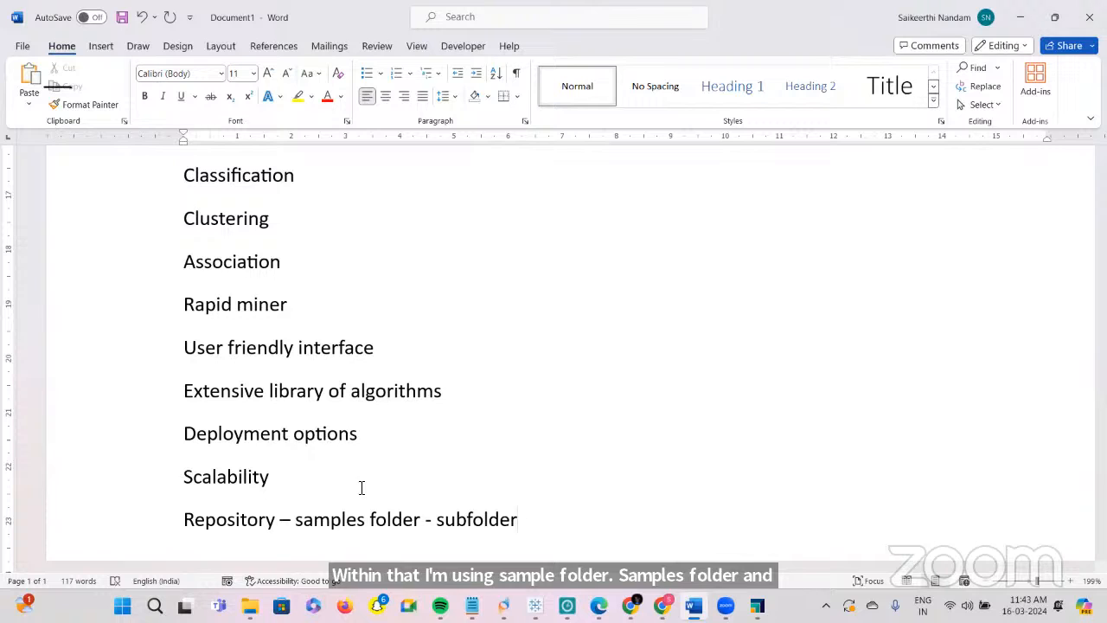
{"action": "type", "text": "(data) - "}
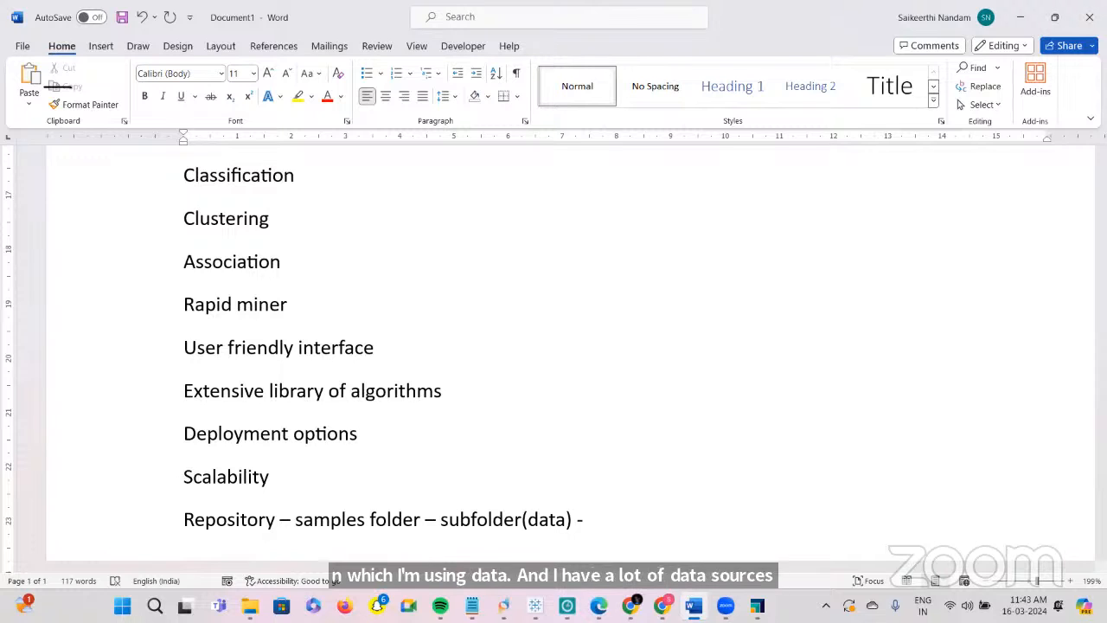
{"action": "type", "text": "titanic"}
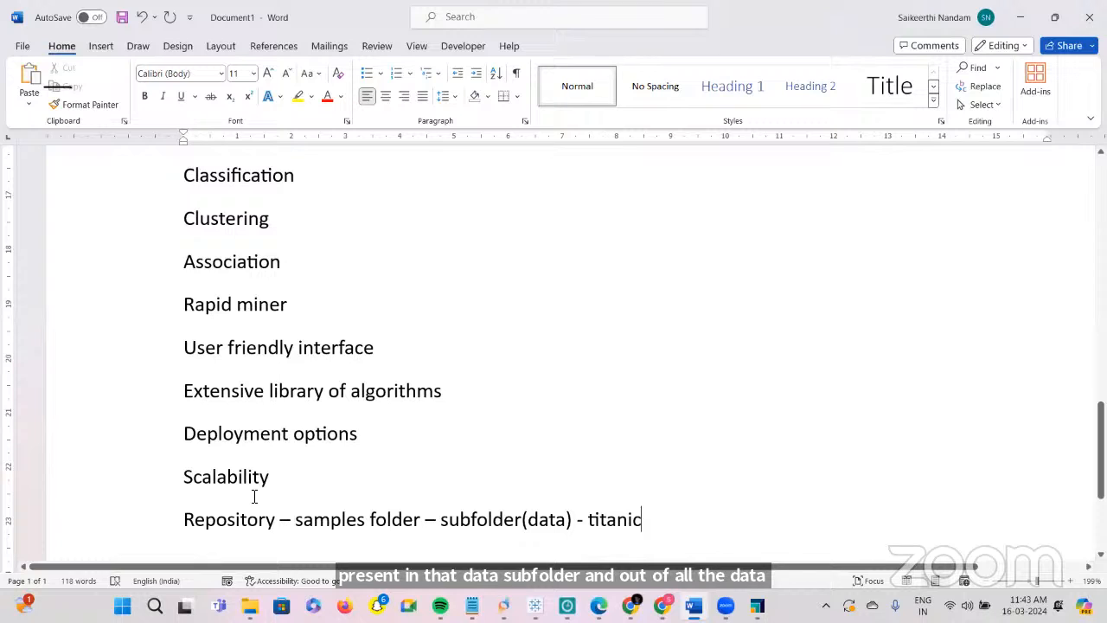
{"action": "left_click", "coordinate": [184, 519]}
{"action": "left_click", "coordinate": [646, 519], "text": "shift"}
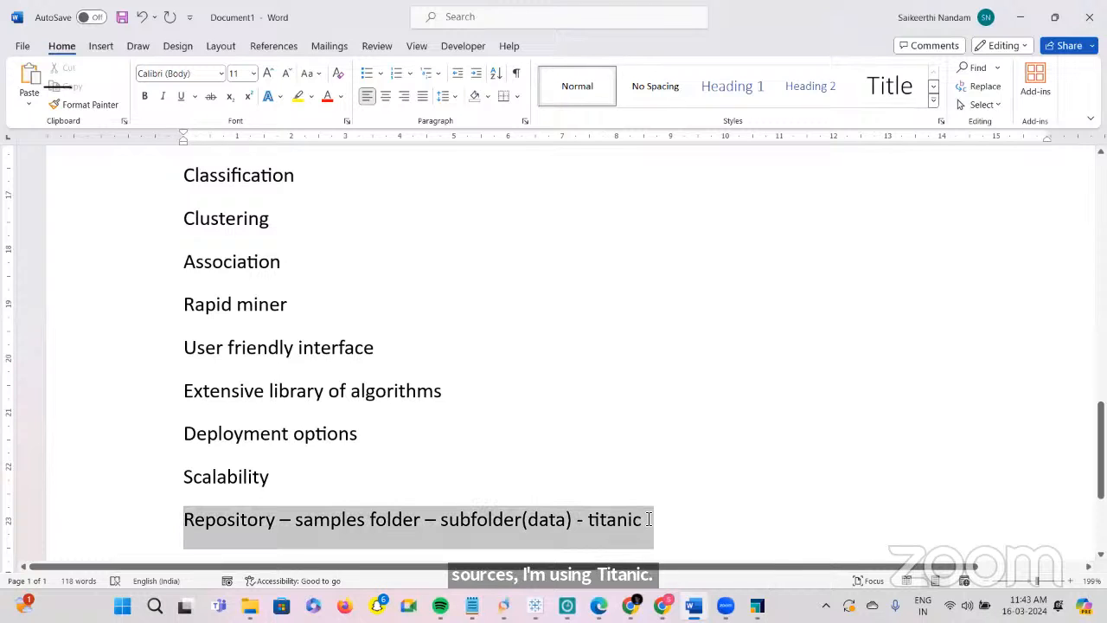
{"action": "left_click", "coordinate": [647, 519]}
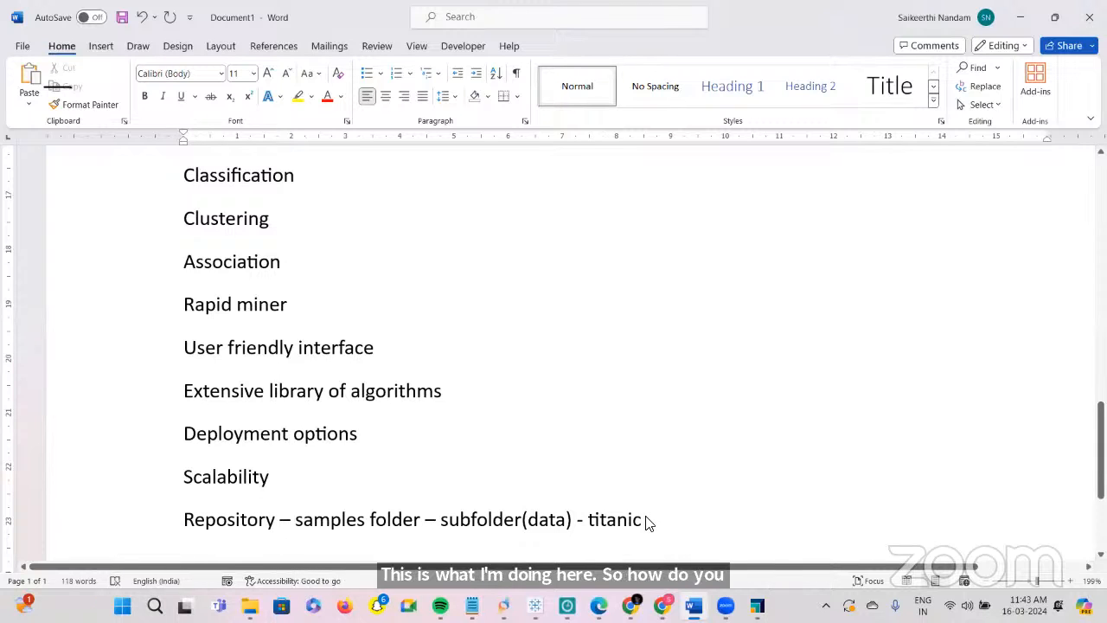
Add the line "Drag and drop titanic - process" below the Repository line
{"action": "key", "text": "Return"}
{"action": "type", "text": "drag"}
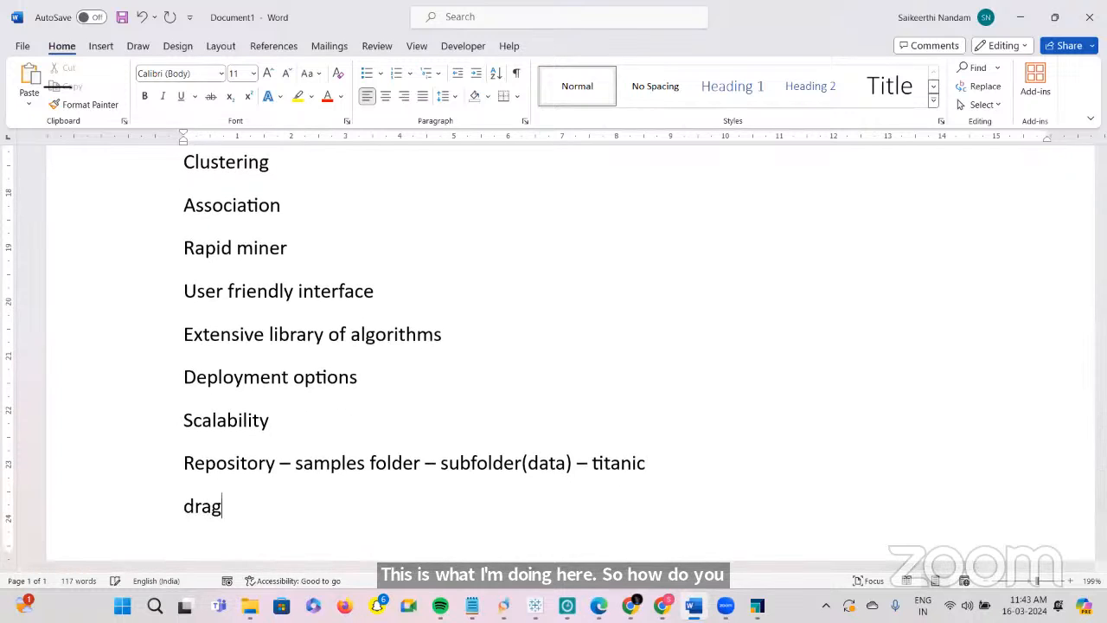
{"action": "type", "text": " and drop titanic - pri"}
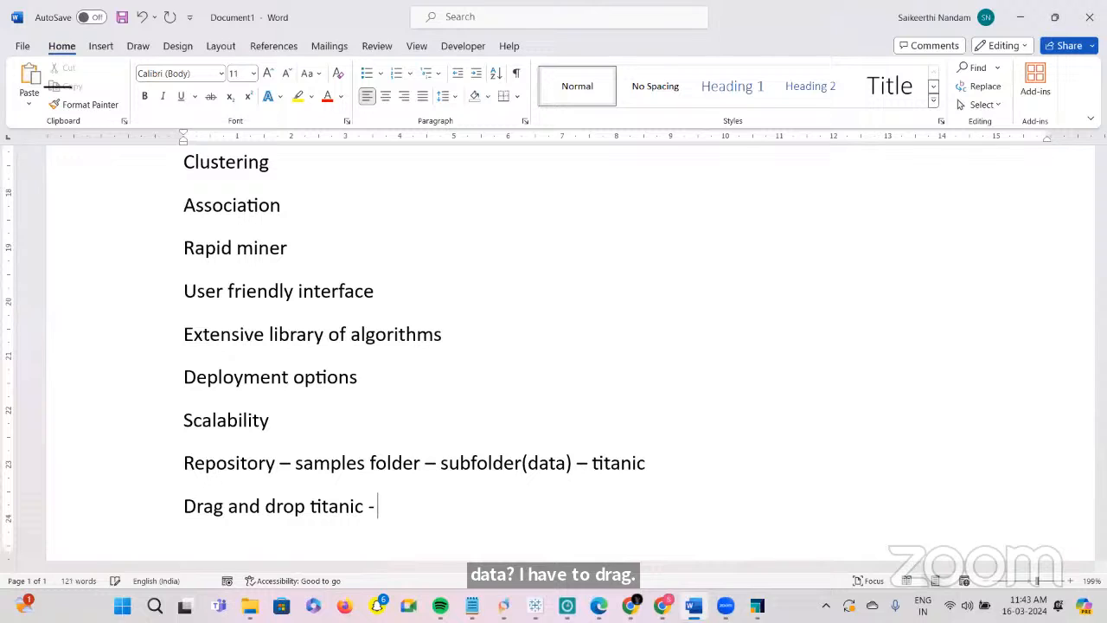
{"action": "key", "text": "BackSpace"}
{"action": "type", "text": "ocess"}
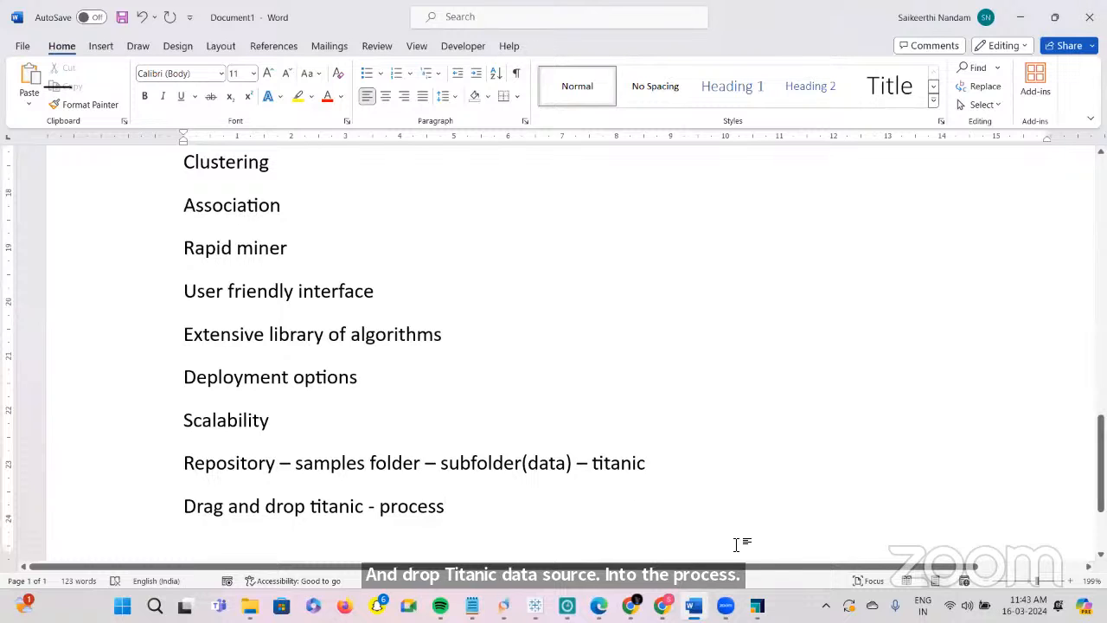
Switch back to RapidMiner Studio and add the Titanic dataset from Samples to the empty process canvas
{"action": "mouse_move", "coordinate": [757, 605]}
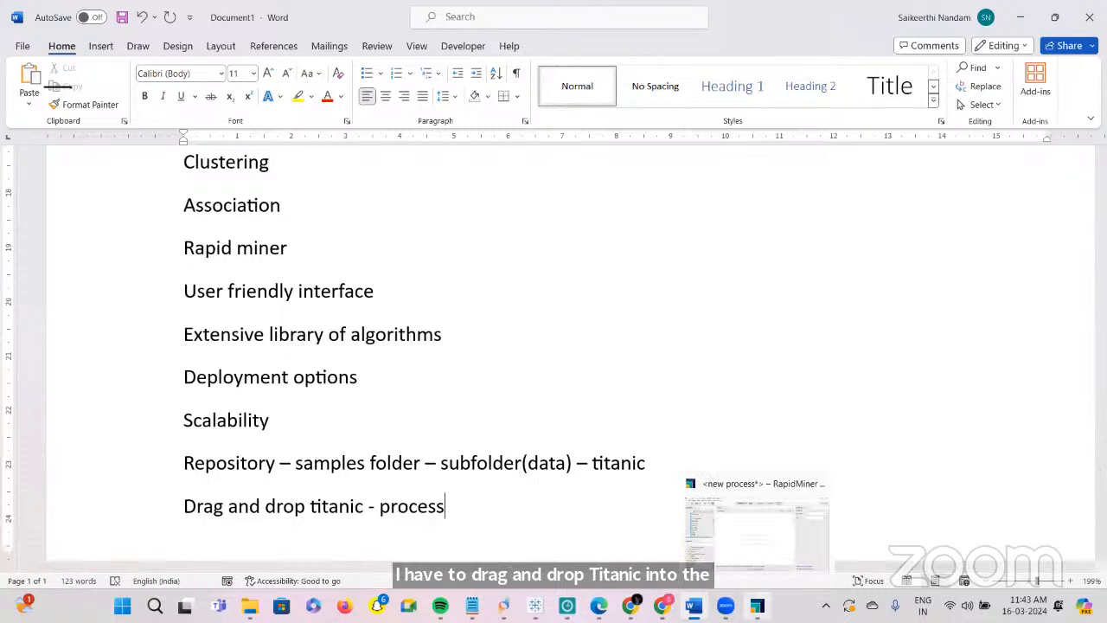
{"action": "left_click", "coordinate": [756, 530]}
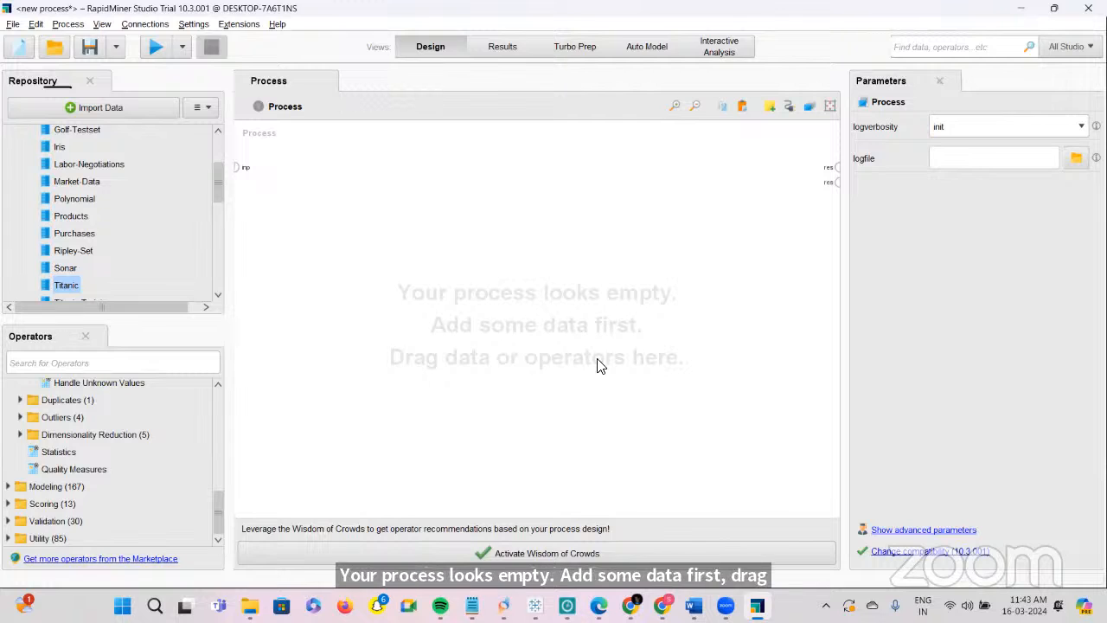
{"action": "left_click_drag", "start_coordinate": [63, 290], "coordinate": [349, 258]}
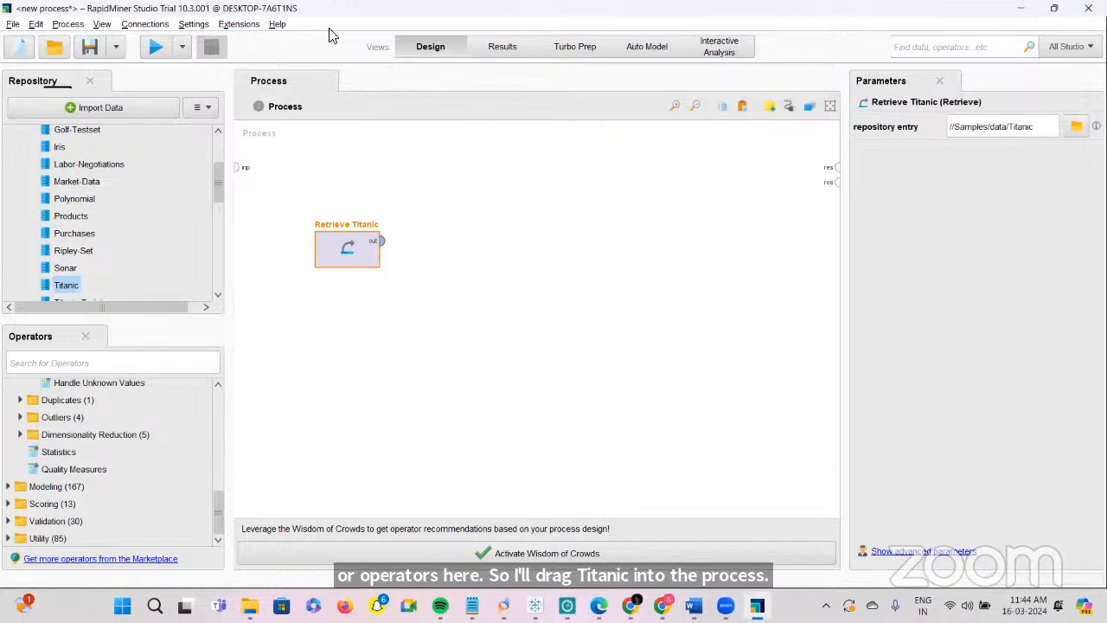
Try to run the process locally with the Retrieve Titanic operator still unconnected
{"action": "left_click", "coordinate": [62, 25]}
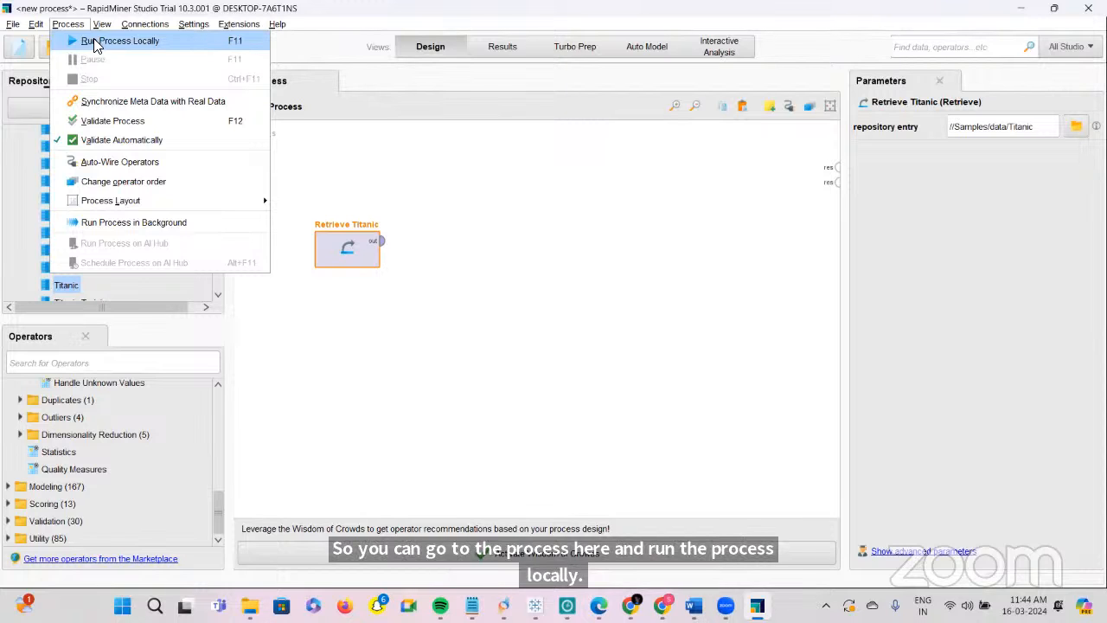
{"action": "left_click", "coordinate": [333, 184]}
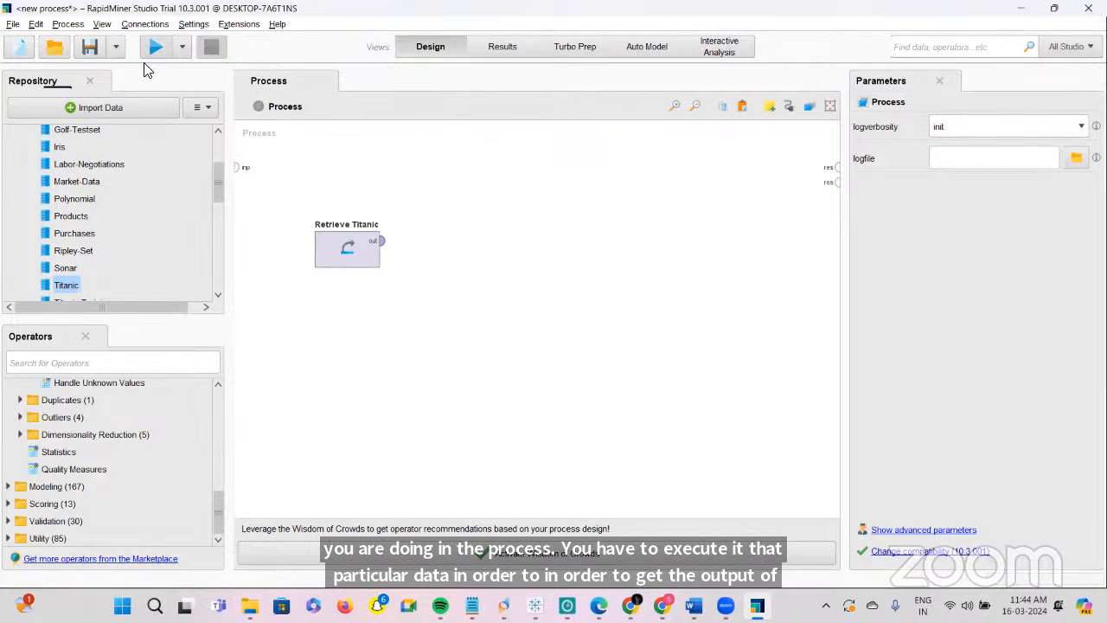
{"action": "left_click", "coordinate": [68, 24]}
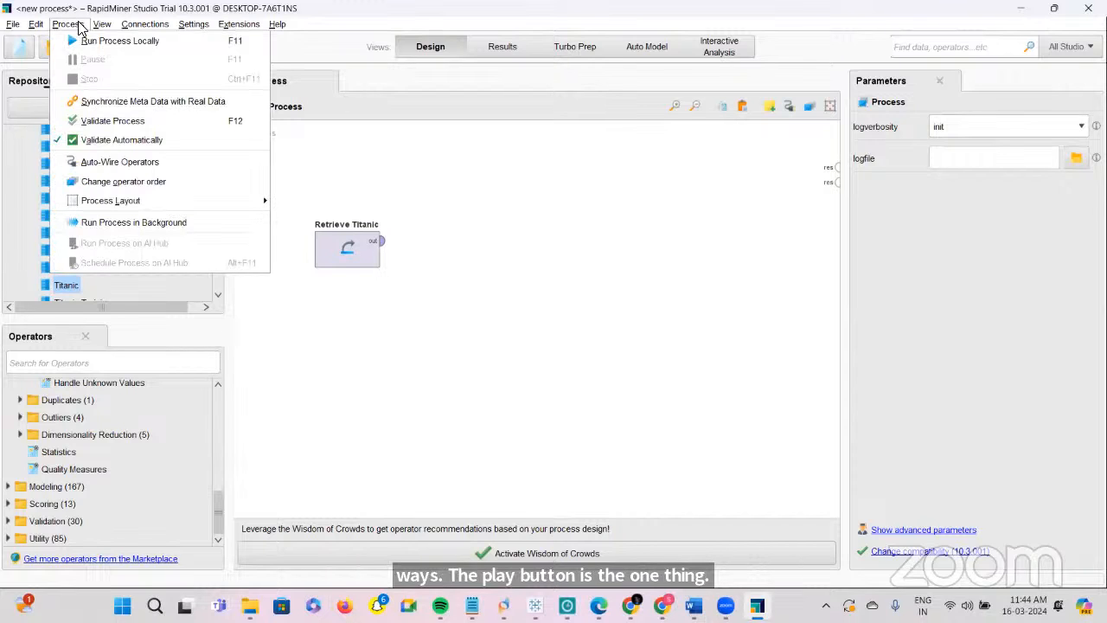
{"action": "left_click", "coordinate": [126, 45]}
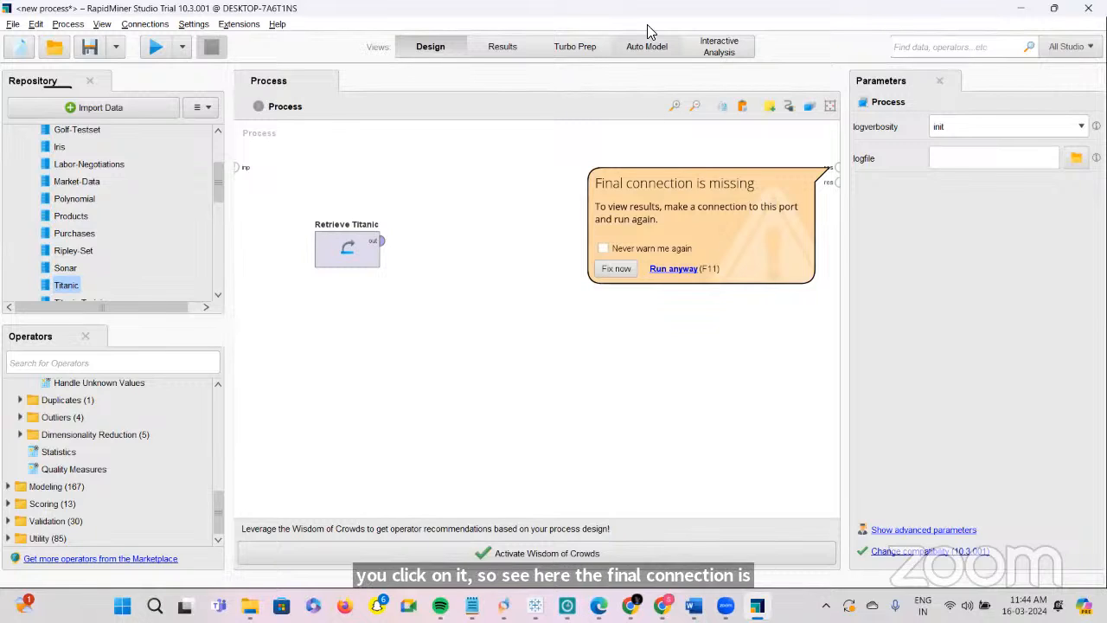
Connect the out port of the Retrieve Titanic operator to the first result port of the process
{"action": "left_click", "coordinate": [382, 241]}
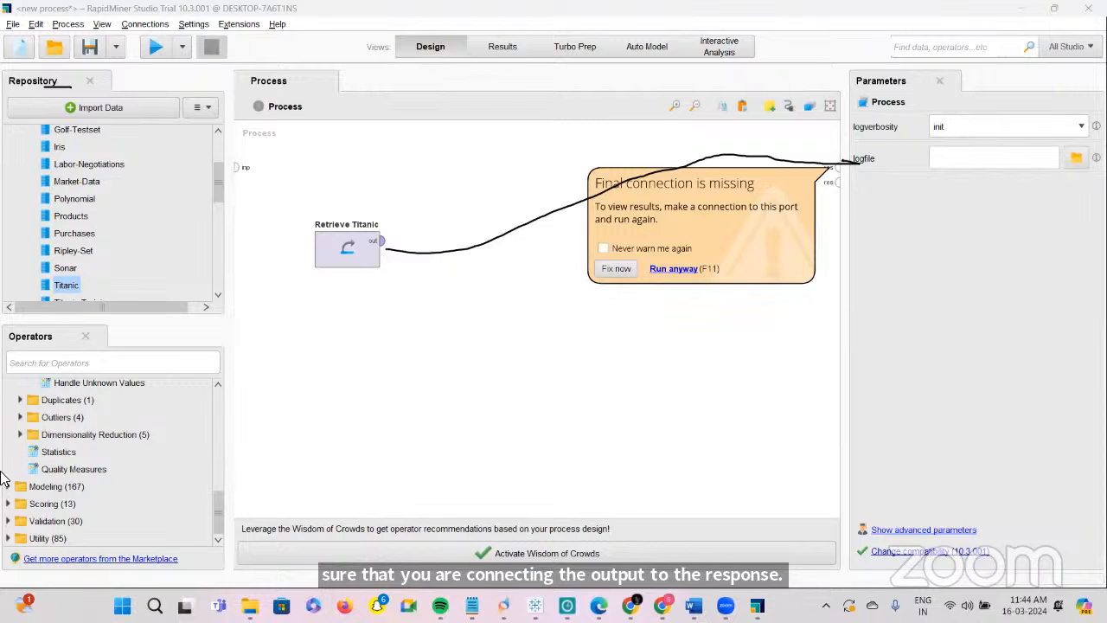
{"action": "key", "text": "Escape"}
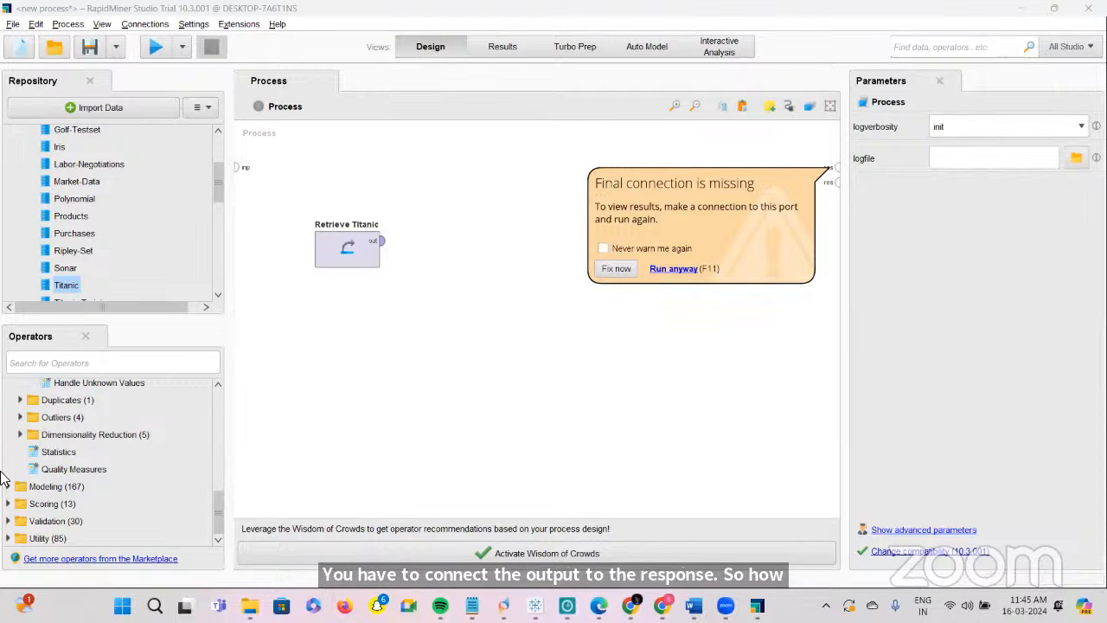
{"action": "left_click", "coordinate": [383, 242]}
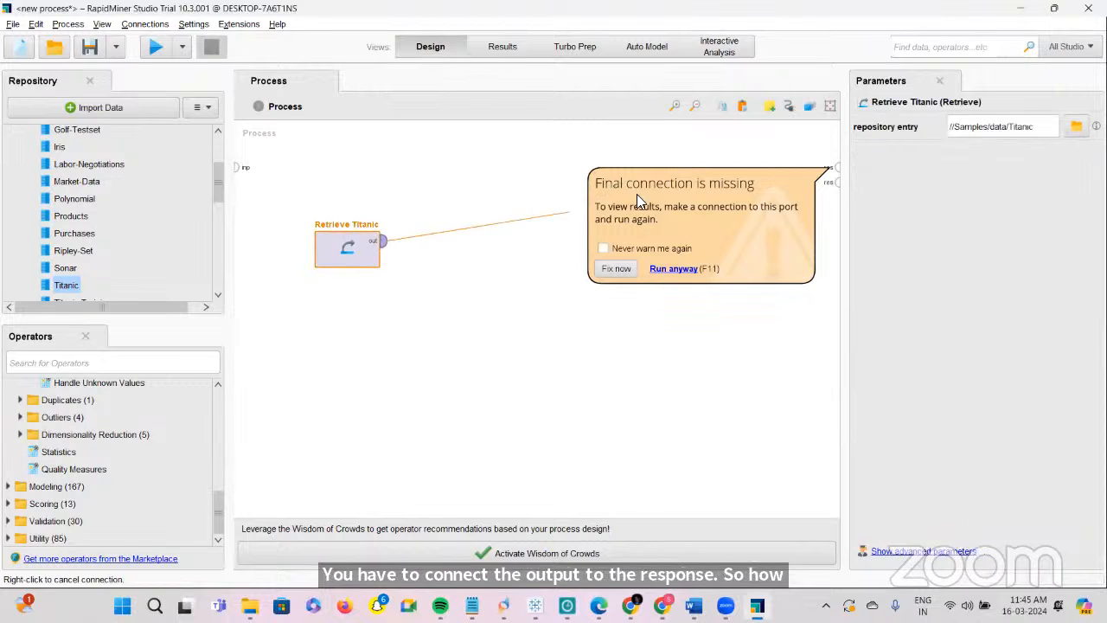
{"action": "left_click", "coordinate": [836, 166]}
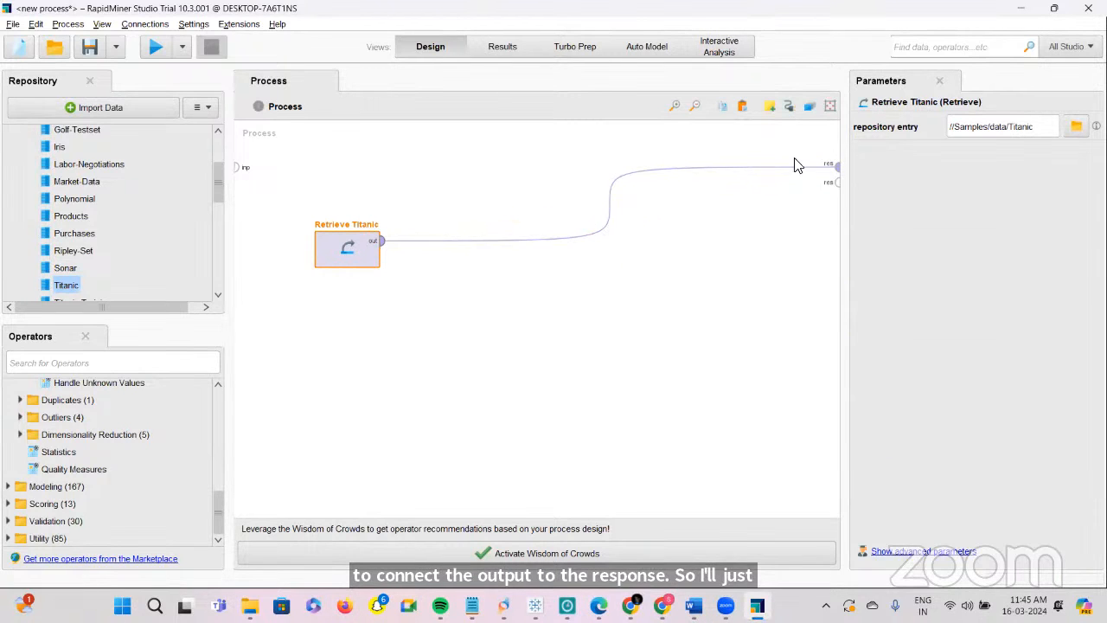
Run the connected process to open the Titanic example set in the Results view
{"action": "left_click", "coordinate": [155, 49]}
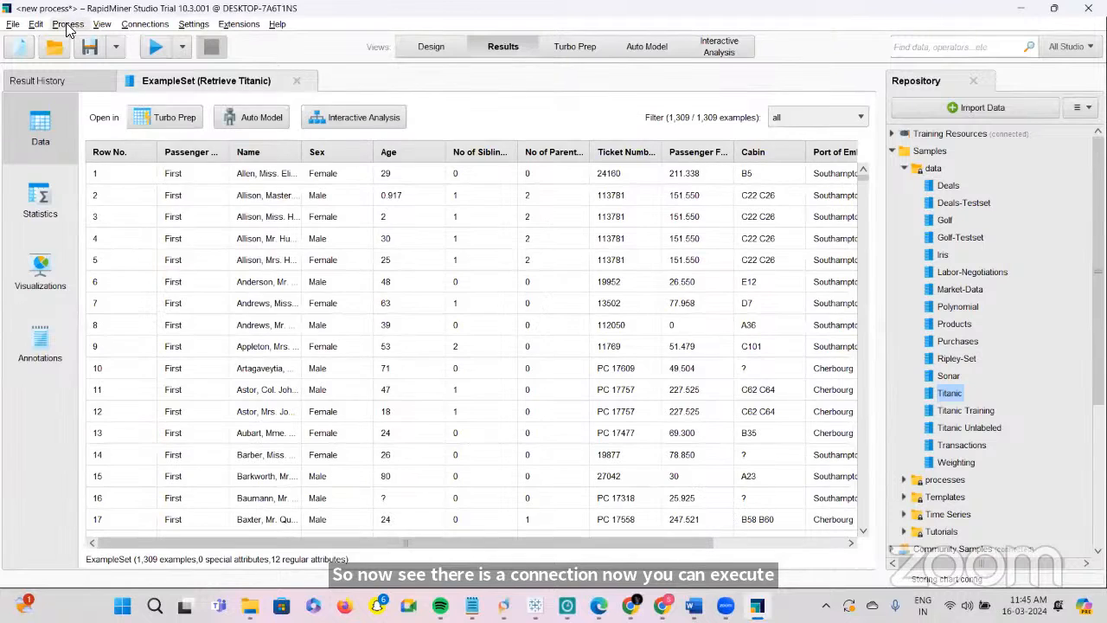
{"action": "left_click", "coordinate": [67, 23]}
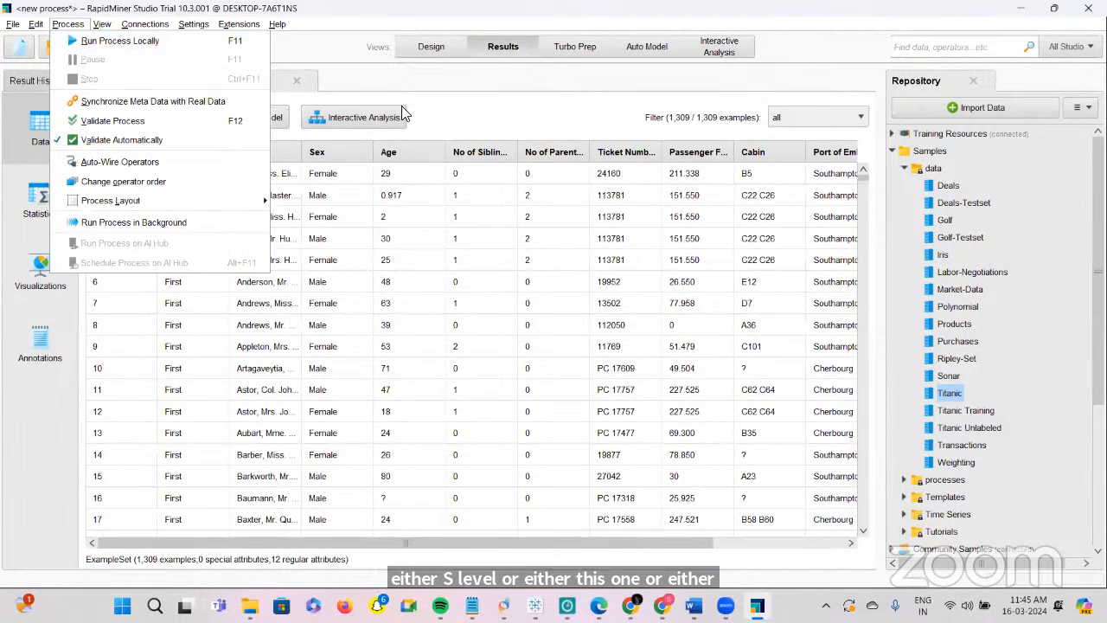
{"action": "left_click", "coordinate": [425, 108]}
{"action": "left_click", "coordinate": [158, 48]}
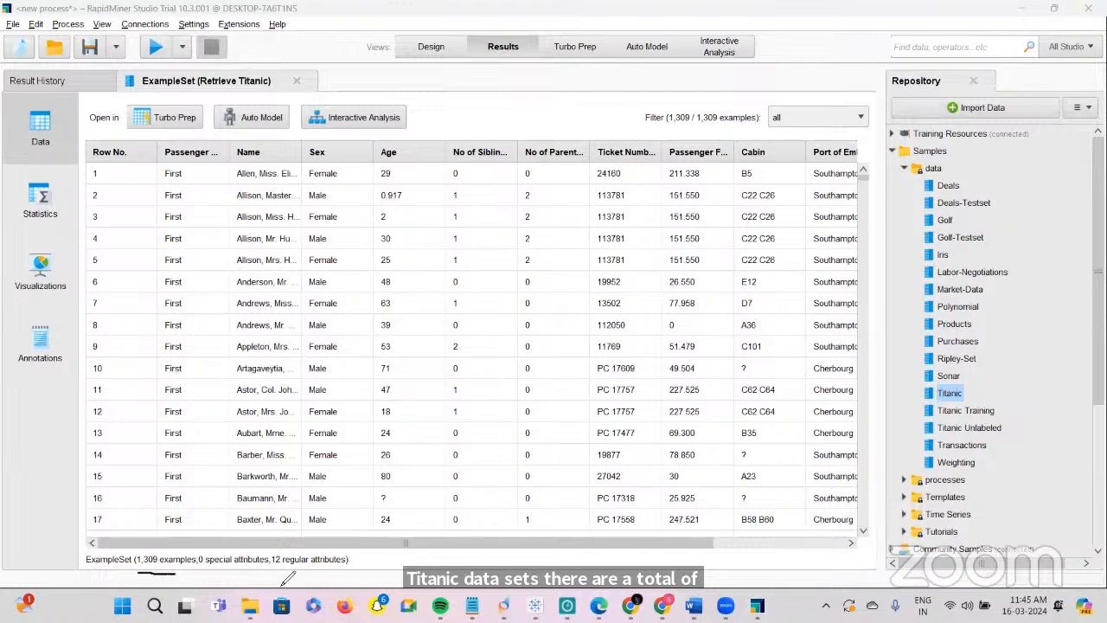
{"action": "left_click_drag", "start_coordinate": [271, 569], "coordinate": [329, 568]}
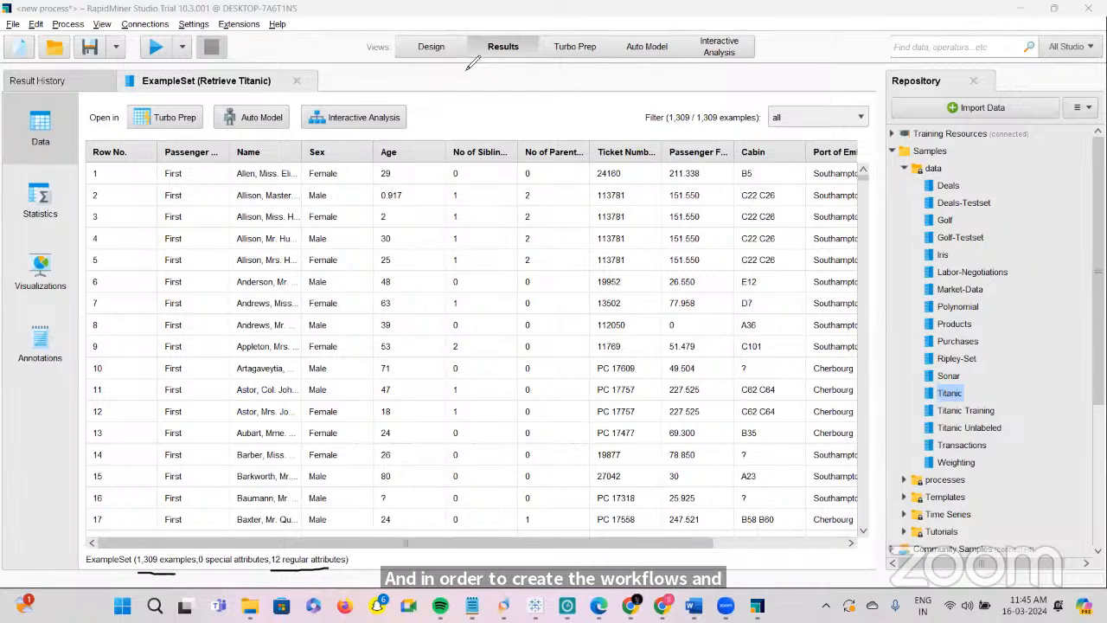
{"action": "left_click_drag", "start_coordinate": [417, 60], "coordinate": [446, 58]}
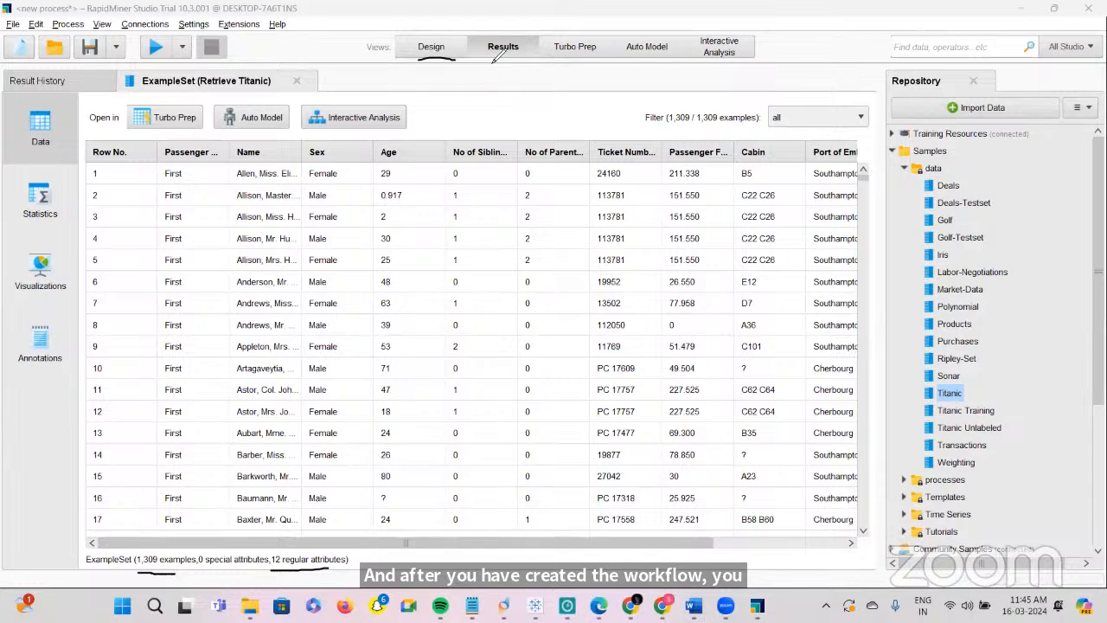
{"action": "left_click_drag", "start_coordinate": [487, 59], "coordinate": [519, 57]}
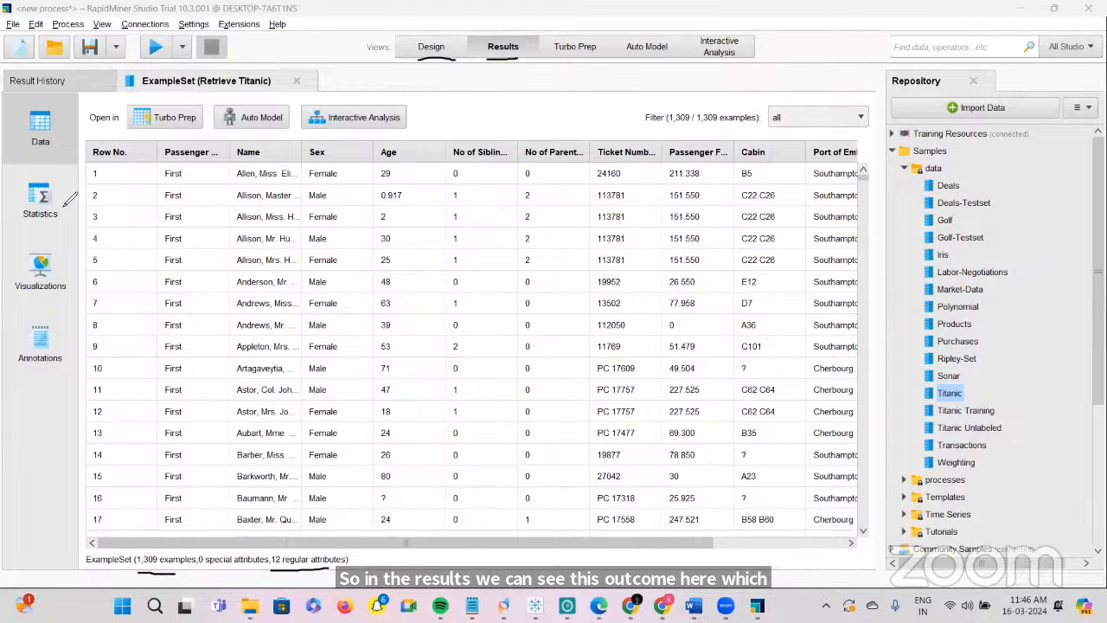
{"action": "left_click_drag", "start_coordinate": [69, 224], "coordinate": [41, 224]}
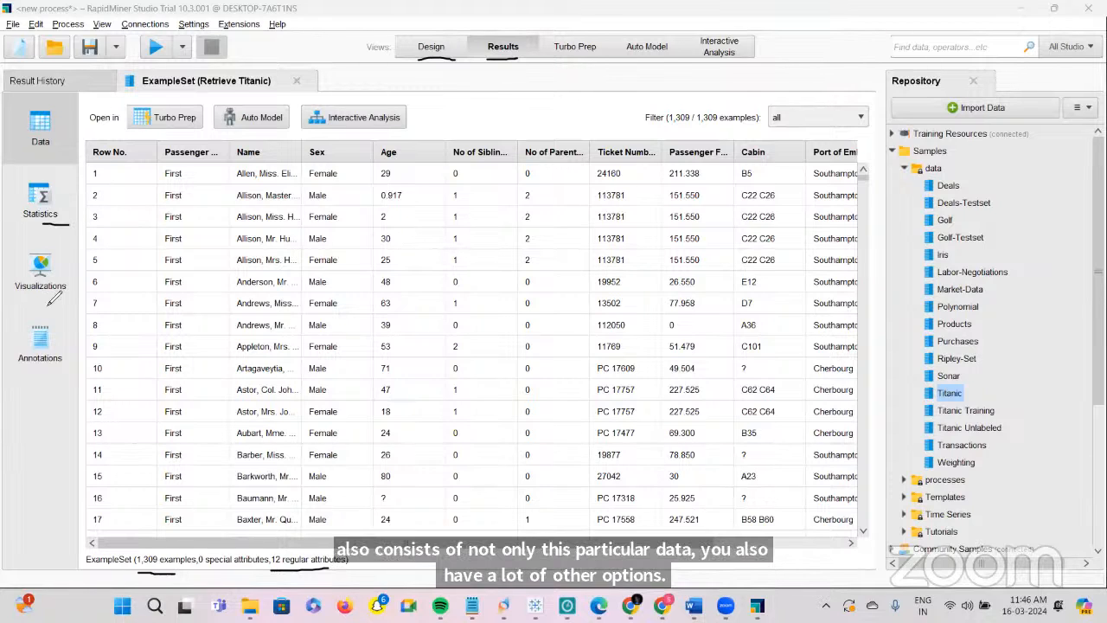
{"action": "left_click_drag", "start_coordinate": [46, 300], "coordinate": [62, 299]}
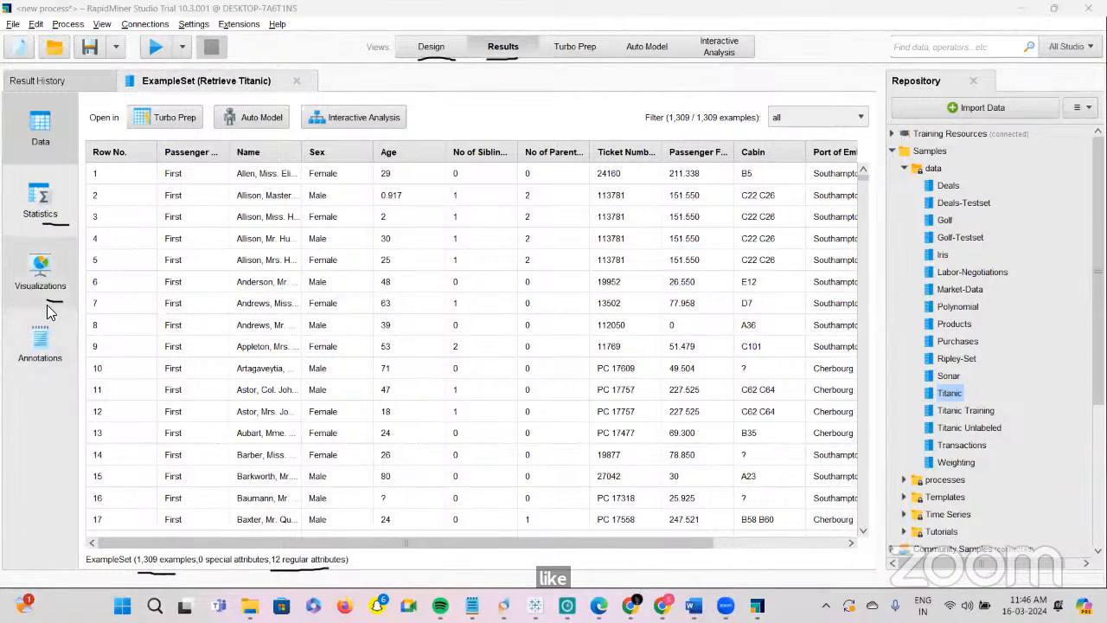
Show the visualizations of the Titanic example set and look through the available chart plot types
{"action": "left_click", "coordinate": [43, 276]}
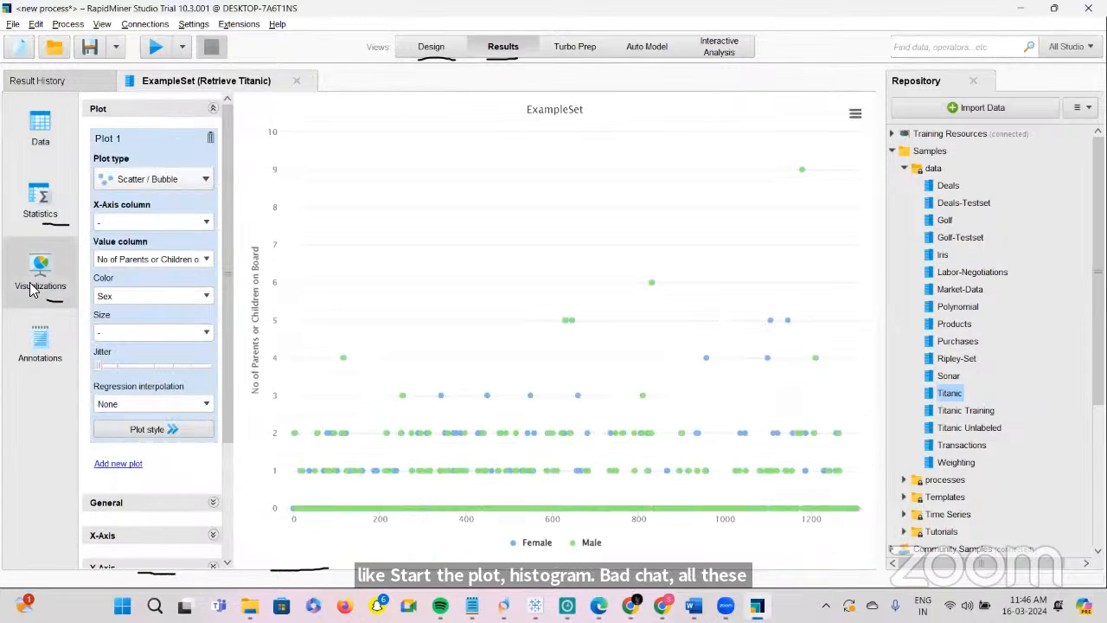
{"action": "left_click", "coordinate": [205, 182]}
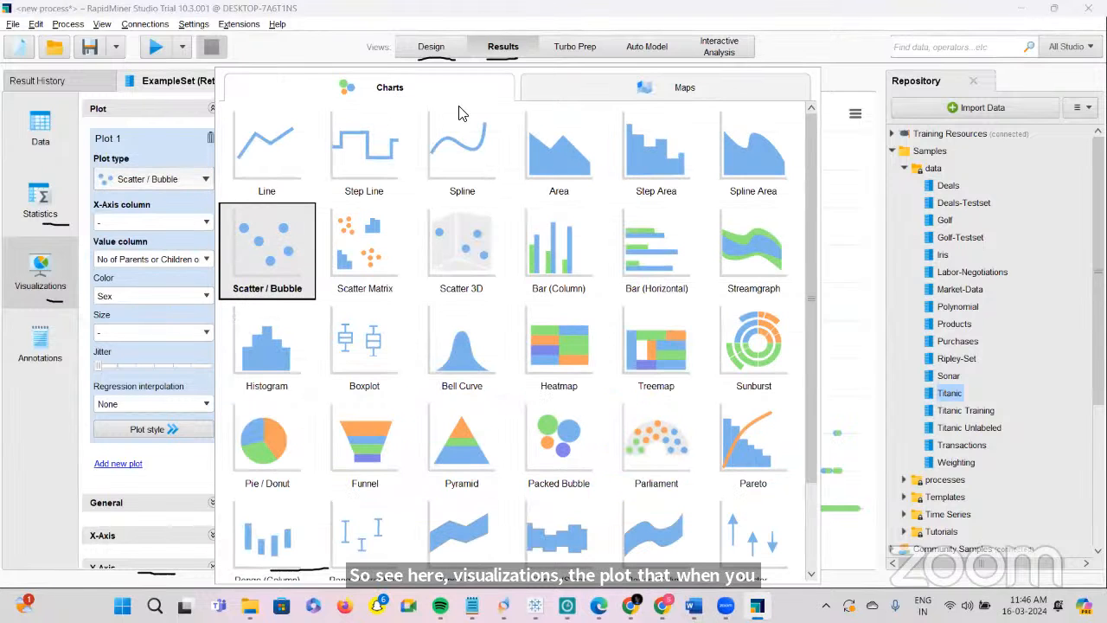
{"action": "scroll", "coordinate": [506, 365], "scroll_direction": "down", "scroll_amount": 2}
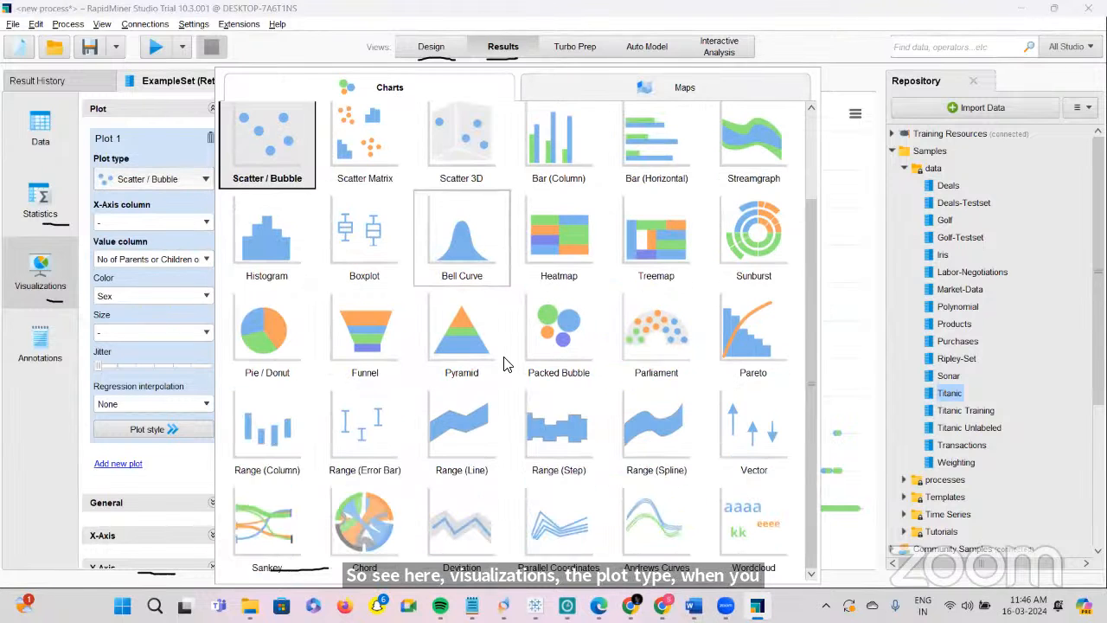
{"action": "scroll", "coordinate": [506, 365], "scroll_direction": "up", "scroll_amount": 2}
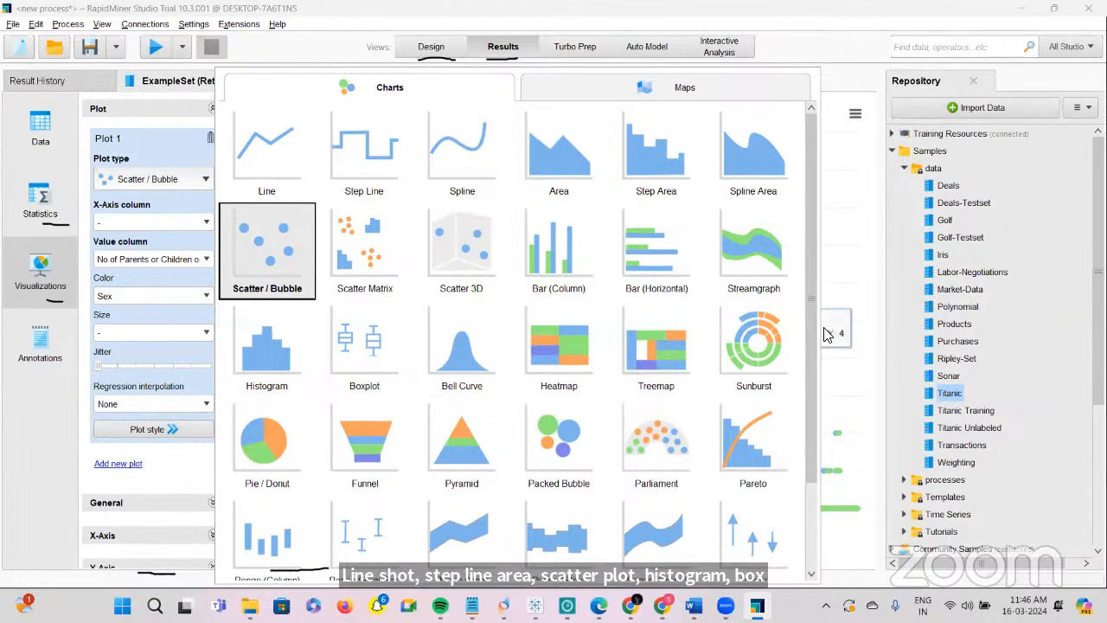
{"action": "scroll", "coordinate": [364, 432], "scroll_direction": "down", "scroll_amount": 2}
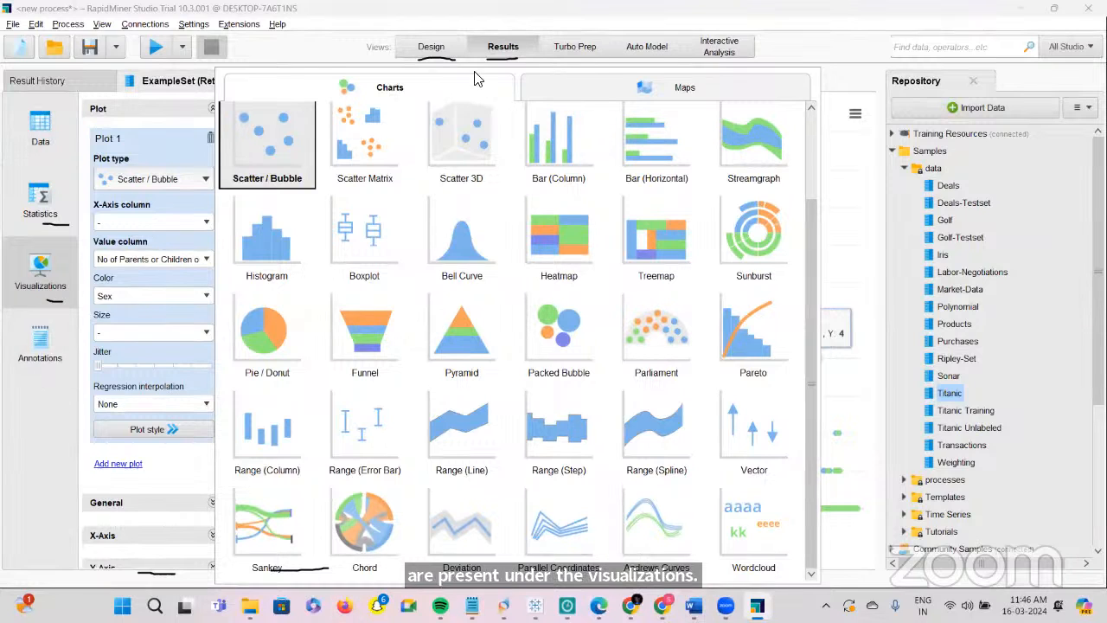
{"action": "left_click", "coordinate": [4, 450]}
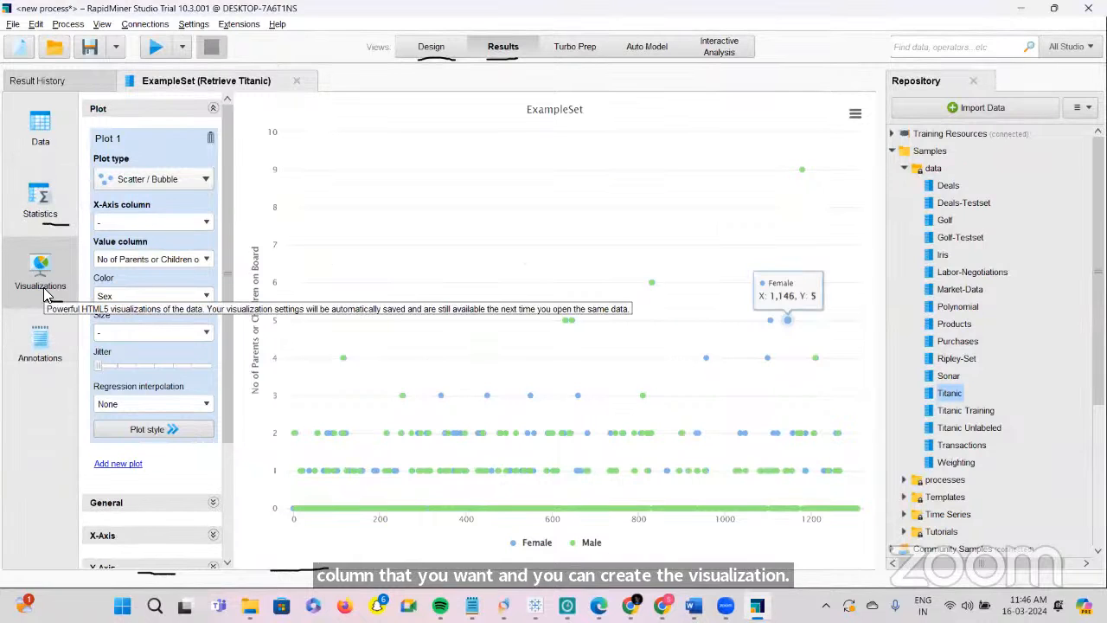
Show the statistics of the Titanic example set and review the data types and summaries of all attributes
{"action": "left_click", "coordinate": [35, 226]}
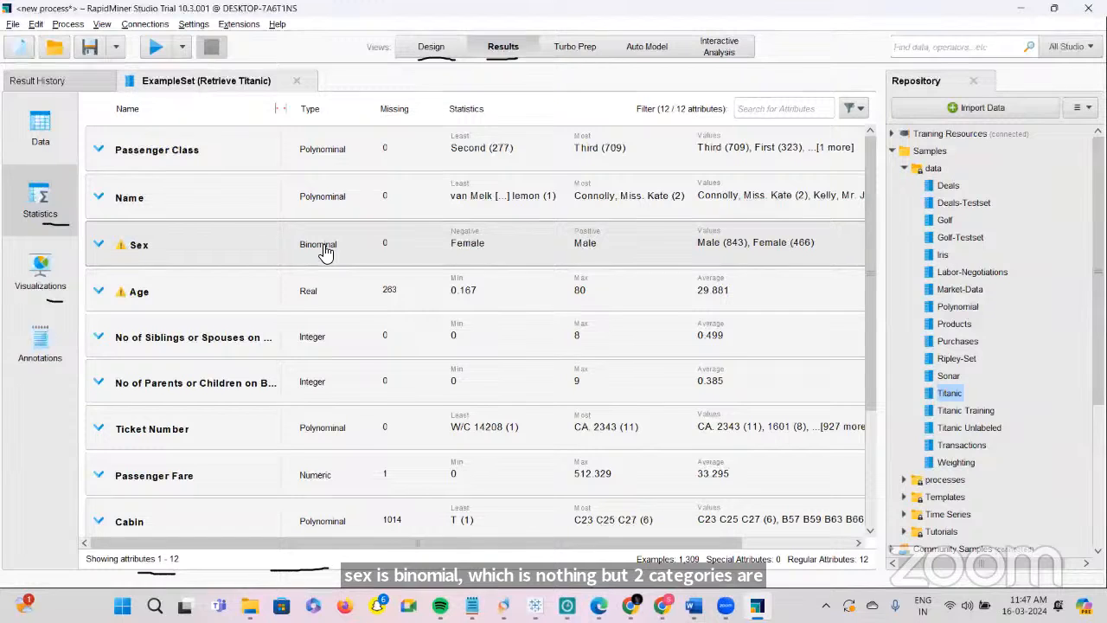
{"action": "scroll", "coordinate": [257, 370], "scroll_direction": "down", "scroll_amount": 1}
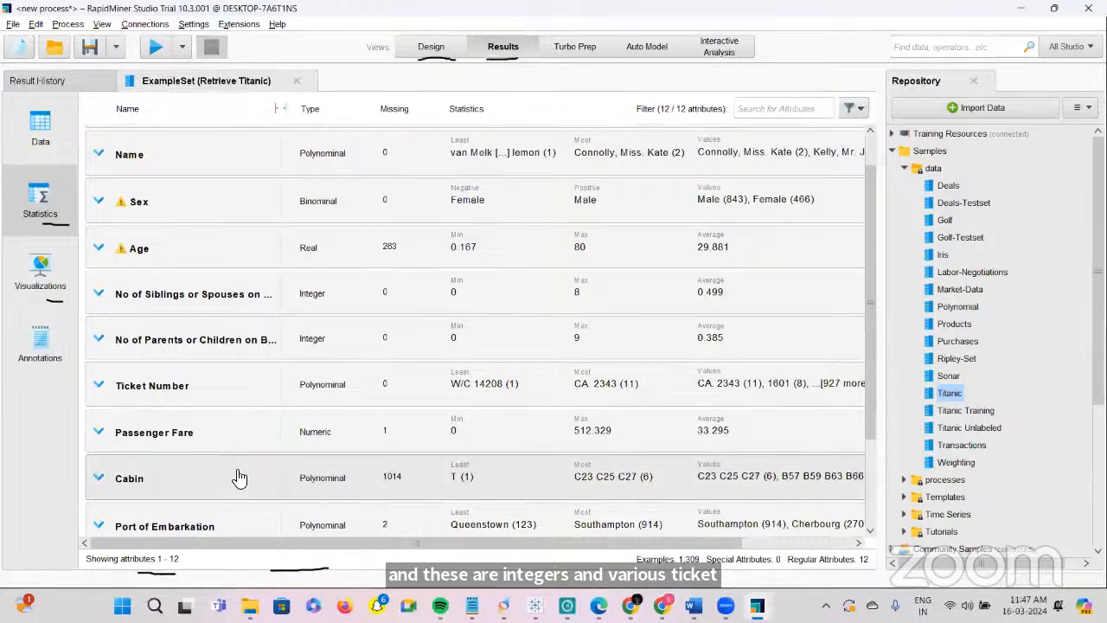
{"action": "scroll", "coordinate": [292, 507], "scroll_direction": "down", "scroll_amount": 1}
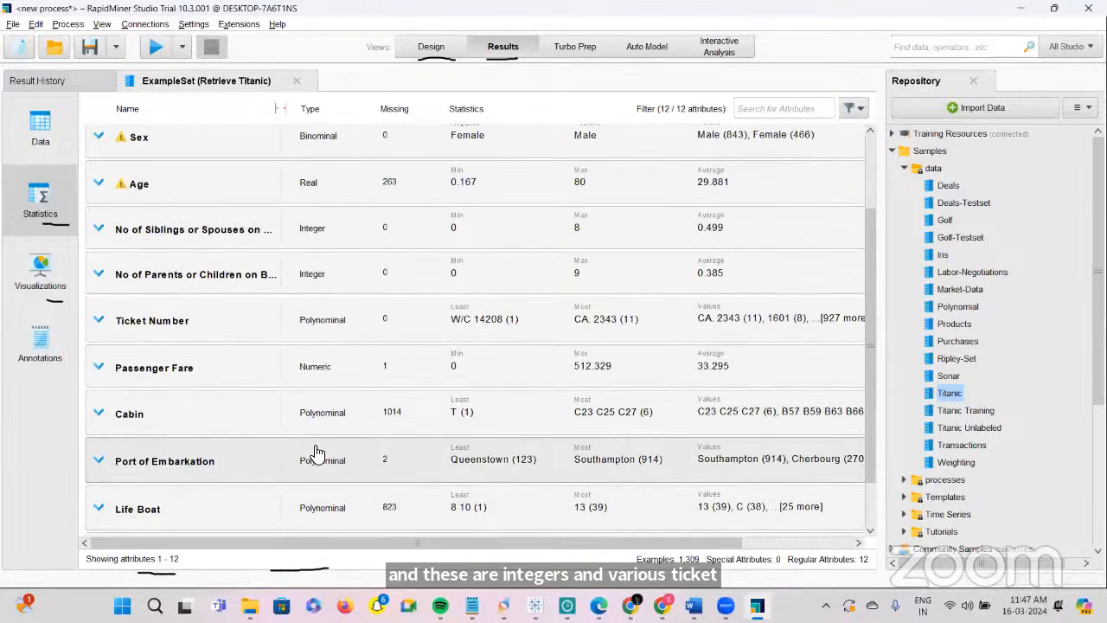
{"action": "scroll", "coordinate": [315, 453], "scroll_direction": "down", "scroll_amount": 1}
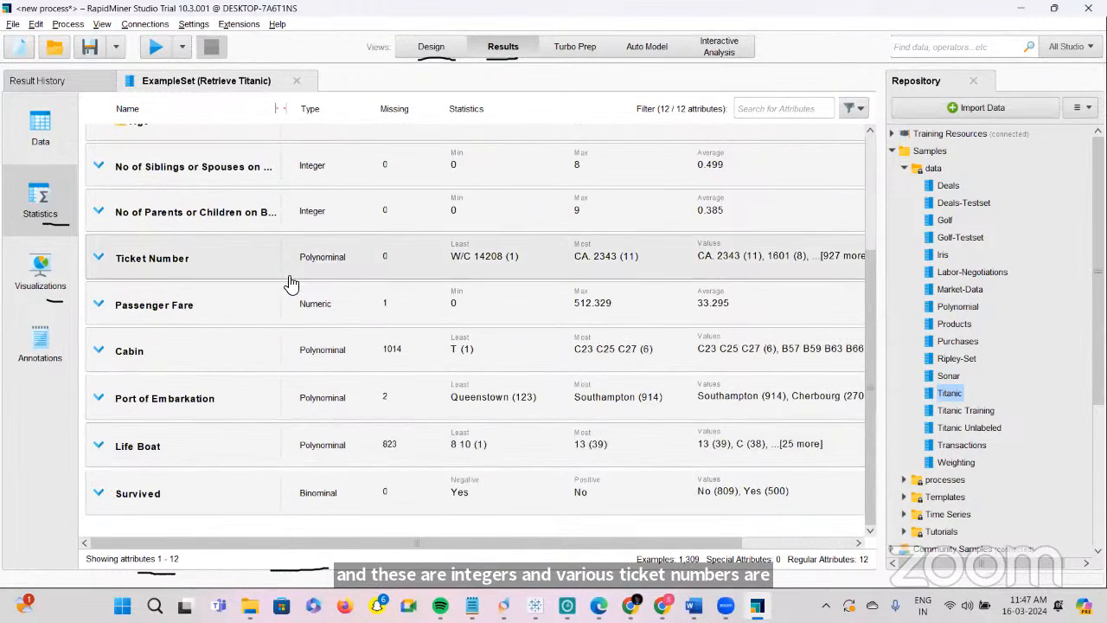
{"action": "scroll", "coordinate": [292, 284], "scroll_direction": "up", "scroll_amount": 4}
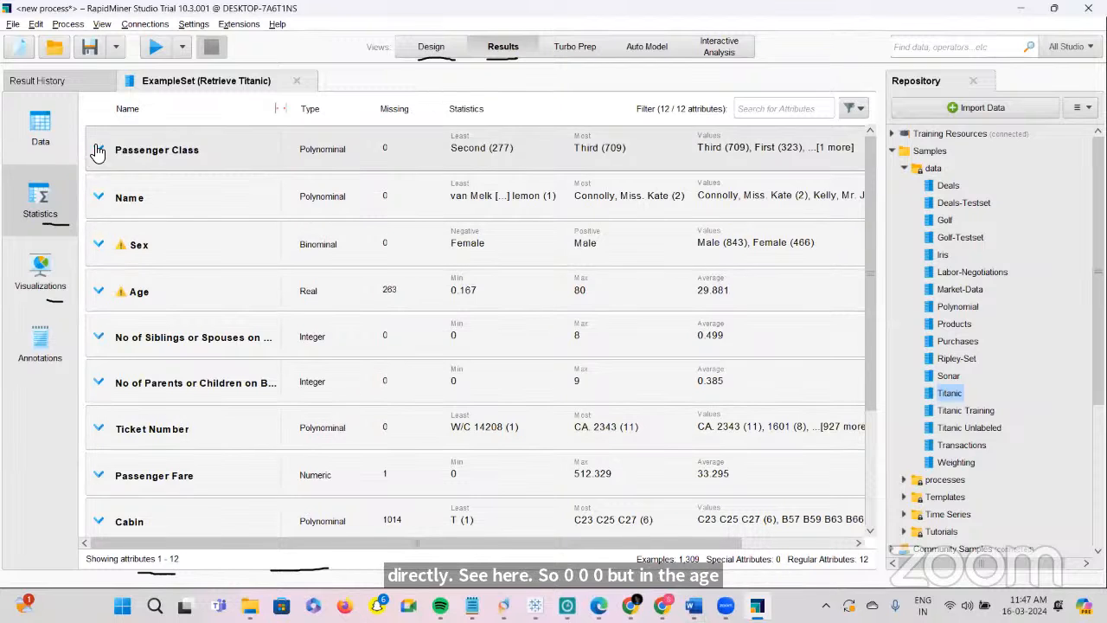
Return to the data table of the Titanic results and check the Age column for missing values
{"action": "left_click", "coordinate": [29, 141]}
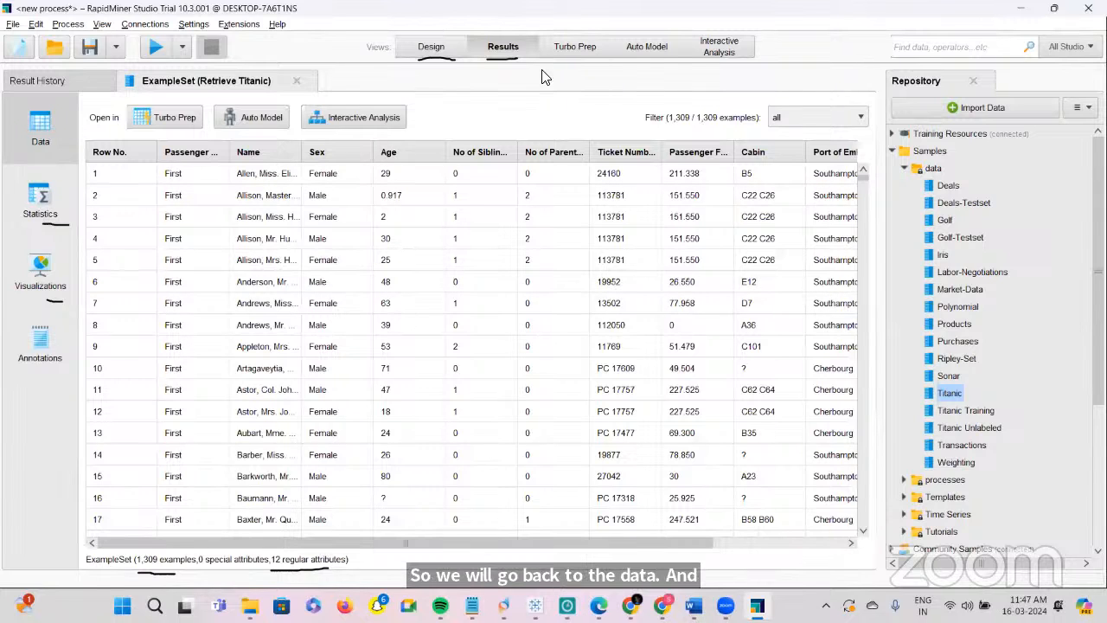
{"action": "left_click", "coordinate": [64, 219]}
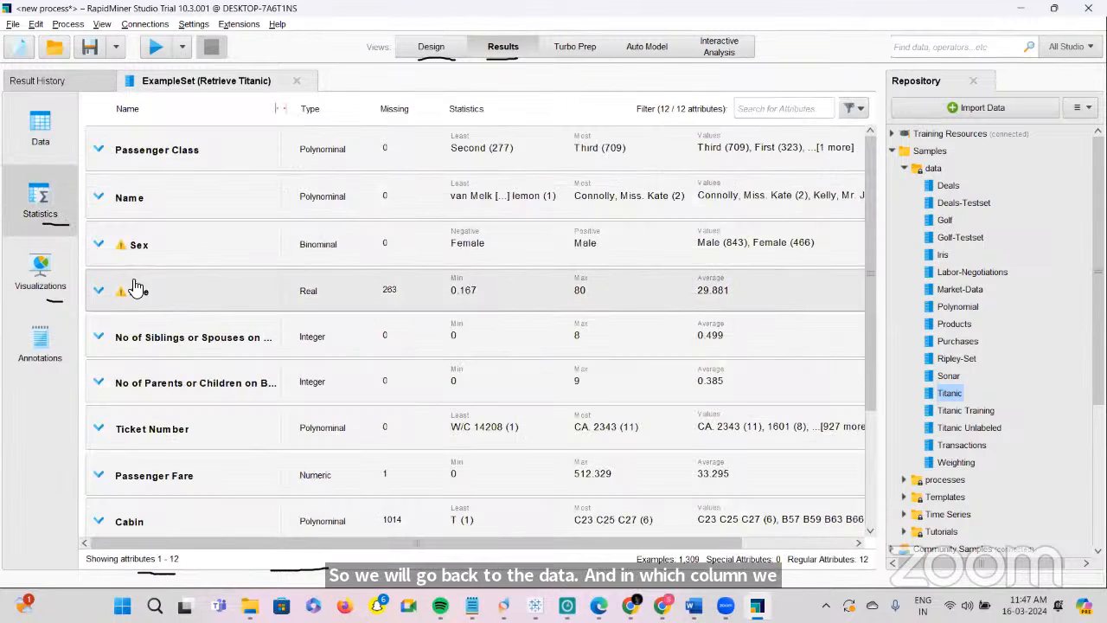
{"action": "left_click", "coordinate": [42, 137]}
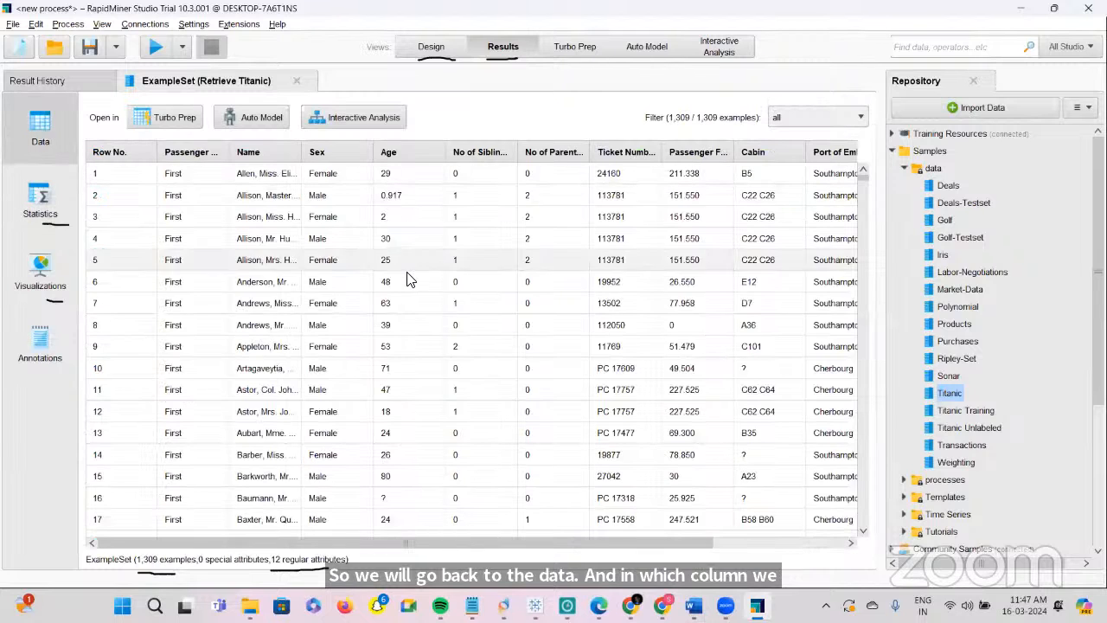
{"action": "scroll", "coordinate": [409, 285], "scroll_direction": "down", "scroll_amount": 2}
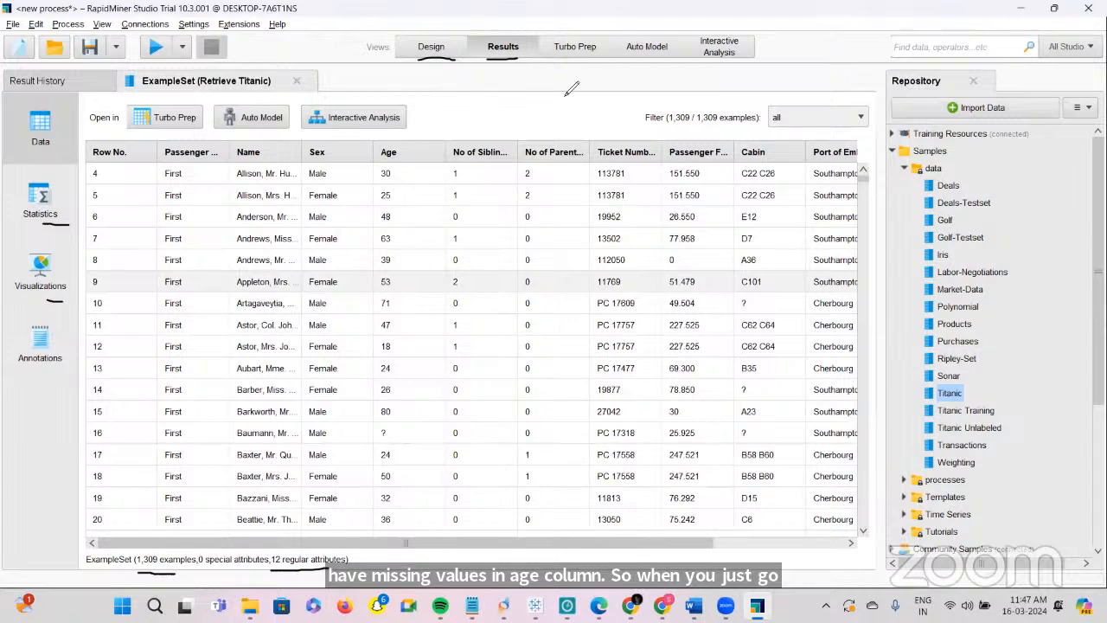
{"action": "mouse_move", "coordinate": [385, 430]}
{"action": "left_mouse_down"}
{"action": "mouse_move", "coordinate": [386, 451]}
{"action": "mouse_move", "coordinate": [382, 429]}
{"action": "left_mouse_up"}
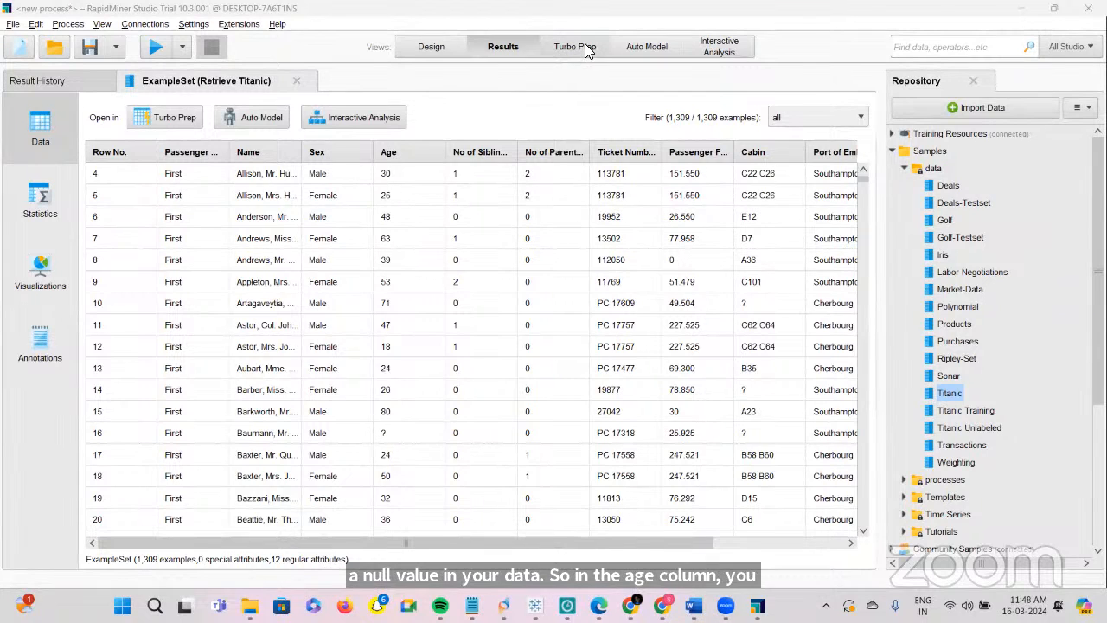
Reopen the Titanic statistics and examine the missing-value counts from Passenger Class through Survived
{"action": "left_click", "coordinate": [53, 204]}
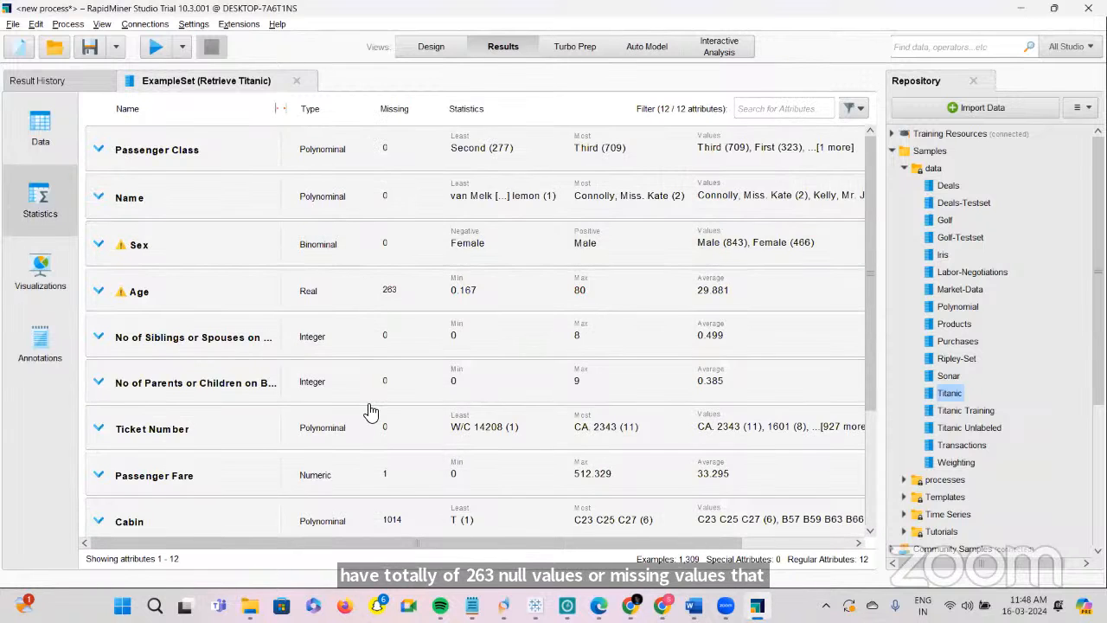
{"action": "scroll", "coordinate": [370, 411], "scroll_direction": "down", "scroll_amount": 2}
{"action": "scroll", "coordinate": [370, 411], "scroll_direction": "down", "scroll_amount": 2}
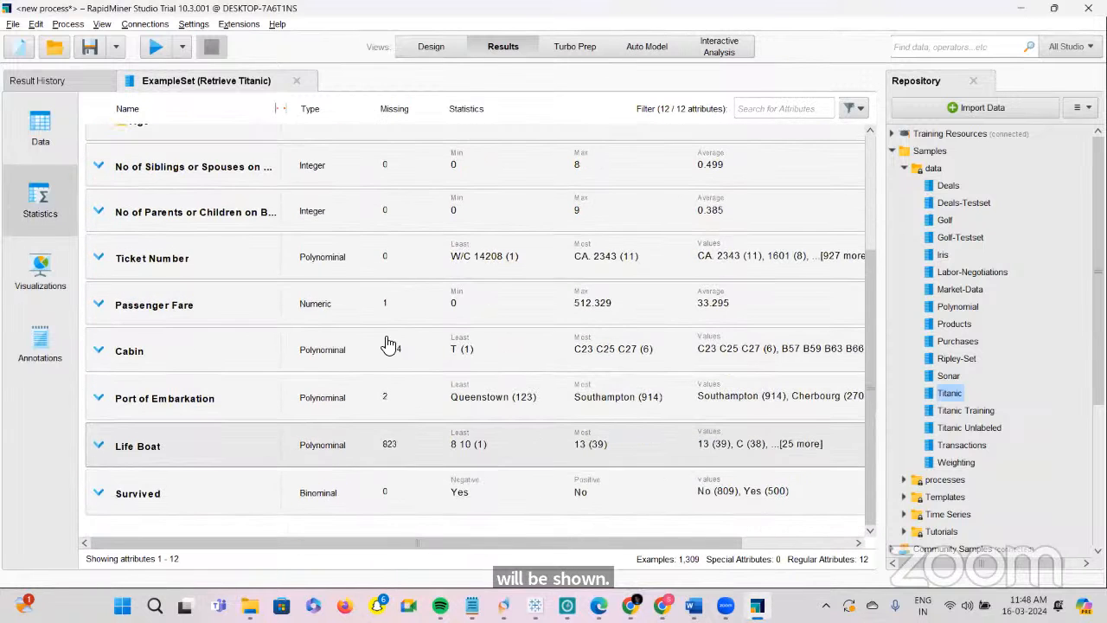
{"action": "scroll", "coordinate": [415, 369], "scroll_direction": "up", "scroll_amount": 4}
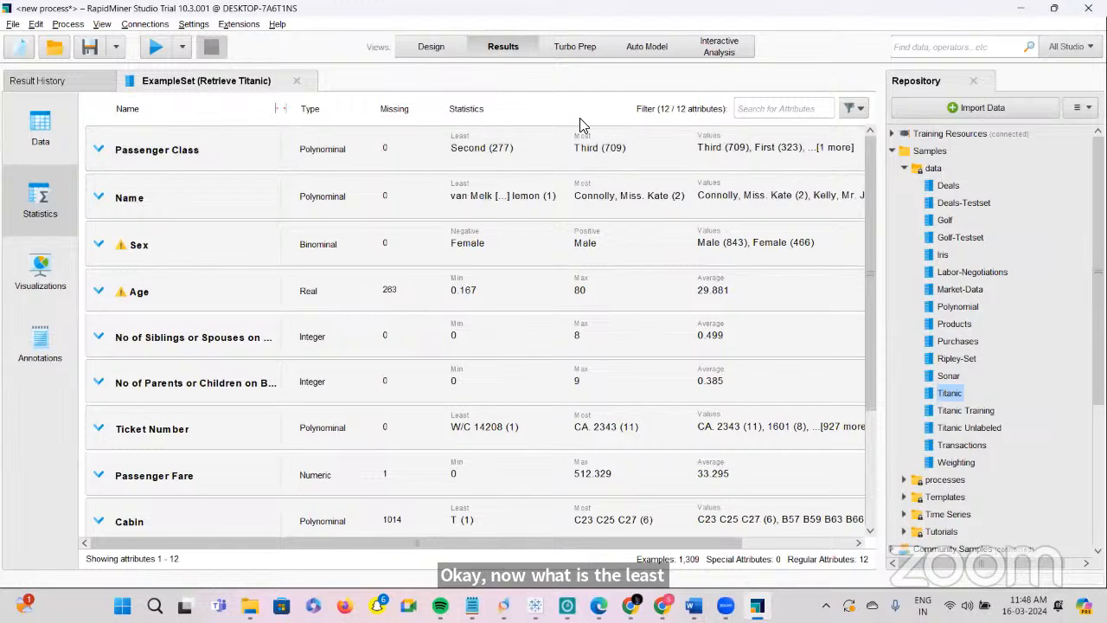
Examine the least, most, average and values statistics of the Titanic attributes, starting with Passenger Class
{"action": "scroll", "coordinate": [648, 175], "scroll_direction": "right", "scroll_amount": 3}
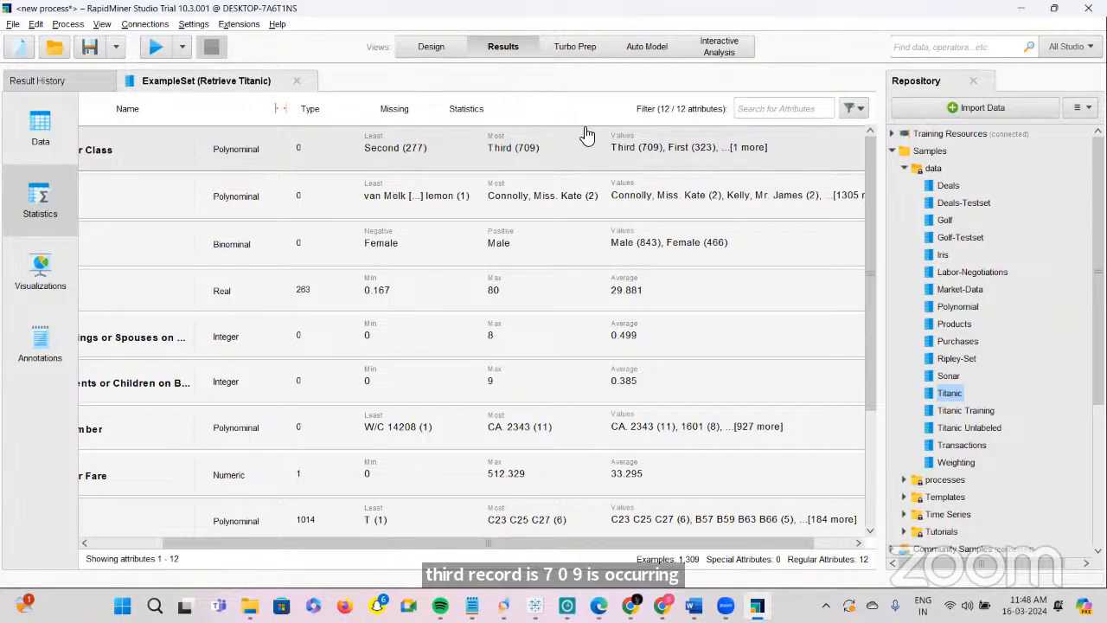
{"action": "scroll", "coordinate": [566, 309], "scroll_direction": "right", "scroll_amount": 2}
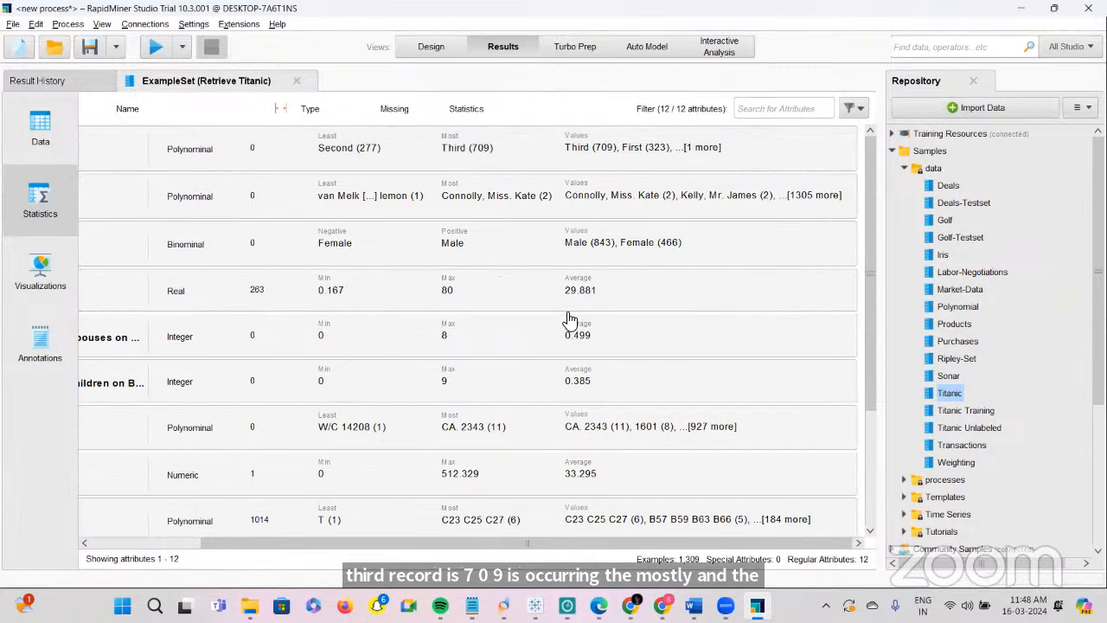
{"action": "scroll", "coordinate": [569, 318], "scroll_direction": "down", "scroll_amount": 4}
{"action": "scroll", "coordinate": [563, 316], "scroll_direction": "up", "scroll_amount": 4}
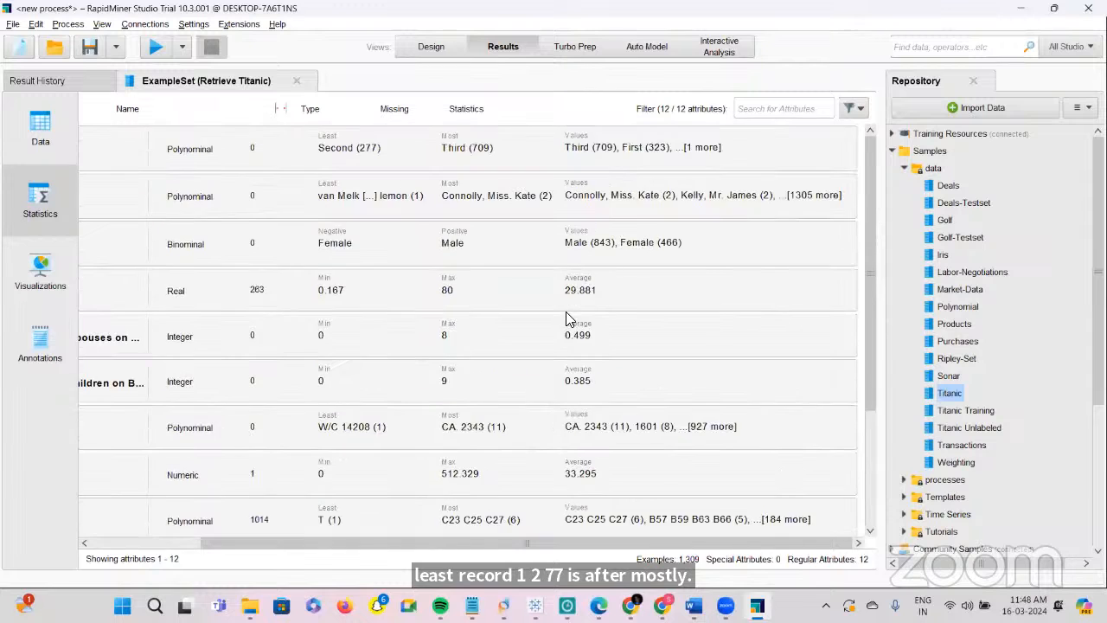
{"action": "scroll", "coordinate": [568, 317], "scroll_direction": "left", "scroll_amount": 2}
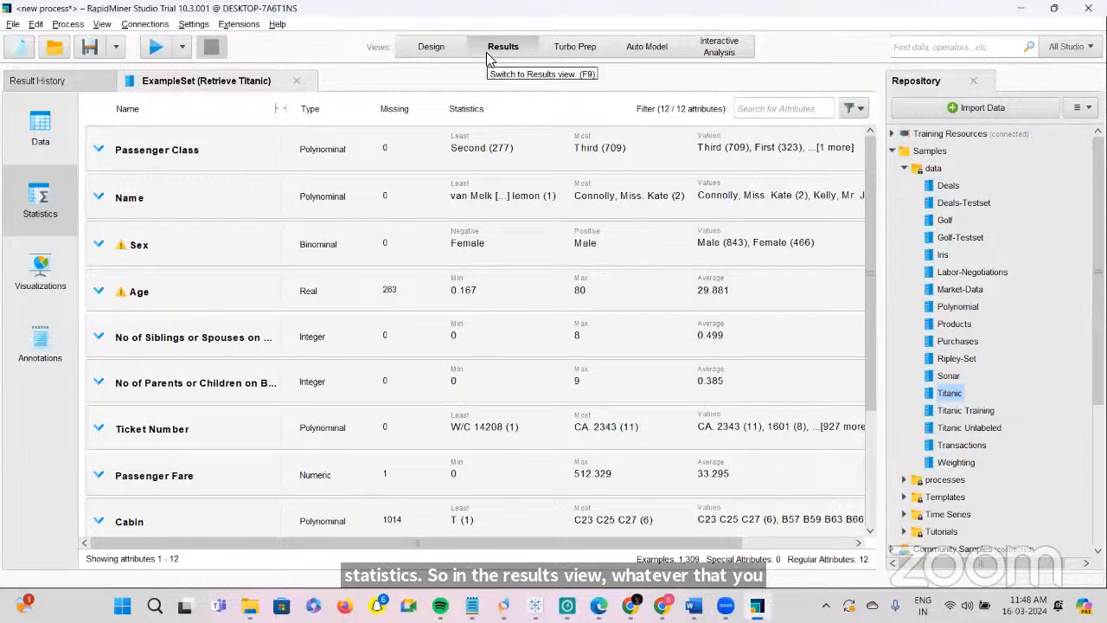
Revisit the data table and the visualizations of the Titanic results, ending on the statistics
{"action": "left_click", "coordinate": [19, 135]}
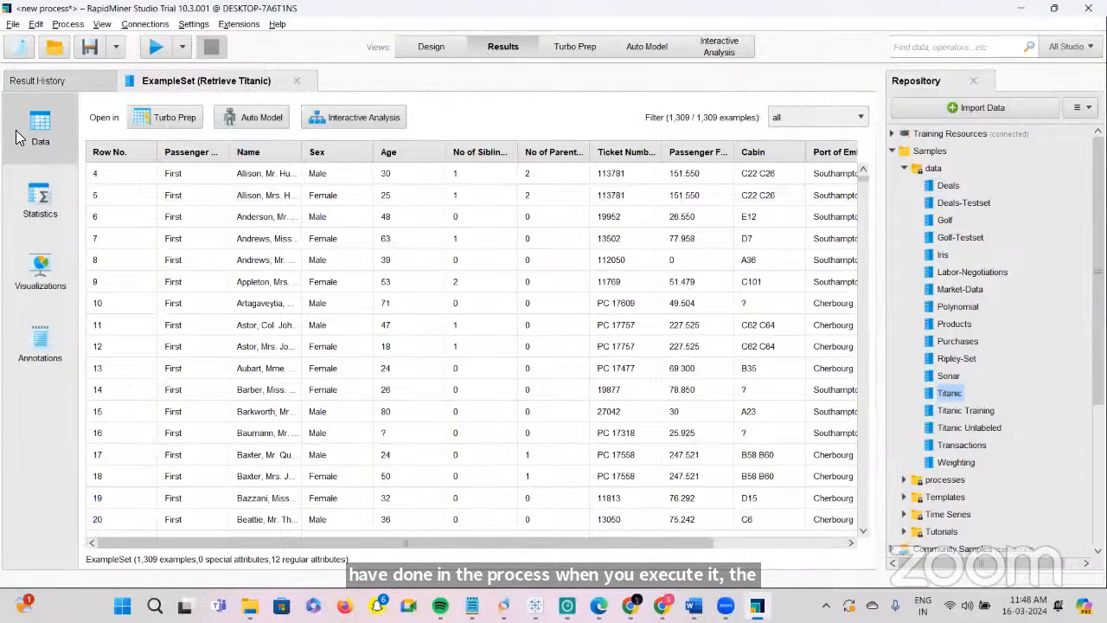
{"action": "left_click", "coordinate": [39, 272]}
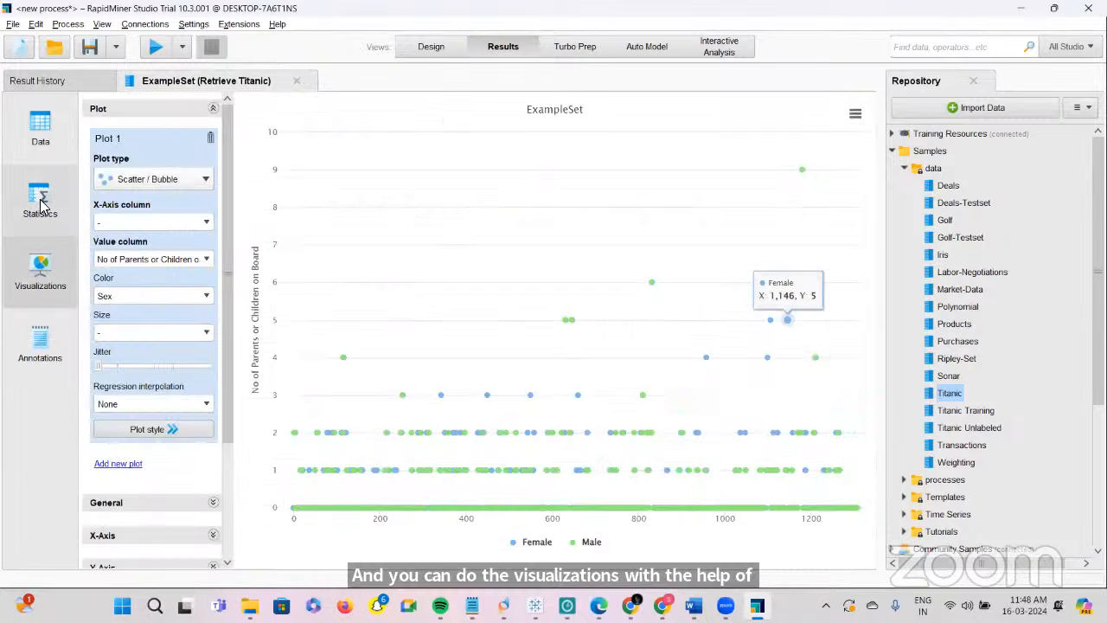
{"action": "left_click", "coordinate": [40, 204]}
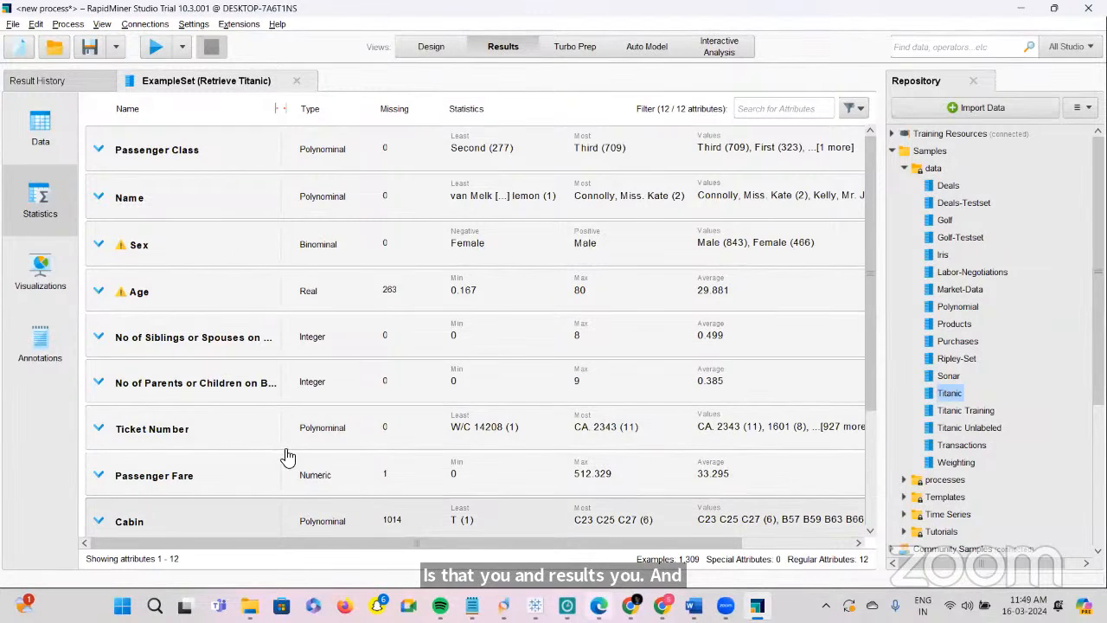
Switch to the RapidMiner Primer course in the browser and go back to the GUI slide describing the four views
{"action": "key", "text": "alt+Tab"}
{"action": "left_click", "coordinate": [286, 448]}
{"action": "left_click", "coordinate": [287, 448]}
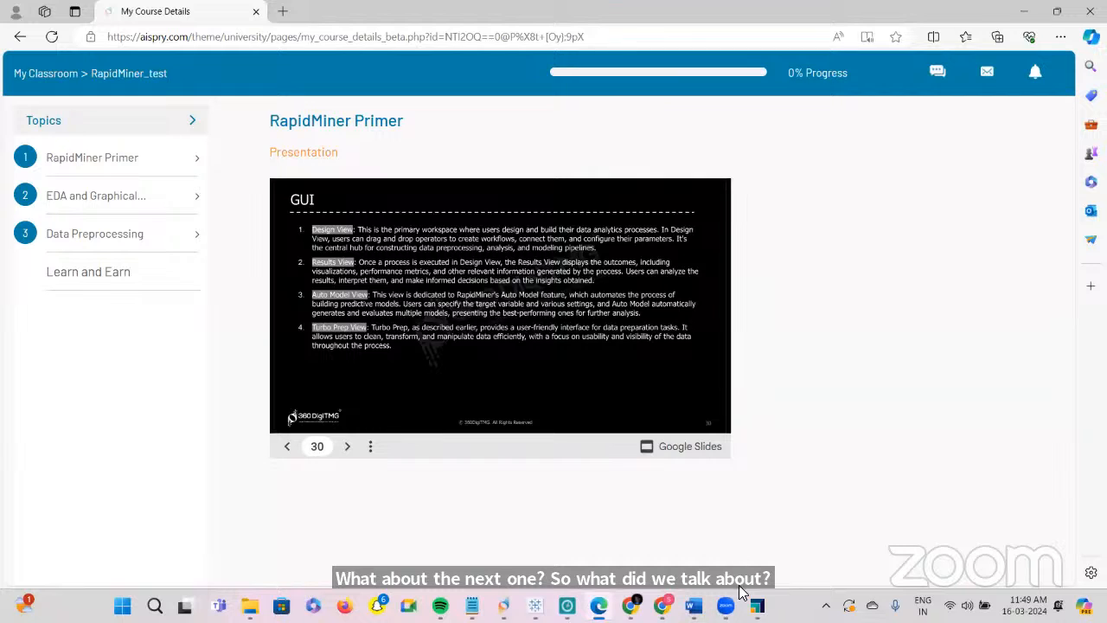
{"action": "left_click", "coordinate": [751, 532]}
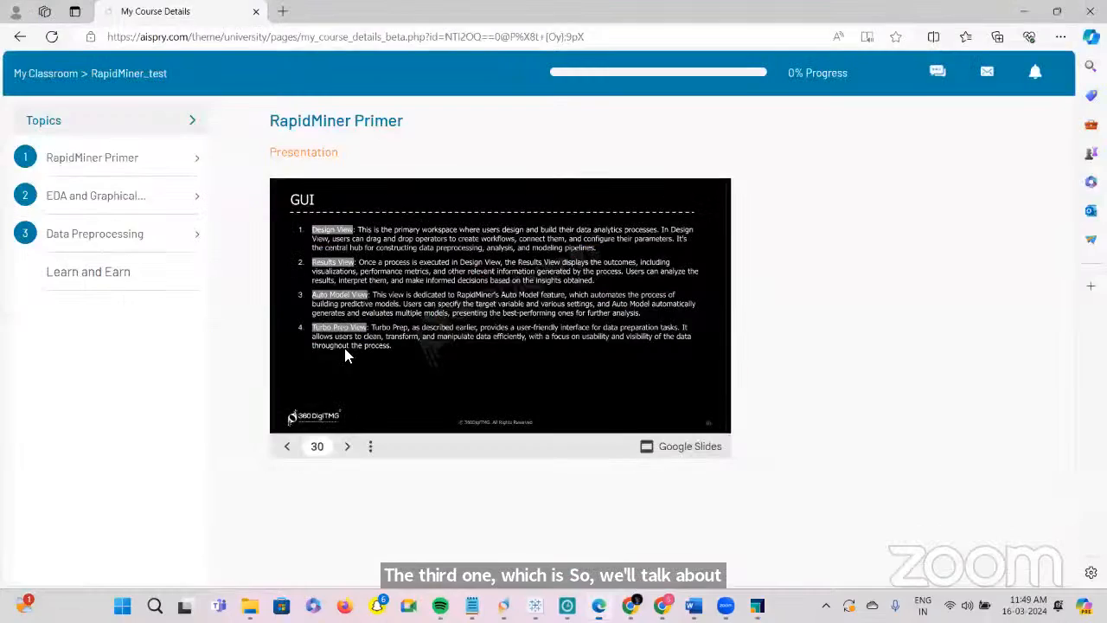
{"action": "left_click", "coordinate": [599, 605]}
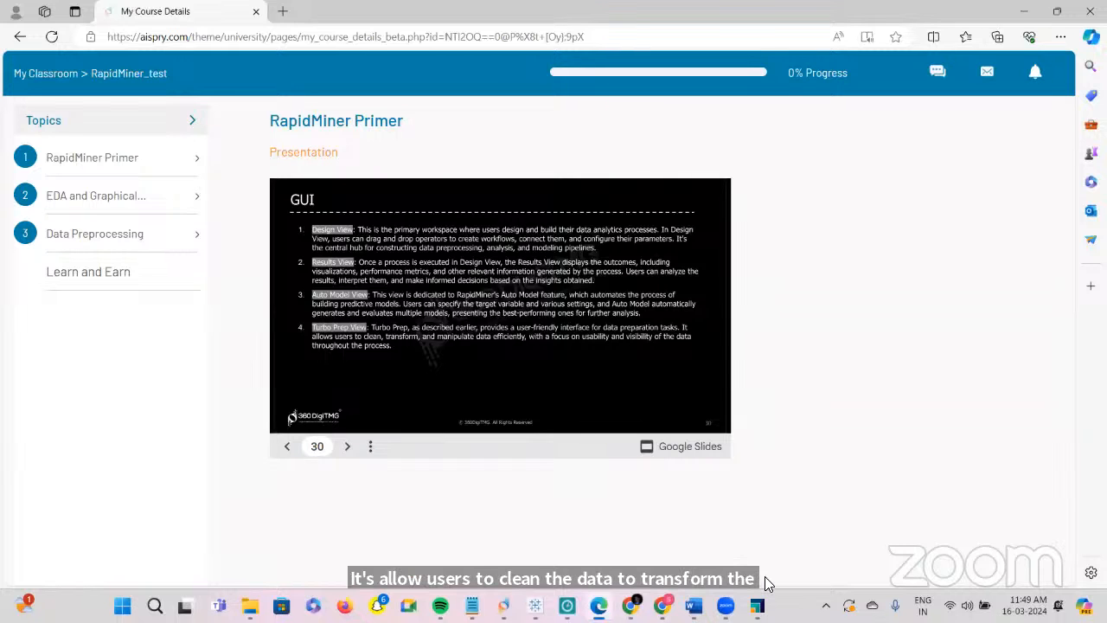
Switch back to RapidMiner Studio and show the Turbo Prep view
{"action": "left_click", "coordinate": [757, 606]}
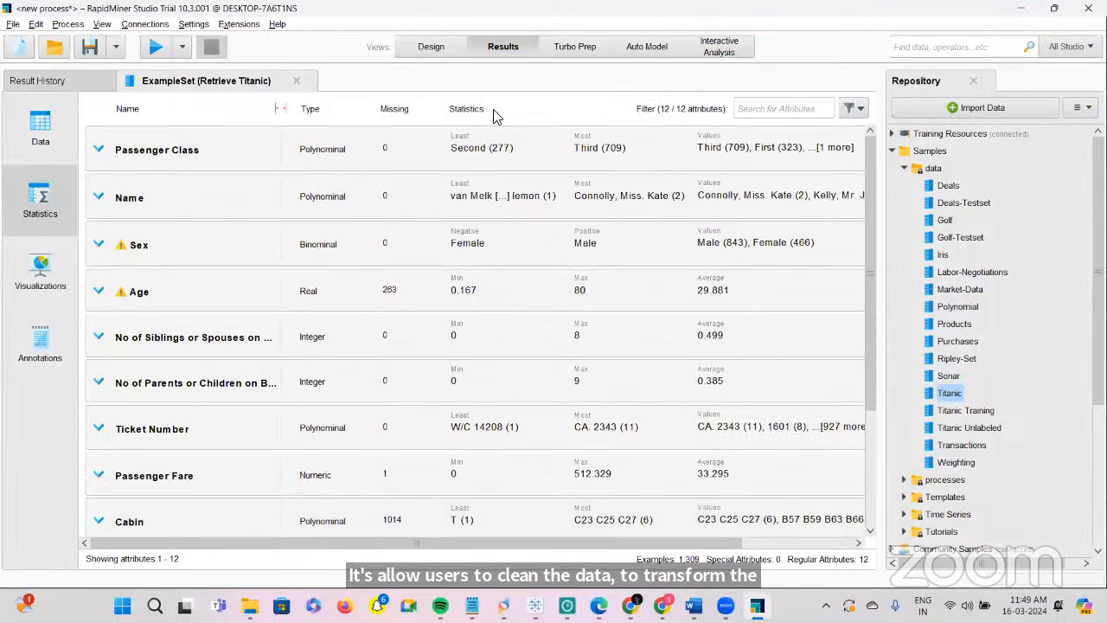
{"action": "left_click", "coordinate": [564, 48]}
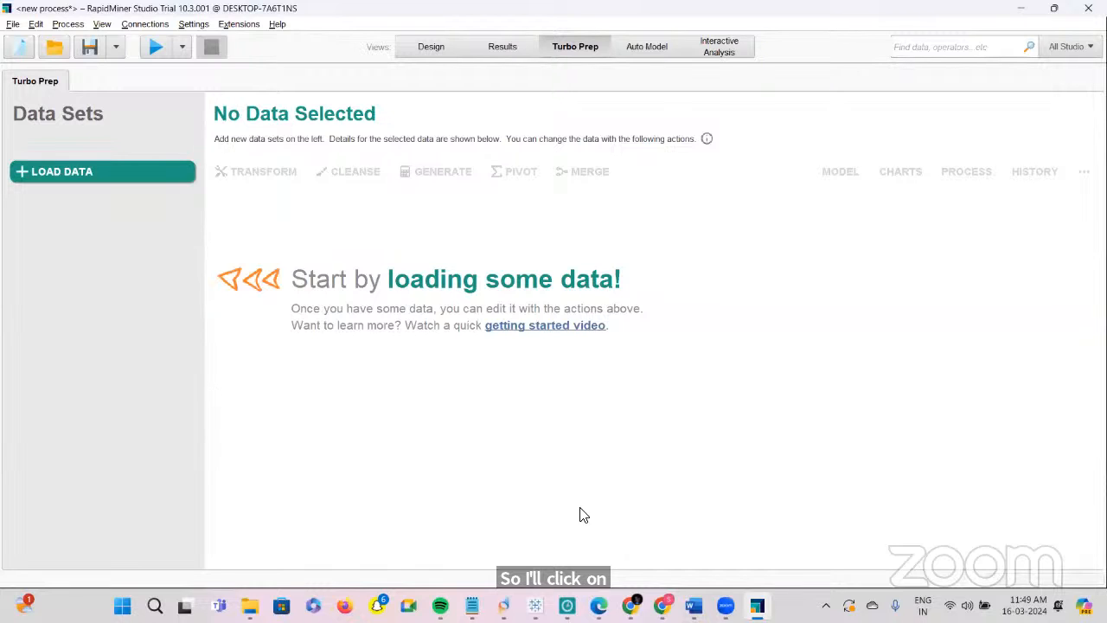
{"action": "mouse_move", "coordinate": [599, 605]}
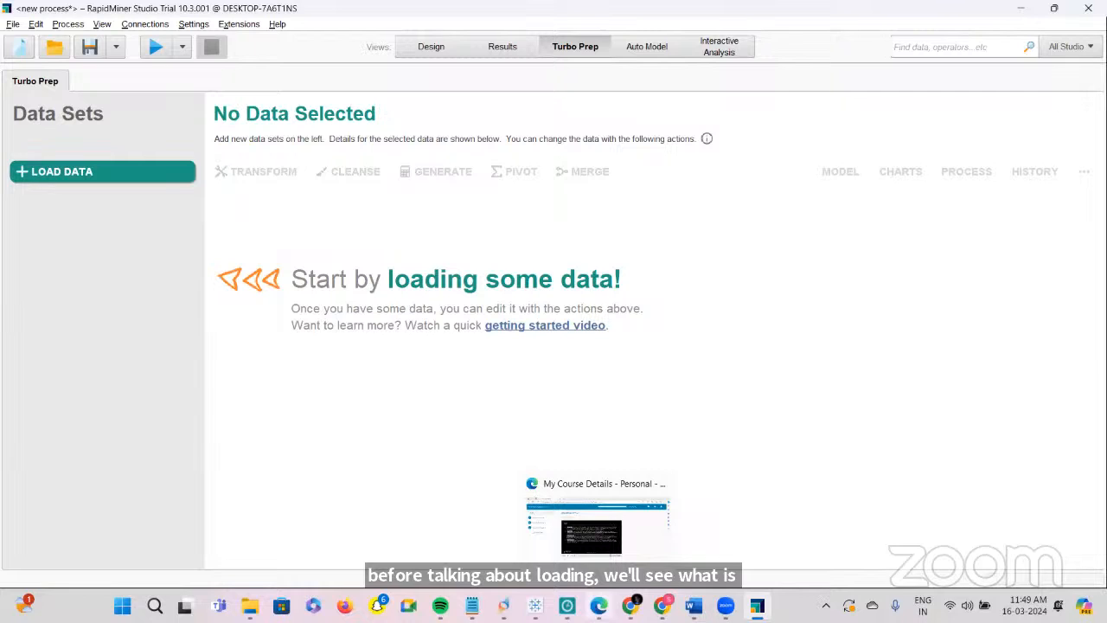
Return to the Design view and look through the built-in sample datasets in the repository
{"action": "left_click", "coordinate": [432, 47]}
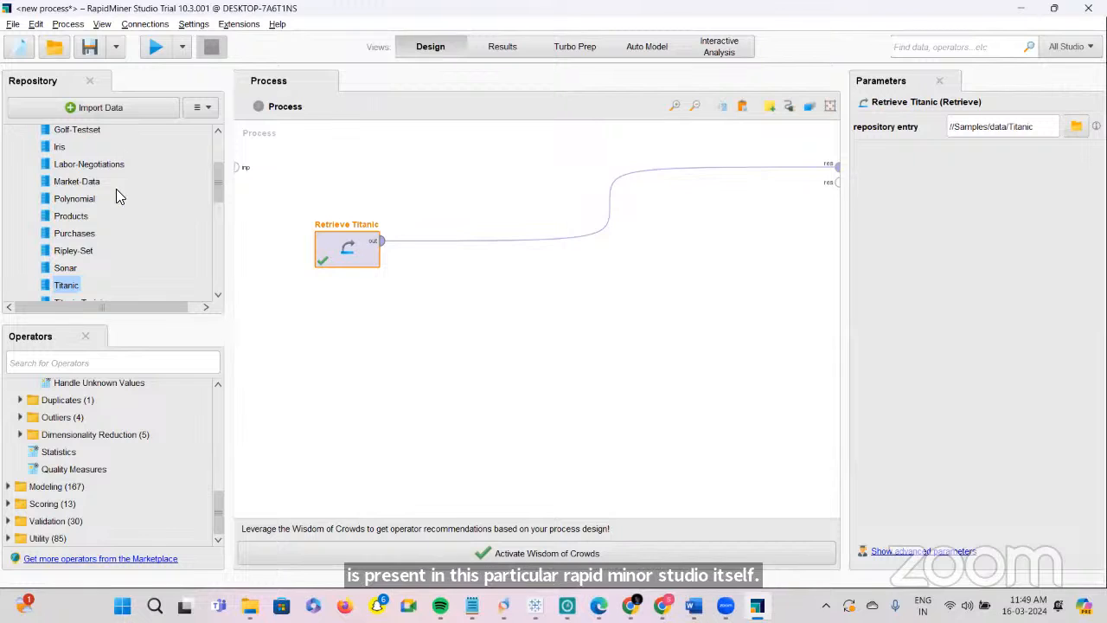
{"action": "scroll", "coordinate": [116, 189], "scroll_direction": "up", "scroll_amount": 3}
{"action": "scroll", "coordinate": [101, 248], "scroll_direction": "down", "scroll_amount": 8}
{"action": "scroll", "coordinate": [100, 251], "scroll_direction": "up", "scroll_amount": 5}
{"action": "scroll", "coordinate": [101, 256], "scroll_direction": "up", "scroll_amount": 3}
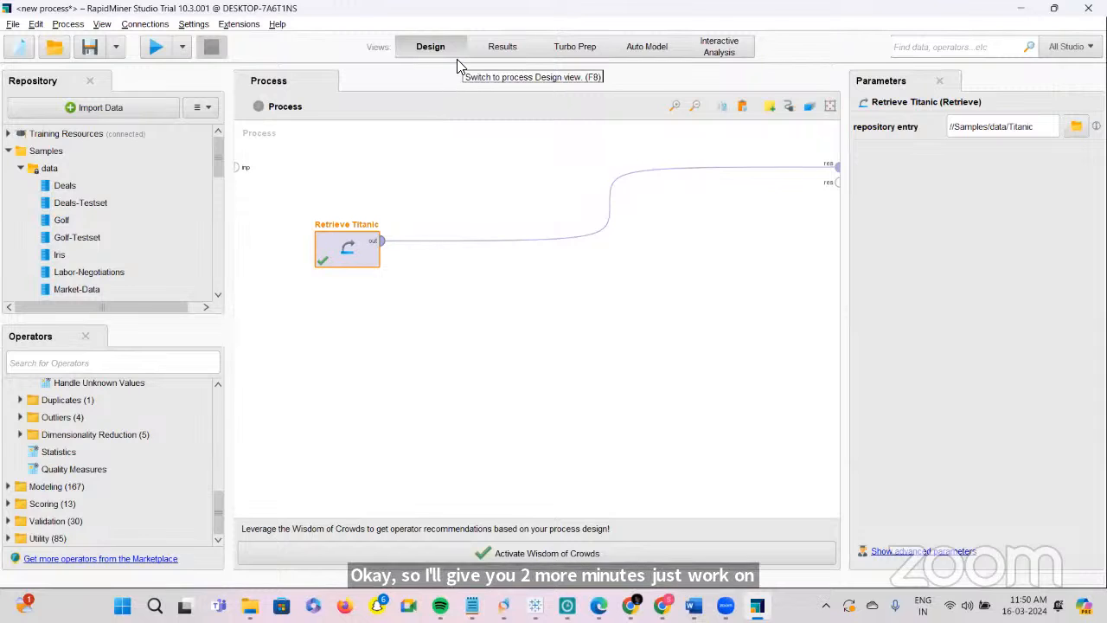
Switch to the course presentation in the browser and go to the Data in RapidMiner slide
{"action": "mouse_move", "coordinate": [599, 605]}
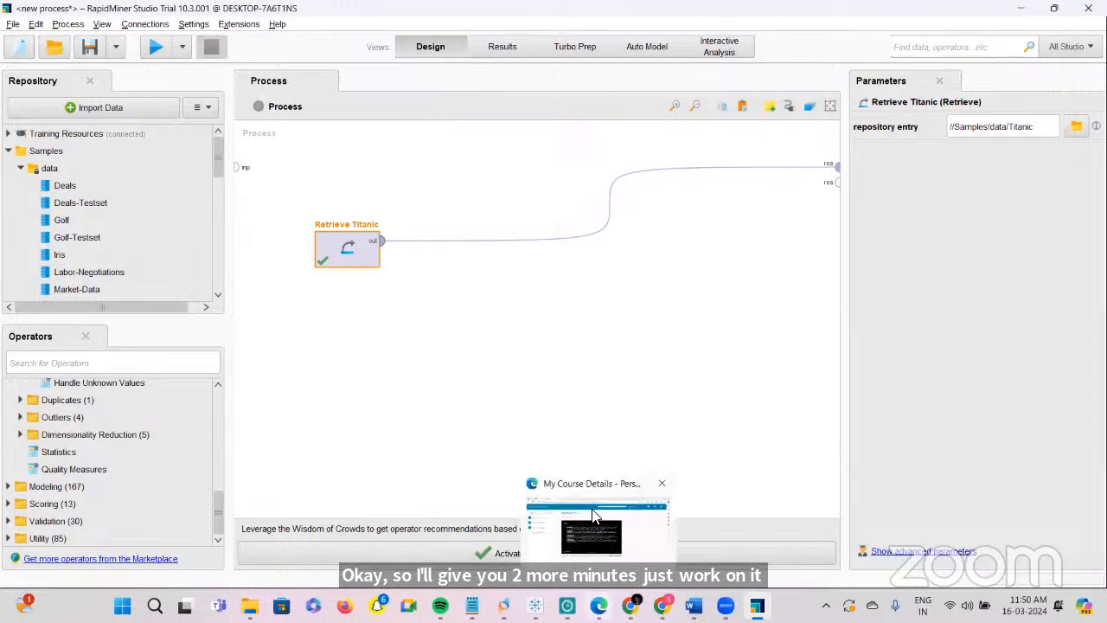
{"action": "left_click", "coordinate": [595, 515]}
{"action": "left_click", "coordinate": [348, 448]}
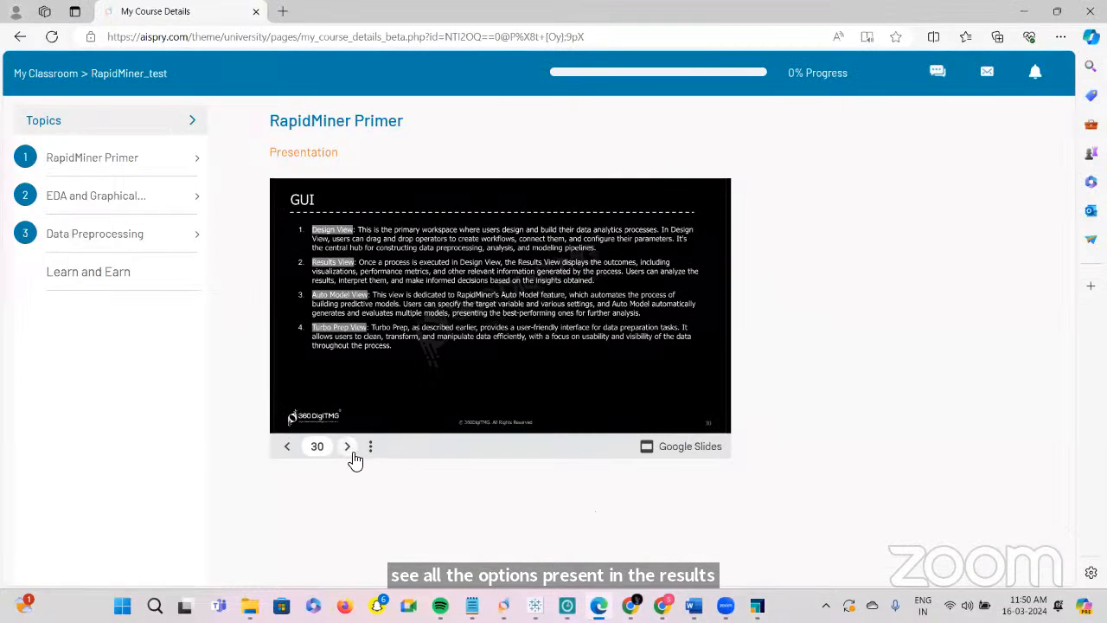
{"action": "left_click", "coordinate": [349, 448]}
{"action": "left_click", "coordinate": [348, 448]}
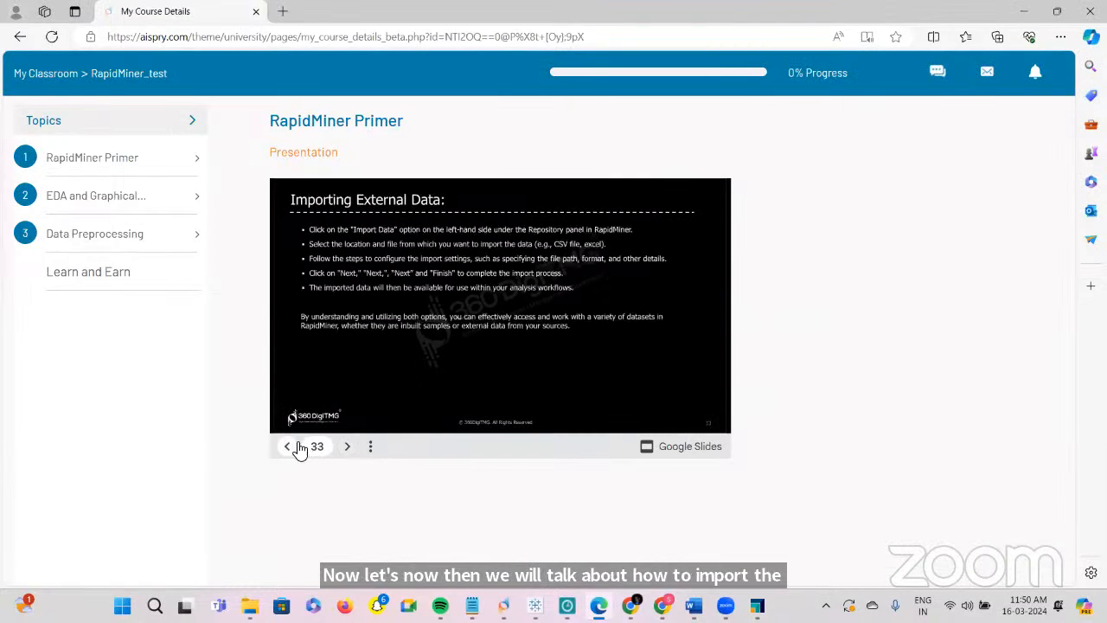
{"action": "left_click", "coordinate": [289, 447]}
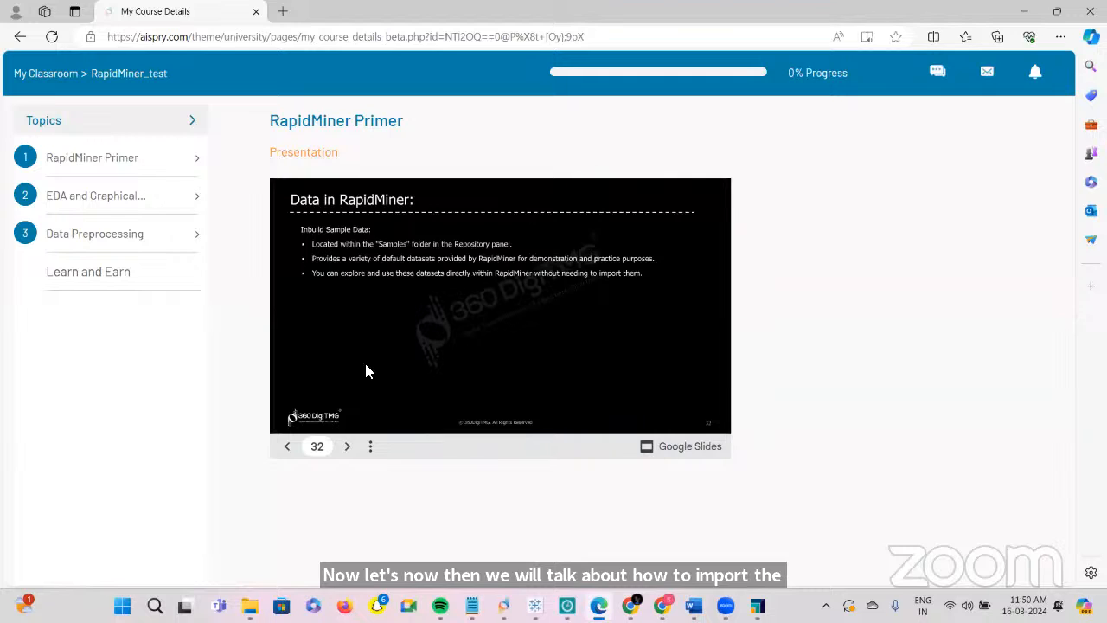
Show the Importing External Data slide in full screen
{"action": "left_click", "coordinate": [349, 447]}
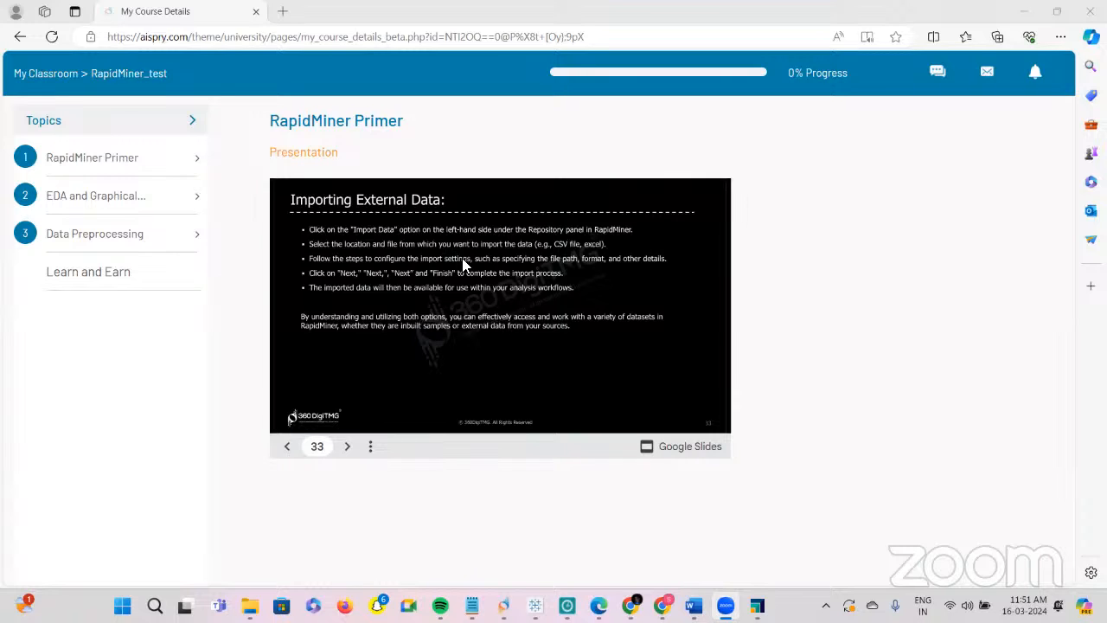
{"action": "left_click", "coordinate": [371, 445]}
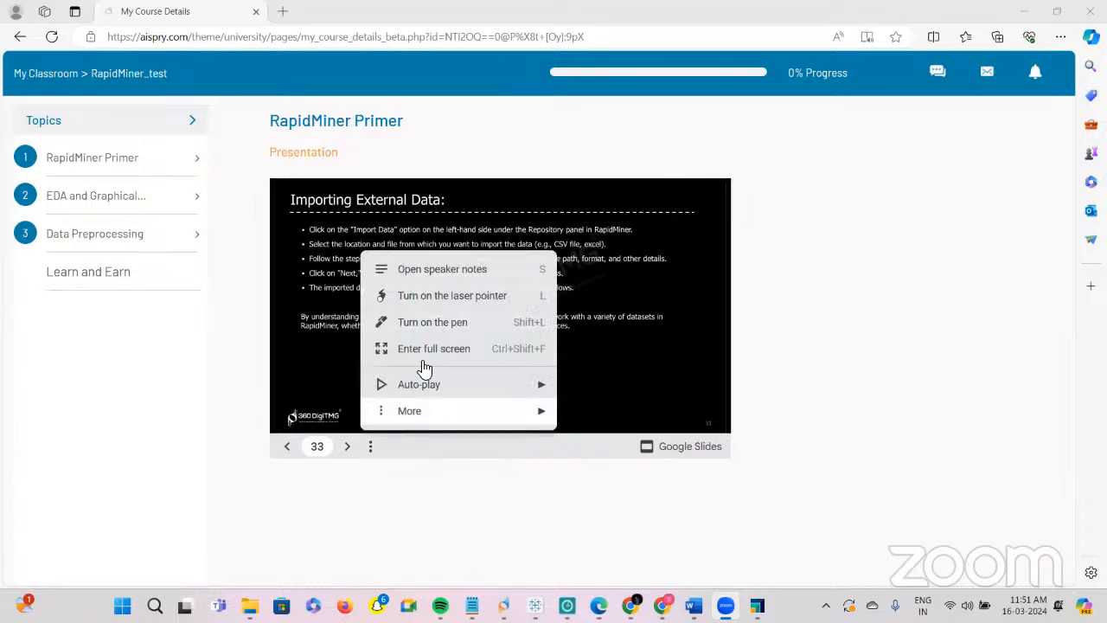
{"action": "left_click", "coordinate": [424, 355]}
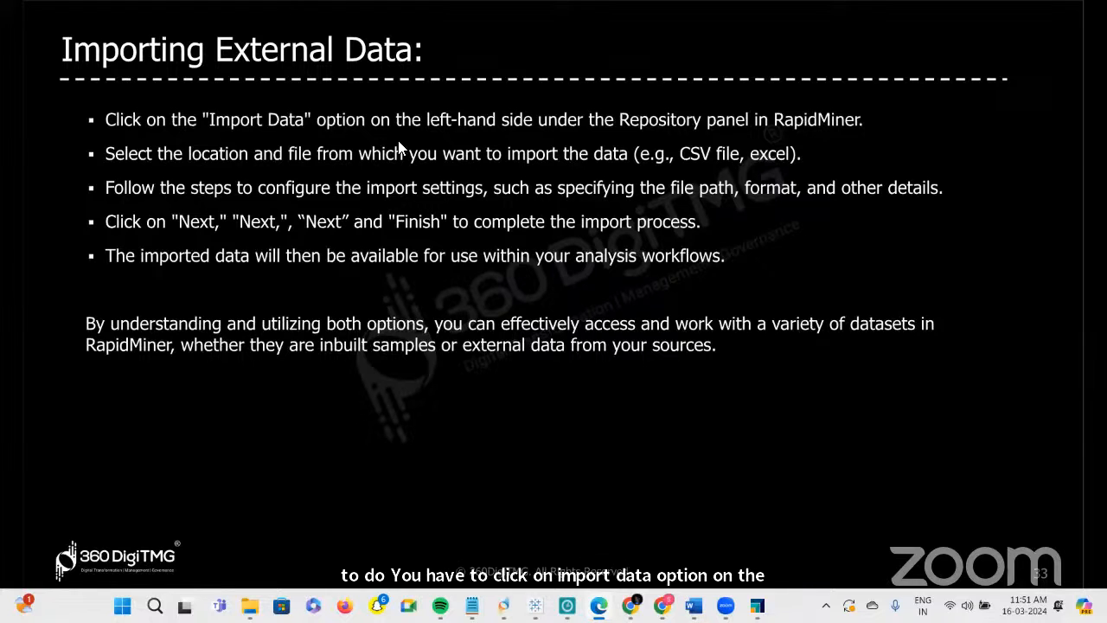
Switch back to RapidMiner Studio and start a data import from My Computer with Documents as the location
{"action": "key", "text": "alt+Tab"}
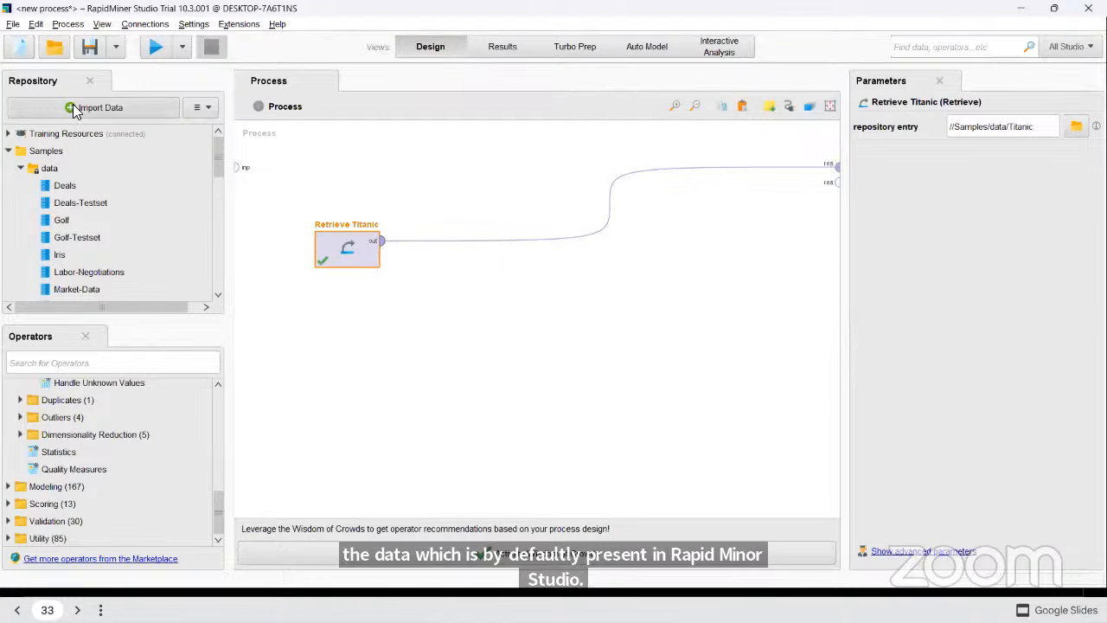
{"action": "left_click", "coordinate": [109, 109]}
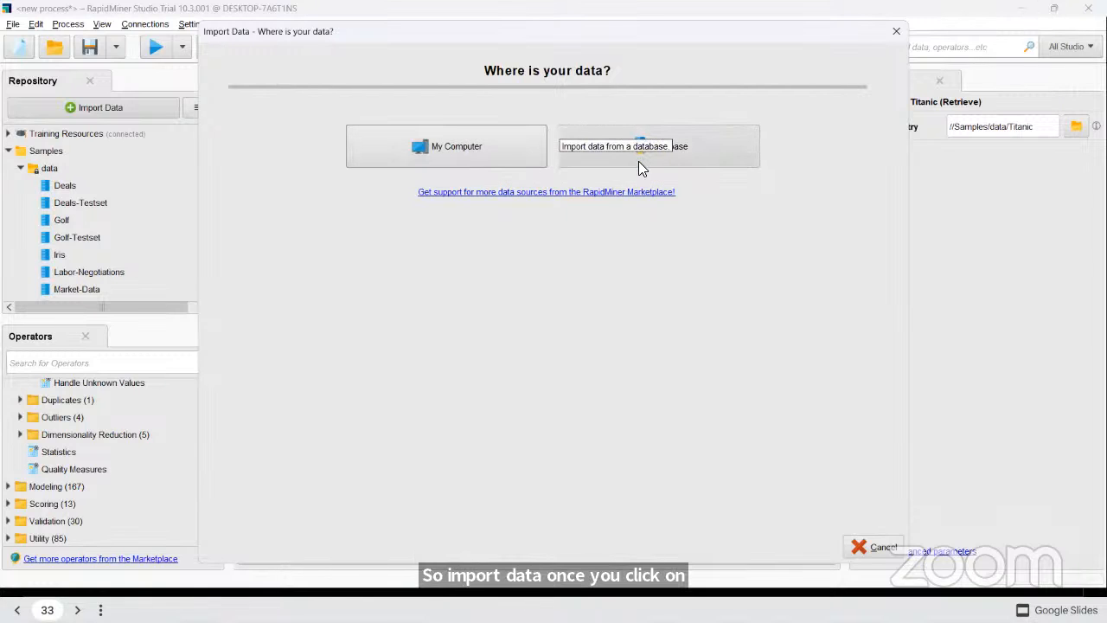
{"action": "left_click", "coordinate": [410, 144]}
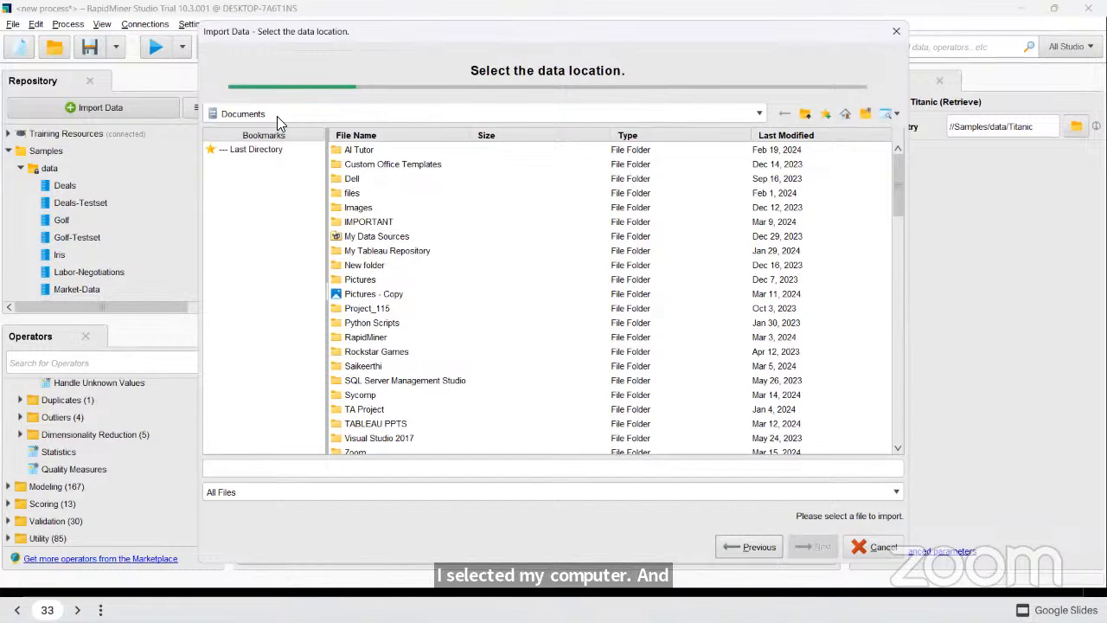
{"action": "left_click", "coordinate": [369, 113]}
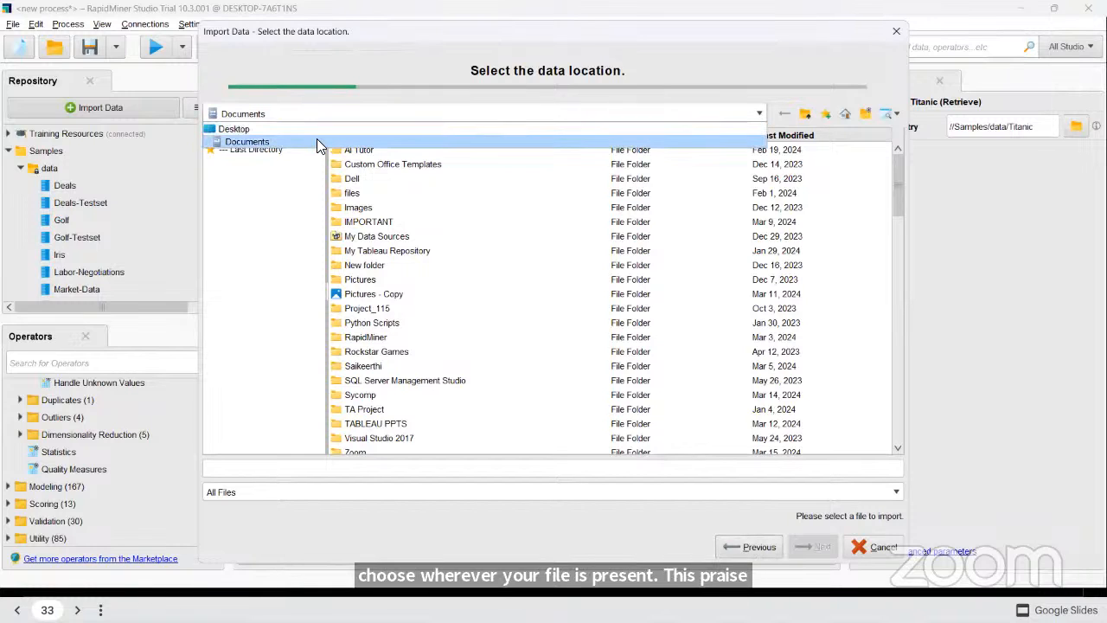
{"action": "left_click", "coordinate": [316, 141]}
Look through the files in Documents and try to find the data source by entering Sample as the file name
{"action": "scroll", "coordinate": [470, 281], "scroll_direction": "down", "scroll_amount": 2}
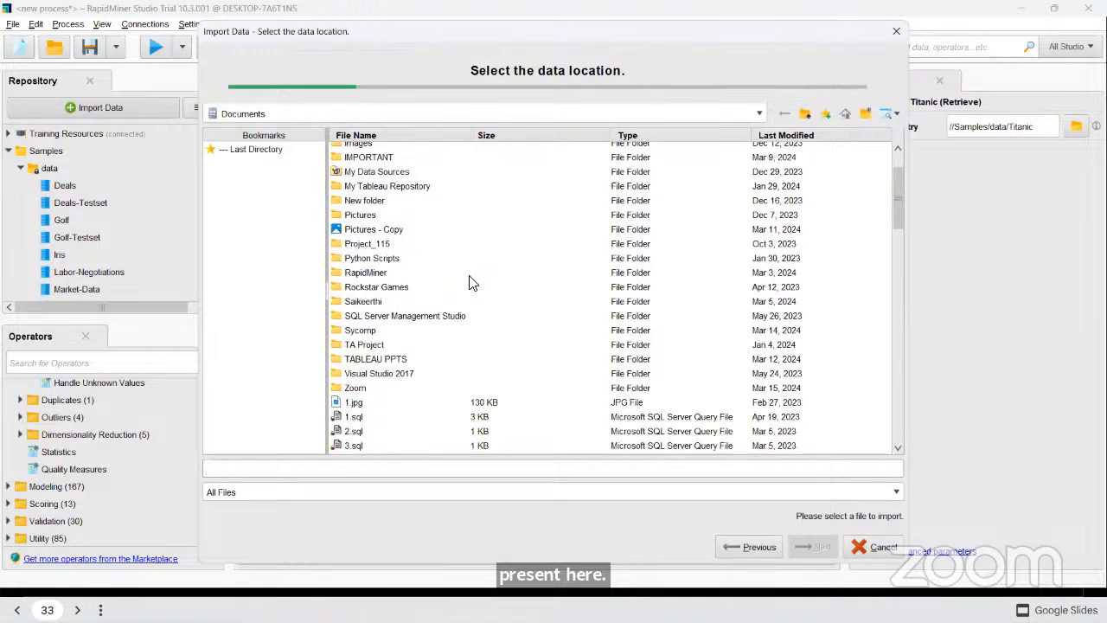
{"action": "scroll", "coordinate": [470, 282], "scroll_direction": "down", "scroll_amount": 5}
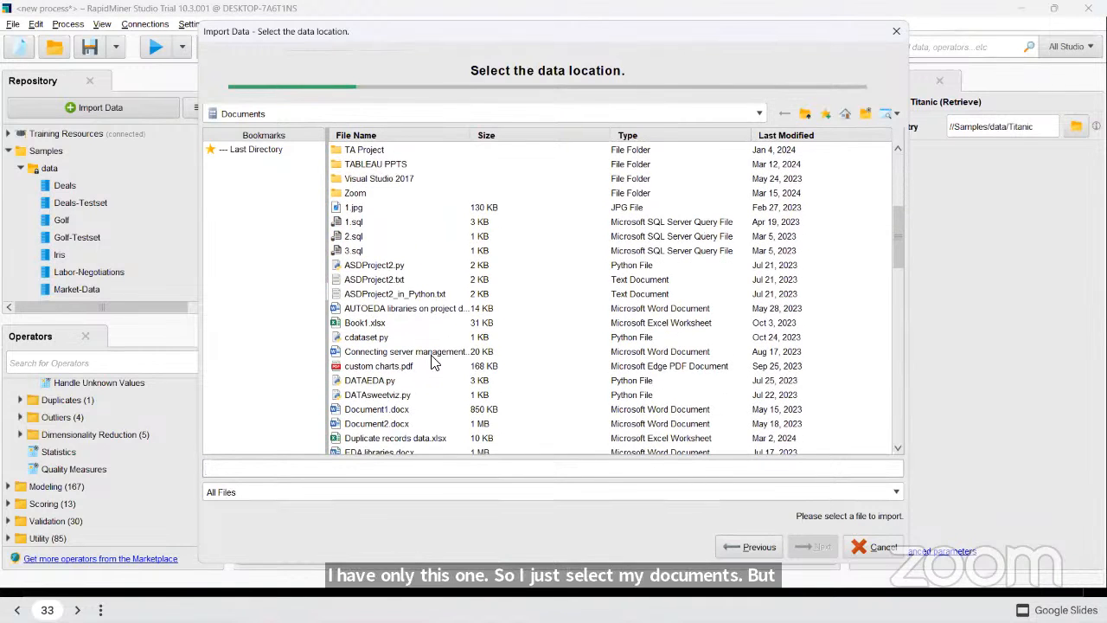
{"action": "scroll", "coordinate": [432, 364], "scroll_direction": "down", "scroll_amount": 3}
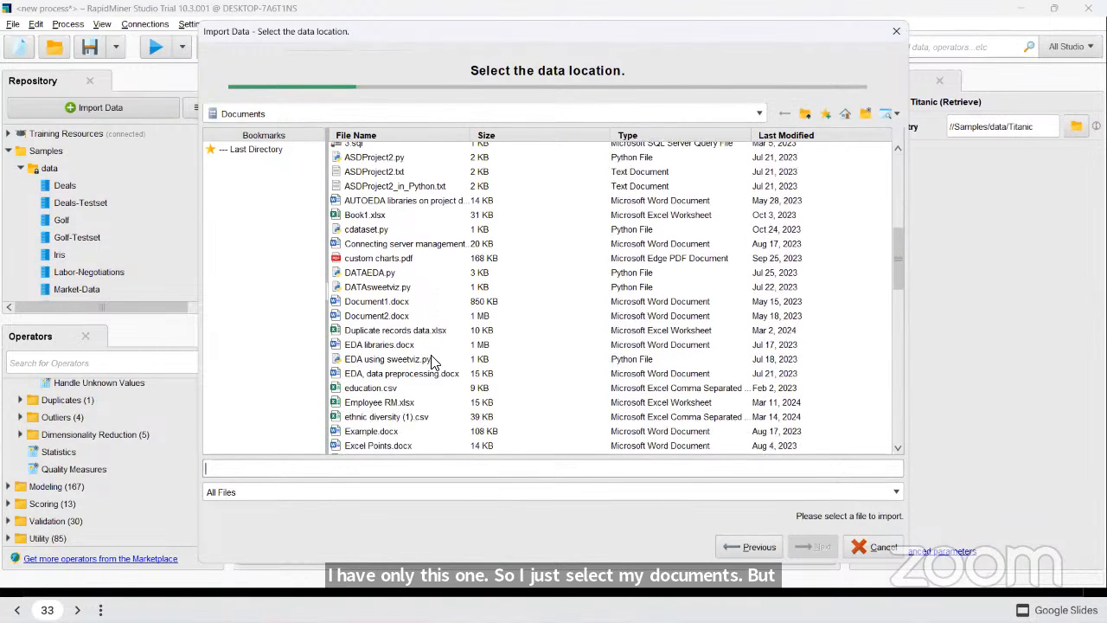
{"action": "left_click", "coordinate": [252, 467]}
{"action": "type", "text": "Samplw"}
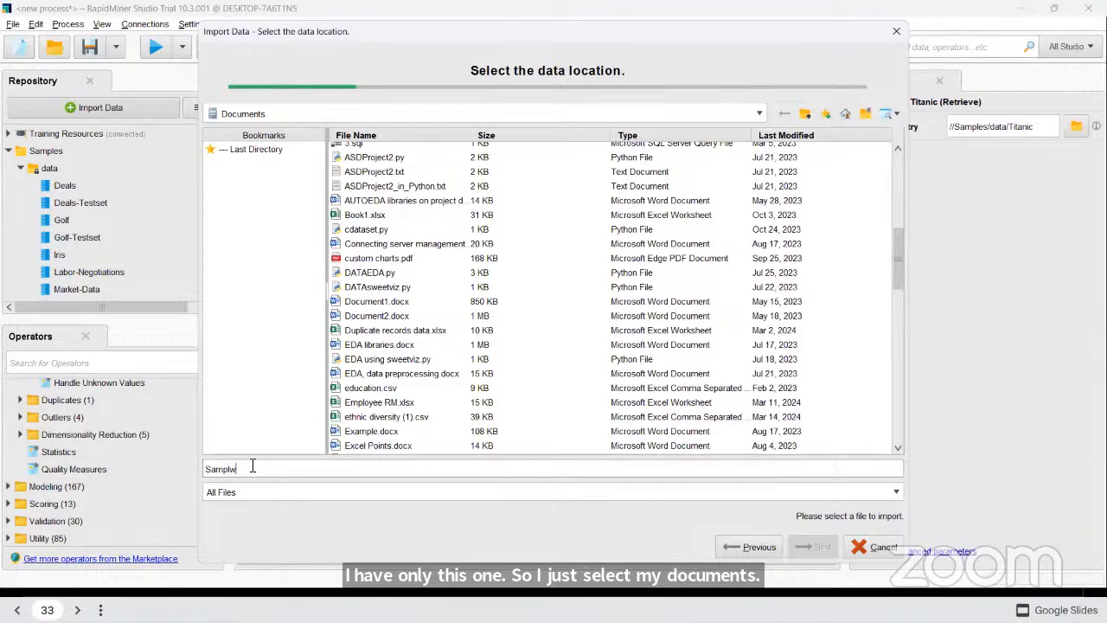
{"action": "key", "text": "BackSpace"}
{"action": "type", "text": "e"}
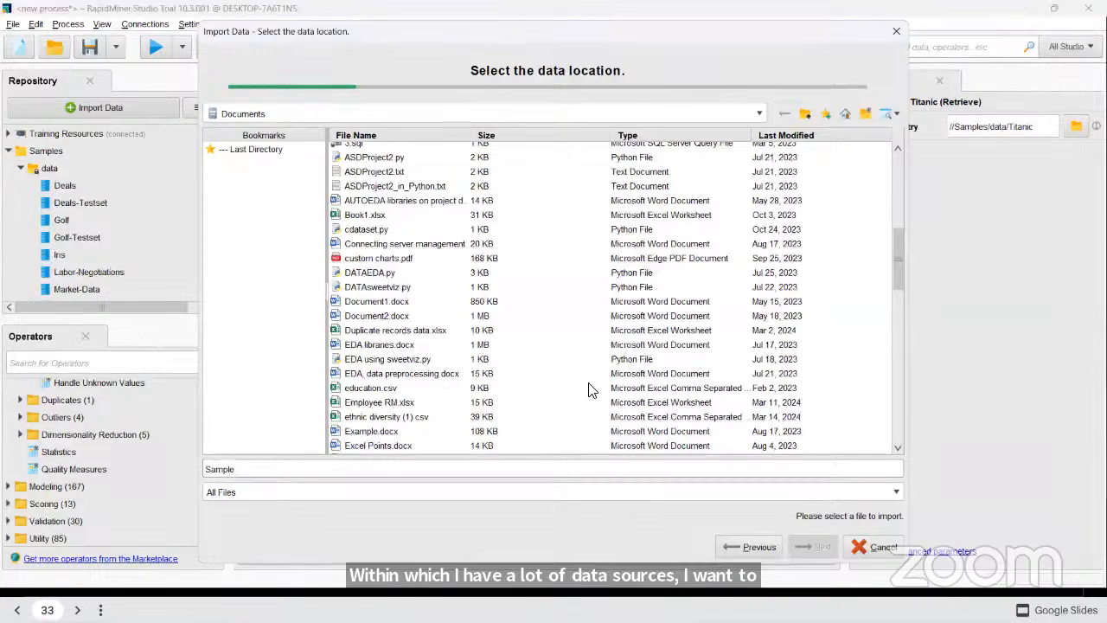
Filter the Documents files to Excel (.xlsx, .xls), choose Sample - Superstore.xls and proceed to the cell selection
{"action": "left_click", "coordinate": [809, 492]}
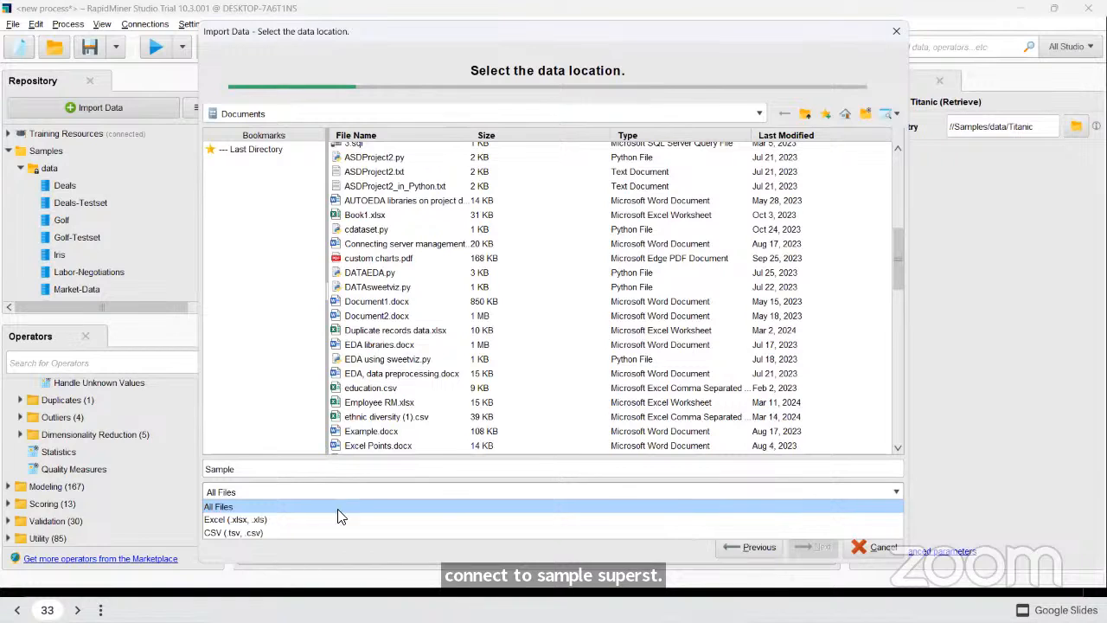
{"action": "left_click", "coordinate": [262, 520]}
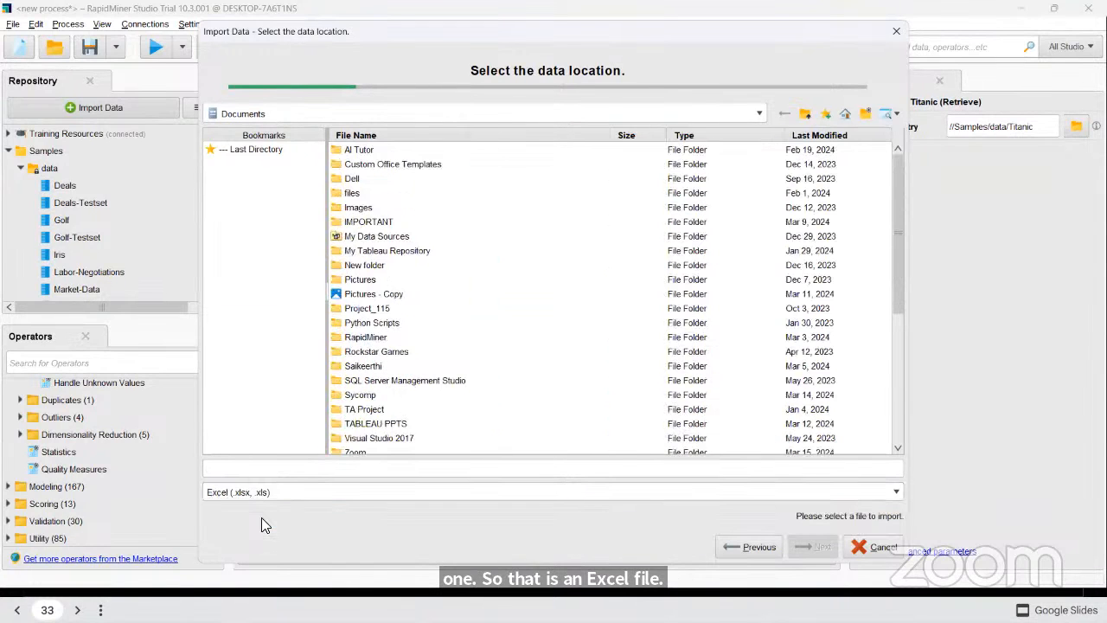
{"action": "scroll", "coordinate": [403, 320], "scroll_direction": "down", "scroll_amount": 4}
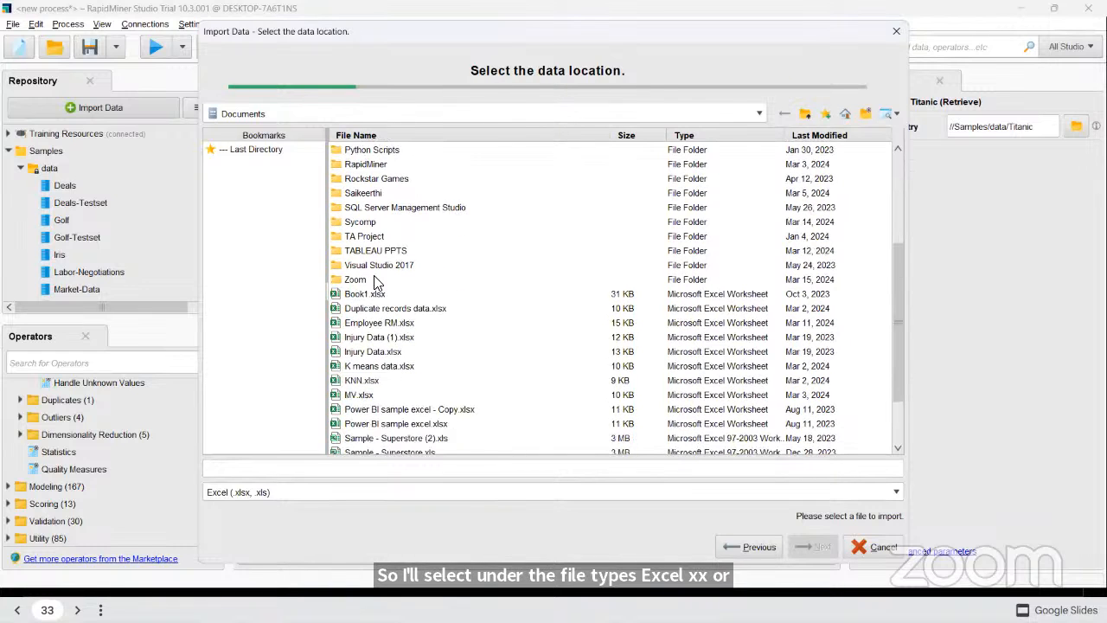
{"action": "scroll", "coordinate": [379, 363], "scroll_direction": "down", "scroll_amount": 1}
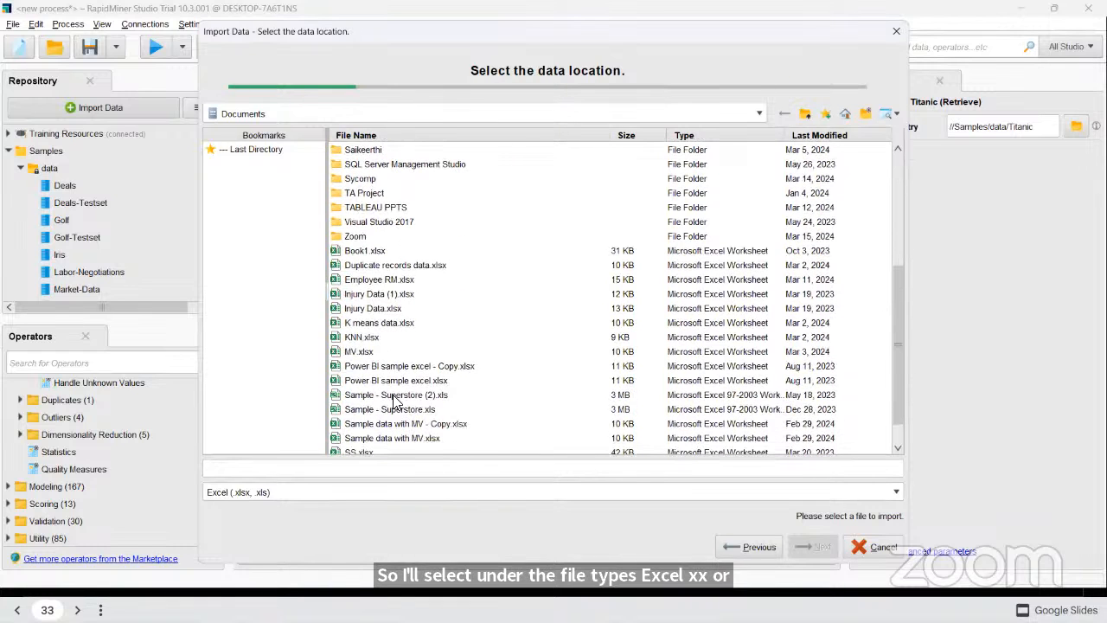
{"action": "scroll", "coordinate": [393, 400], "scroll_direction": "down", "scroll_amount": 1}
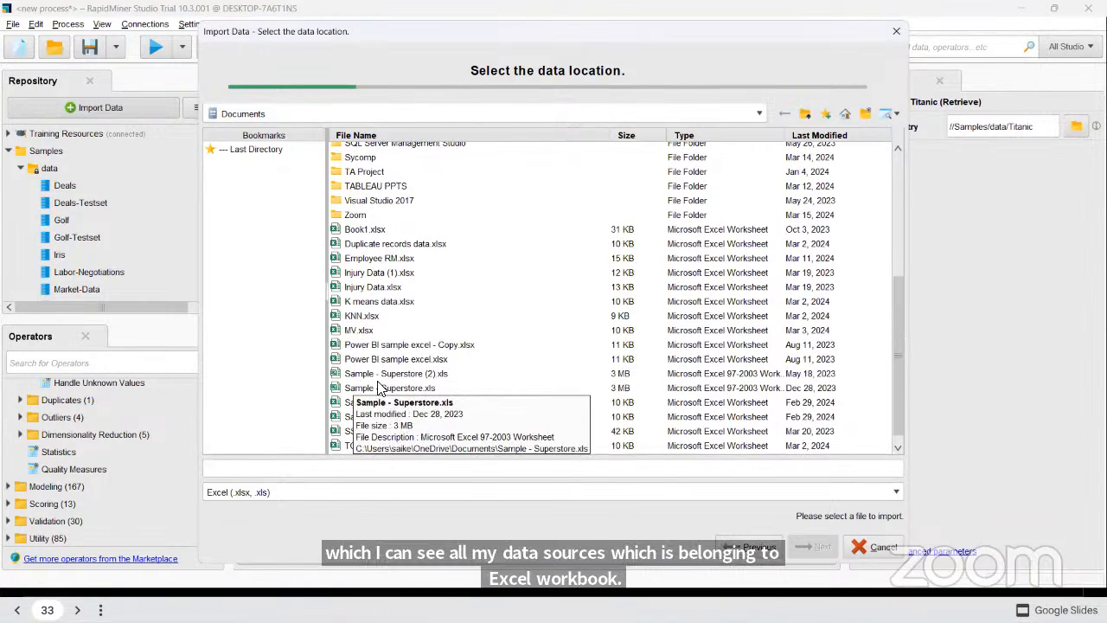
{"action": "left_click", "coordinate": [412, 389]}
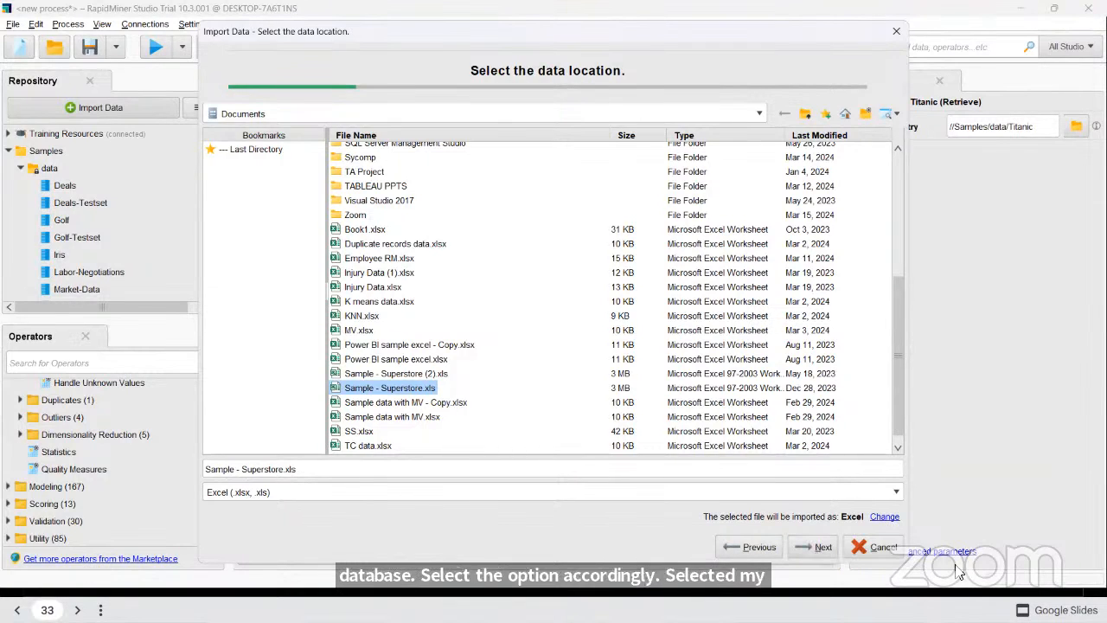
{"action": "left_click", "coordinate": [875, 493]}
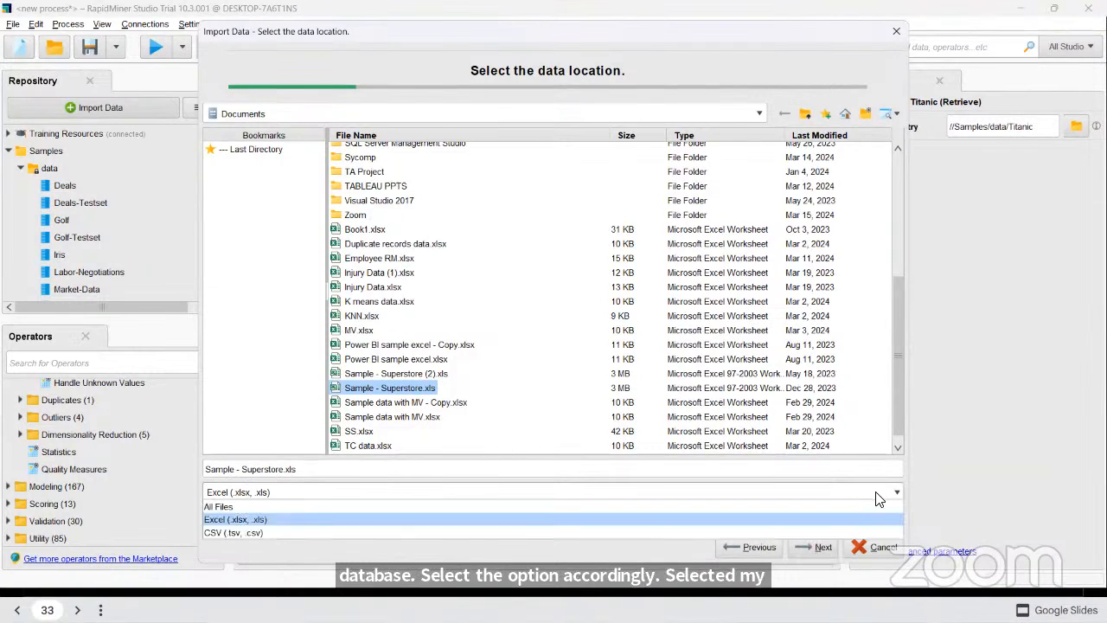
{"action": "left_click", "coordinate": [258, 521]}
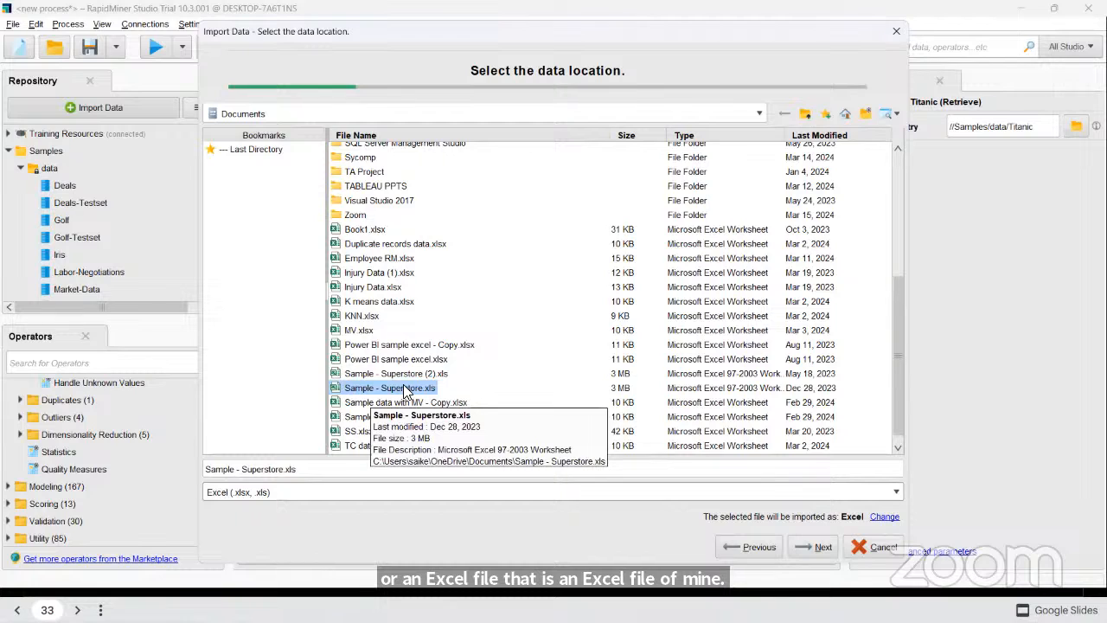
{"action": "left_click", "coordinate": [813, 547]}
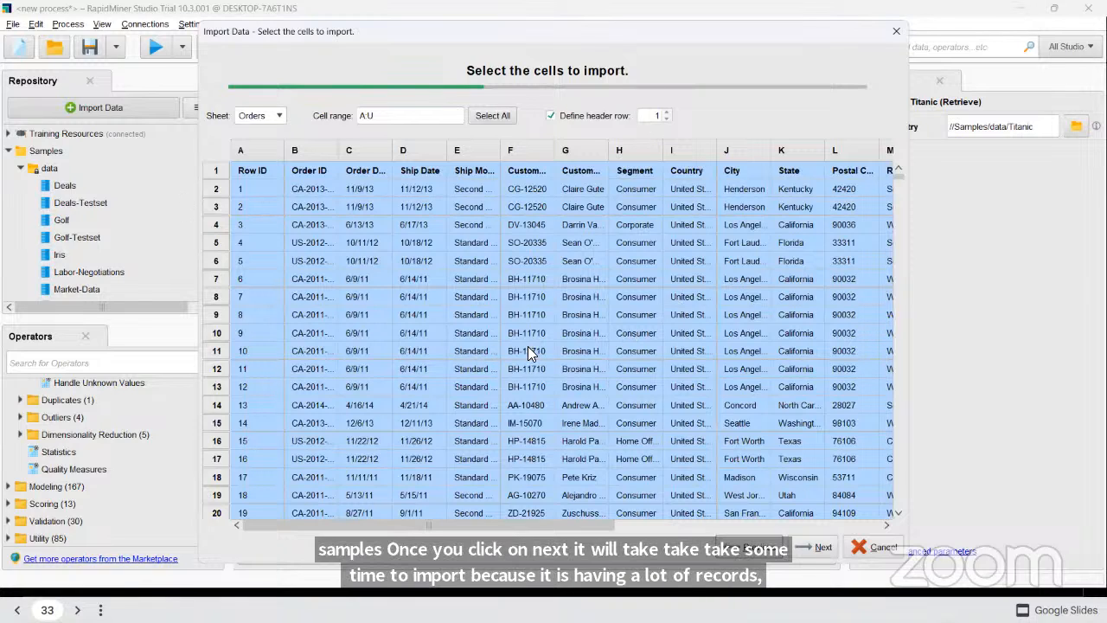
Choose the Orders sheet and select all of its cells for the import
{"action": "left_click", "coordinate": [279, 117]}
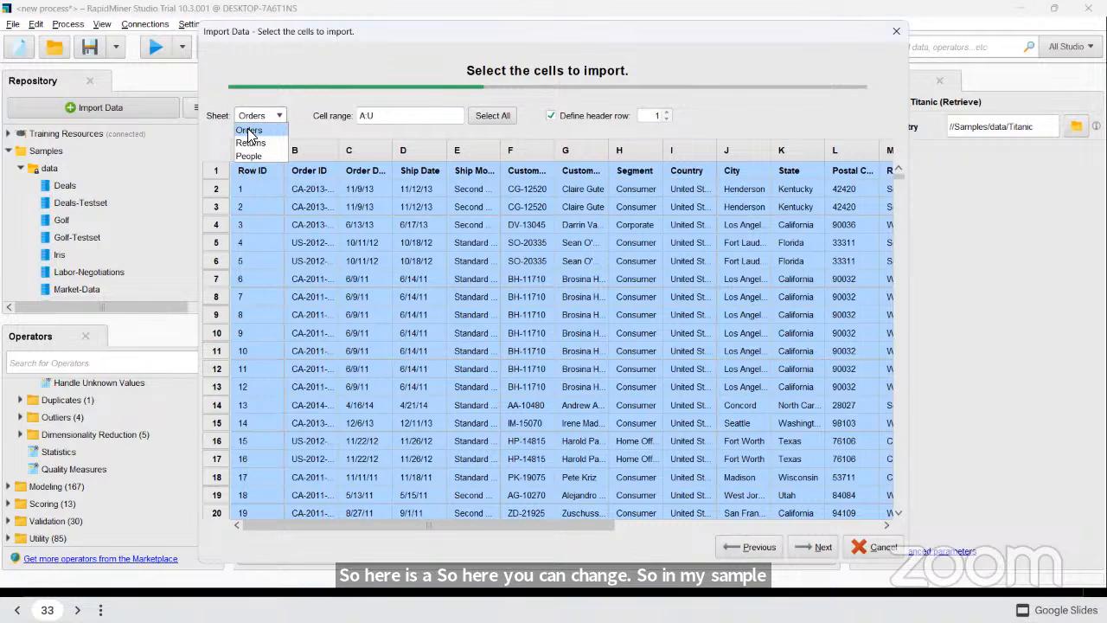
{"action": "left_click", "coordinate": [249, 129]}
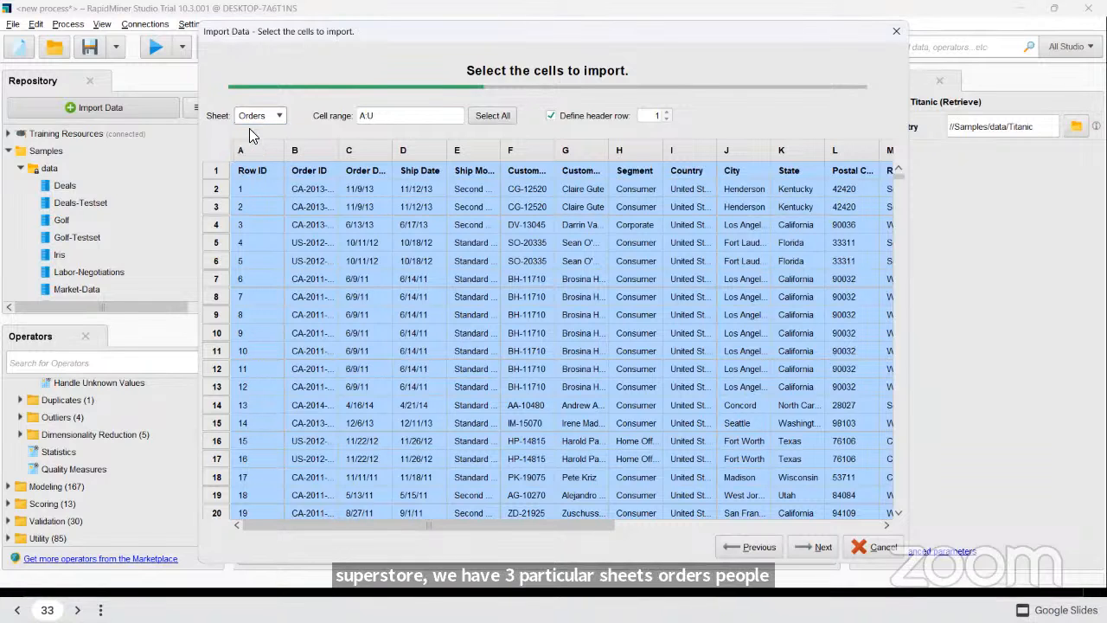
{"action": "left_click", "coordinate": [373, 124]}
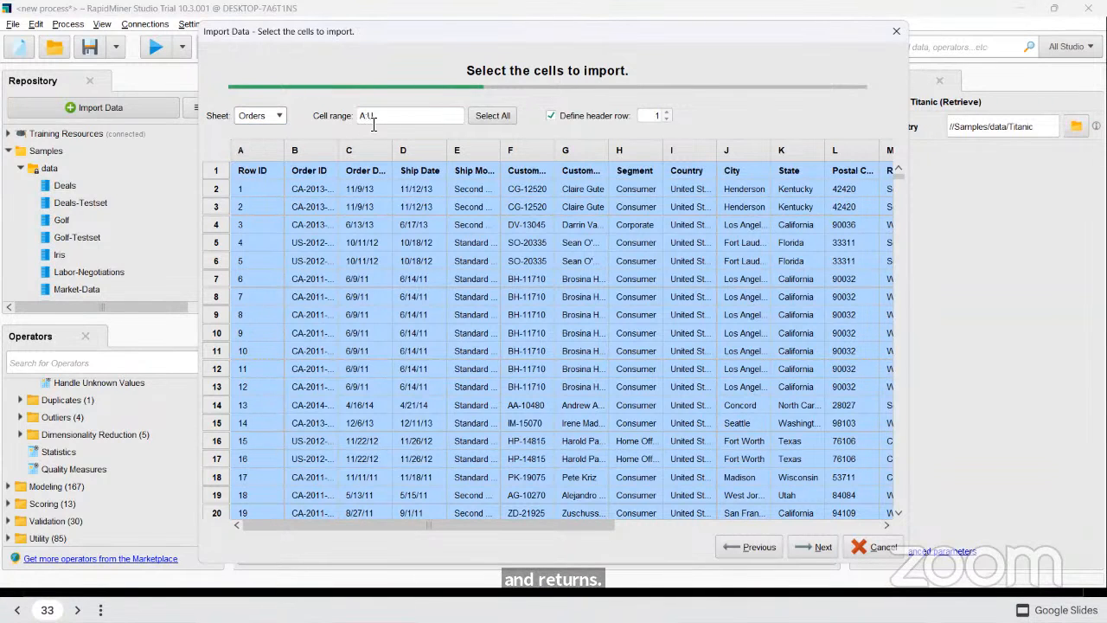
{"action": "left_click", "coordinate": [506, 118]}
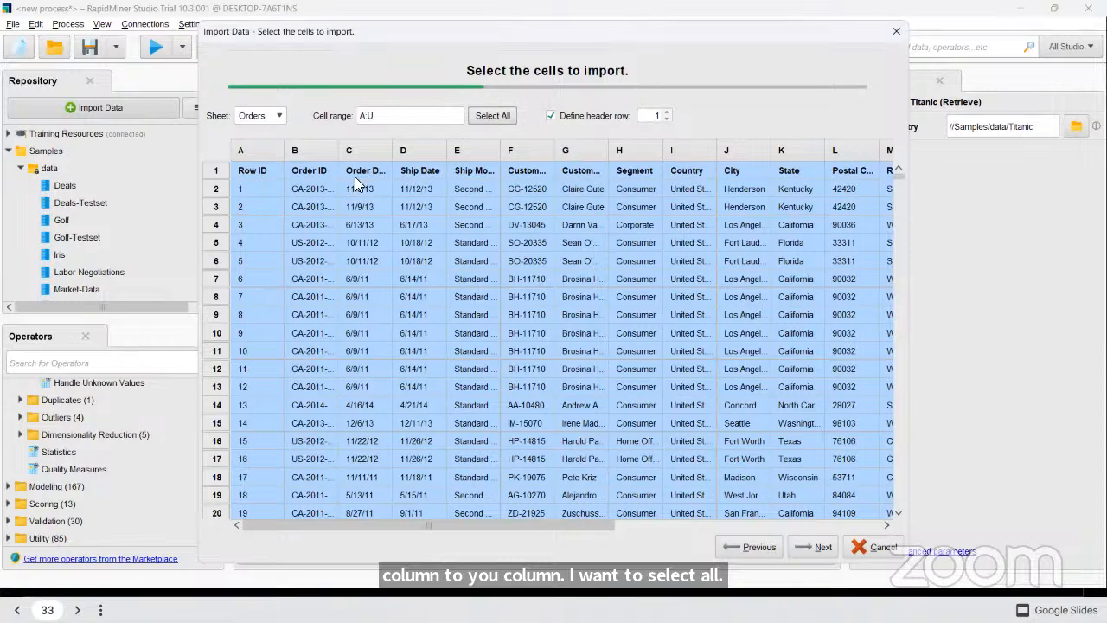
Try 0 as the header row, set it back to 1 and proceed to the column formatting
{"action": "left_click", "coordinate": [661, 115]}
{"action": "key", "text": "BackSpace"}
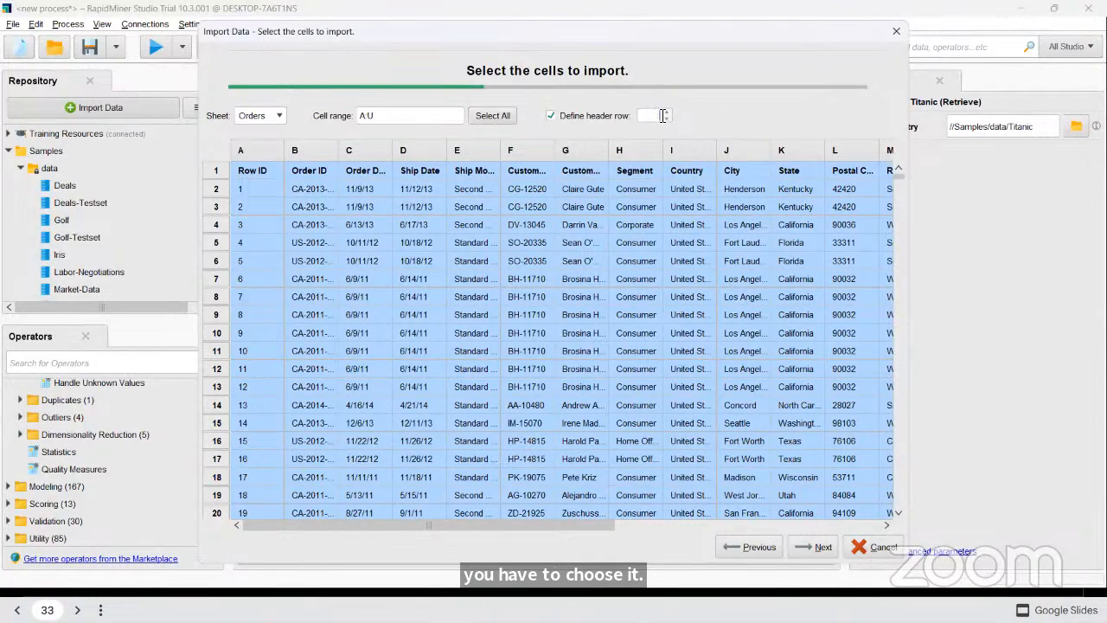
{"action": "type", "text": "0"}
{"action": "key", "text": "BackSpace"}
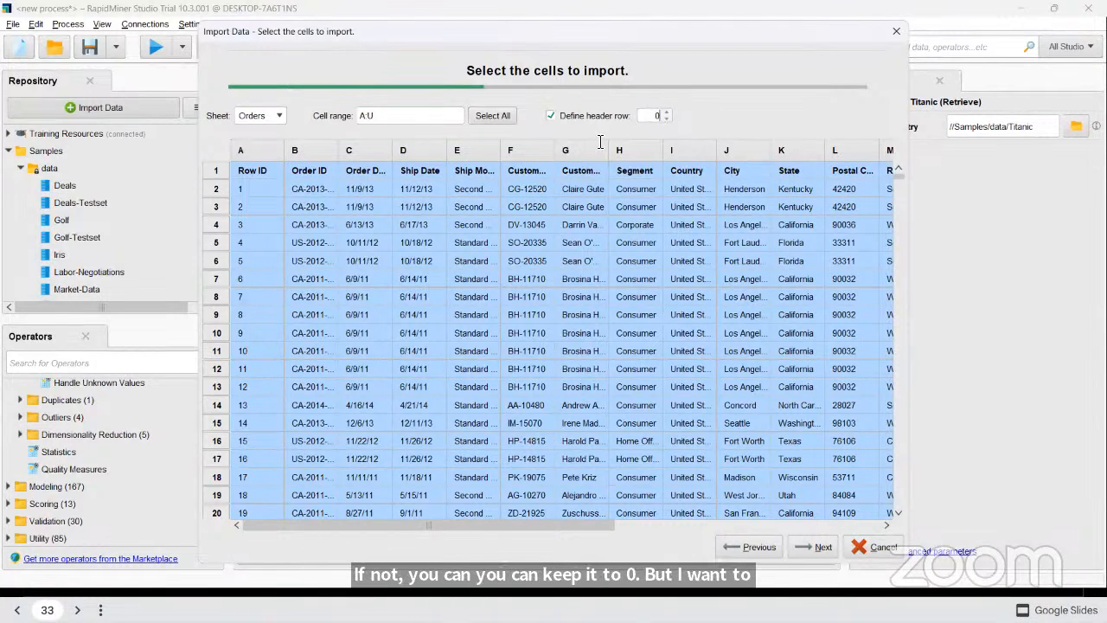
{"action": "type", "text": "1"}
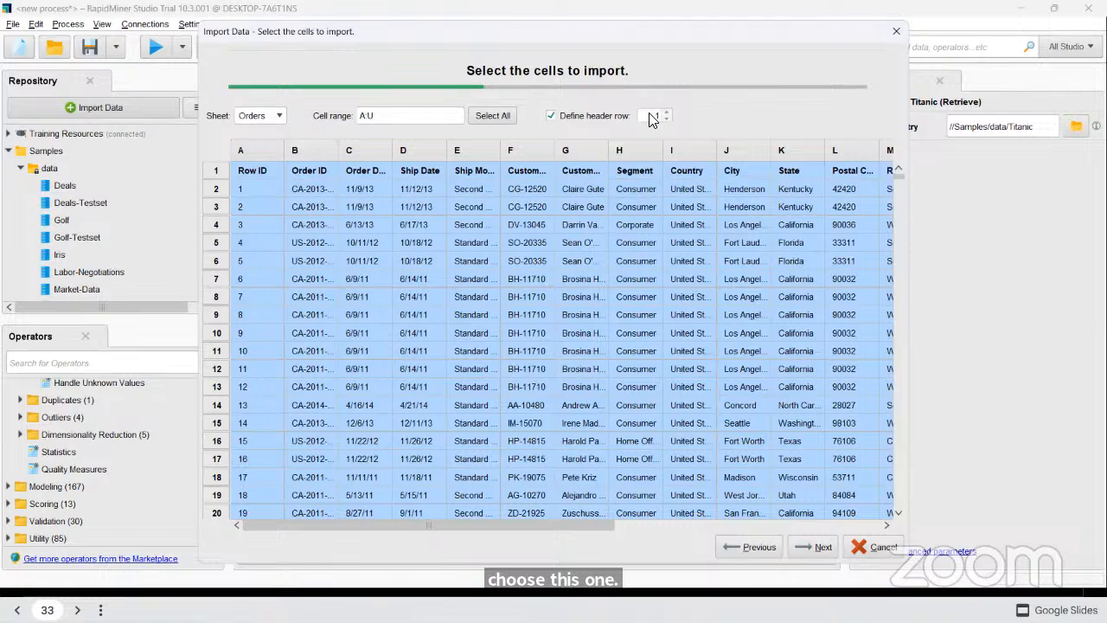
{"action": "left_click", "coordinate": [810, 547]}
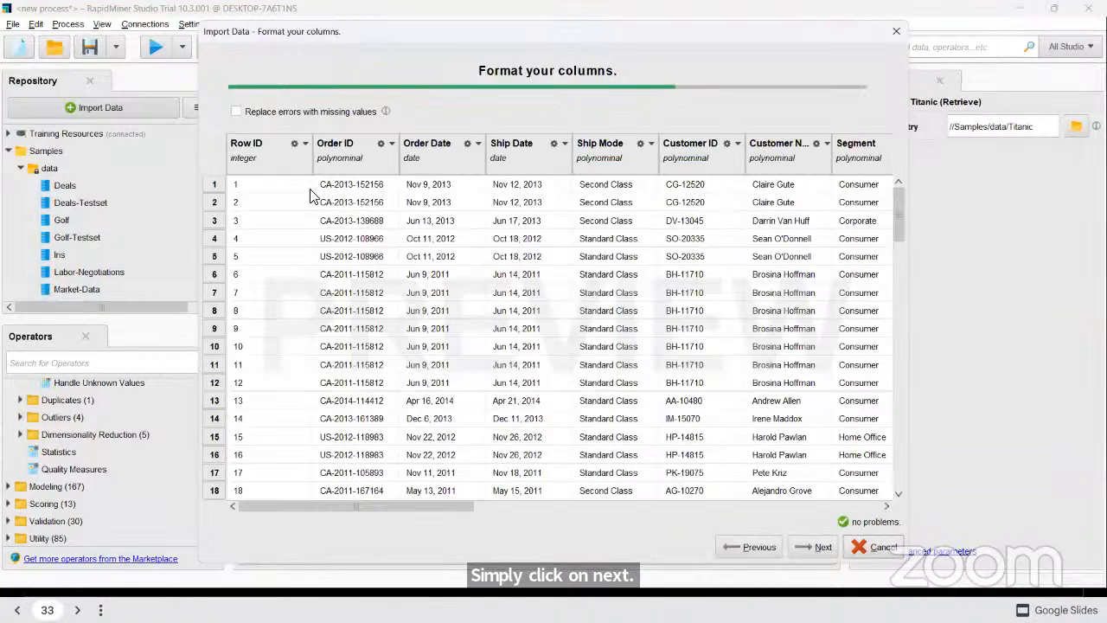
Examine the formatting options and available data types for the Row ID column
{"action": "left_click", "coordinate": [304, 145]}
{"action": "mouse_move", "coordinate": [313, 160]}
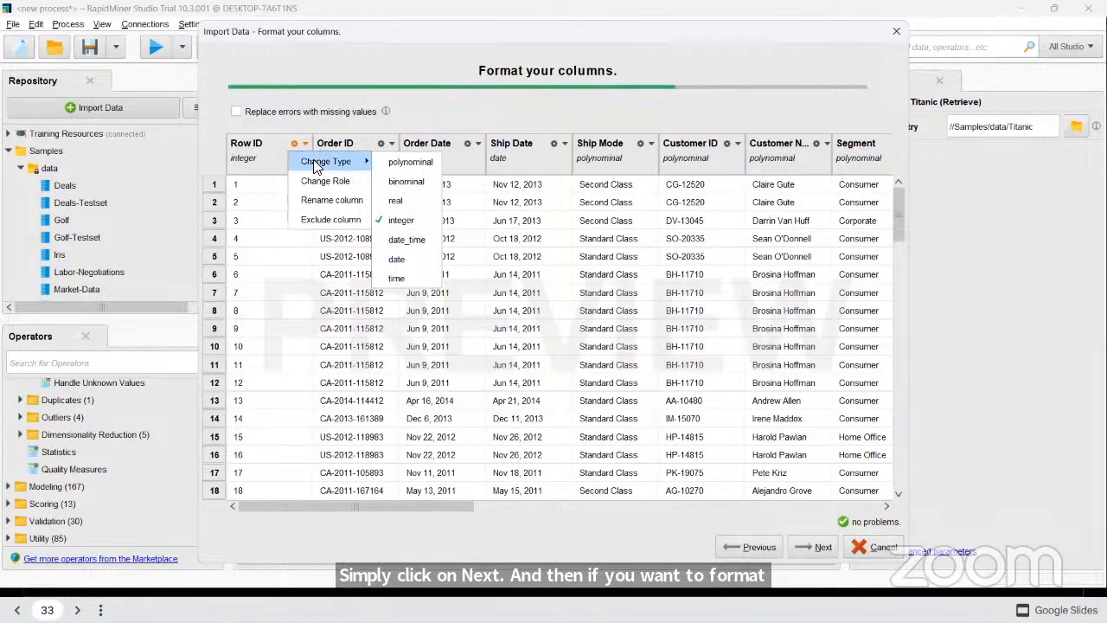
{"action": "left_click", "coordinate": [336, 361]}
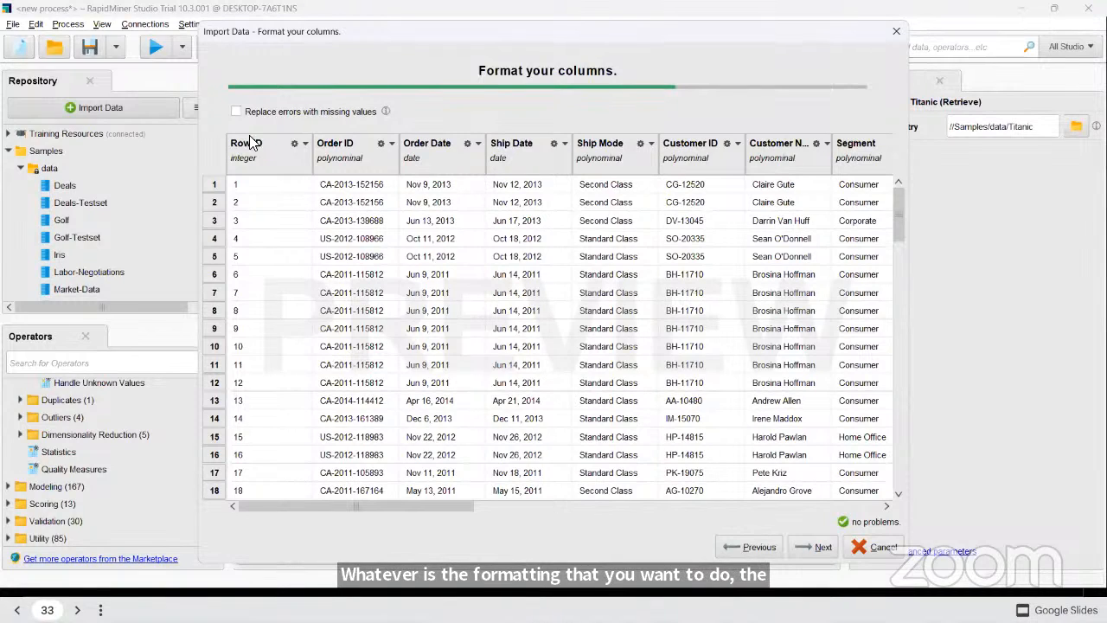
{"action": "left_click", "coordinate": [295, 143]}
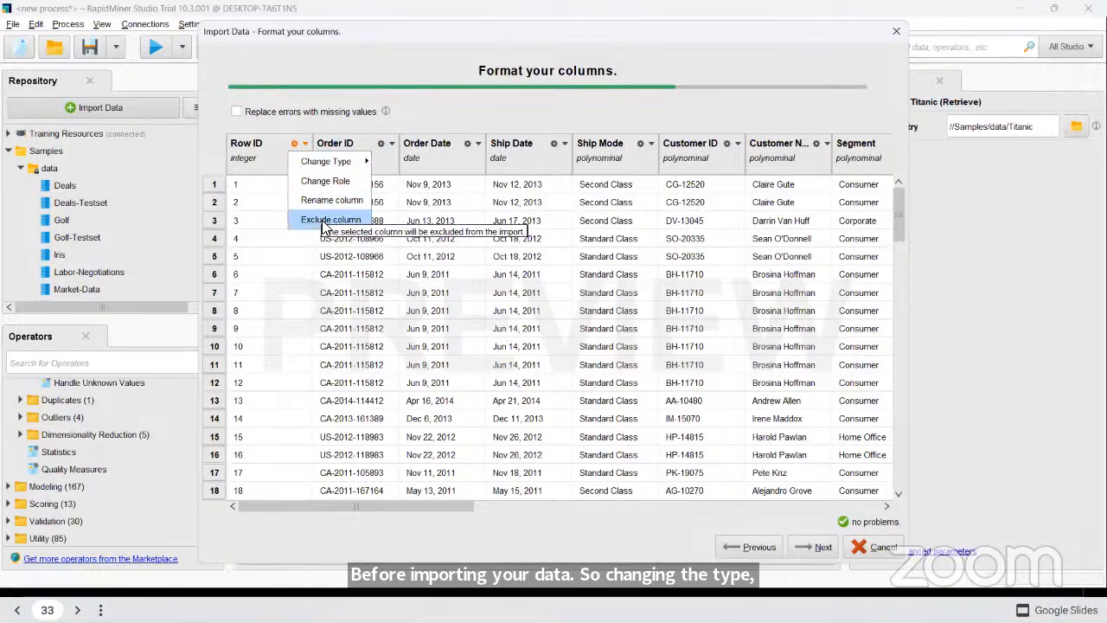
{"action": "mouse_move", "coordinate": [327, 163]}
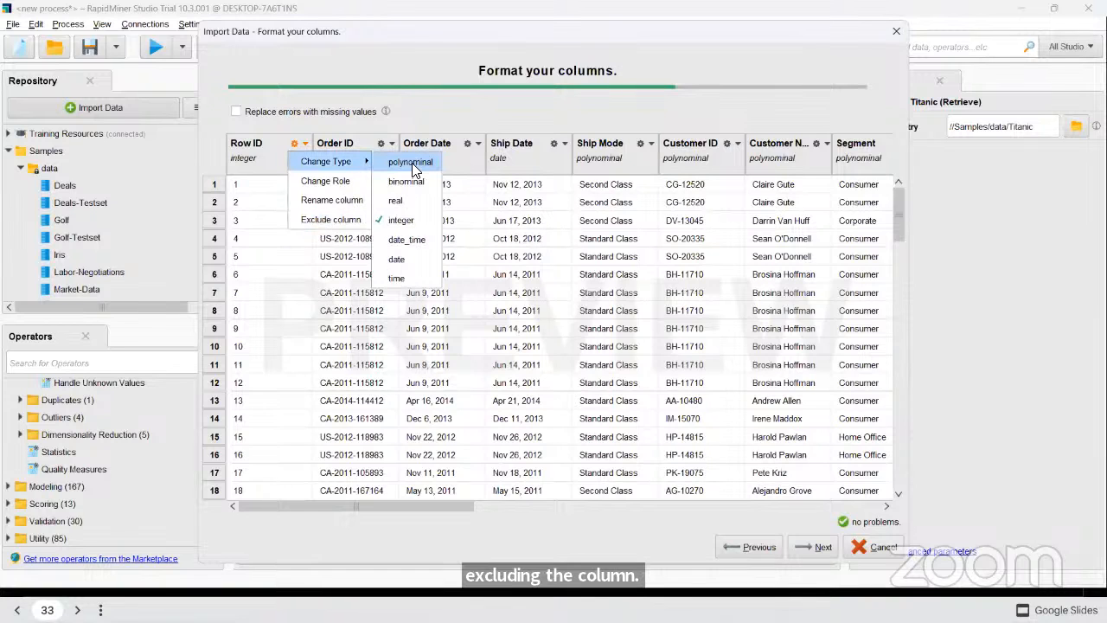
{"action": "left_click", "coordinate": [561, 176]}
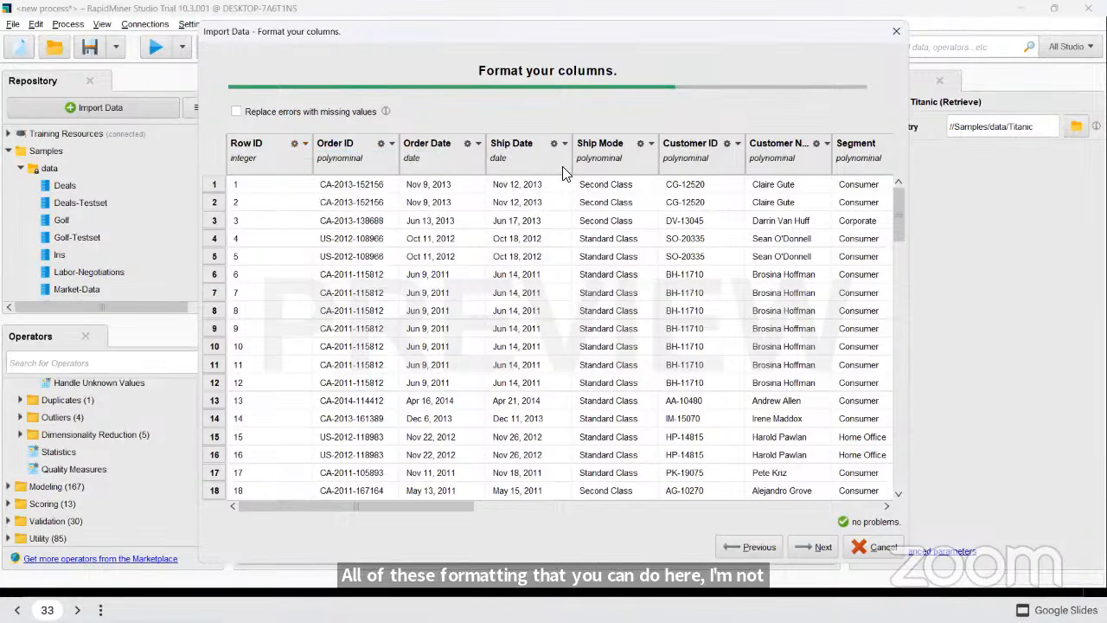
Review the data types of the remaining columns through Profit and accept the column formats
{"action": "scroll", "coordinate": [450, 225], "scroll_direction": "right", "scroll_amount": 2}
{"action": "scroll", "coordinate": [454, 227], "scroll_direction": "right", "scroll_amount": 6}
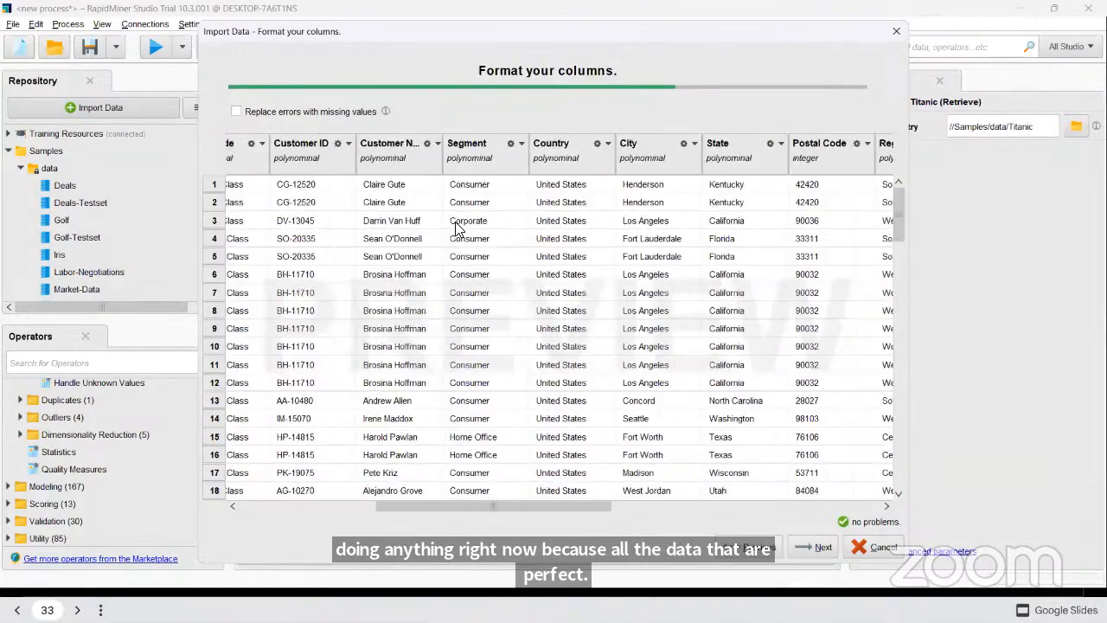
{"action": "scroll", "coordinate": [519, 199], "scroll_direction": "right", "scroll_amount": 6}
{"action": "scroll", "coordinate": [555, 242], "scroll_direction": "right", "scroll_amount": 4}
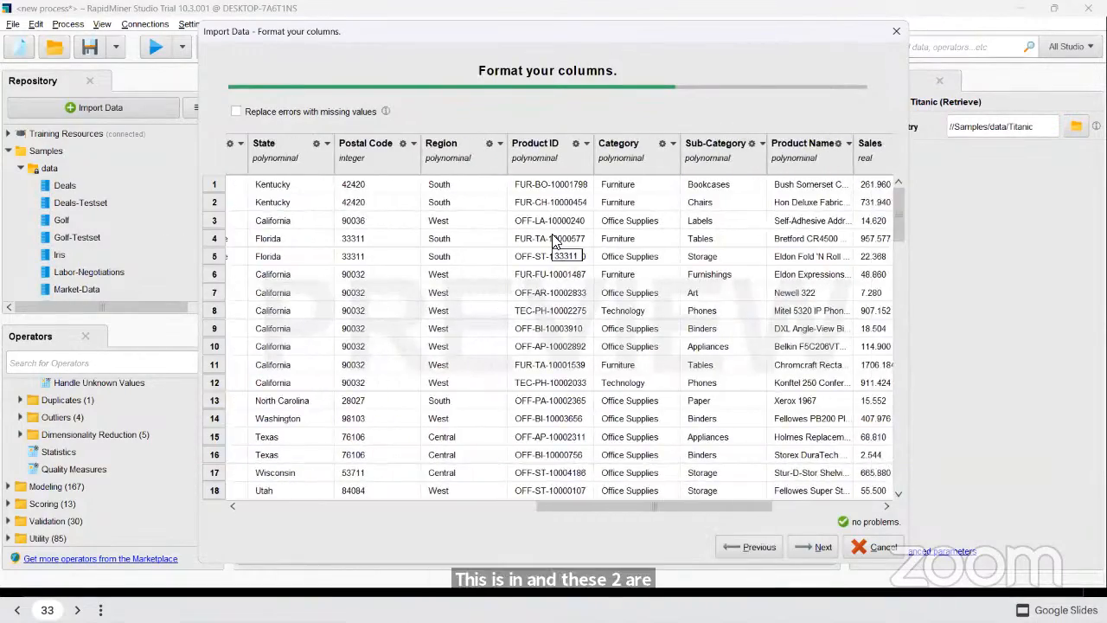
{"action": "scroll", "coordinate": [555, 243], "scroll_direction": "right", "scroll_amount": 5}
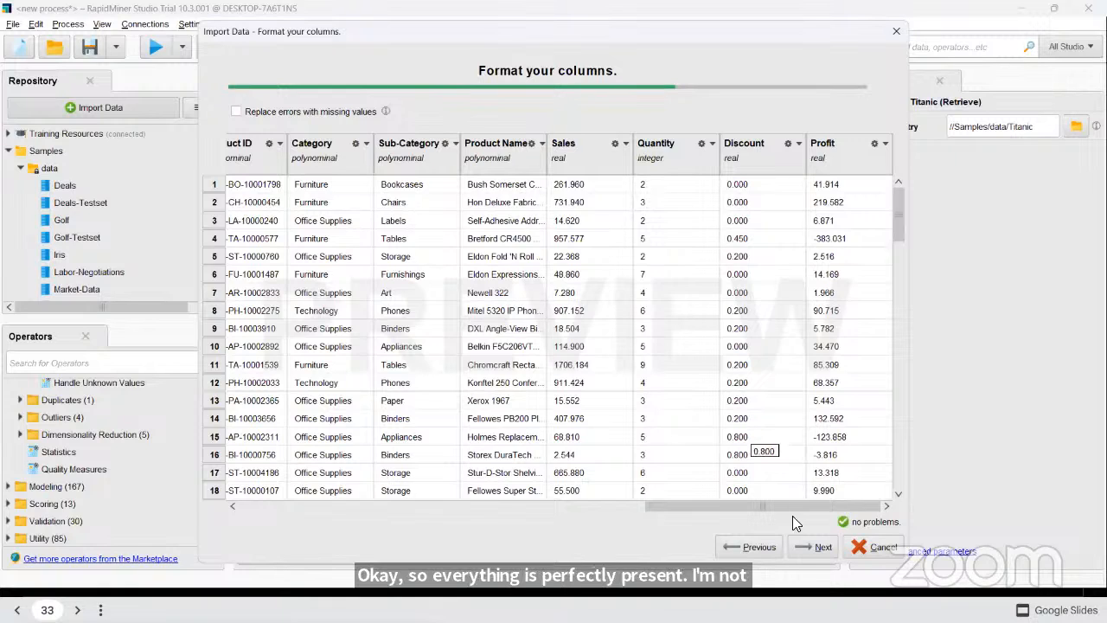
{"action": "left_click", "coordinate": [813, 547]}
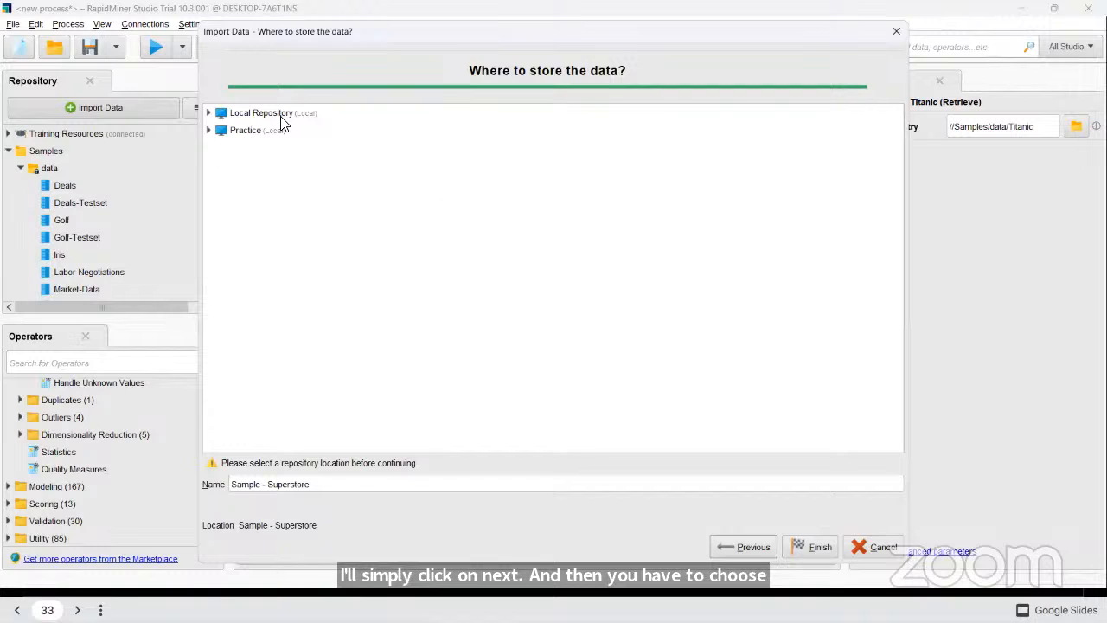
Store the dataset as Sample - Superstore in the Practice repository's data folder and finish the import
{"action": "left_click", "coordinate": [213, 134]}
{"action": "left_click", "coordinate": [211, 131]}
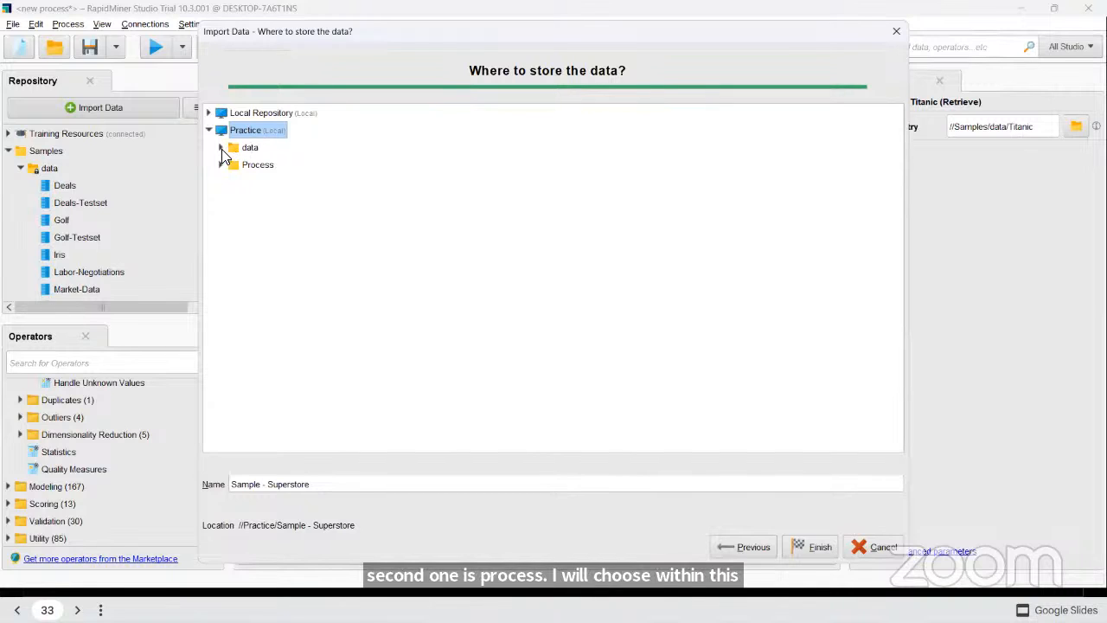
{"action": "left_click", "coordinate": [223, 148]}
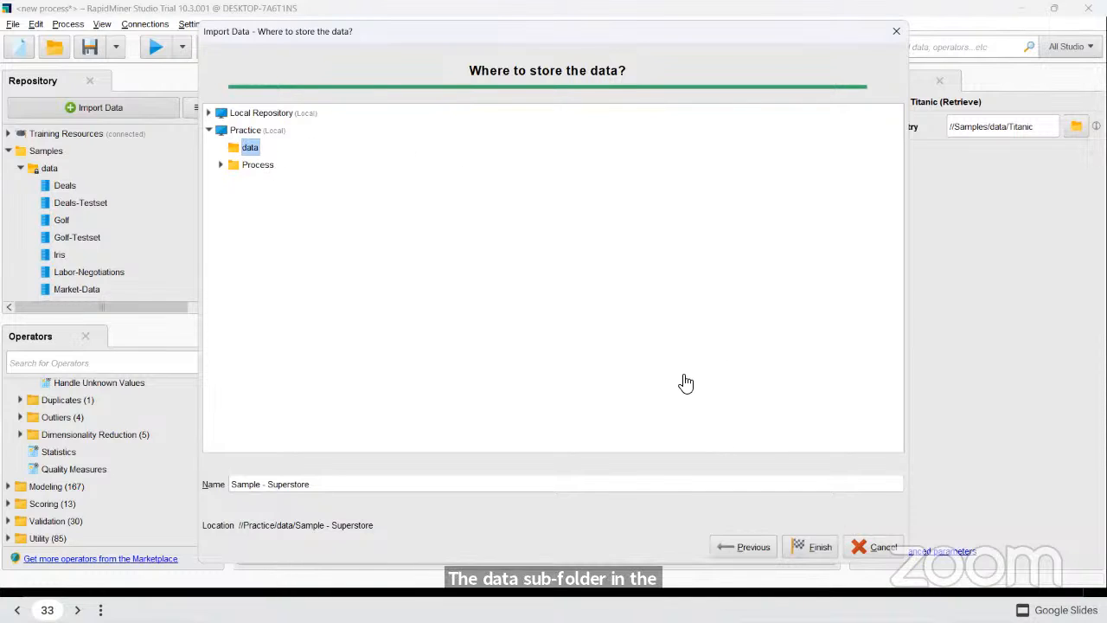
{"action": "left_click", "coordinate": [789, 546]}
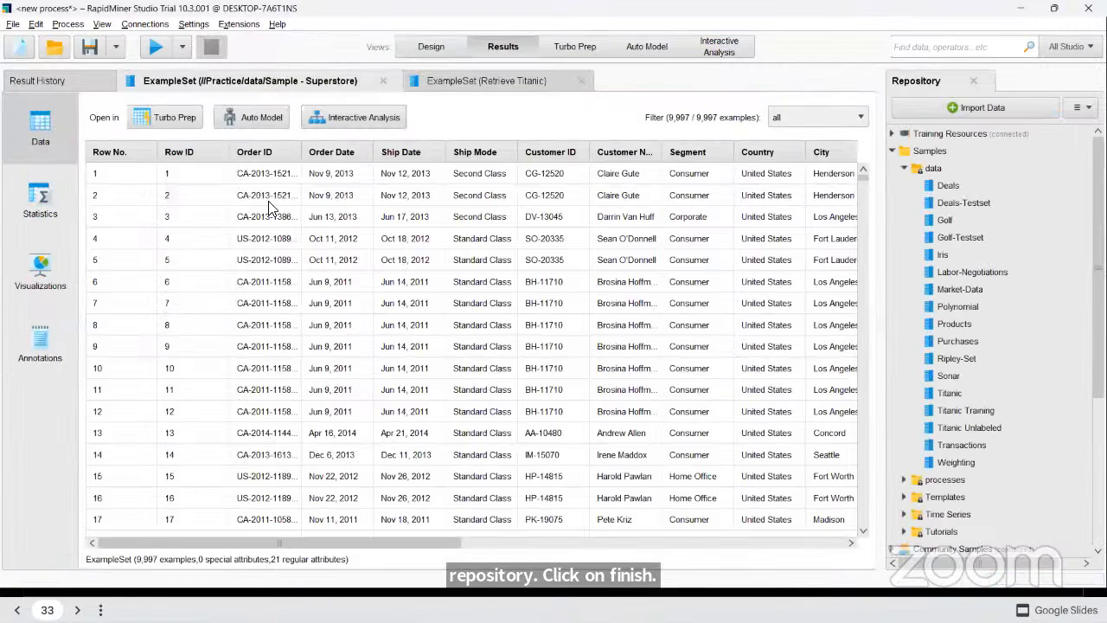
Return to the Design view and switch to the course presentation in Google Slides, showing the Importing External Data slide
{"action": "left_click", "coordinate": [448, 48]}
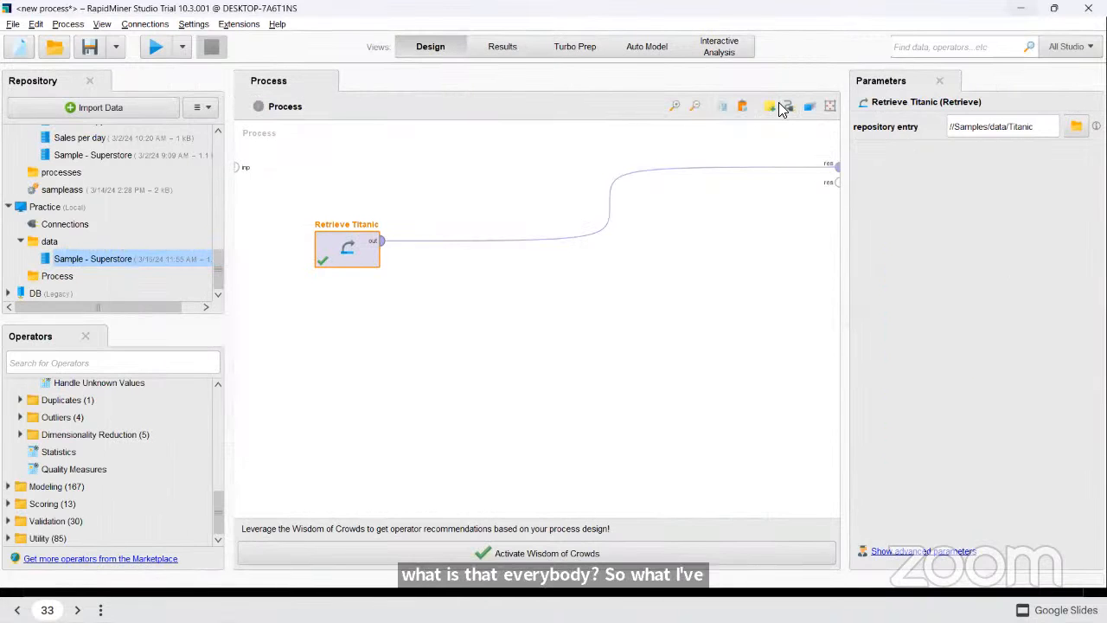
{"action": "key", "text": "alt+Tab"}
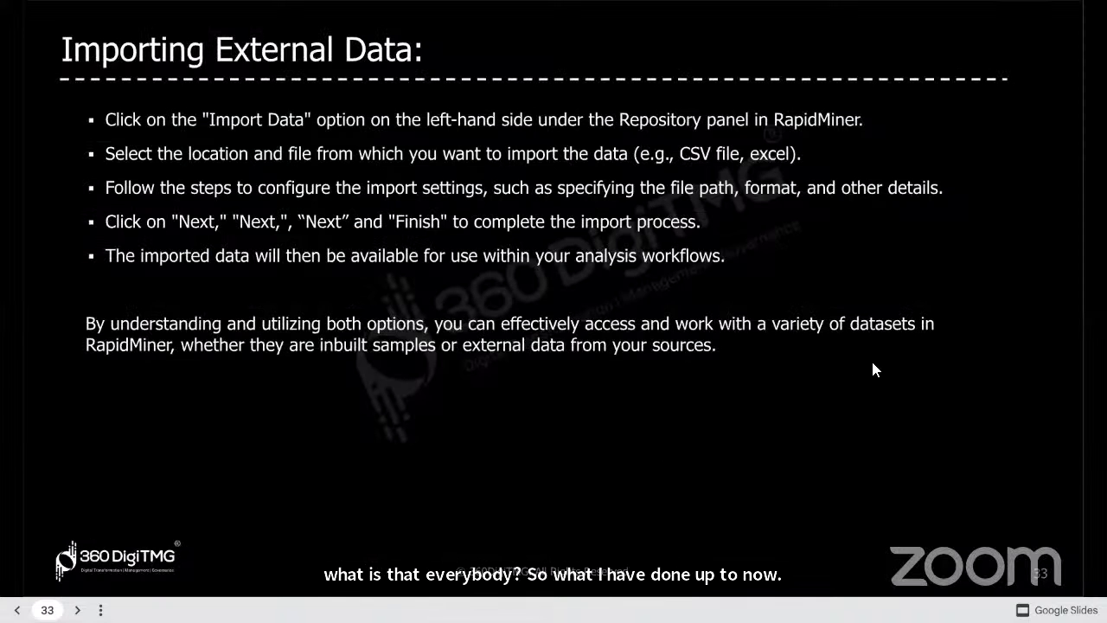
{"action": "key", "text": "Right"}
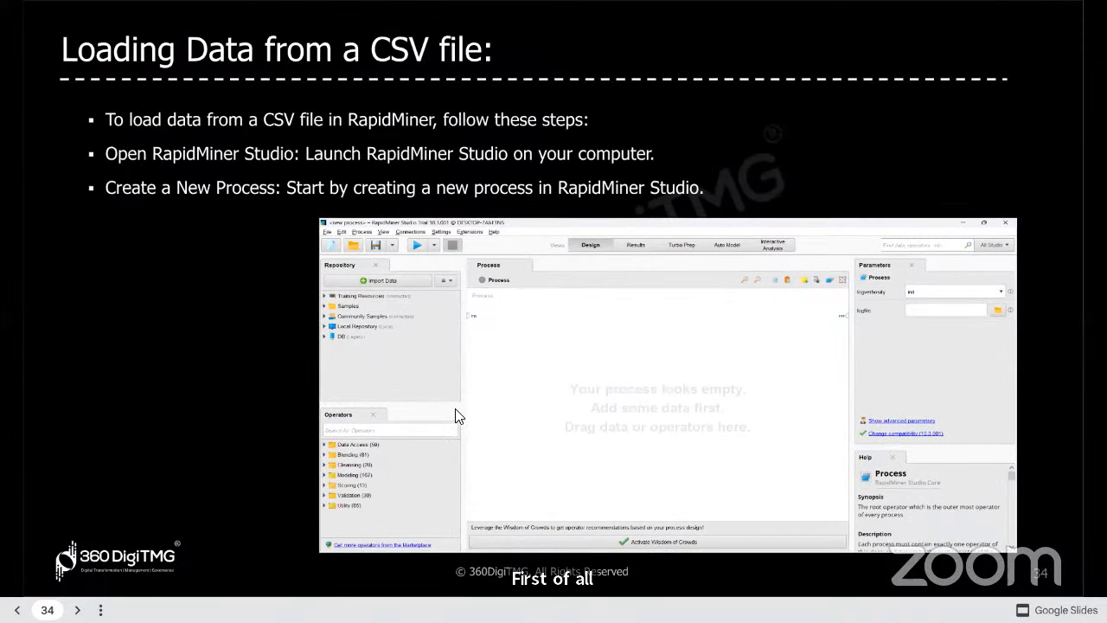
{"action": "key", "text": "Left"}
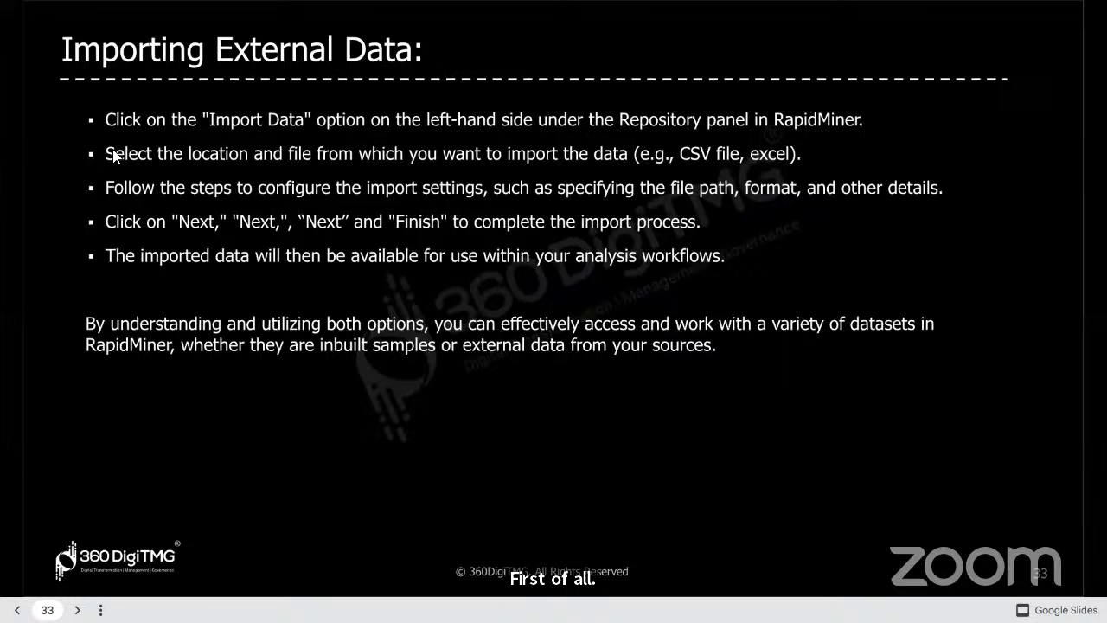
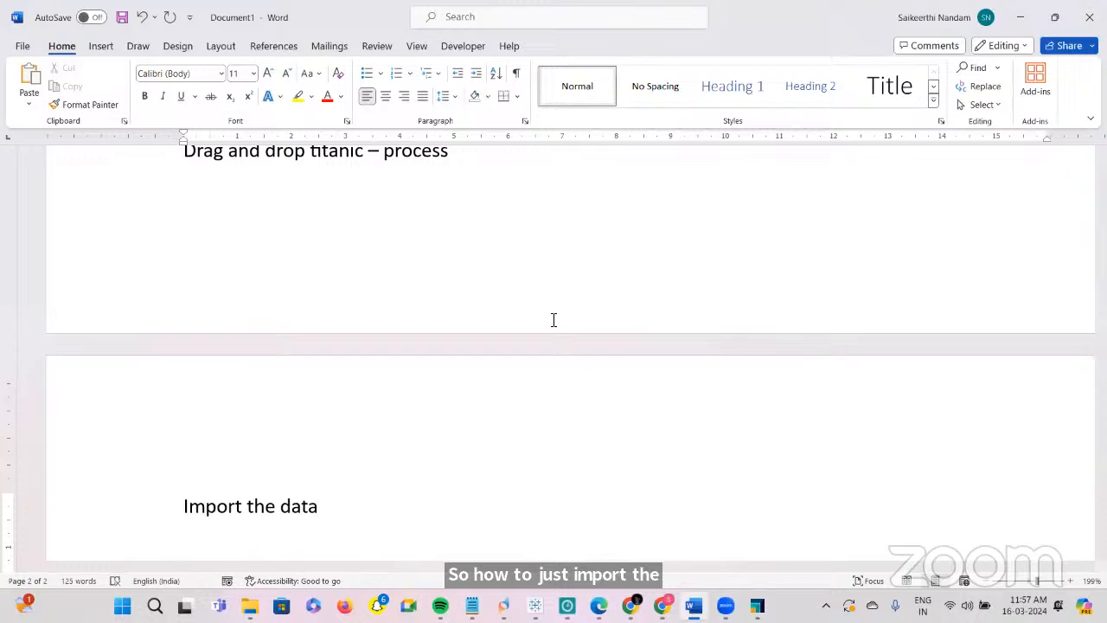
Add the line "Select import data option in repository panel" below the "Import the data" heading
{"action": "key", "text": "Return"}
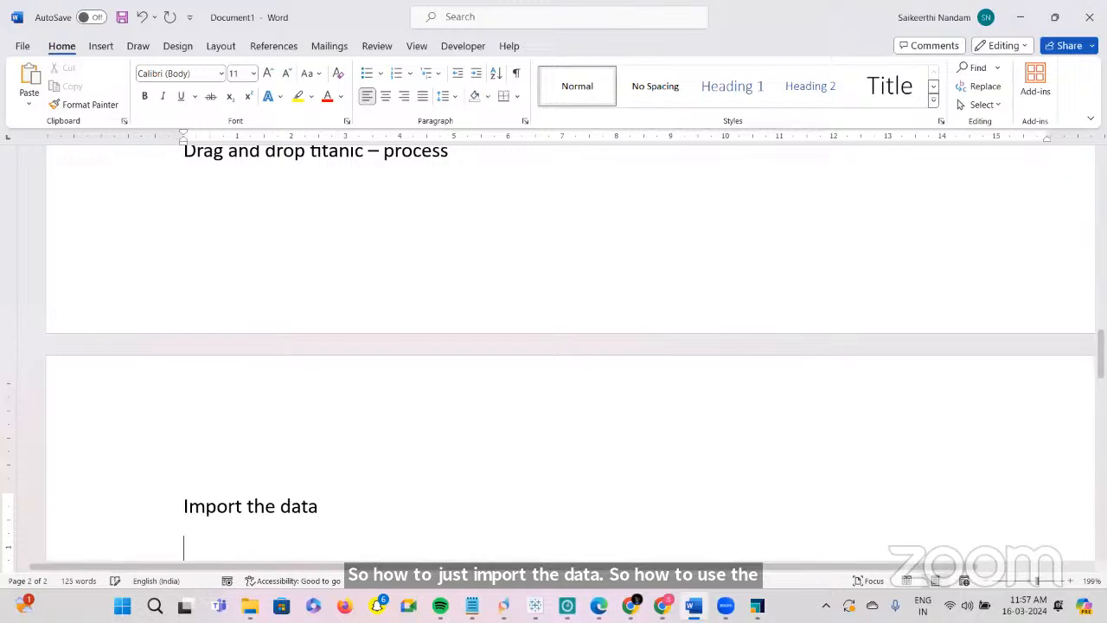
{"action": "scroll", "coordinate": [554, 346], "scroll_direction": "down", "scroll_amount": 2}
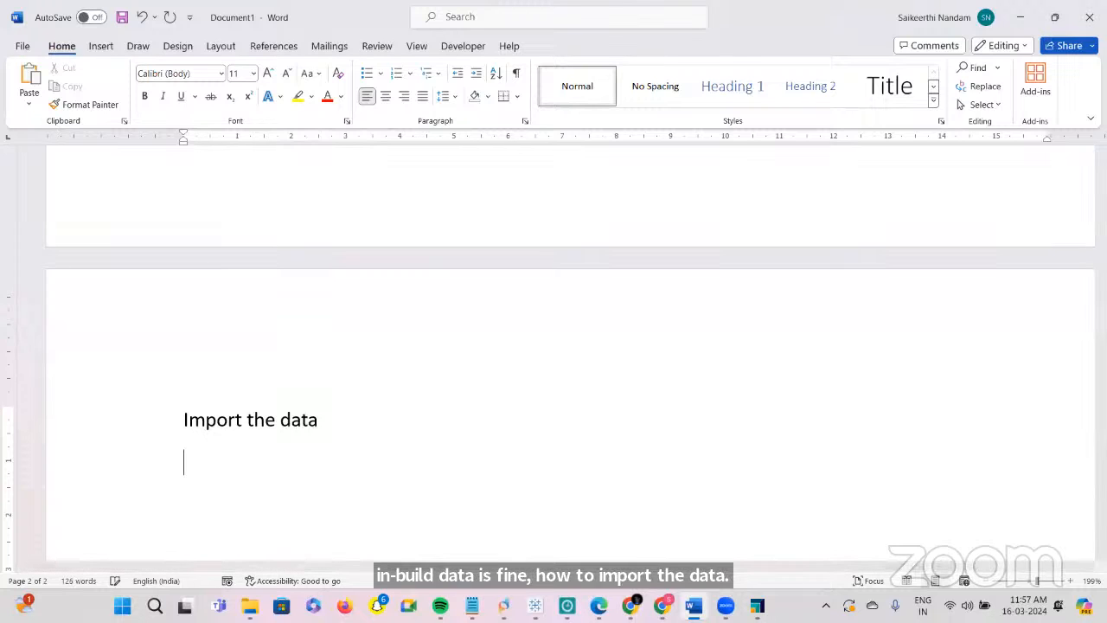
{"action": "type", "text": "selec"}
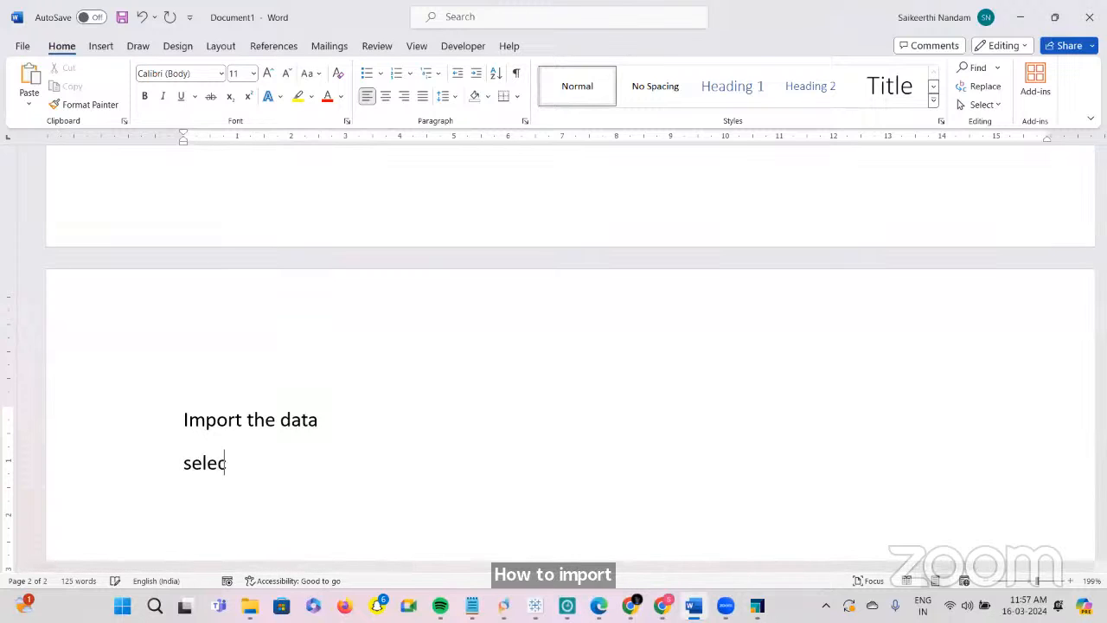
{"action": "type", "text": "t impo"}
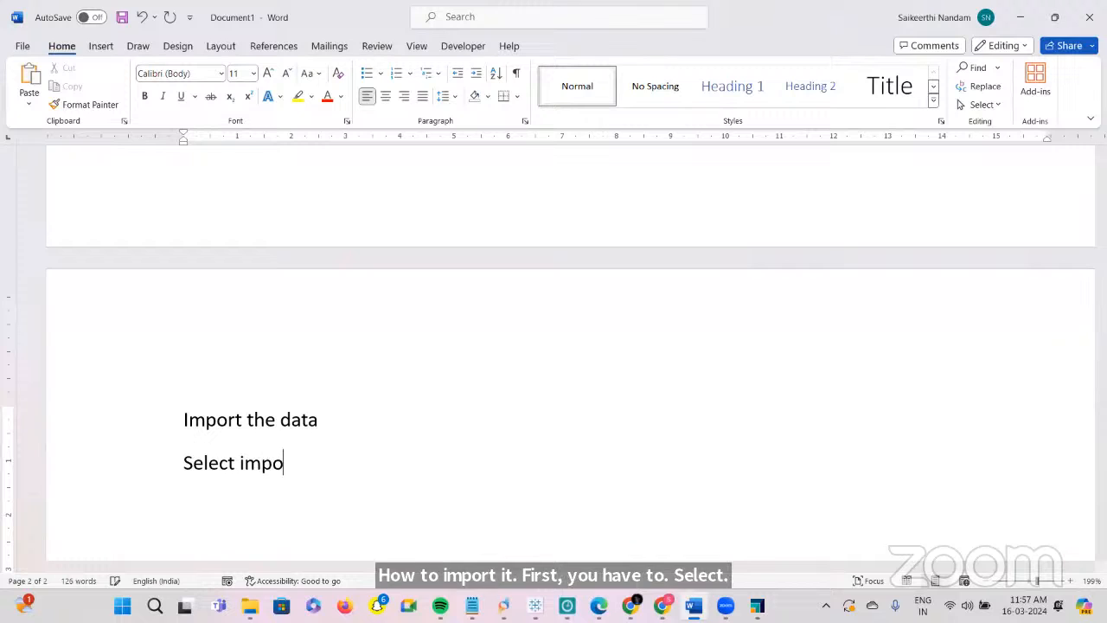
{"action": "type", "text": "rt data op"}
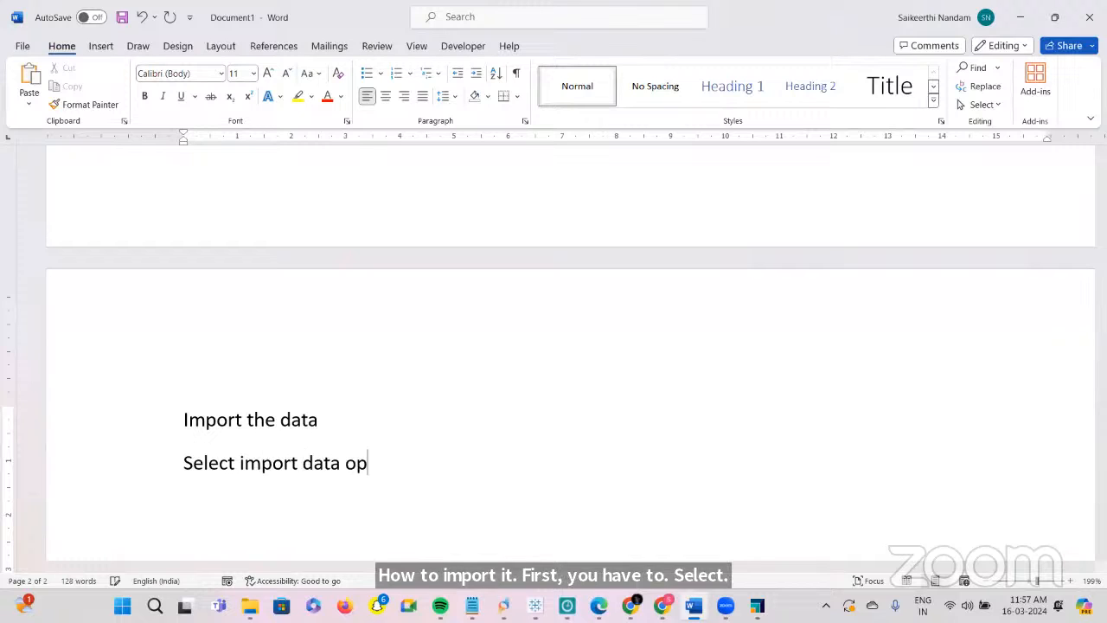
{"action": "type", "text": "tion in repository panel"}
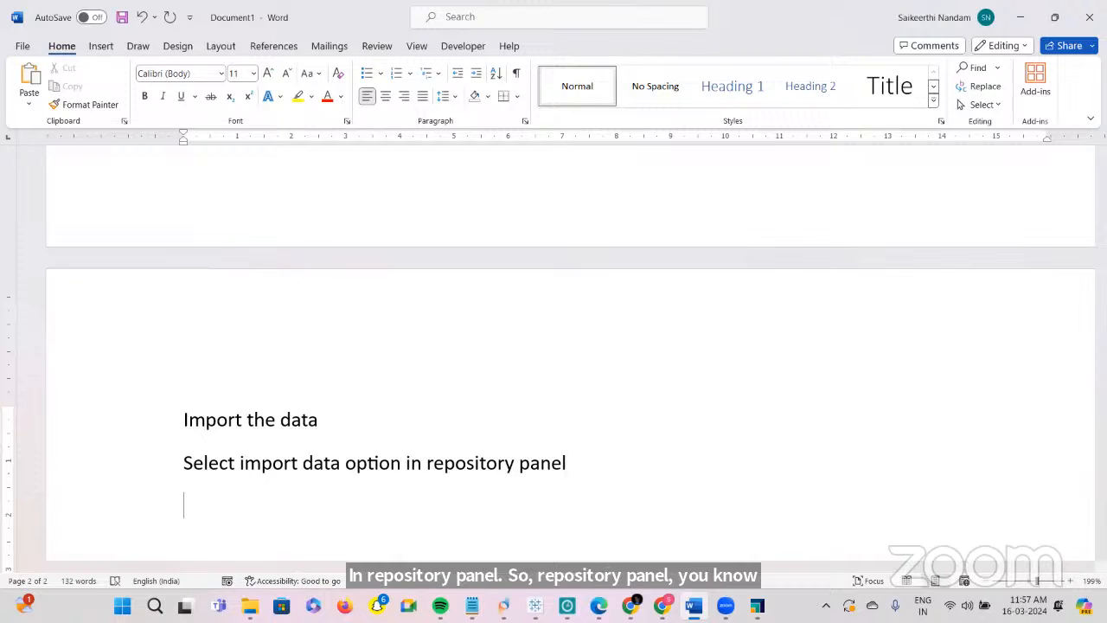
Write "My computer or a database" as the following note line, correcting the spelling and spacing
{"action": "type", "text": "My "}
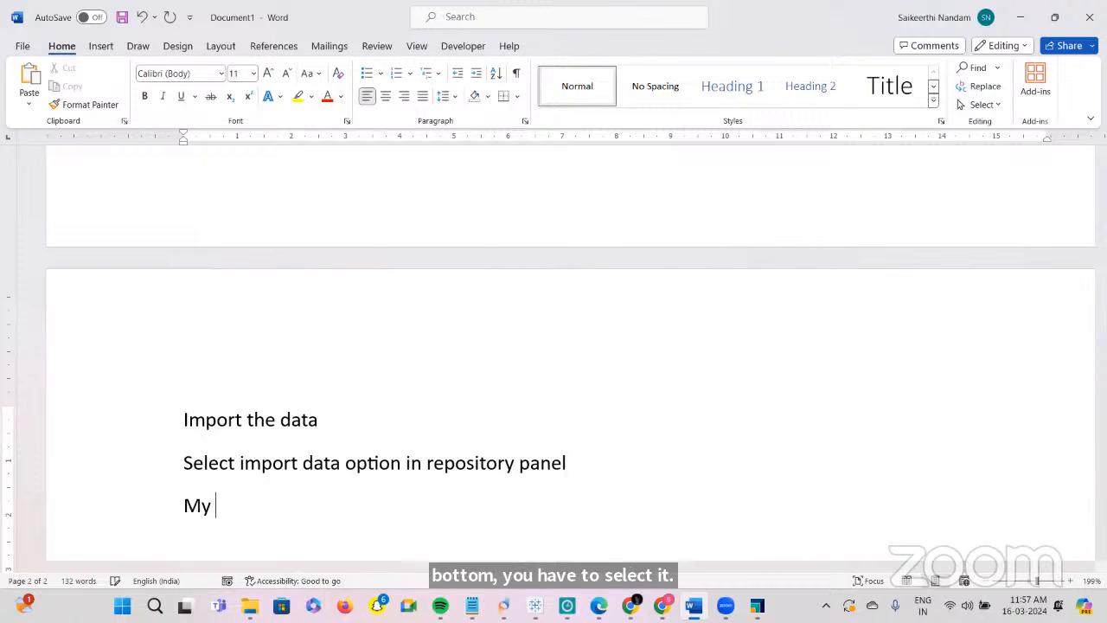
{"action": "type", "text": "coputer or ab"}
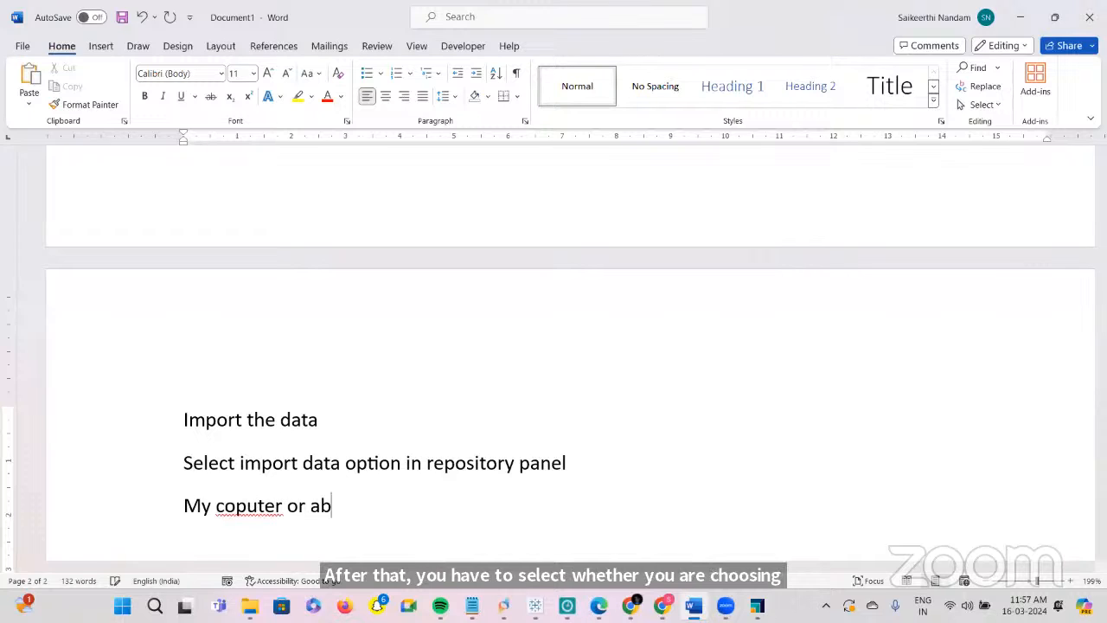
{"action": "key", "text": "BackSpace"}
{"action": "type", "text": "database"}
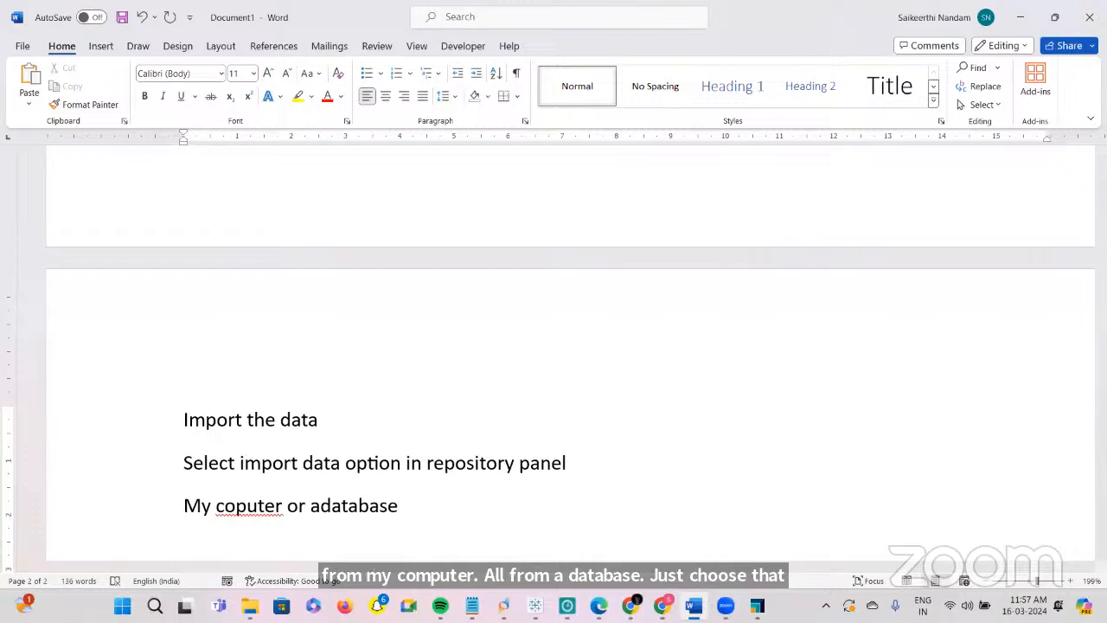
{"action": "key", "text": "Right"}
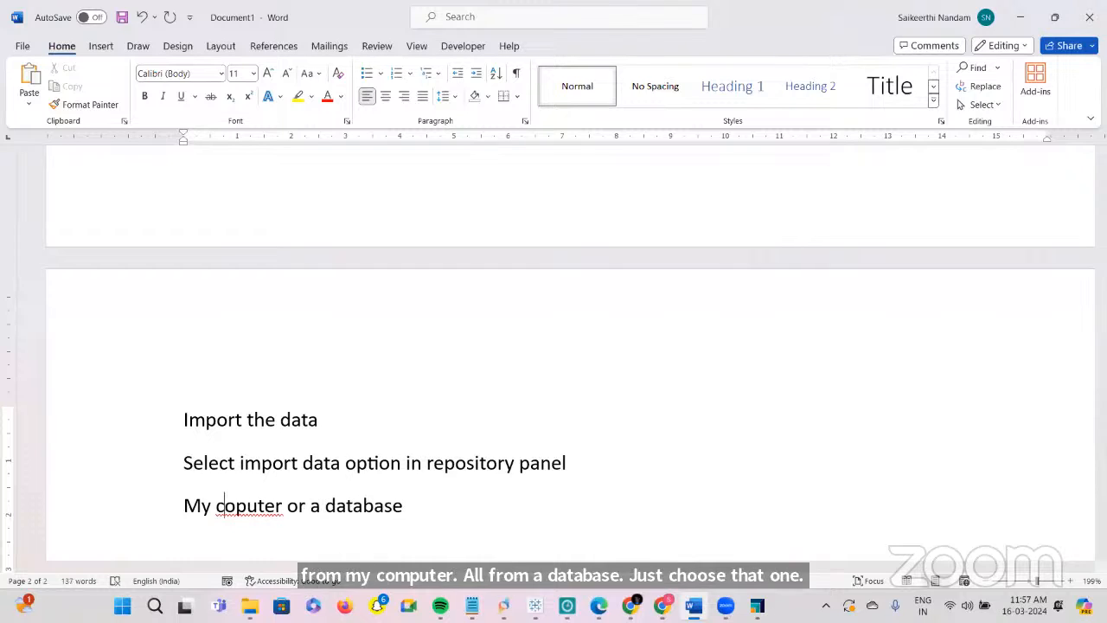
{"action": "left_click", "coordinate": [236, 505]}
{"action": "type", "text": "m"}
{"action": "key", "text": "Right"}
{"action": "key", "text": "Right"}
{"action": "key", "text": "Right"}
{"action": "key", "text": "Right"}
{"action": "key", "text": "Right"}
{"action": "key", "text": "Right"}
{"action": "key", "text": "Right"}
{"action": "key", "text": "Right"}
{"action": "key", "text": "Right"}
{"action": "key", "text": "Right"}
{"action": "key", "text": "Right"}
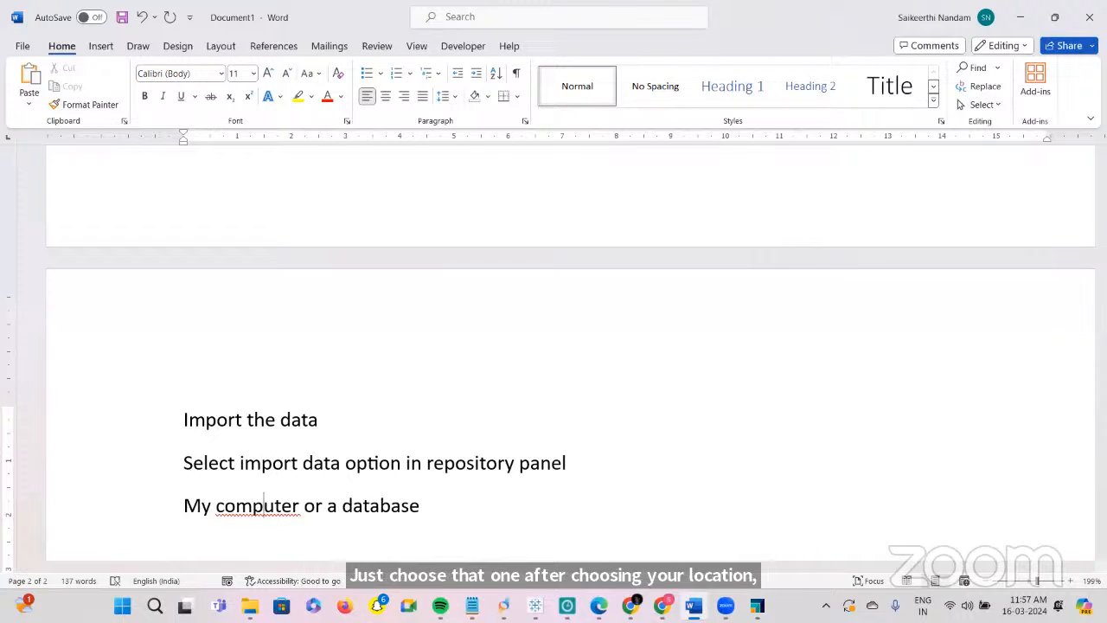
Add the note line "Select your file" below the computer or database line
{"action": "key", "text": "Return"}
{"action": "type", "text": "select yout"}
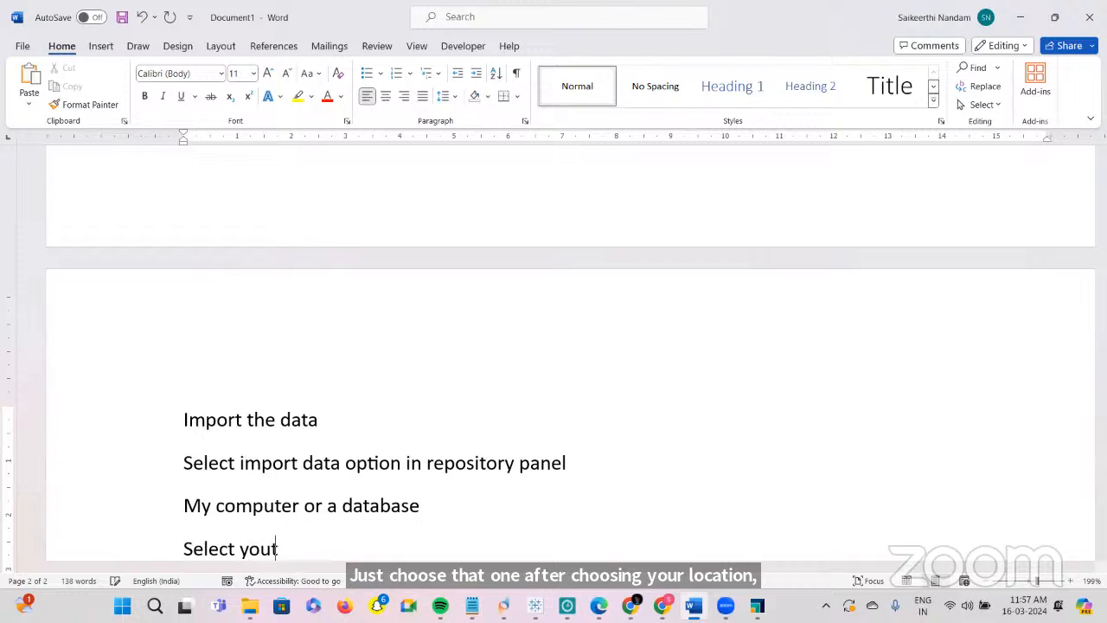
{"action": "key", "text": "BackSpace"}
{"action": "type", "text": "r file"}
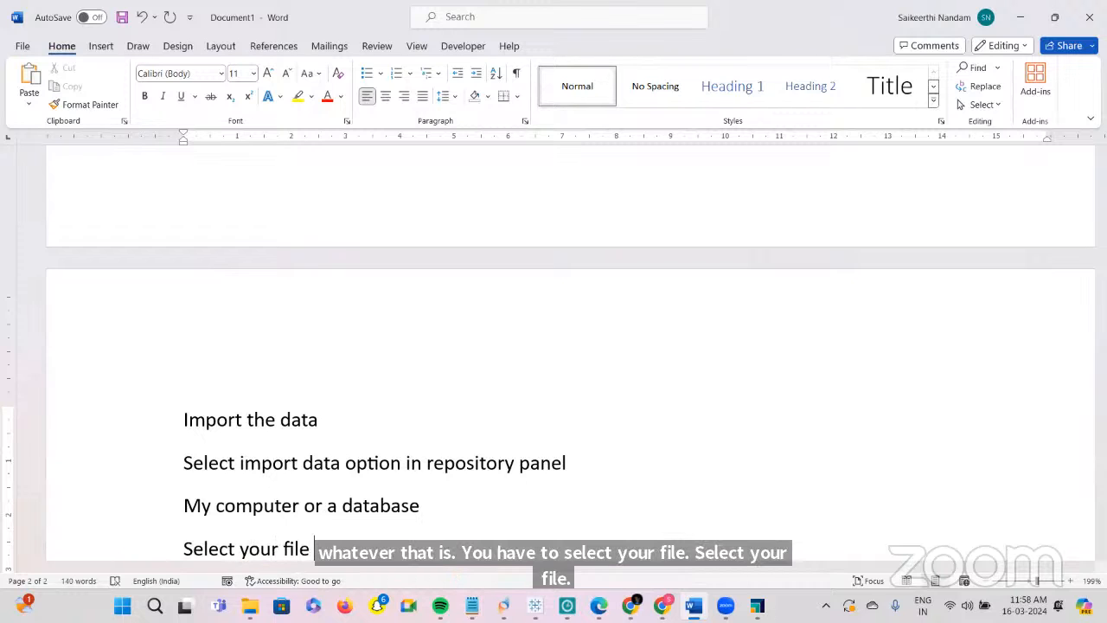
Add the note line "Select whatever the sheet", fixing the misspelled word and the extra space
{"action": "key", "text": "Return"}
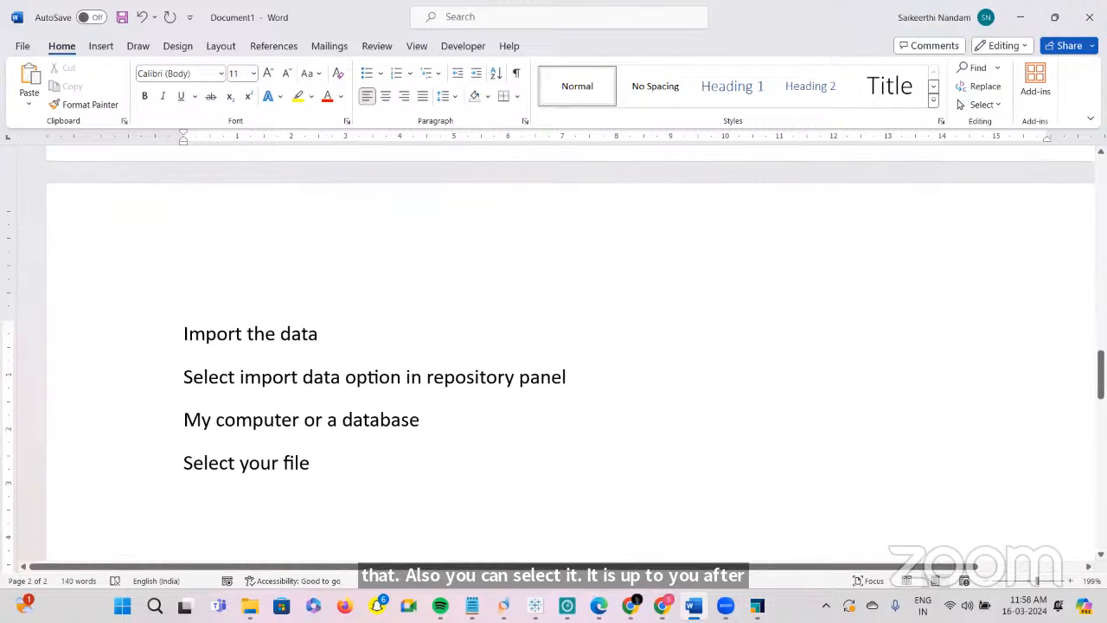
{"action": "type", "text": "select whever"}
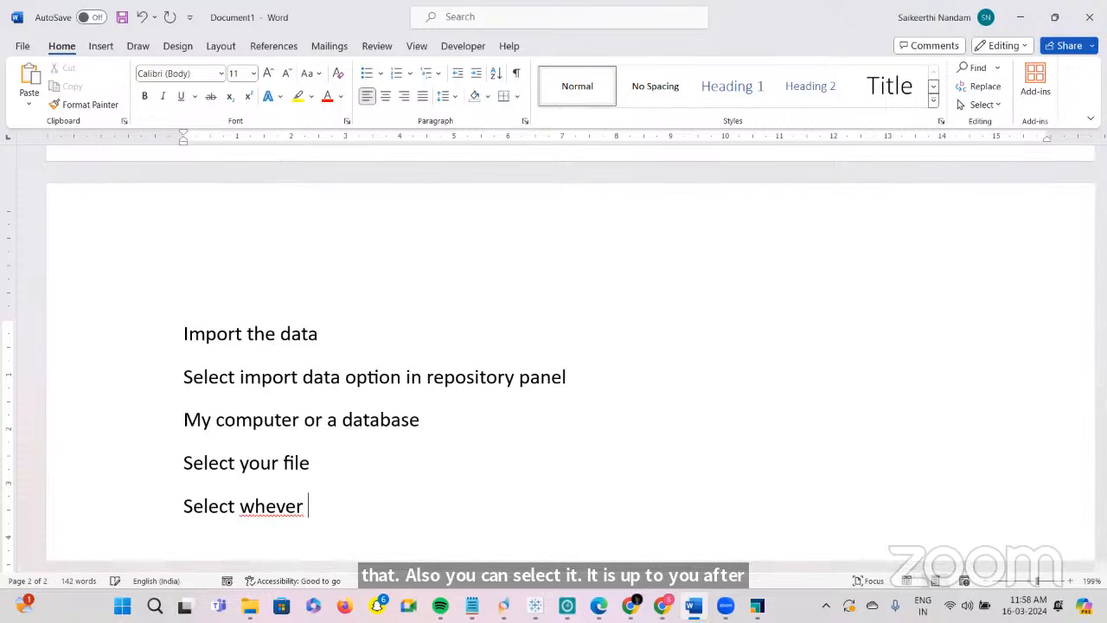
{"action": "left_click", "coordinate": [268, 506]}
{"action": "type", "text": "atever"}
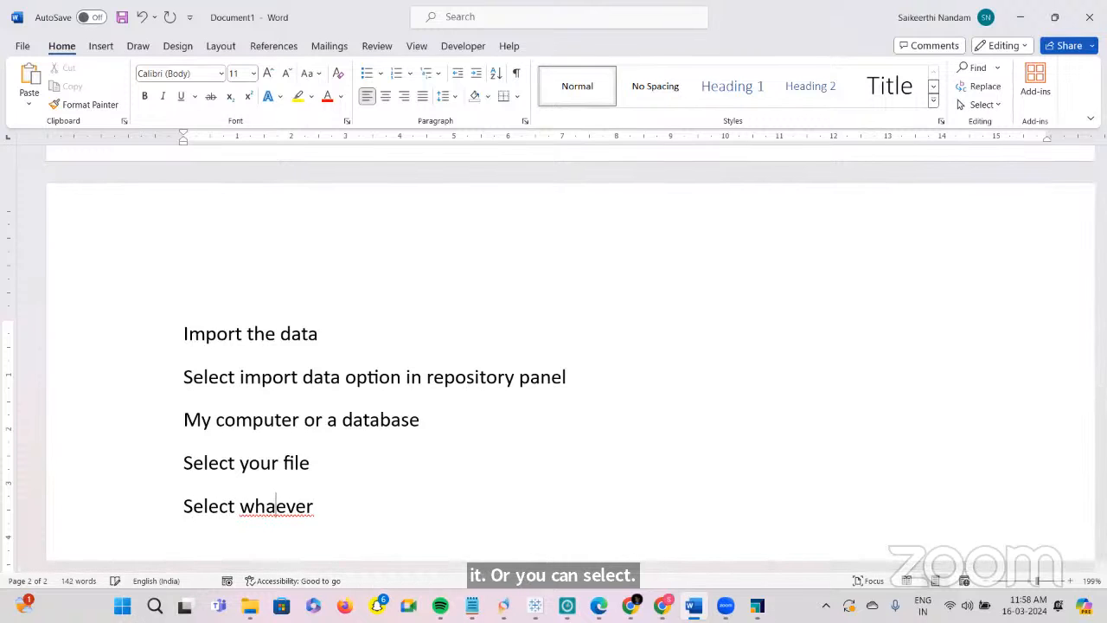
{"action": "type", "text": "  the sheet"}
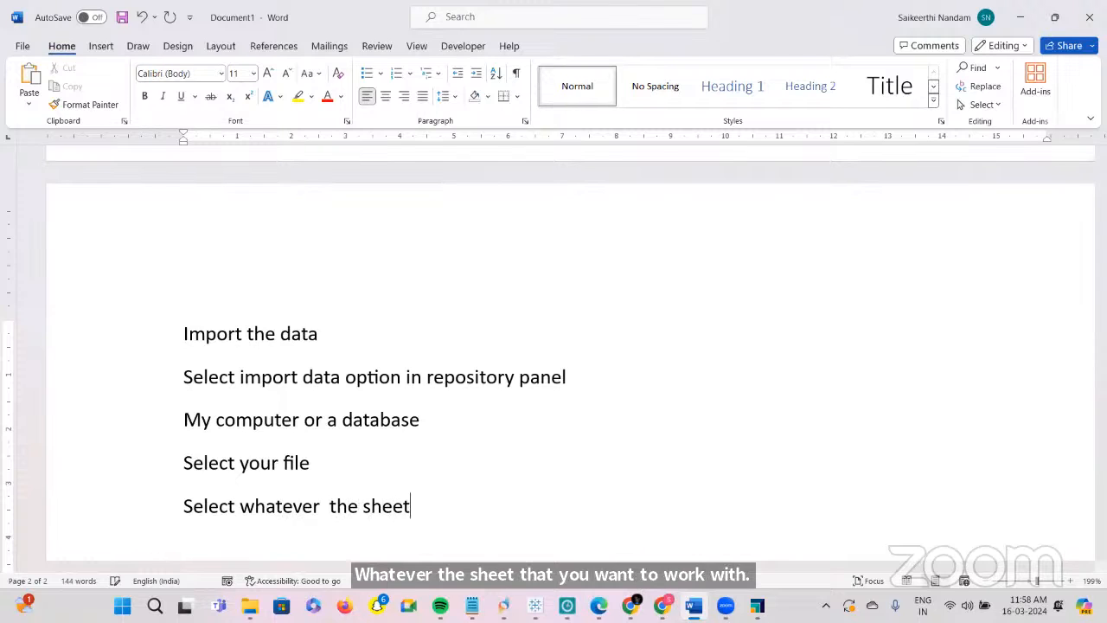
{"action": "left_click", "coordinate": [330, 506]}
{"action": "key", "text": "BackSpace"}
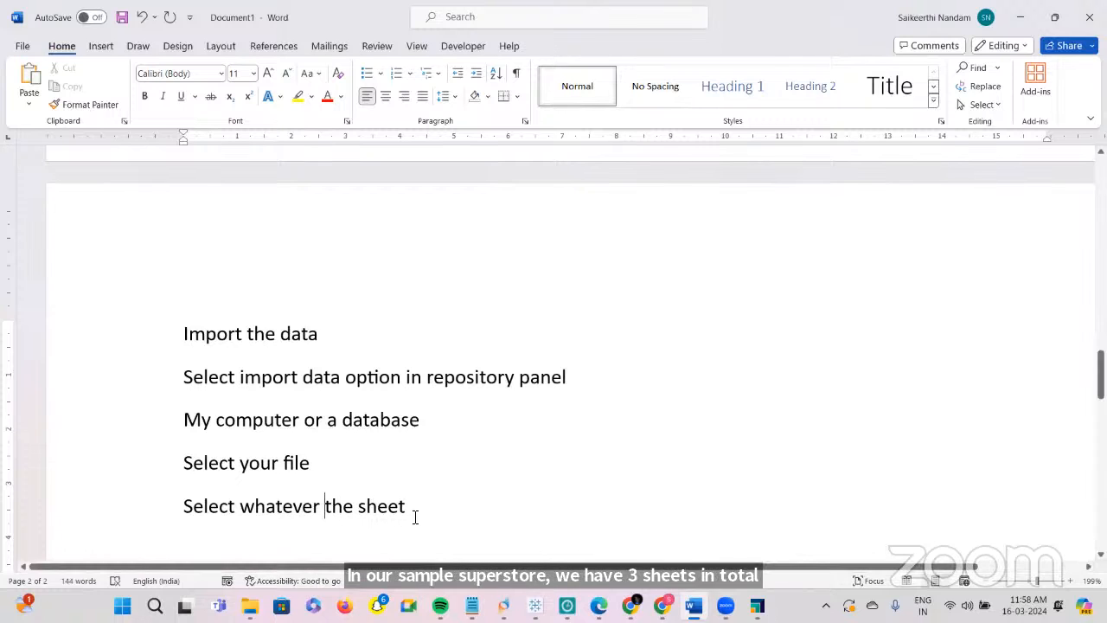
Start a new note line reading "Format your column – change the column datatype, name of the column,"
{"action": "key", "text": "Return"}
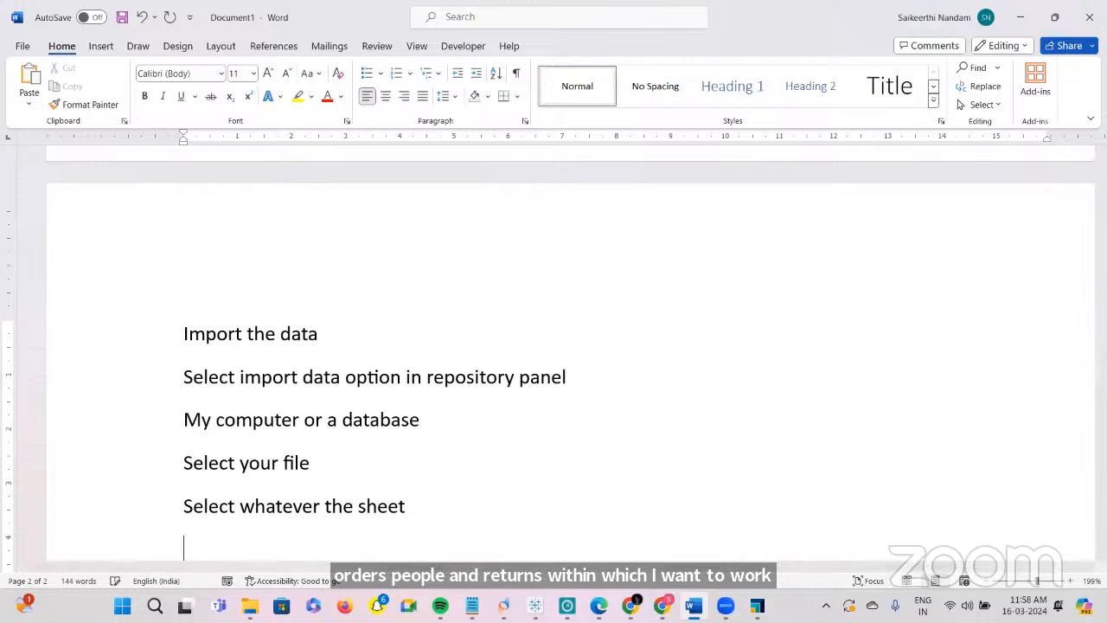
{"action": "scroll", "coordinate": [397, 446], "scroll_direction": "down", "scroll_amount": 2}
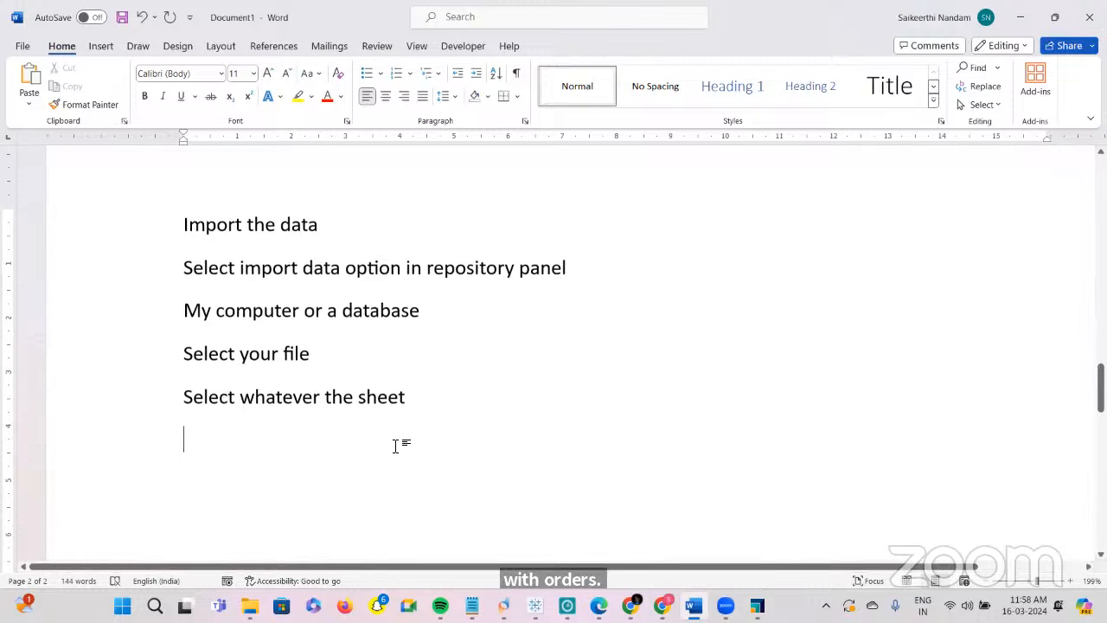
{"action": "type", "text": "format "}
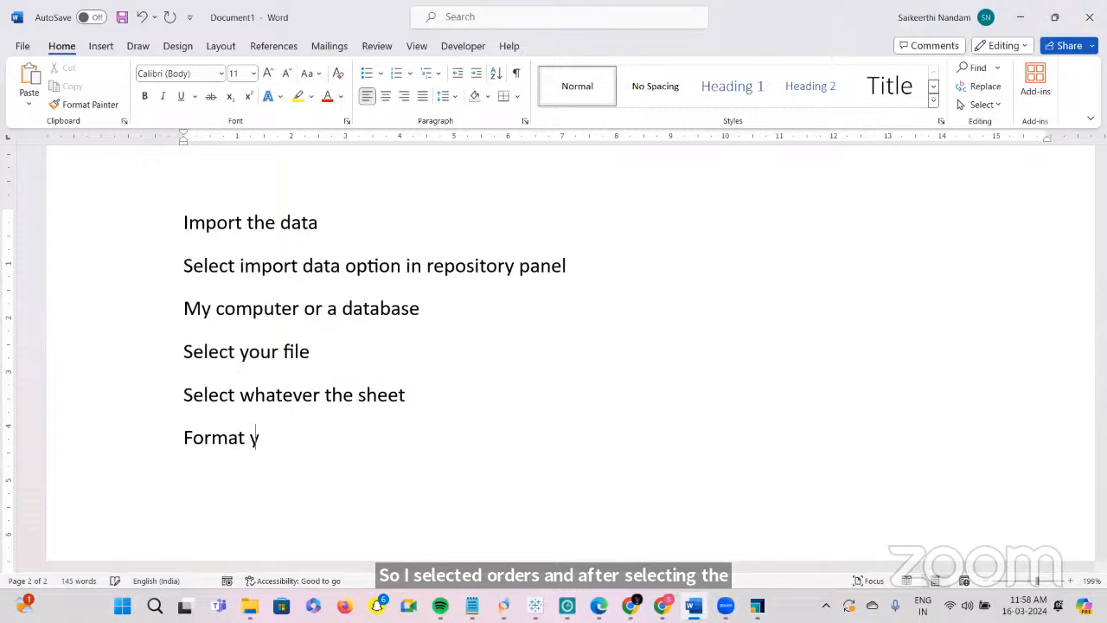
{"action": "type", "text": "your column"}
{"action": "type", "text": " - "}
{"action": "type", "text": "change the c"}
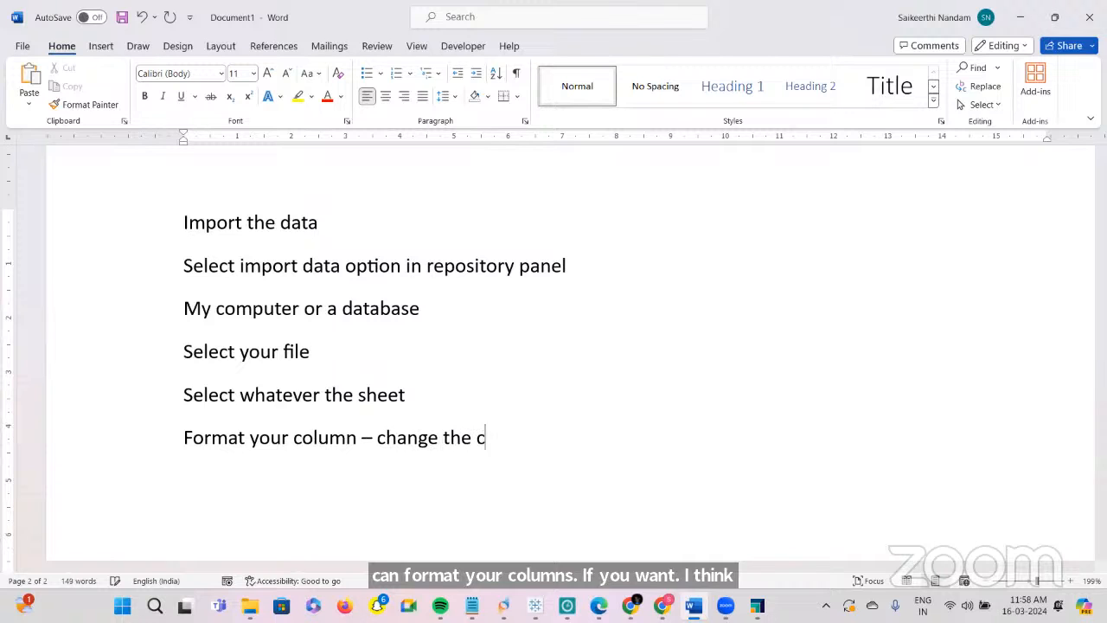
{"action": "type", "text": "olumn dstat"}
{"action": "key", "text": "BackSpace"}
{"action": "key", "text": "BackSpace"}
{"action": "key", "text": "BackSpace"}
{"action": "key", "text": "BackSpace"}
{"action": "type", "text": "atatype, name o"}
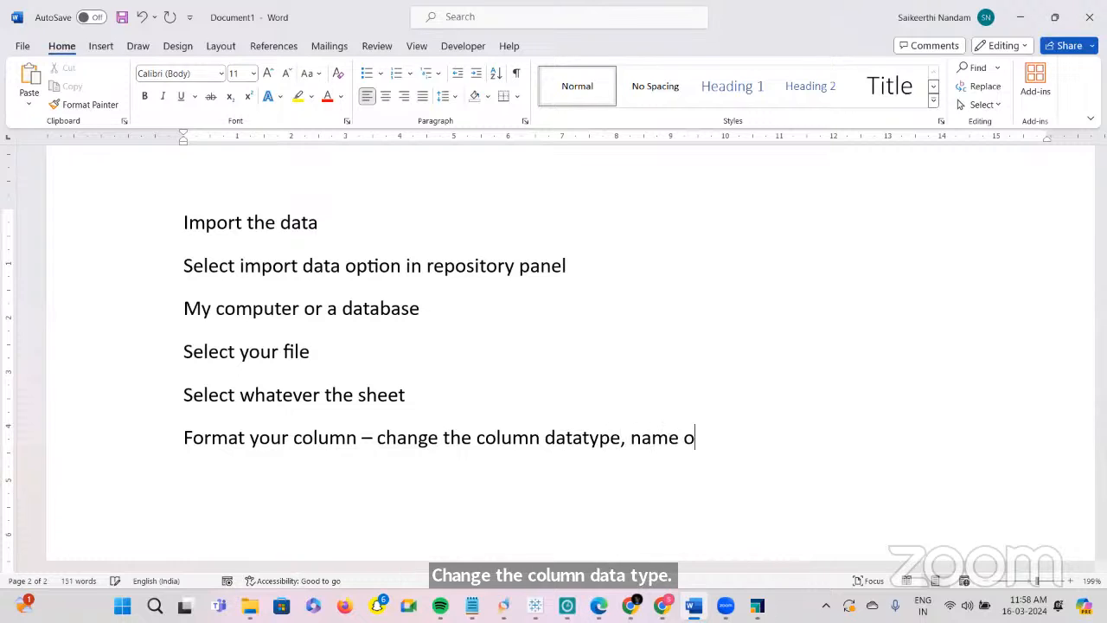
{"action": "type", "text": "f the column, "}
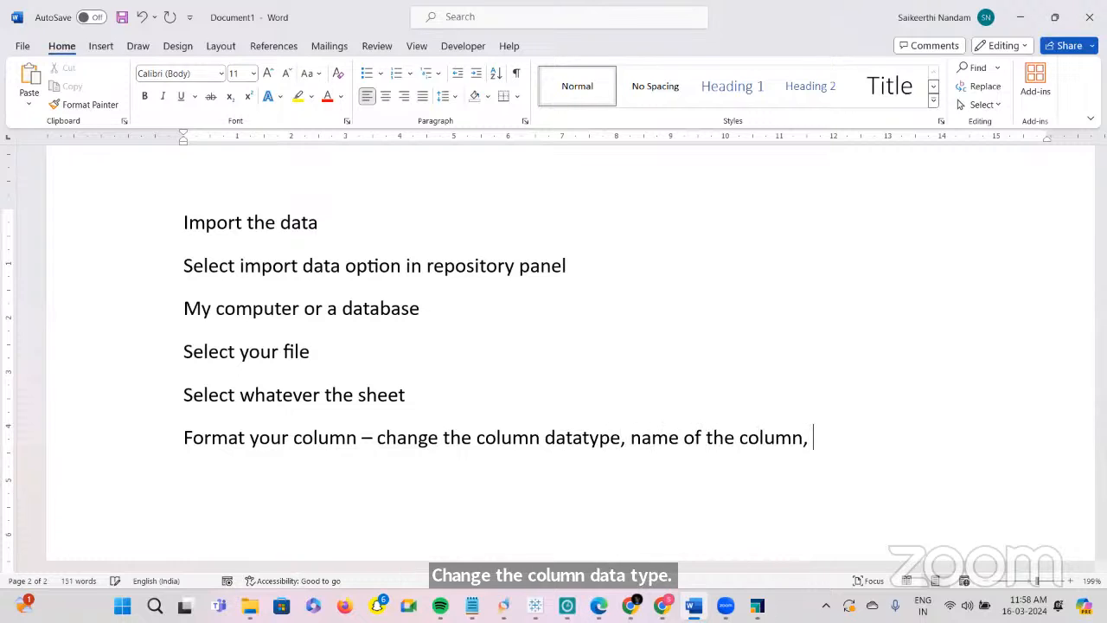
Complete the column formatting note with "excluding the column – finish", correcting the spelling of "excluding"
{"action": "type", "text": "exclusing the"}
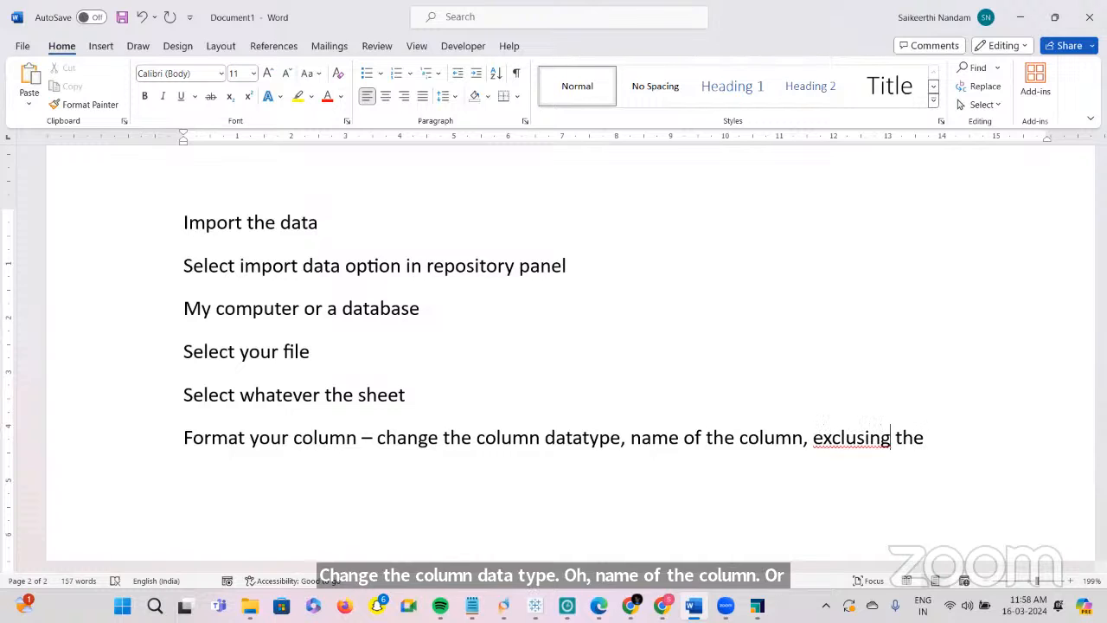
{"action": "key", "text": "Right"}
{"action": "key", "text": "Right"}
{"action": "key", "text": "Right"}
{"action": "key", "text": "BackSpace"}
{"action": "key", "text": "BackSpace"}
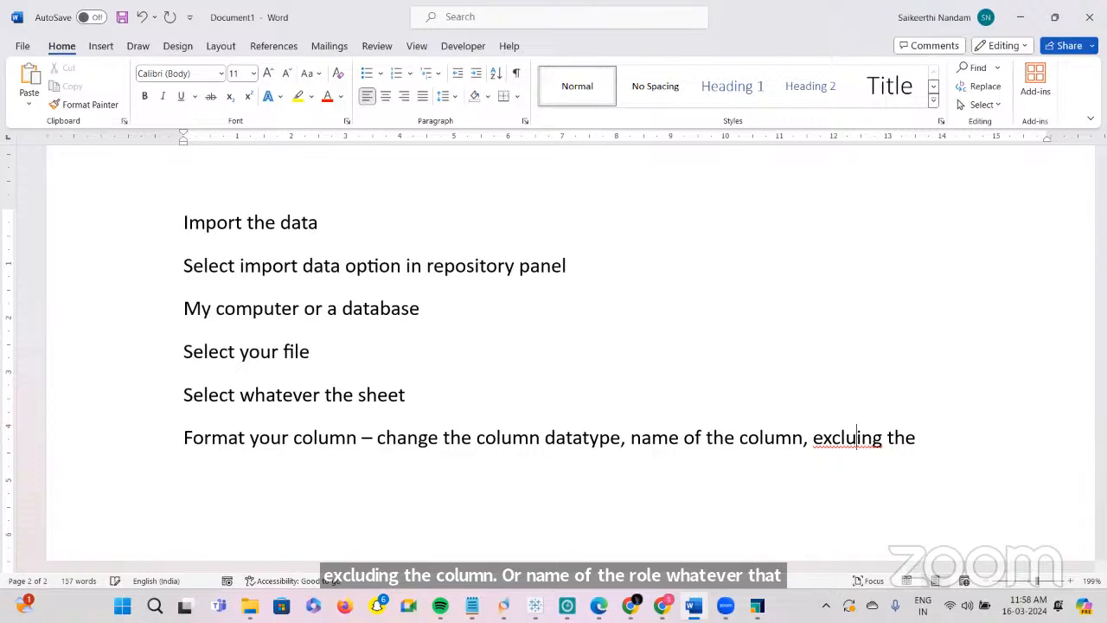
{"action": "type", "text": "d"}
{"action": "left_click", "coordinate": [898, 438]}
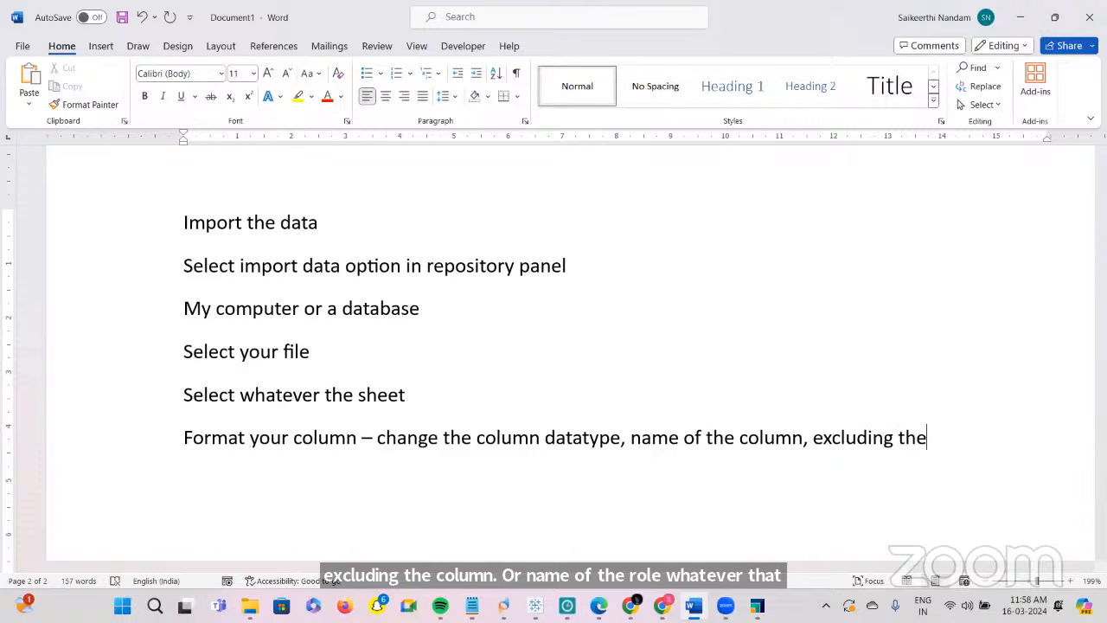
{"action": "type", "text": "column"}
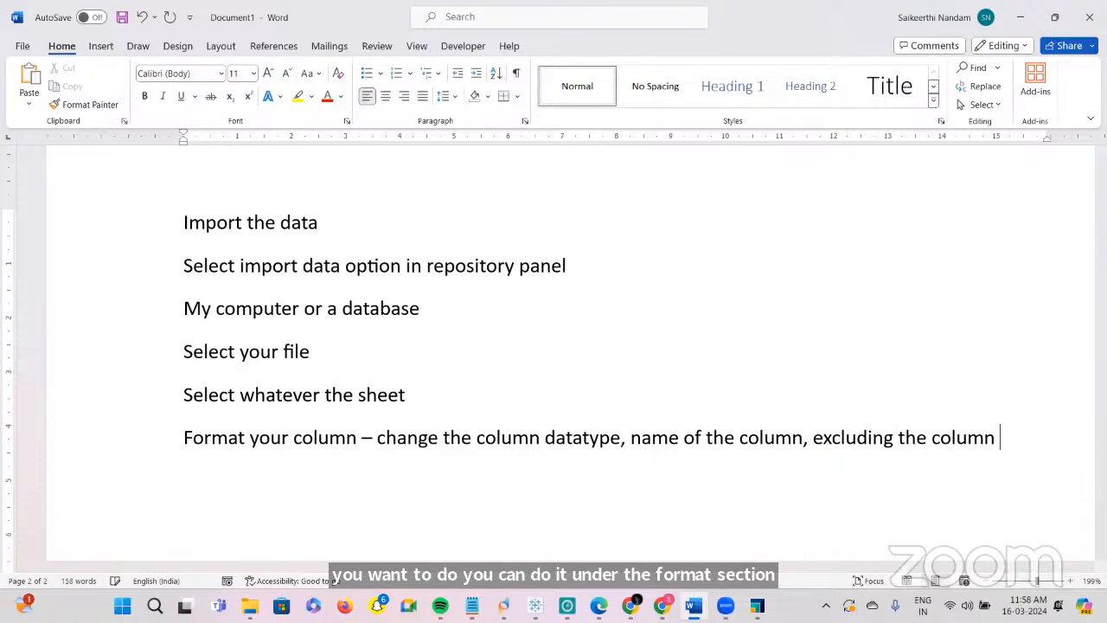
{"action": "type", "text": " -"}
{"action": "type", "text": " finish"}
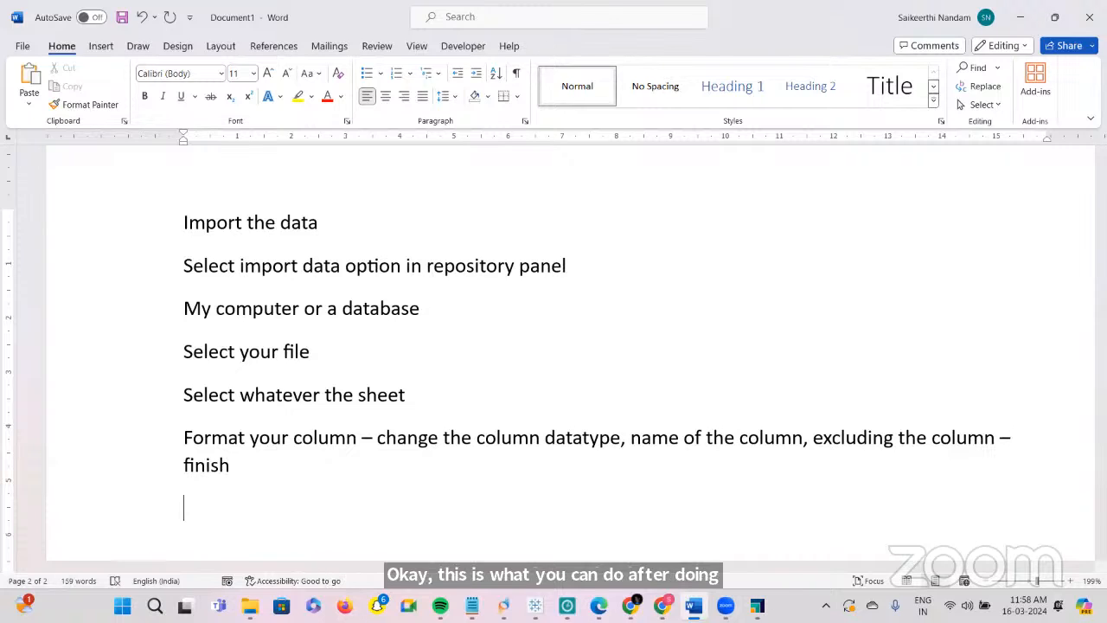
Start a new note line below the column formatting note reading "Ask you in which repository", correcting the spelling of "which"
{"action": "type", "text": "Ask you in"}
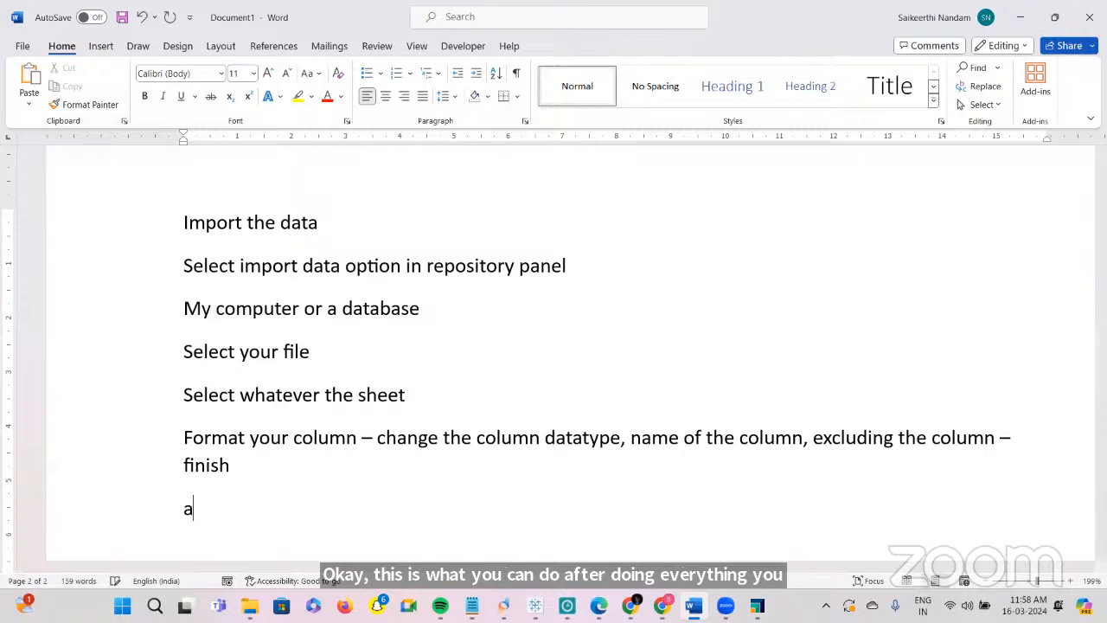
{"action": "type", "text": " whoch r"}
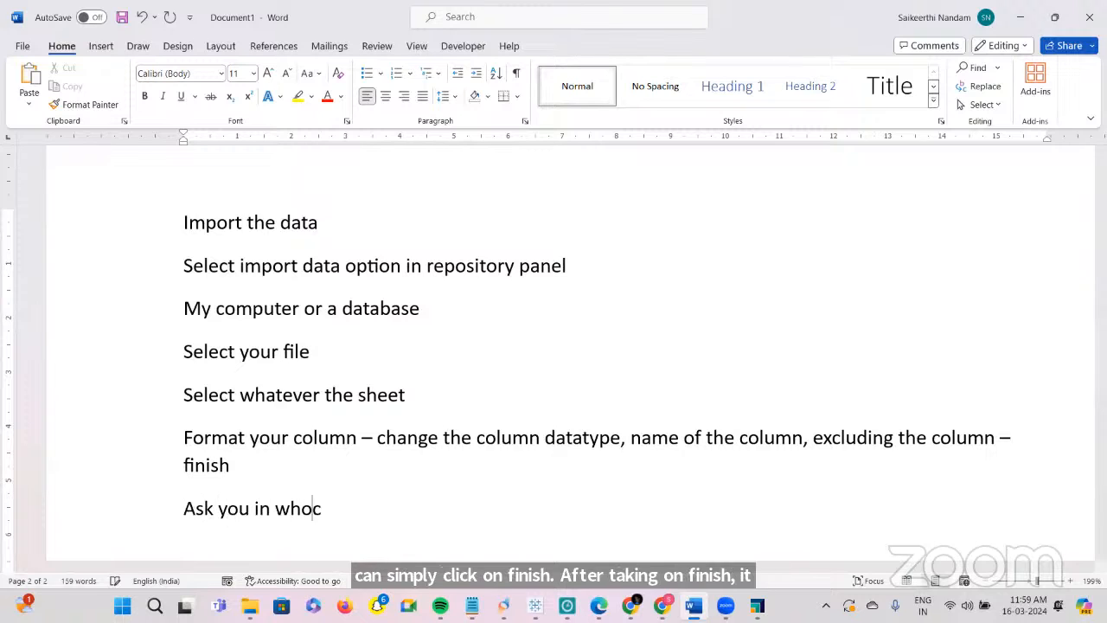
{"action": "key", "text": "BackSpace"}
{"action": "key", "text": "BackSpace"}
{"action": "key", "text": "BackSpace"}
{"action": "key", "text": "BackSpace"}
{"action": "key", "text": "BackSpace"}
{"action": "type", "text": "ich repository "}
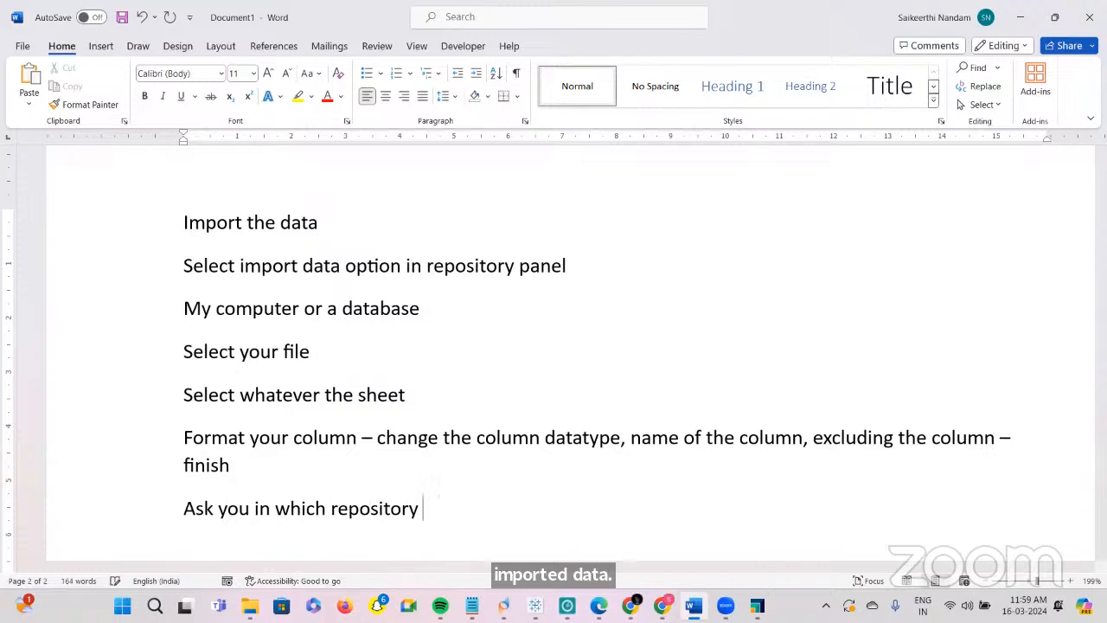
Continue the repository note with "you want to store your imported", correcting the mistyped "your"
{"action": "type", "text": "you want to store ypour"}
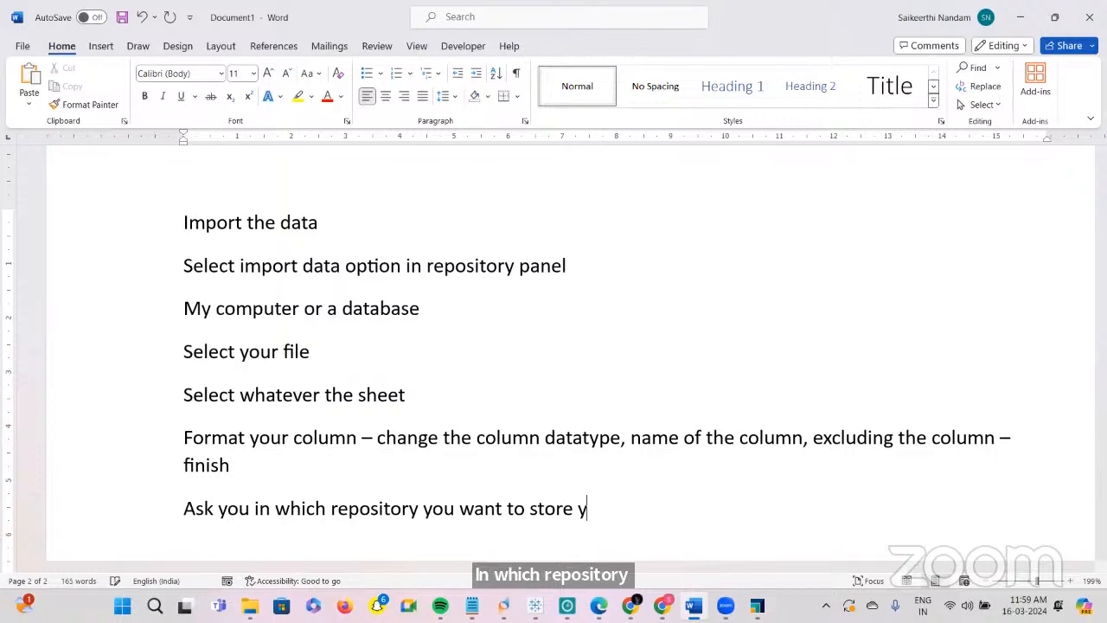
{"action": "key", "text": "BackSpace"}
{"action": "key", "text": "BackSpace"}
{"action": "key", "text": "BackSpace"}
{"action": "key", "text": "BackSpace"}
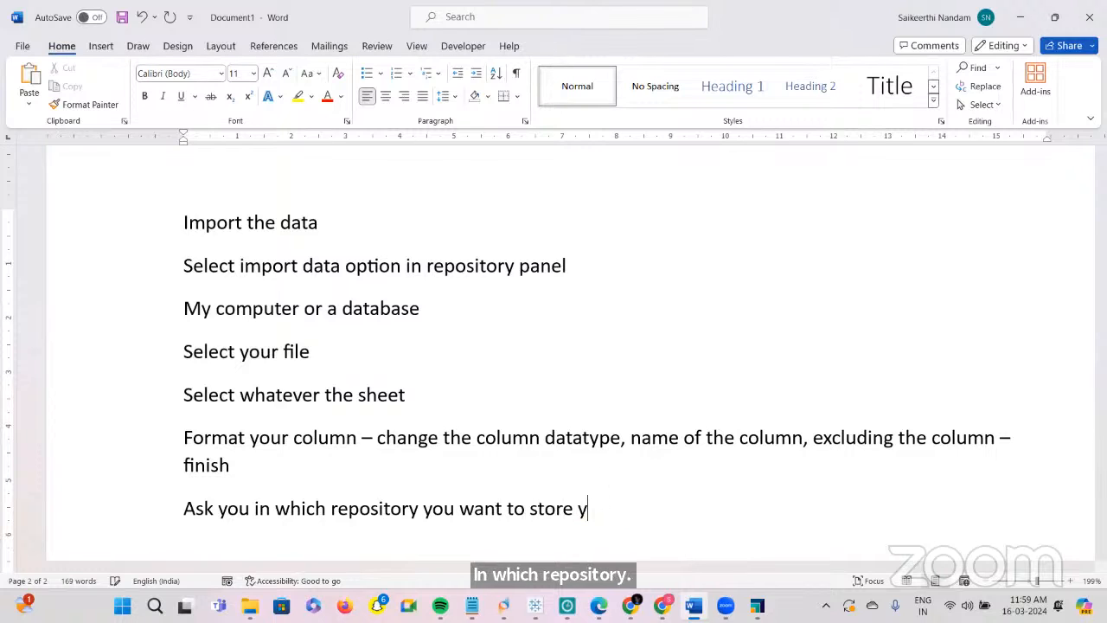
{"action": "type", "text": "our imported"}
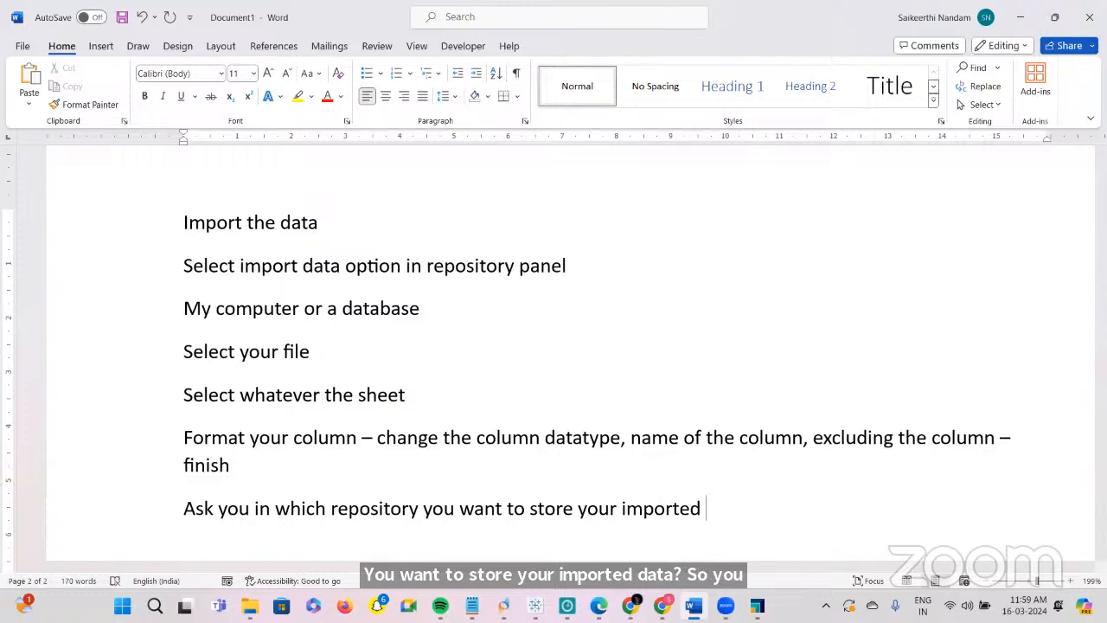
Complete the repository note with the example location "– practice – data subfolder"
{"action": "type", "text": " -"}
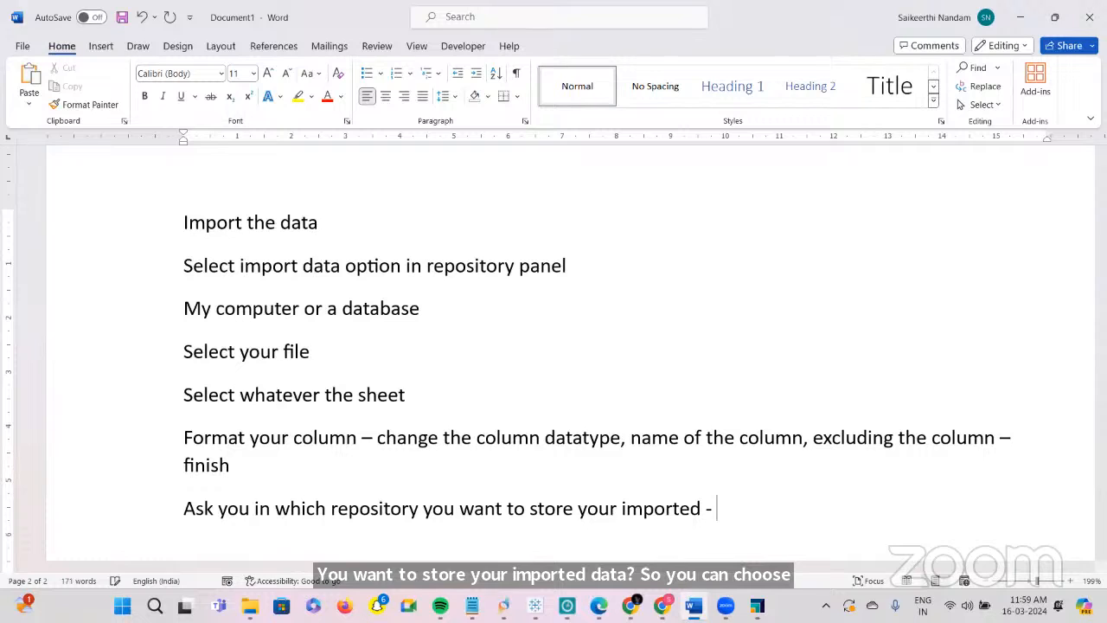
{"action": "type", "text": " p"}
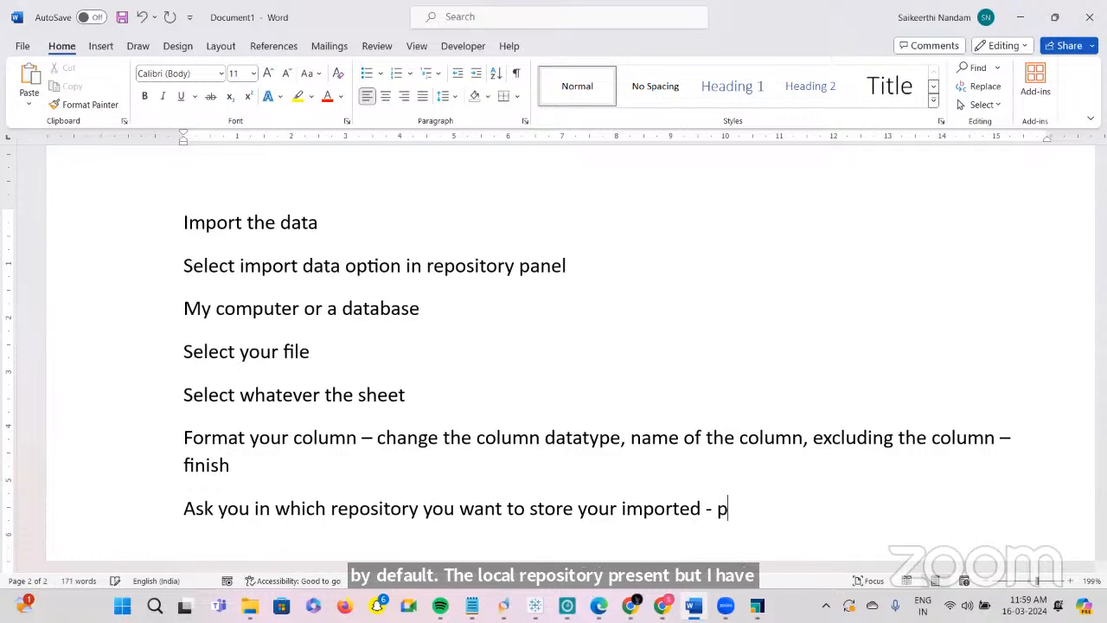
{"action": "type", "text": "racto"}
{"action": "key", "text": "BackSpace"}
{"action": "type", "text": "iced -"}
{"action": "key", "text": "BackSpace"}
{"action": "key", "text": "BackSpace"}
{"action": "key", "text": "BackSpace"}
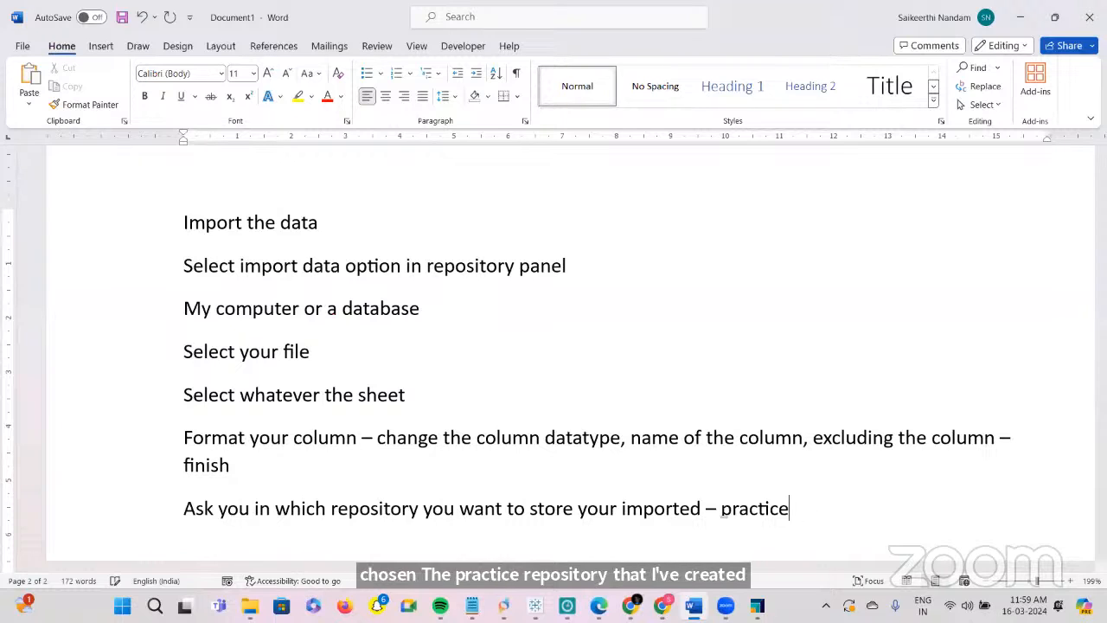
{"action": "type", "text": "- data fo"}
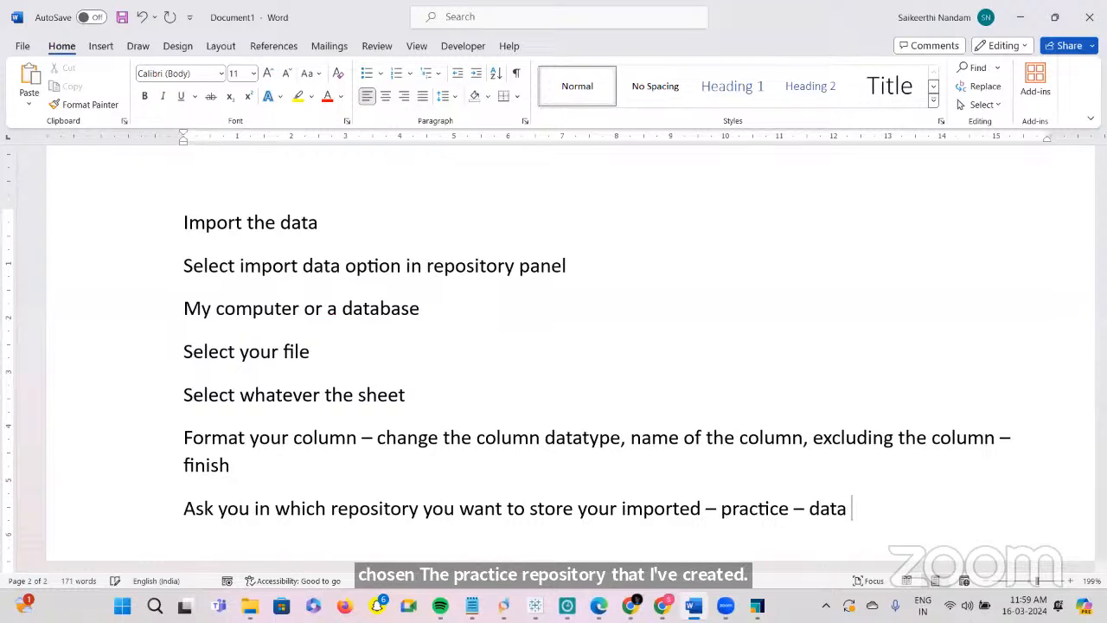
{"action": "key", "text": "BackSpace"}
{"action": "key", "text": "BackSpace"}
{"action": "type", "text": "subfolder"}
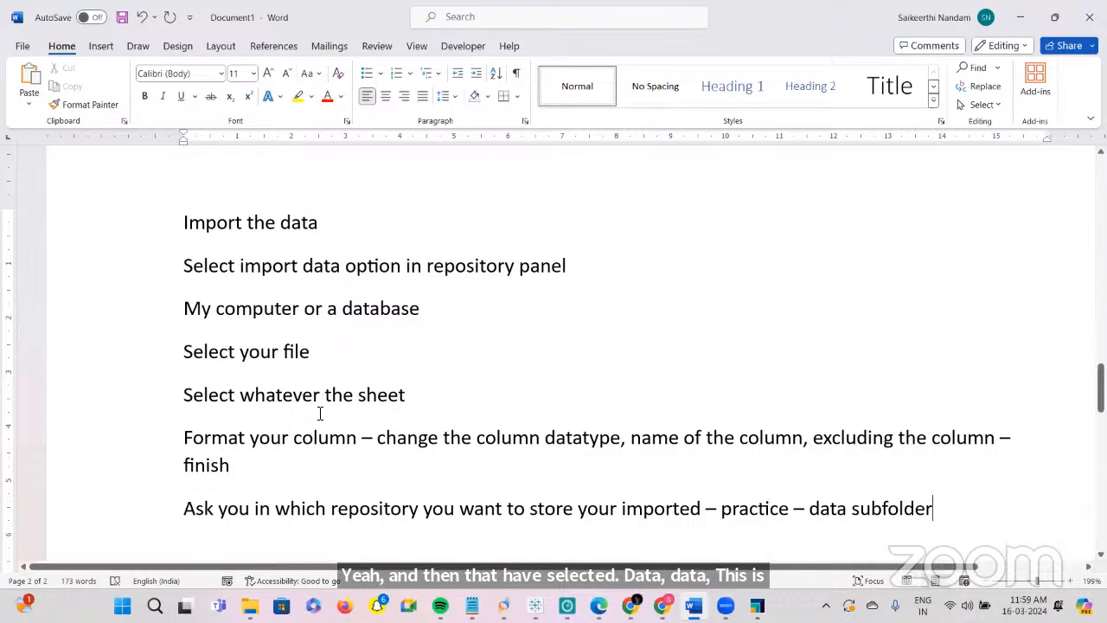
Switch to RapidMiner Studio and review the repository tree from the Practice data folder up to the Samples data folder
{"action": "mouse_move", "coordinate": [757, 605]}
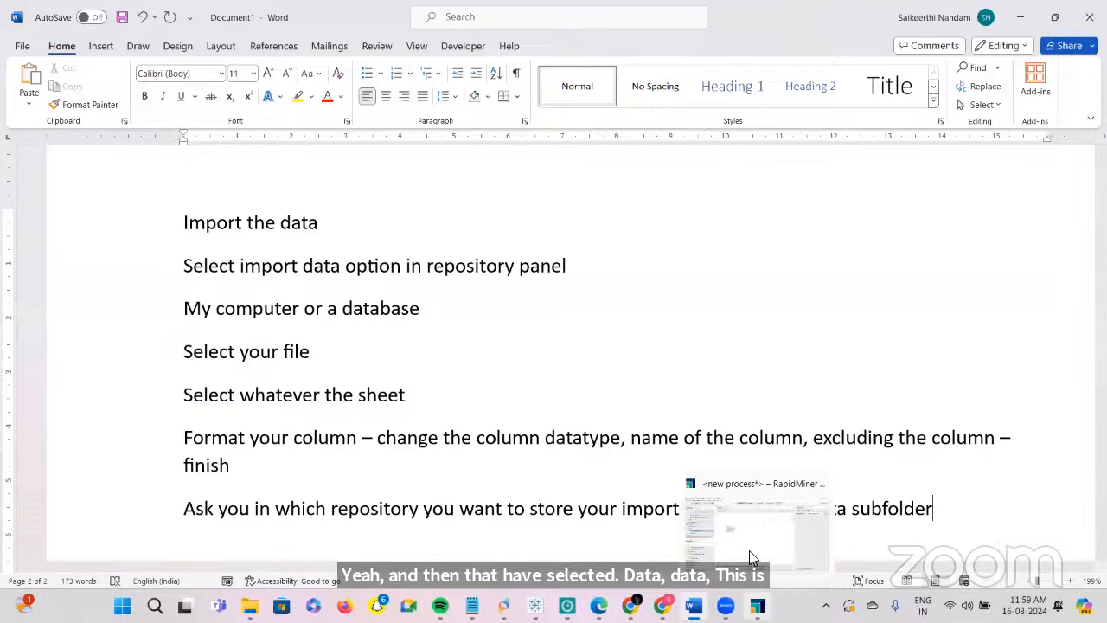
{"action": "left_click", "coordinate": [713, 517]}
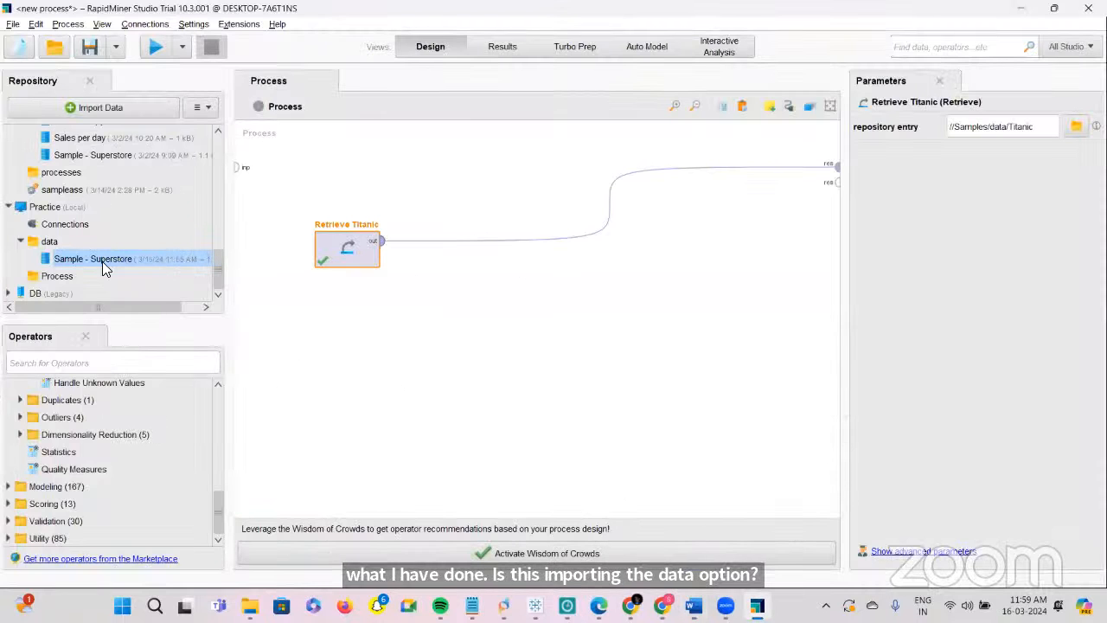
{"action": "scroll", "coordinate": [100, 202], "scroll_direction": "up", "scroll_amount": 5}
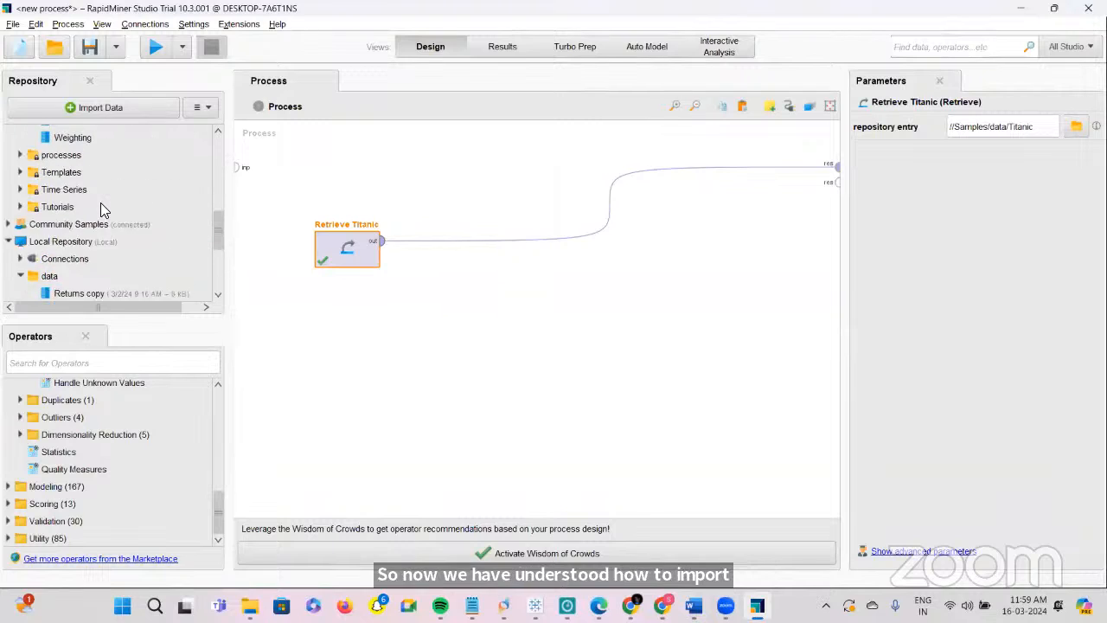
{"action": "scroll", "coordinate": [90, 219], "scroll_direction": "up", "scroll_amount": 5}
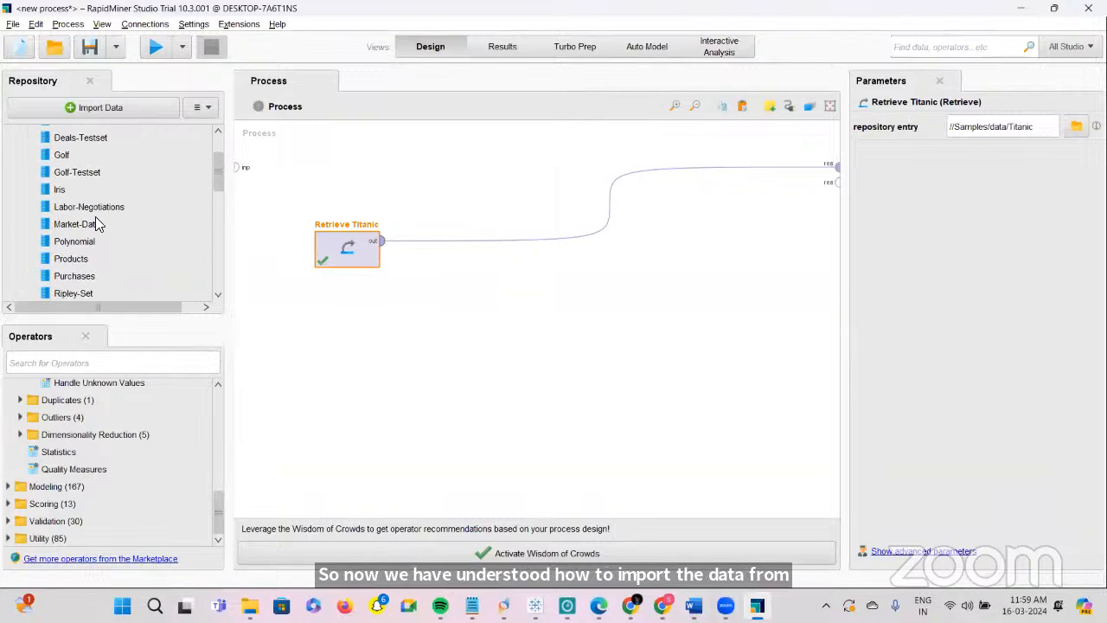
{"action": "scroll", "coordinate": [97, 223], "scroll_direction": "up", "scroll_amount": 1}
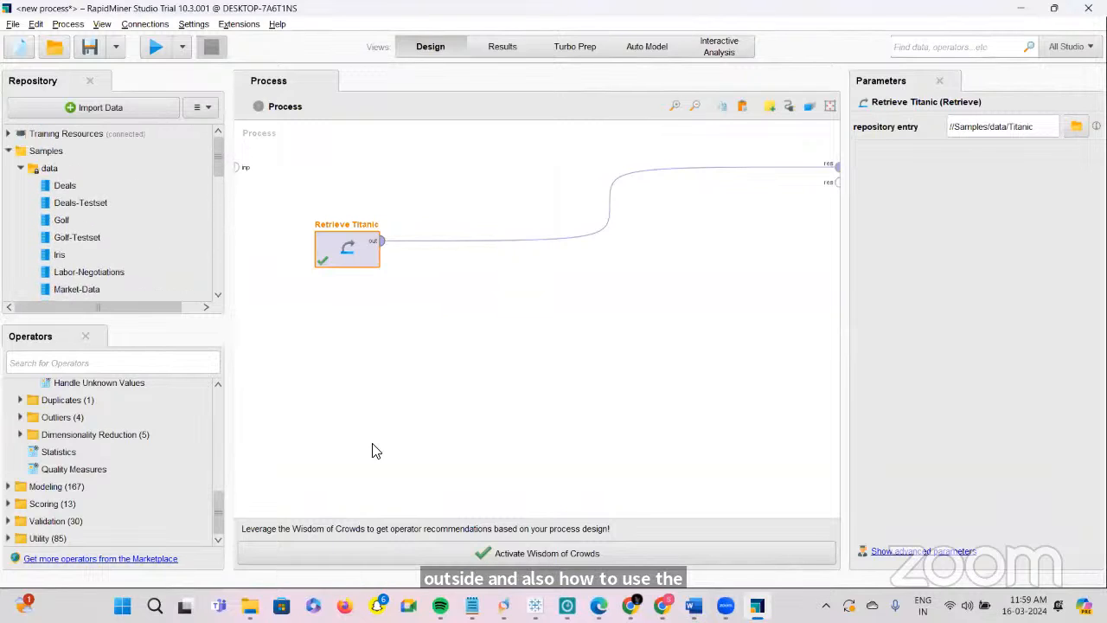
Switch to the RapidMiner Primer presentation in Edge and advance to slide 34, "Loading Data from a CSV file"
{"action": "left_click", "coordinate": [605, 603]}
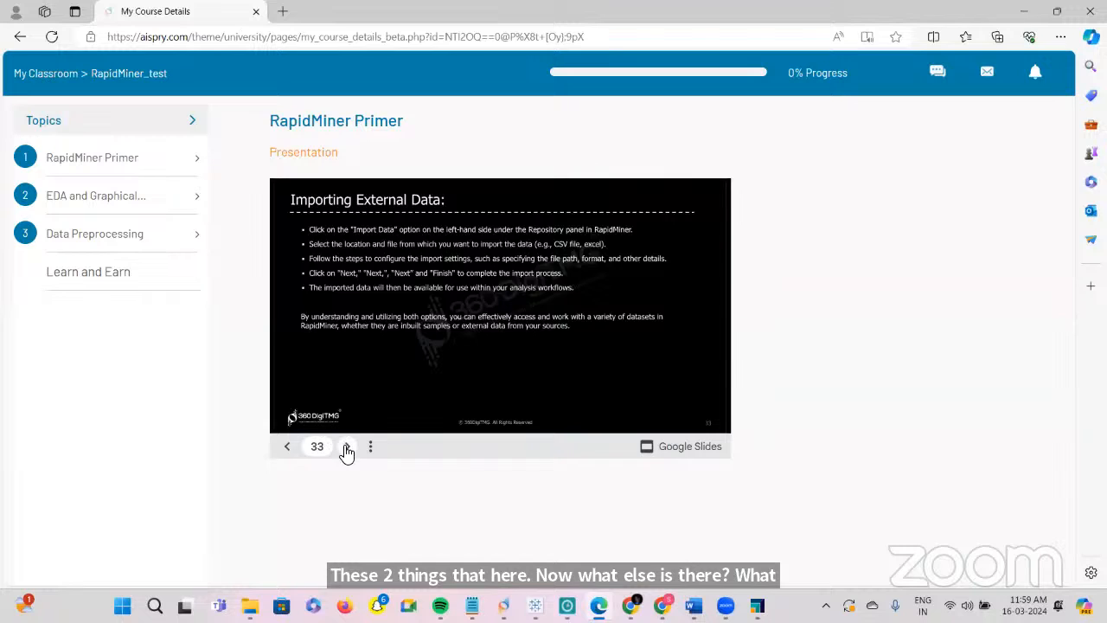
{"action": "left_click", "coordinate": [346, 448]}
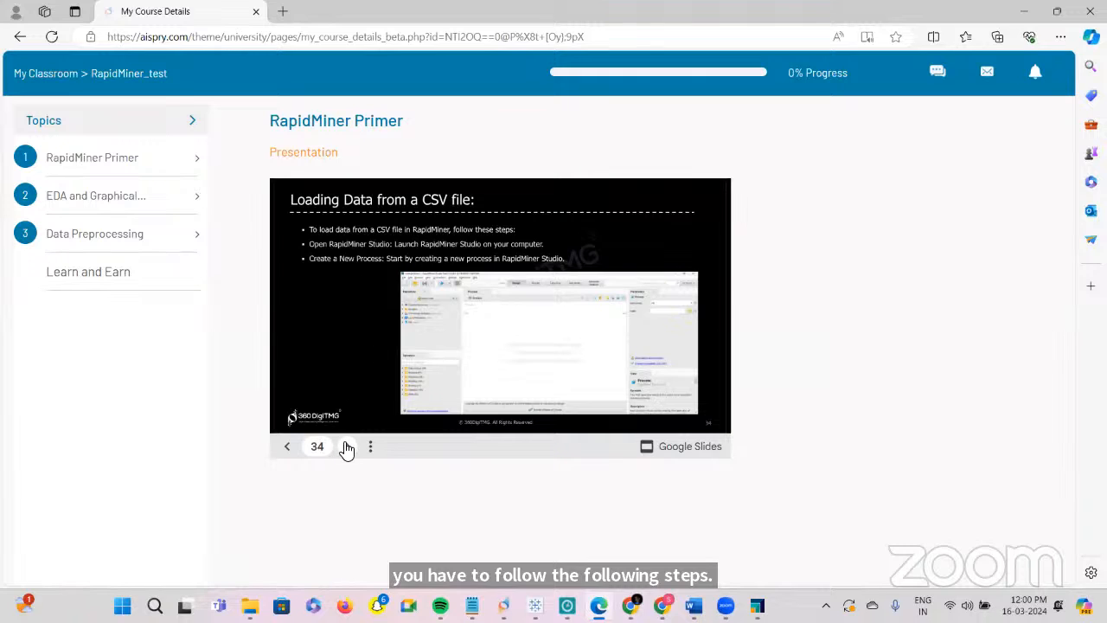
Advance the course presentation one slide, switch to RapidMiner Studio and delete the Retrieve Titanic operator from the process
{"action": "left_click", "coordinate": [347, 446]}
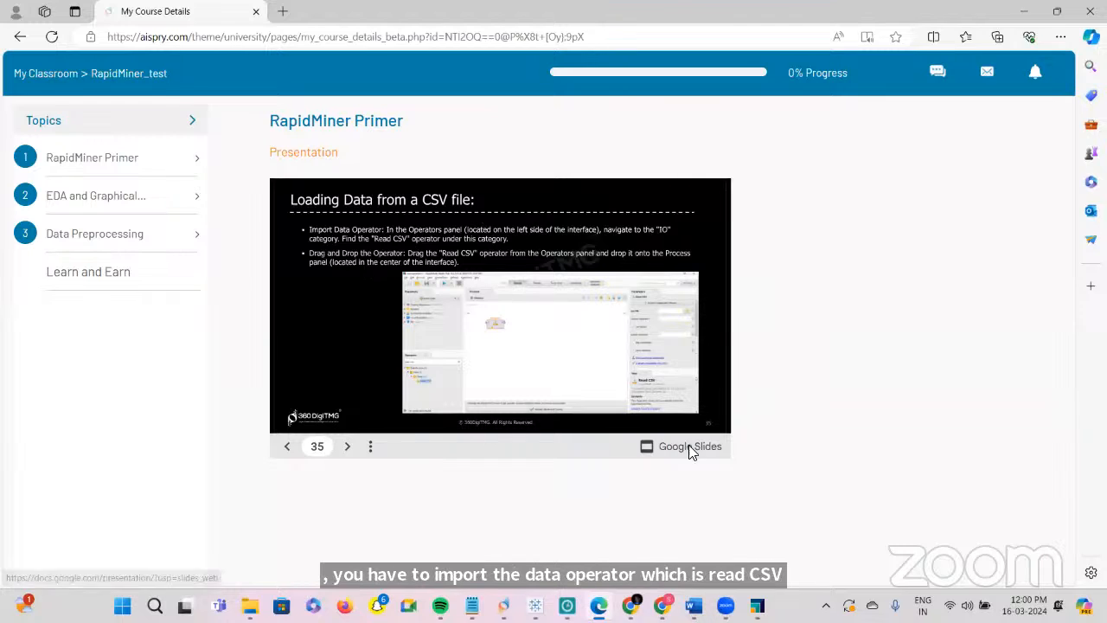
{"action": "key", "text": "alt+Tab"}
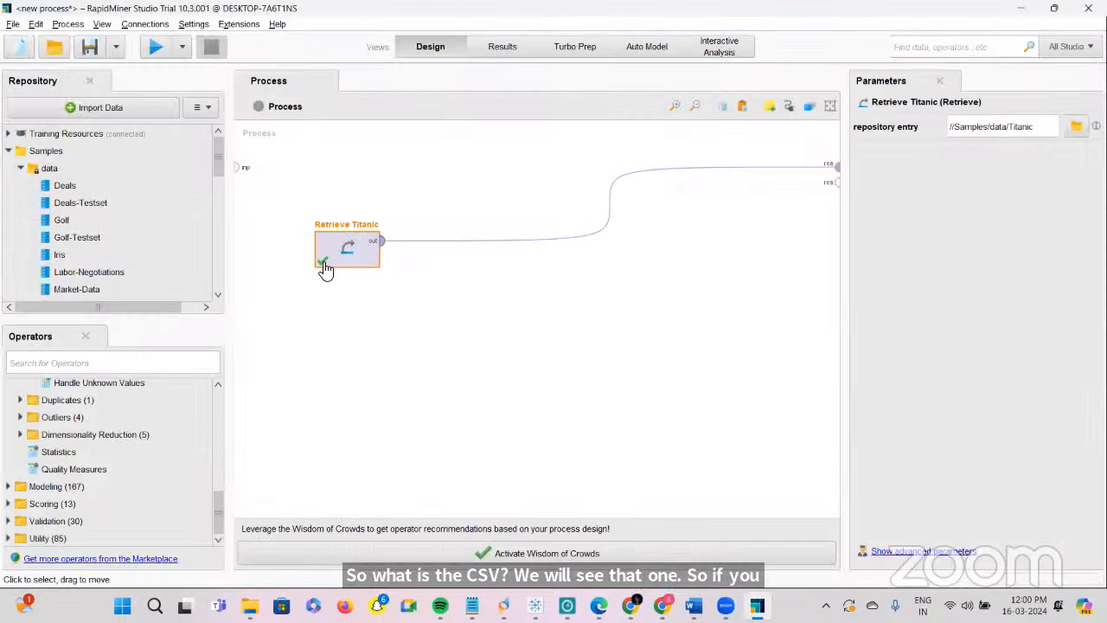
{"action": "left_click", "coordinate": [14, 24]}
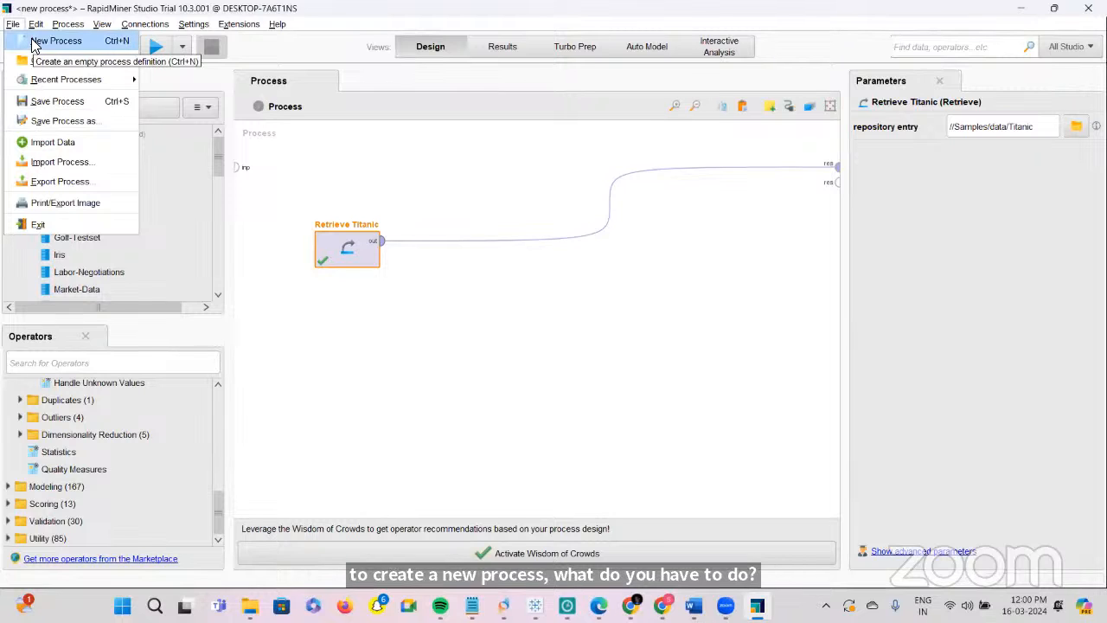
{"action": "left_click", "coordinate": [343, 250]}
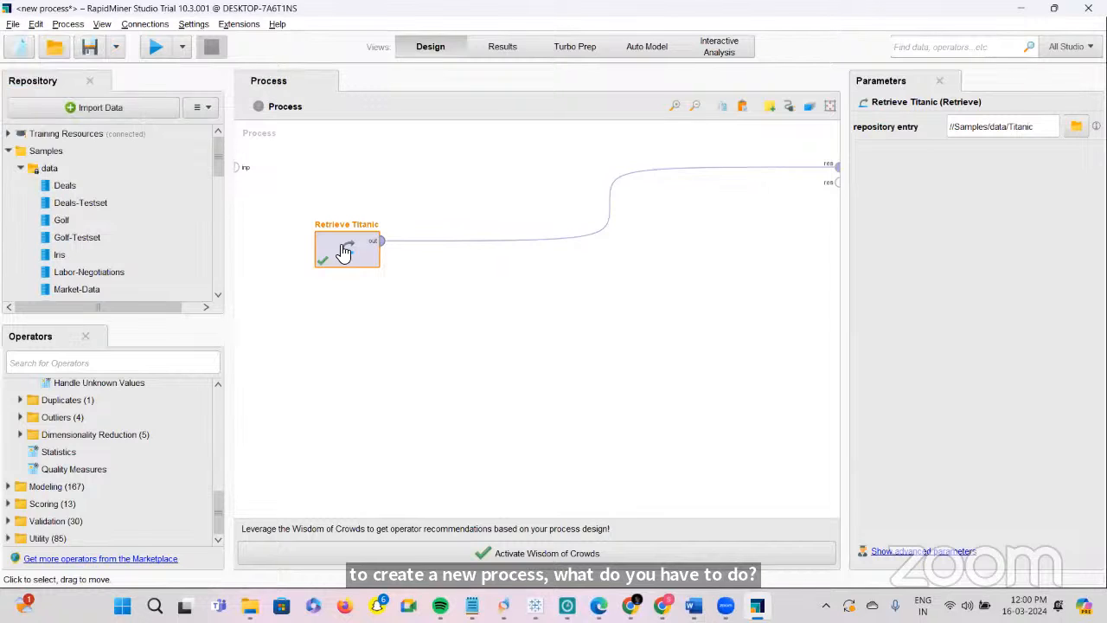
{"action": "key", "text": "Delete"}
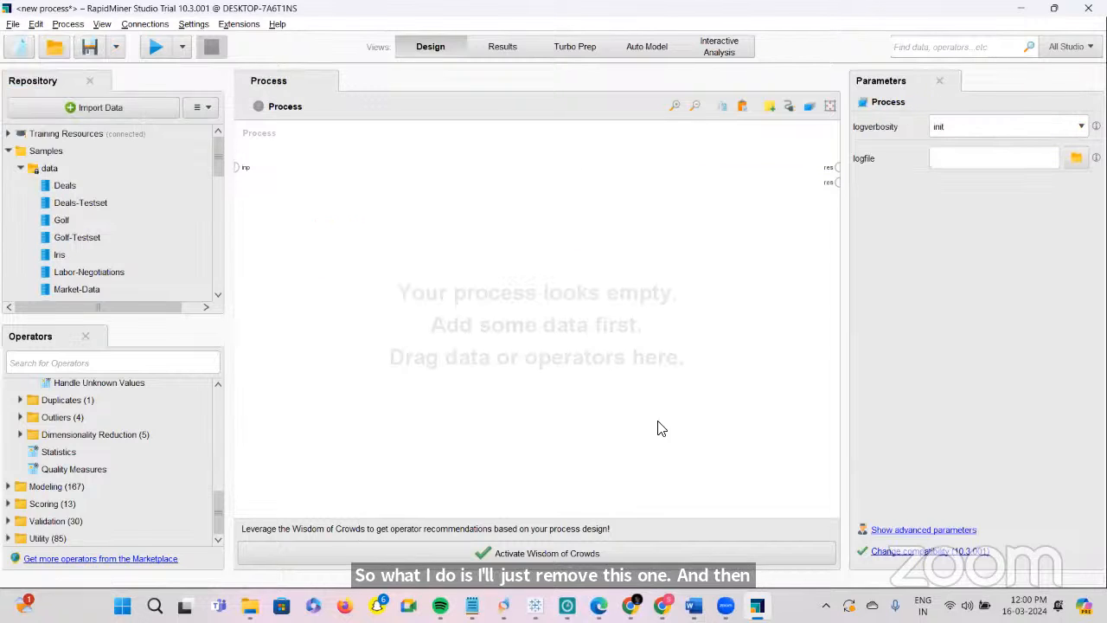
Search the operators for "read csv" and place a Read CSV operator on the empty process canvas
{"action": "left_click", "coordinate": [78, 364]}
{"action": "type", "text": "read csv"}
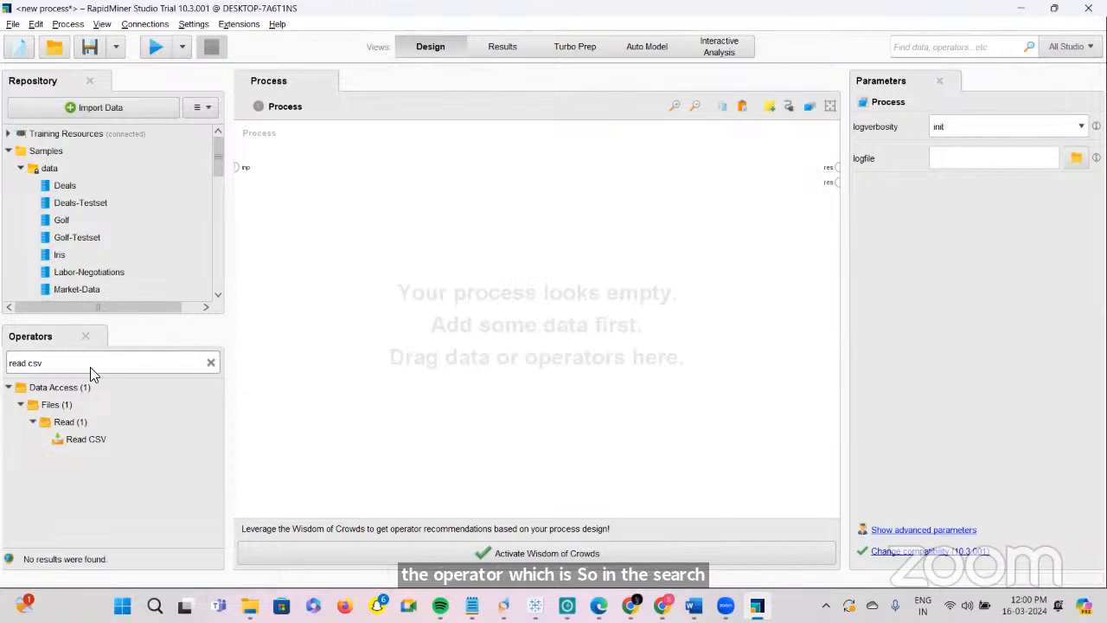
{"action": "left_click_drag", "start_coordinate": [78, 439], "coordinate": [346, 212]}
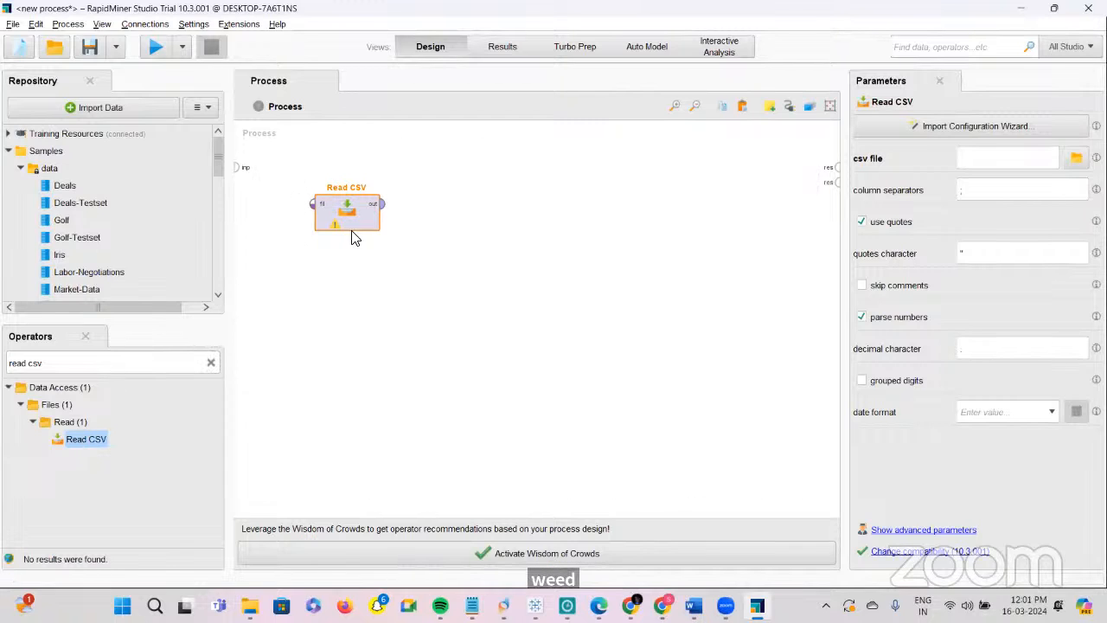
Switch to the browser to read slide 36 on configuring the Read CSV operator, and return to RapidMiner Studio
{"action": "left_click", "coordinate": [598, 606]}
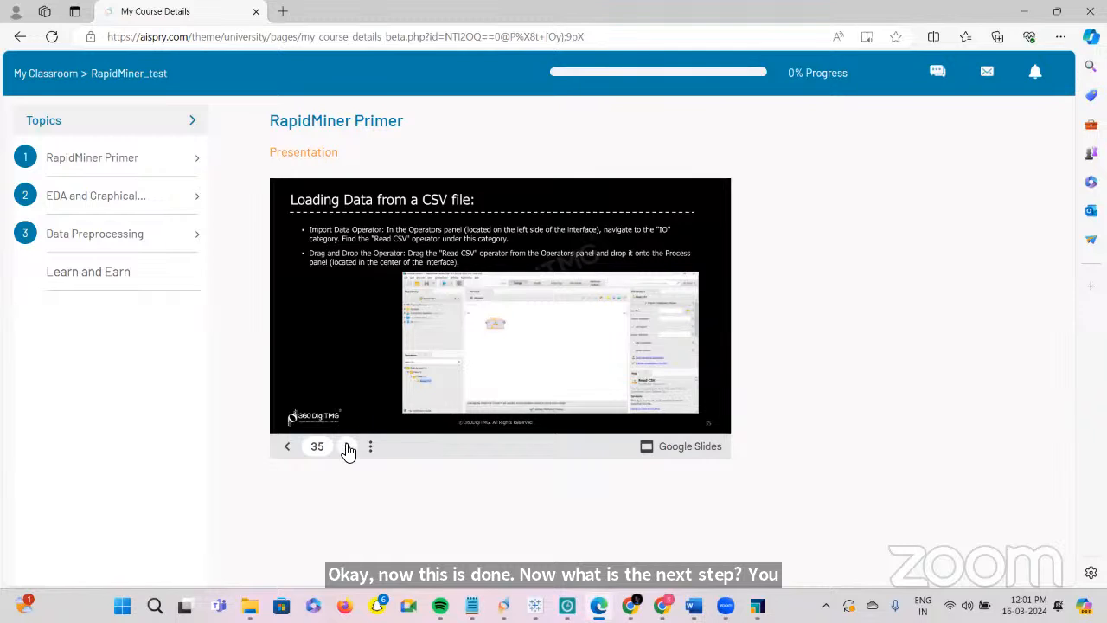
{"action": "left_click", "coordinate": [347, 445]}
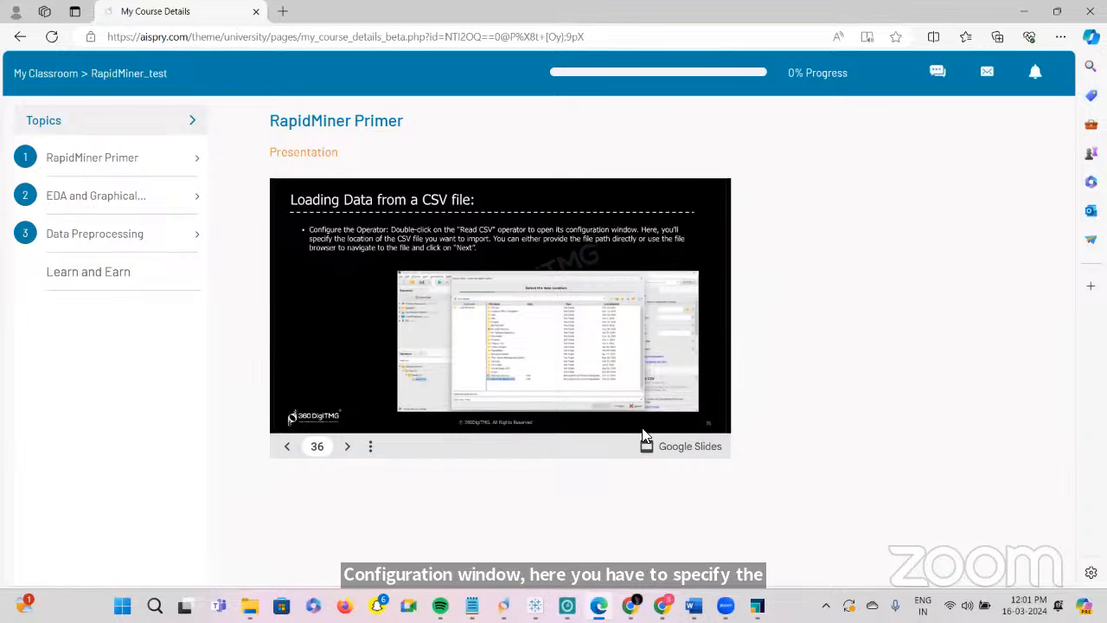
{"action": "left_click", "coordinate": [757, 606]}
{"action": "left_click", "coordinate": [76, 441]}
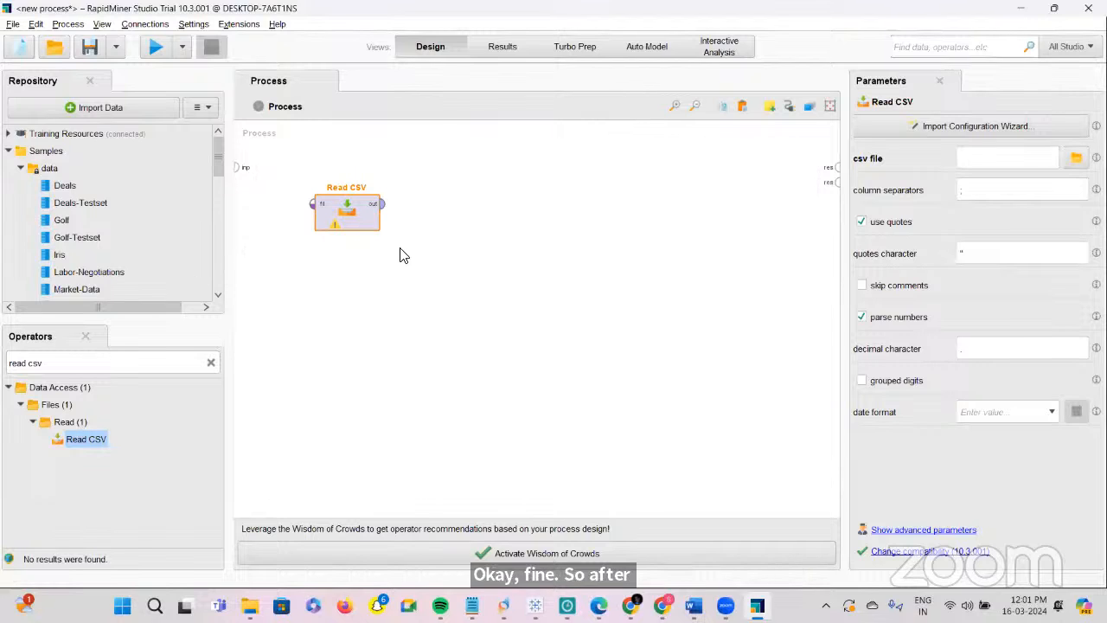
Configure the Read CSV operator to load ethnic diversity (1).csv from Documents, accepting the default data format and column types
{"action": "double_click", "coordinate": [348, 215]}
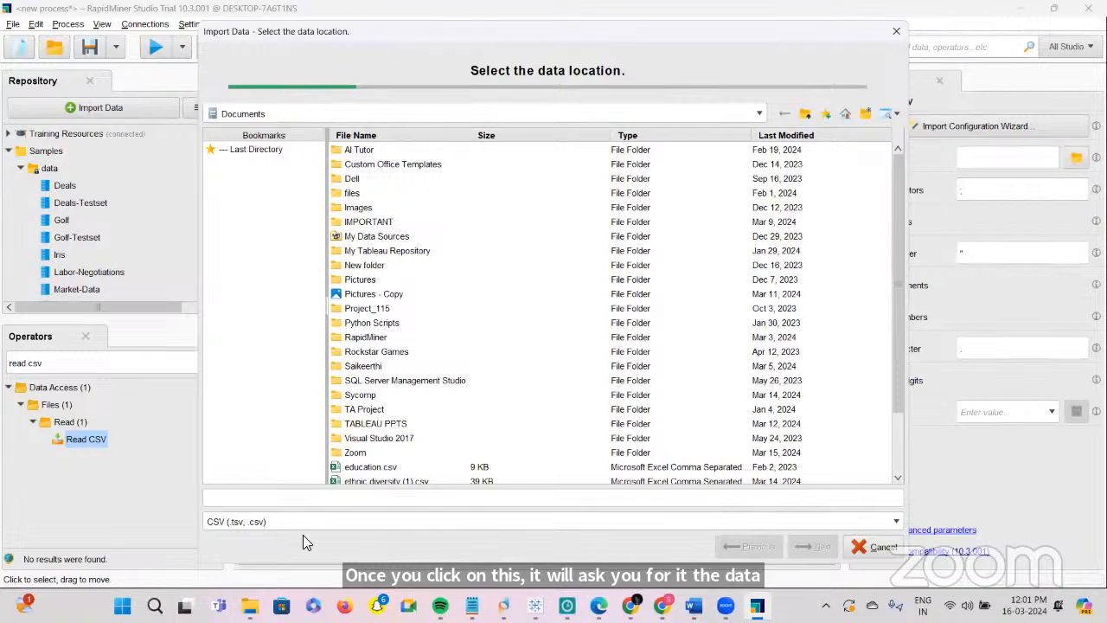
{"action": "scroll", "coordinate": [448, 375], "scroll_direction": "down", "scroll_amount": 2}
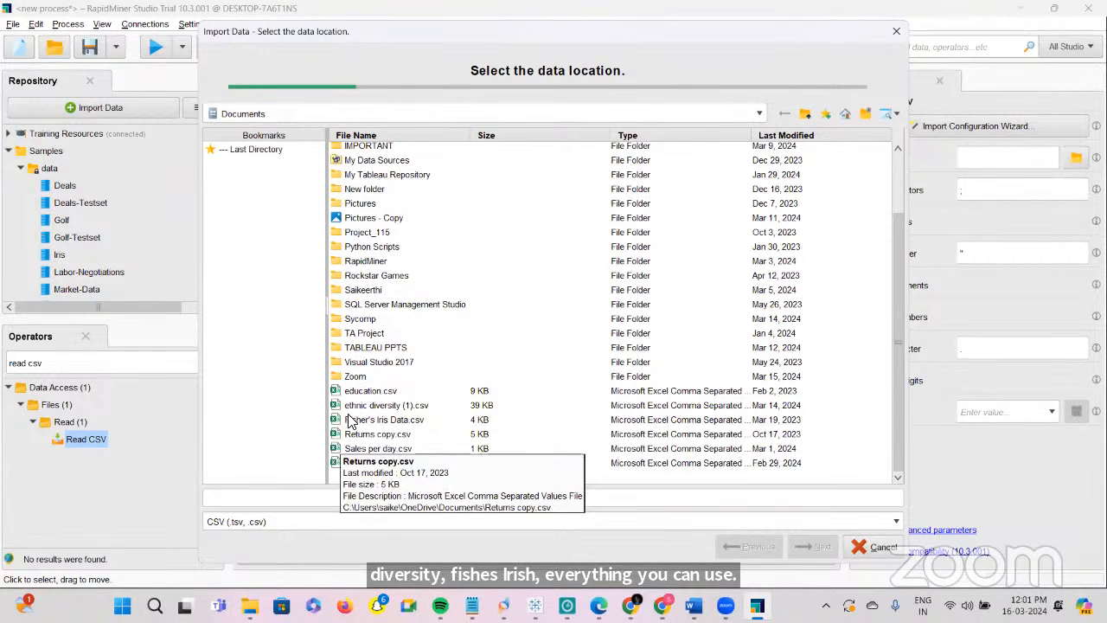
{"action": "left_click", "coordinate": [350, 405]}
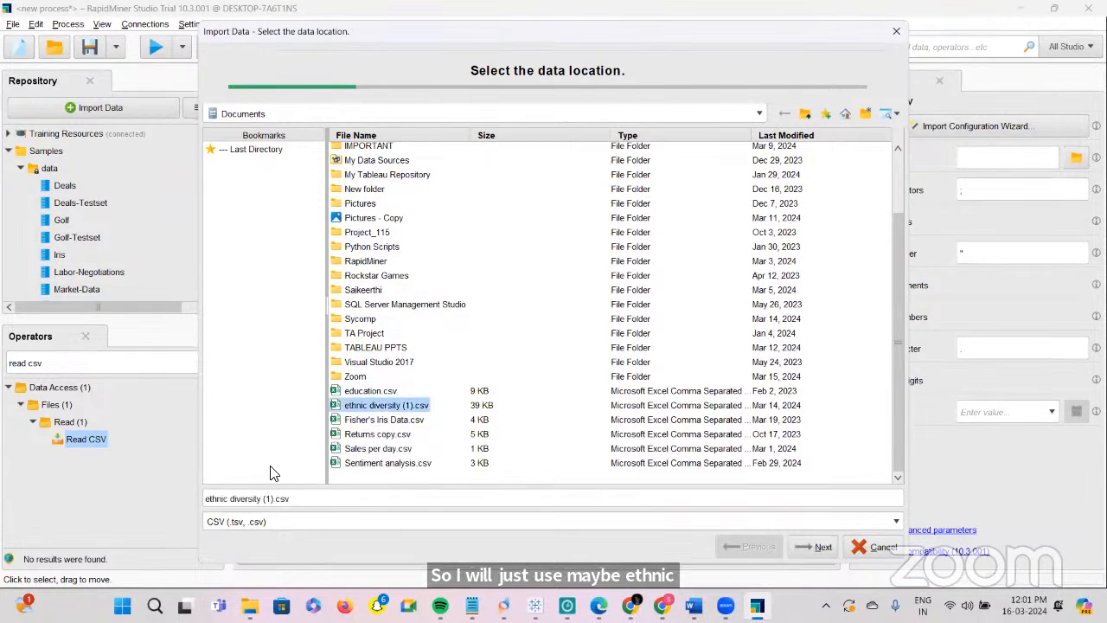
{"action": "left_click", "coordinate": [797, 554]}
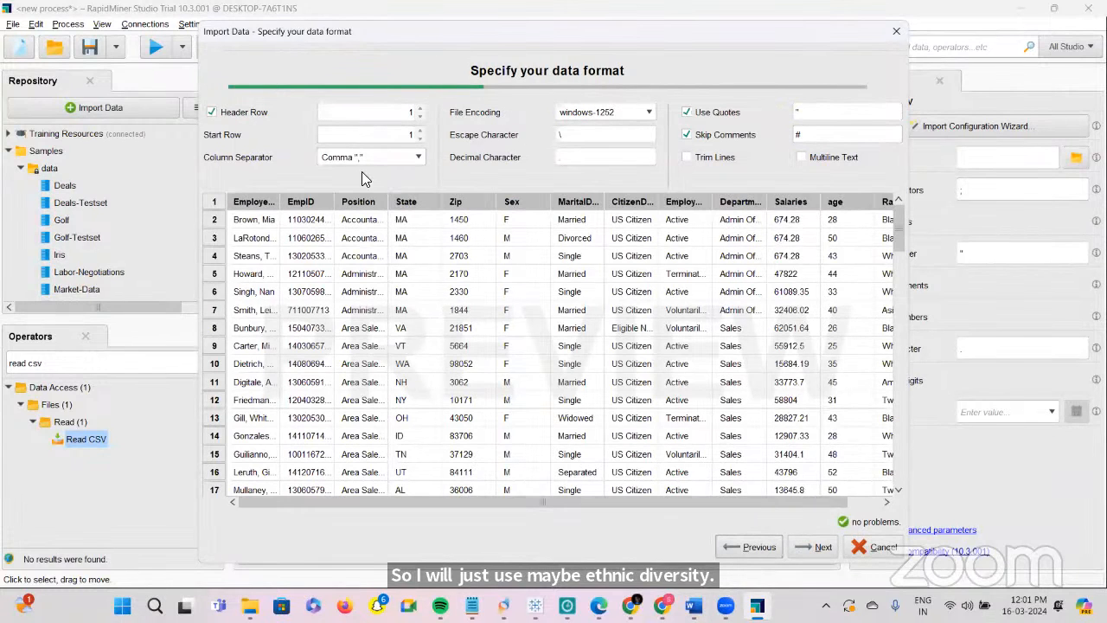
{"action": "left_click", "coordinate": [820, 550]}
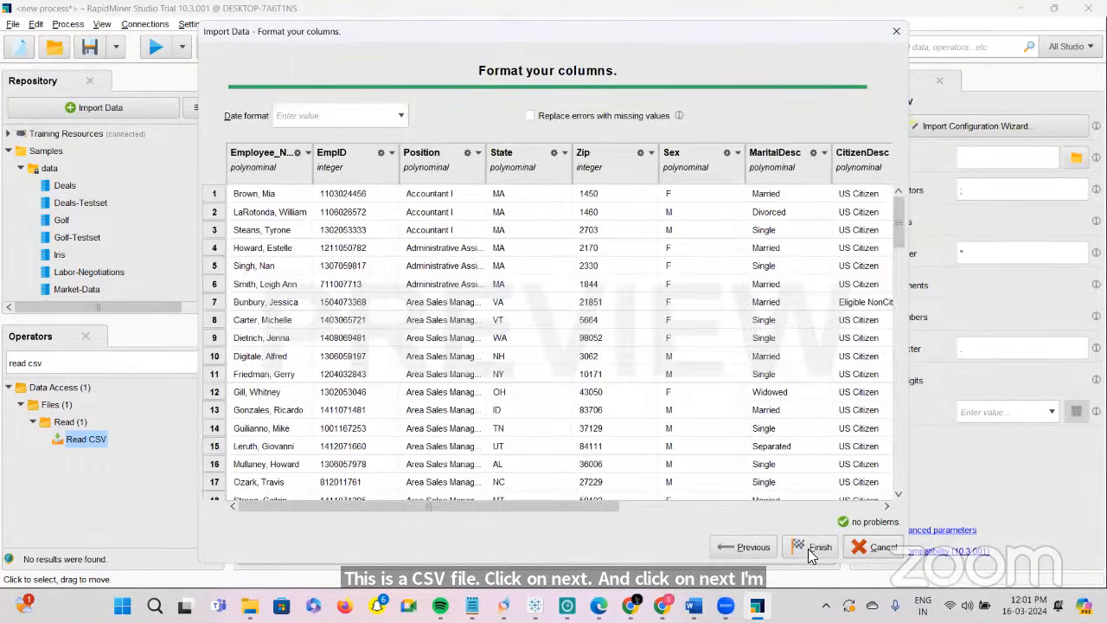
{"action": "left_click", "coordinate": [811, 550]}
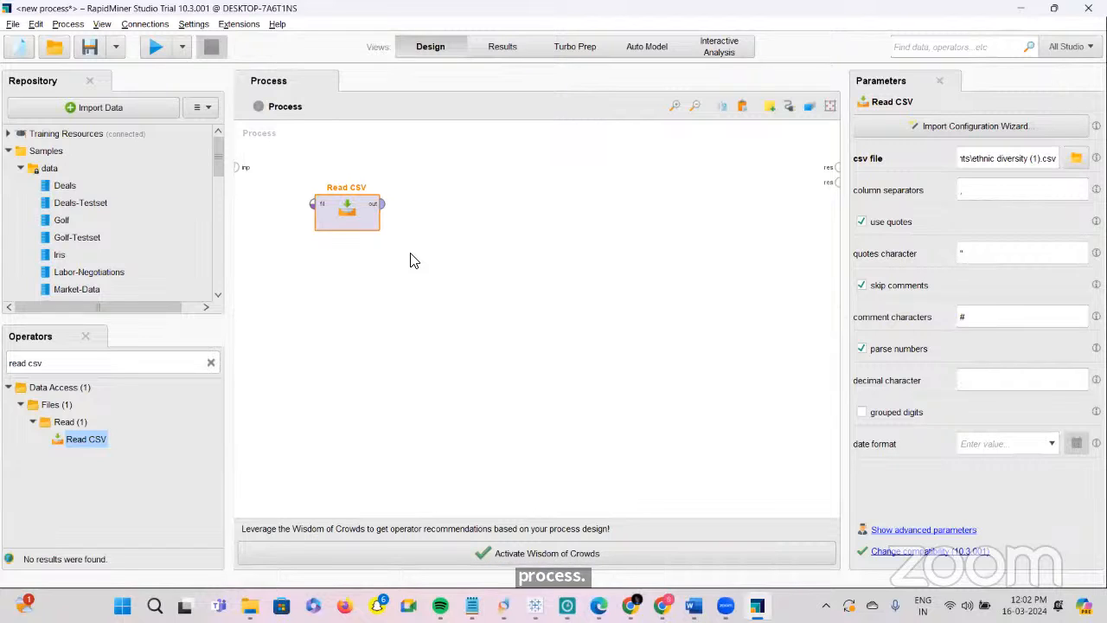
Connect the Read CSV output to the first result port of the process and run the process
{"action": "left_click", "coordinate": [381, 204]}
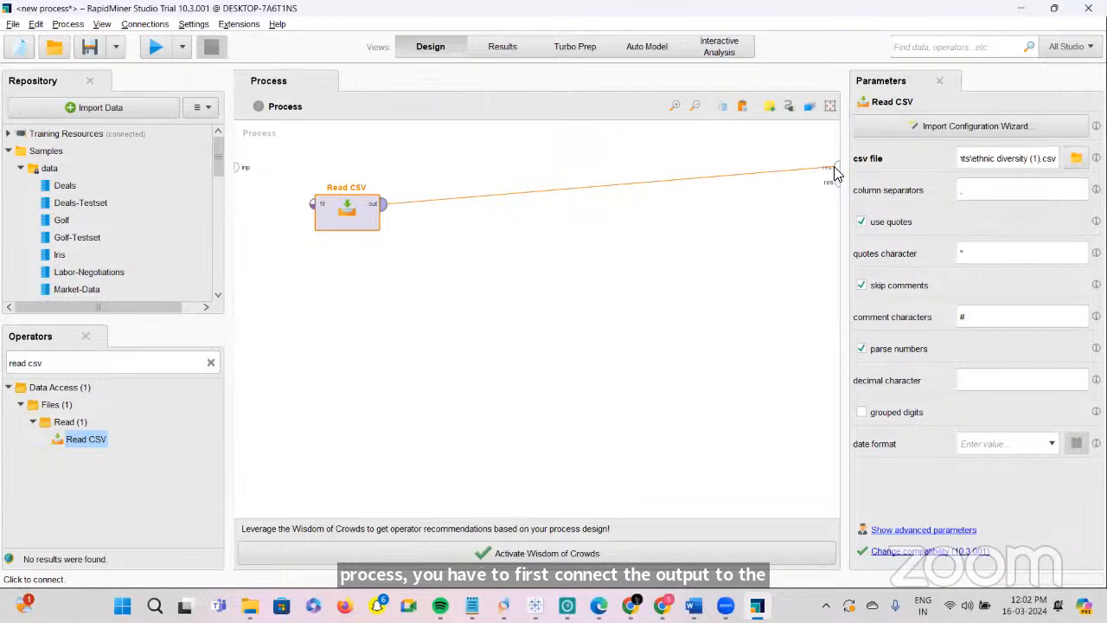
{"action": "left_click", "coordinate": [835, 168]}
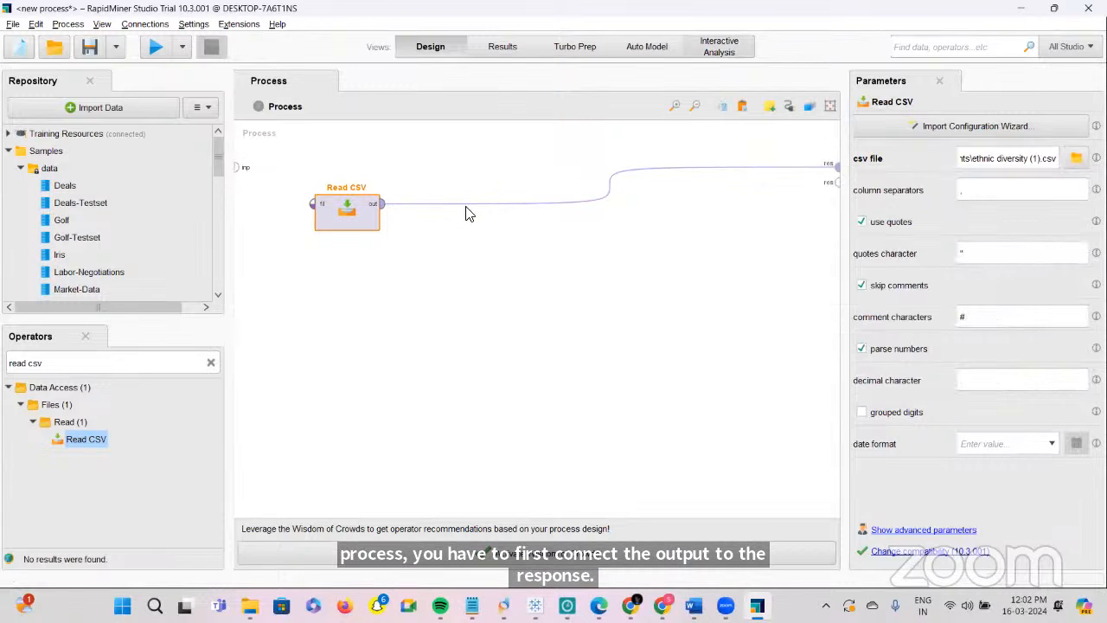
{"action": "left_click", "coordinate": [155, 50]}
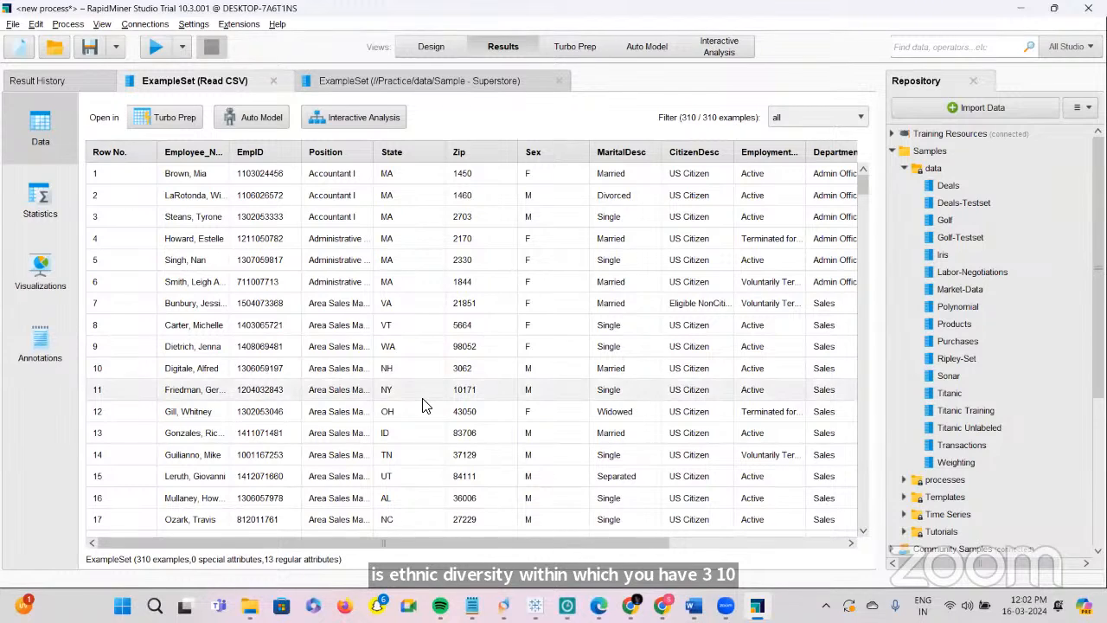
Examine the statistics, visualizations and data rows of the Read CSV example set
{"action": "left_click", "coordinate": [23, 201]}
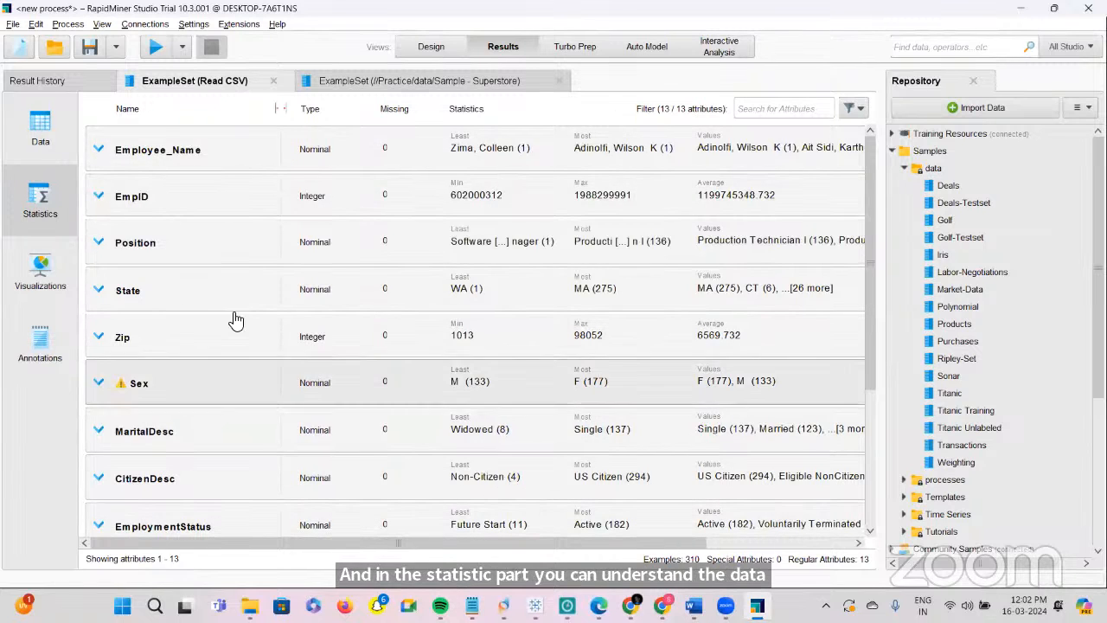
{"action": "left_click", "coordinate": [38, 277]}
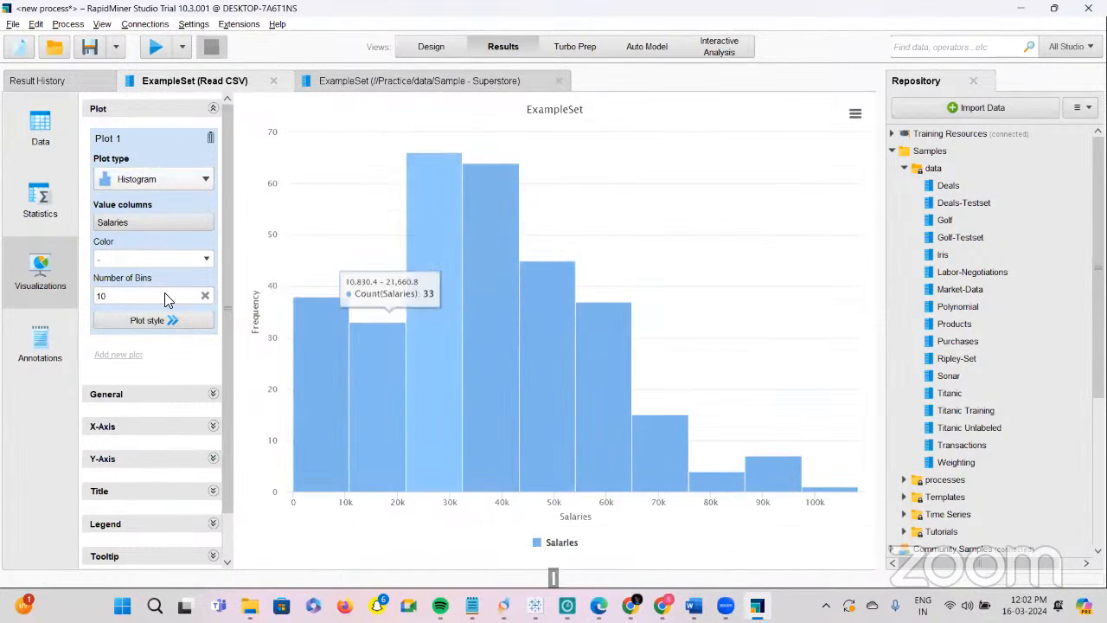
{"action": "left_click", "coordinate": [23, 207]}
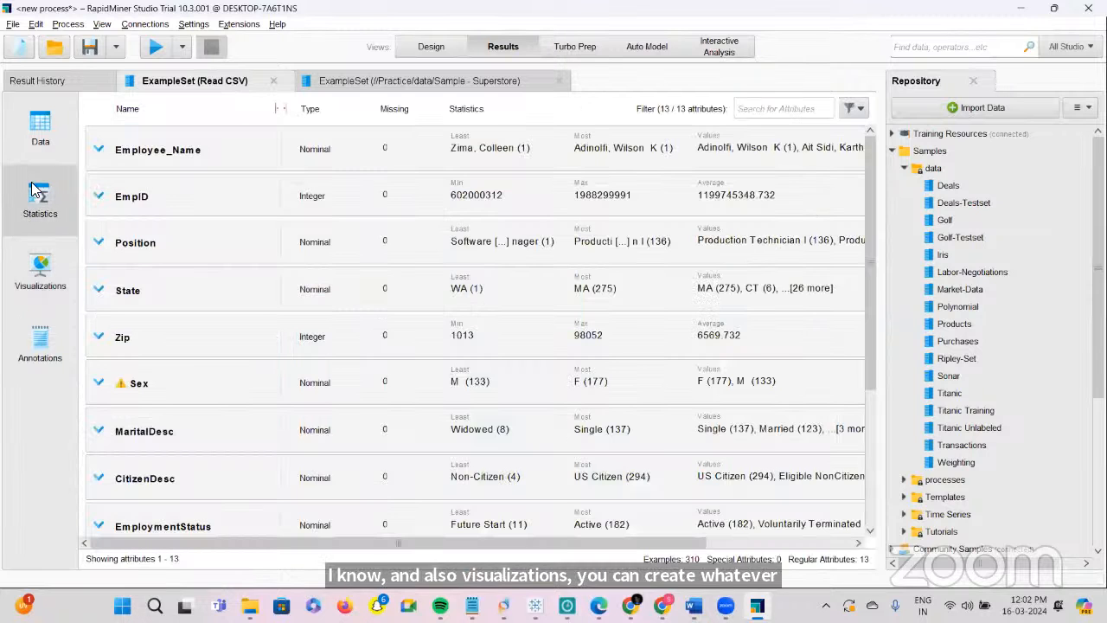
{"action": "left_click", "coordinate": [41, 143]}
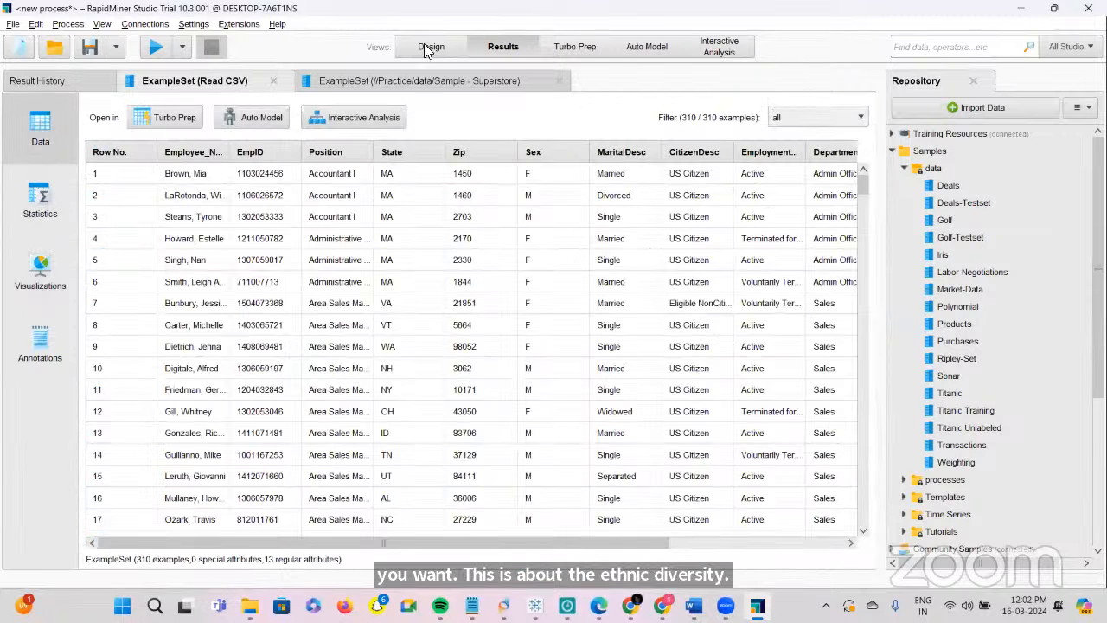
Return to the process design and delete the Read CSV operator
{"action": "left_click", "coordinate": [432, 48]}
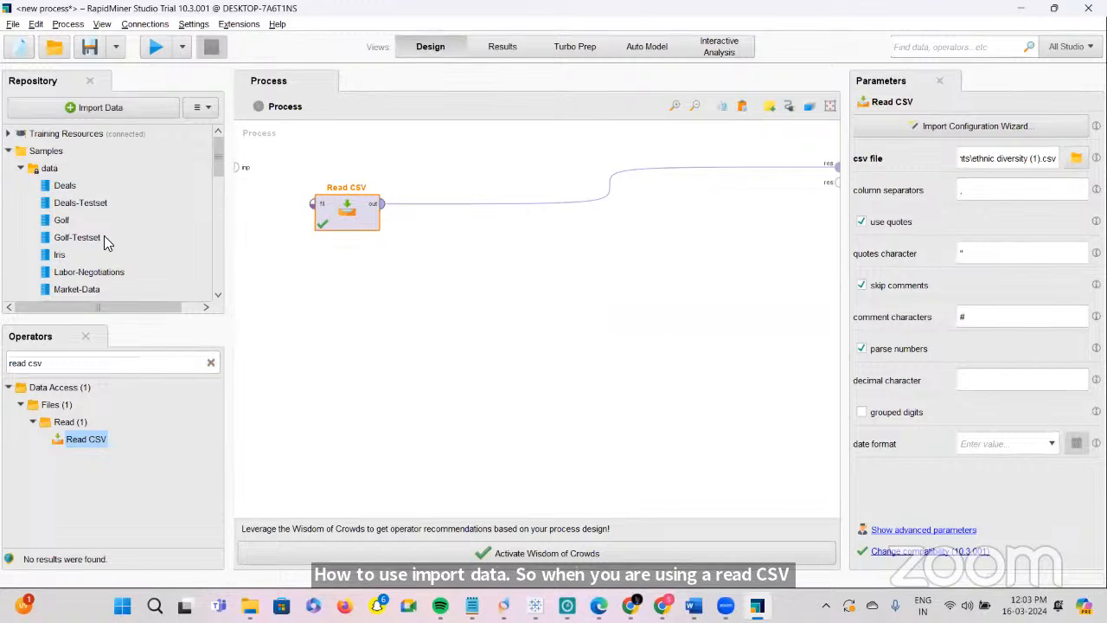
{"action": "scroll", "coordinate": [99, 242], "scroll_direction": "down", "scroll_amount": 5}
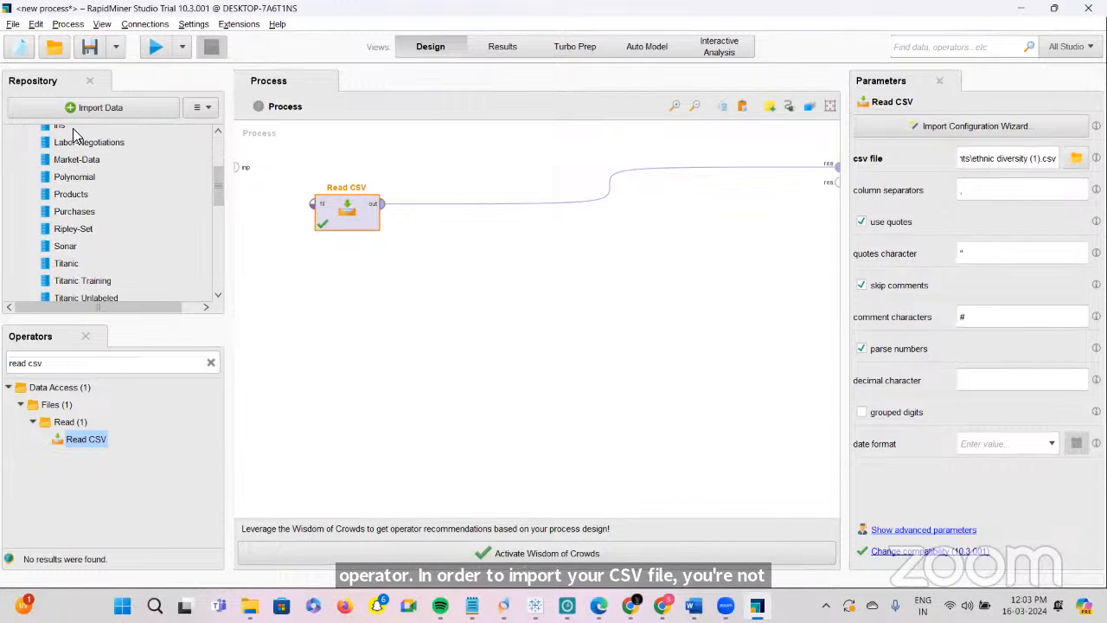
{"action": "key", "text": "Delete"}
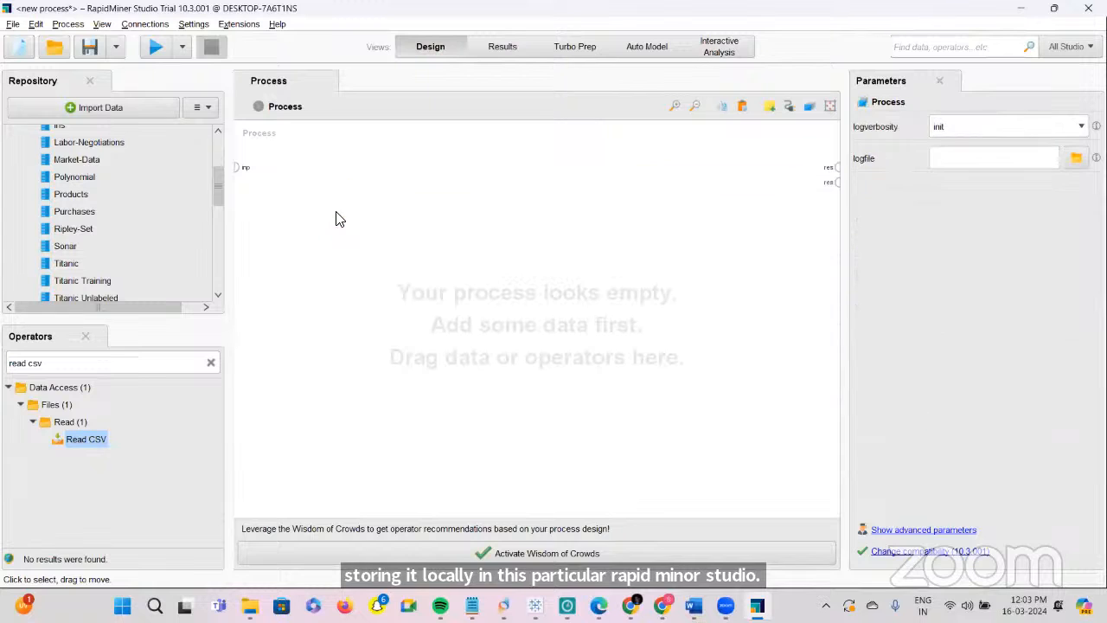
Start a data import from My Computer, filter the files to CSV (.tsv, .csv) and select ethnic diversity (1).csv in Documents
{"action": "left_click", "coordinate": [94, 109]}
{"action": "left_click", "coordinate": [480, 149]}
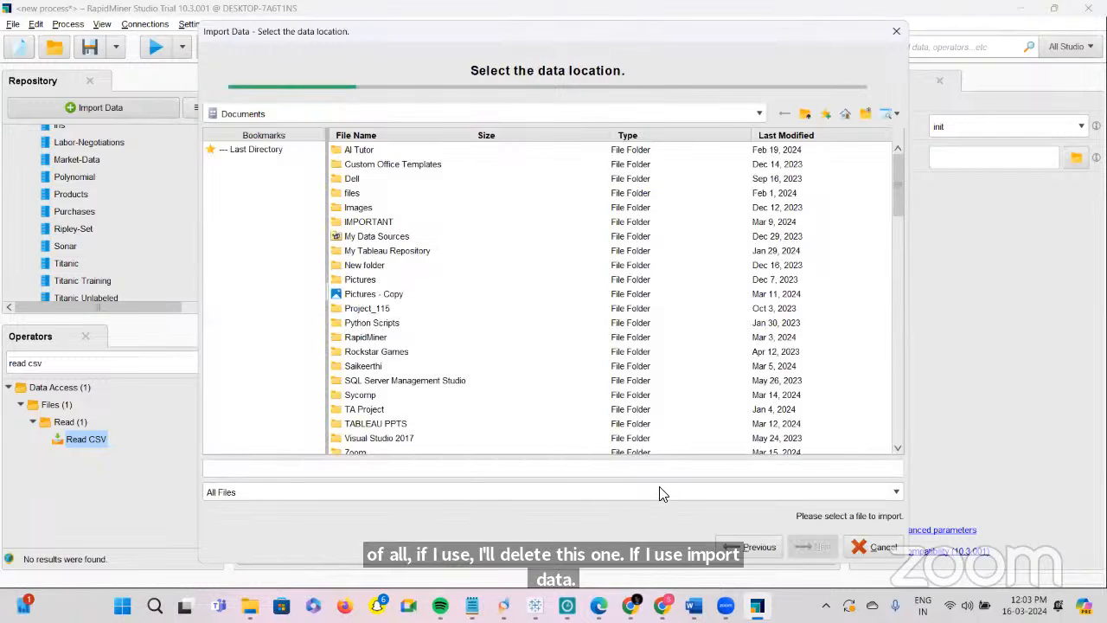
{"action": "left_click", "coordinate": [659, 491]}
{"action": "left_click", "coordinate": [506, 538]}
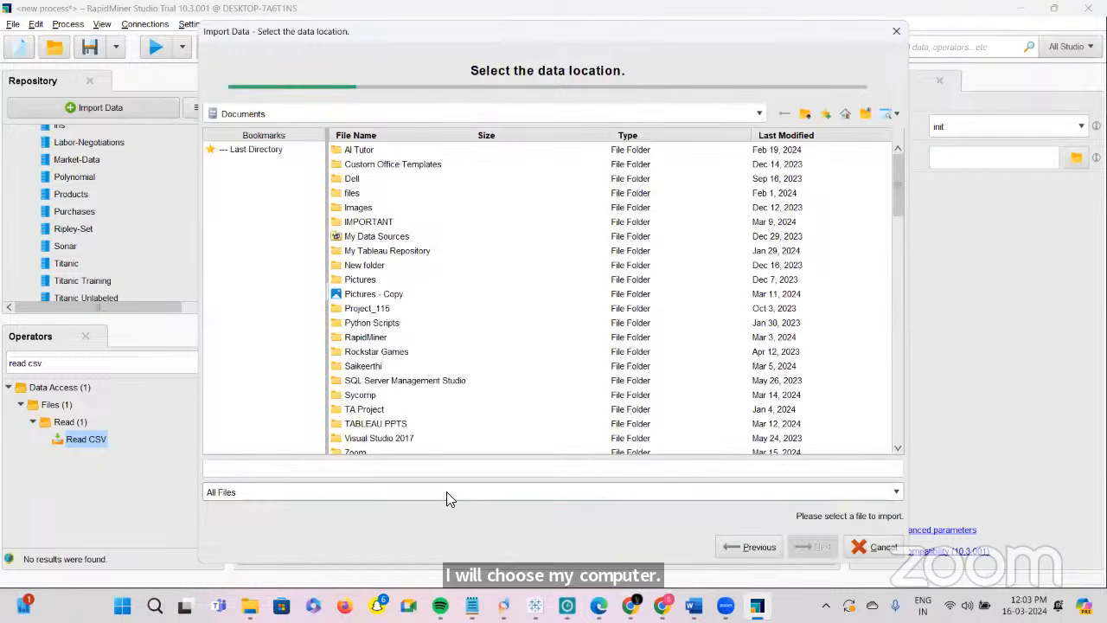
{"action": "scroll", "coordinate": [467, 268], "scroll_direction": "down", "scroll_amount": 10}
{"action": "scroll", "coordinate": [432, 251], "scroll_direction": "down", "scroll_amount": 8}
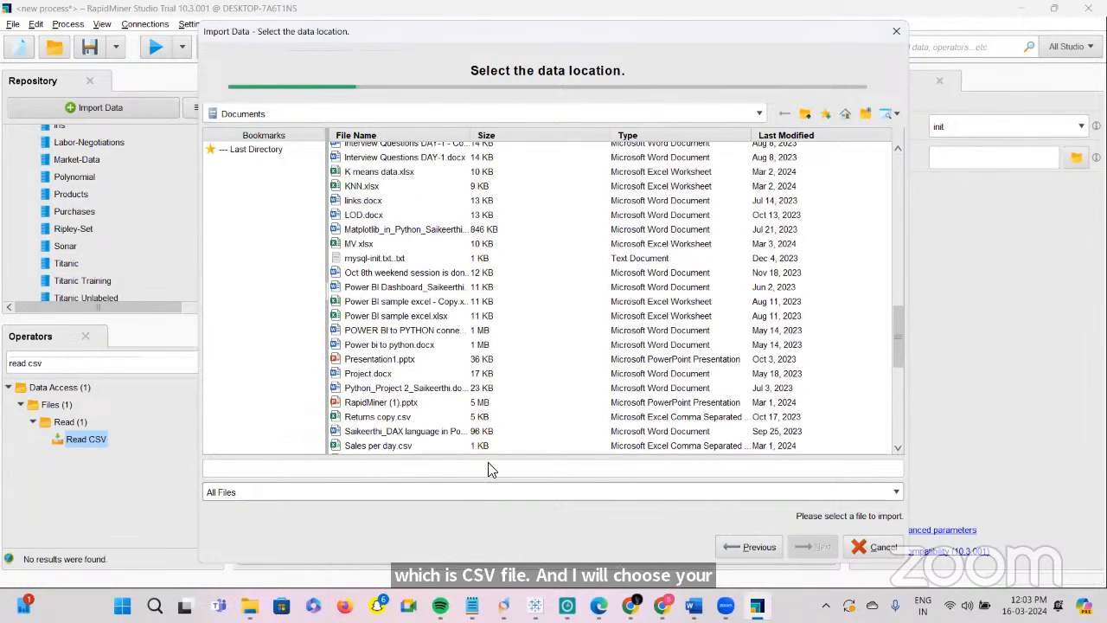
{"action": "left_click", "coordinate": [488, 489]}
{"action": "left_click", "coordinate": [360, 529]}
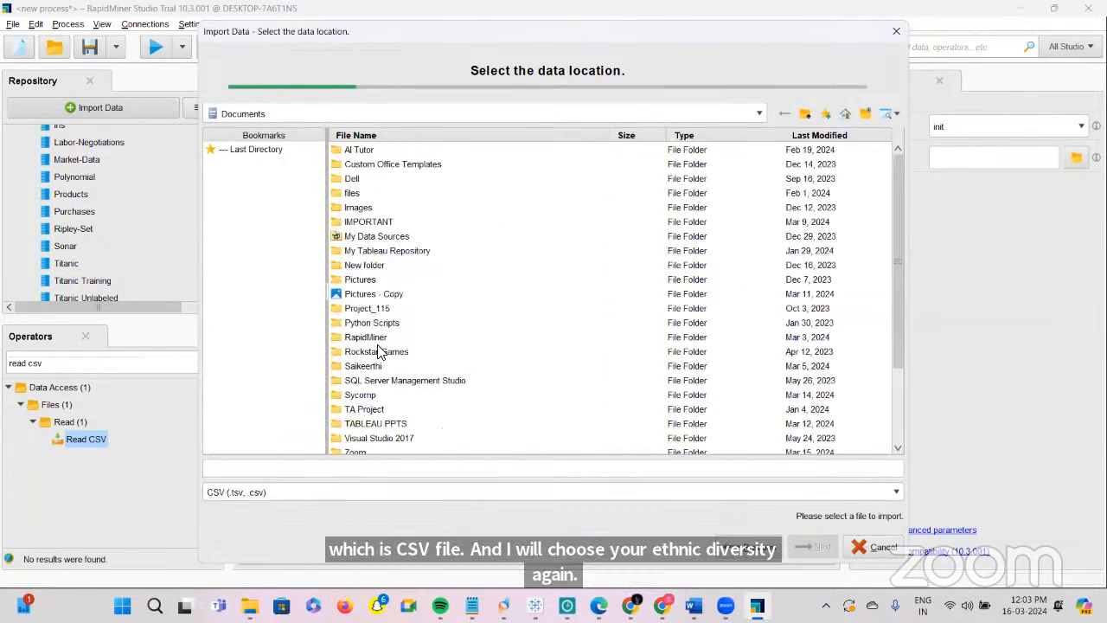
{"action": "scroll", "coordinate": [377, 350], "scroll_direction": "down", "scroll_amount": 3}
{"action": "left_click", "coordinate": [373, 379]}
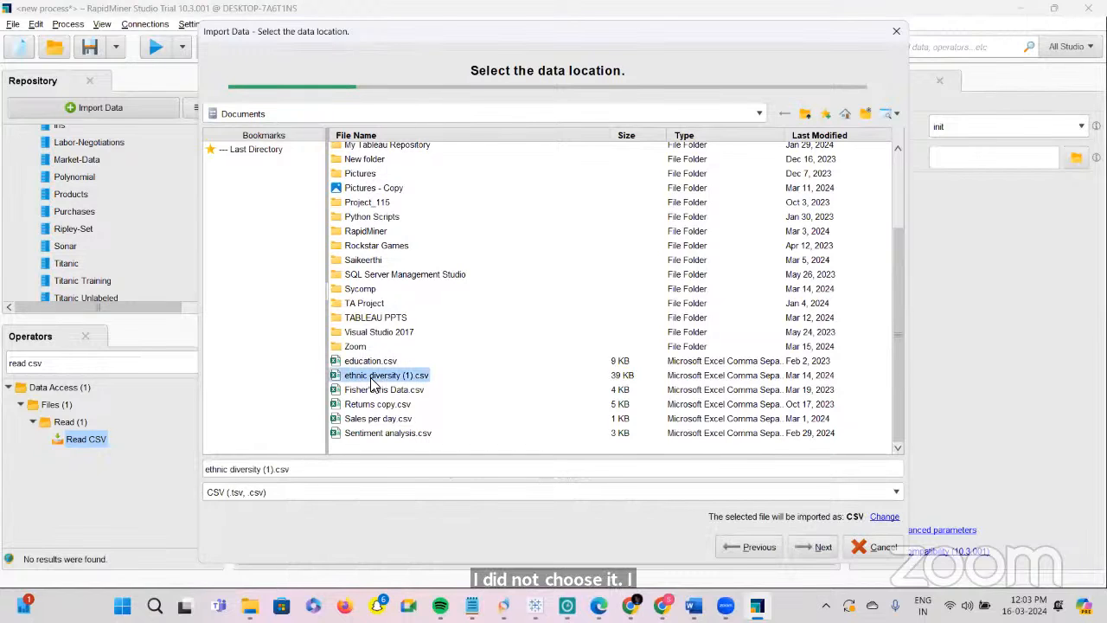
Accept the default format and column settings and store the data as "ethnic diversity (1)" in the Practice repository's data folder
{"action": "left_click", "coordinate": [807, 544]}
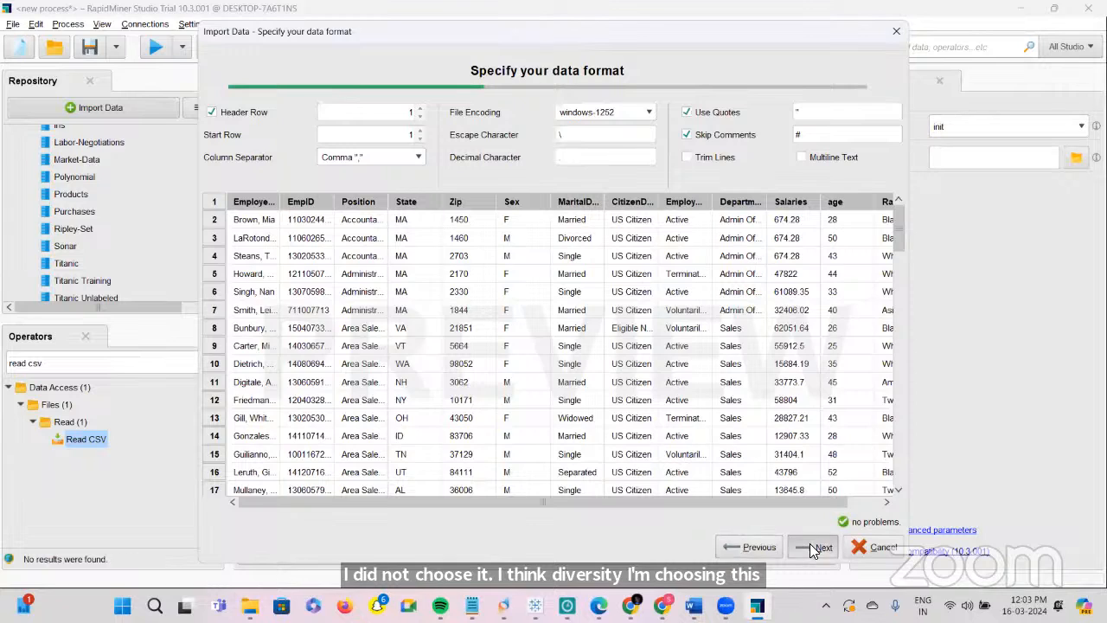
{"action": "left_click", "coordinate": [811, 545]}
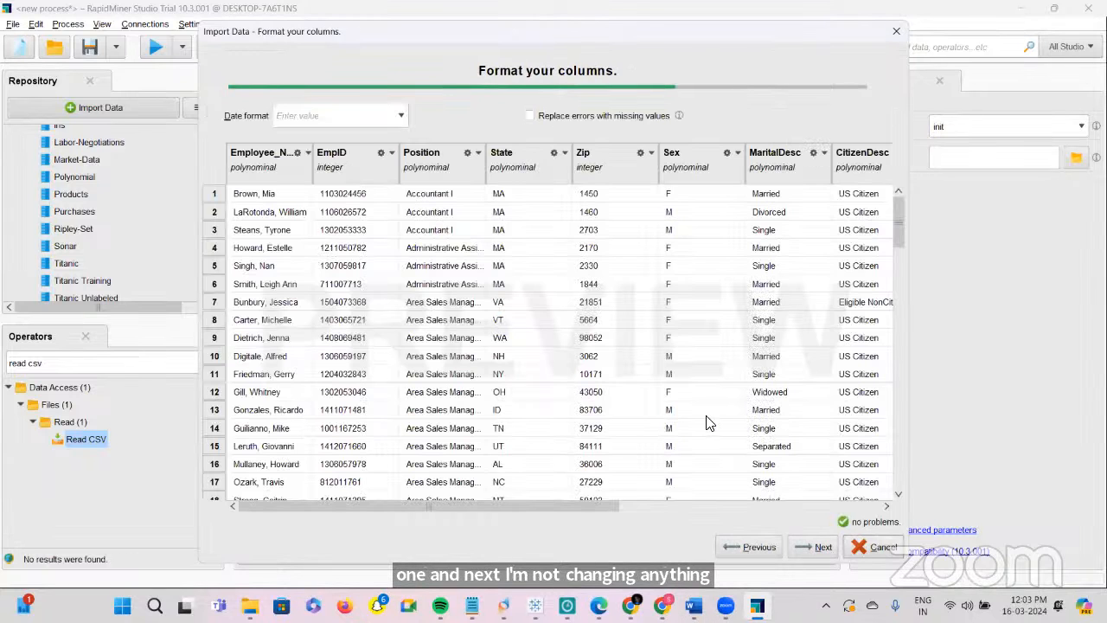
{"action": "left_click", "coordinate": [816, 547]}
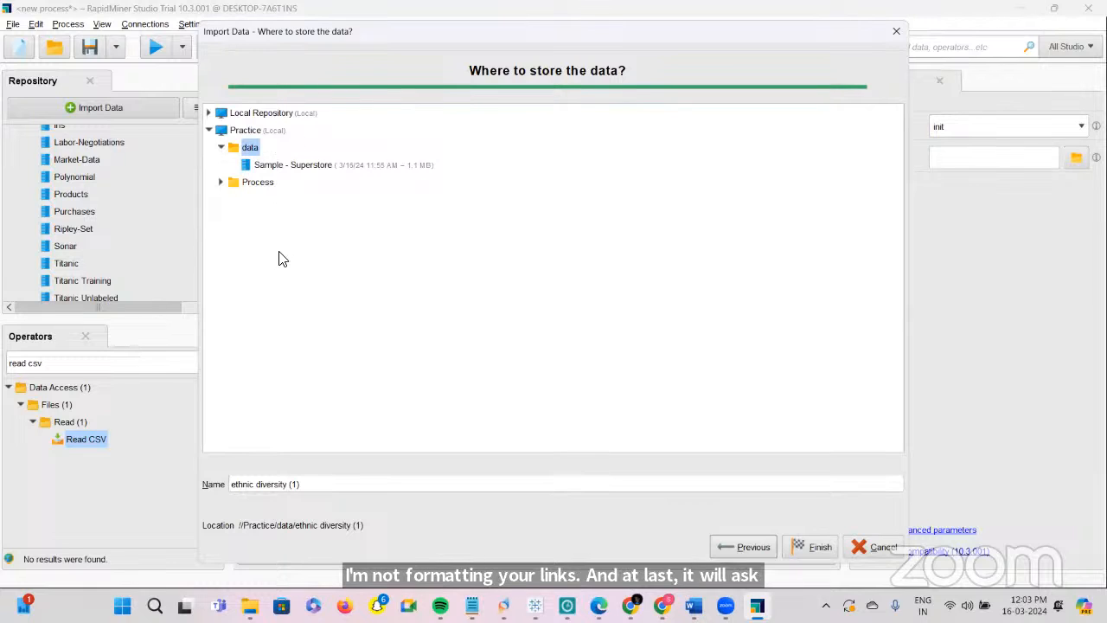
{"action": "left_click", "coordinate": [811, 545]}
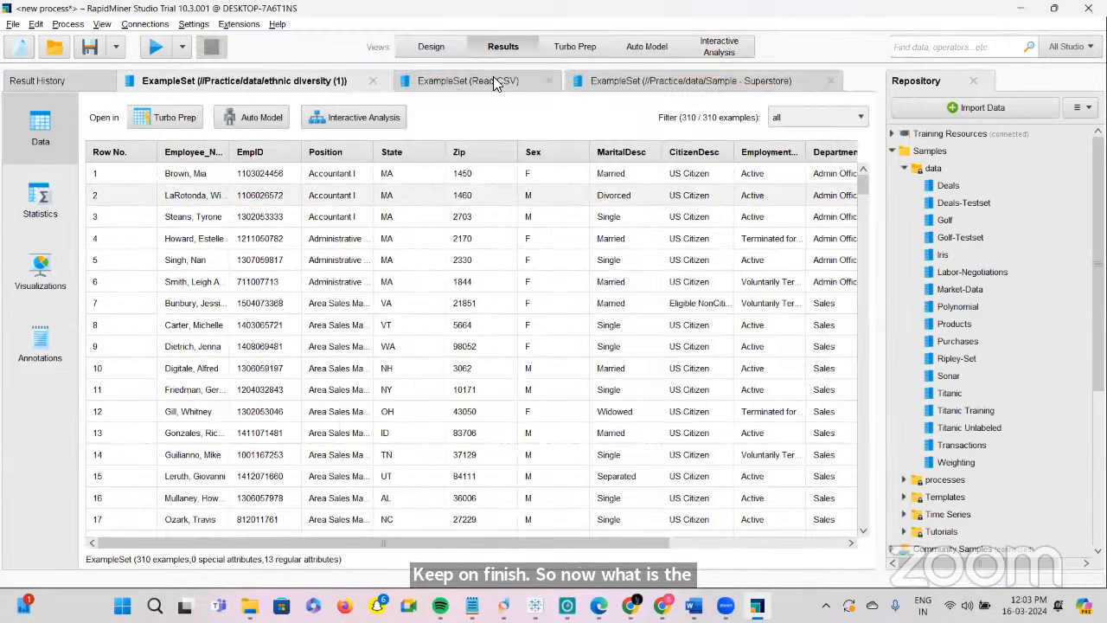
Return to the process design and switch to the notes document in Word
{"action": "key", "text": "F8"}
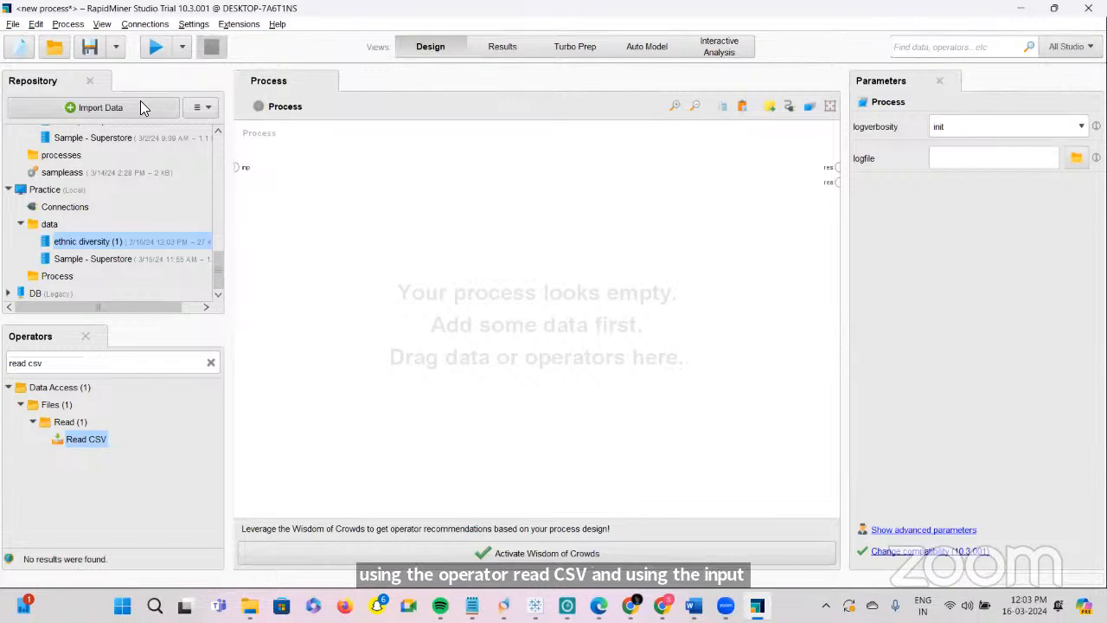
{"action": "mouse_move", "coordinate": [692, 605]}
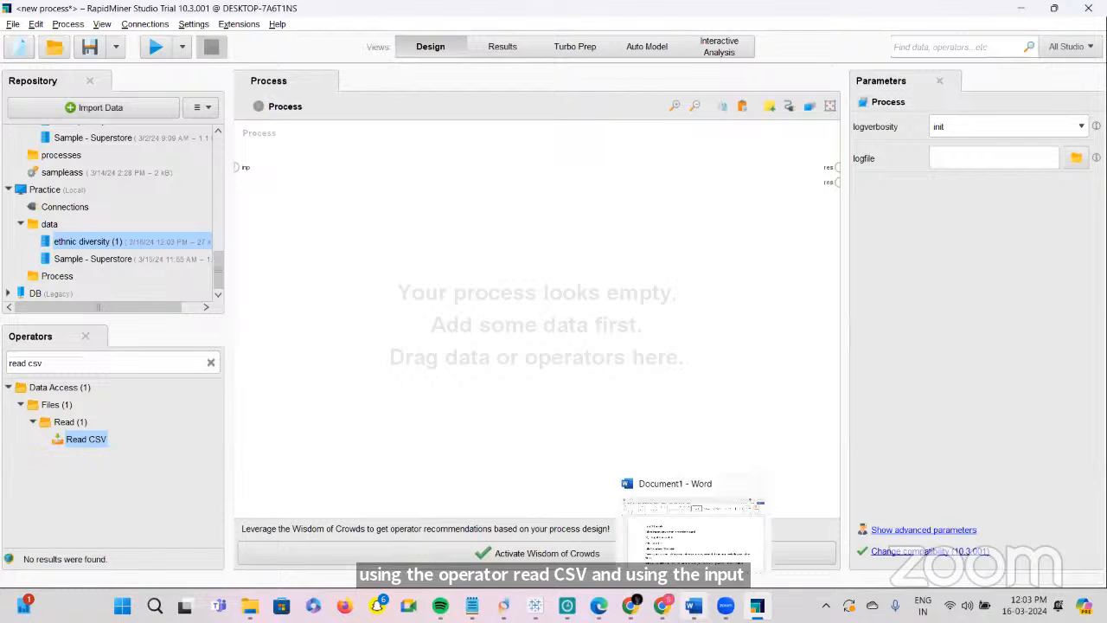
{"action": "left_click", "coordinate": [705, 506]}
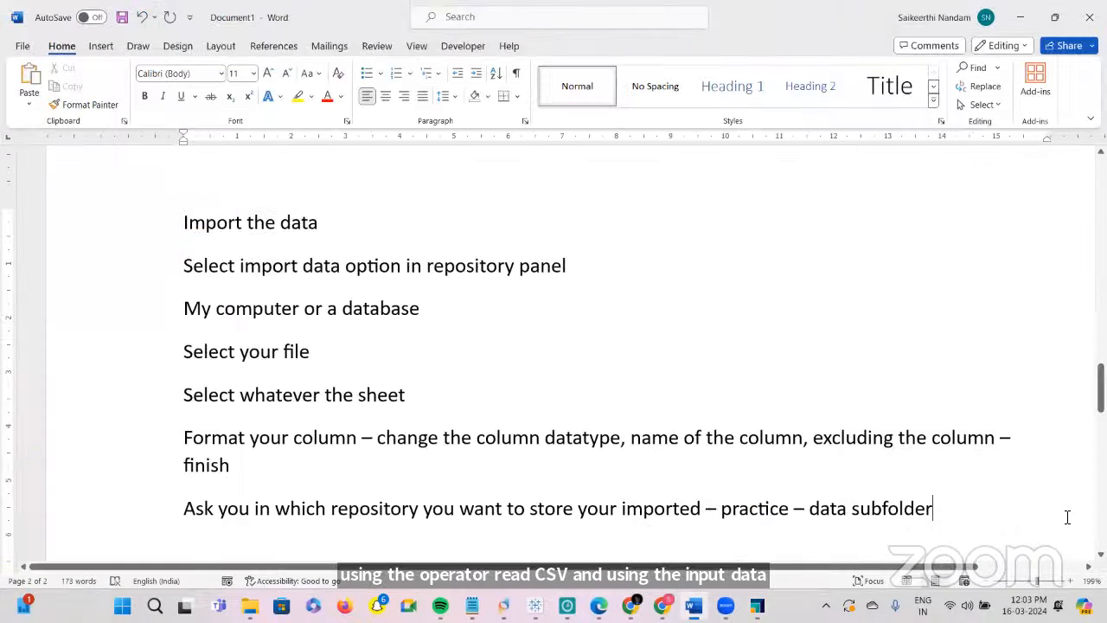
{"action": "left_click", "coordinate": [1032, 582]}
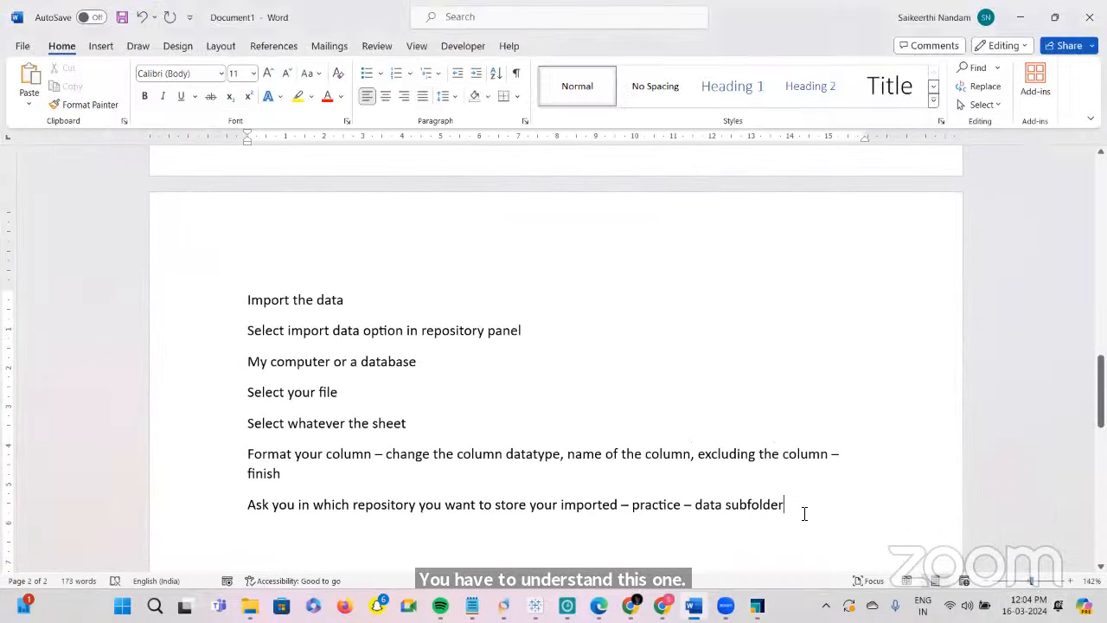
Leave a blank line below the last note and begin a paragraph with "Whenever we use import data option in repository panel –"
{"action": "key", "text": "Return"}
{"action": "key", "text": "Return"}
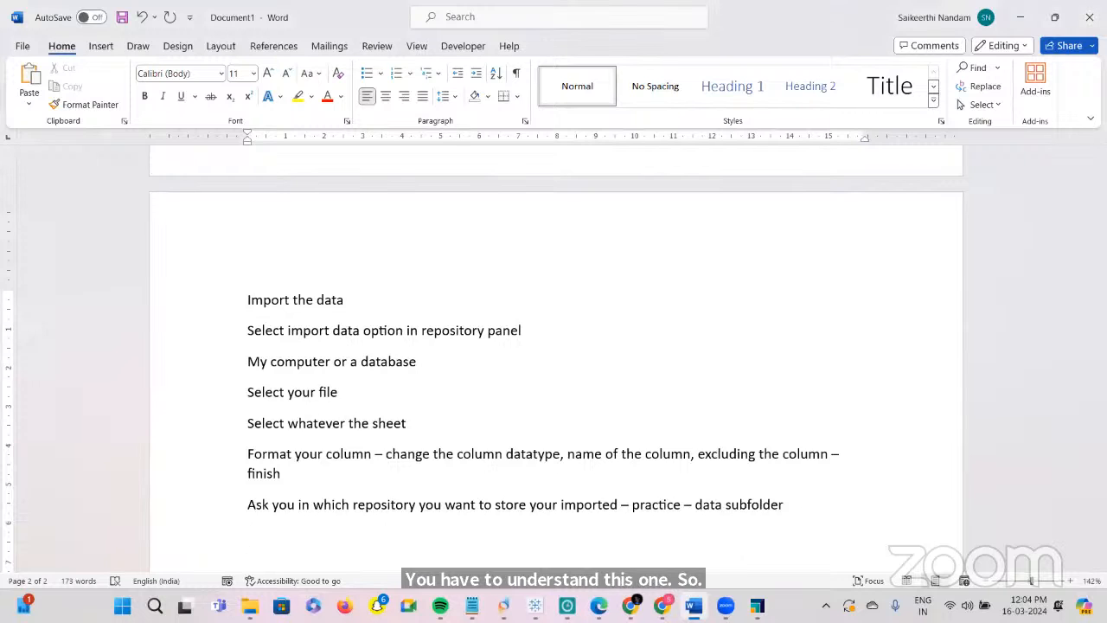
{"action": "scroll", "coordinate": [553, 346], "scroll_direction": "down", "scroll_amount": 3}
{"action": "type", "text": "whenever we use "}
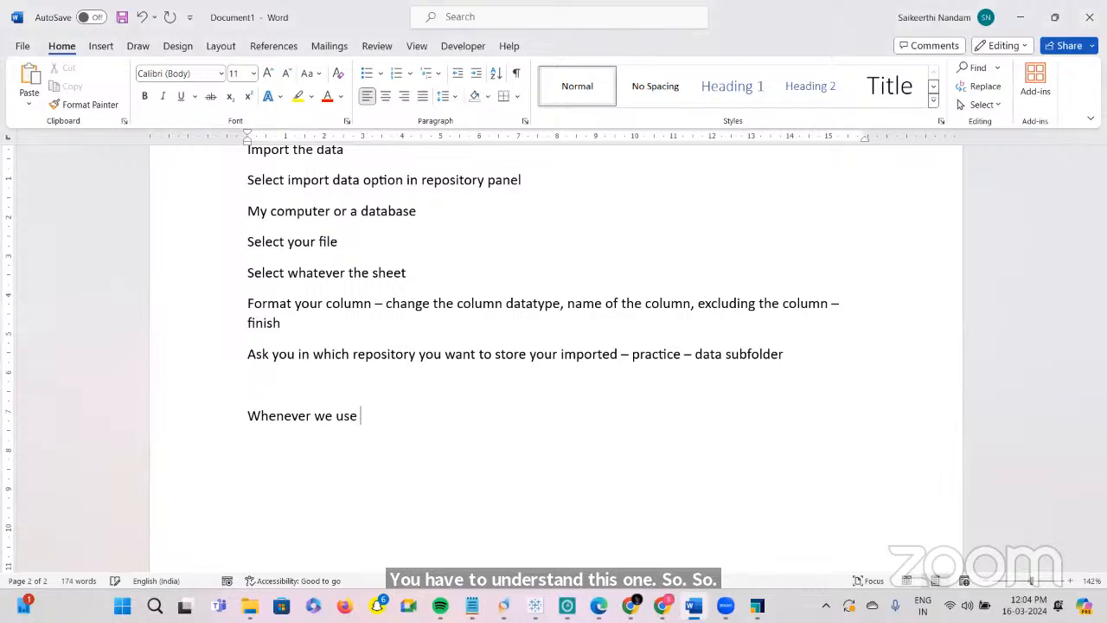
{"action": "type", "text": "import da"}
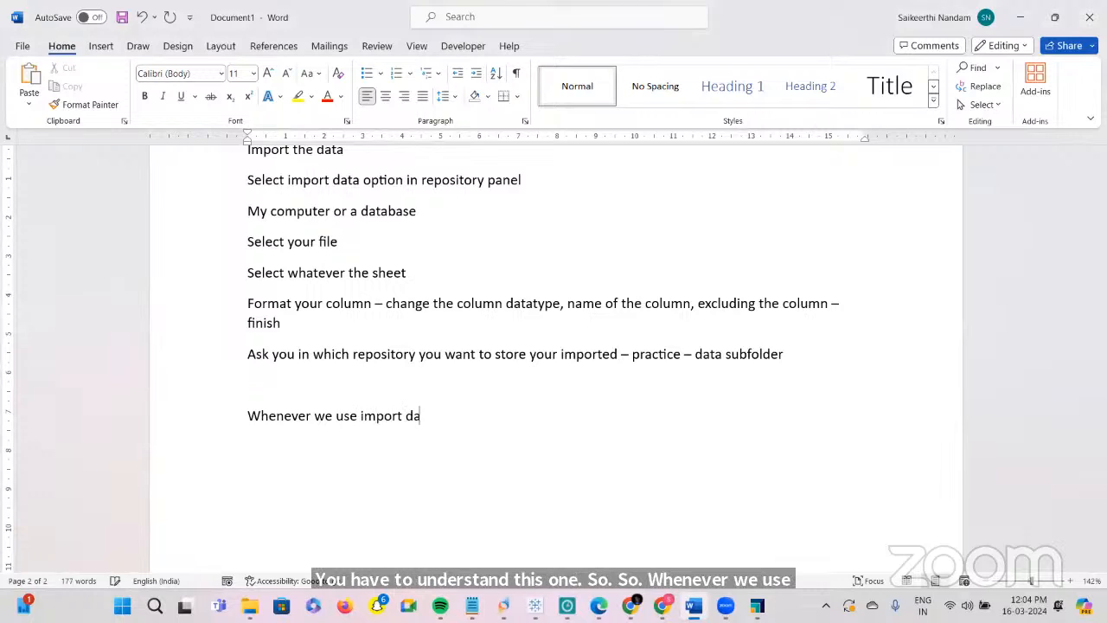
{"action": "type", "text": "ta option io"}
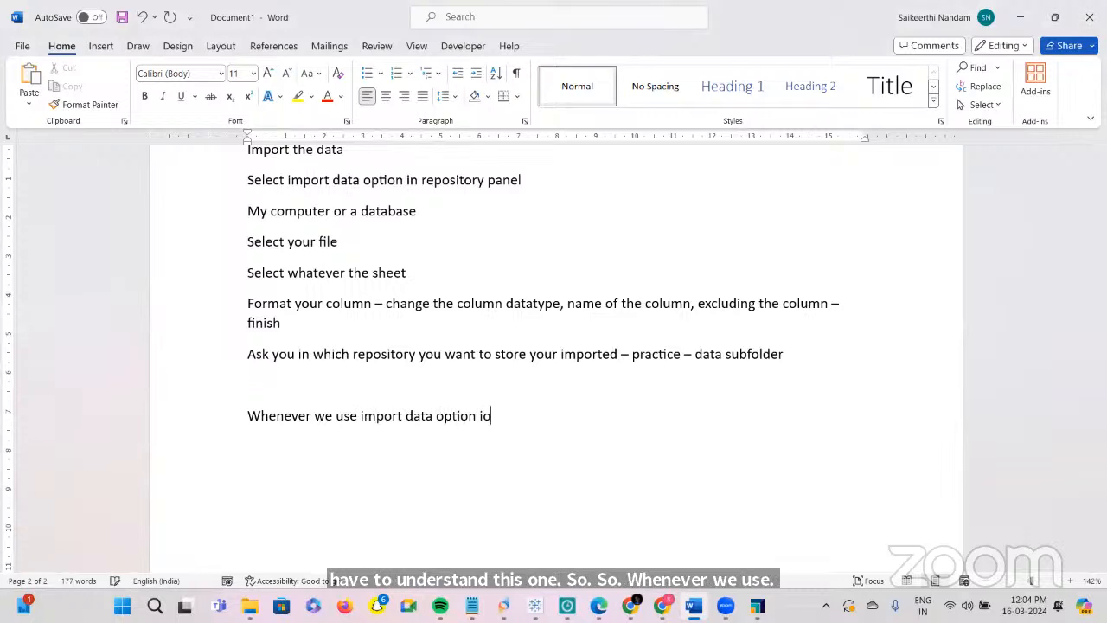
{"action": "key", "text": "BackSpace"}
{"action": "type", "text": "n "}
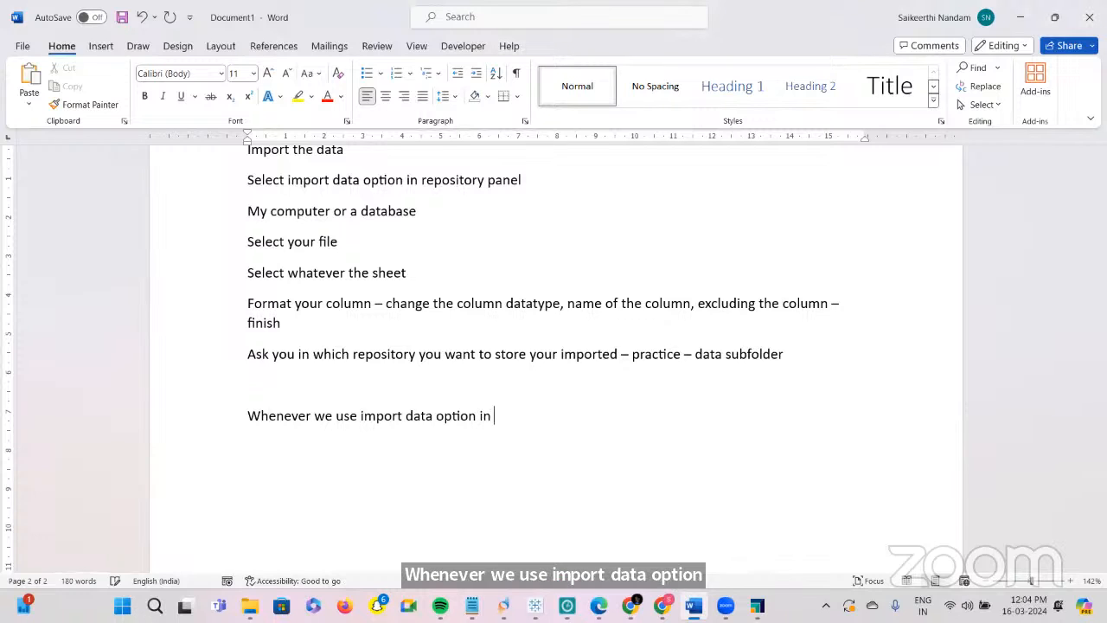
{"action": "type", "text": "repository panel -"}
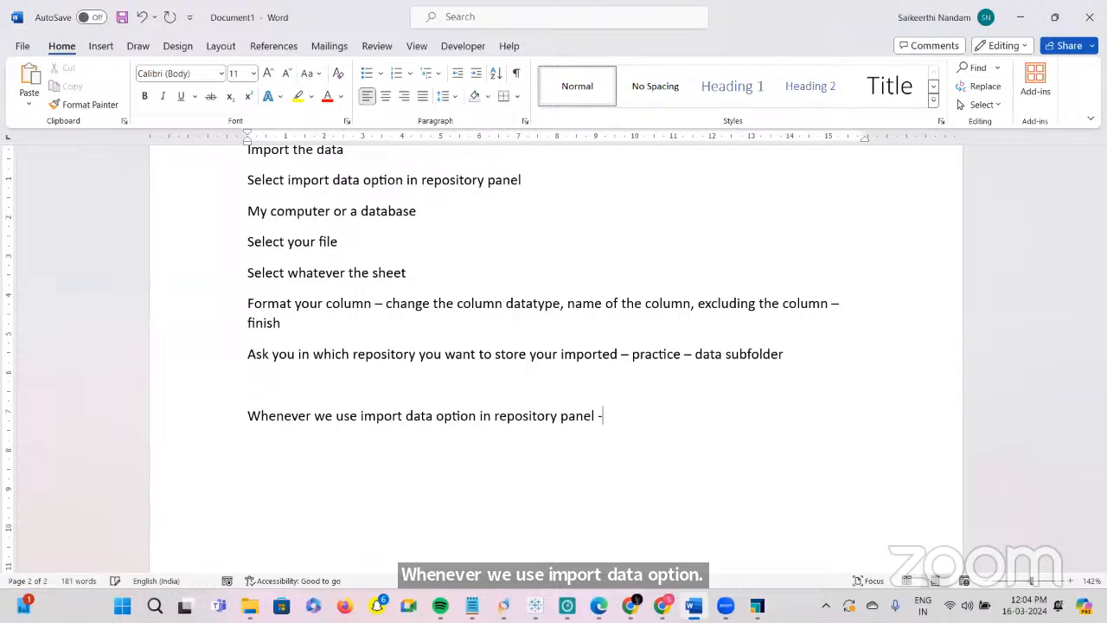
Complete the paragraph with "if always ask us to select the repositoty inorder to store the data that you are importing"
{"action": "type", "text": " if always ask us to"}
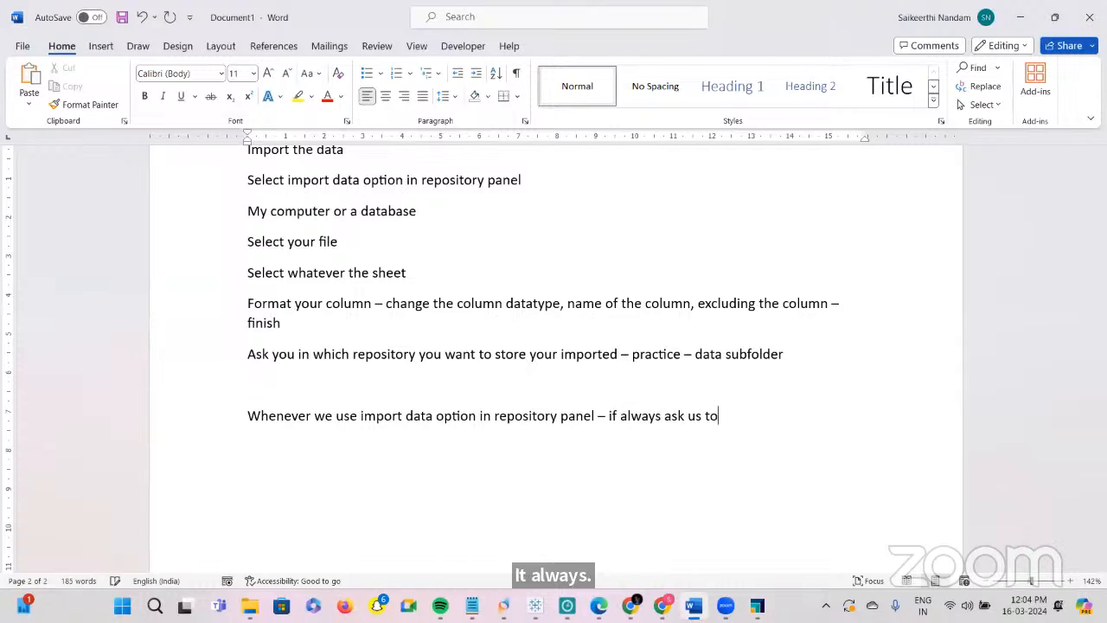
{"action": "type", "text": " select the reposit"}
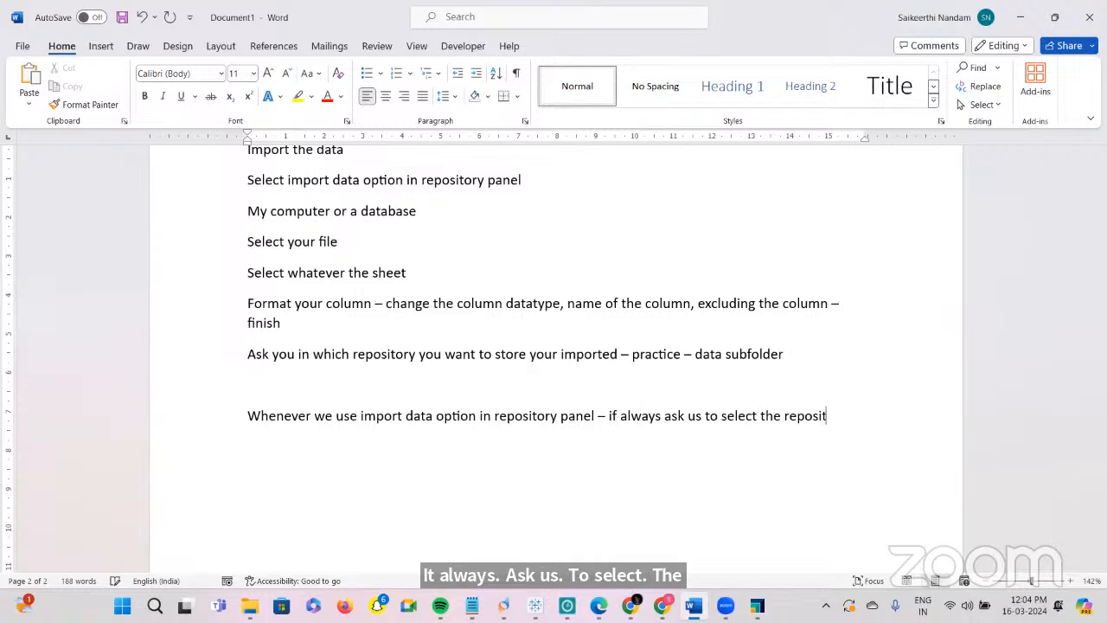
{"action": "type", "text": "oty inorder to store the dat"}
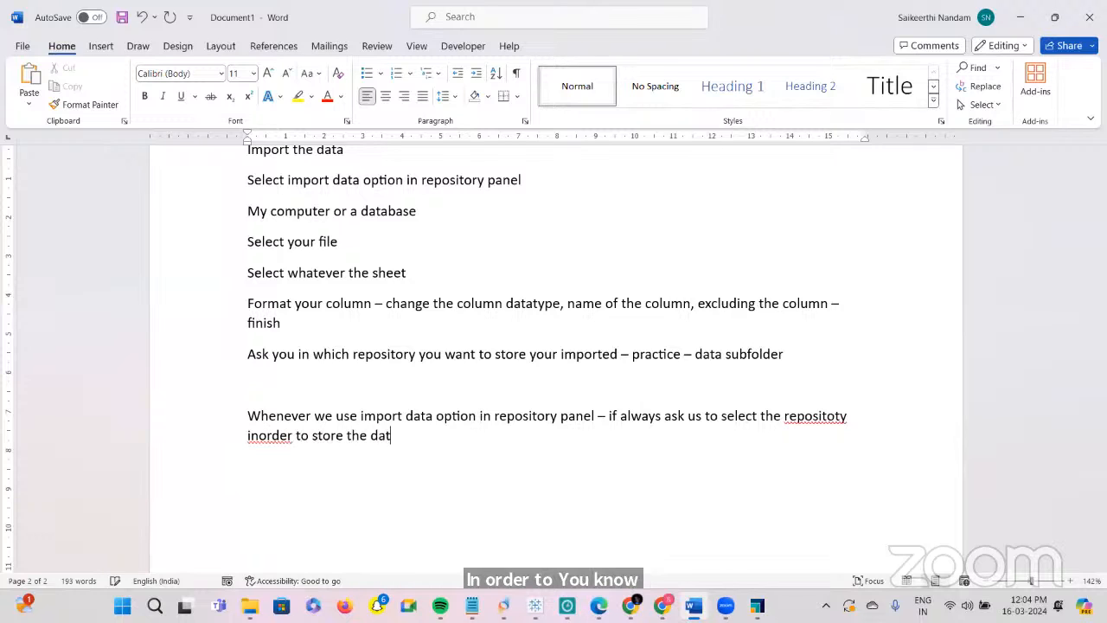
{"action": "type", "text": "a that you are importing"}
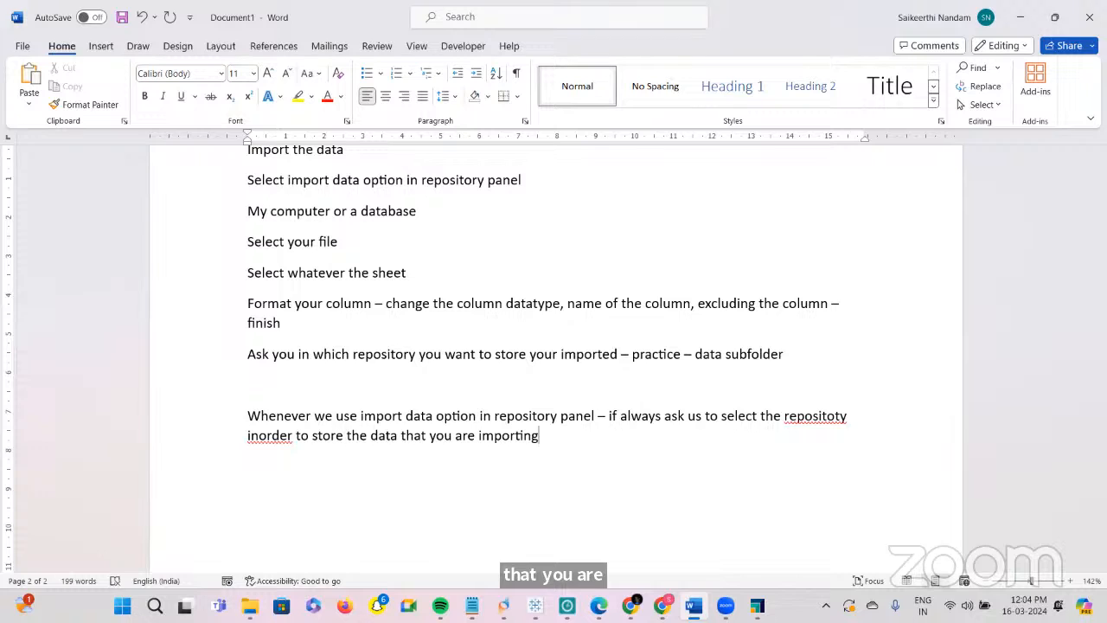
Add a new paragraph: "Whenever you use read operator – it wont store the data that you are using the repository of rapid miner studio"
{"action": "key", "text": "Return"}
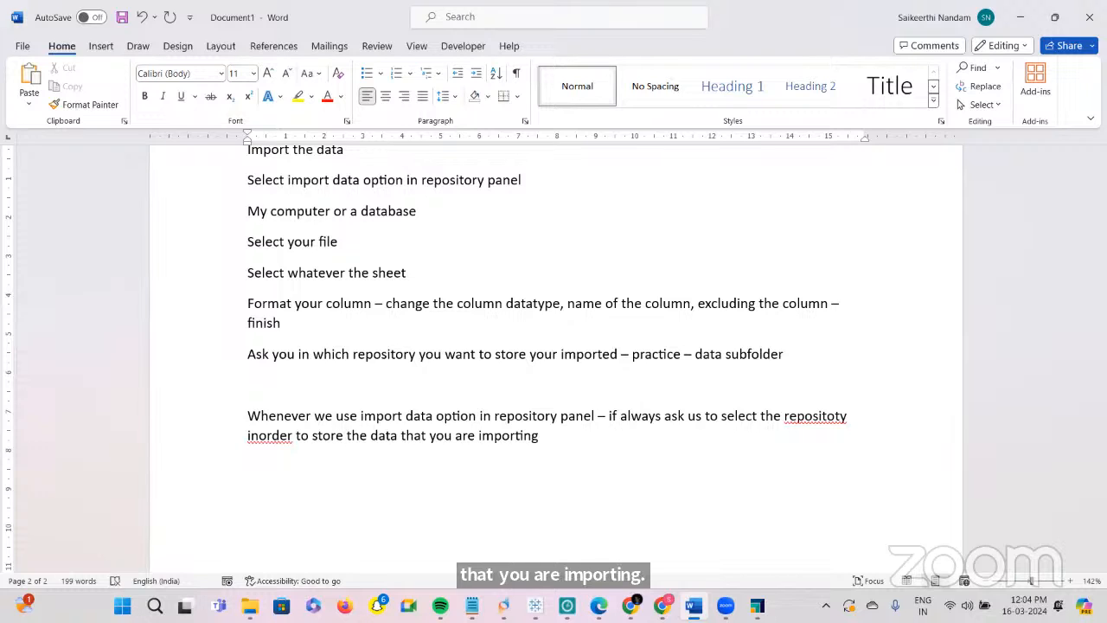
{"action": "type", "text": "whenever you "}
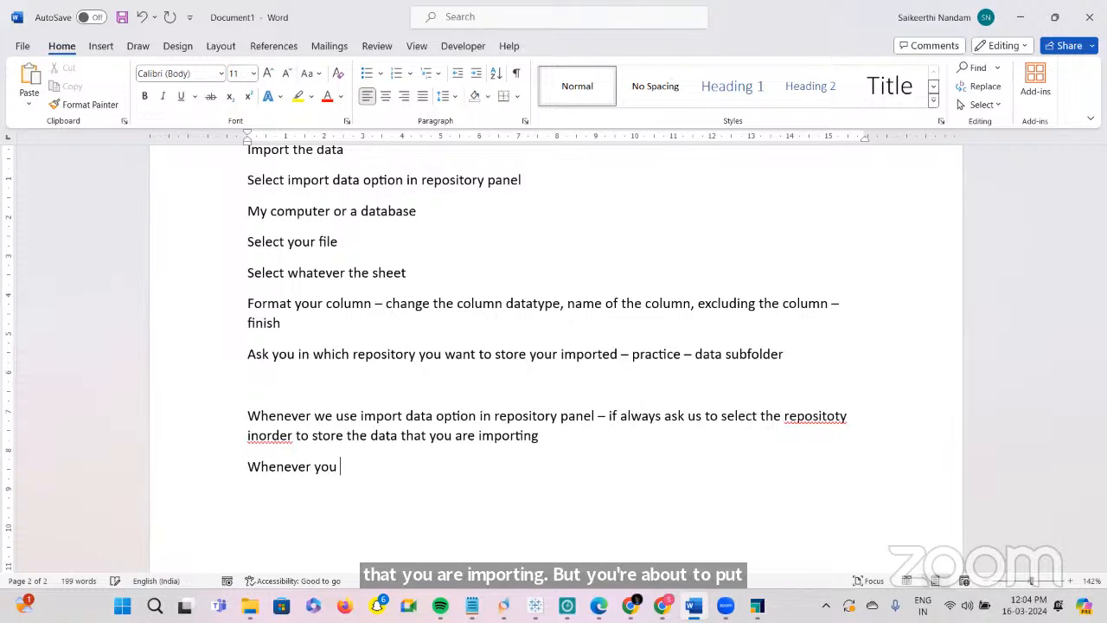
{"action": "type", "text": "use red operator"}
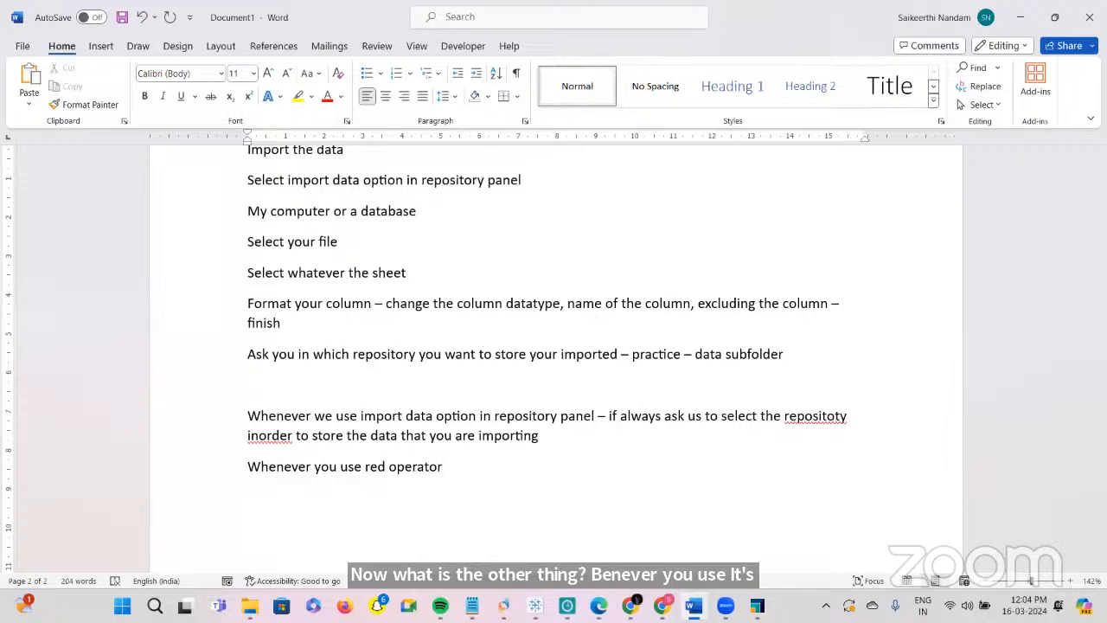
{"action": "type", "text": "a"}
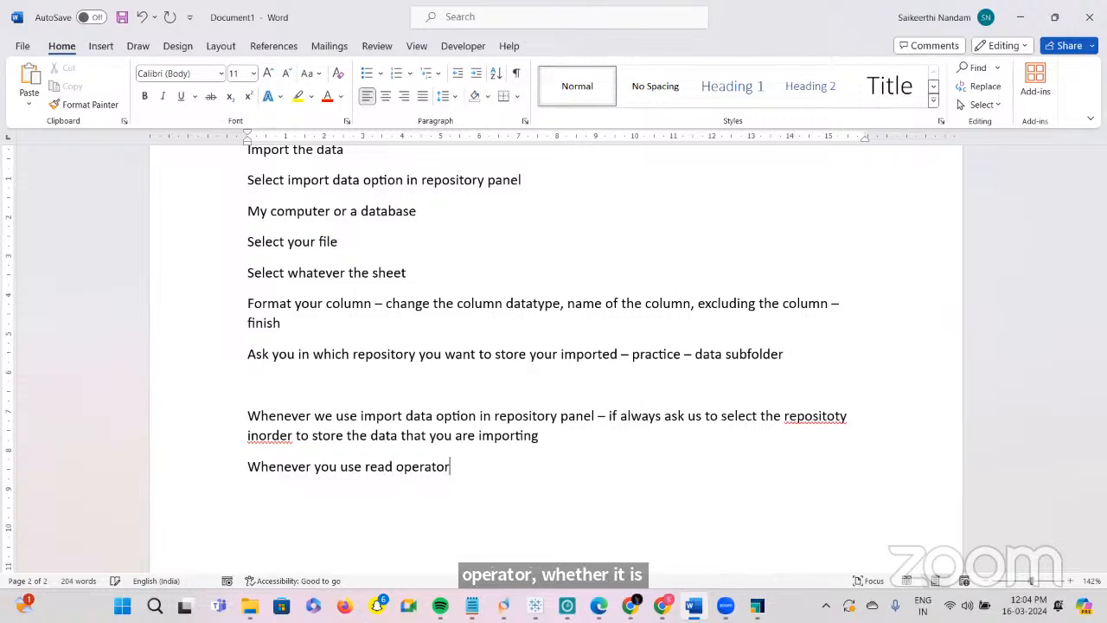
{"action": "type", "text": "- it"}
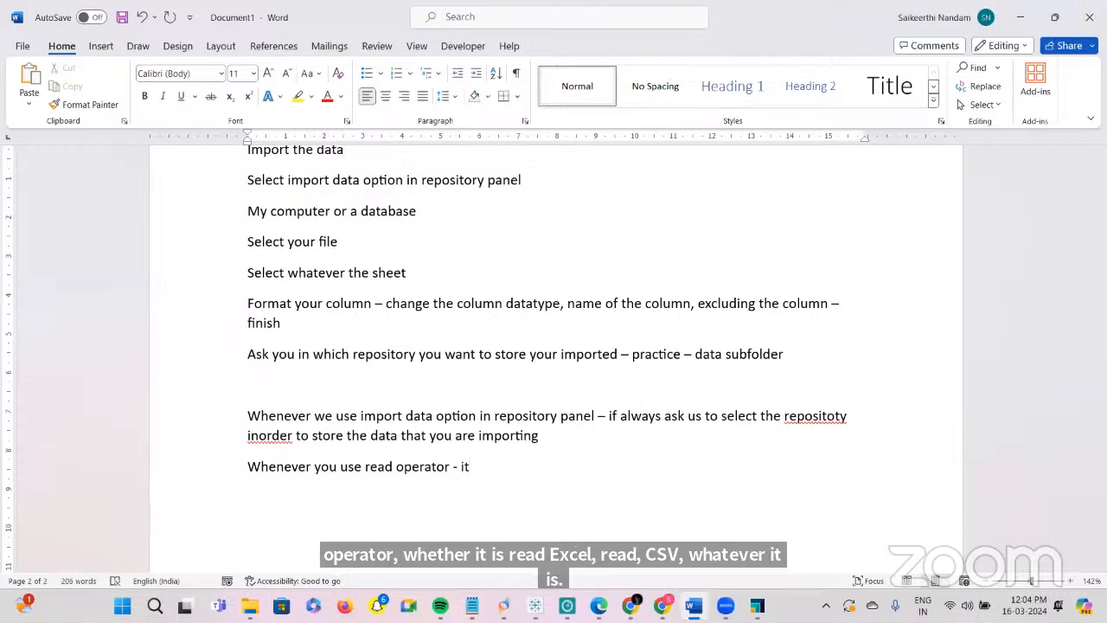
{"action": "type", "text": " wont store the da"}
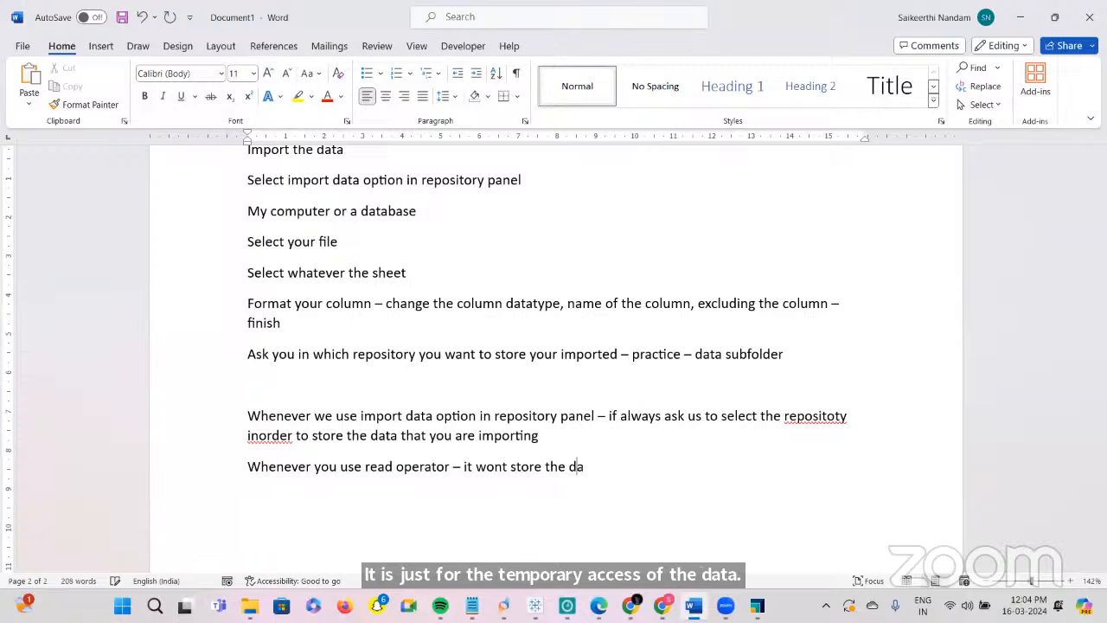
{"action": "type", "text": "ta that yo"}
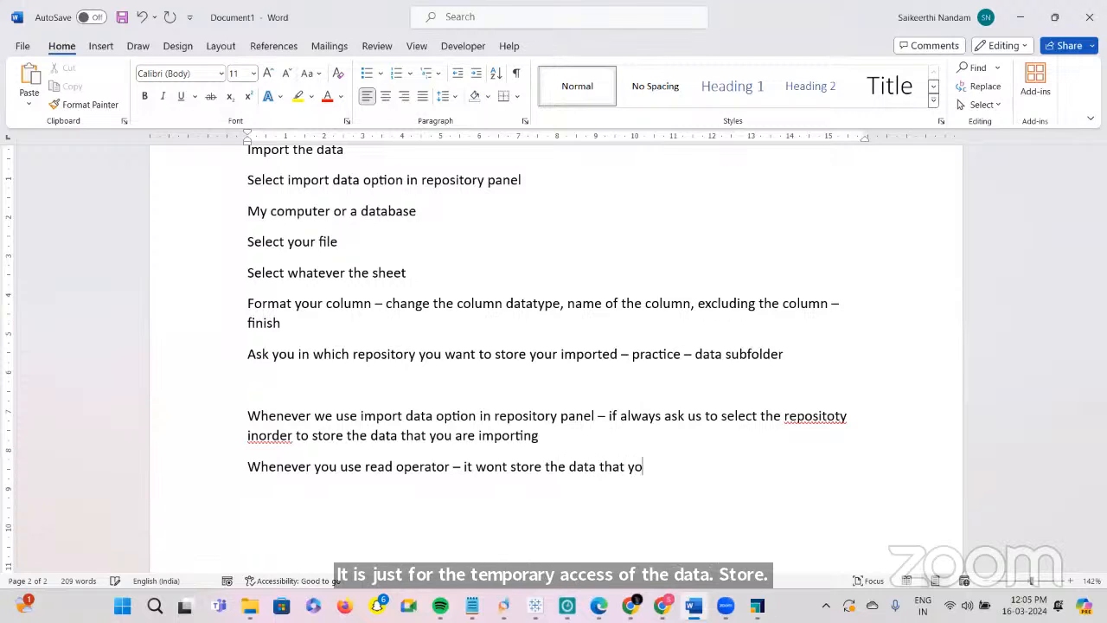
{"action": "type", "text": "u are using the repositoruy o"}
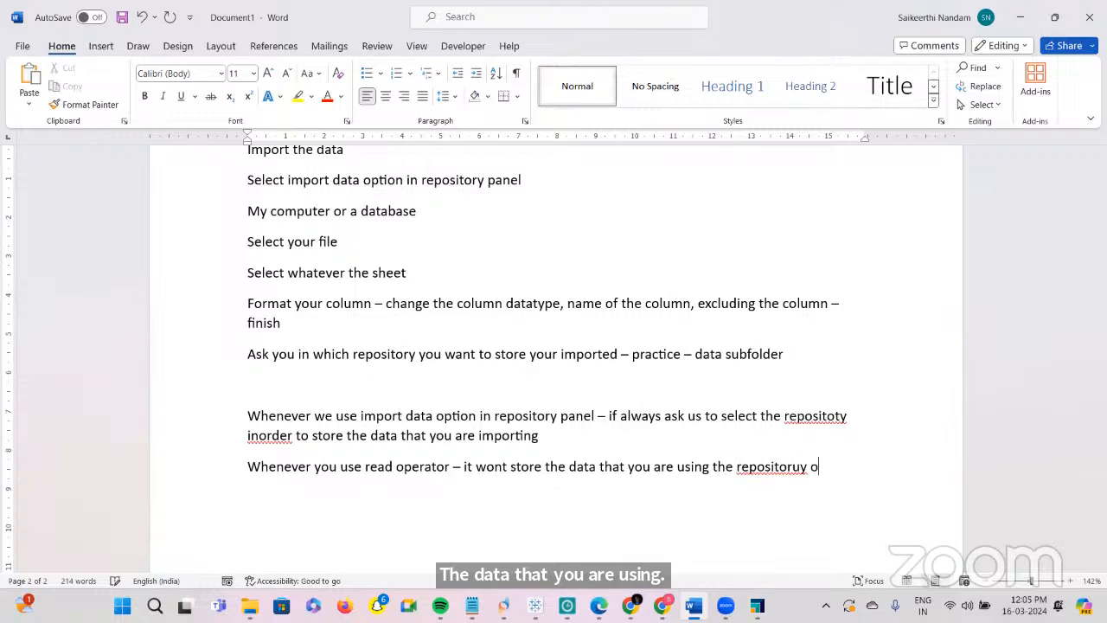
{"action": "key", "text": "BackSpace"}
{"action": "key", "text": "BackSpace"}
{"action": "type", "text": "y of rapid"}
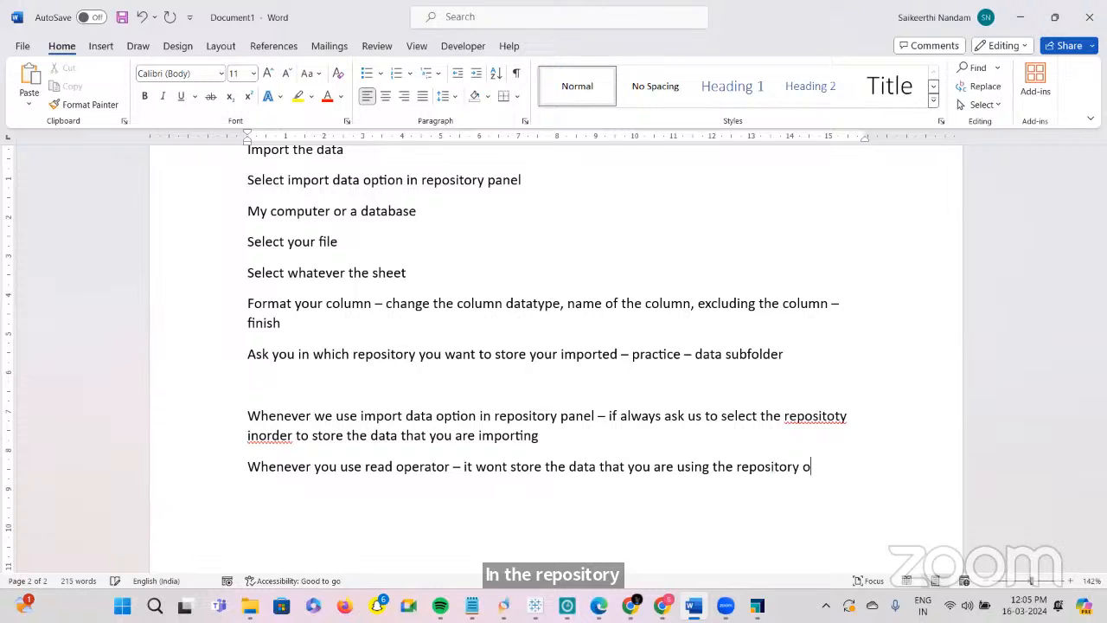
{"action": "type", "text": " mi"}
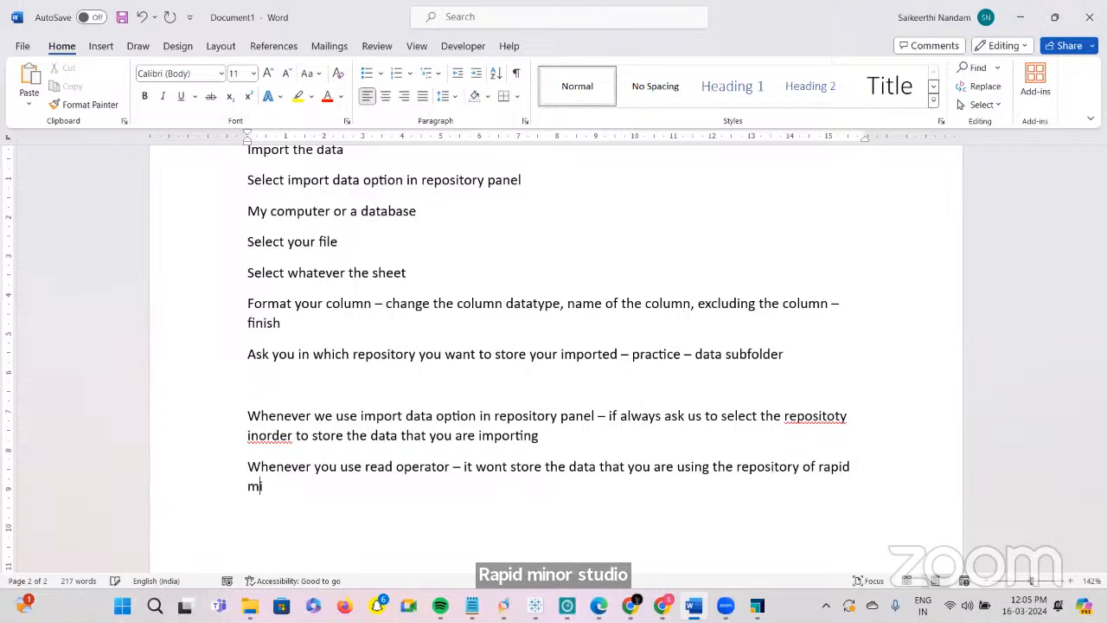
{"action": "type", "text": "ner studio"}
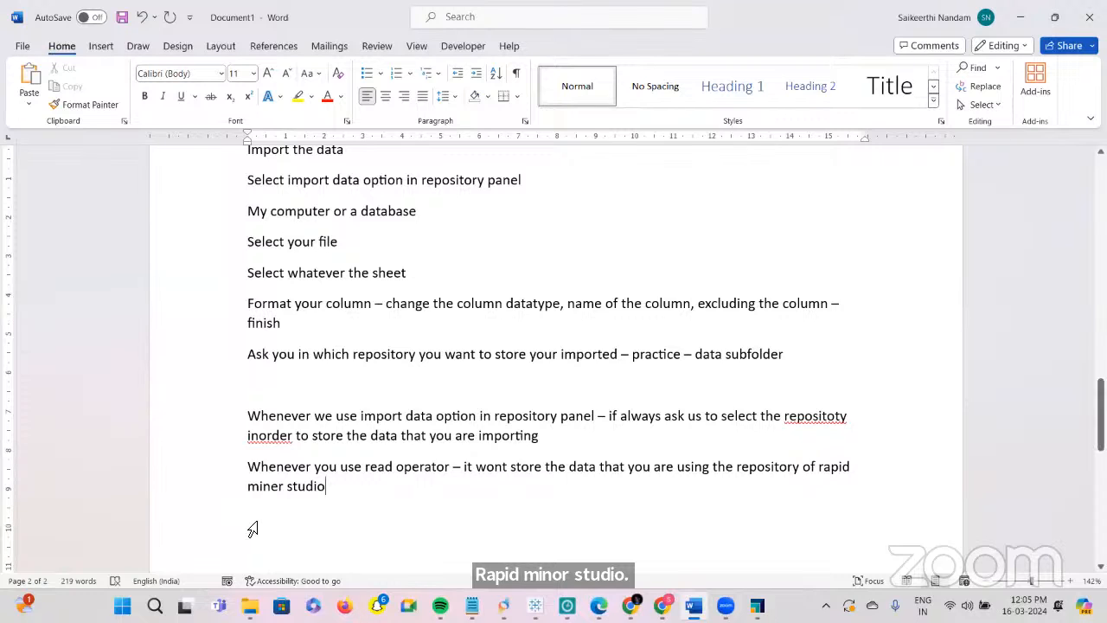
Correct the misspellings in the import data paragraph to "in order" and "repository"
{"action": "left_click", "coordinate": [258, 435]}
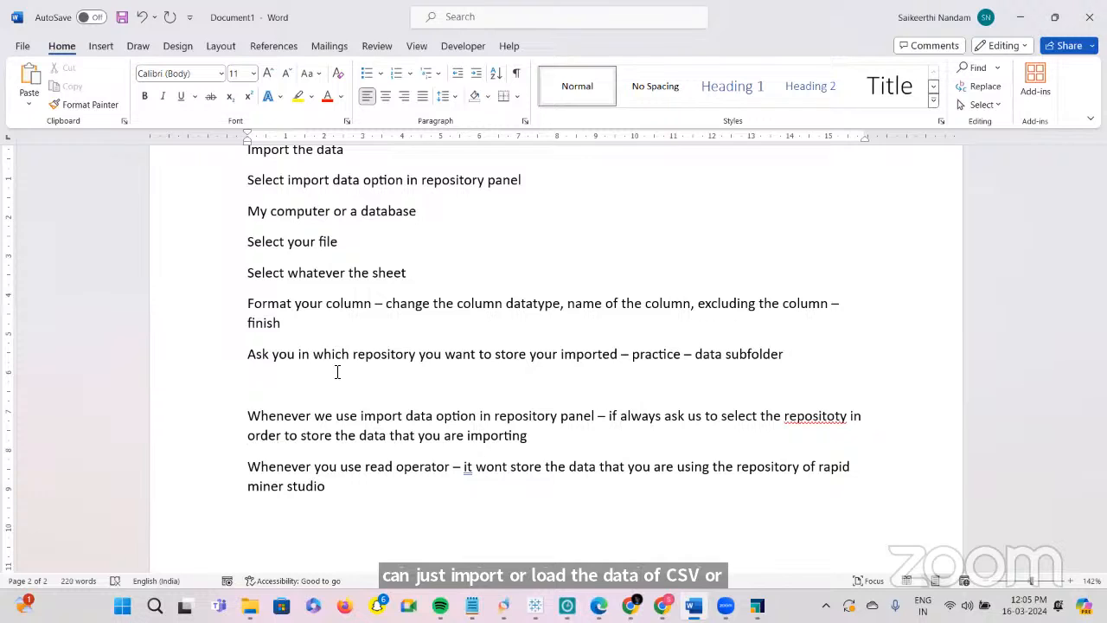
{"action": "left_click", "coordinate": [836, 417]}
{"action": "type", "text": "ry"}
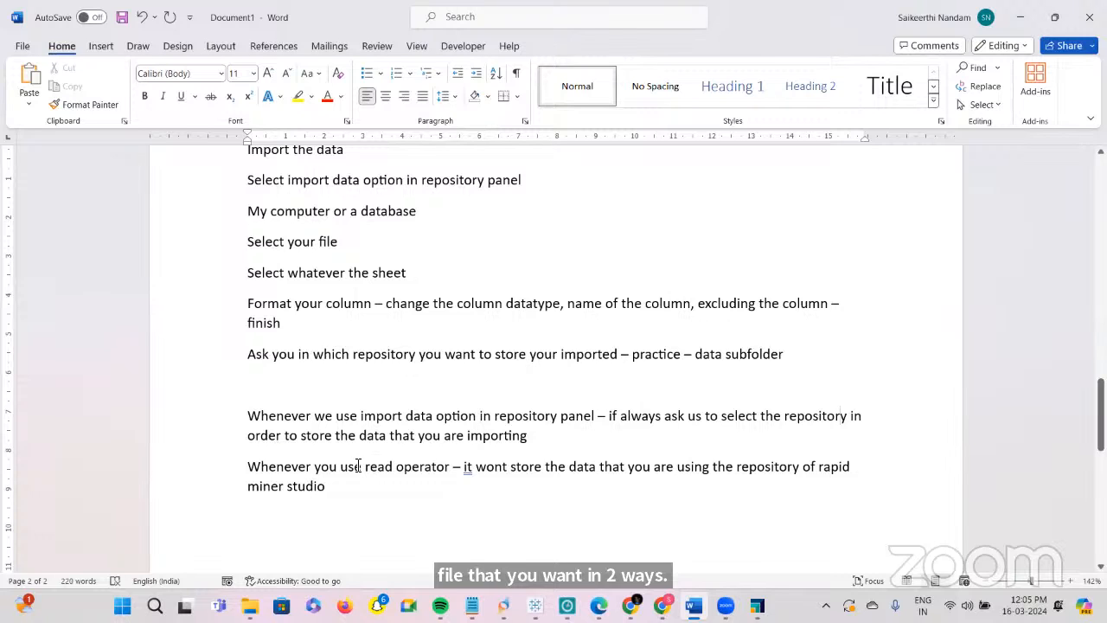
Add the lines "Read csv" and "Read excel" below the read operator paragraph
{"action": "left_click_drag", "start_coordinate": [367, 468], "coordinate": [398, 467]}
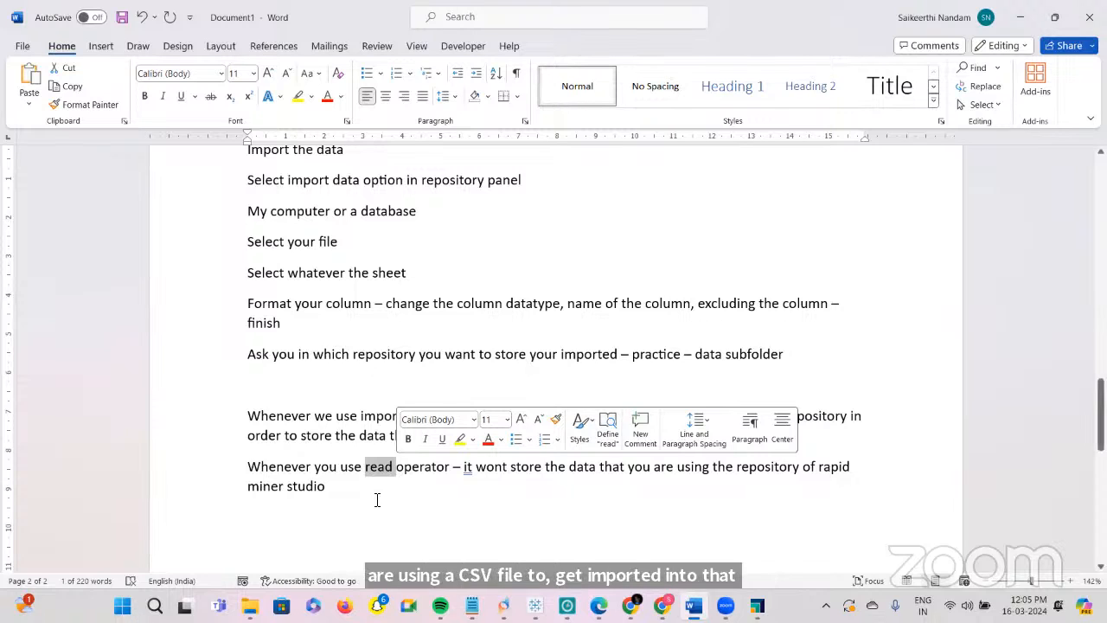
{"action": "left_click", "coordinate": [375, 499]}
{"action": "key", "text": "Return"}
{"action": "type", "text": "read"}
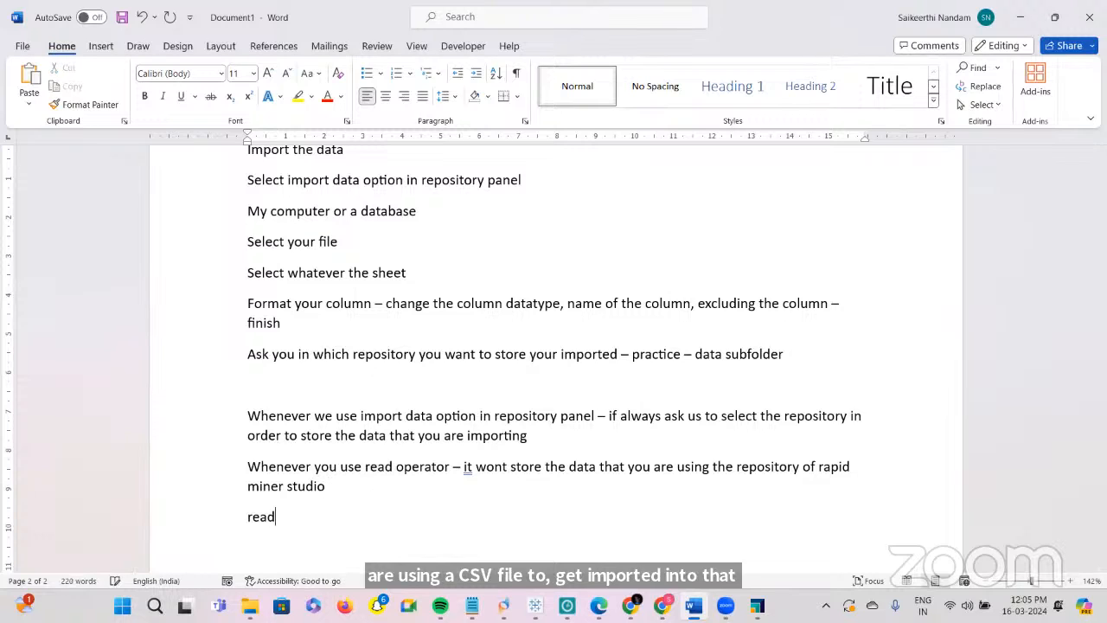
{"action": "type", "text": " cse"}
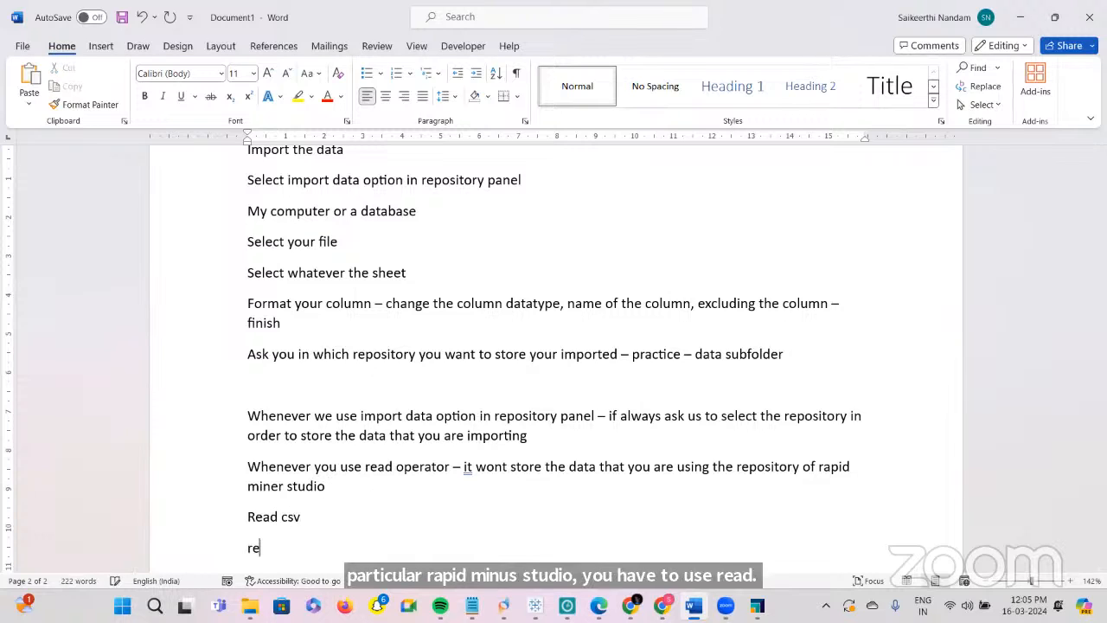
{"action": "type", "text": "ad excel"}
Switch to RapidMiner Studio, search the operators for "read" and look through the available Read operators
{"action": "left_click", "coordinate": [757, 605]}
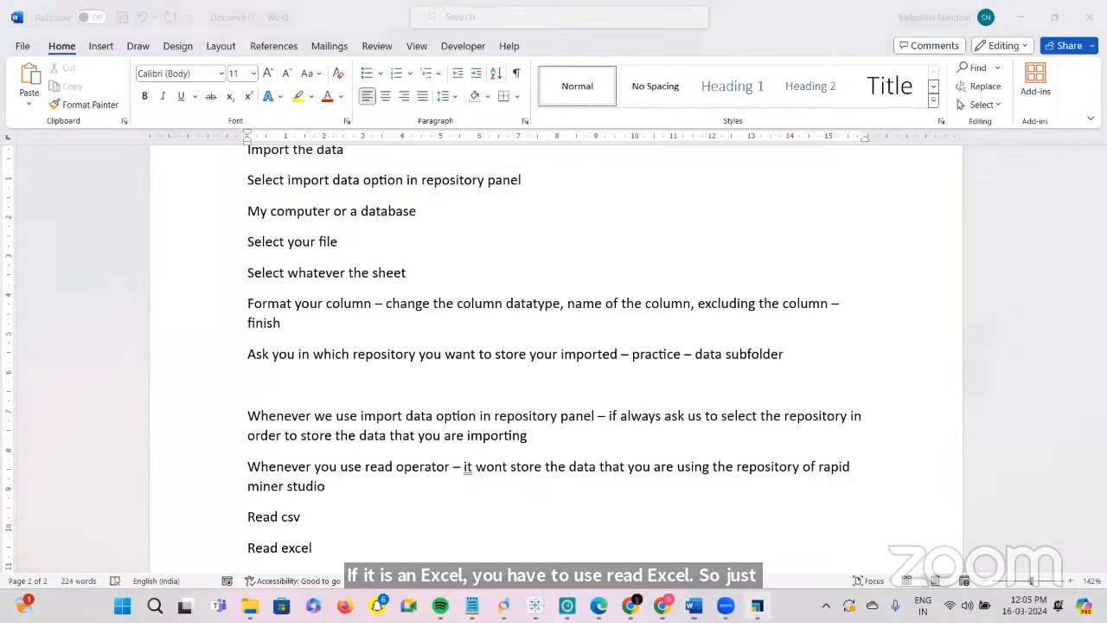
{"action": "left_click", "coordinate": [63, 366]}
{"action": "key", "text": "BackSpace"}
{"action": "type", "text": "read"}
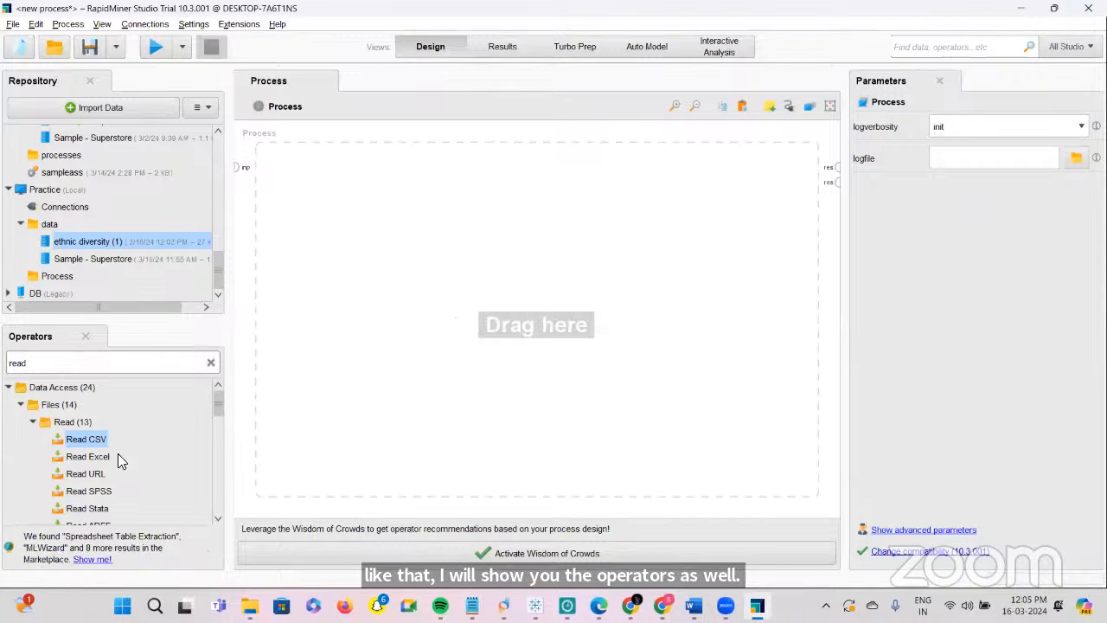
{"action": "scroll", "coordinate": [100, 465], "scroll_direction": "down", "scroll_amount": 1}
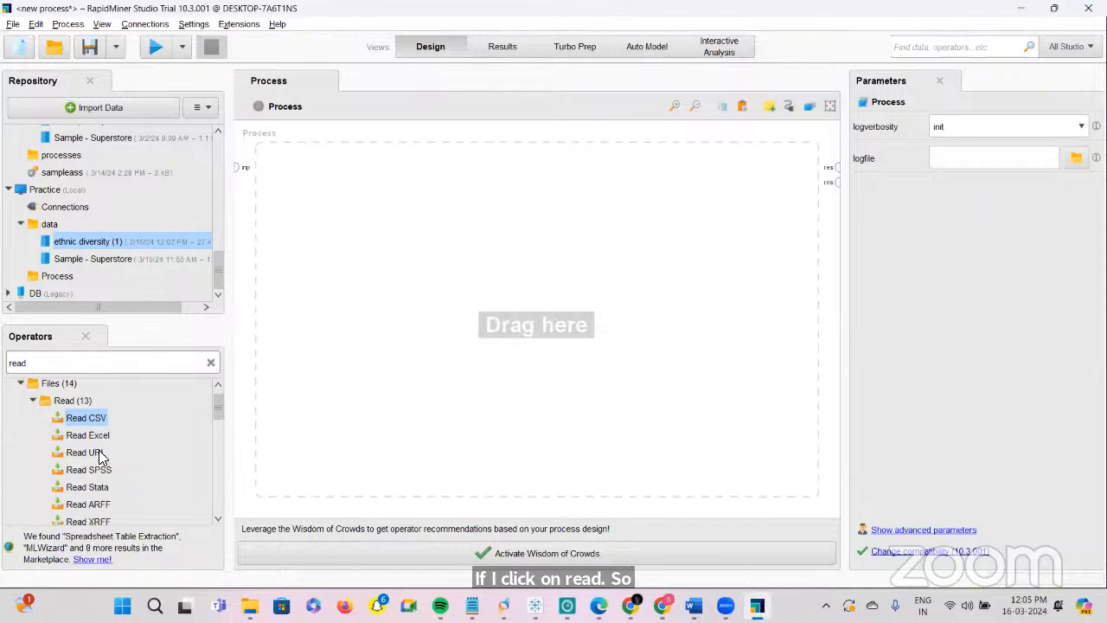
{"action": "scroll", "coordinate": [93, 466], "scroll_direction": "down", "scroll_amount": 1}
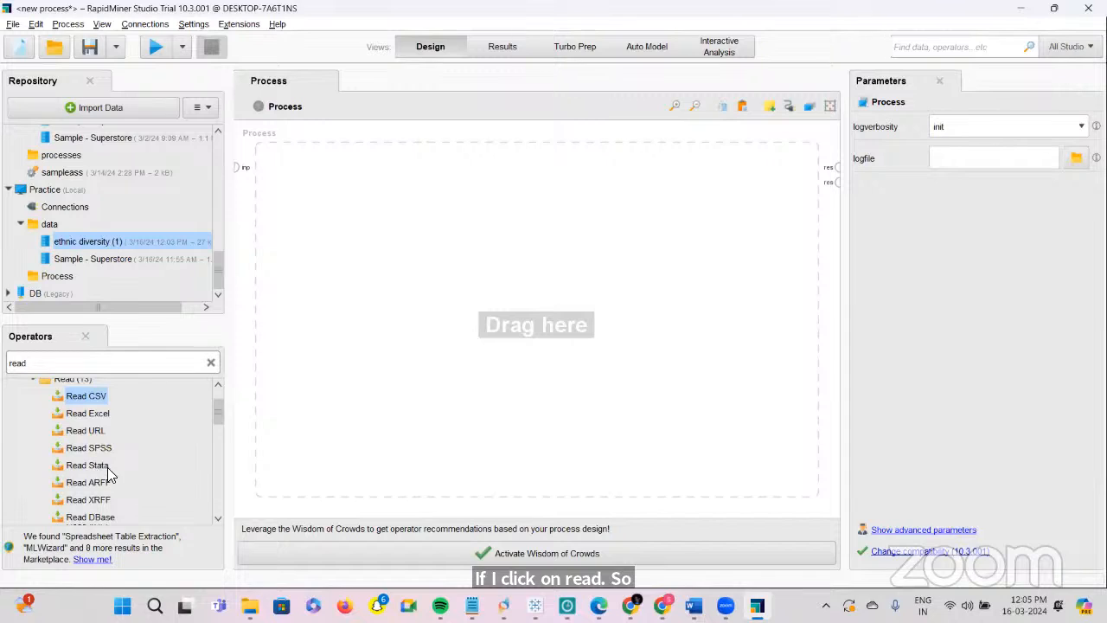
{"action": "scroll", "coordinate": [107, 467], "scroll_direction": "down", "scroll_amount": 3}
{"action": "scroll", "coordinate": [115, 455], "scroll_direction": "down", "scroll_amount": 1}
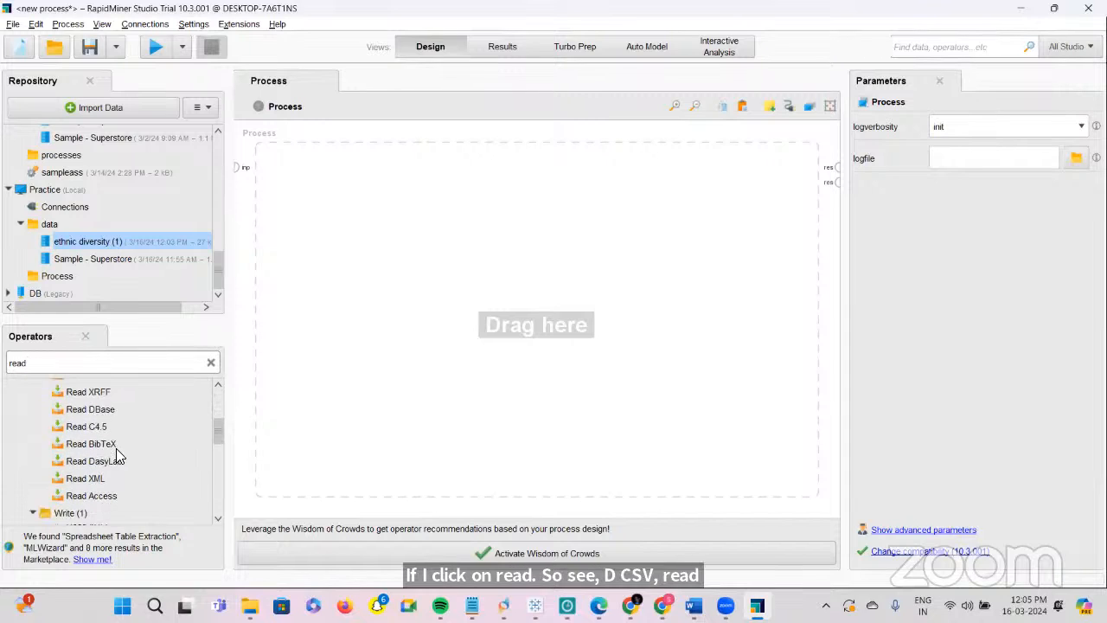
{"action": "scroll", "coordinate": [112, 449], "scroll_direction": "up", "scroll_amount": 5}
{"action": "scroll", "coordinate": [113, 444], "scroll_direction": "down", "scroll_amount": 3}
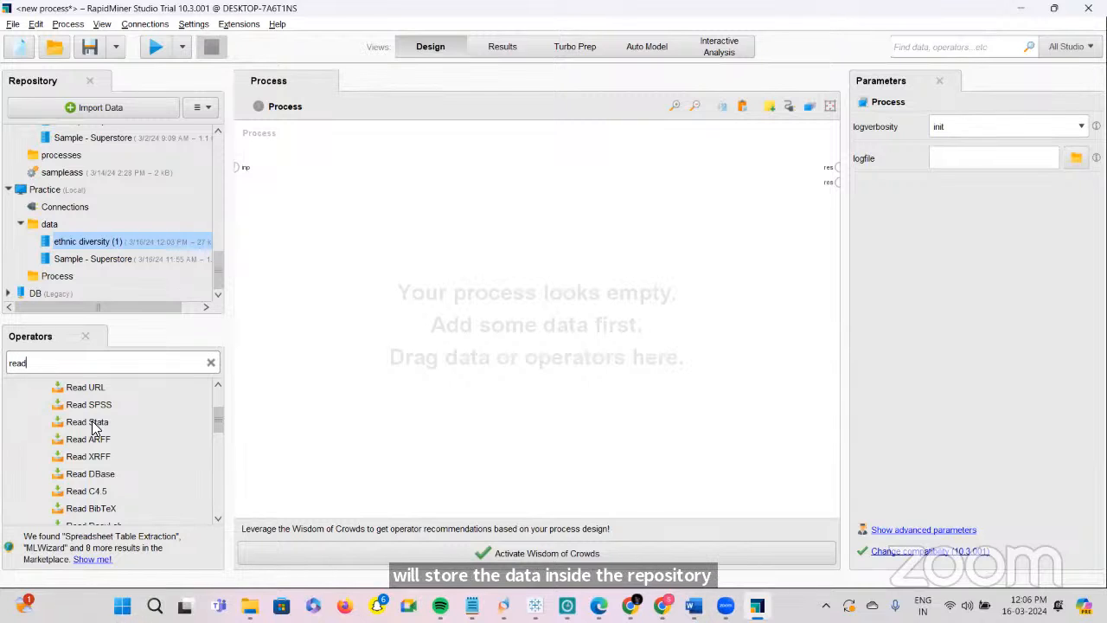
{"action": "left_click_drag", "start_coordinate": [92, 423], "coordinate": [112, 434]}
{"action": "left_click_drag", "start_coordinate": [48, 415], "coordinate": [87, 389]}
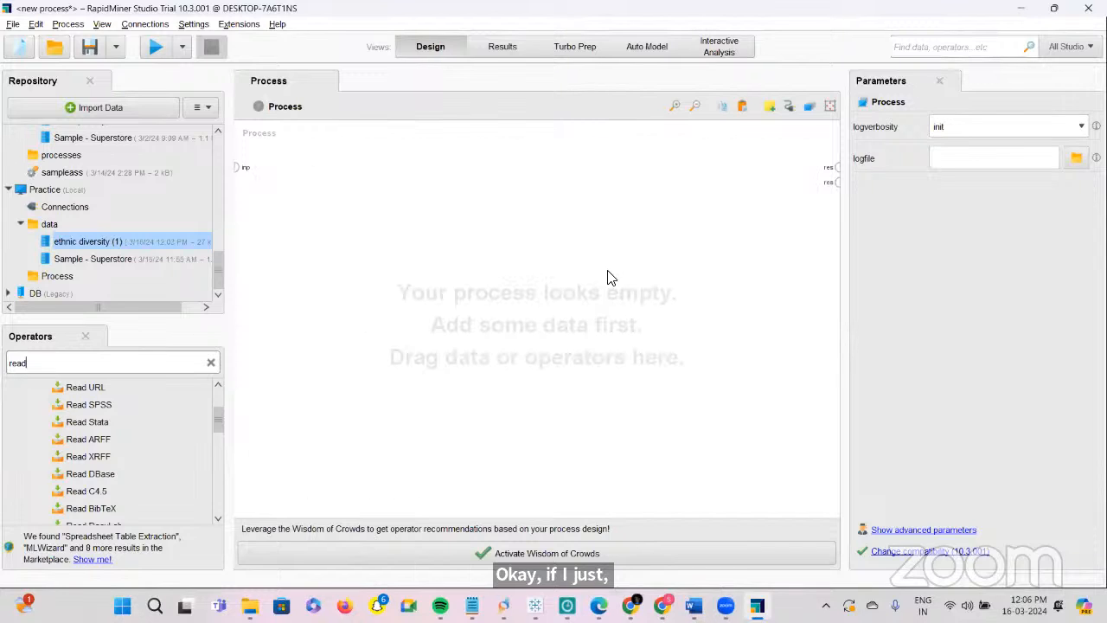
{"action": "left_click_drag", "start_coordinate": [110, 399], "coordinate": [117, 472]}
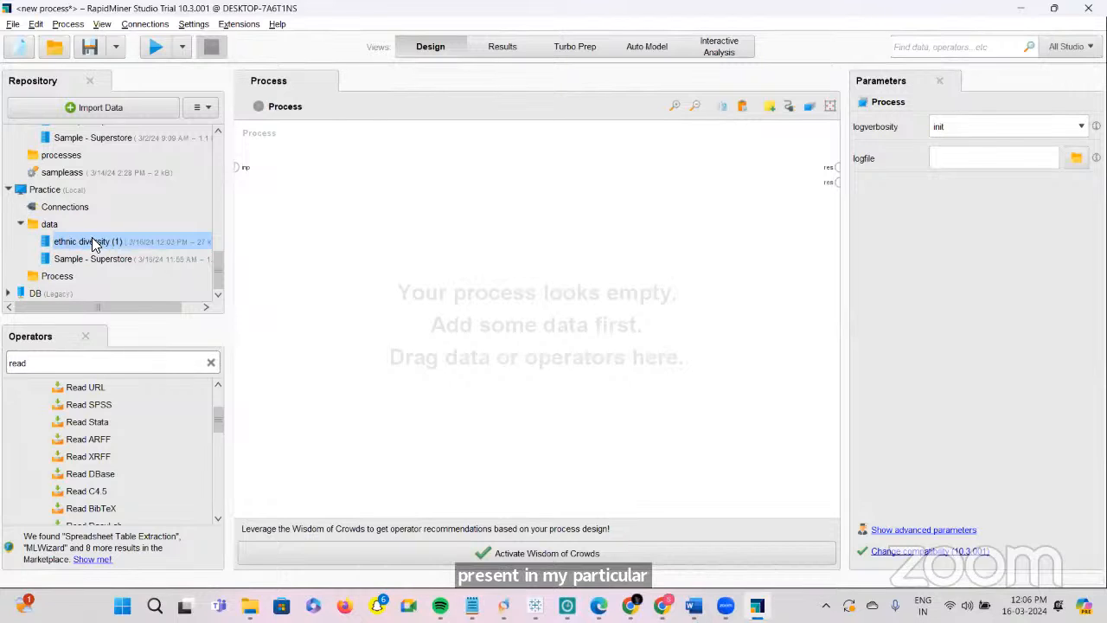
Place the ethnic diversity (1) and Sample - Superstore data sets from the Practice repository and a Read URL operator in the process
{"action": "left_click_drag", "start_coordinate": [93, 243], "coordinate": [318, 192]}
{"action": "left_click_drag", "start_coordinate": [95, 257], "coordinate": [428, 231]}
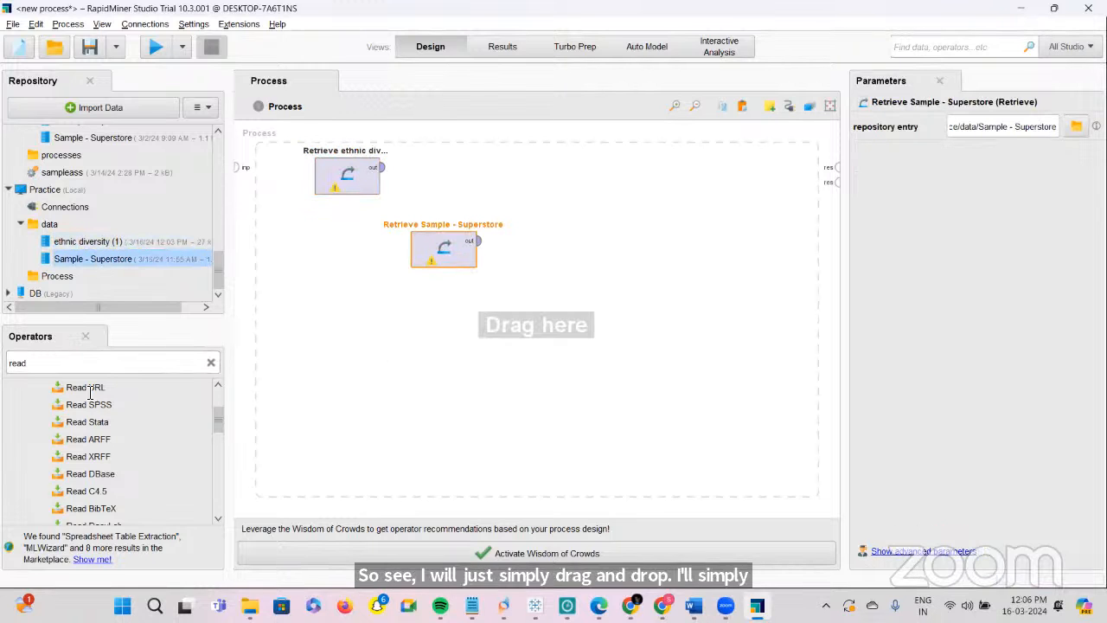
{"action": "left_click_drag", "start_coordinate": [74, 391], "coordinate": [336, 357]}
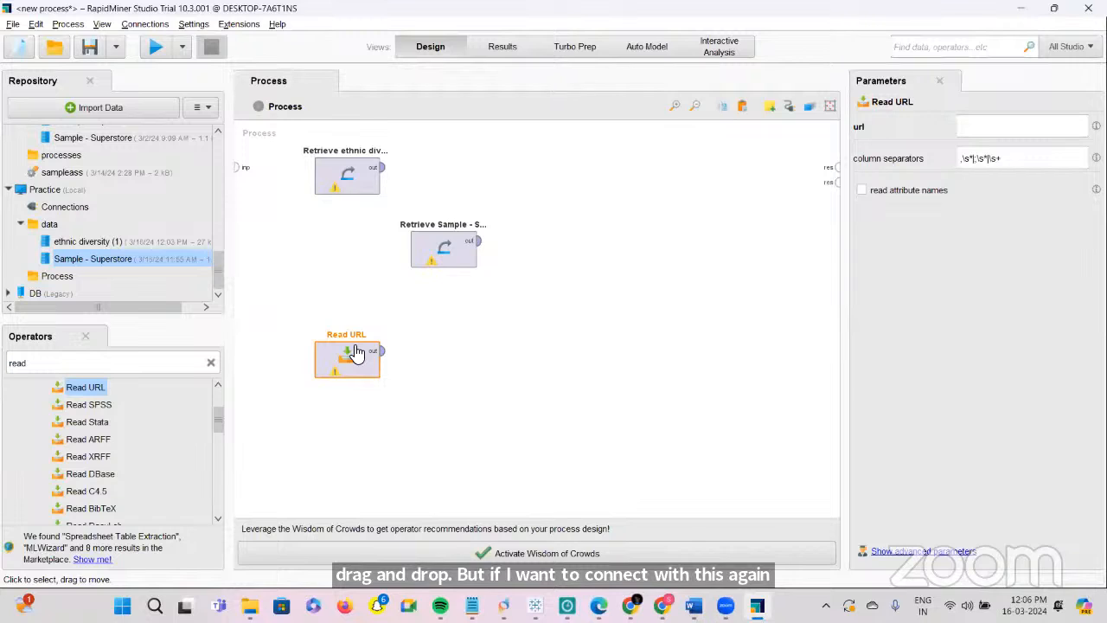
Delete the Read URL operator and both Retrieve operators from the process
{"action": "key", "text": "Delete"}
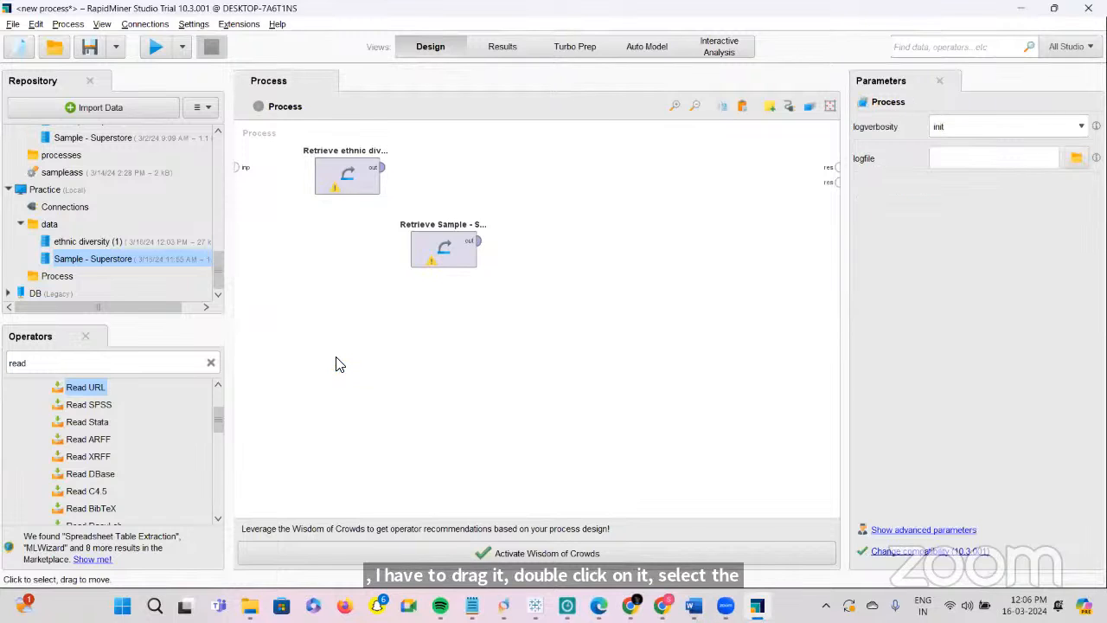
{"action": "left_click", "coordinate": [335, 178]}
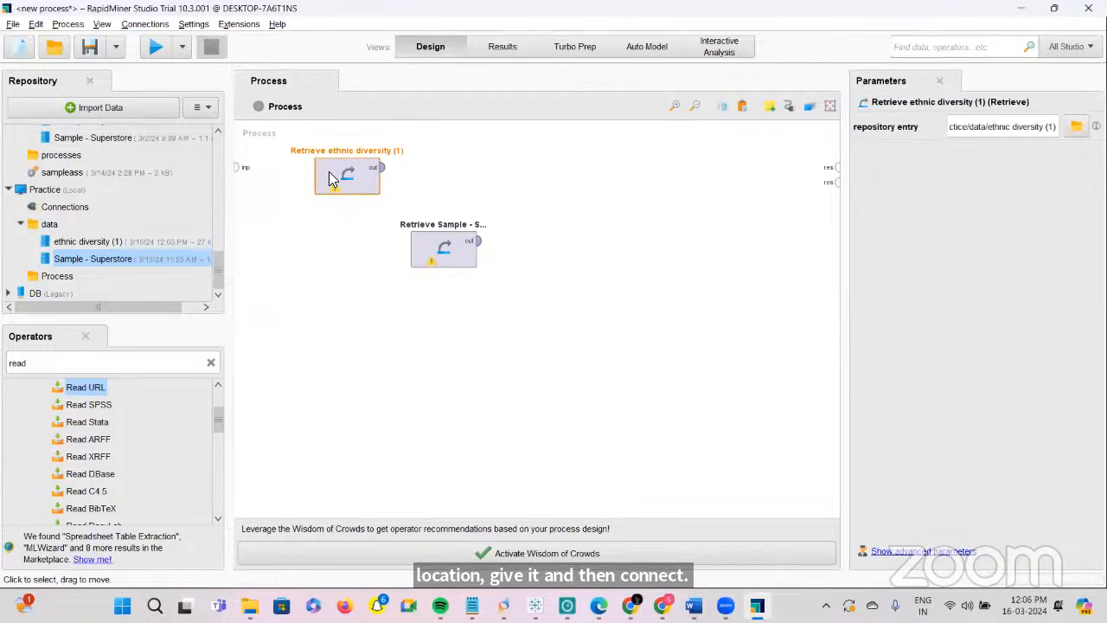
{"action": "key", "text": "Delete"}
{"action": "left_click", "coordinate": [456, 250]}
{"action": "key", "text": "Delete"}
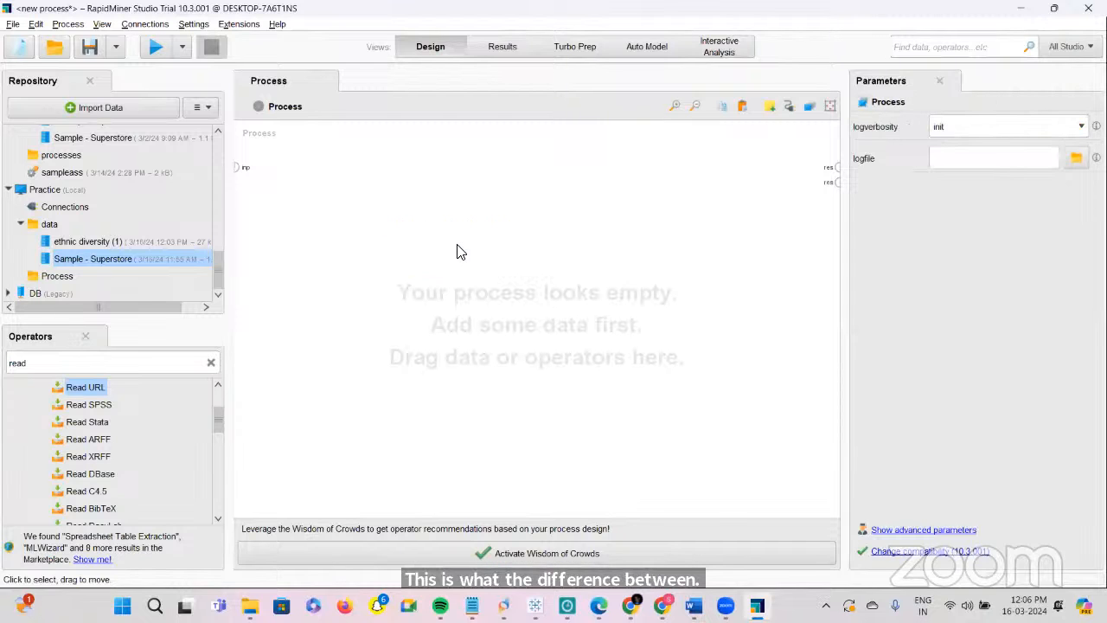
Switch to the RapidMiner Primer presentation in the browser and go through the remaining slides on loading data from a CSV file
{"action": "key", "text": "alt+Tab"}
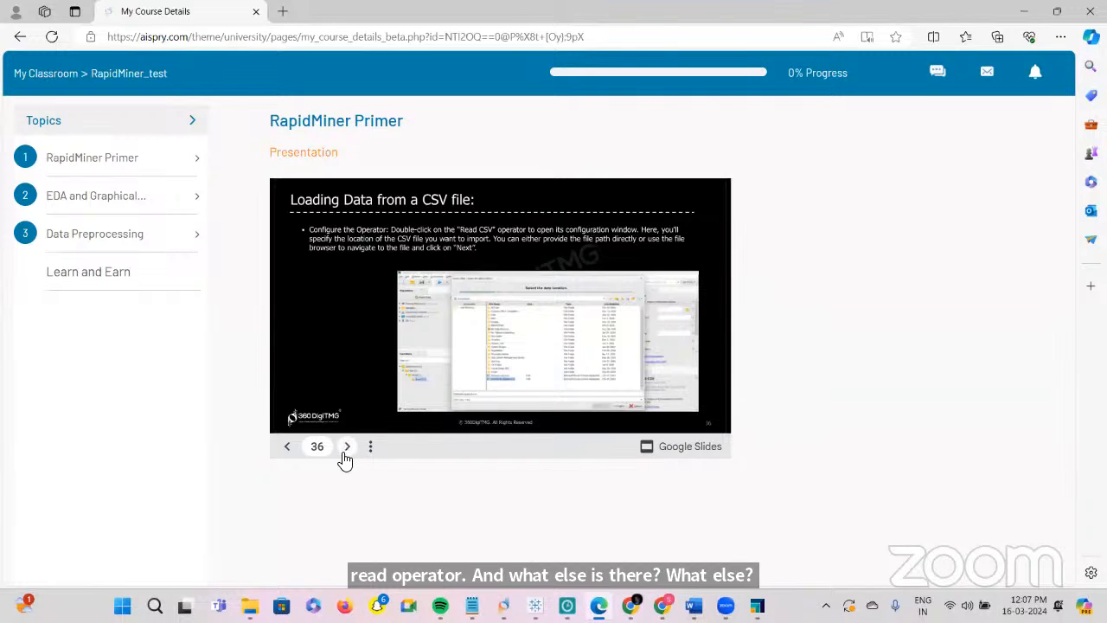
{"action": "left_click", "coordinate": [345, 451]}
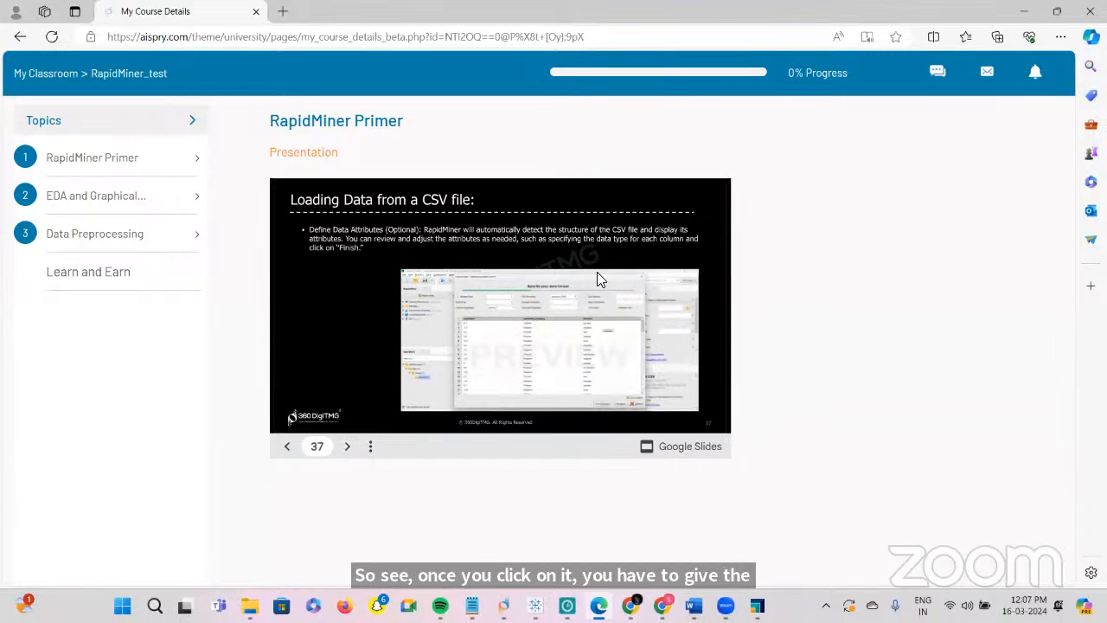
{"action": "left_click", "coordinate": [353, 448]}
{"action": "left_click", "coordinate": [355, 448]}
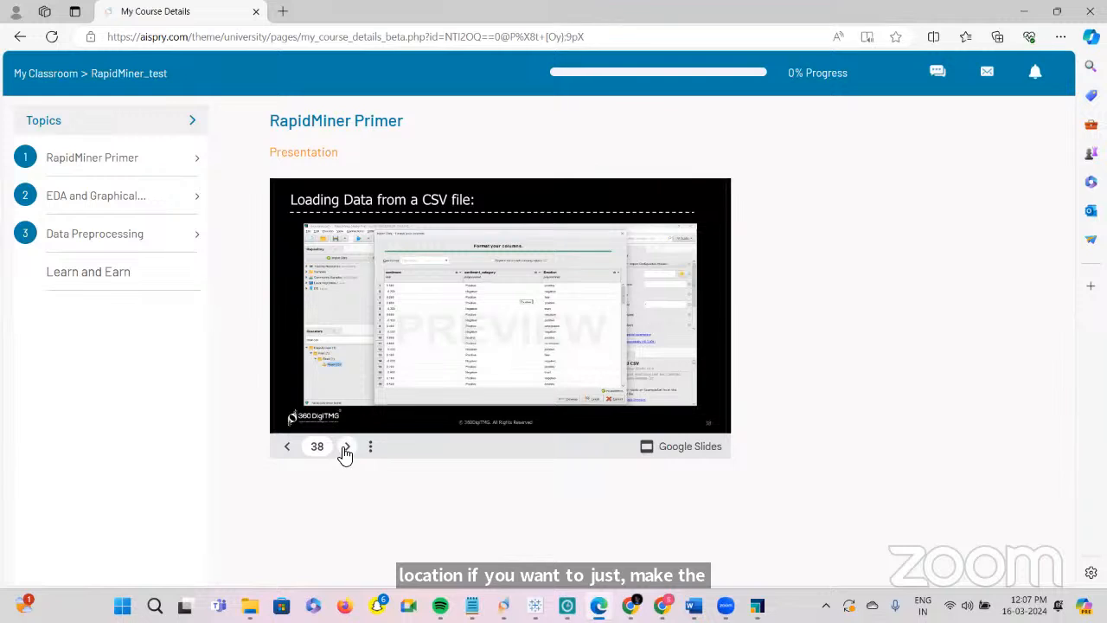
{"action": "left_click", "coordinate": [346, 450]}
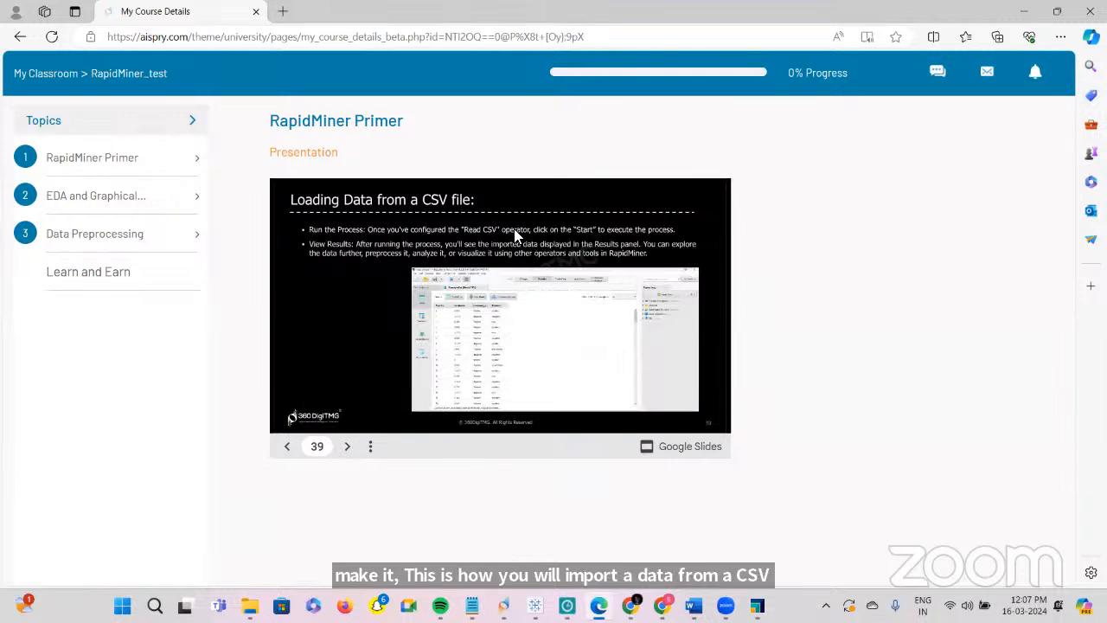
{"action": "left_click", "coordinate": [348, 450]}
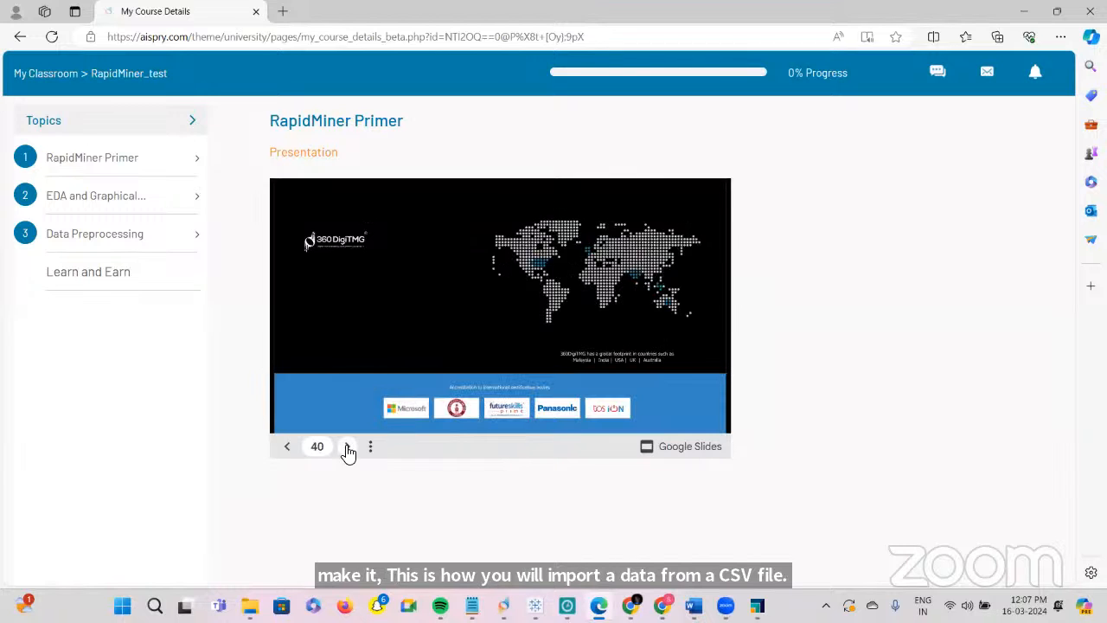
Go back through the presentation to the GUI slide describing the Design, Results, Auto Model and Turbo Prep views
{"action": "left_click", "coordinate": [291, 453]}
{"action": "left_click", "coordinate": [291, 453]}
{"action": "left_click", "coordinate": [290, 453]}
{"action": "left_click", "coordinate": [291, 453]}
{"action": "left_click", "coordinate": [291, 453]}
{"action": "left_click", "coordinate": [290, 453]}
{"action": "left_click", "coordinate": [290, 454]}
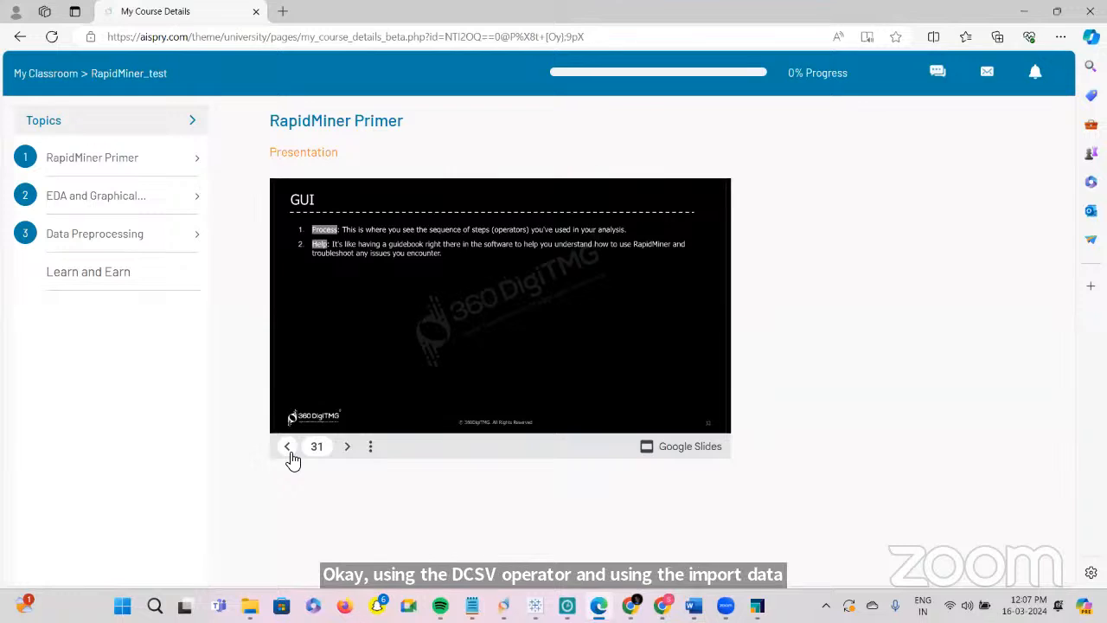
{"action": "left_click", "coordinate": [289, 450]}
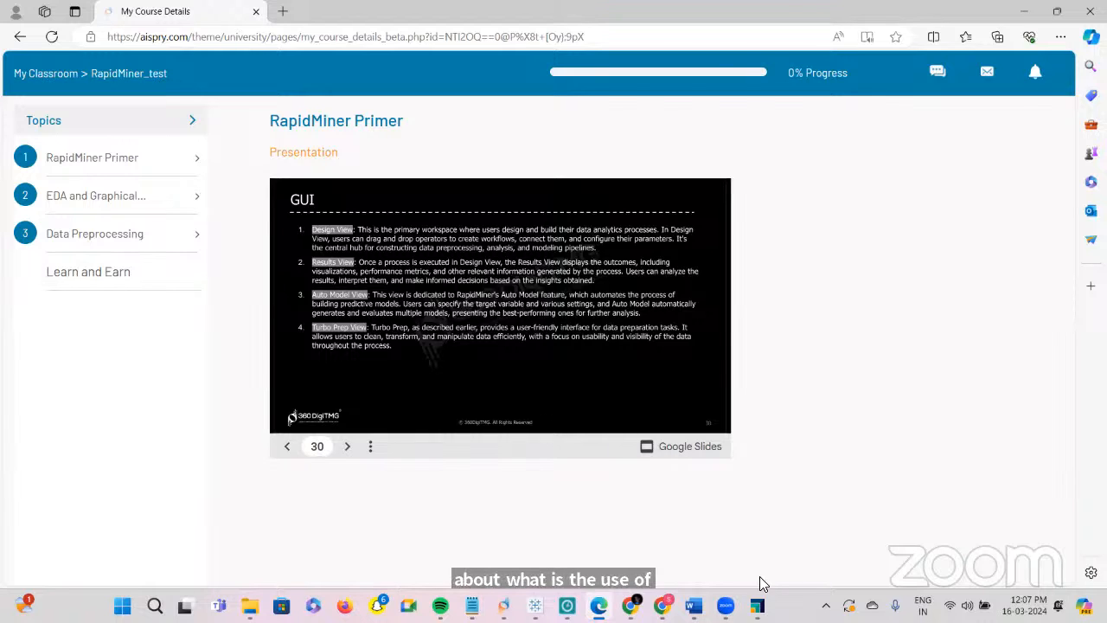
Switch to RapidMiner Studio, add Sample - Superstore from the Practice repository, connect its output to the first result port and run the process
{"action": "left_click", "coordinate": [758, 605]}
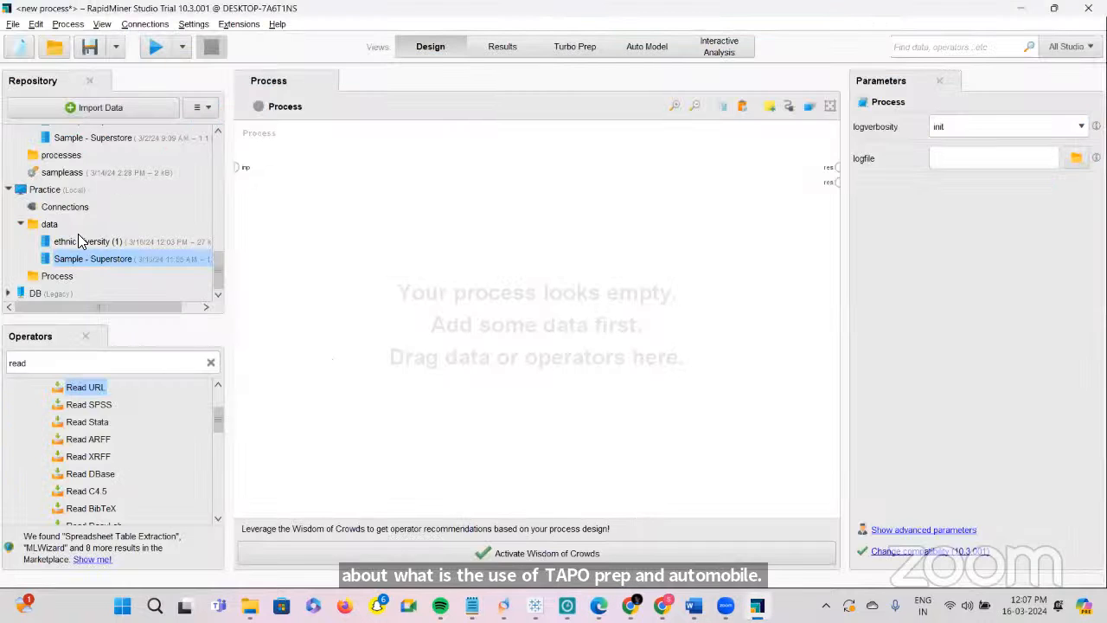
{"action": "left_click_drag", "start_coordinate": [81, 259], "coordinate": [396, 255]}
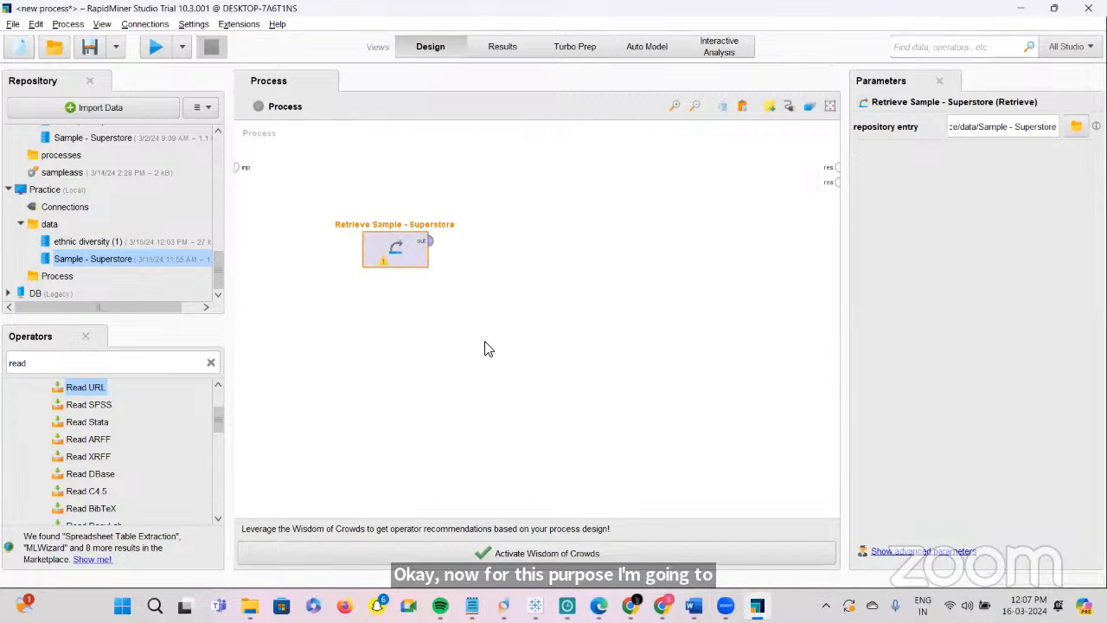
{"action": "left_click", "coordinate": [430, 241]}
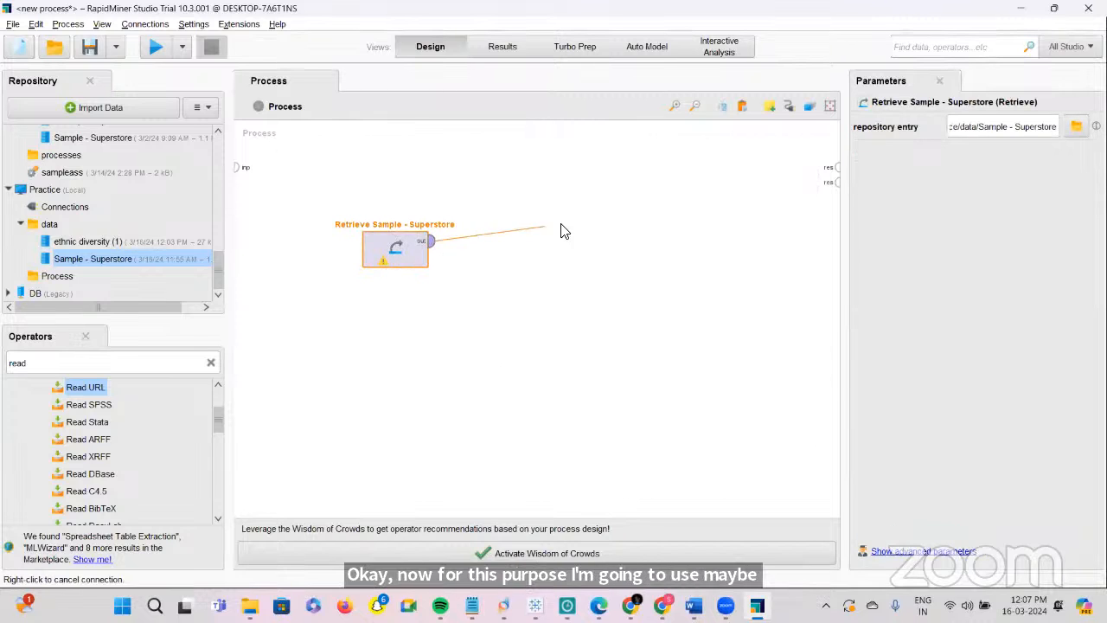
{"action": "left_click", "coordinate": [836, 166]}
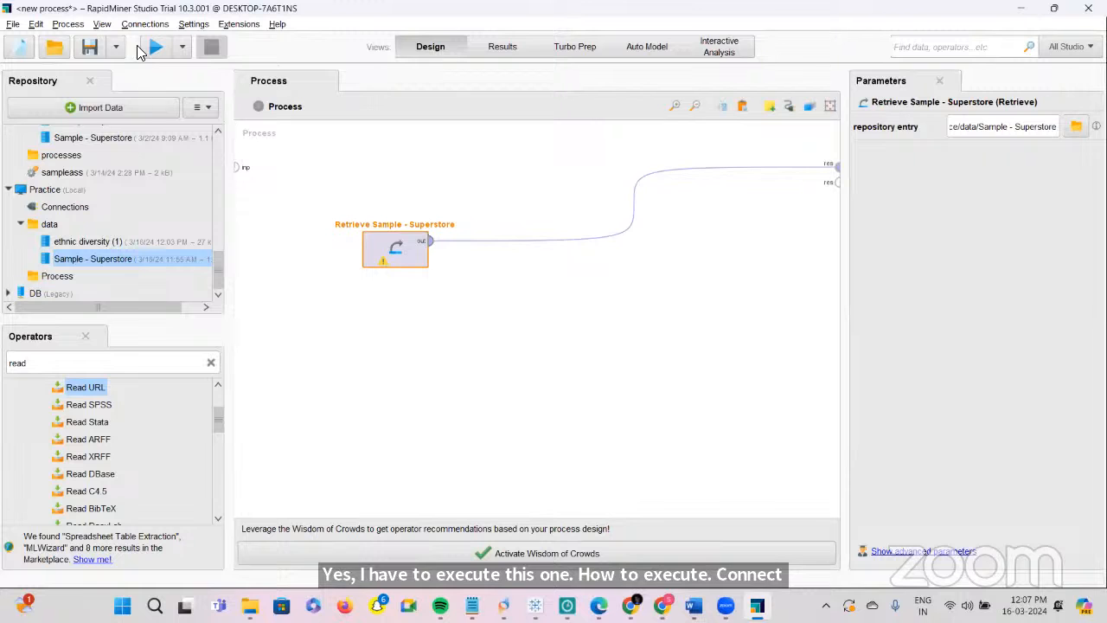
{"action": "left_click", "coordinate": [149, 46]}
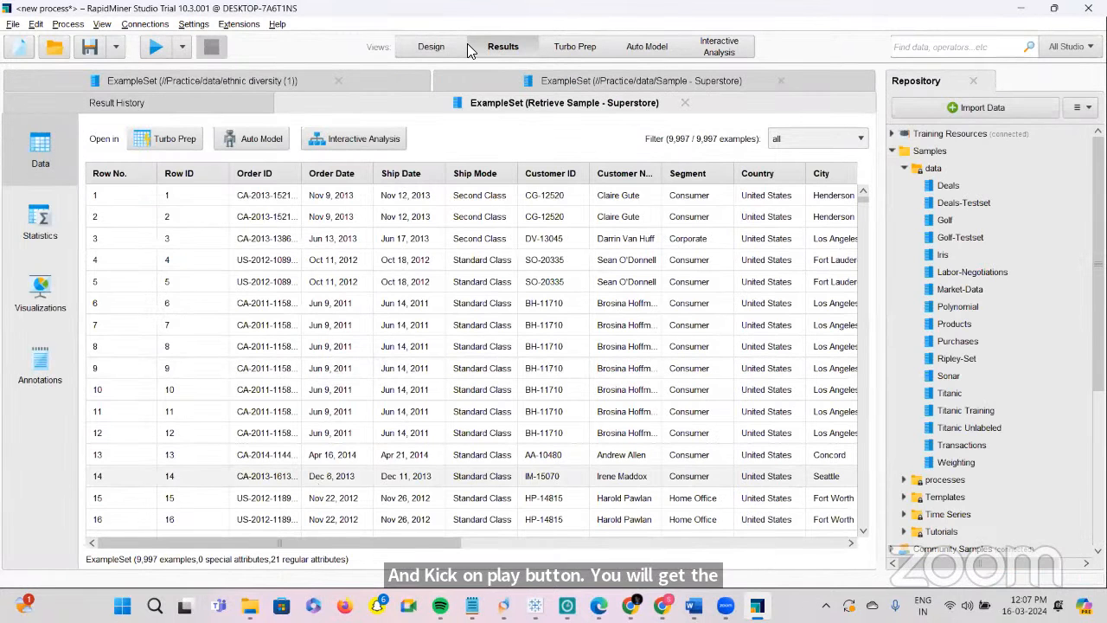
Load the ethnic diversity (1) data set from the Practice repository's data folder into Turbo Prep
{"action": "left_click", "coordinate": [578, 49]}
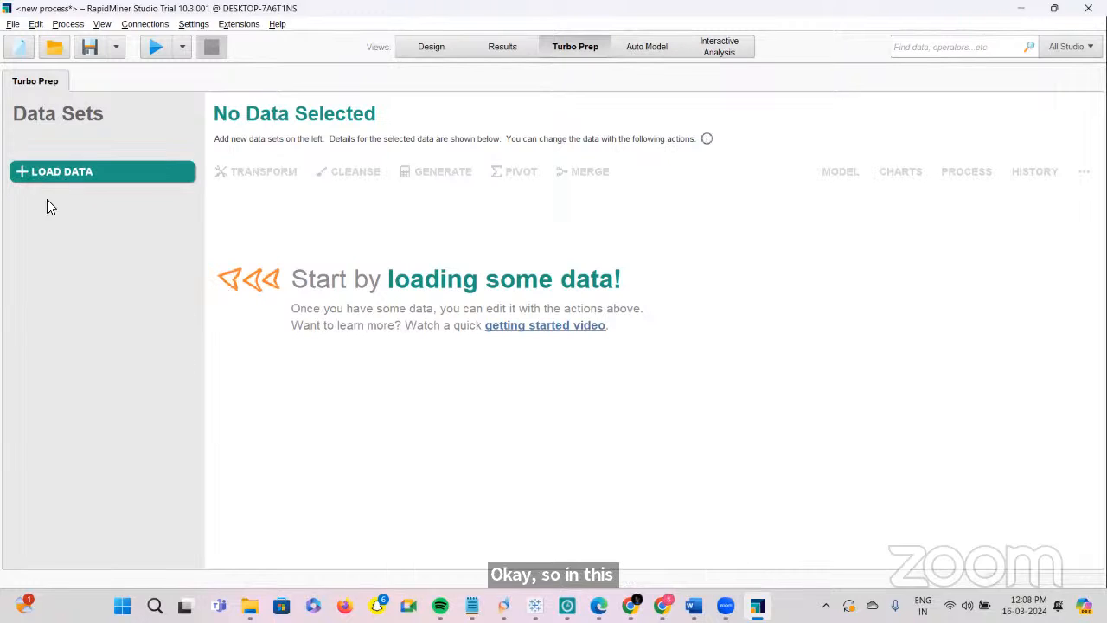
{"action": "left_click", "coordinate": [91, 169]}
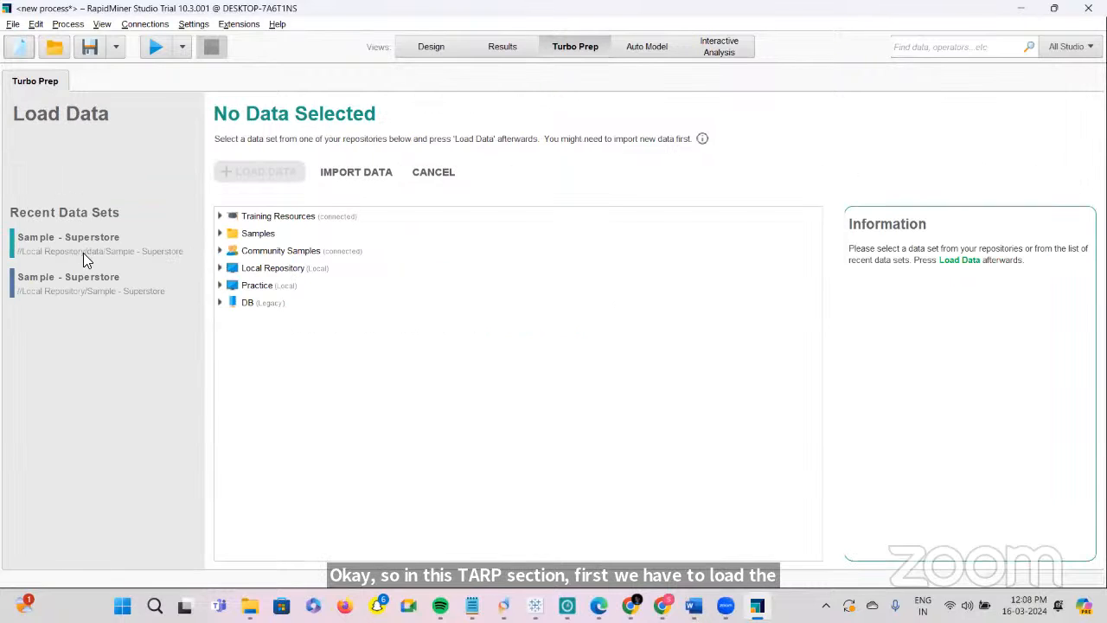
{"action": "left_click", "coordinate": [220, 286]}
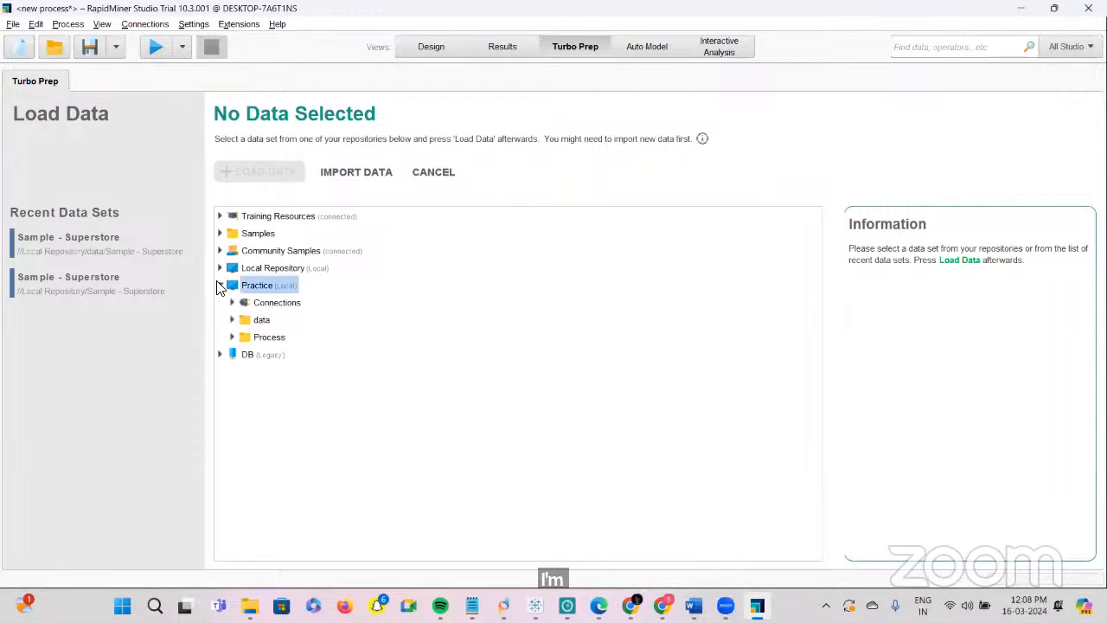
{"action": "left_click", "coordinate": [233, 320]}
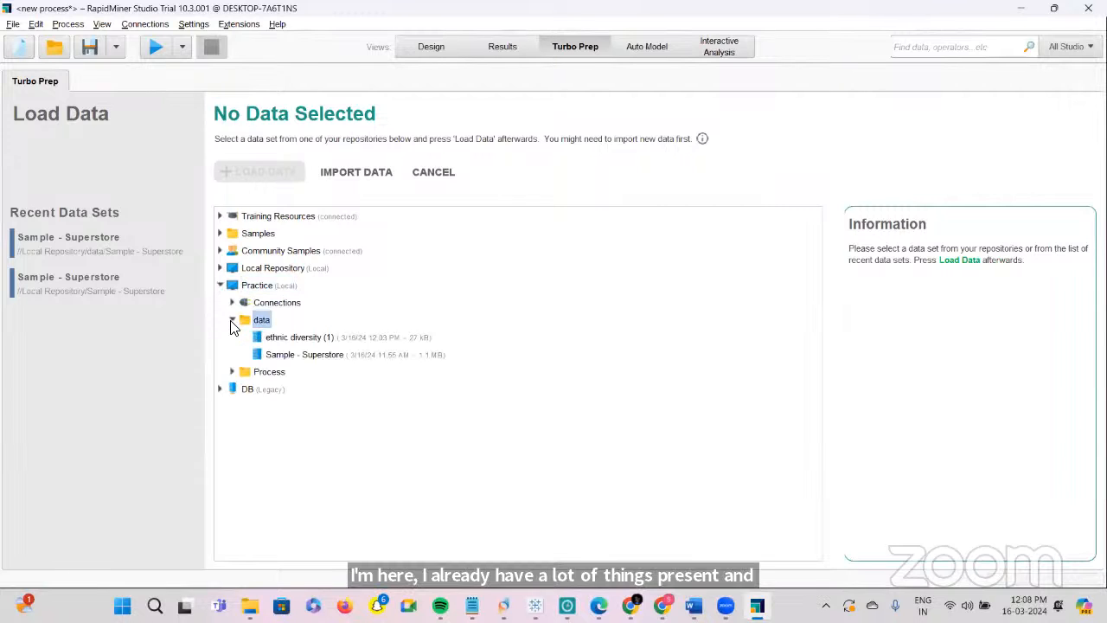
{"action": "left_click", "coordinate": [285, 338]}
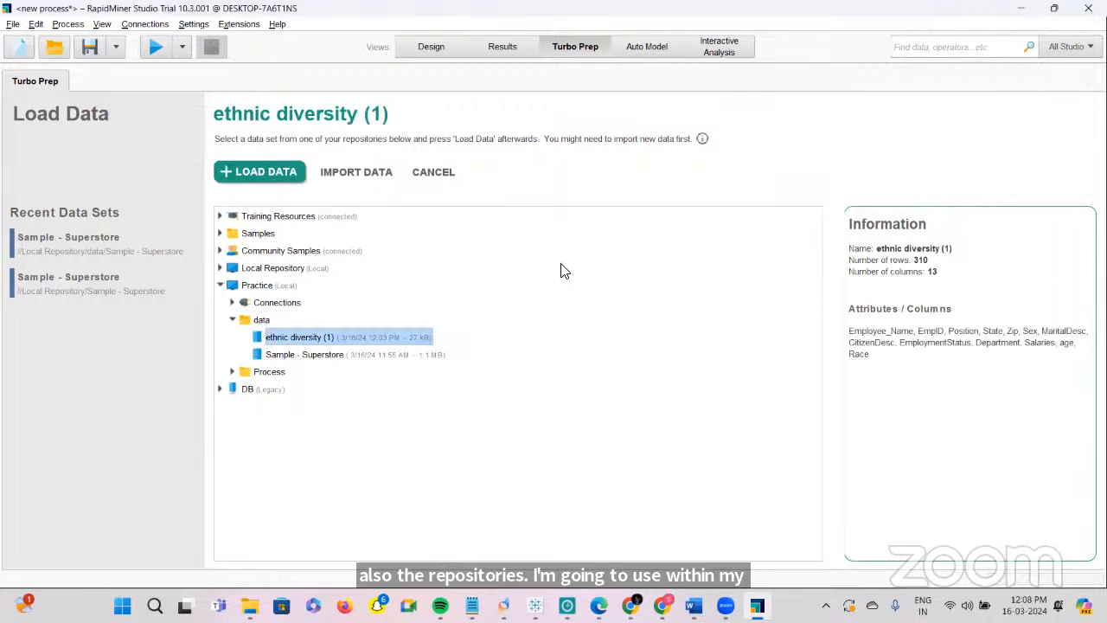
{"action": "double_click", "coordinate": [389, 337]}
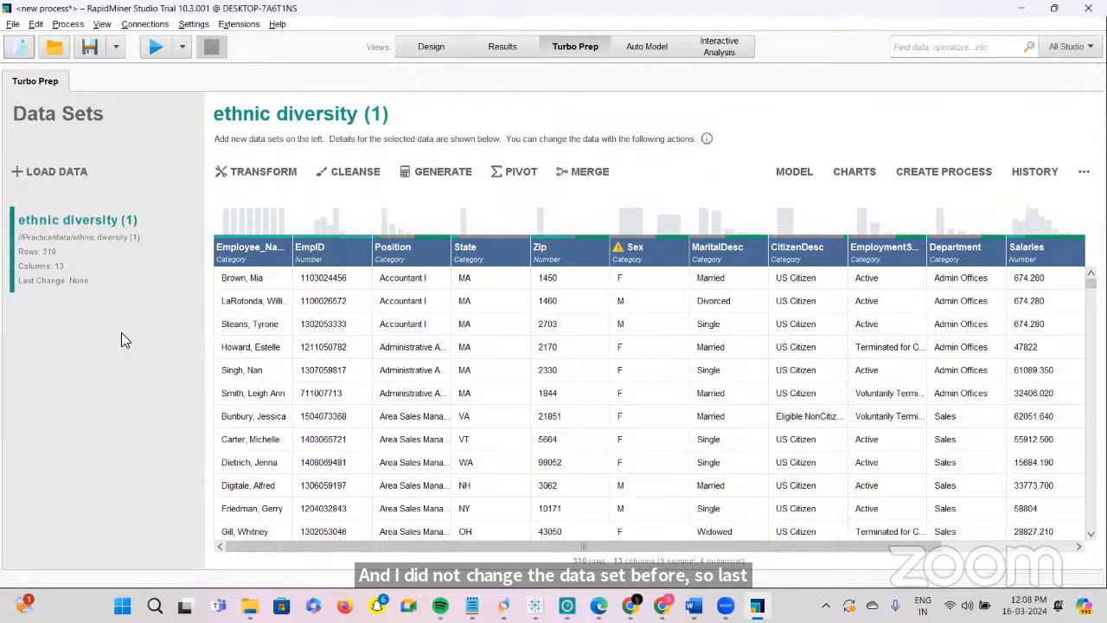
Start transforming the ethnic diversity (1) data set and filter the CitizenDesc column to rows that equal US Citizen
{"action": "mouse_move", "coordinate": [256, 231]}
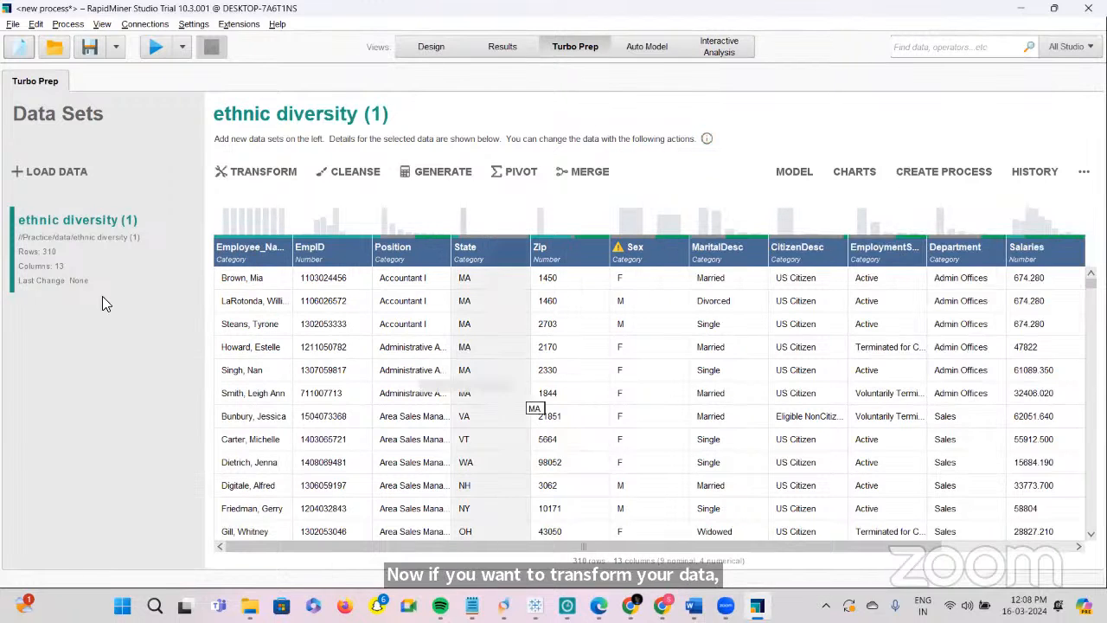
{"action": "left_click", "coordinate": [265, 171]}
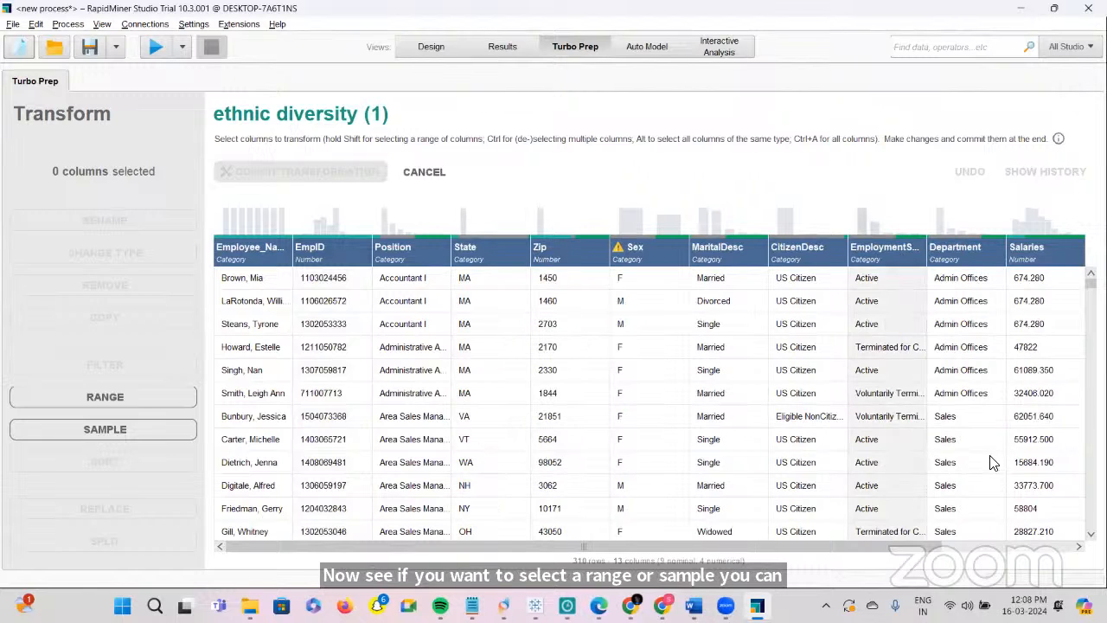
{"action": "scroll", "coordinate": [827, 447], "scroll_direction": "right", "scroll_amount": 1}
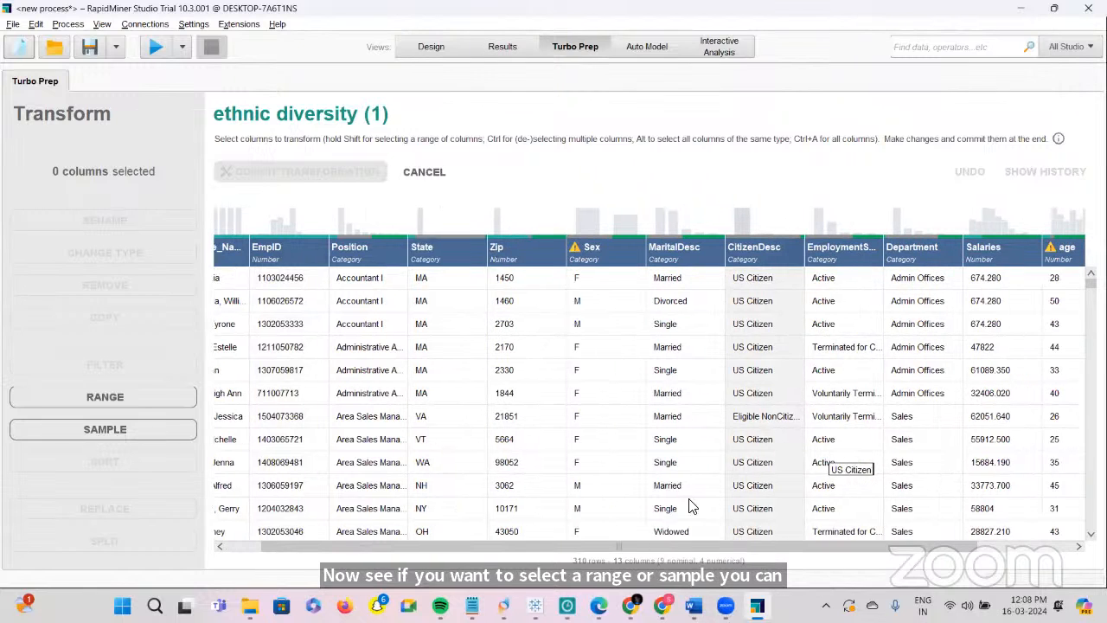
{"action": "left_click", "coordinate": [759, 255]}
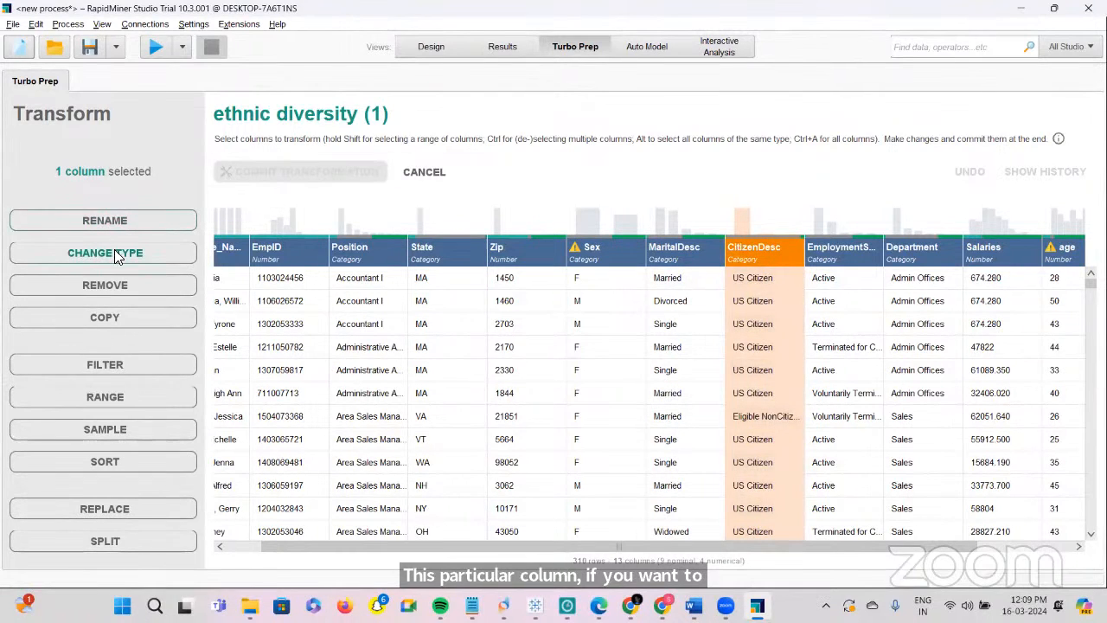
{"action": "left_click", "coordinate": [95, 370]}
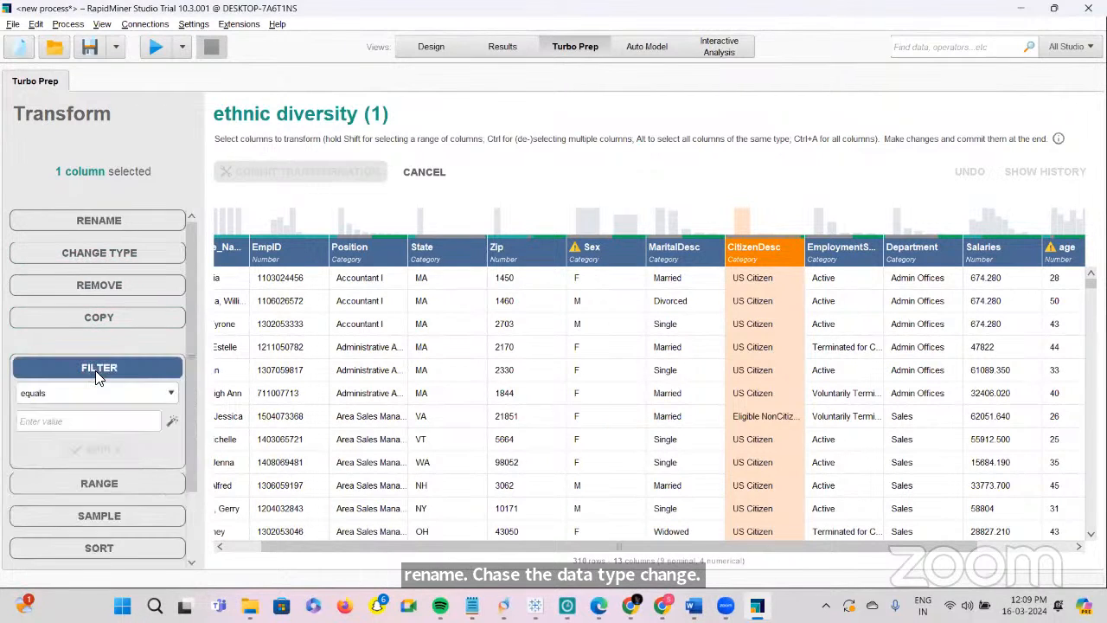
{"action": "left_click", "coordinate": [173, 394]}
{"action": "left_click", "coordinate": [147, 400]}
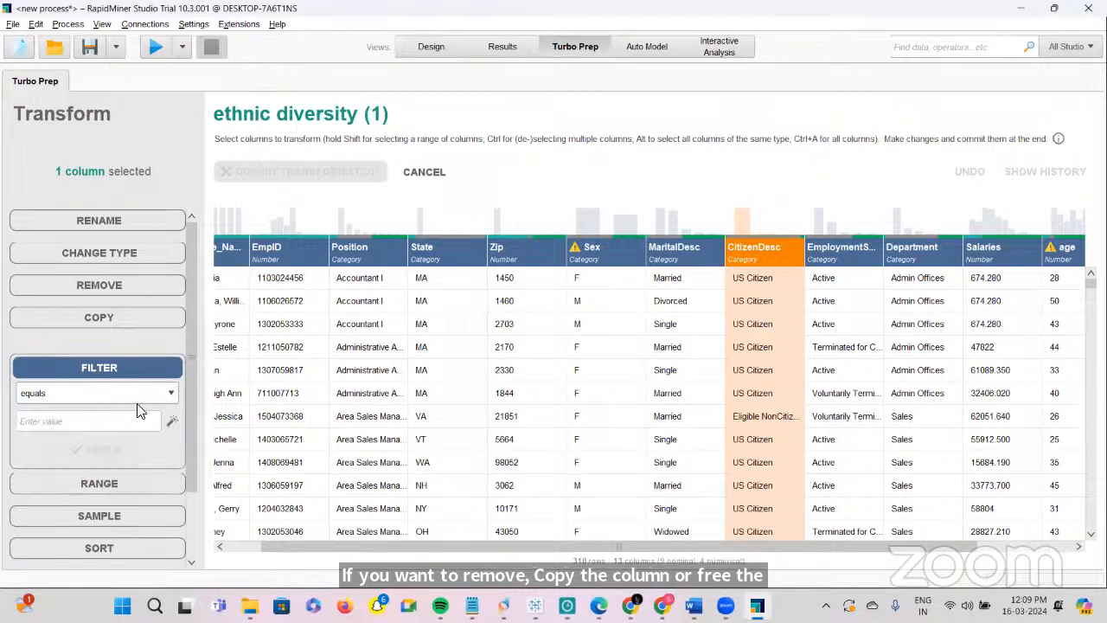
{"action": "left_click", "coordinate": [95, 421]}
{"action": "type", "text": "U"}
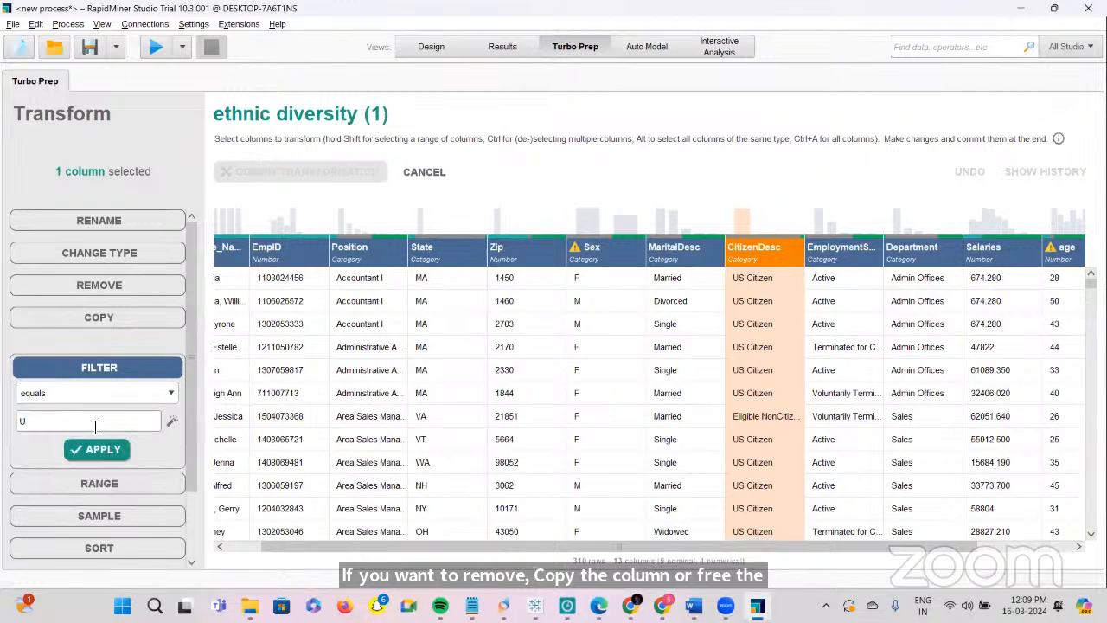
{"action": "type", "text": "S "}
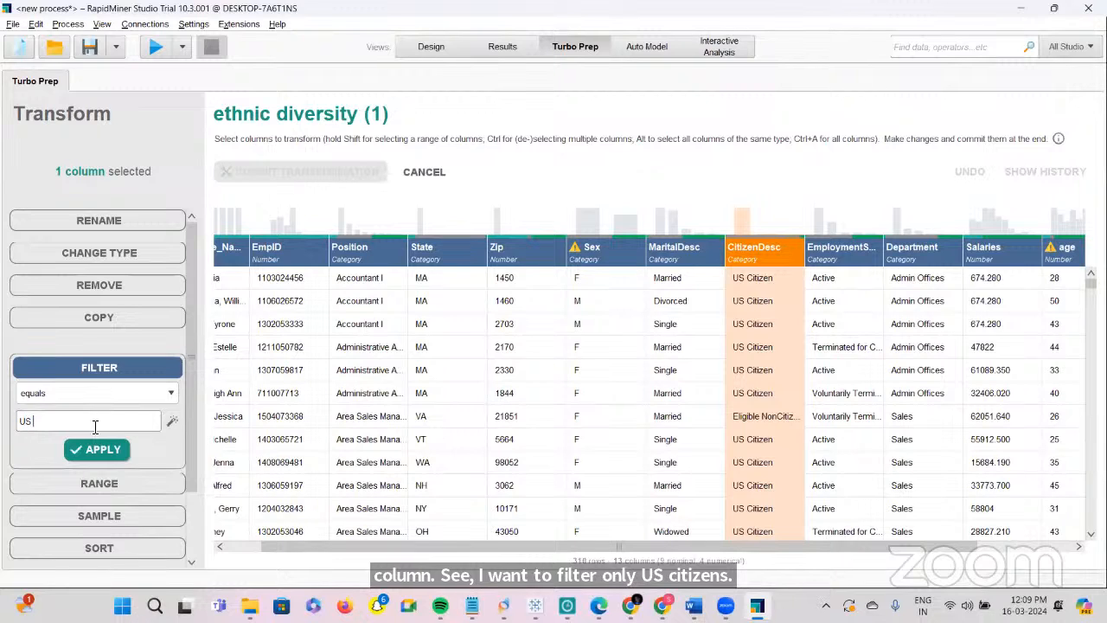
{"action": "type", "text": "Citizen"}
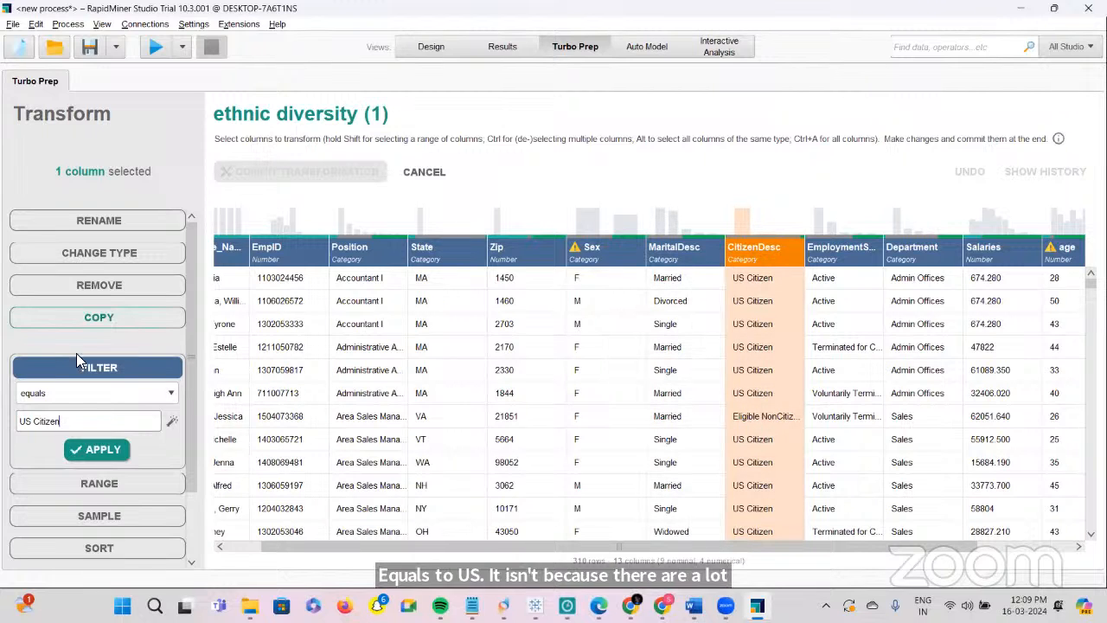
{"action": "left_click", "coordinate": [109, 451]}
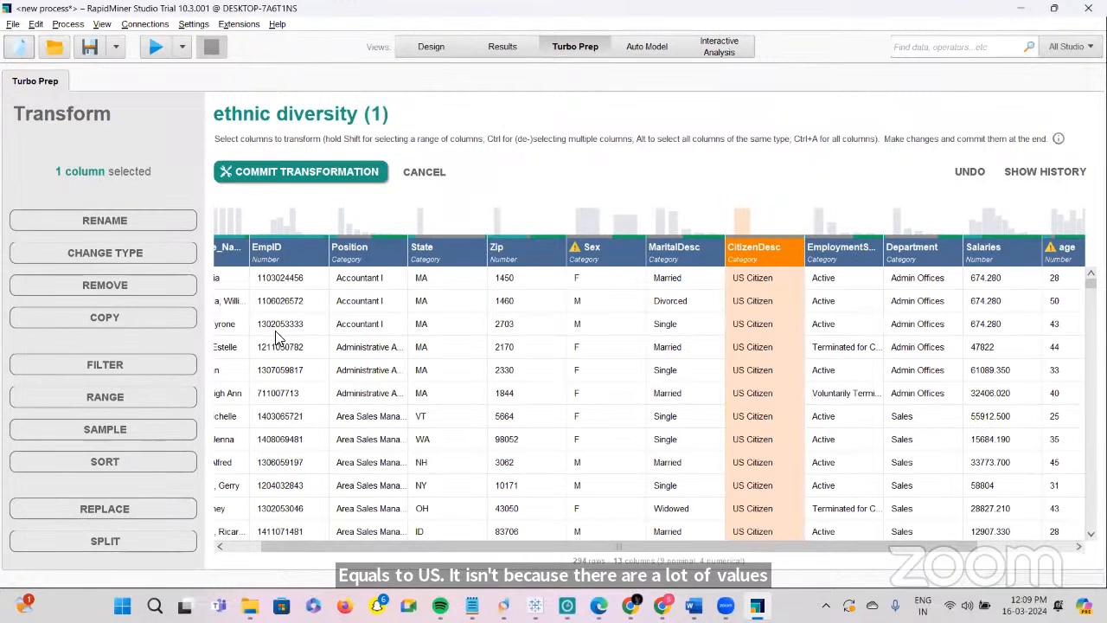
{"action": "scroll", "coordinate": [751, 451], "scroll_direction": "down", "scroll_amount": 10}
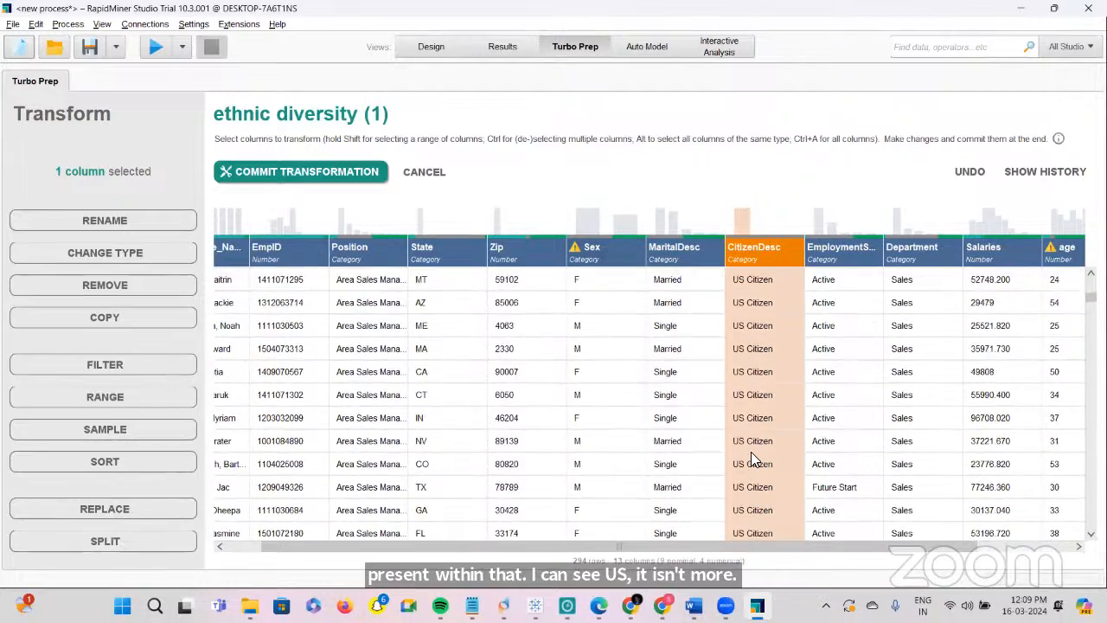
{"action": "scroll", "coordinate": [751, 451], "scroll_direction": "down", "scroll_amount": 10}
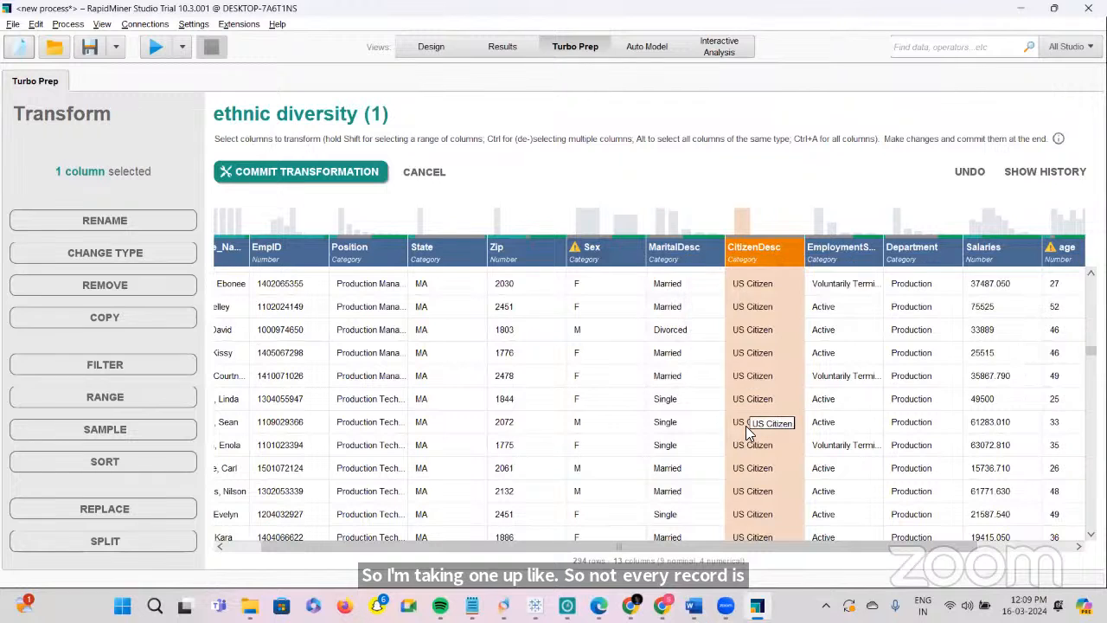
{"action": "scroll", "coordinate": [562, 416], "scroll_direction": "up", "scroll_amount": 15}
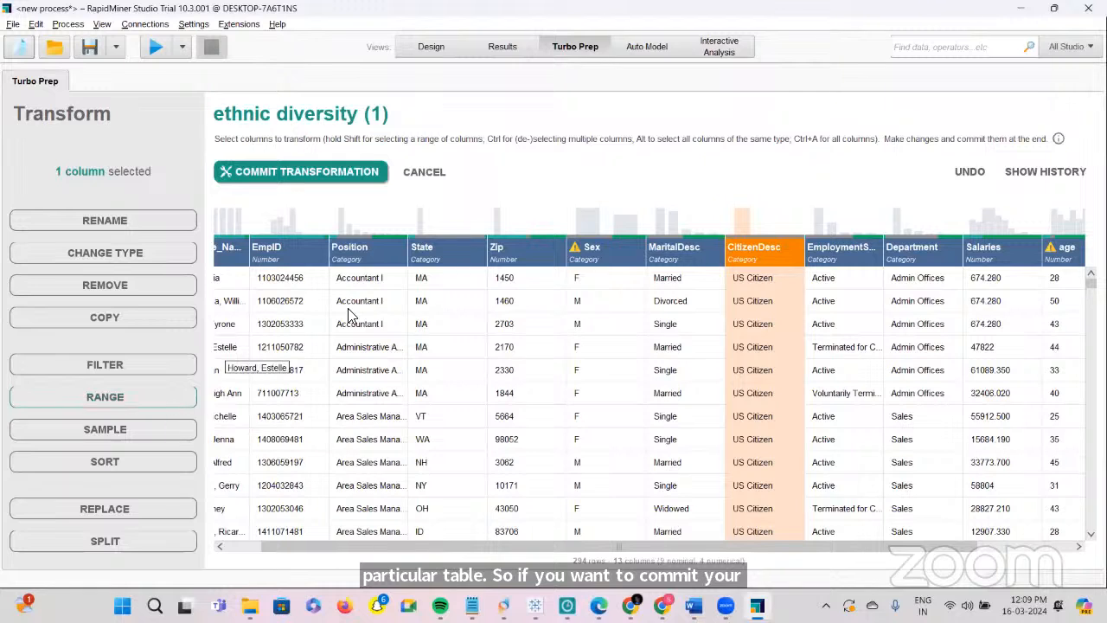
Sort the data by the age column in descending order and look through the sorted rows
{"action": "left_click", "coordinate": [603, 247]}
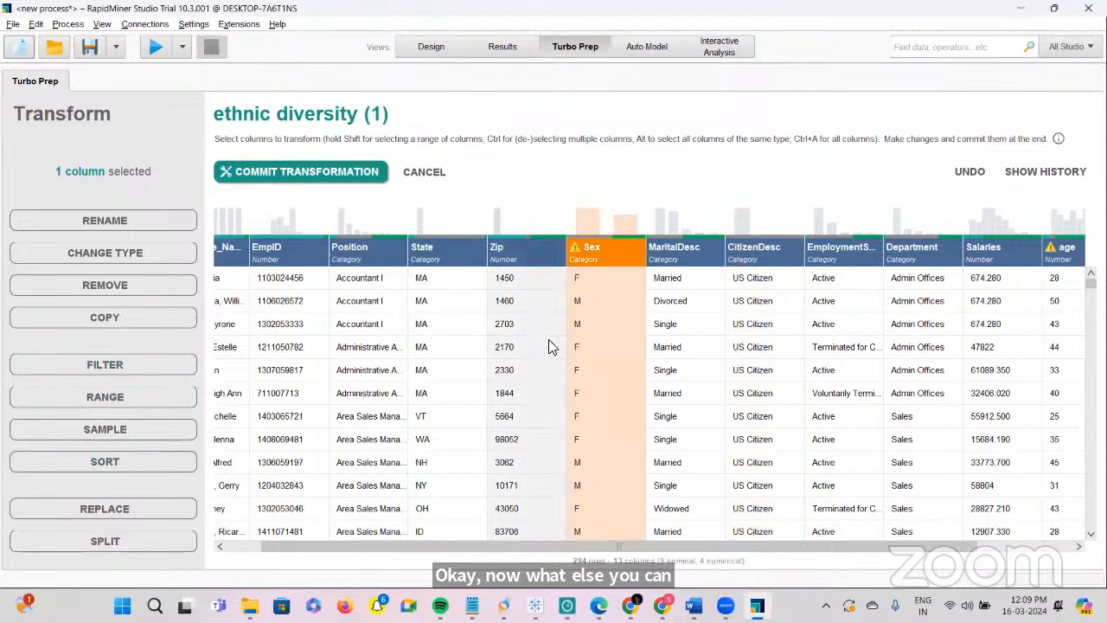
{"action": "scroll", "coordinate": [995, 350], "scroll_direction": "right", "scroll_amount": 3}
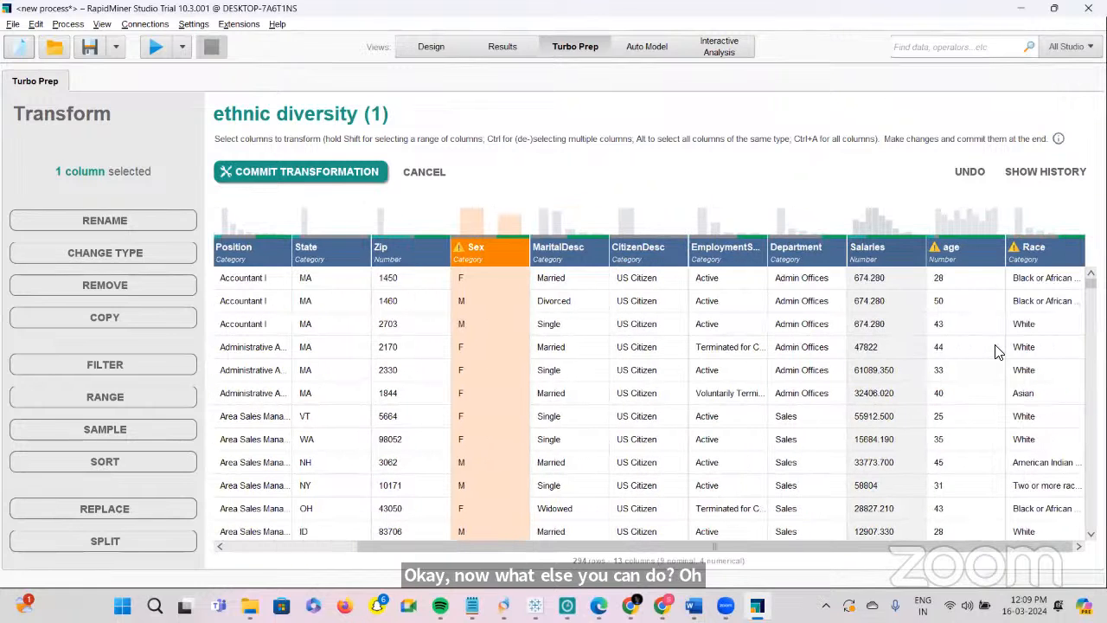
{"action": "left_click", "coordinate": [936, 260]}
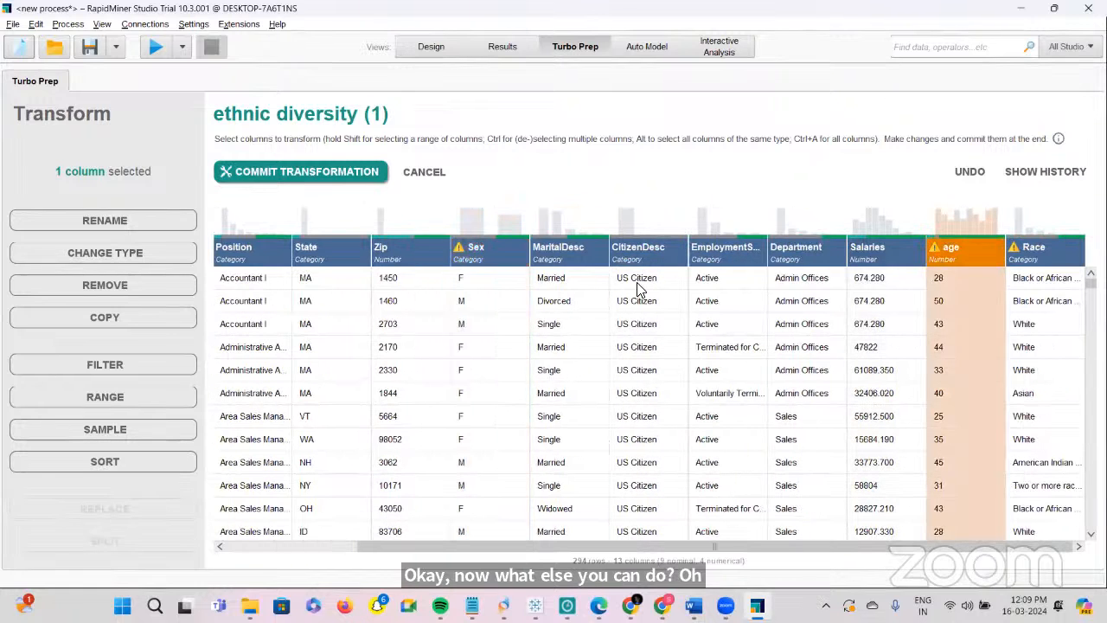
{"action": "left_click", "coordinate": [90, 462]}
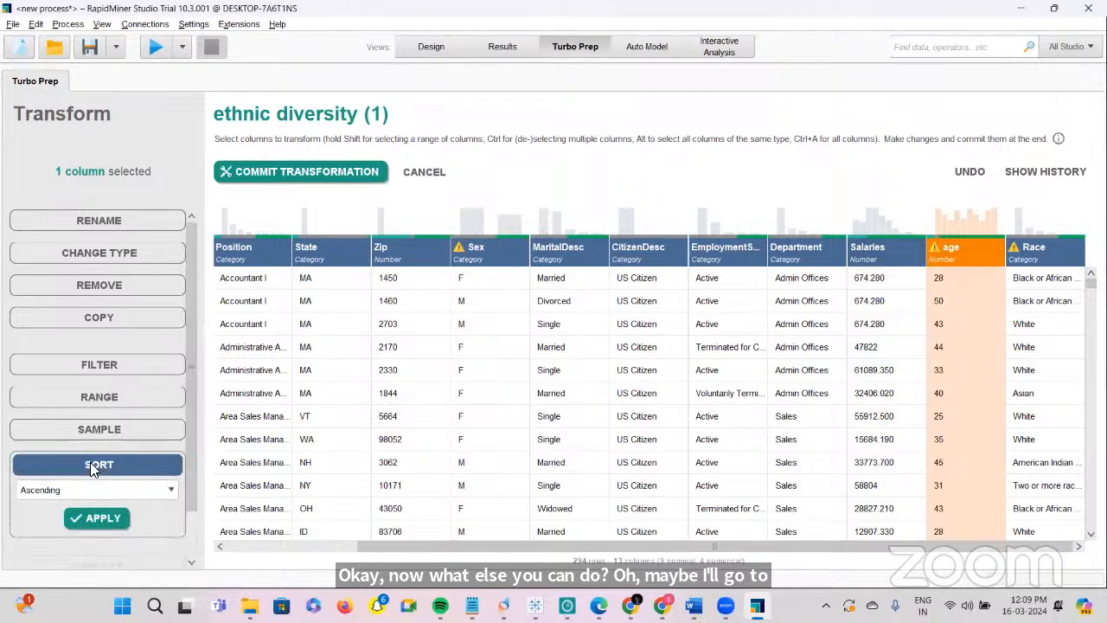
{"action": "left_click", "coordinate": [173, 491]}
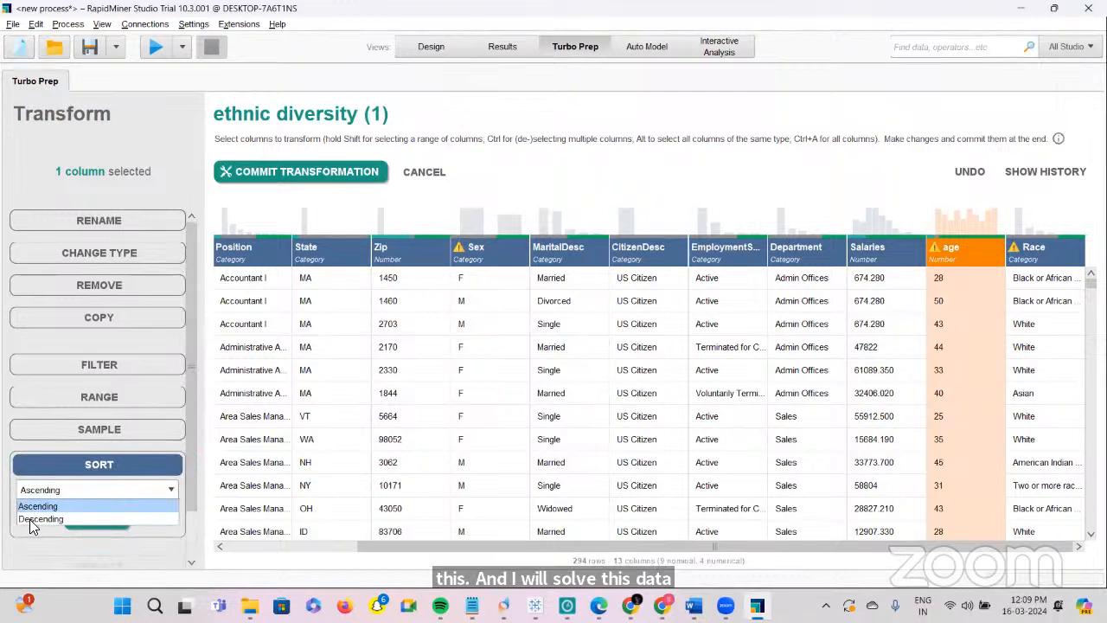
{"action": "left_click", "coordinate": [39, 518]}
{"action": "left_click", "coordinate": [97, 519]}
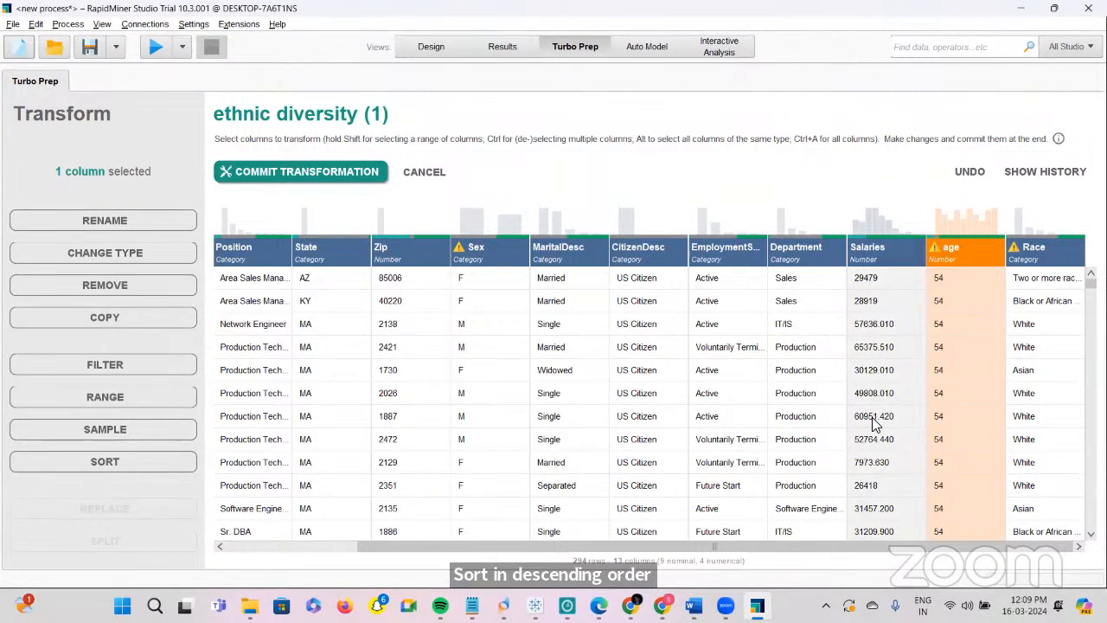
{"action": "scroll", "coordinate": [874, 424], "scroll_direction": "down", "scroll_amount": 10}
{"action": "scroll", "coordinate": [873, 424], "scroll_direction": "down", "scroll_amount": 5}
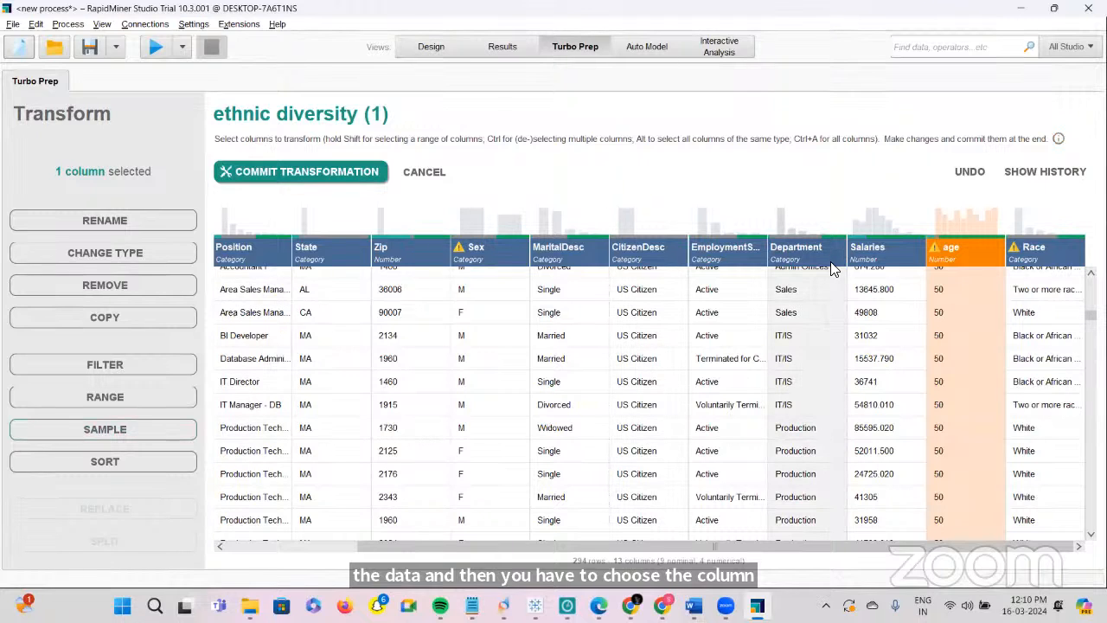
Rename the Salaries column to Income
{"action": "left_click", "coordinate": [886, 251]}
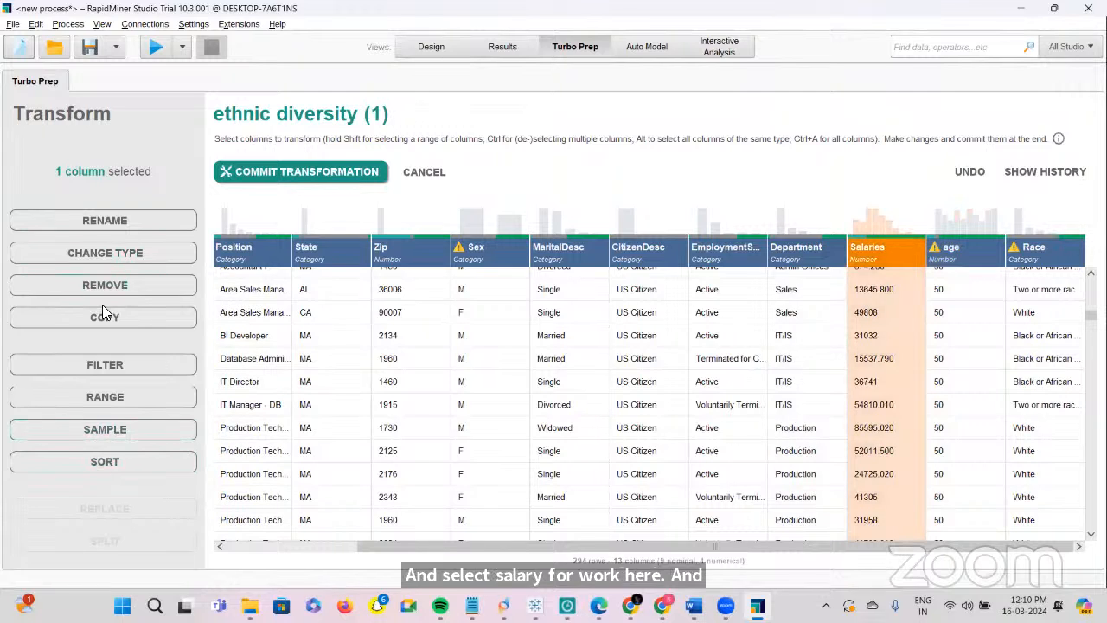
{"action": "left_click", "coordinate": [100, 221]}
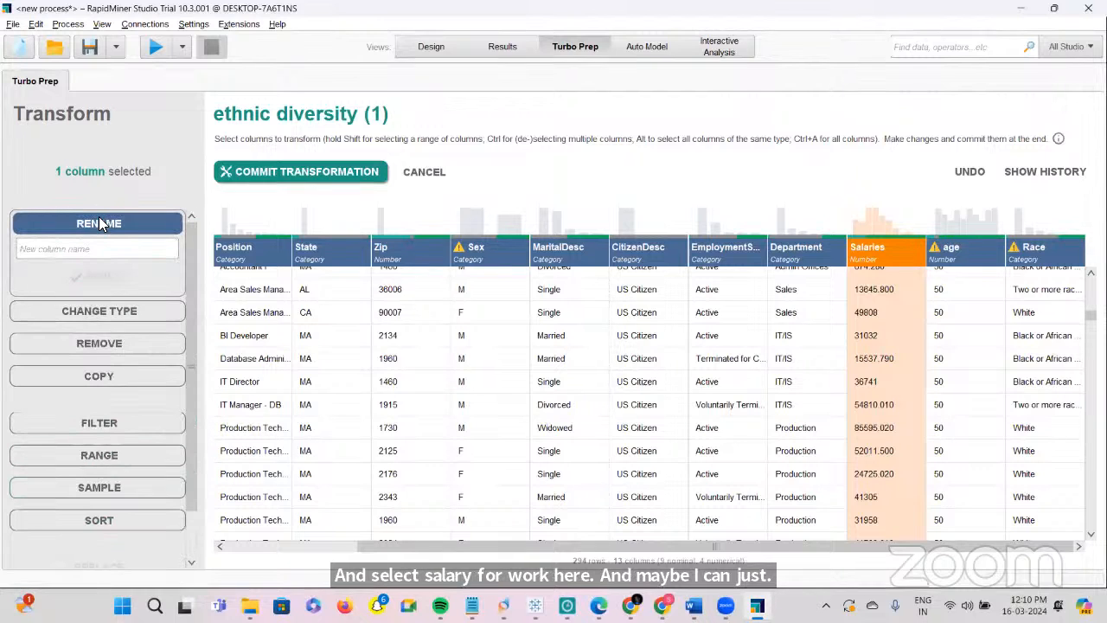
{"action": "type", "text": "Income"}
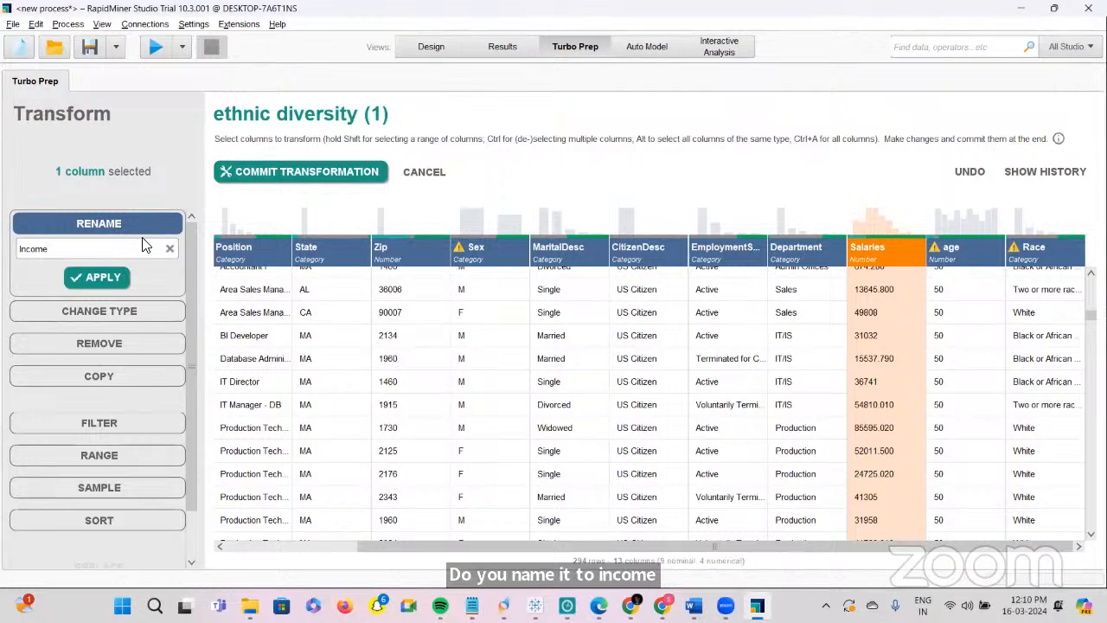
{"action": "left_click", "coordinate": [91, 279]}
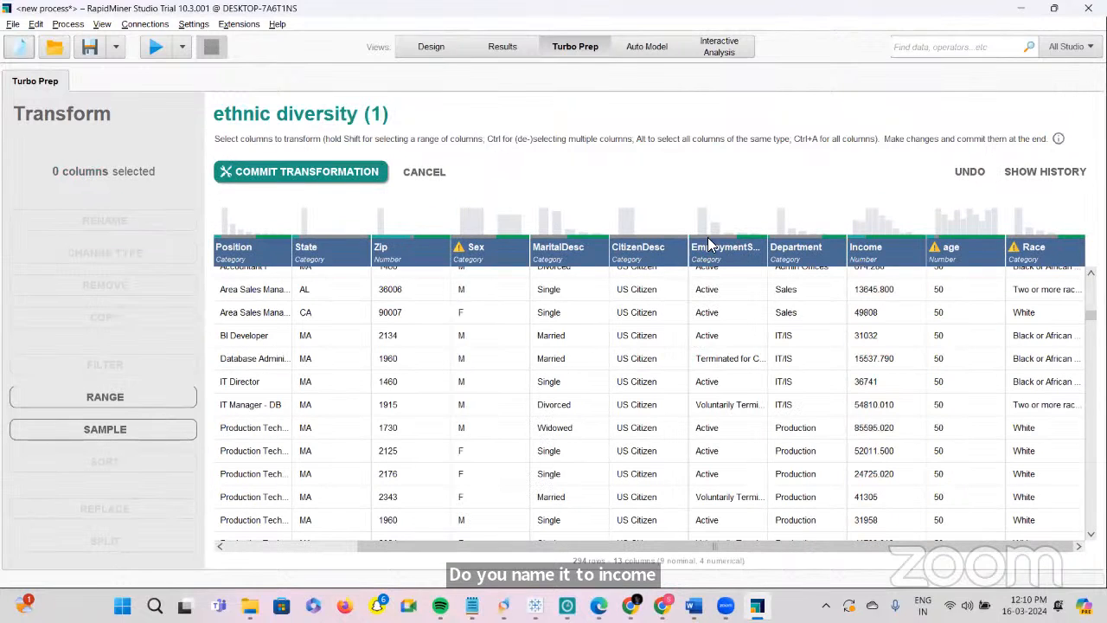
Sort the data by the Income column in descending order
{"action": "left_click", "coordinate": [865, 251]}
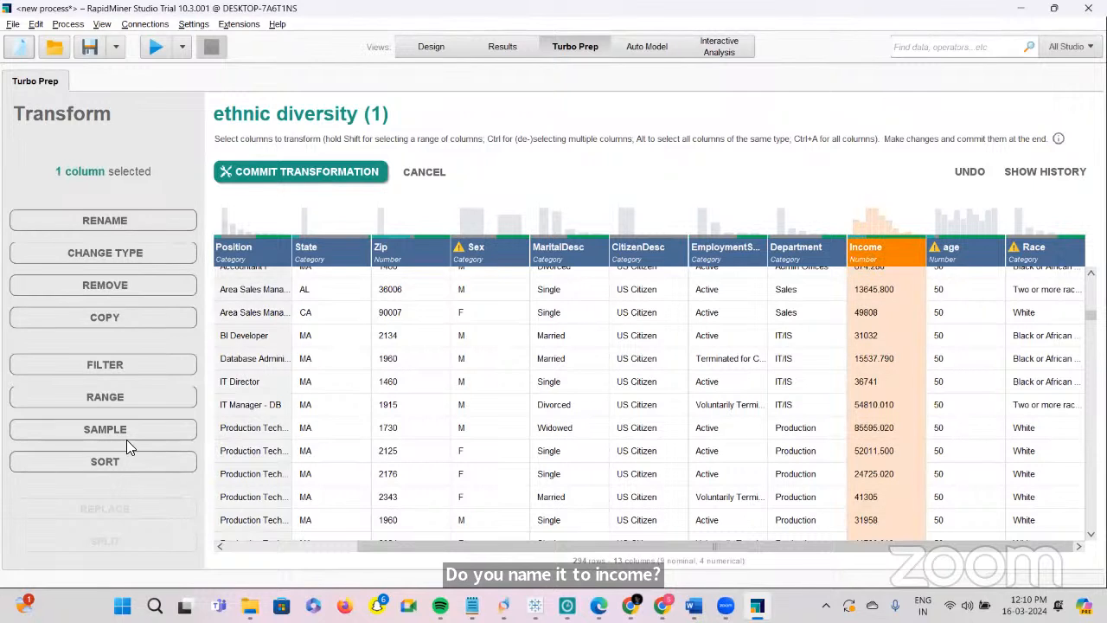
{"action": "left_click", "coordinate": [119, 461]}
{"action": "left_click", "coordinate": [138, 491]}
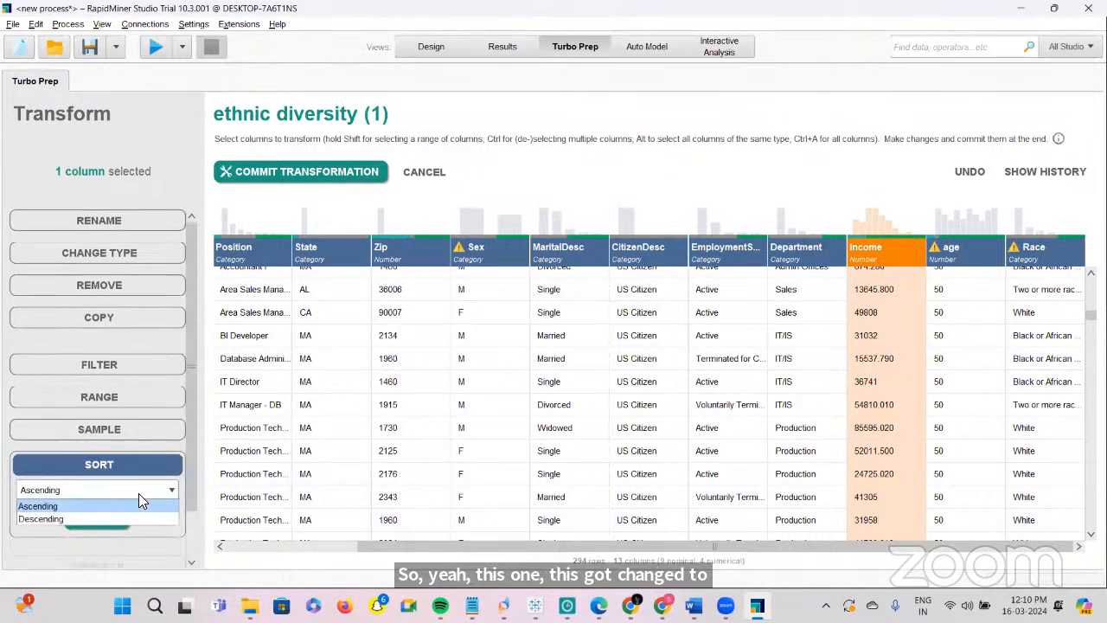
{"action": "left_click", "coordinate": [85, 521]}
{"action": "left_click", "coordinate": [97, 518]}
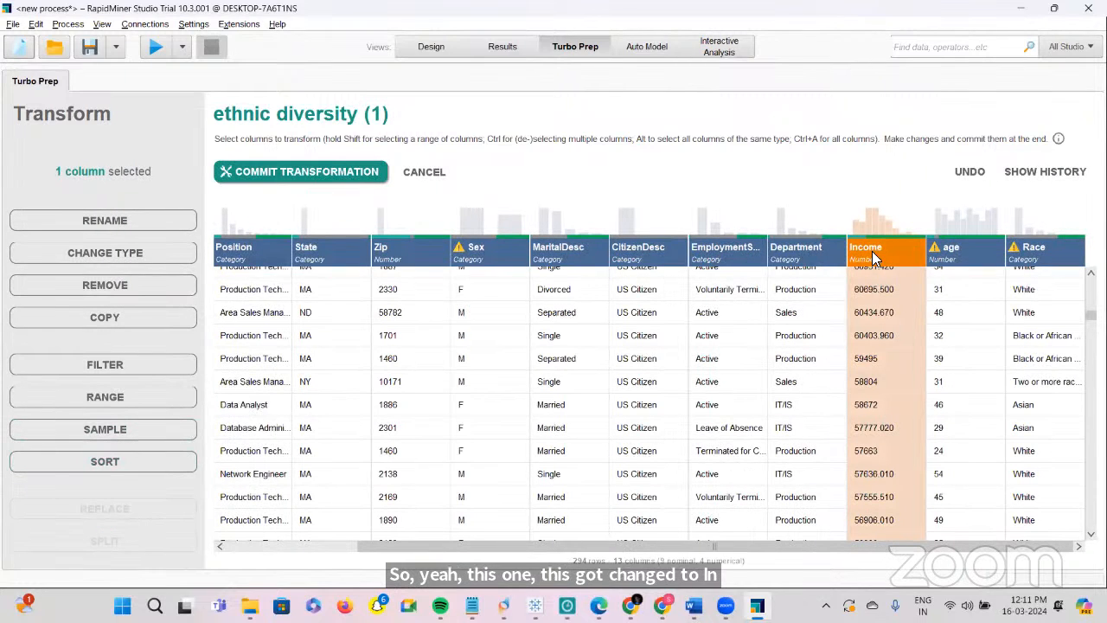
{"action": "left_click", "coordinate": [132, 250]}
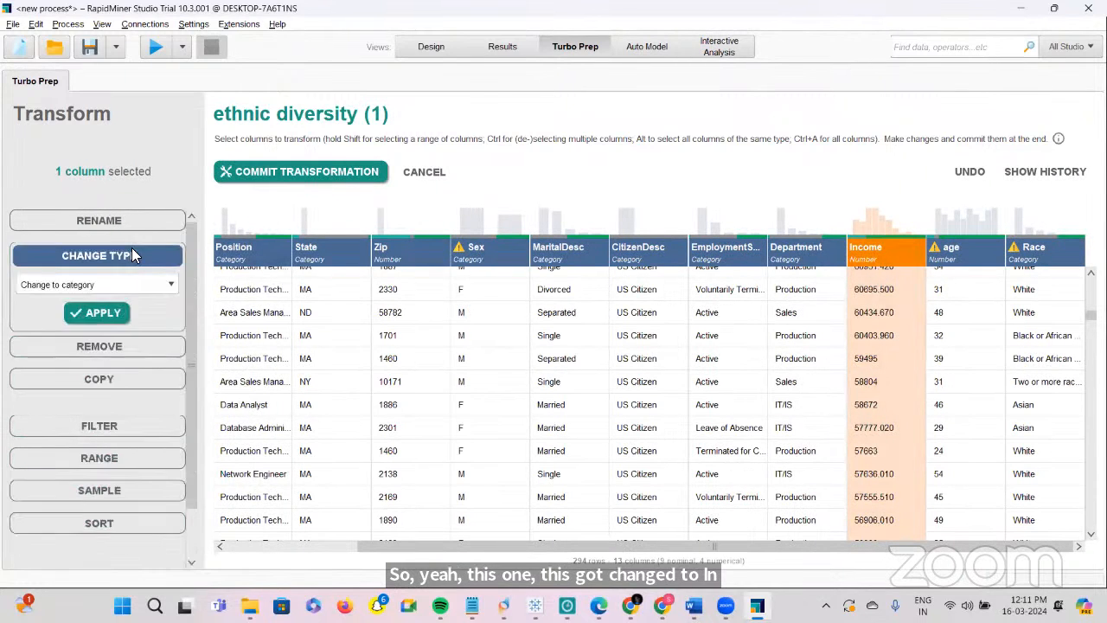
{"action": "left_click", "coordinate": [168, 286]}
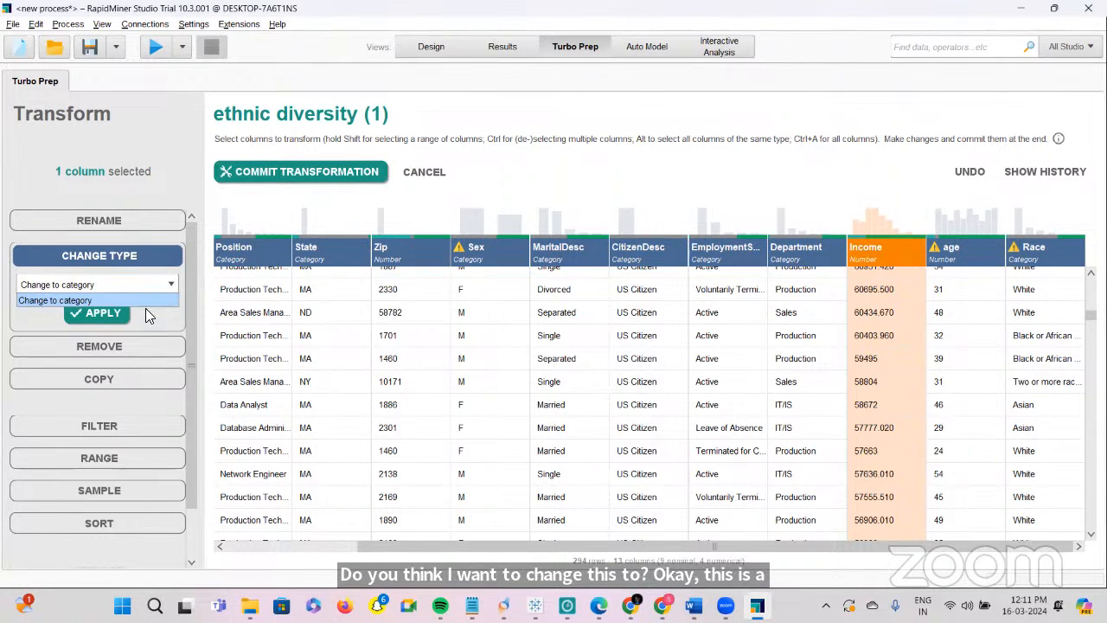
{"action": "left_click", "coordinate": [510, 198]}
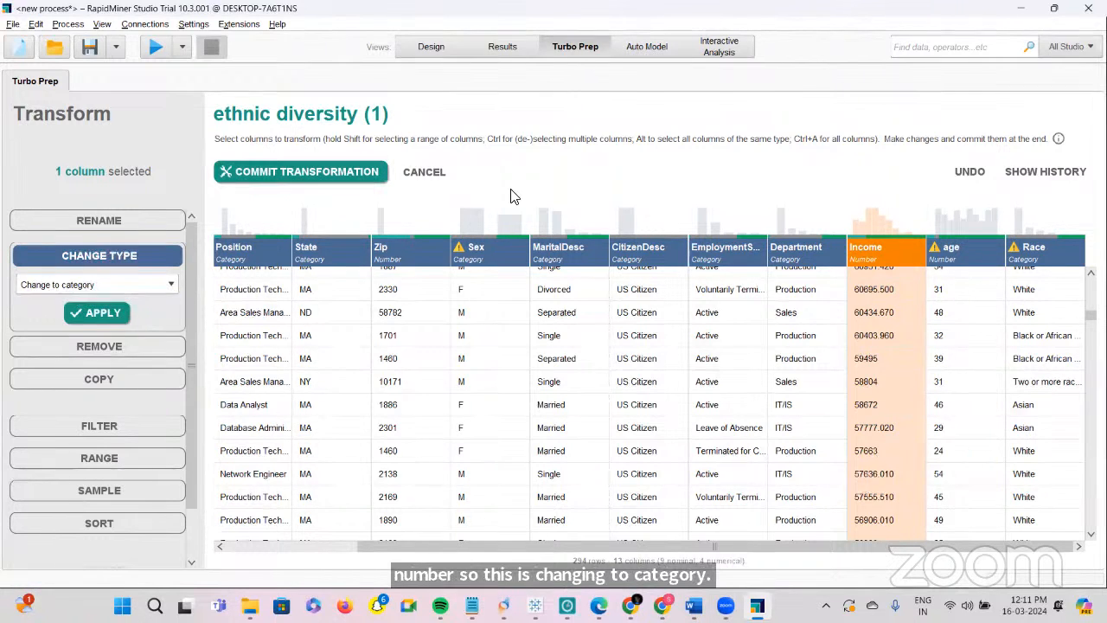
Commit the transformations to the data set and review the Income column and rows in the resulting table
{"action": "left_click", "coordinate": [267, 173]}
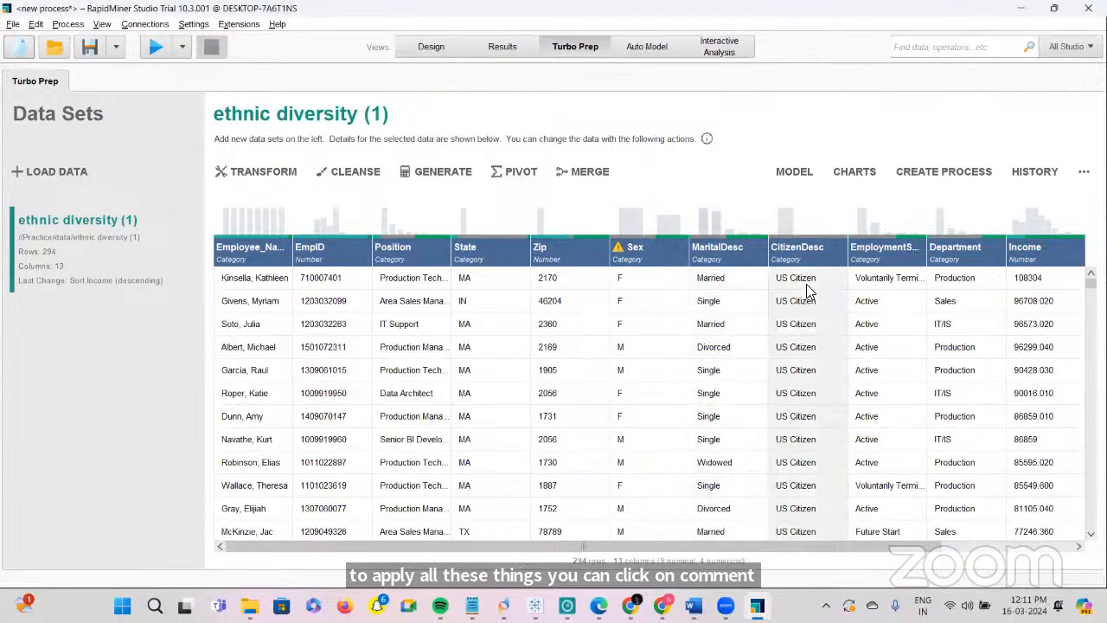
{"action": "scroll", "coordinate": [830, 467], "scroll_direction": "right", "scroll_amount": 4}
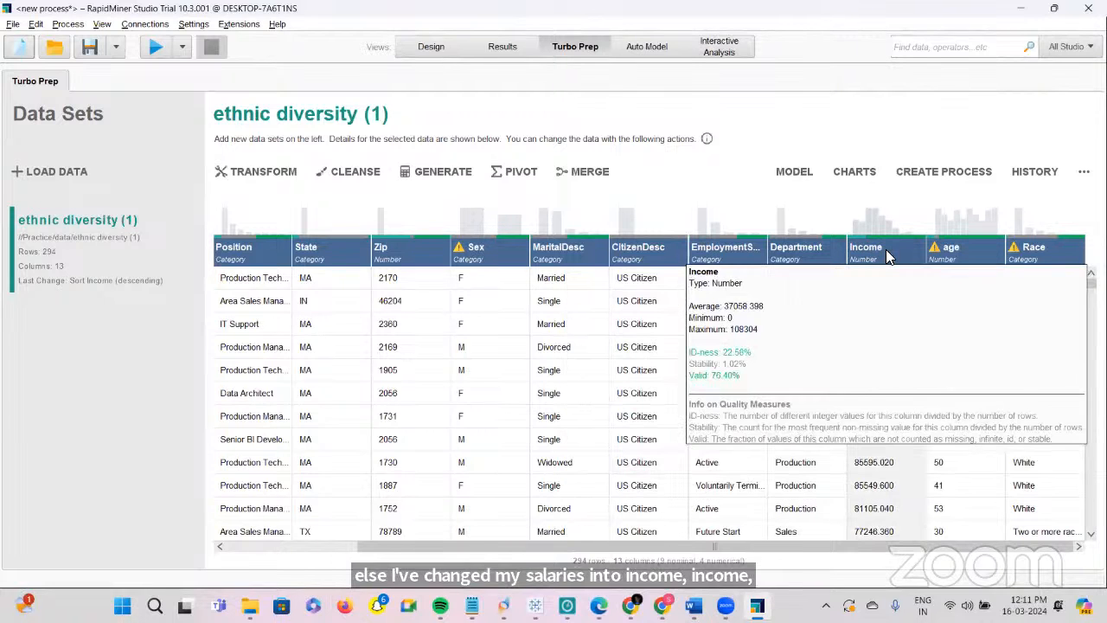
{"action": "left_click", "coordinate": [581, 408]}
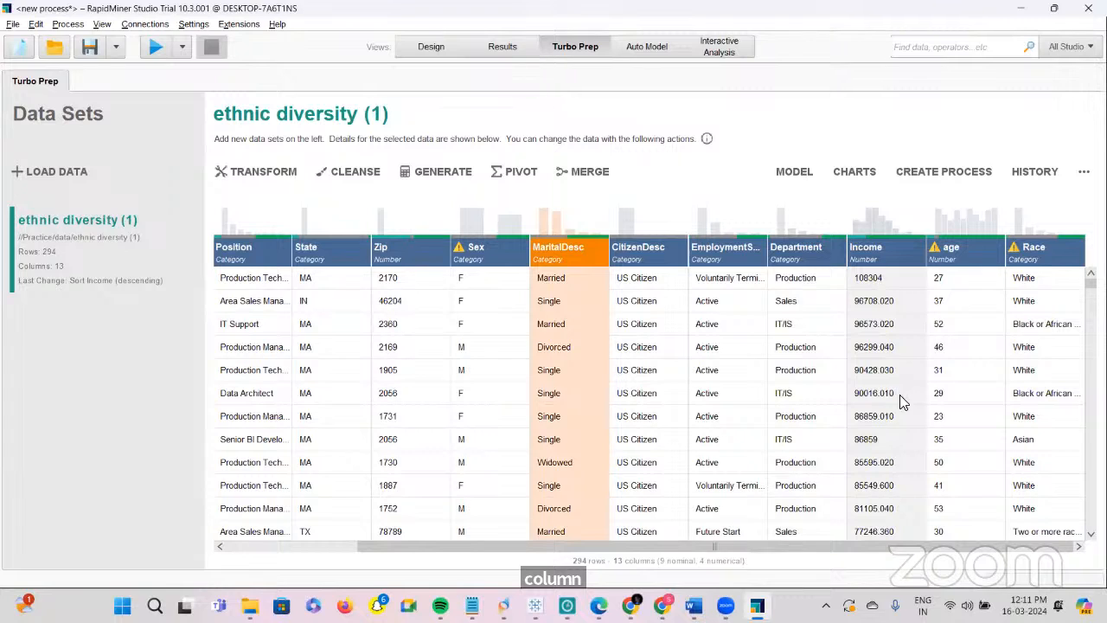
{"action": "scroll", "coordinate": [900, 399], "scroll_direction": "down", "scroll_amount": 10}
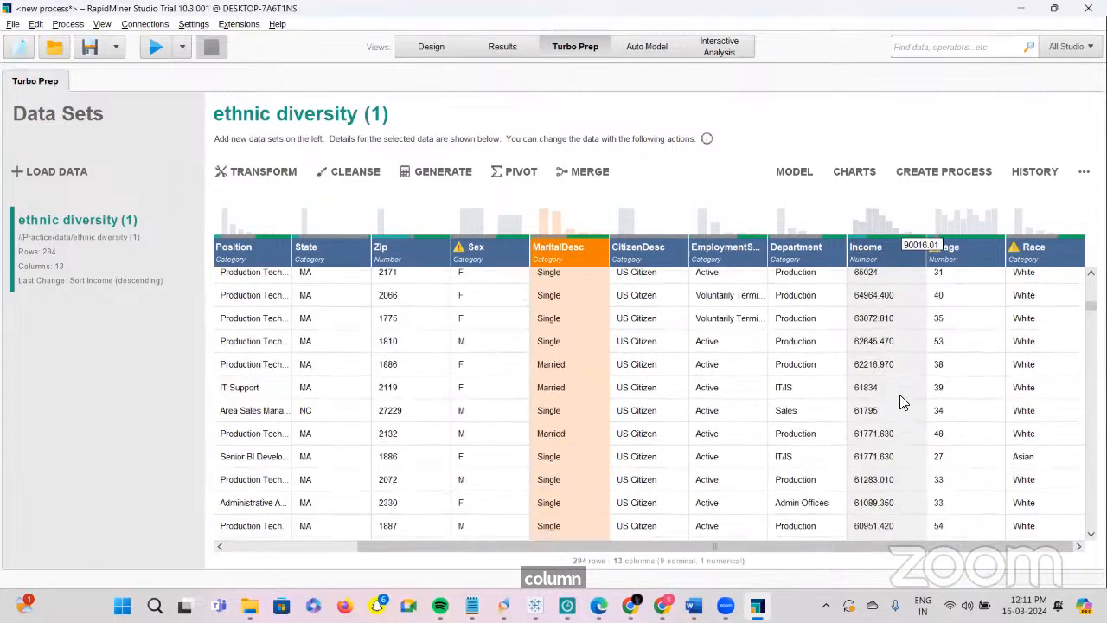
{"action": "scroll", "coordinate": [900, 400], "scroll_direction": "up", "scroll_amount": 10}
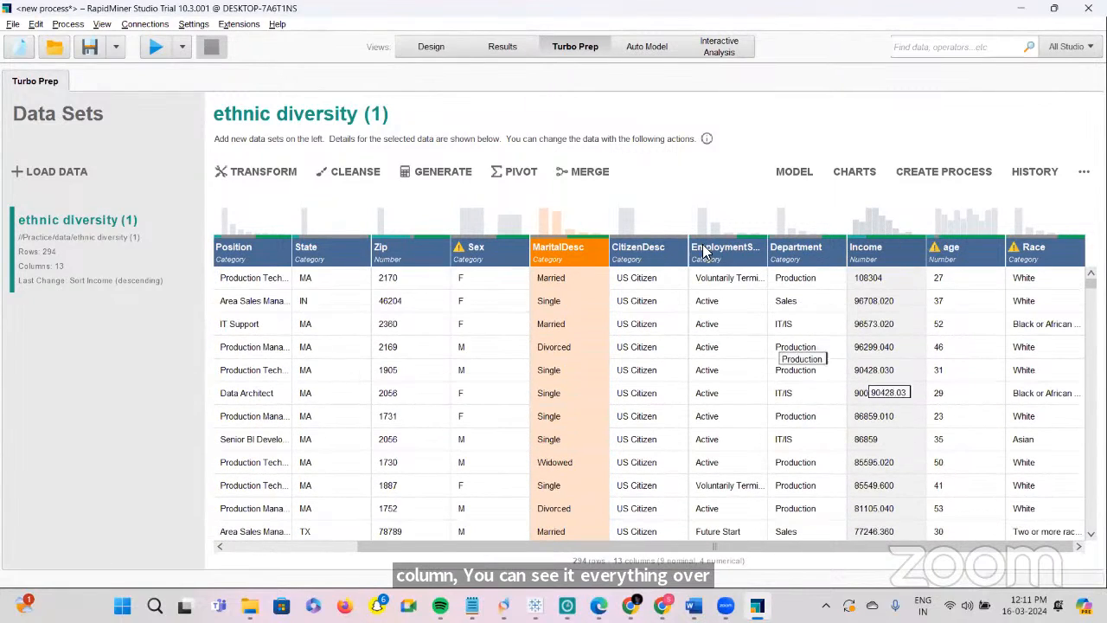
Review the Cleanse options for the Zip column, including low-quality removal and normalization, and leave without committing any cleansing
{"action": "left_click", "coordinate": [350, 172]}
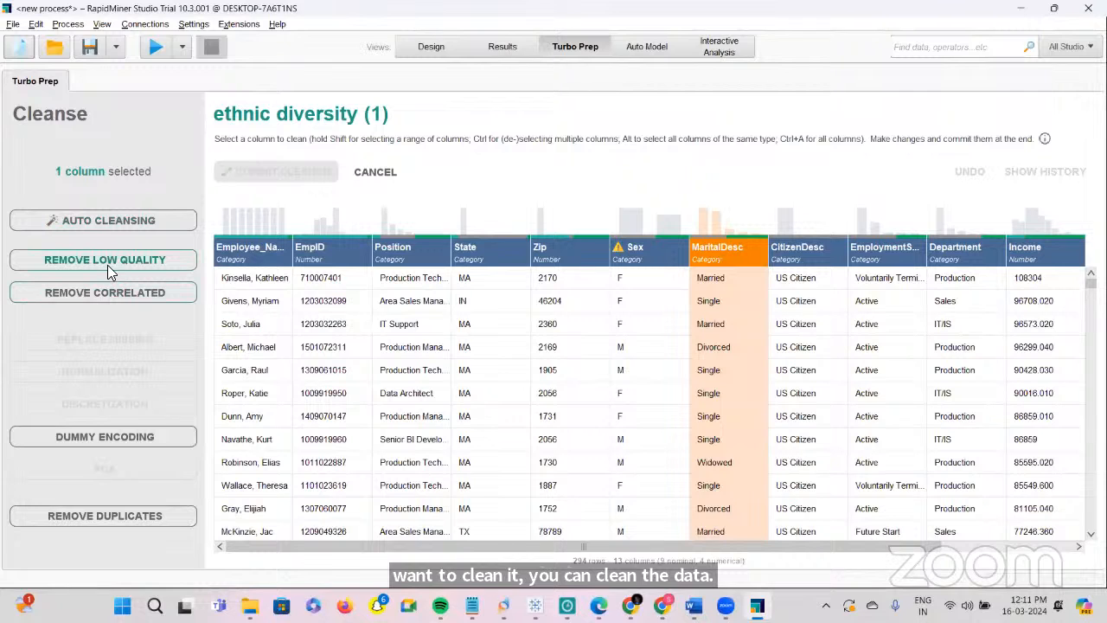
{"action": "left_click", "coordinate": [540, 254]}
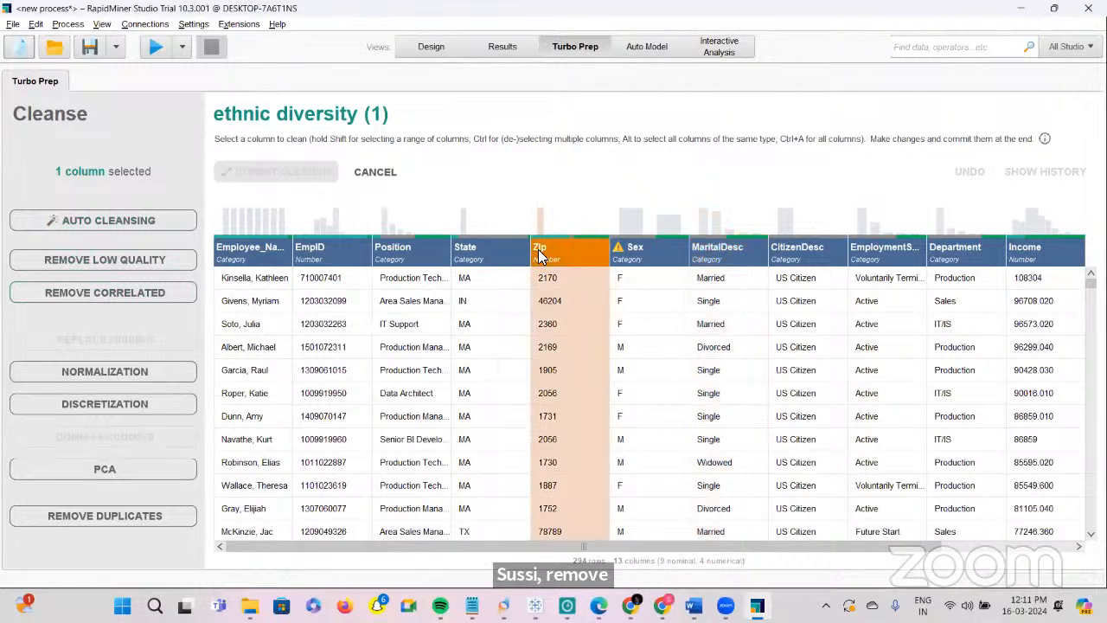
{"action": "left_click", "coordinate": [89, 268]}
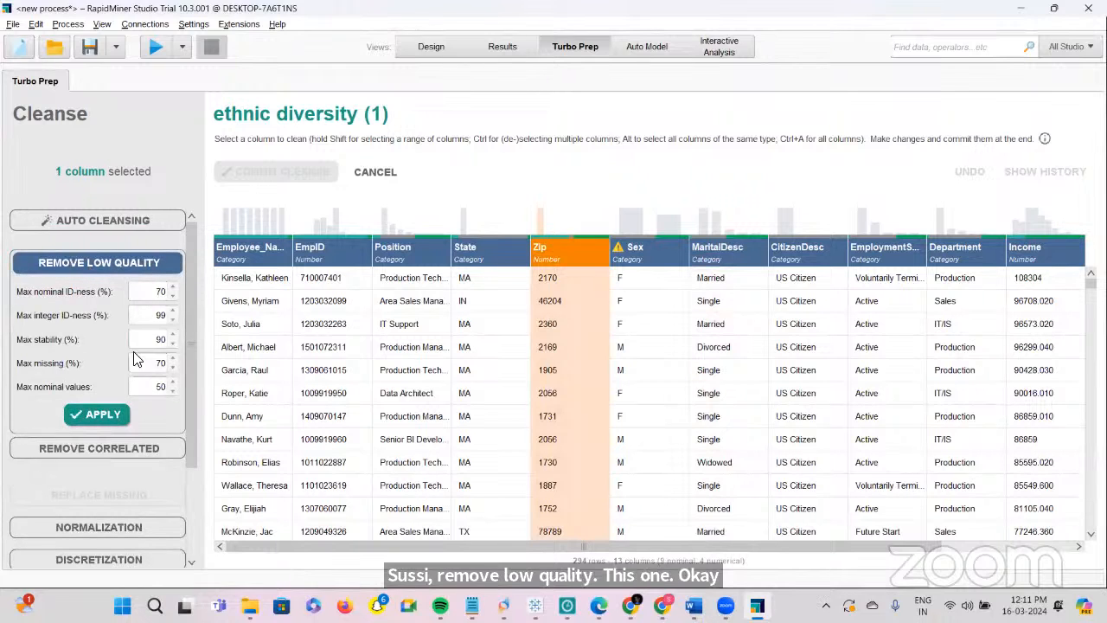
{"action": "scroll", "coordinate": [114, 444], "scroll_direction": "down", "scroll_amount": 1}
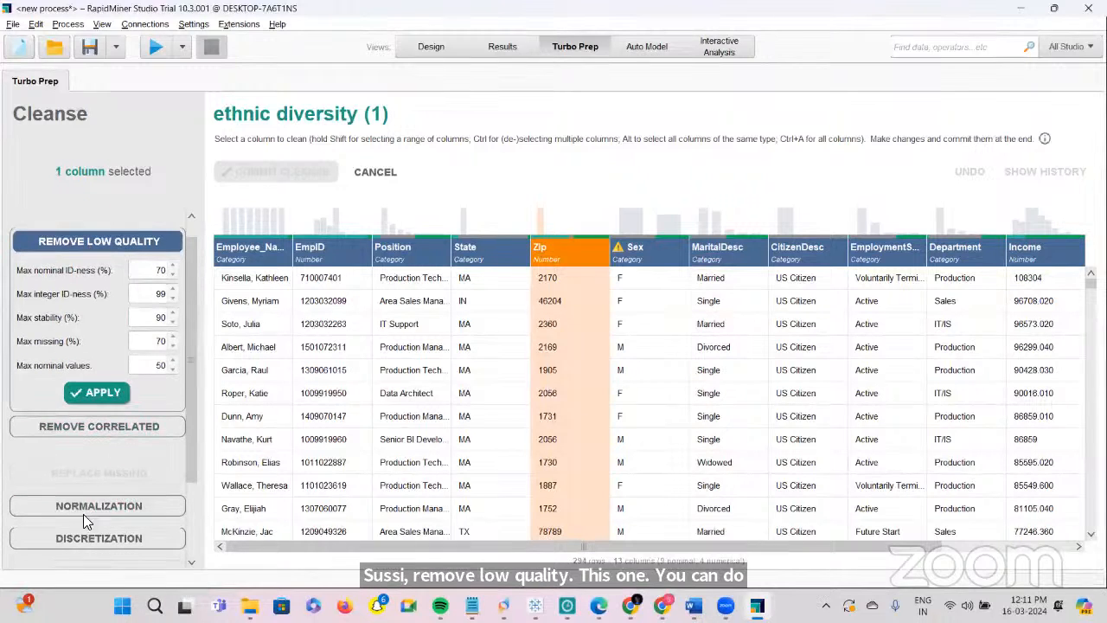
{"action": "left_click", "coordinate": [88, 504]}
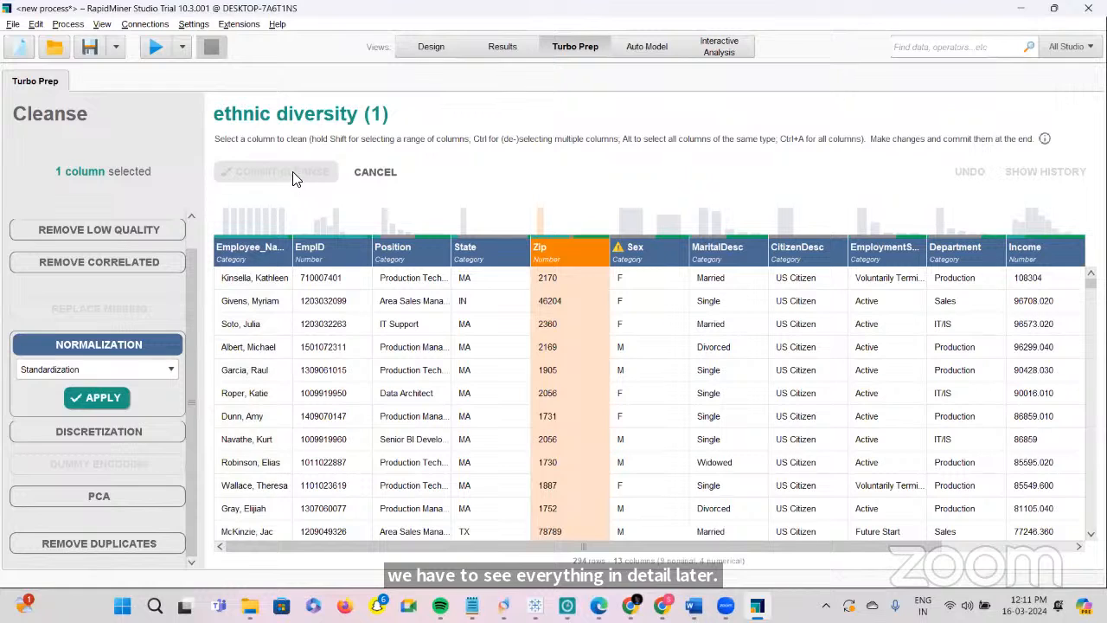
{"action": "left_click", "coordinate": [364, 174]}
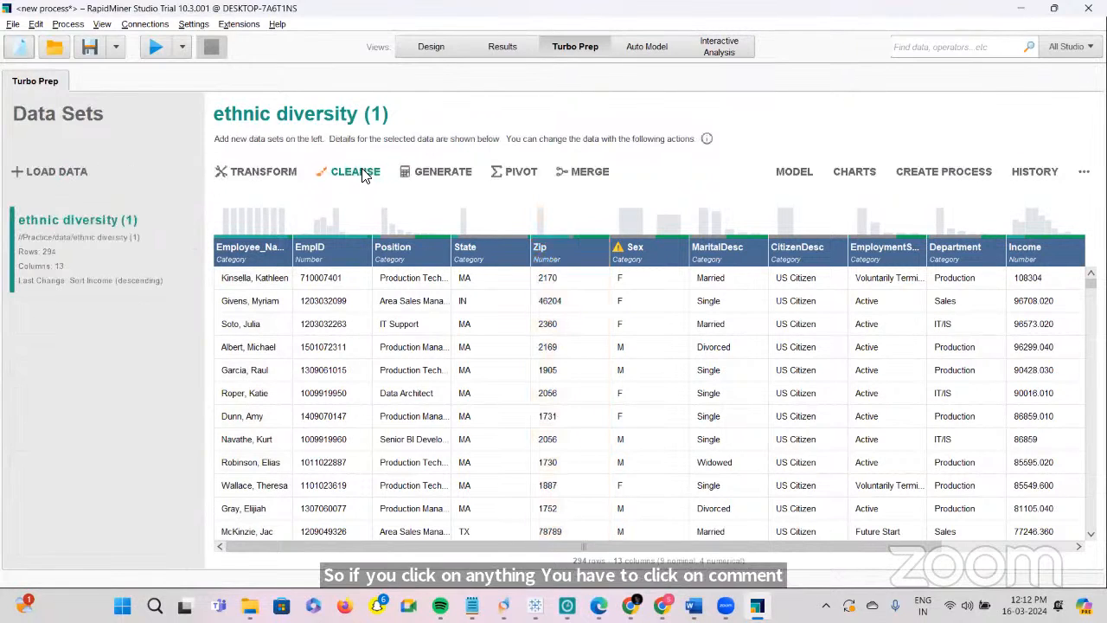
Start generating a new column and look through the logical, comparison and text information functions
{"action": "left_click", "coordinate": [437, 174]}
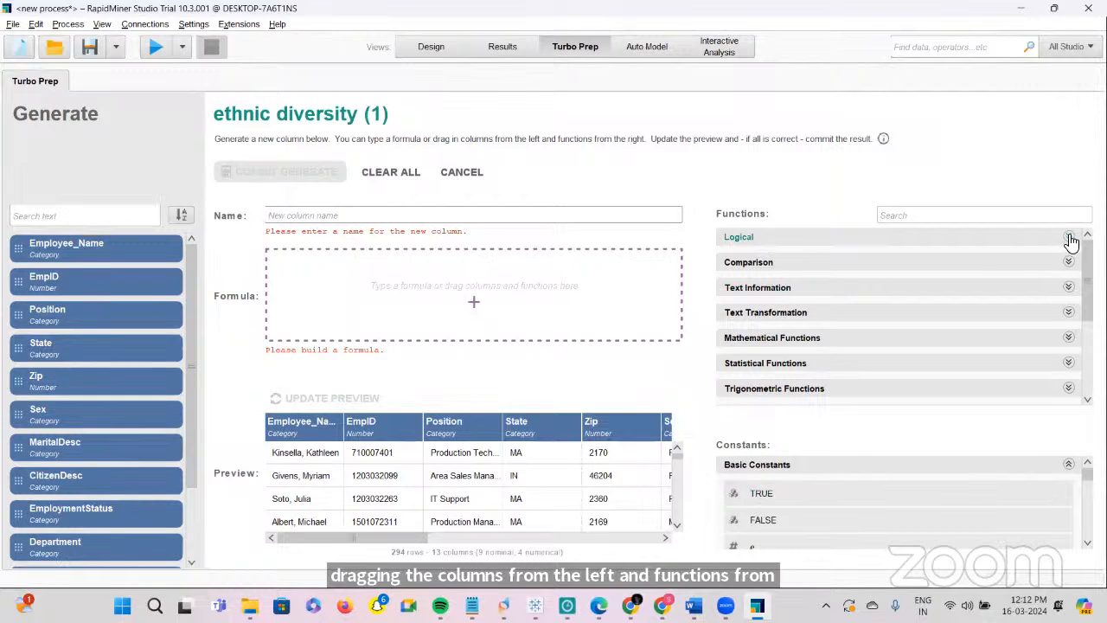
{"action": "left_click", "coordinate": [1069, 237]}
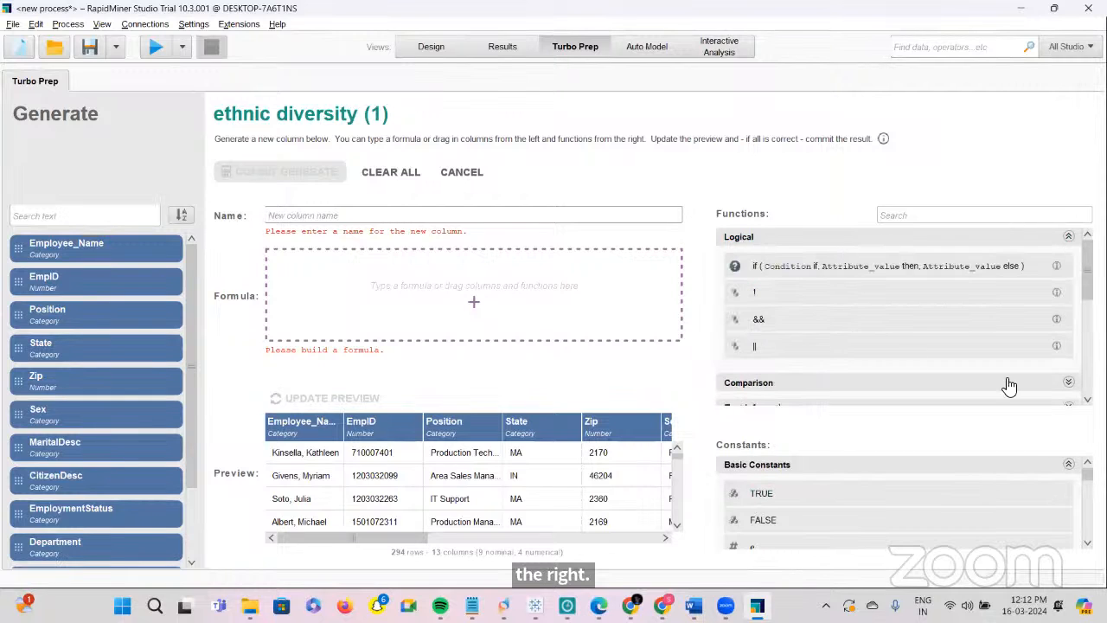
{"action": "left_click", "coordinate": [1071, 383]}
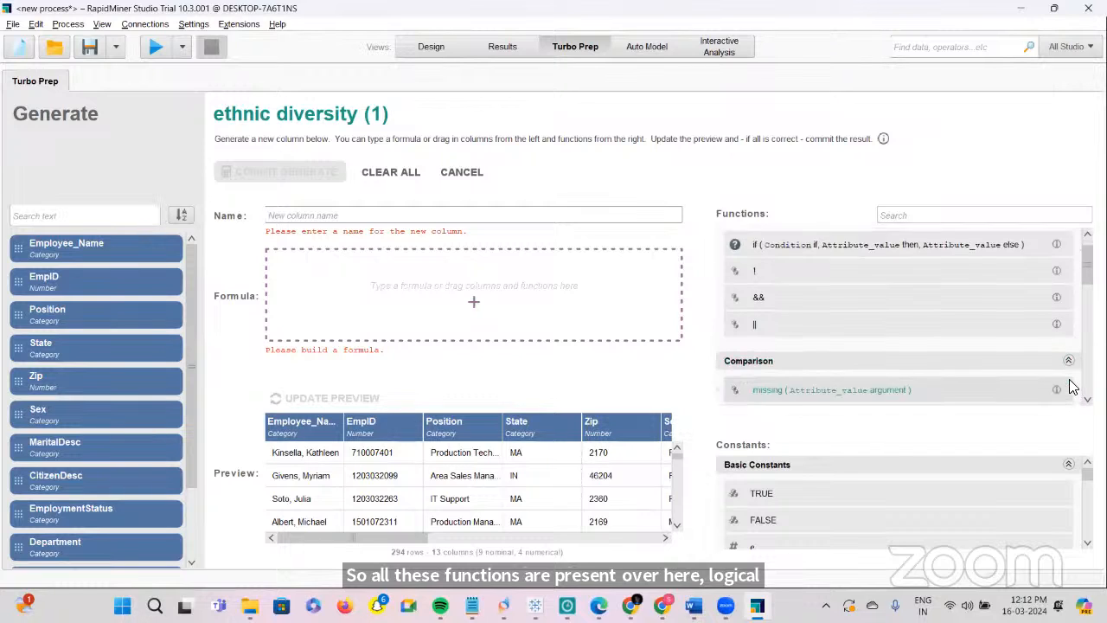
{"action": "scroll", "coordinate": [1073, 386], "scroll_direction": "down", "scroll_amount": 5}
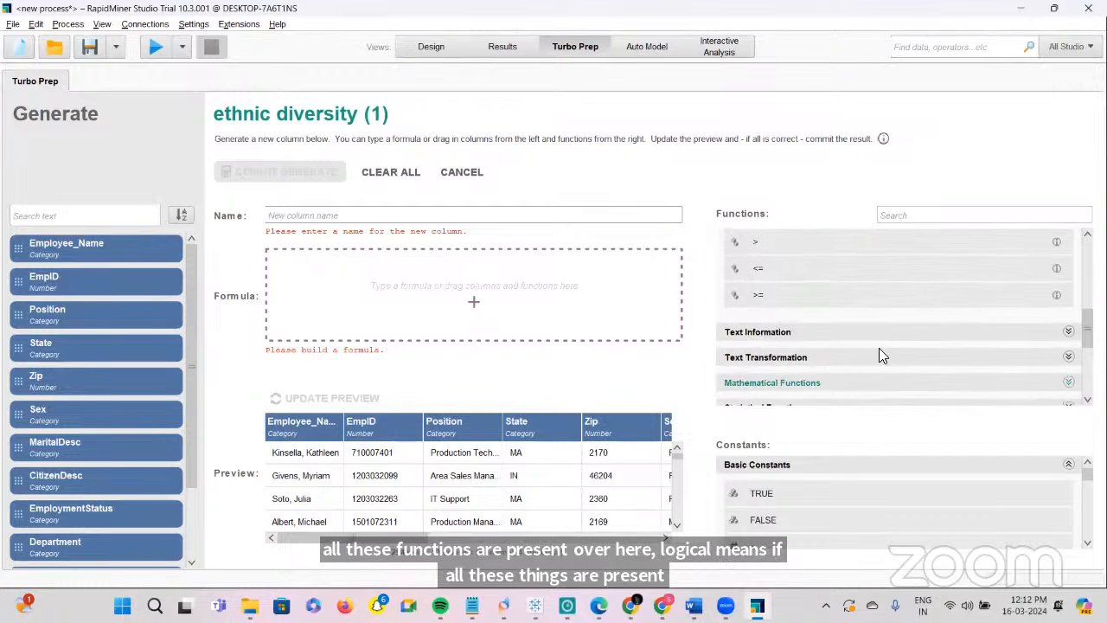
{"action": "left_click", "coordinate": [1071, 332]}
{"action": "scroll", "coordinate": [1069, 335], "scroll_direction": "down", "scroll_amount": 4}
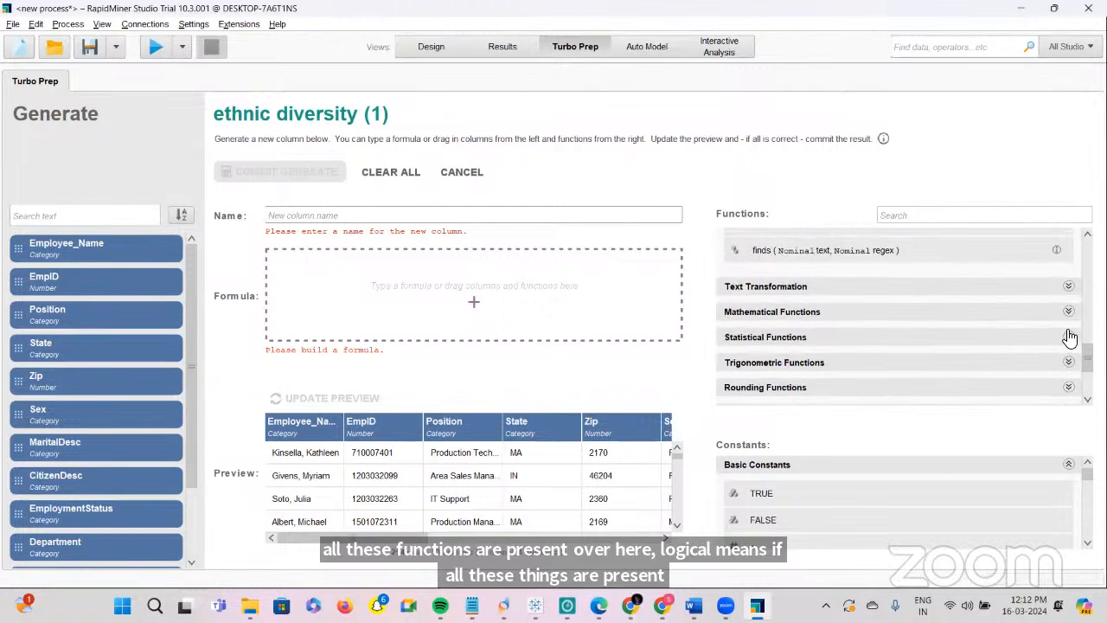
Look through the text transformation, mathematical and remaining function categories, and leave Generate without creating a column
{"action": "left_click", "coordinate": [1068, 288]}
{"action": "scroll", "coordinate": [1069, 294], "scroll_direction": "down", "scroll_amount": 5}
{"action": "scroll", "coordinate": [1067, 299], "scroll_direction": "down", "scroll_amount": 3}
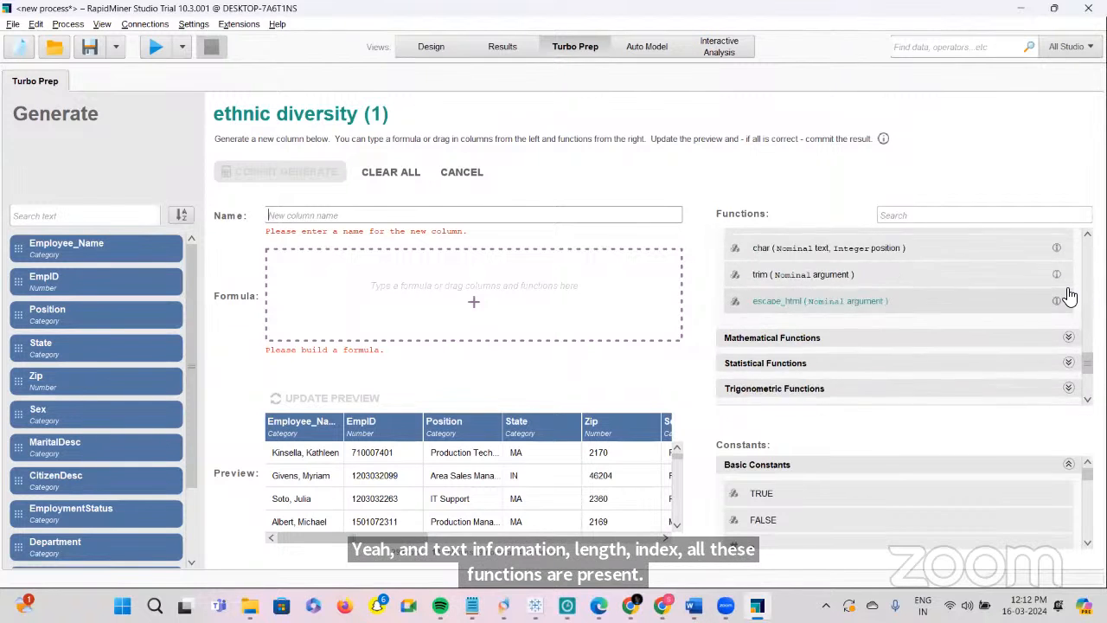
{"action": "left_click", "coordinate": [1069, 314]}
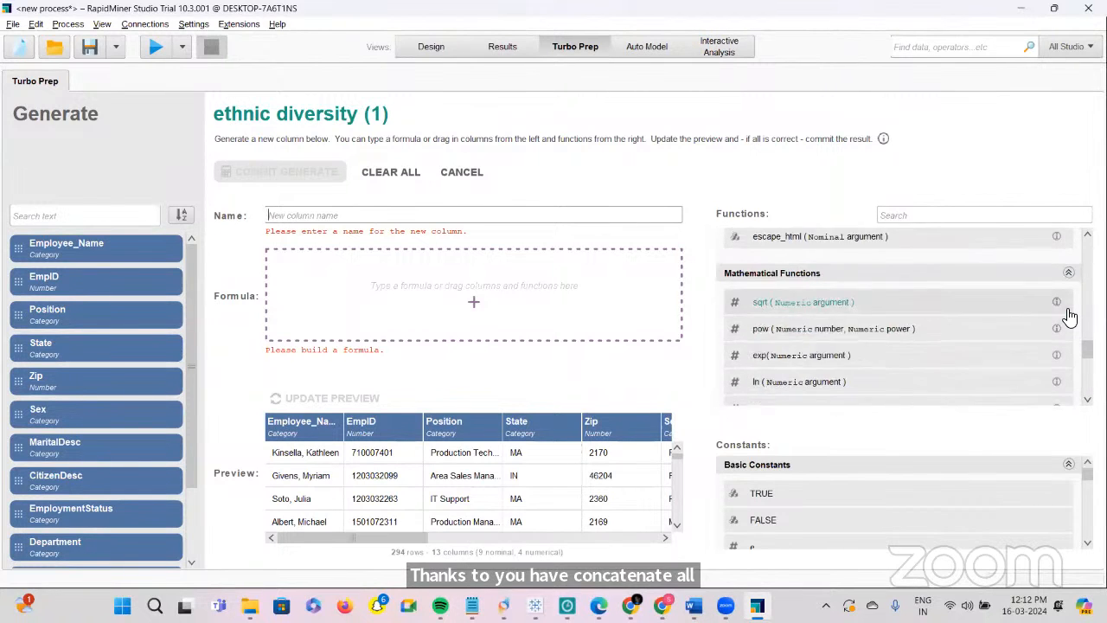
{"action": "scroll", "coordinate": [1070, 316], "scroll_direction": "down", "scroll_amount": 3}
{"action": "scroll", "coordinate": [1069, 316], "scroll_direction": "down", "scroll_amount": 3}
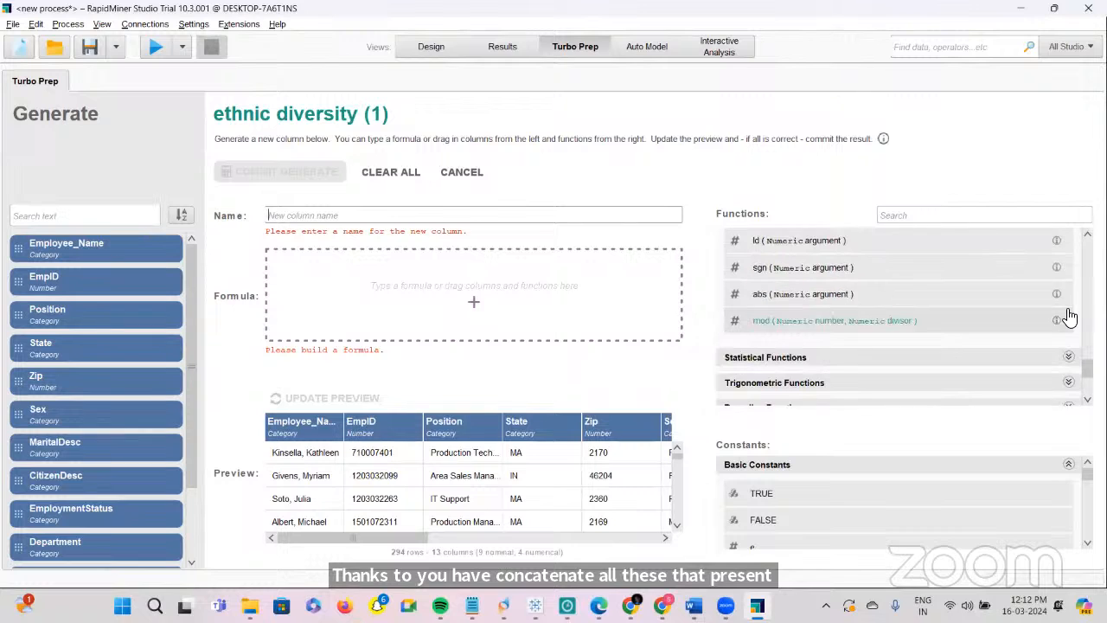
{"action": "scroll", "coordinate": [1018, 327], "scroll_direction": "down", "scroll_amount": 3}
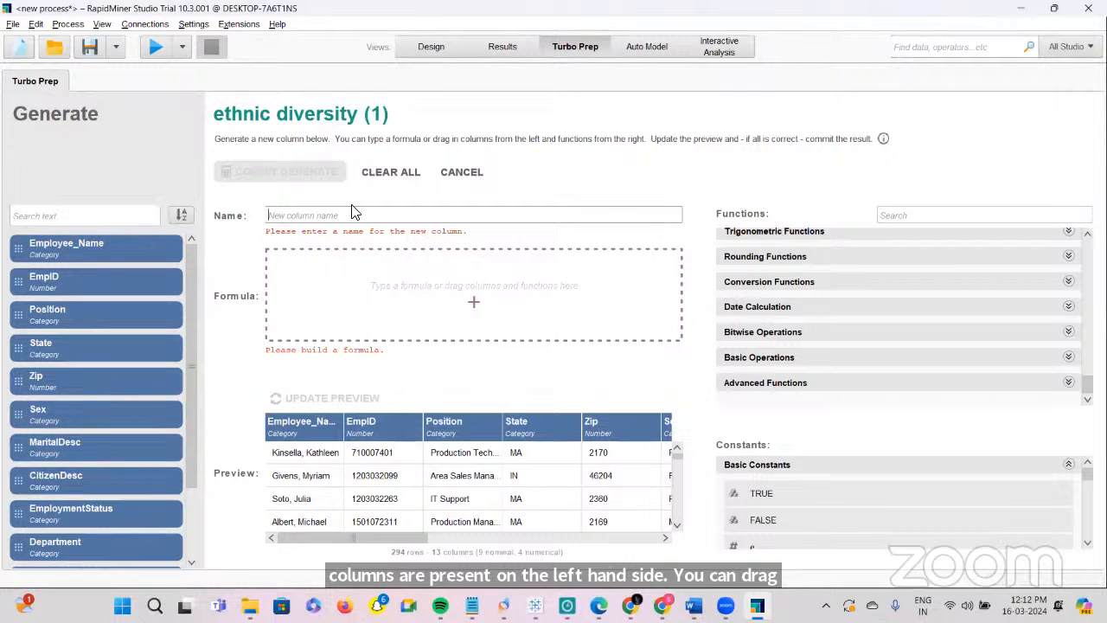
{"action": "left_click", "coordinate": [451, 177]}
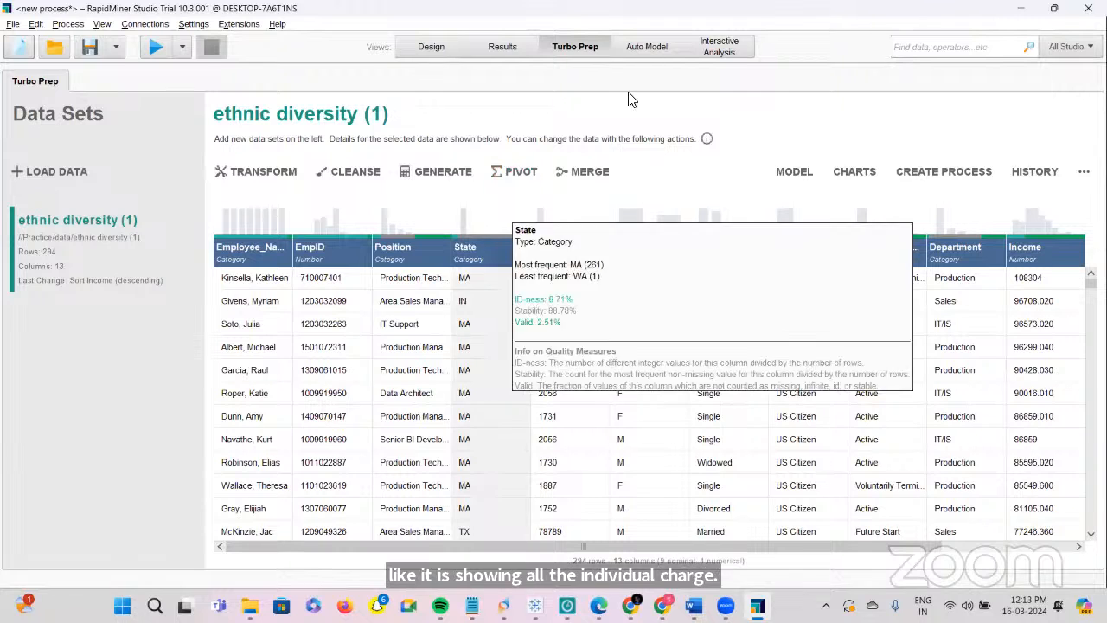
Visualize the Sample - Superstore results as a histogram of the Profit column
{"action": "left_click", "coordinate": [505, 47]}
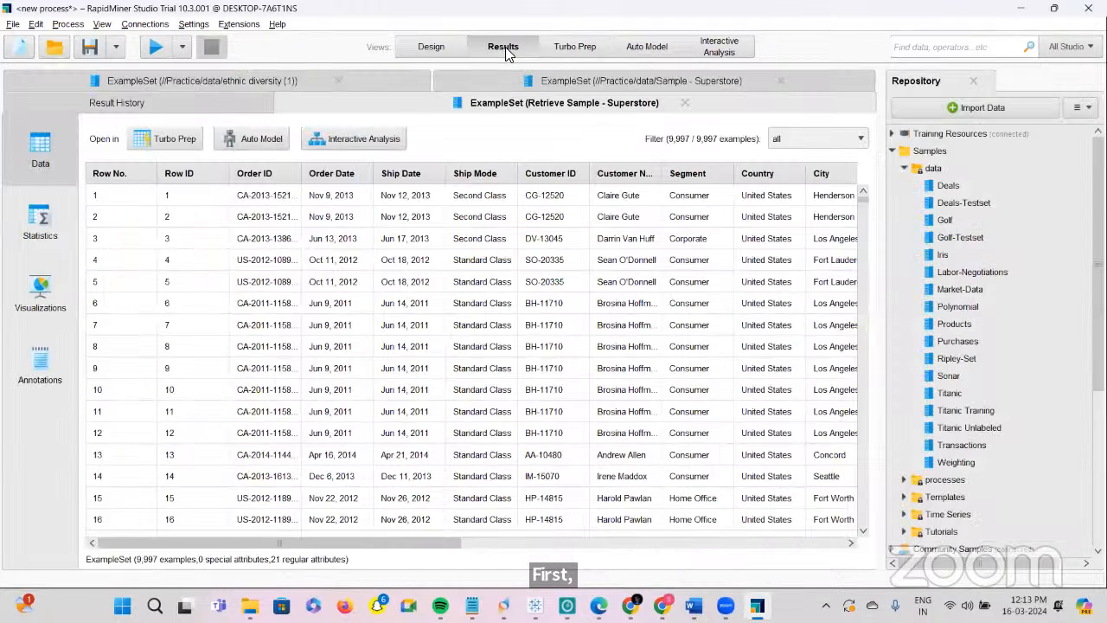
{"action": "left_click", "coordinate": [35, 300]}
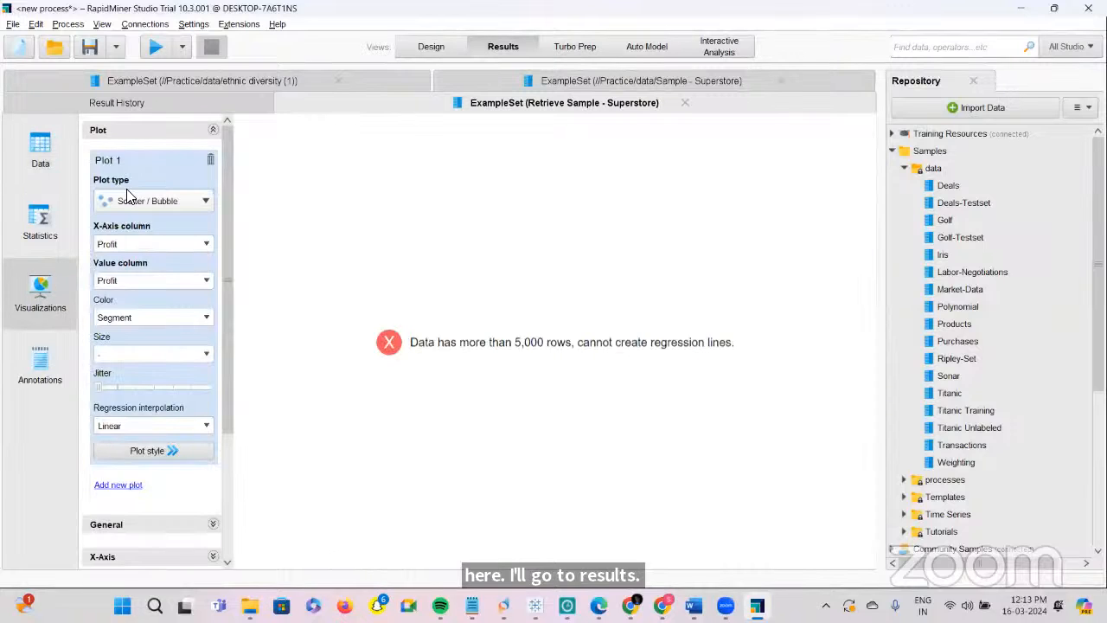
{"action": "left_click", "coordinate": [190, 201]}
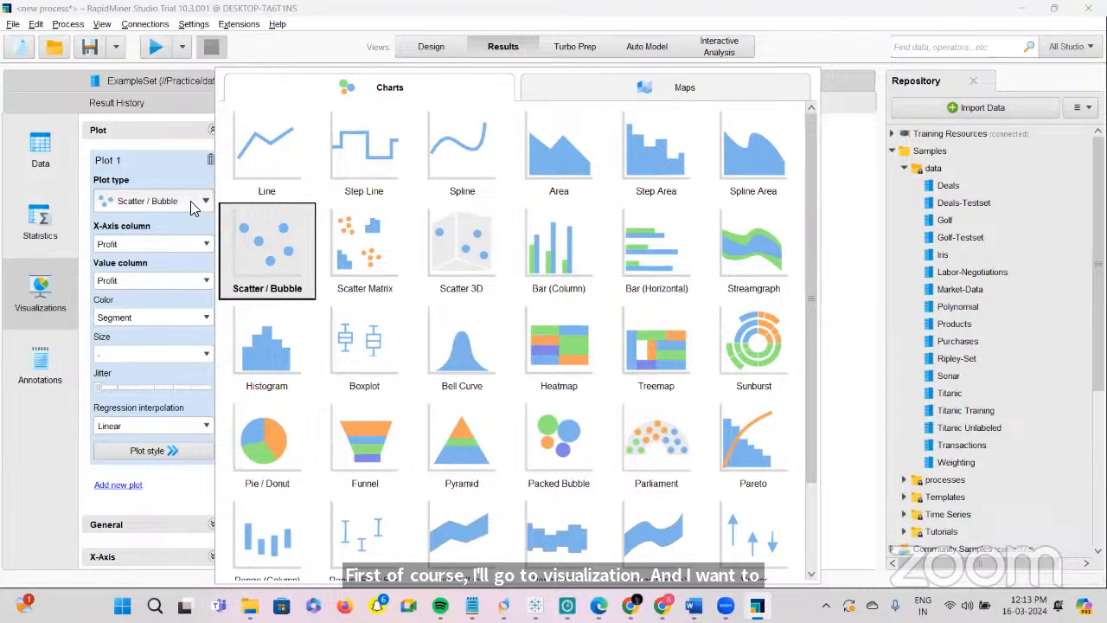
{"action": "left_click", "coordinate": [236, 339]}
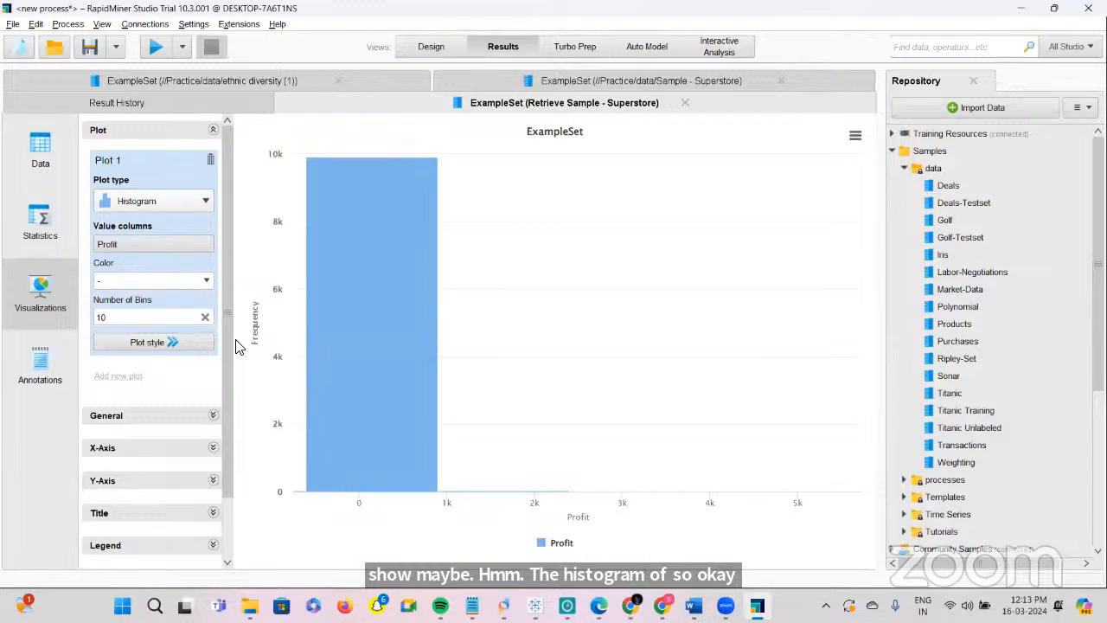
Delete the existing operator from the process design and add a Read CSV operator in its place
{"action": "left_click", "coordinate": [450, 49]}
{"action": "left_click", "coordinate": [396, 247]}
{"action": "key", "text": "Delete"}
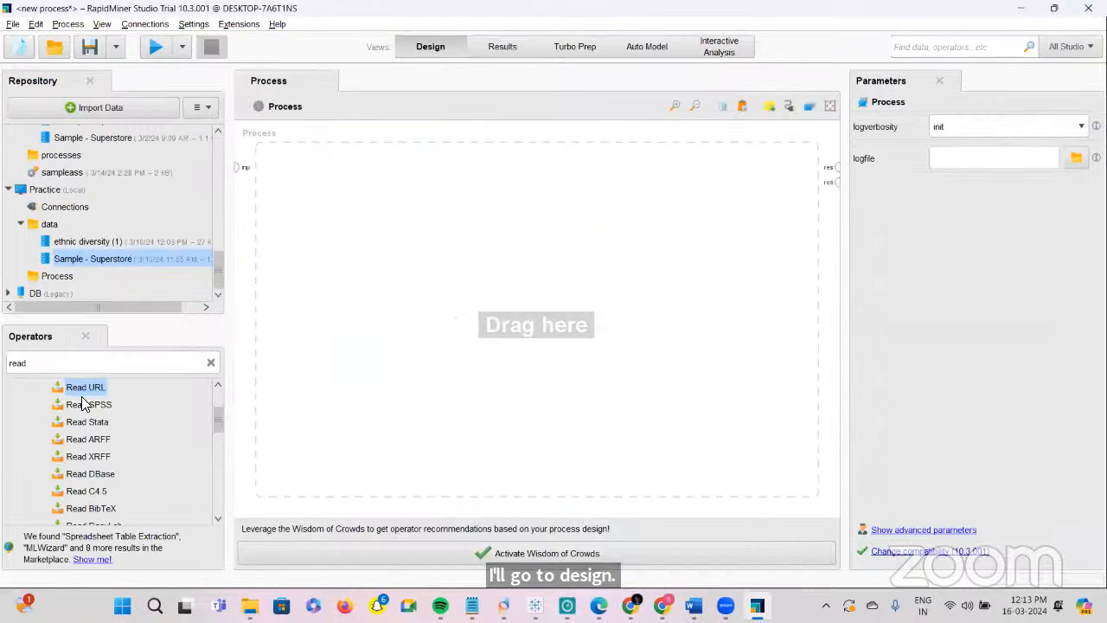
{"action": "scroll", "coordinate": [83, 400], "scroll_direction": "up", "scroll_amount": 1}
{"action": "left_click_drag", "start_coordinate": [83, 395], "coordinate": [334, 241]}
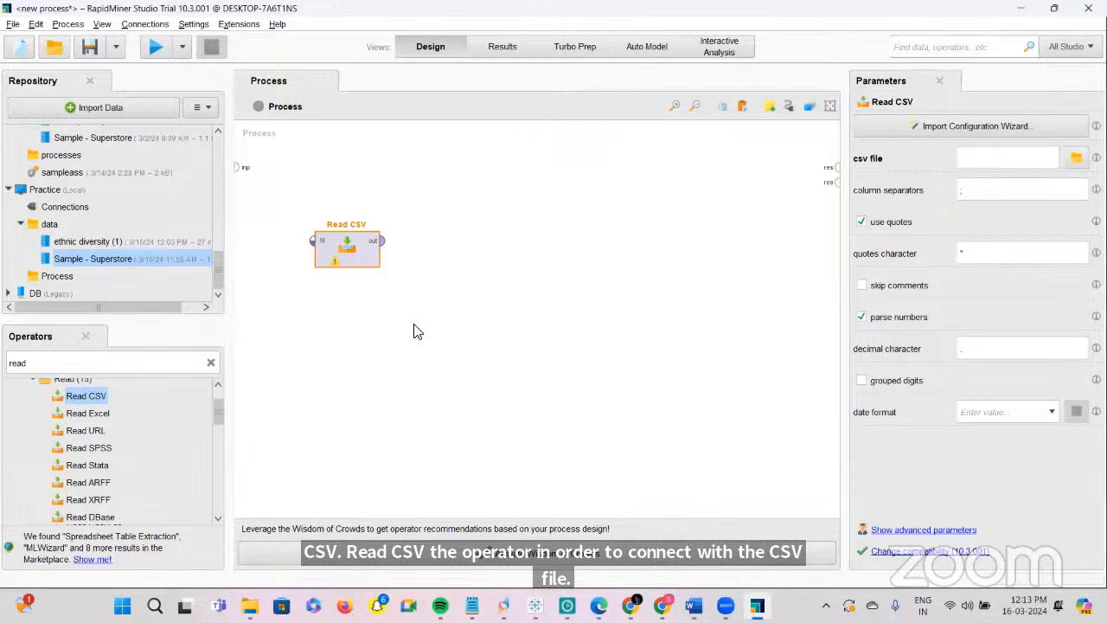
Configure the Read CSV operator to import education.csv from Documents, keeping the suggested data format and column types
{"action": "double_click", "coordinate": [358, 256]}
{"action": "scroll", "coordinate": [447, 456], "scroll_direction": "down", "scroll_amount": 1}
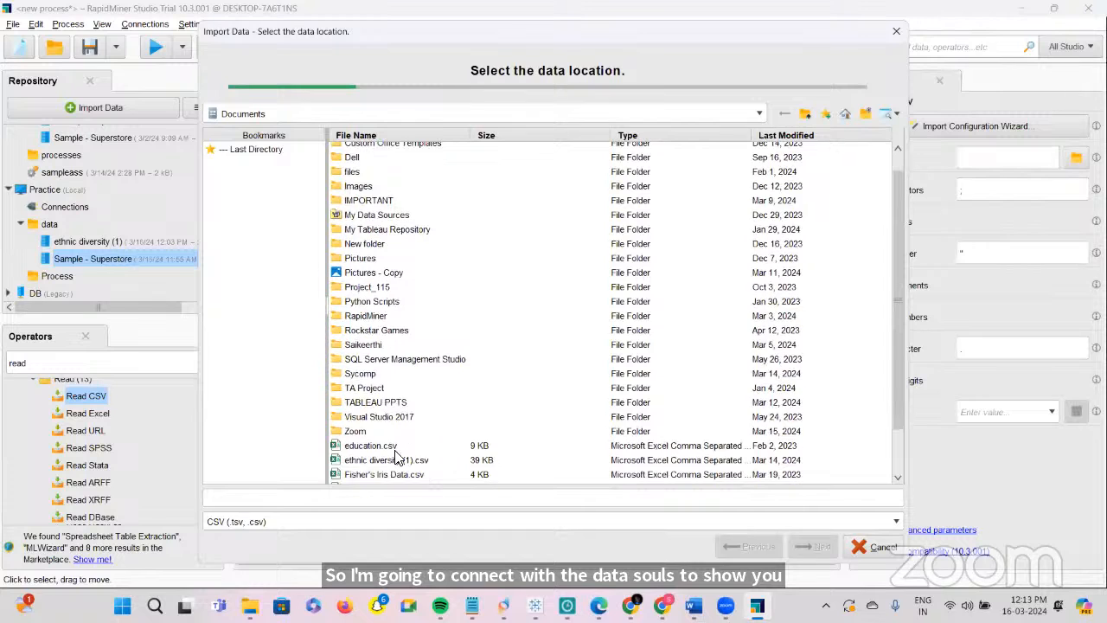
{"action": "scroll", "coordinate": [386, 452], "scroll_direction": "down", "scroll_amount": 3}
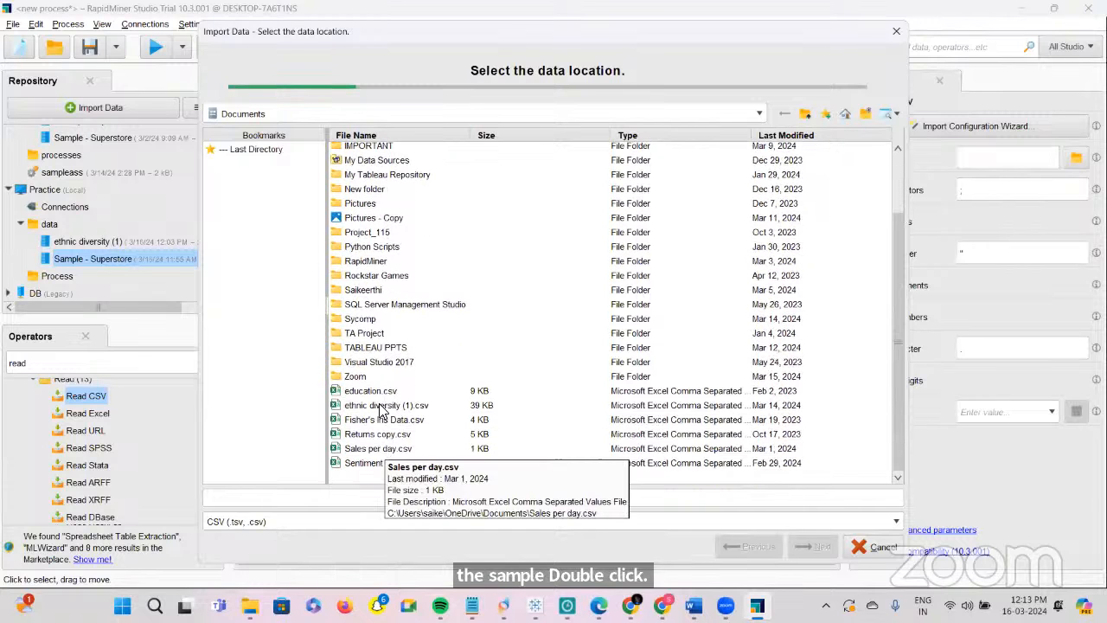
{"action": "left_click", "coordinate": [374, 391]}
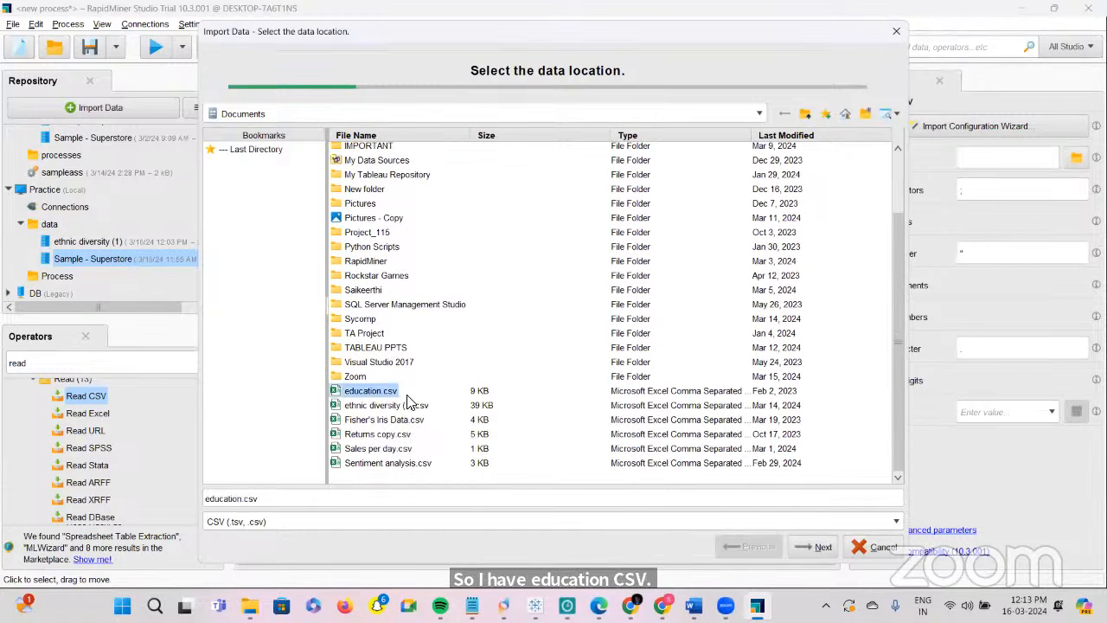
{"action": "left_click", "coordinate": [799, 551]}
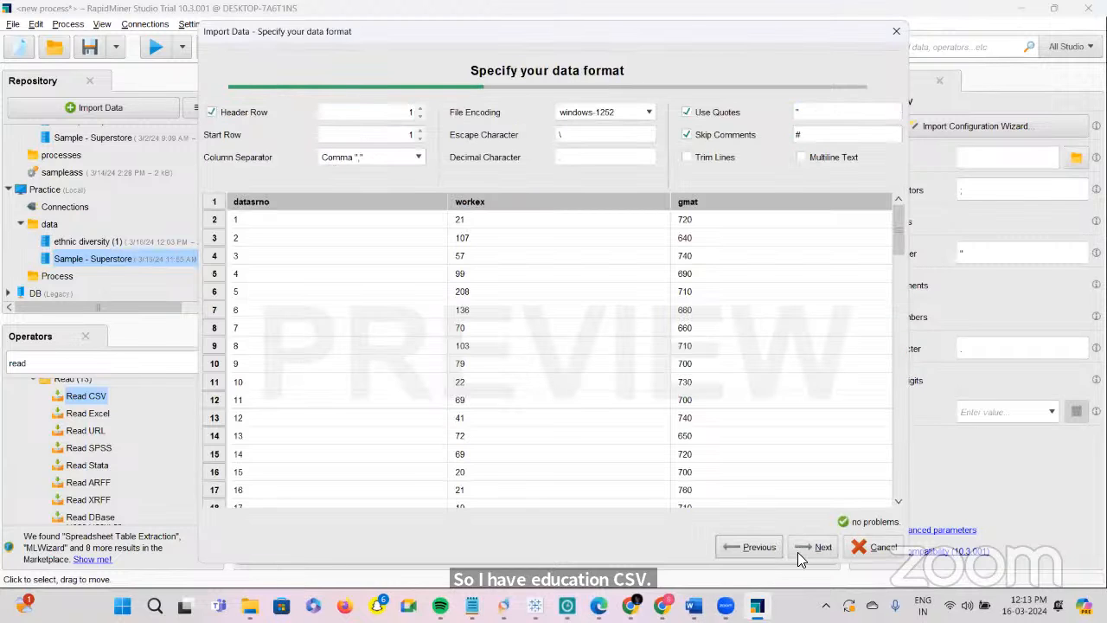
{"action": "left_click", "coordinate": [819, 545]}
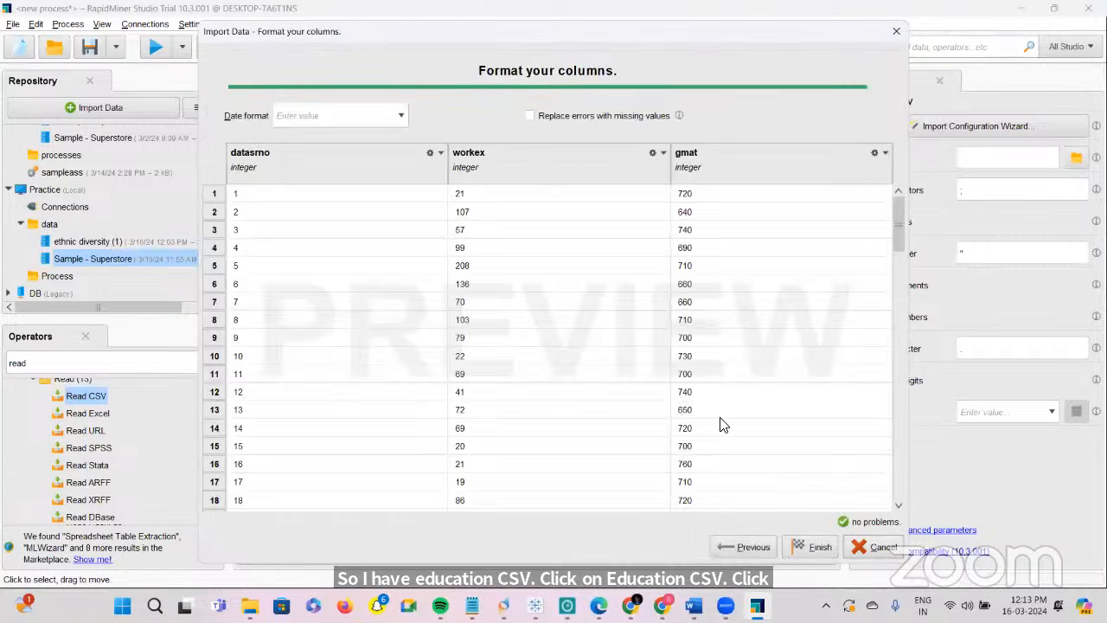
{"action": "left_click", "coordinate": [811, 543]}
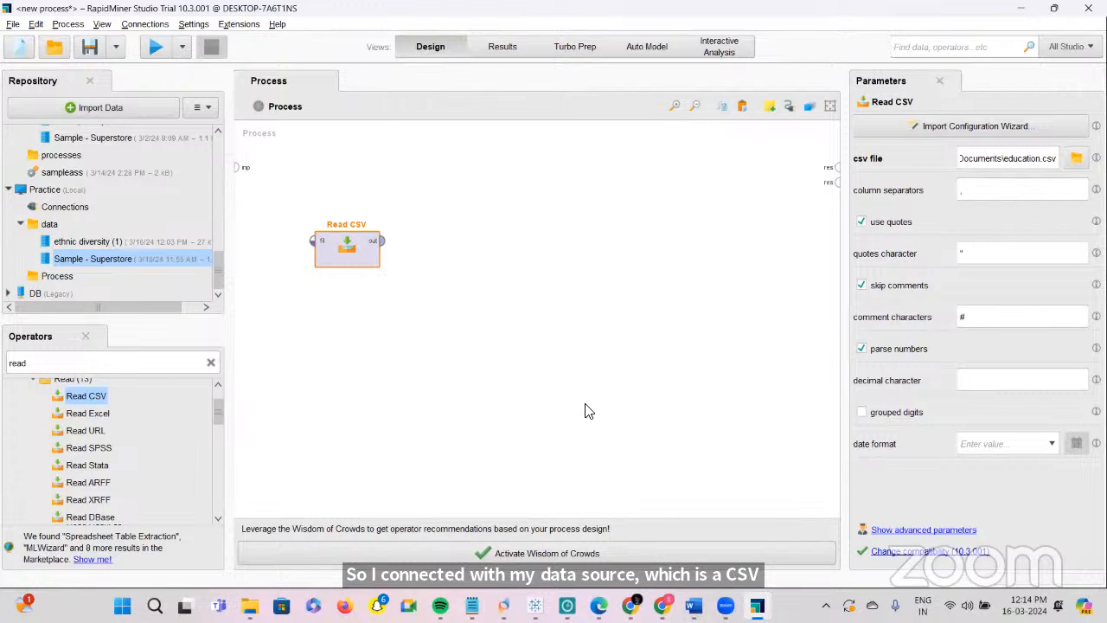
Connect the Read CSV output to the first process result port and run the process
{"action": "left_click", "coordinate": [382, 241]}
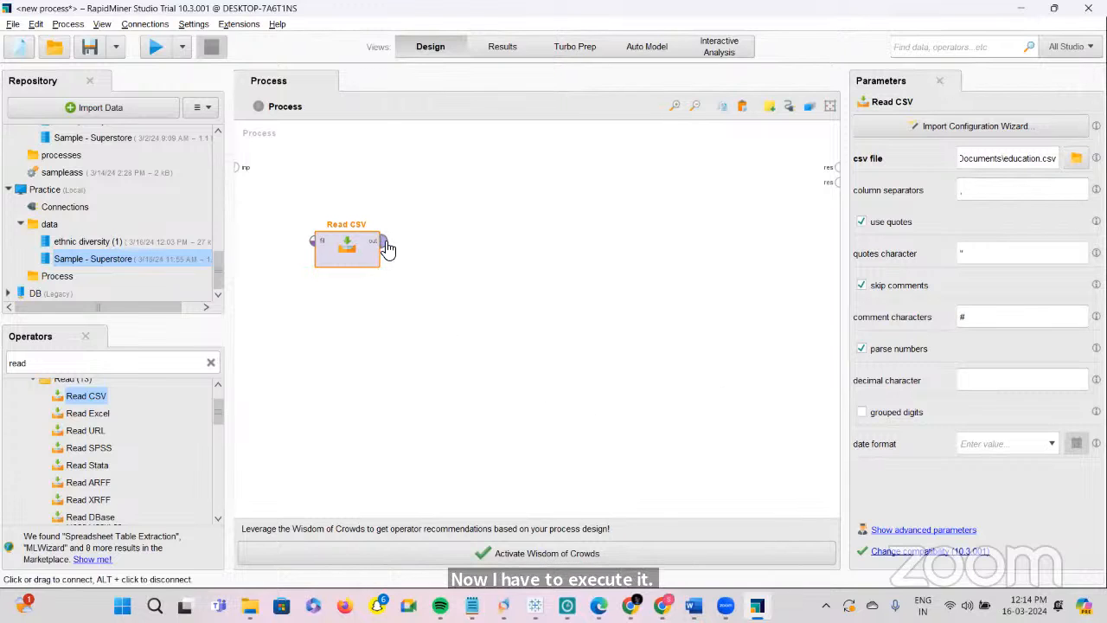
{"action": "left_click", "coordinate": [836, 166]}
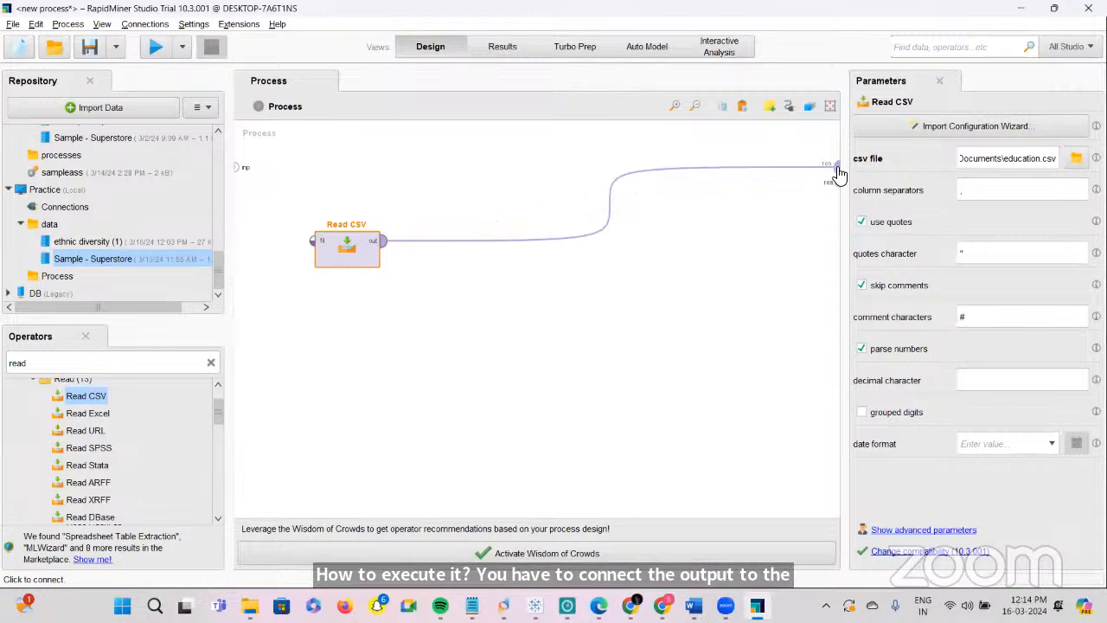
{"action": "left_click", "coordinate": [157, 47]}
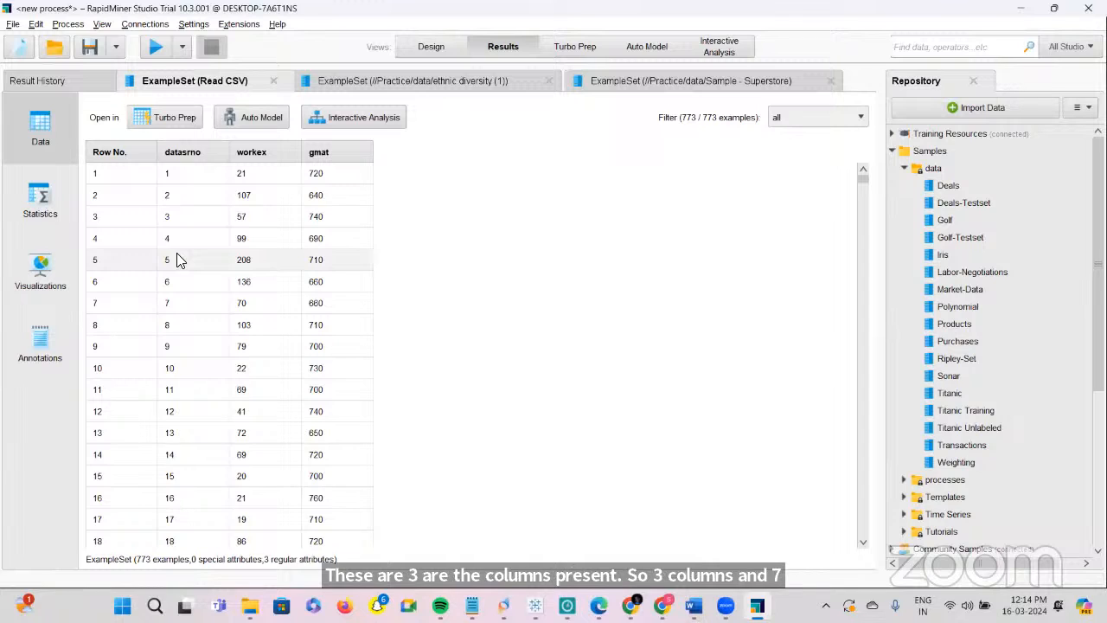
Plot the education results as a Bar (Column) chart of workex by datasrno, and return to the ethnic diversity data in Turbo Prep
{"action": "left_click", "coordinate": [38, 292]}
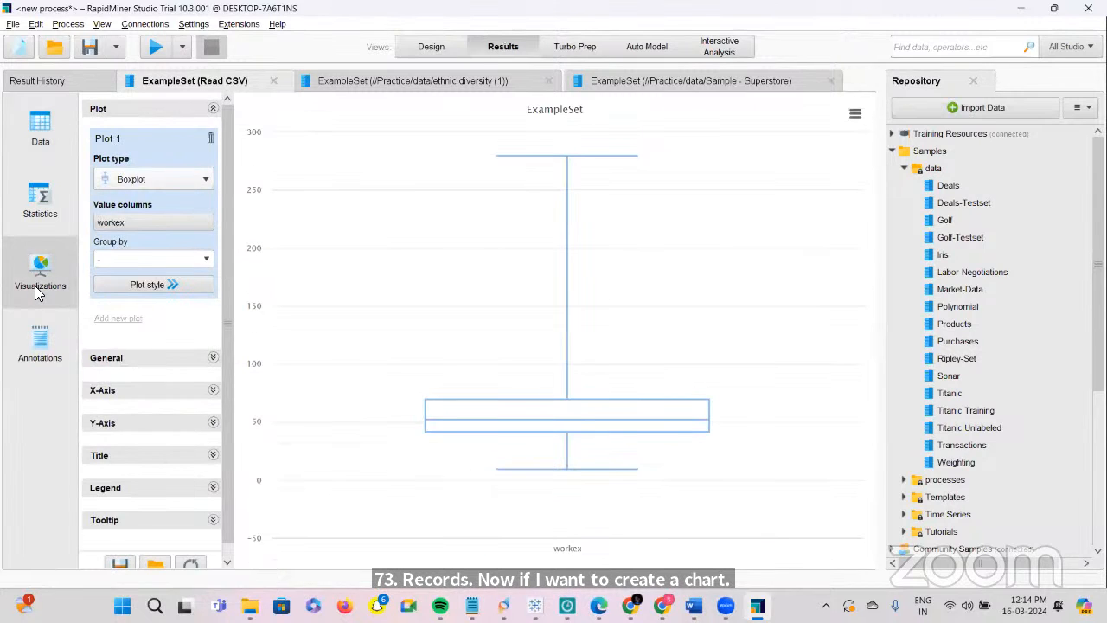
{"action": "left_click", "coordinate": [172, 180]}
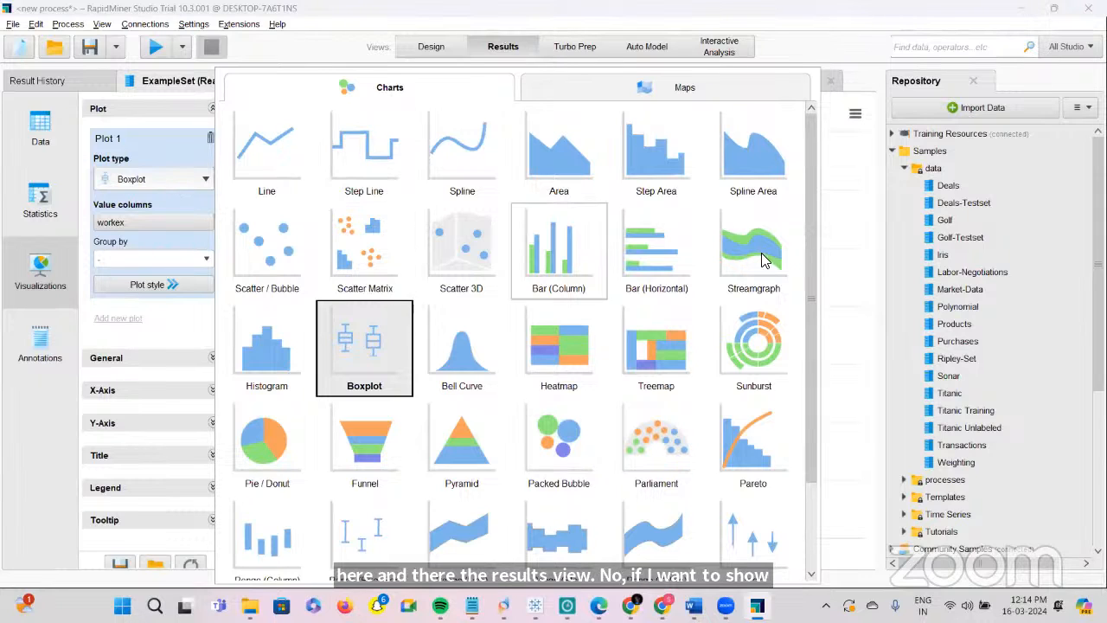
{"action": "left_click", "coordinate": [570, 266]}
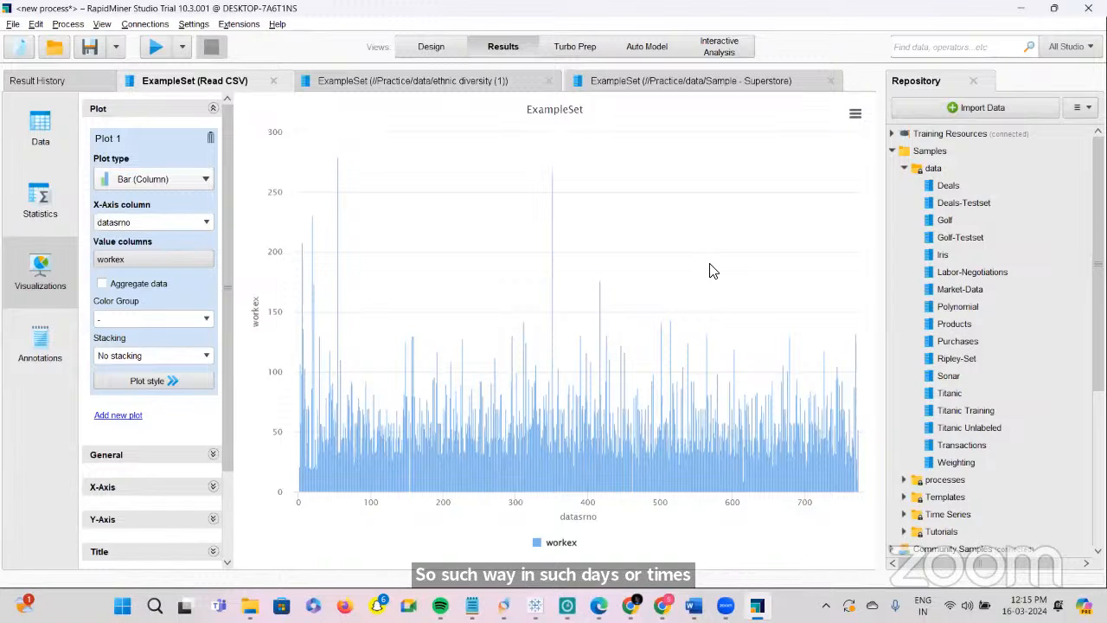
{"action": "left_click", "coordinate": [588, 48]}
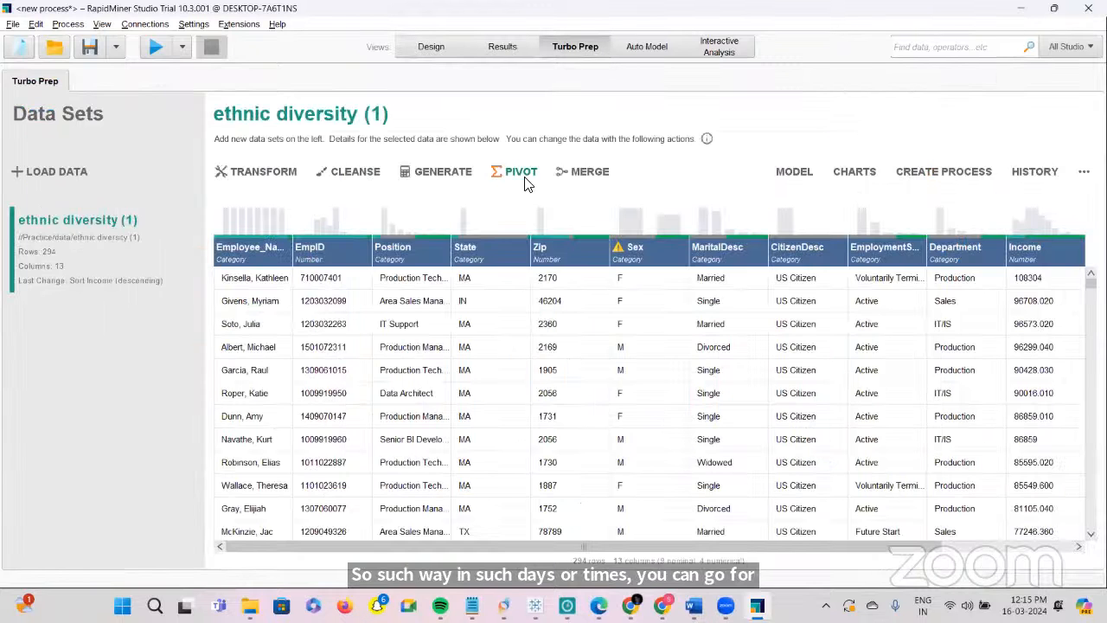
Start importing another data set from the computer, filter the Documents files to CSV and select education.csv
{"action": "left_click", "coordinate": [49, 171]}
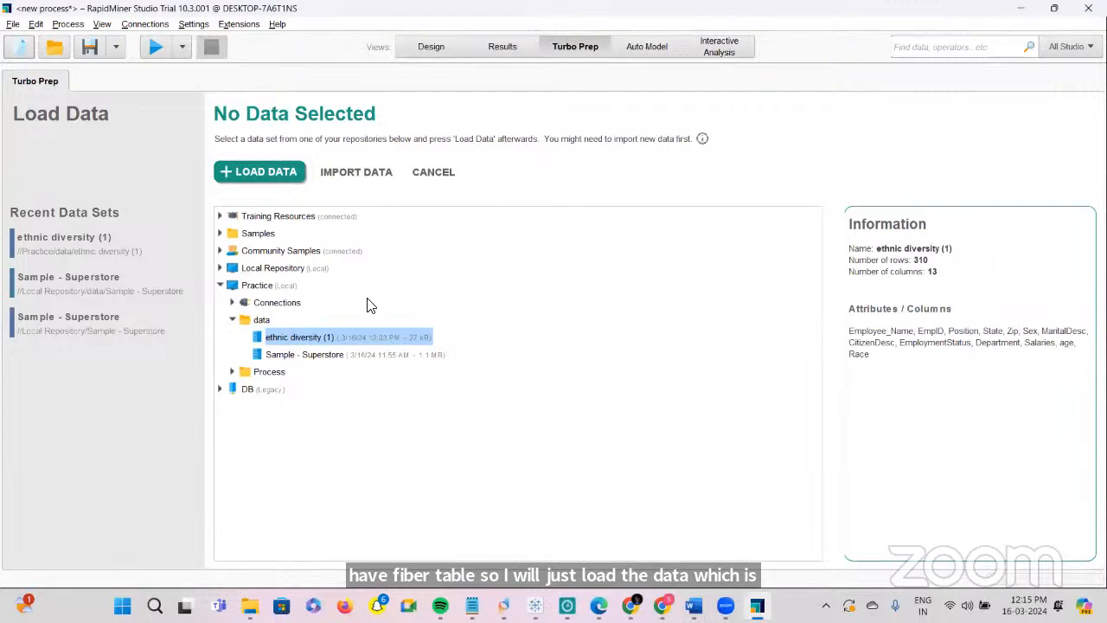
{"action": "left_click", "coordinate": [339, 173]}
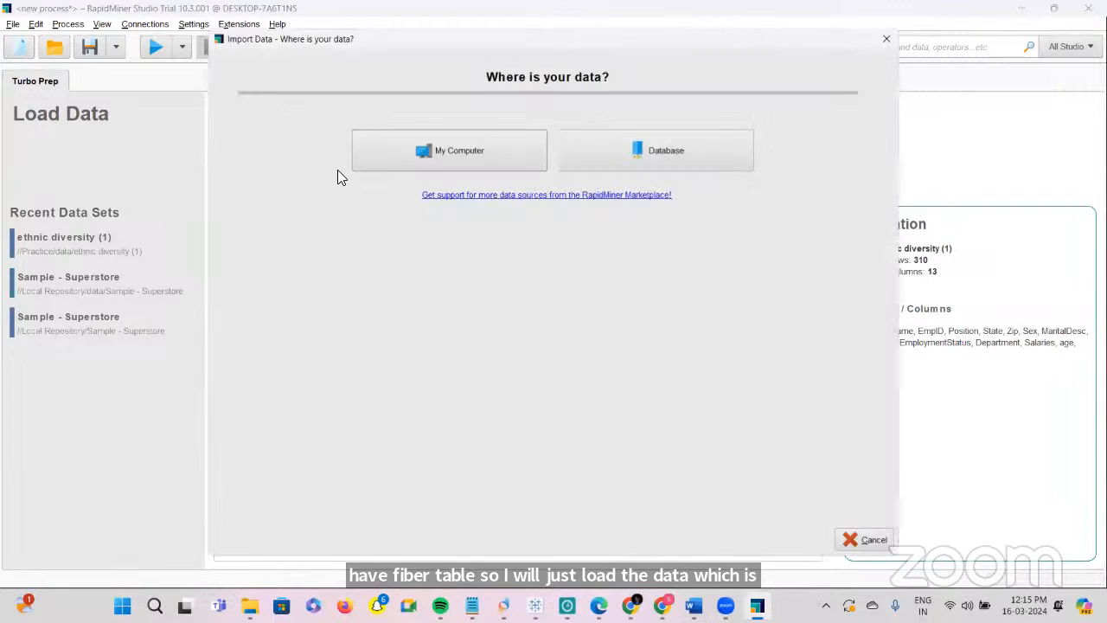
{"action": "left_click", "coordinate": [421, 148]}
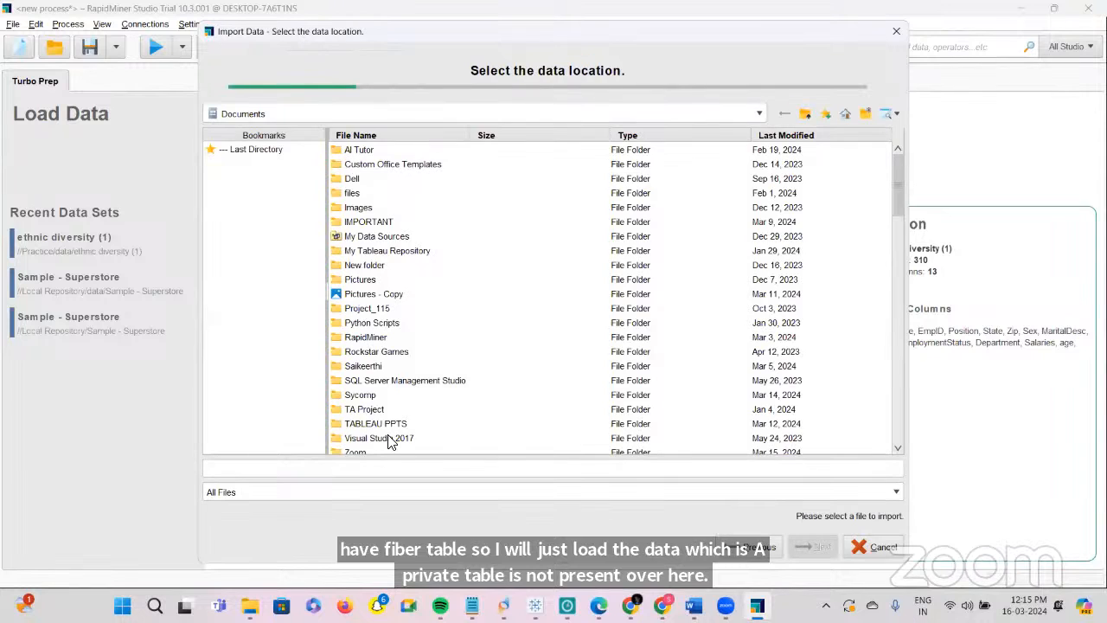
{"action": "scroll", "coordinate": [381, 433], "scroll_direction": "down", "scroll_amount": 6}
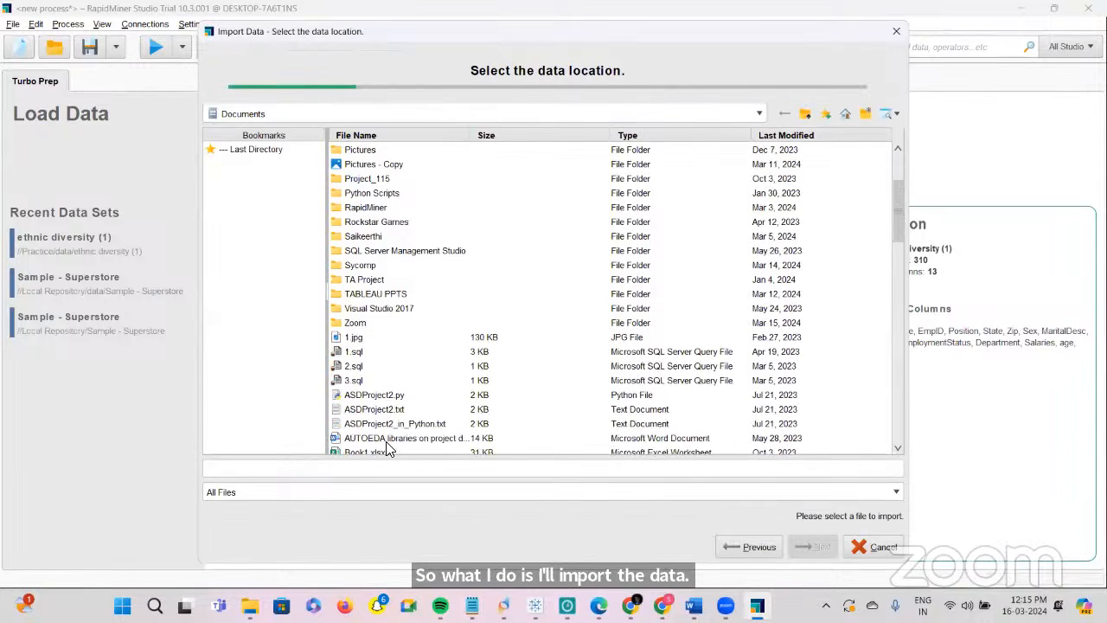
{"action": "left_click", "coordinate": [437, 491]}
{"action": "left_click", "coordinate": [346, 533]}
{"action": "left_click", "coordinate": [281, 468]}
{"action": "type", "text": "edu"}
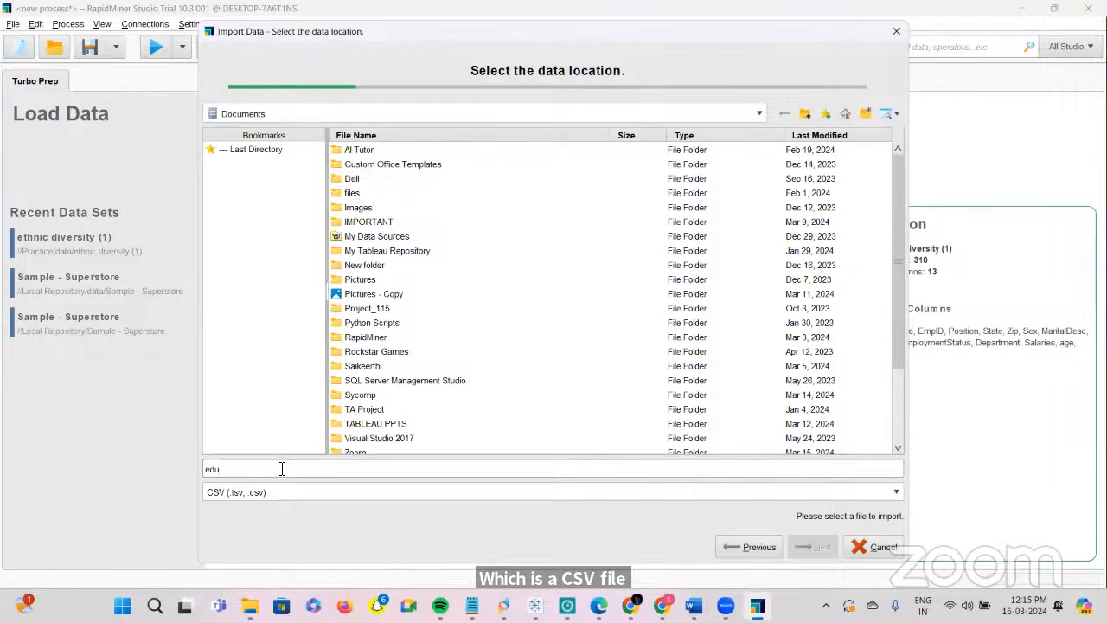
{"action": "scroll", "coordinate": [433, 354], "scroll_direction": "down", "scroll_amount": 3}
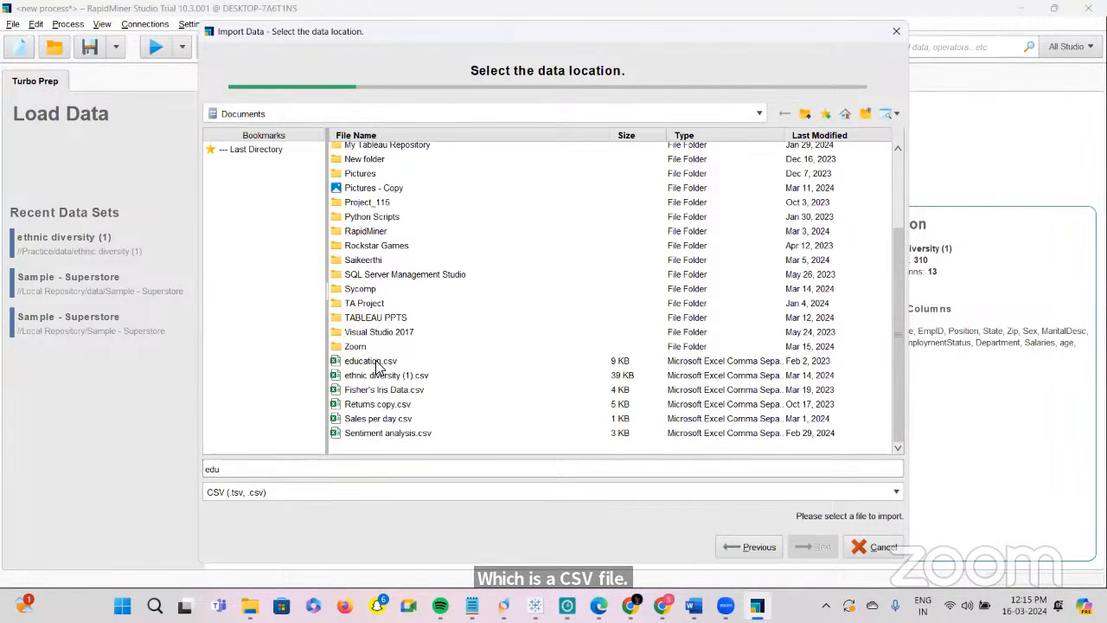
{"action": "left_click", "coordinate": [381, 359]}
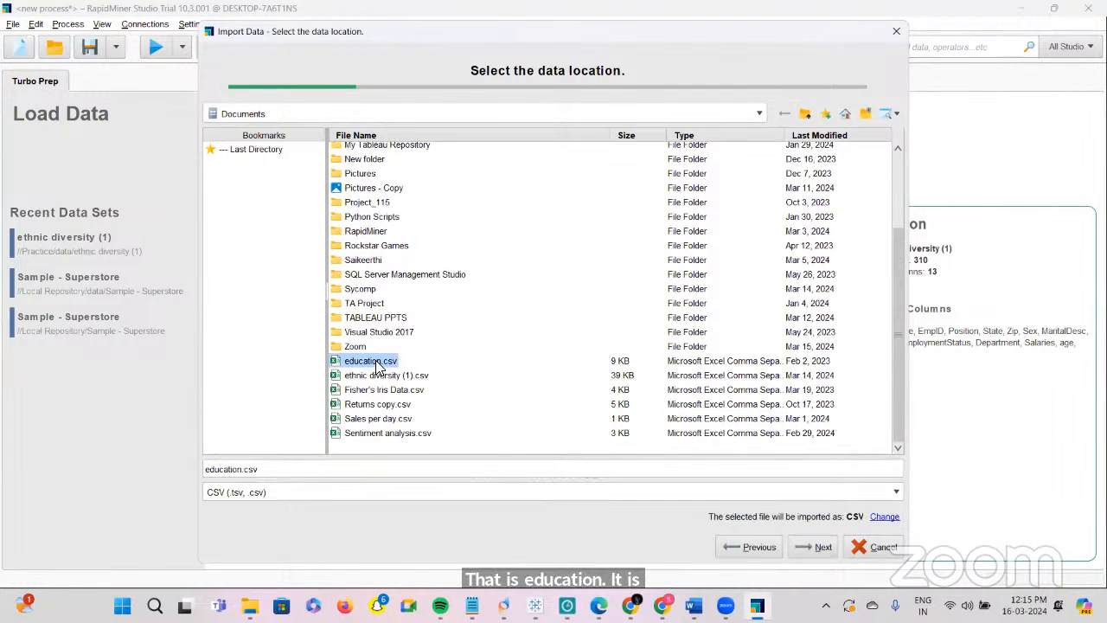
Accept the suggested format and column types and store the data set as education in the Practice repository's data folder
{"action": "left_click", "coordinate": [813, 546]}
{"action": "left_click", "coordinate": [805, 548]}
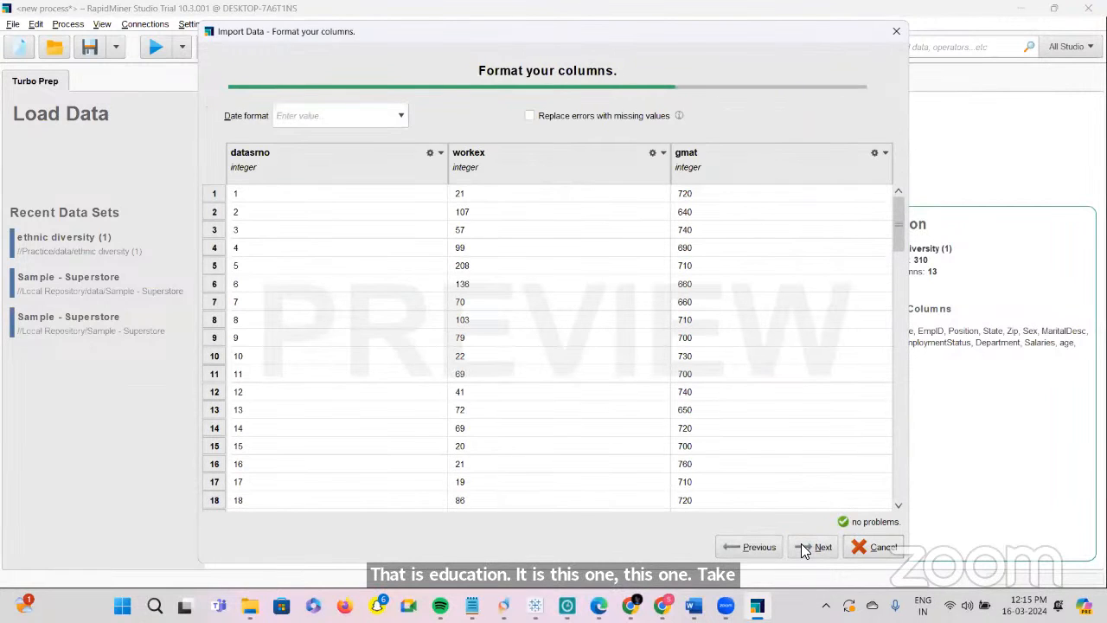
{"action": "left_click", "coordinate": [804, 548]}
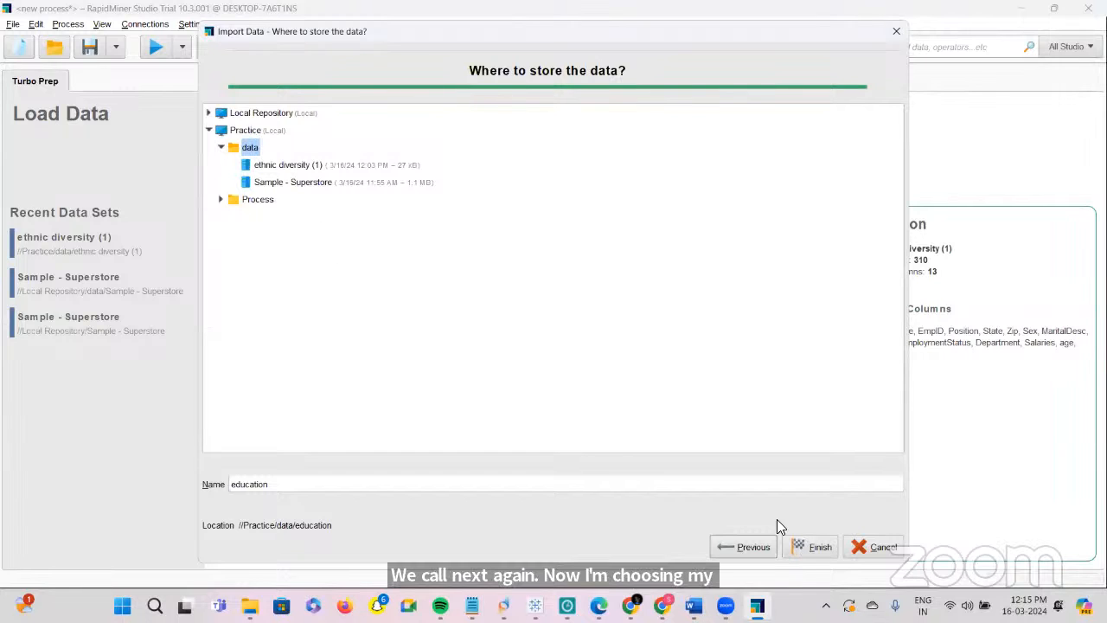
{"action": "left_click", "coordinate": [813, 549]}
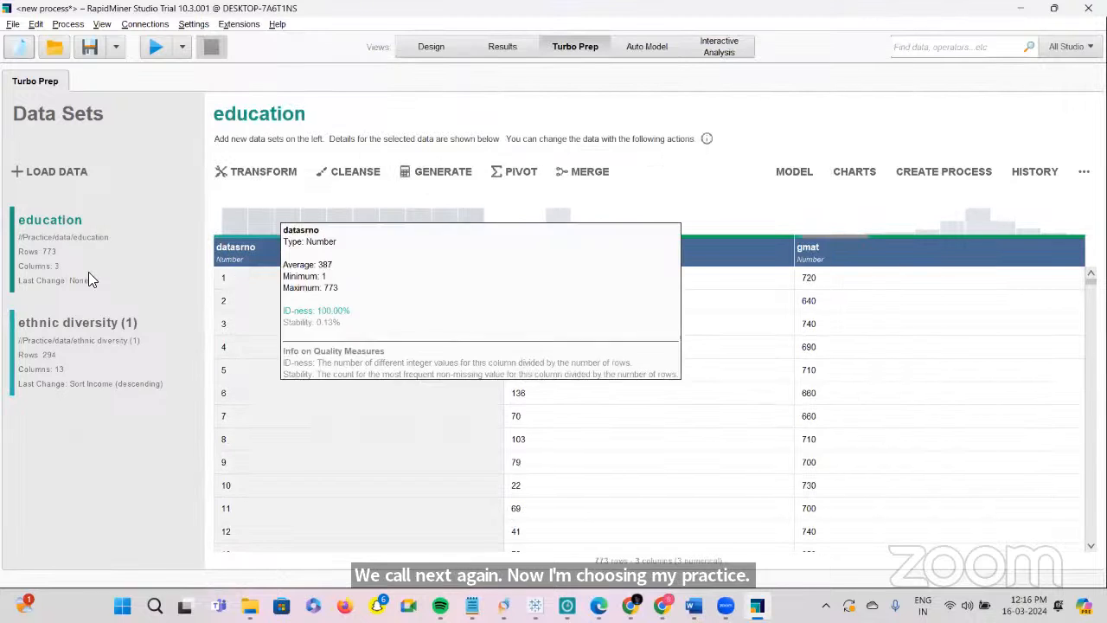
{"action": "mouse_move", "coordinate": [398, 355]}
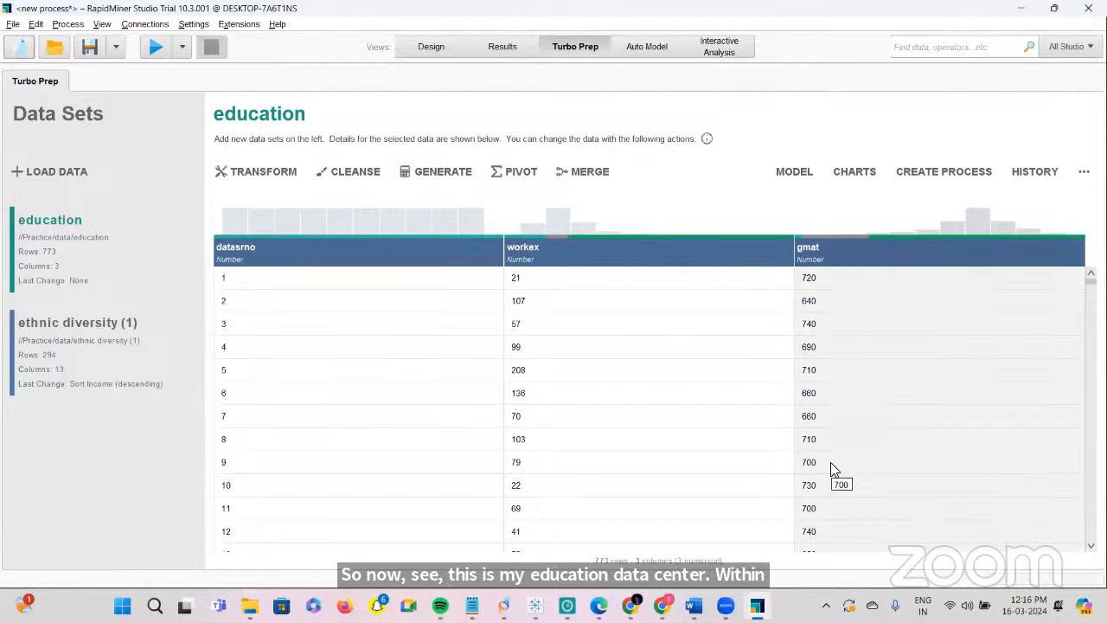
View the education data as a Bar (Column) chart of workex by datasrno, and close the chart
{"action": "left_click", "coordinate": [846, 181]}
{"action": "left_click", "coordinate": [141, 259]}
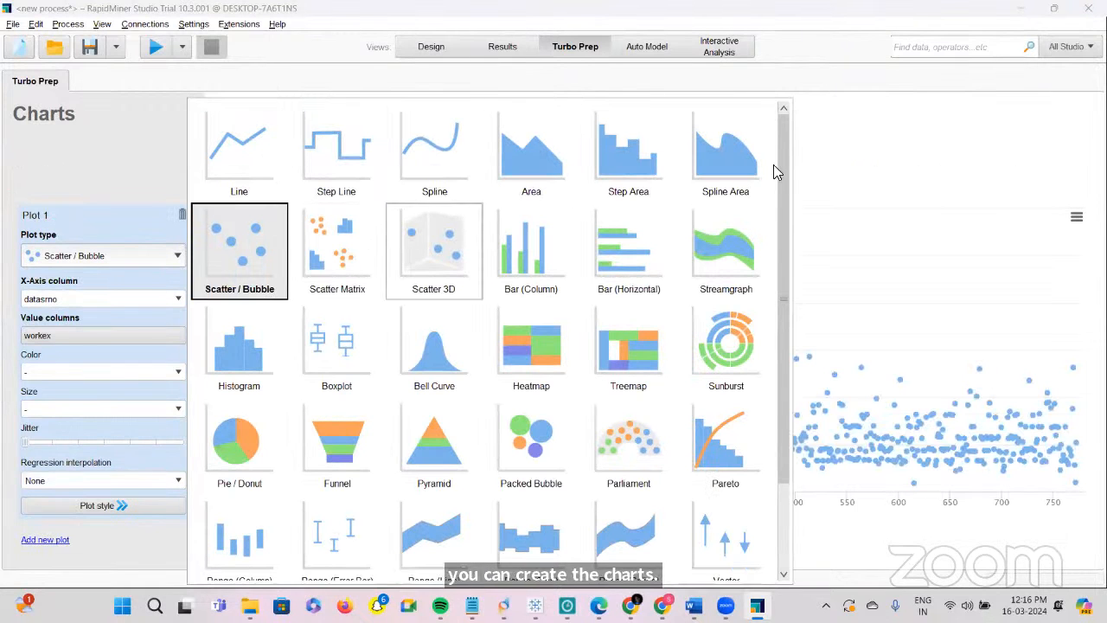
{"action": "left_click", "coordinate": [533, 274]}
{"action": "left_click", "coordinate": [532, 273]}
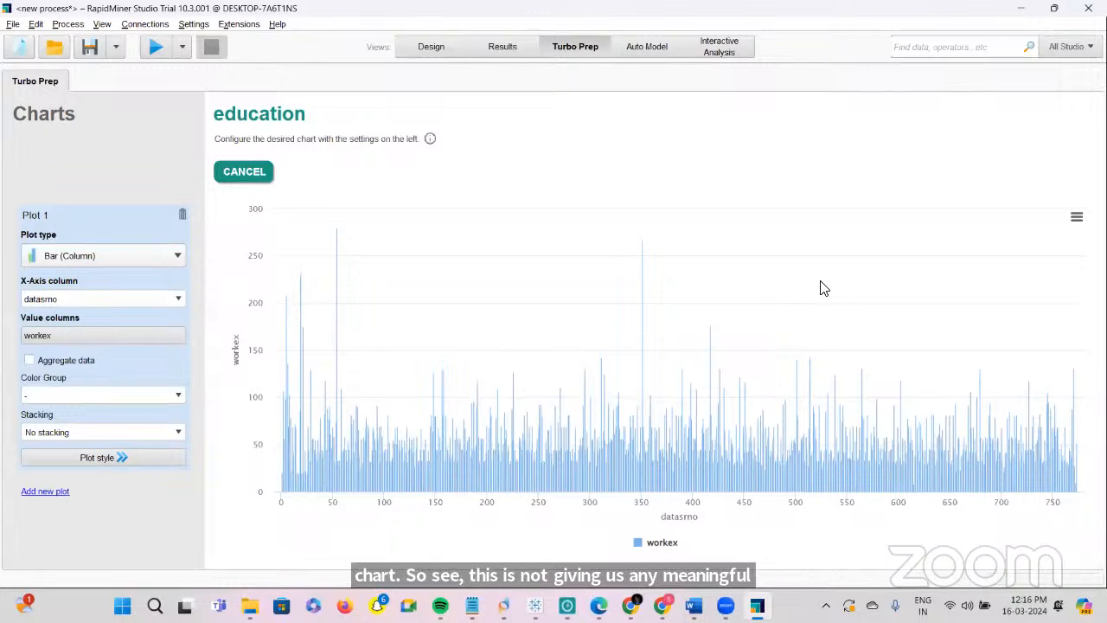
{"action": "left_click", "coordinate": [237, 173]}
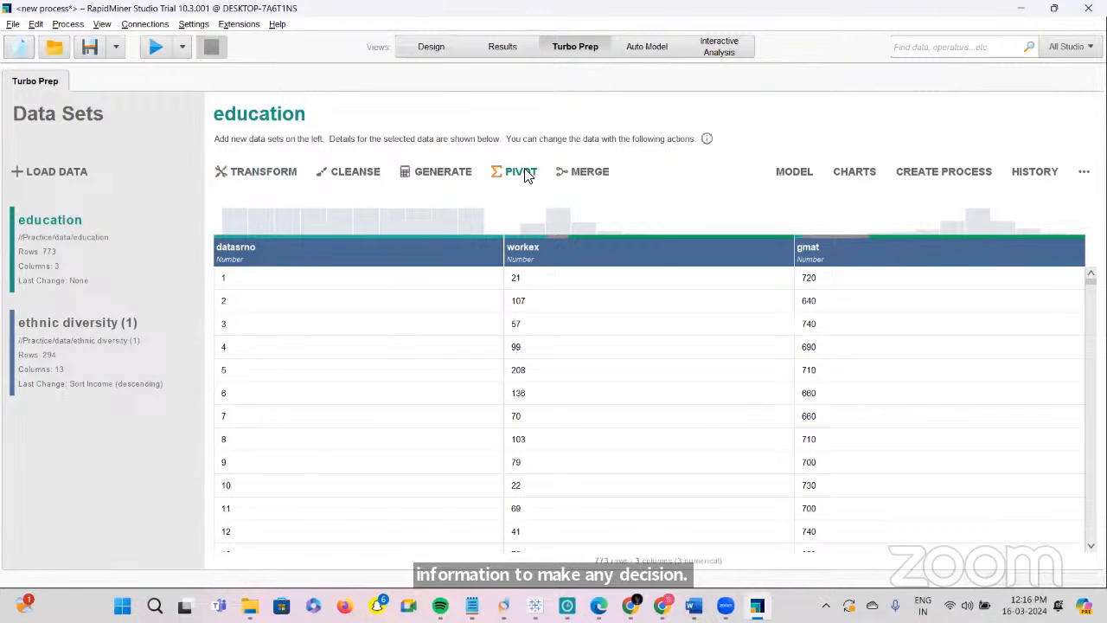
Try a pivot of the education data with workex as the column grouping, and clear the table
{"action": "left_click", "coordinate": [524, 173]}
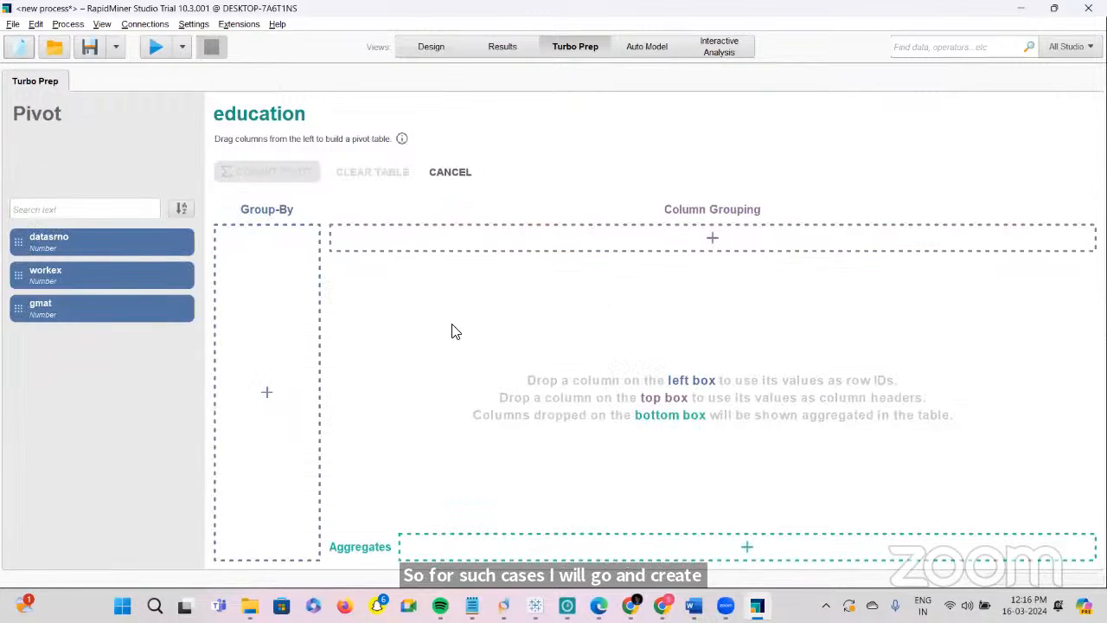
{"action": "left_click_drag", "start_coordinate": [90, 243], "coordinate": [87, 278]}
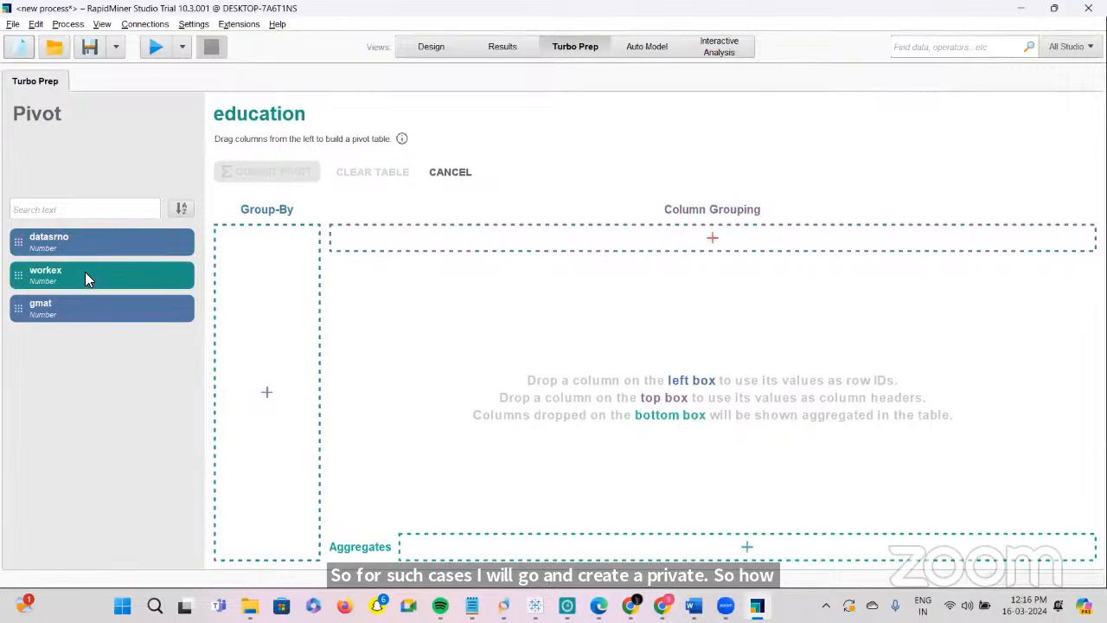
{"action": "left_click_drag", "start_coordinate": [349, 259], "coordinate": [533, 229]}
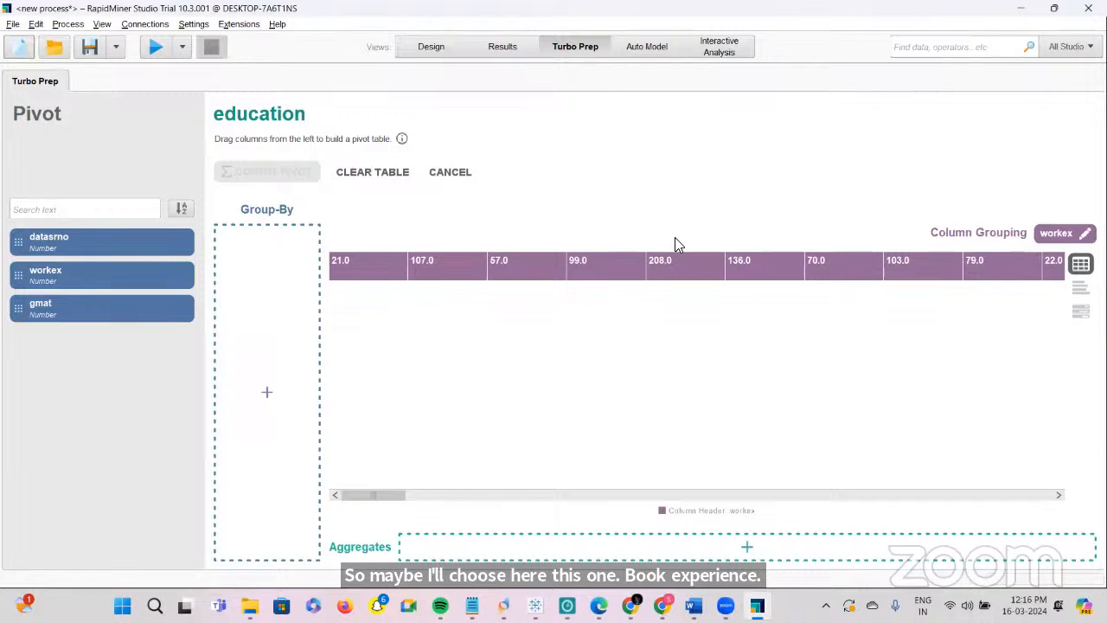
{"action": "left_click", "coordinate": [374, 173]}
Try a pivot with gmat as the column grouping and datasrno as the group-by column, and clear the table
{"action": "left_click_drag", "start_coordinate": [64, 311], "coordinate": [499, 230]}
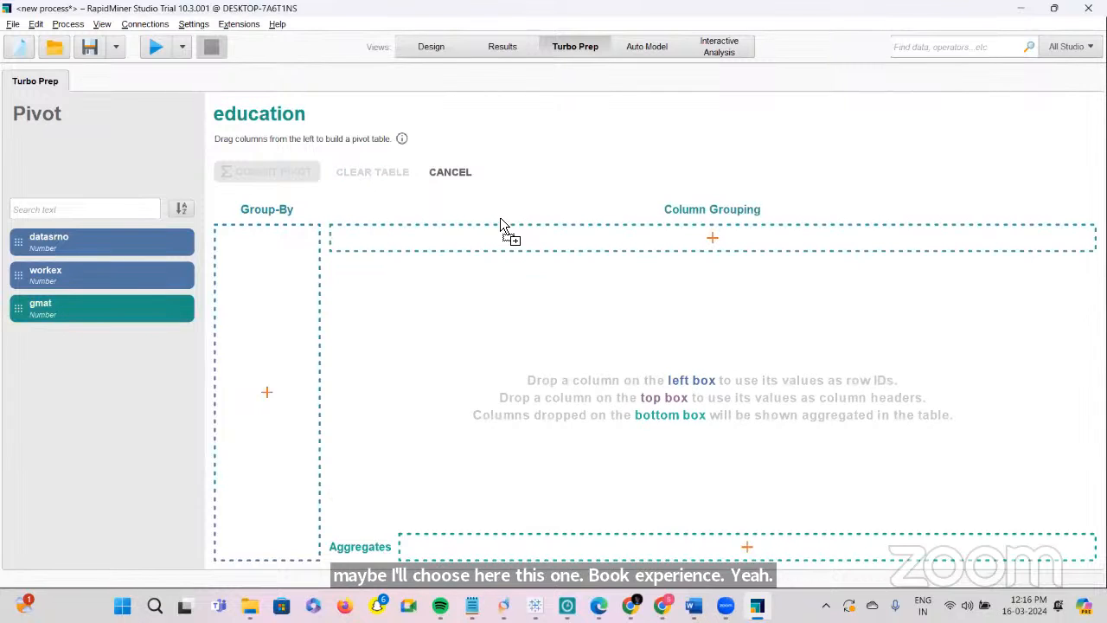
{"action": "left_click_drag", "start_coordinate": [57, 247], "coordinate": [247, 324]}
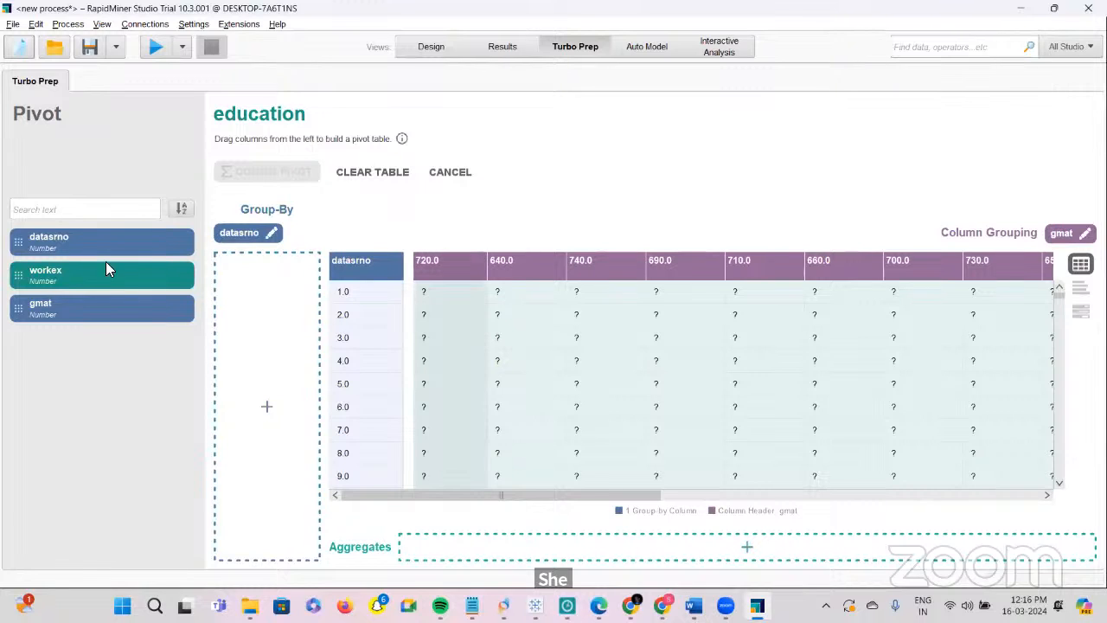
{"action": "left_click_drag", "start_coordinate": [78, 277], "coordinate": [494, 266]}
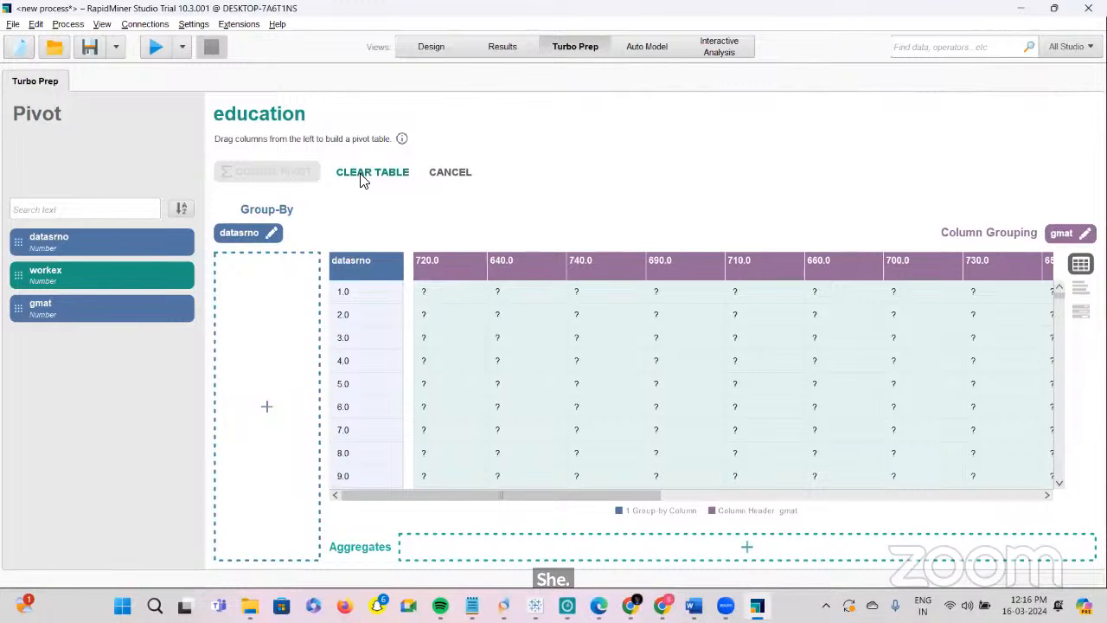
{"action": "left_click", "coordinate": [360, 173]}
Pivot the education data by datasrno with workex as column grouping and average gmat as aggregate, and discard the pivot
{"action": "left_click_drag", "start_coordinate": [121, 271], "coordinate": [450, 240]}
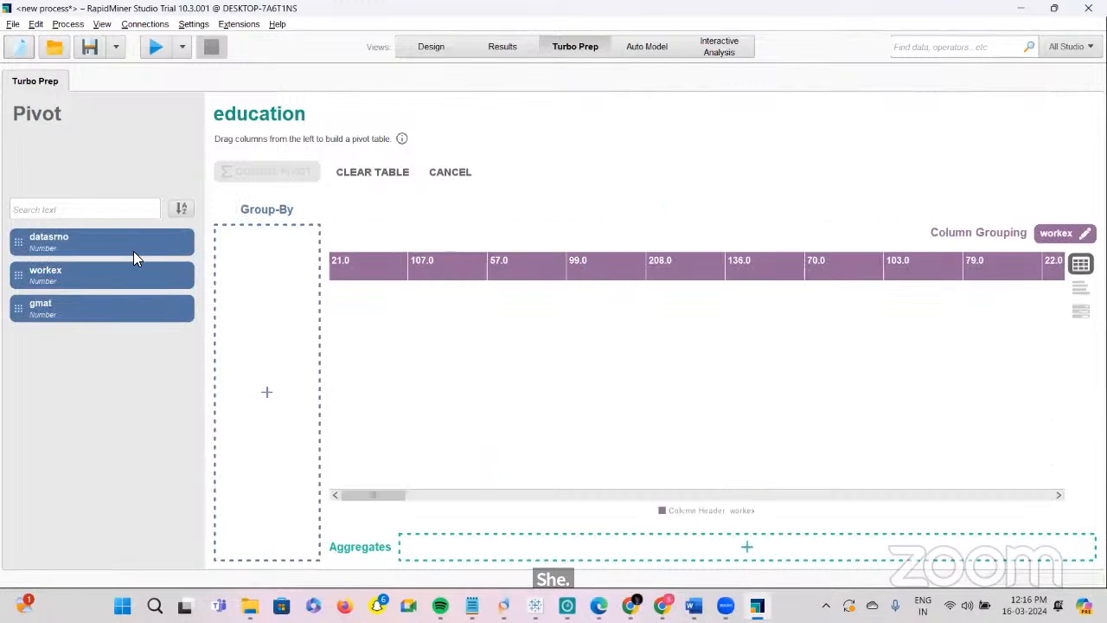
{"action": "left_click_drag", "start_coordinate": [278, 324], "coordinate": [275, 328]}
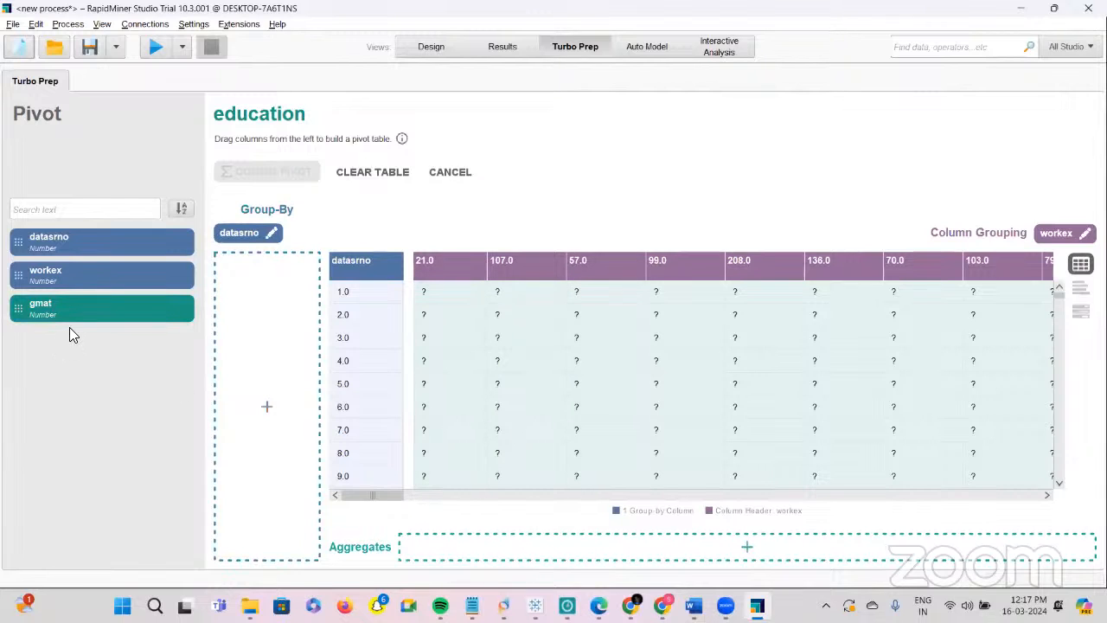
{"action": "left_click_drag", "start_coordinate": [67, 316], "coordinate": [516, 553]}
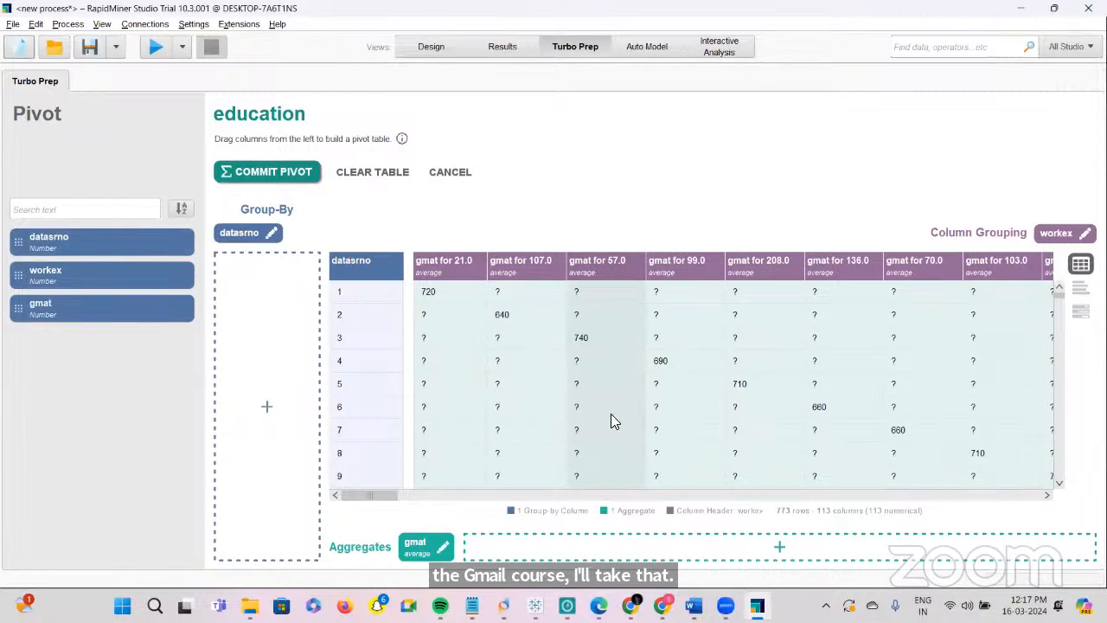
{"action": "scroll", "coordinate": [583, 351], "scroll_direction": "right", "scroll_amount": 5}
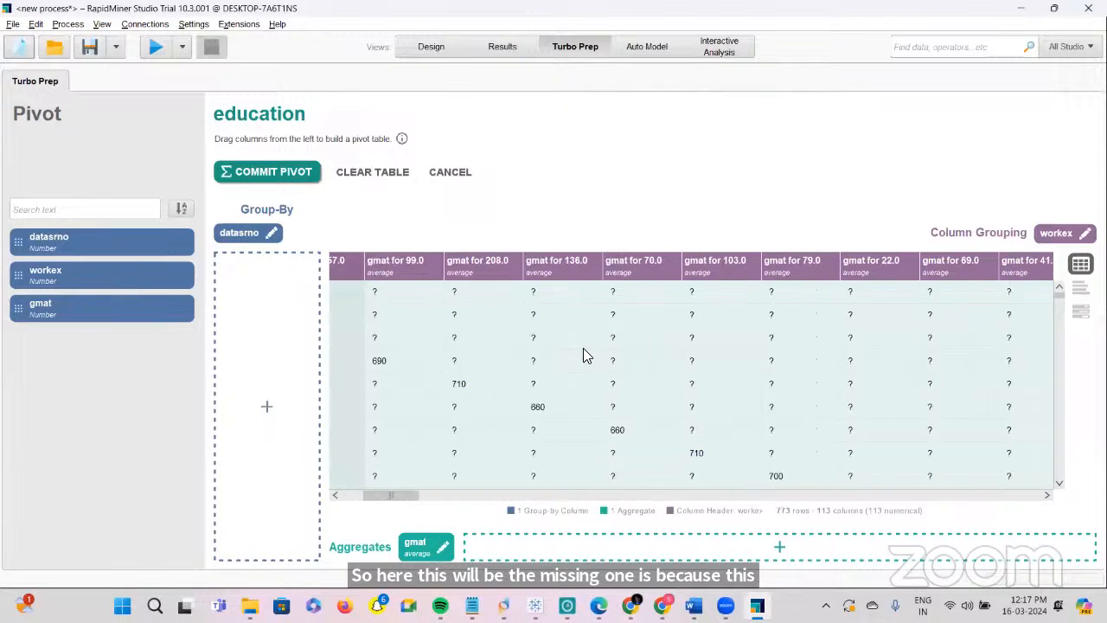
{"action": "scroll", "coordinate": [583, 350], "scroll_direction": "right", "scroll_amount": 3}
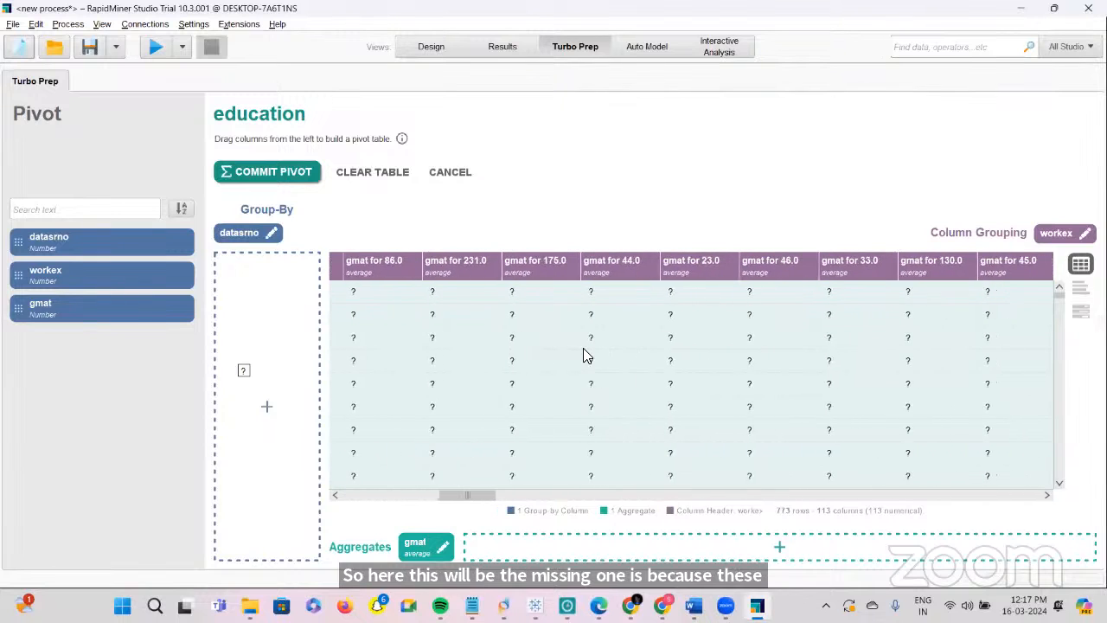
{"action": "scroll", "coordinate": [583, 350], "scroll_direction": "left", "scroll_amount": 8}
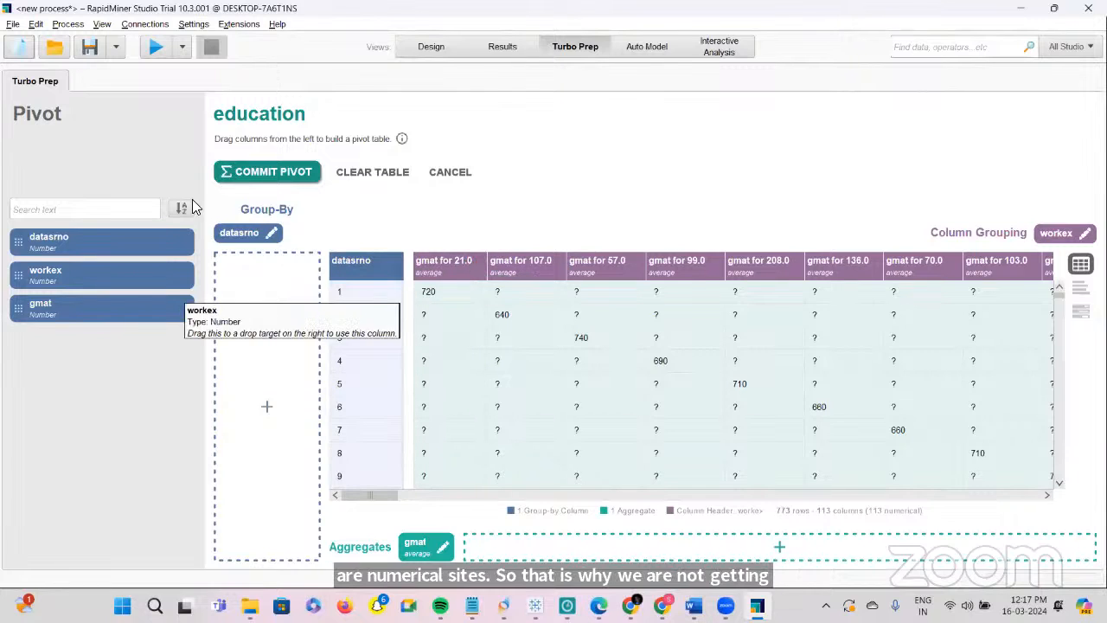
{"action": "left_click", "coordinate": [405, 172]}
{"action": "left_click", "coordinate": [544, 323]}
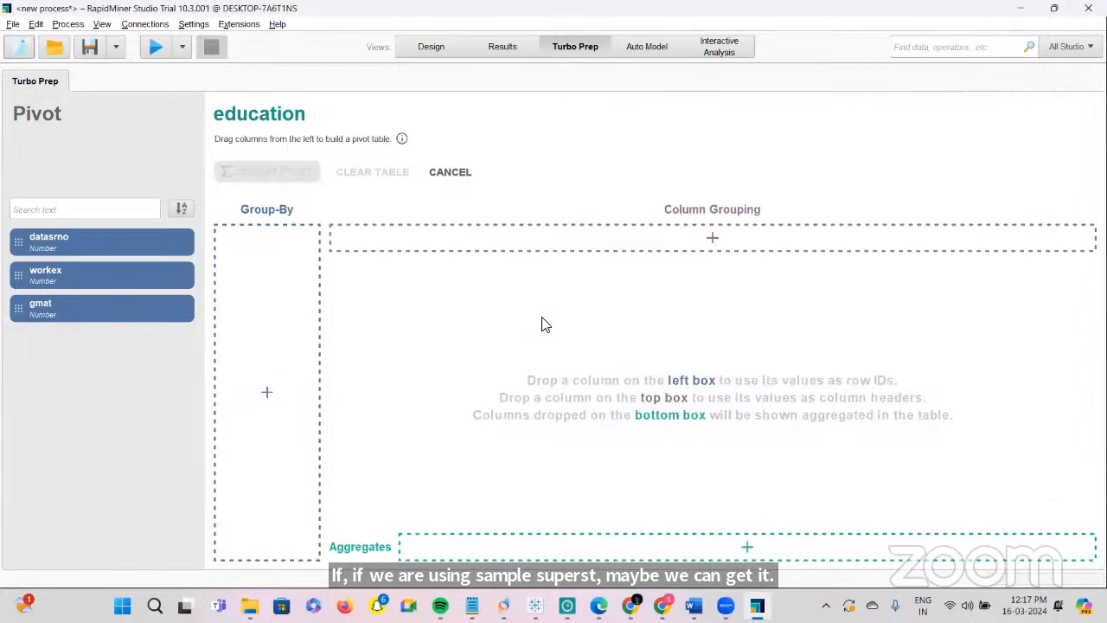
{"action": "left_click", "coordinate": [441, 180]}
Start a pivot of the ethnic diversity (1) data set and group its rows by Employee_Name
{"action": "left_click", "coordinate": [83, 348]}
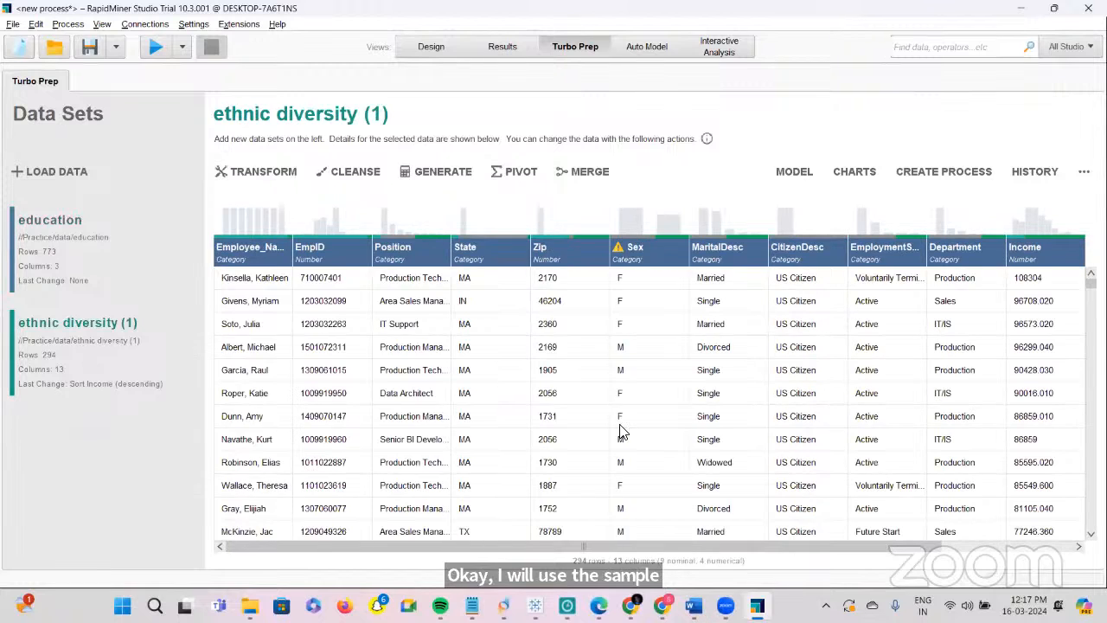
{"action": "left_click", "coordinate": [509, 174]}
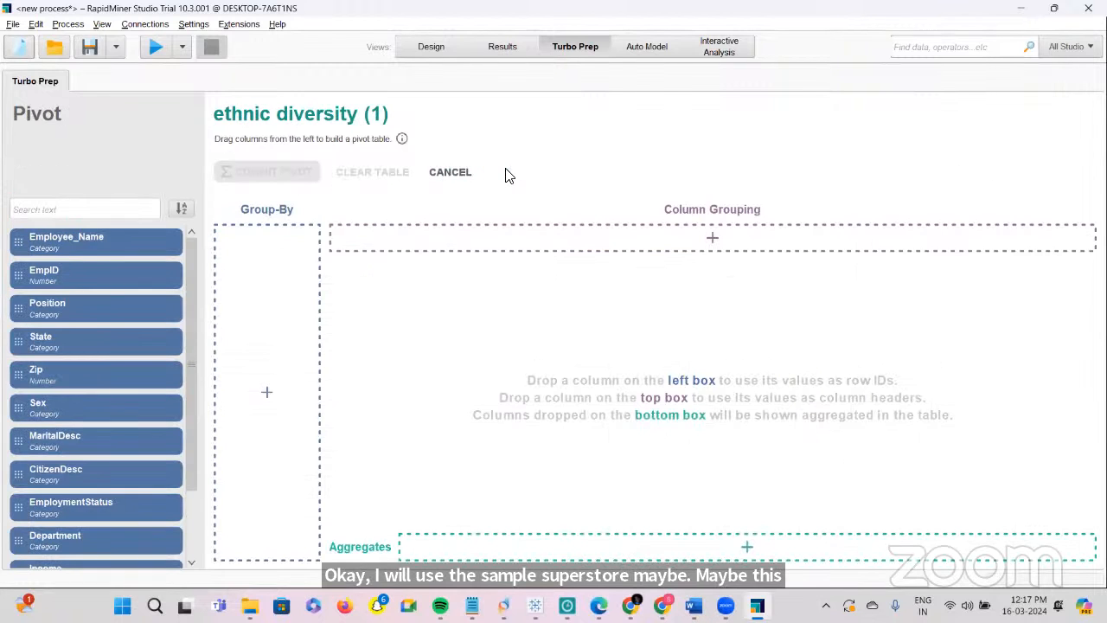
{"action": "left_click_drag", "start_coordinate": [59, 239], "coordinate": [247, 287]}
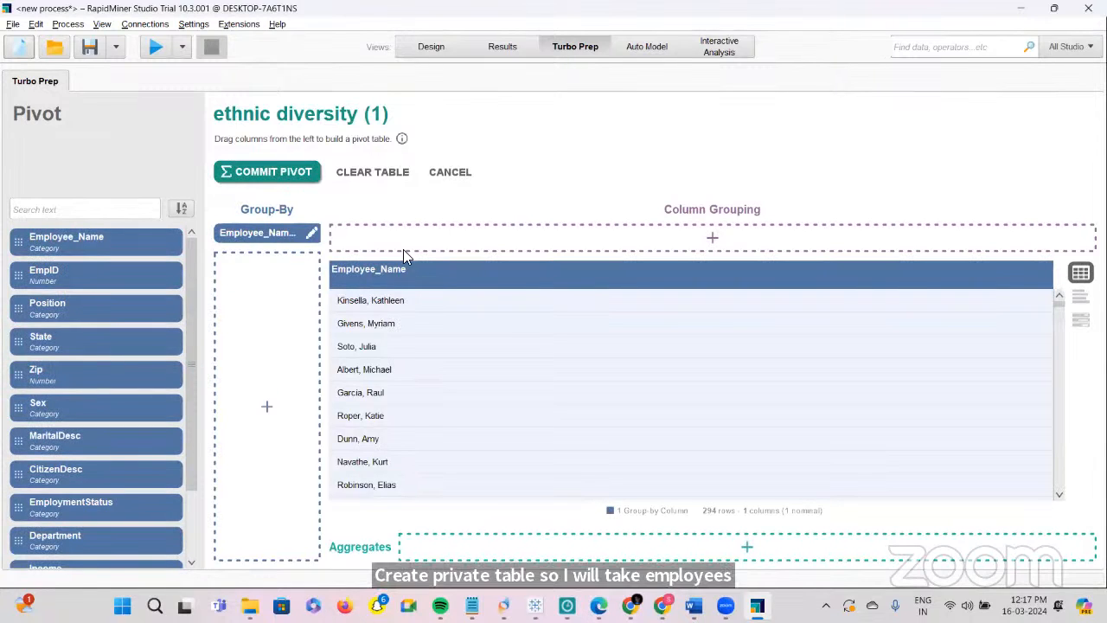
{"action": "scroll", "coordinate": [391, 438], "scroll_direction": "down", "scroll_amount": 8}
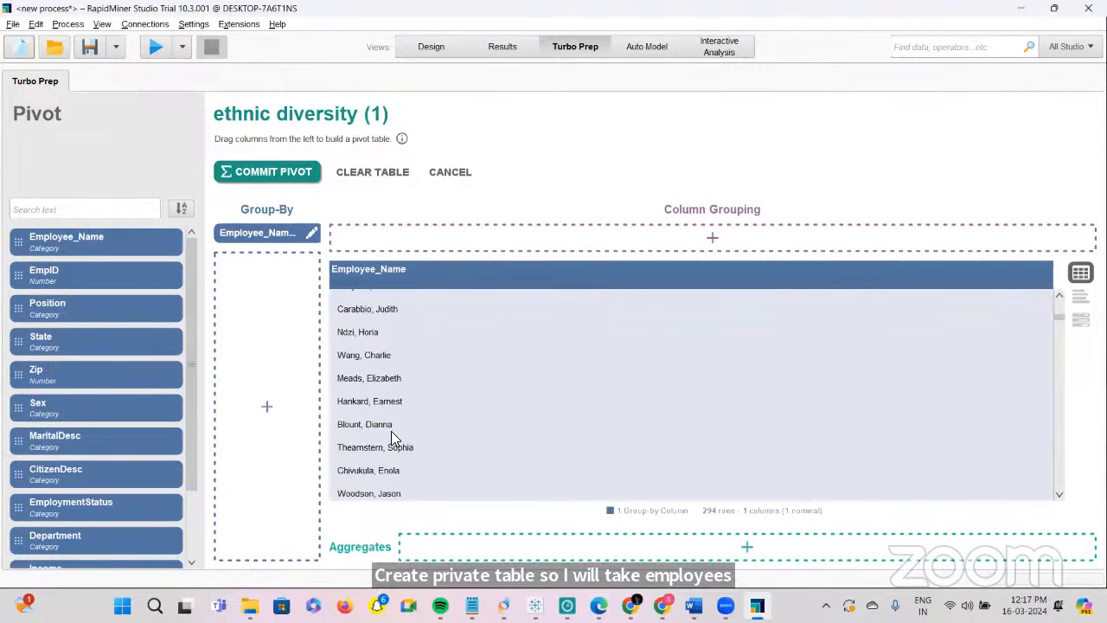
{"action": "scroll", "coordinate": [391, 438], "scroll_direction": "up", "scroll_amount": 8}
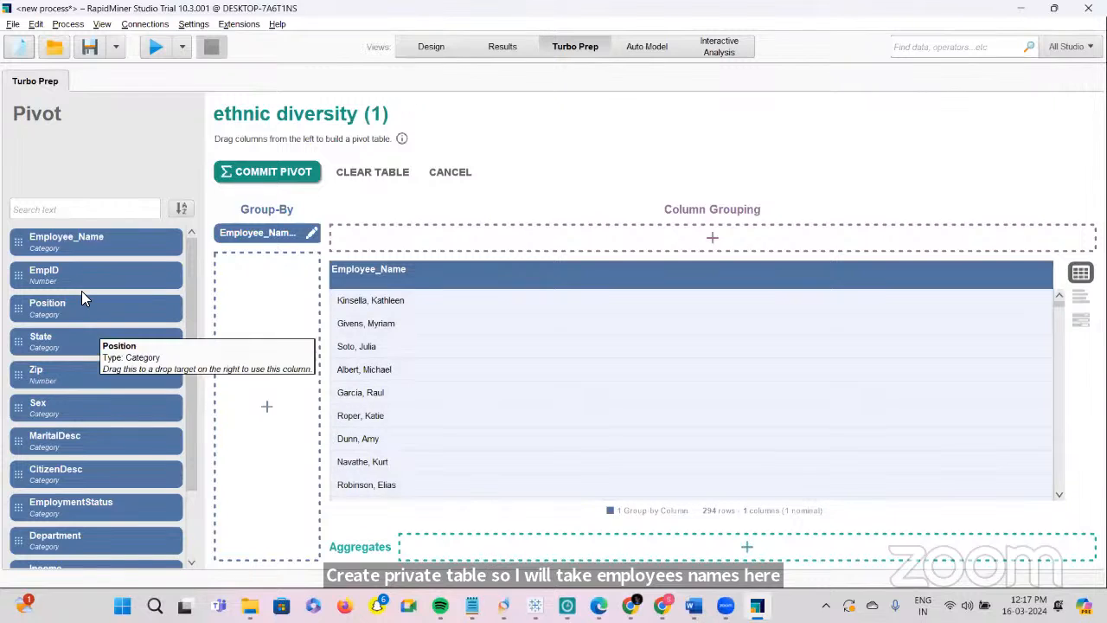
Set Sex as the pivot's column grouping and add average Income as the aggregate
{"action": "scroll", "coordinate": [55, 449], "scroll_direction": "down", "scroll_amount": 2}
{"action": "left_click_drag", "start_coordinate": [43, 341], "coordinate": [579, 233]}
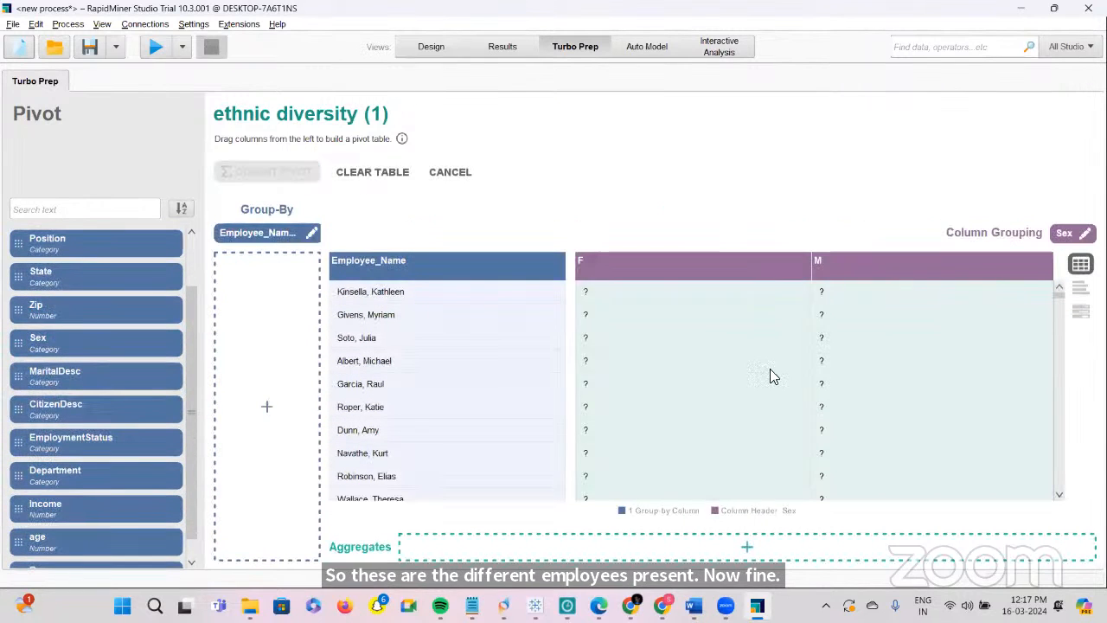
{"action": "scroll", "coordinate": [67, 435], "scroll_direction": "down", "scroll_amount": 1}
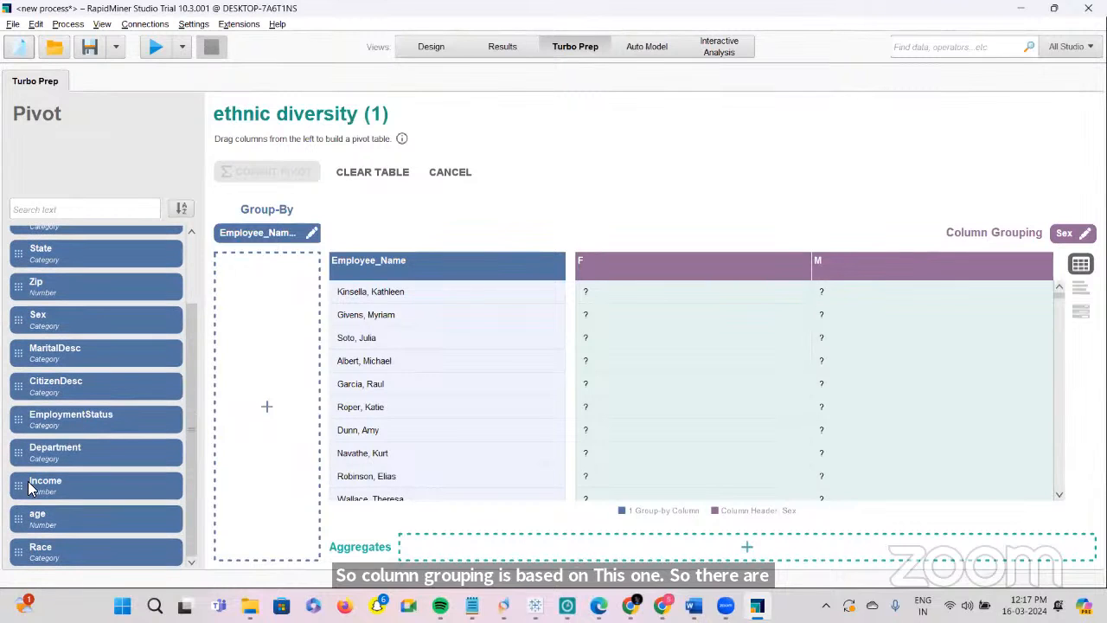
{"action": "left_click_drag", "start_coordinate": [44, 481], "coordinate": [599, 543]}
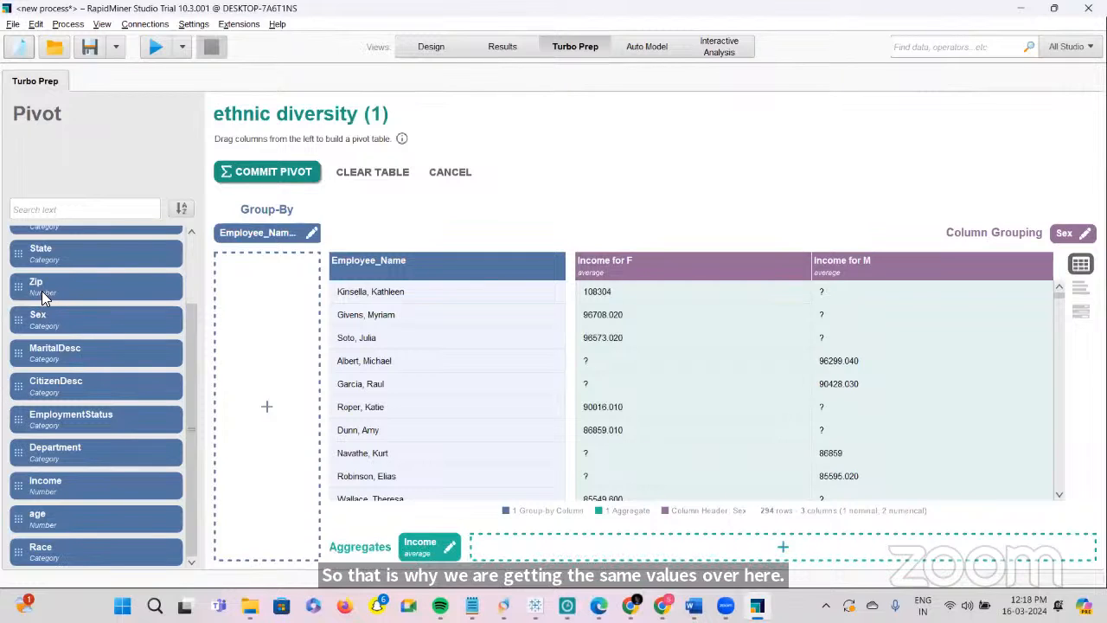
Try filtering the pivot's Sex column grouping to values equal to M
{"action": "left_click", "coordinate": [44, 252]}
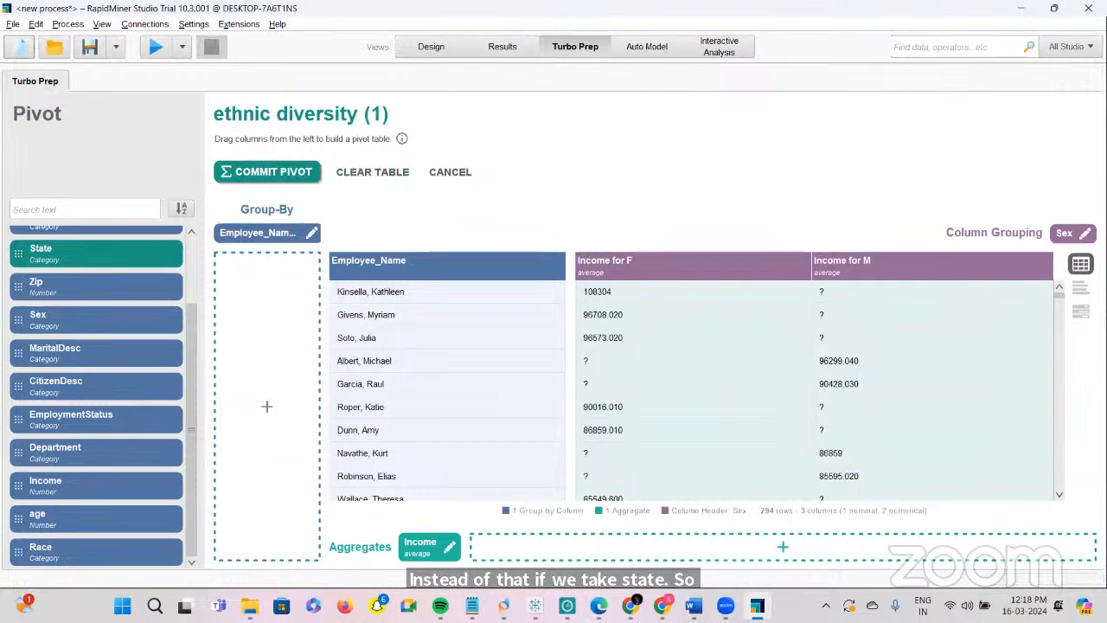
{"action": "left_click", "coordinate": [1070, 232]}
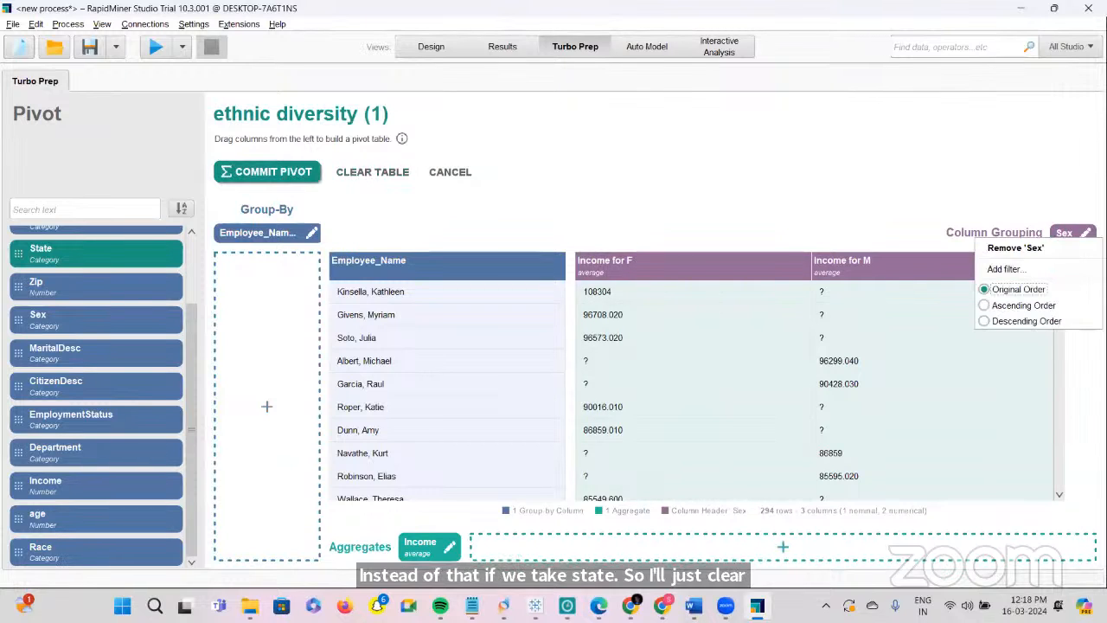
{"action": "left_click", "coordinate": [1005, 269]}
{"action": "left_click", "coordinate": [577, 317]}
{"action": "type", "text": "M"}
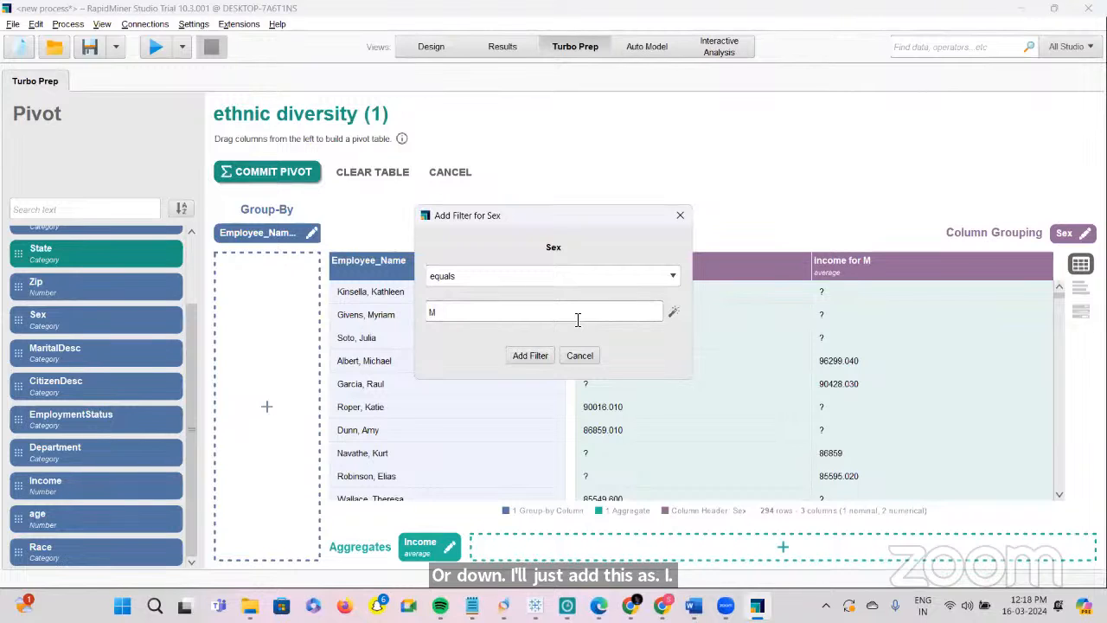
{"action": "left_click", "coordinate": [536, 356]}
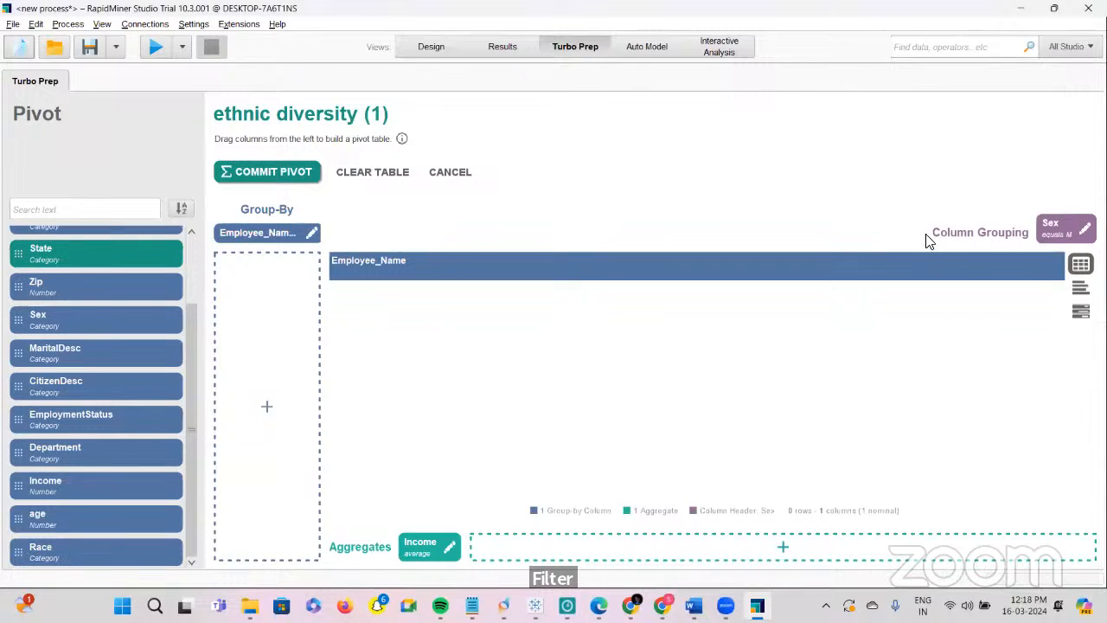
Clear the pivot table and rebuild it with State as the column grouping and Employee_Name as the group-by column
{"action": "left_click", "coordinate": [374, 174]}
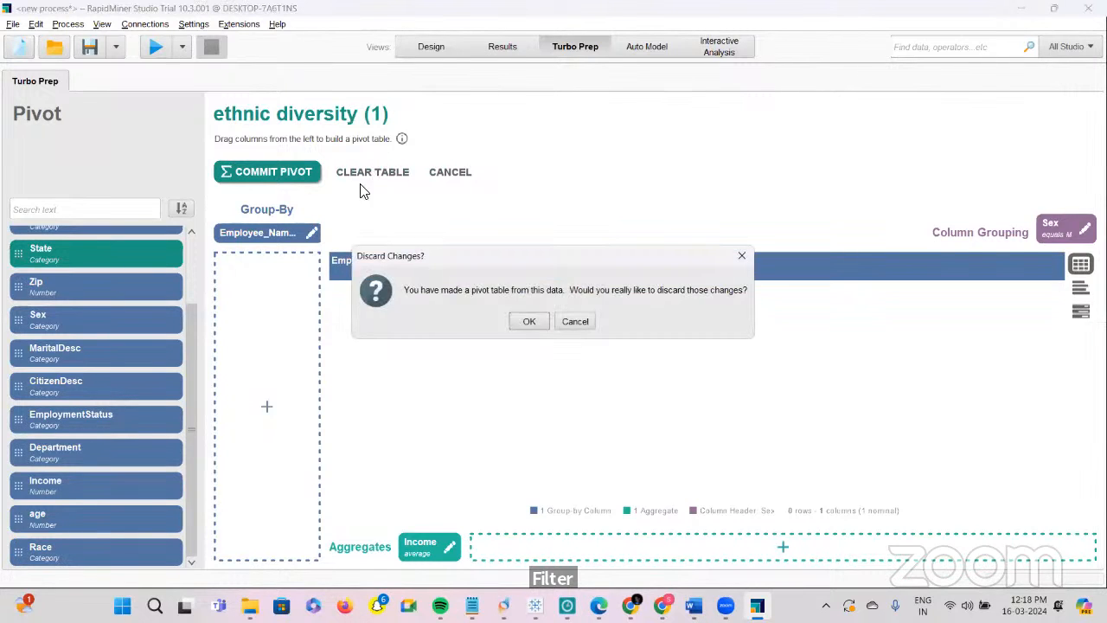
{"action": "left_click", "coordinate": [535, 324]}
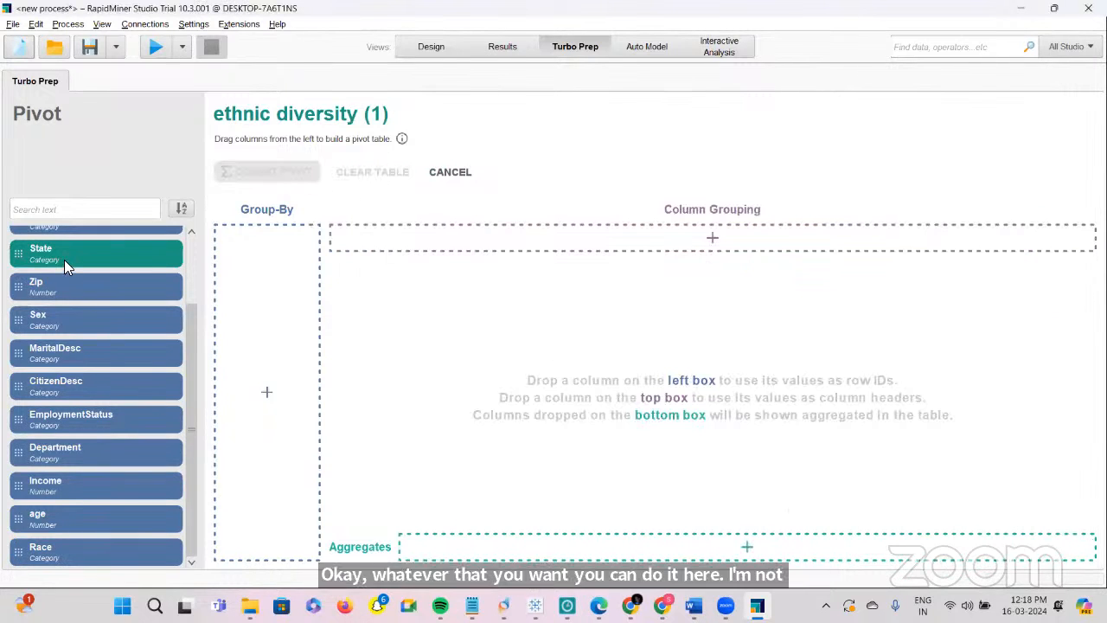
{"action": "left_click_drag", "start_coordinate": [63, 260], "coordinate": [522, 235]}
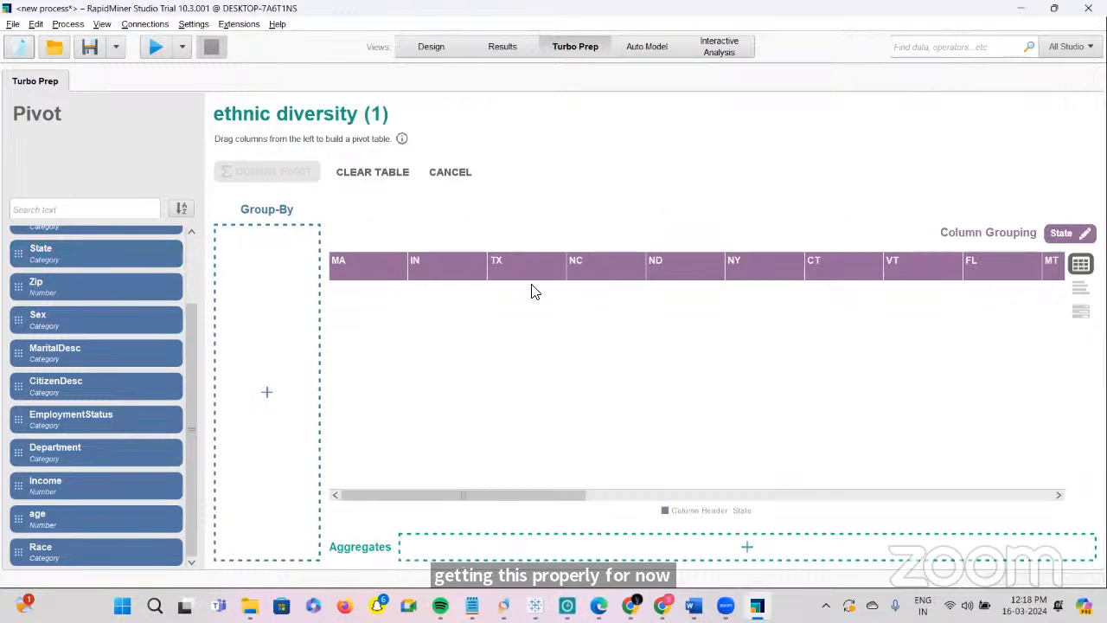
{"action": "scroll", "coordinate": [57, 277], "scroll_direction": "up", "scroll_amount": 3}
{"action": "left_click_drag", "start_coordinate": [59, 247], "coordinate": [246, 303]}
Add average Income as the pivot's aggregate and commit the pivot
{"action": "scroll", "coordinate": [78, 390], "scroll_direction": "down", "scroll_amount": 3}
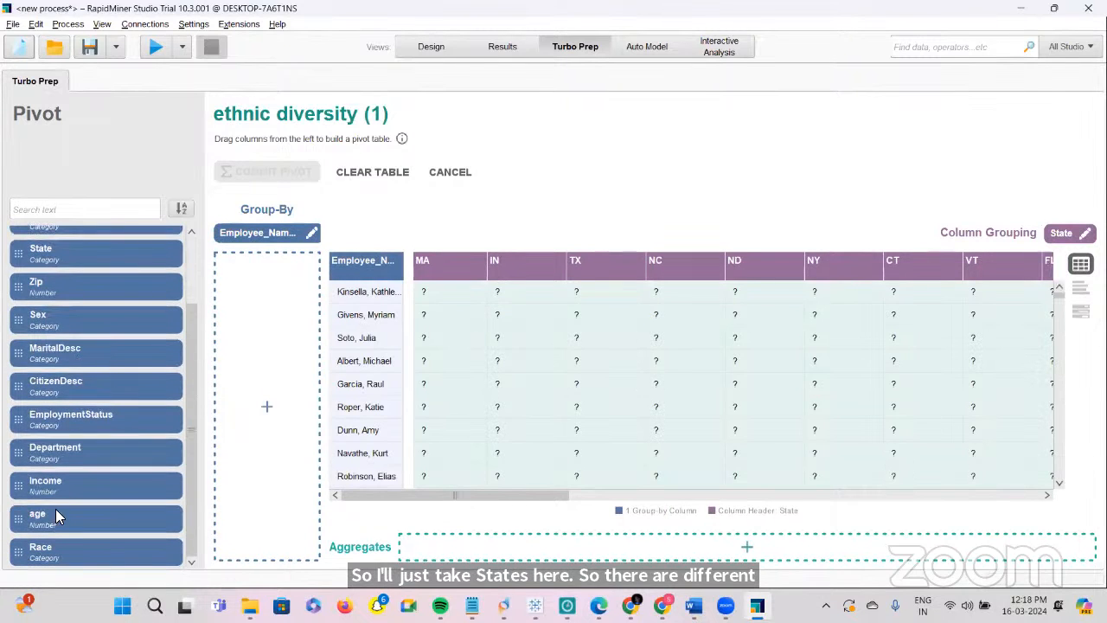
{"action": "left_click_drag", "start_coordinate": [52, 486], "coordinate": [621, 545]}
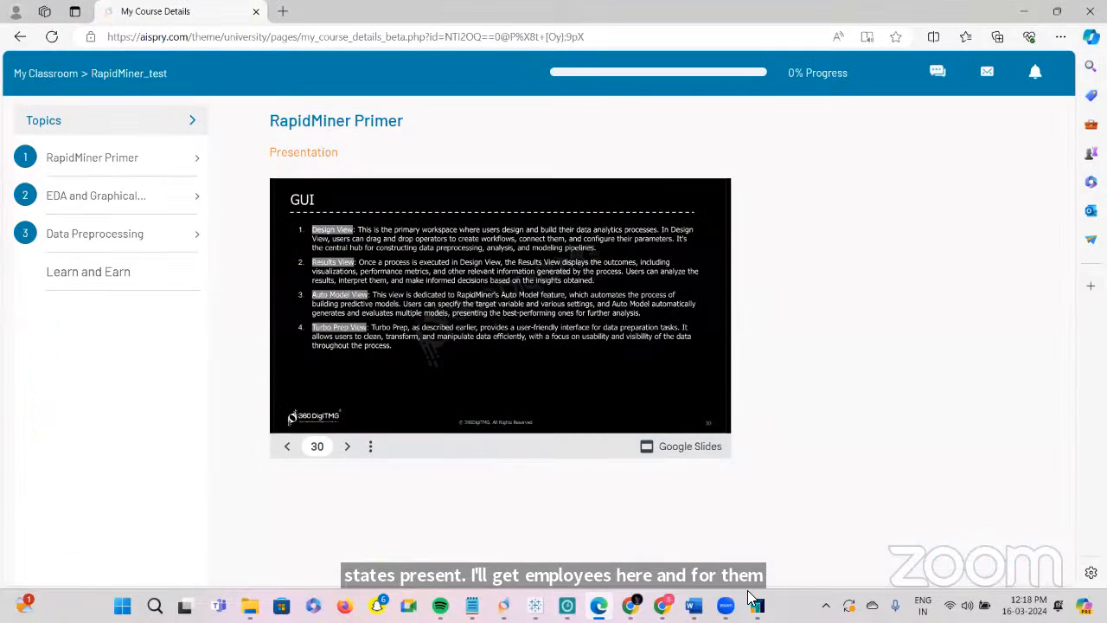
{"action": "mouse_move", "coordinate": [753, 598]}
{"action": "left_click_drag", "start_coordinate": [754, 540], "coordinate": [623, 539]}
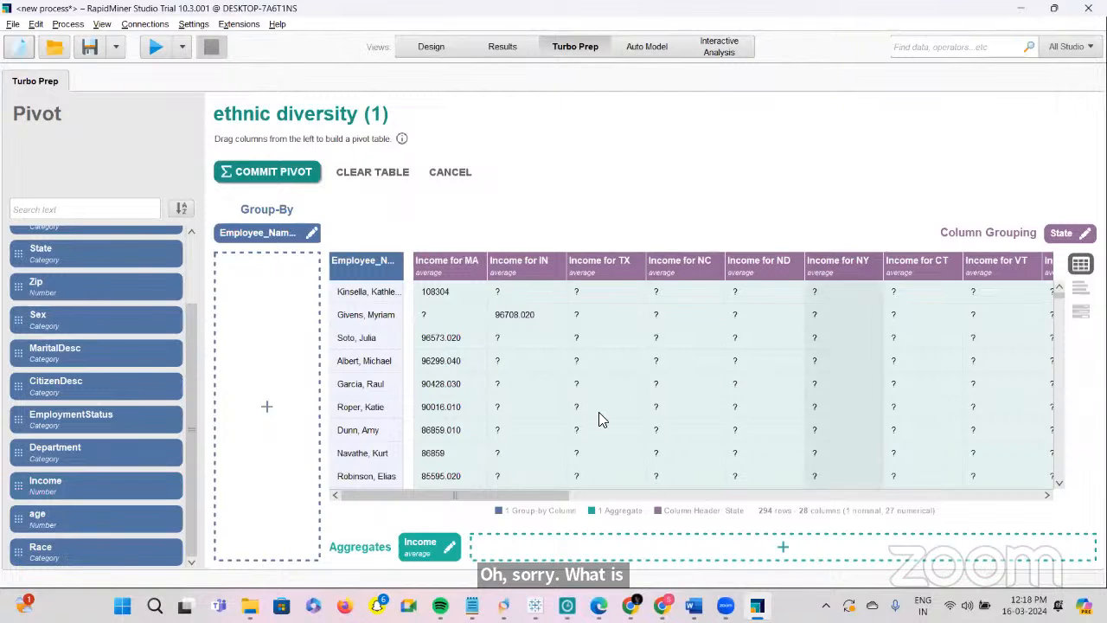
{"action": "left_click", "coordinate": [277, 171]}
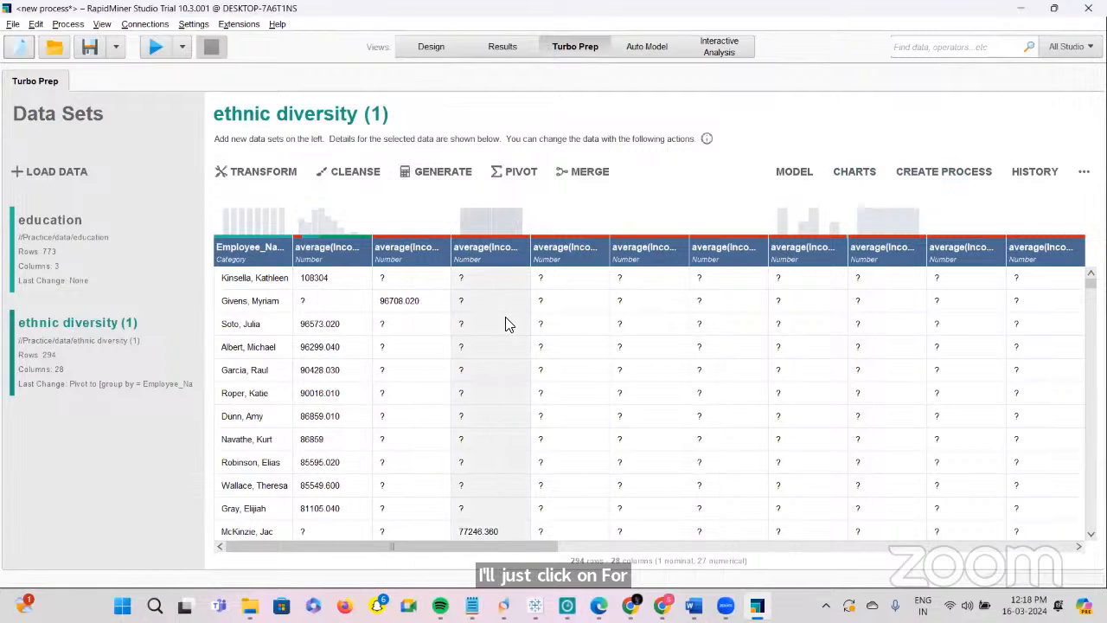
Chart the pivoted data as a column chart with average(Income)_MA as the only value column, and close the chart
{"action": "scroll", "coordinate": [508, 324], "scroll_direction": "right", "scroll_amount": 3}
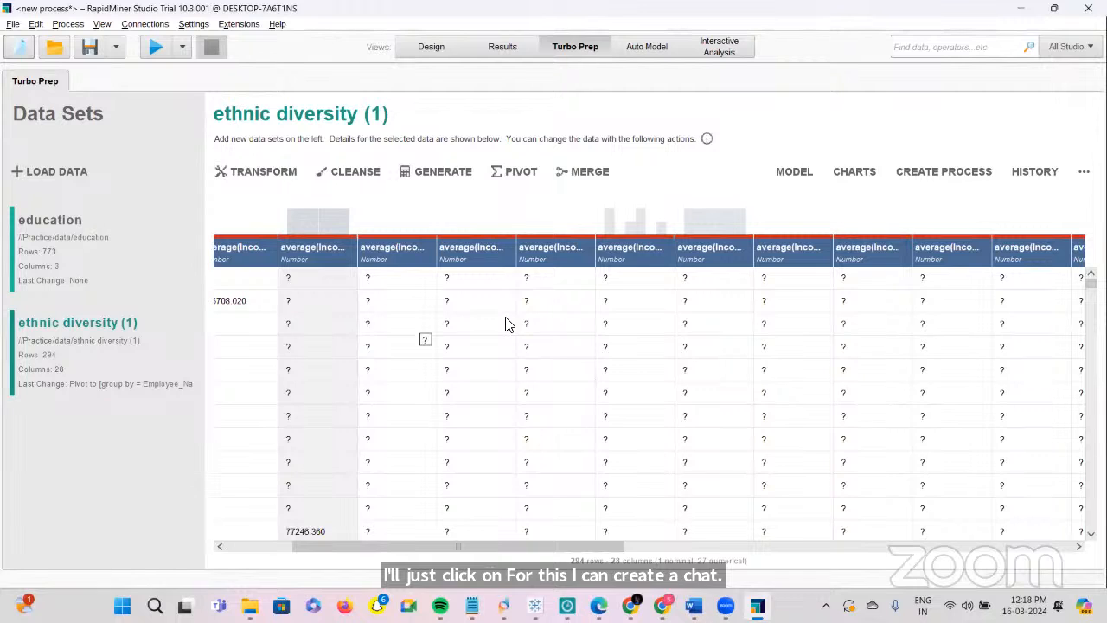
{"action": "scroll", "coordinate": [507, 323], "scroll_direction": "left", "scroll_amount": 6}
{"action": "left_click", "coordinate": [856, 172]}
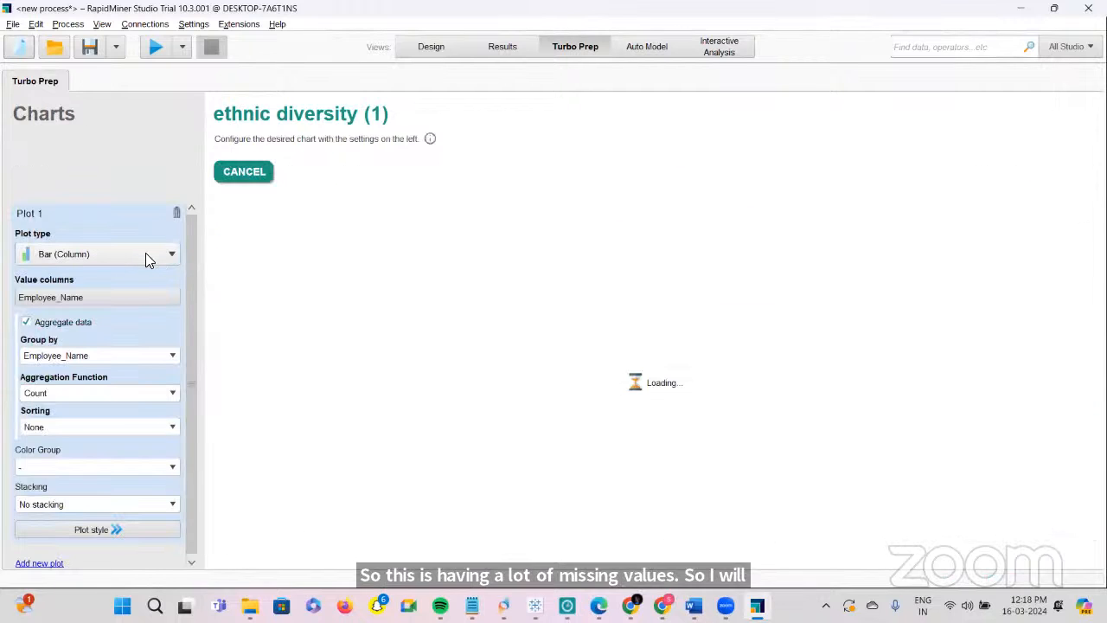
{"action": "left_click", "coordinate": [134, 301]}
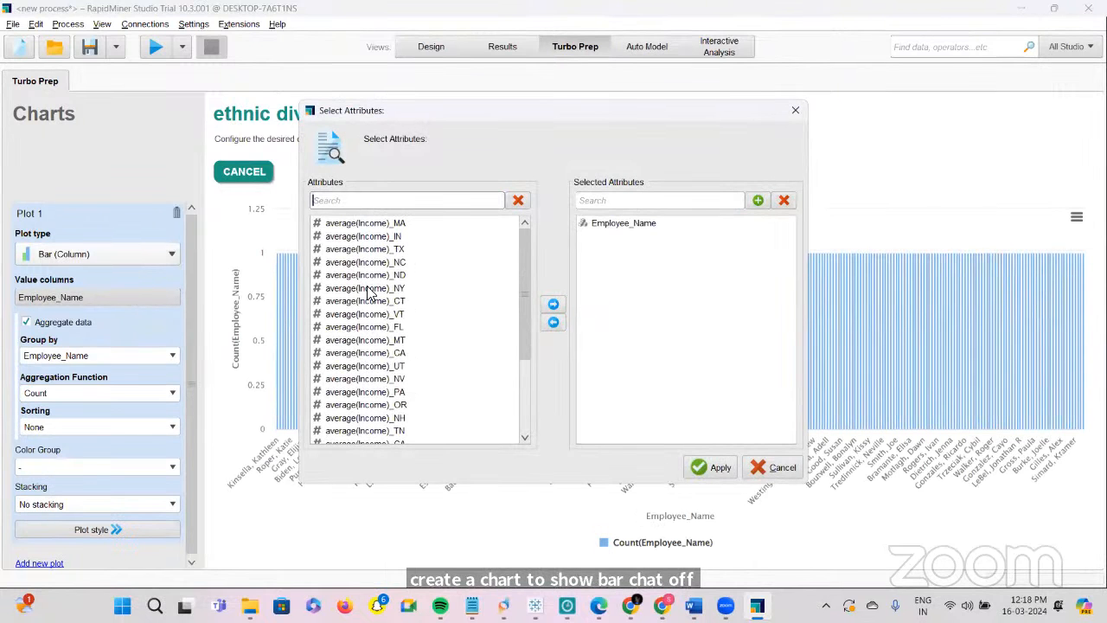
{"action": "scroll", "coordinate": [367, 294], "scroll_direction": "down", "scroll_amount": 3}
{"action": "scroll", "coordinate": [367, 293], "scroll_direction": "up", "scroll_amount": 3}
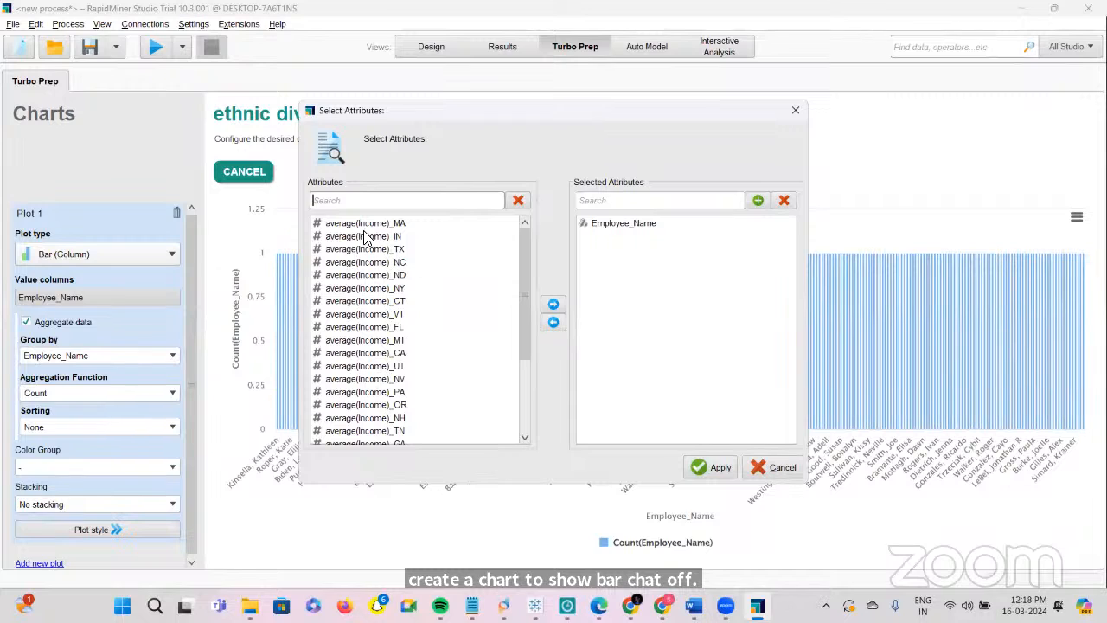
{"action": "left_click", "coordinate": [405, 222]}
{"action": "left_click", "coordinate": [483, 236]}
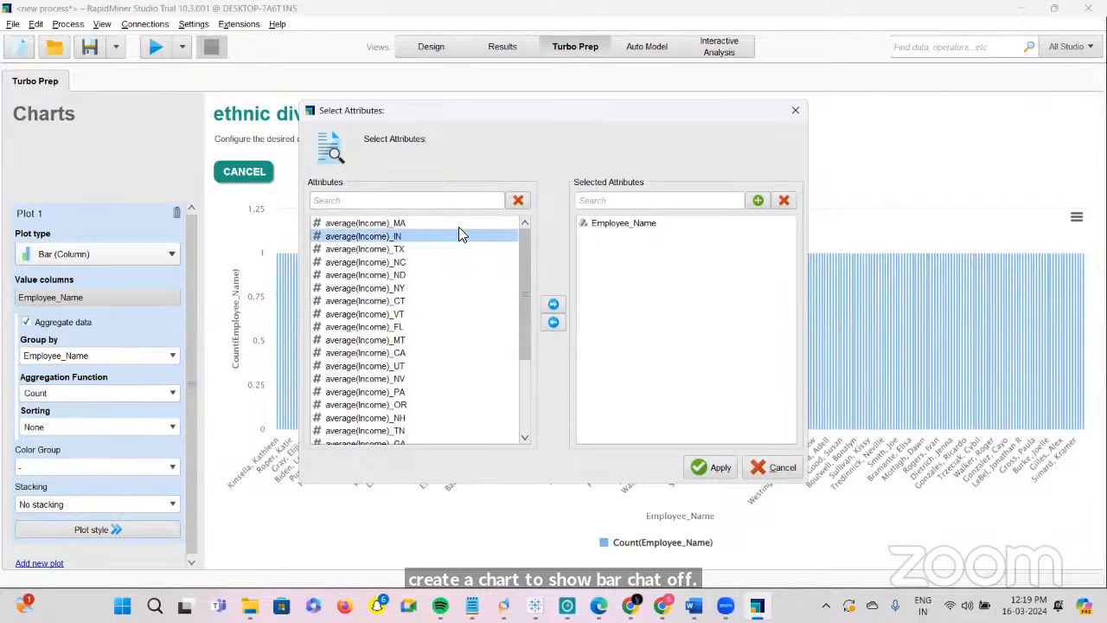
{"action": "double_click", "coordinate": [450, 222]}
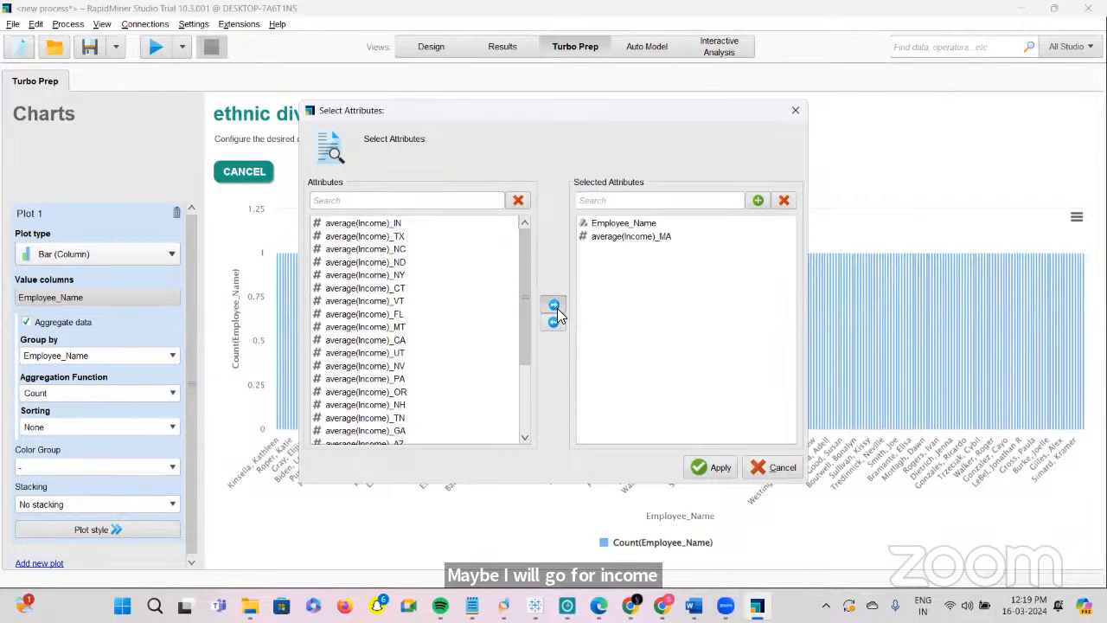
{"action": "left_click", "coordinate": [623, 225]}
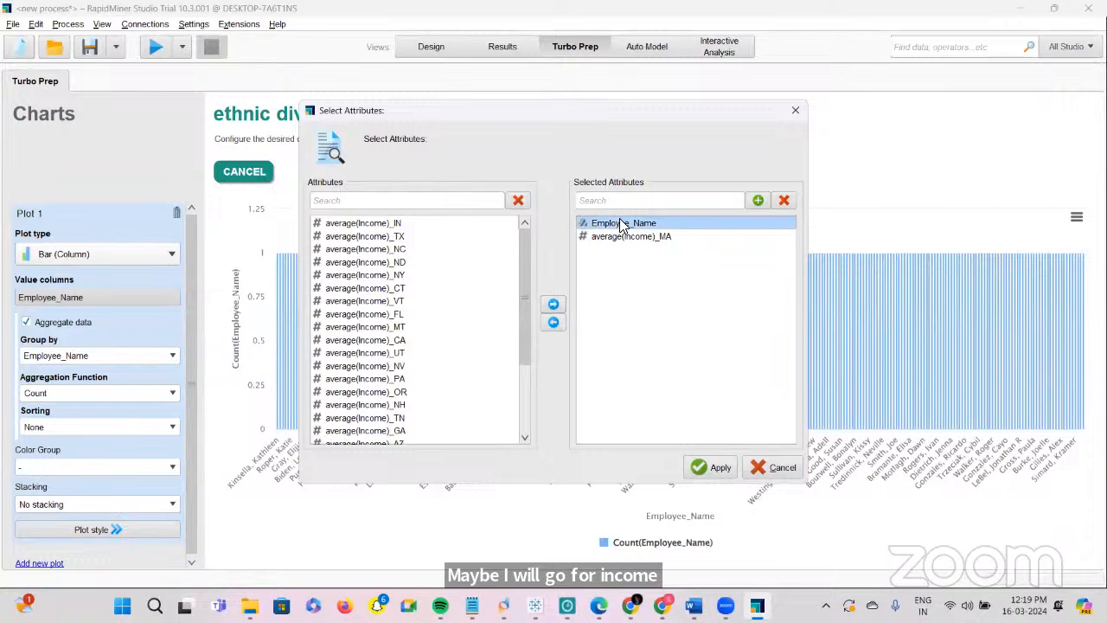
{"action": "left_click", "coordinate": [553, 323]}
{"action": "left_click", "coordinate": [699, 467]}
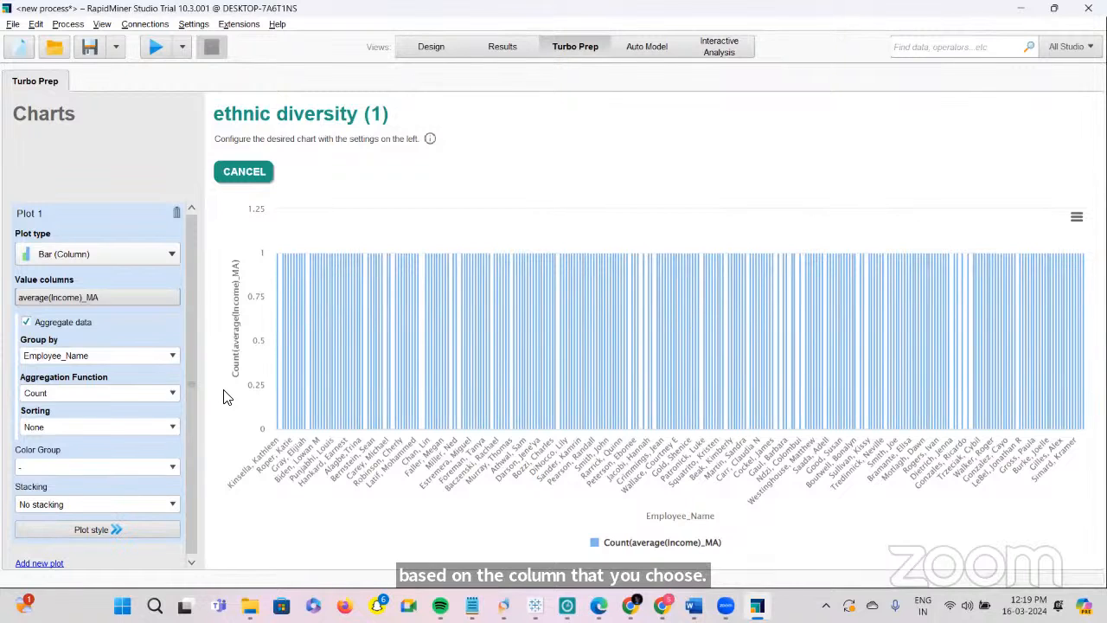
{"action": "left_click", "coordinate": [244, 172]}
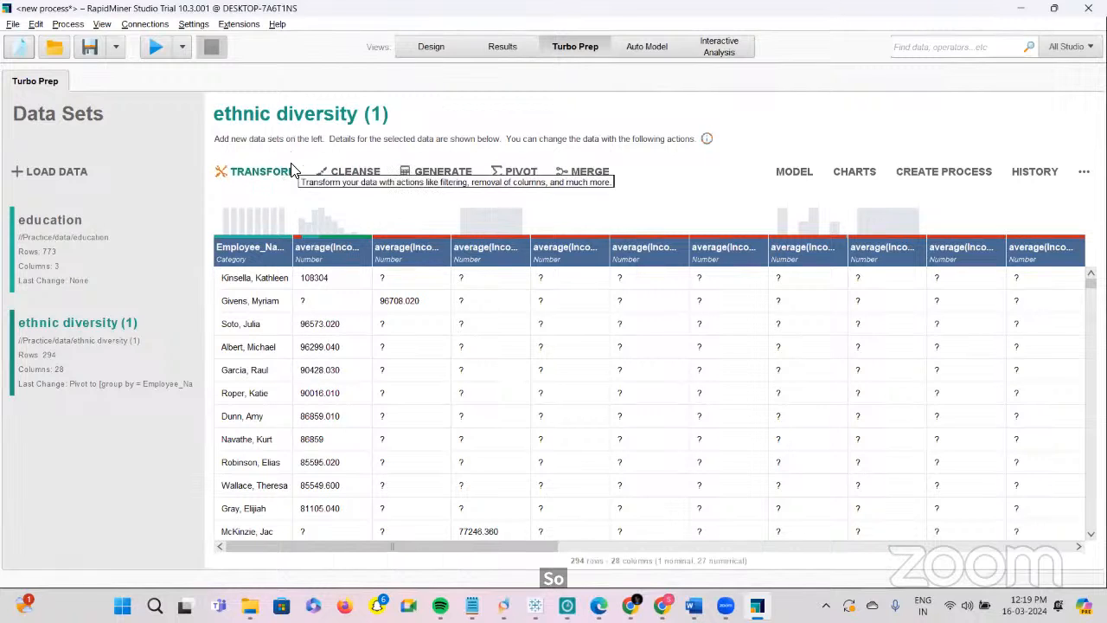
Switch to Auto Model and load the education data set for a new model
{"action": "left_click", "coordinate": [89, 225]}
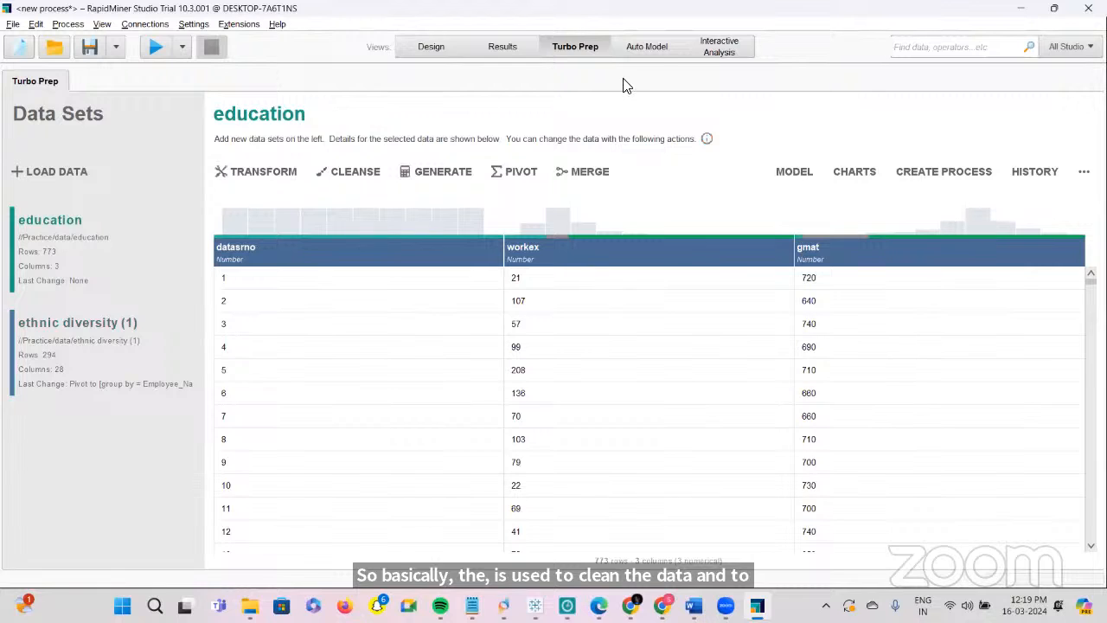
{"action": "left_click", "coordinate": [655, 50]}
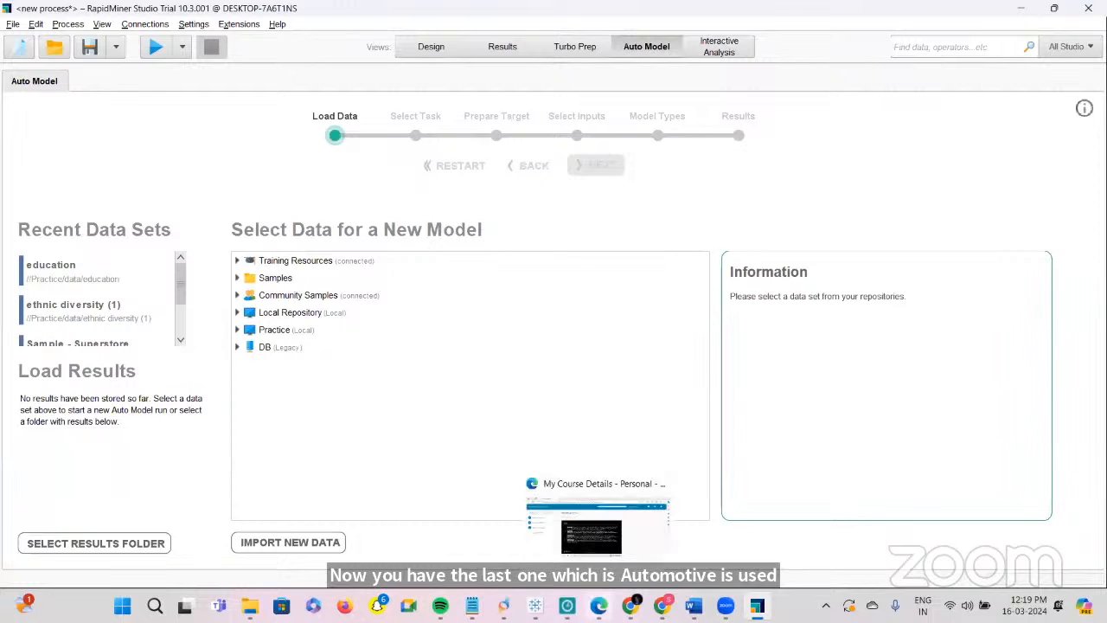
{"action": "left_click", "coordinate": [599, 605]}
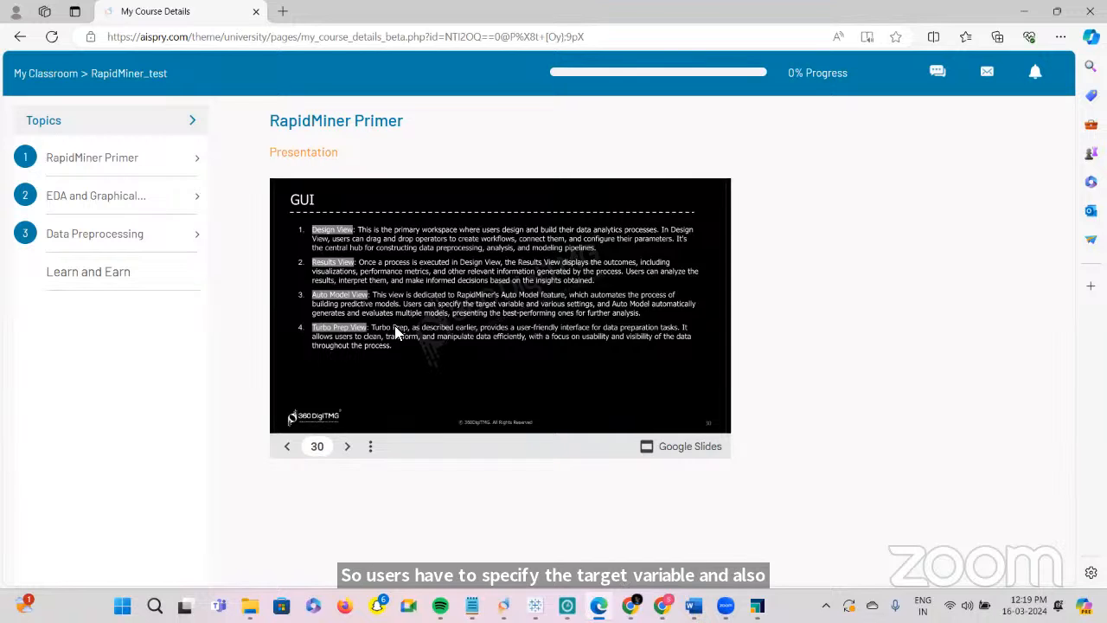
{"action": "left_click", "coordinate": [757, 605]}
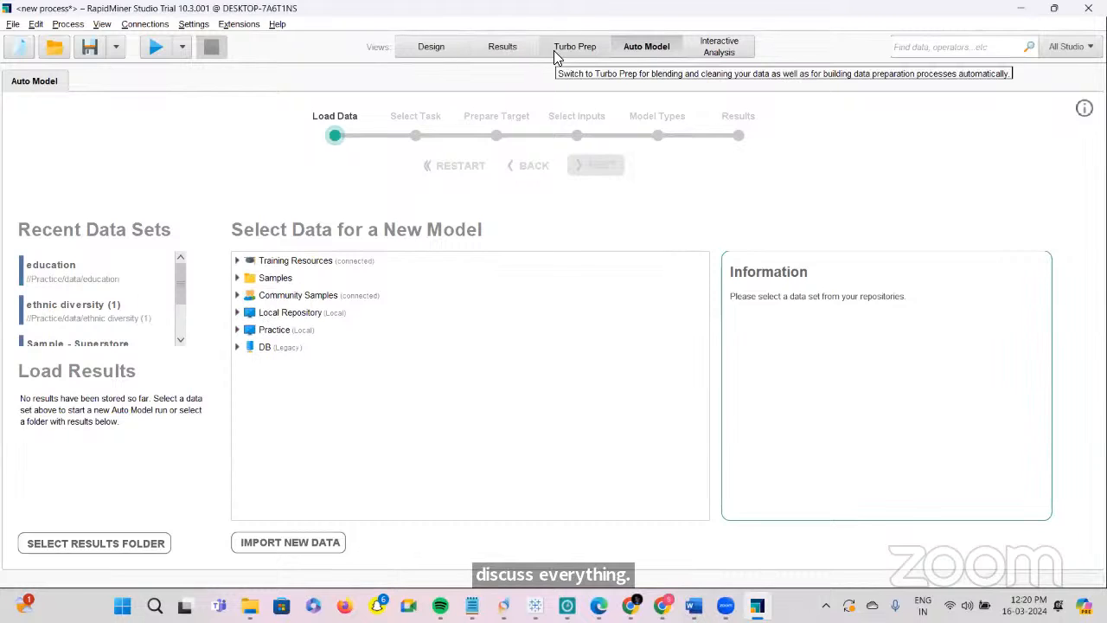
{"action": "left_click", "coordinate": [79, 286]}
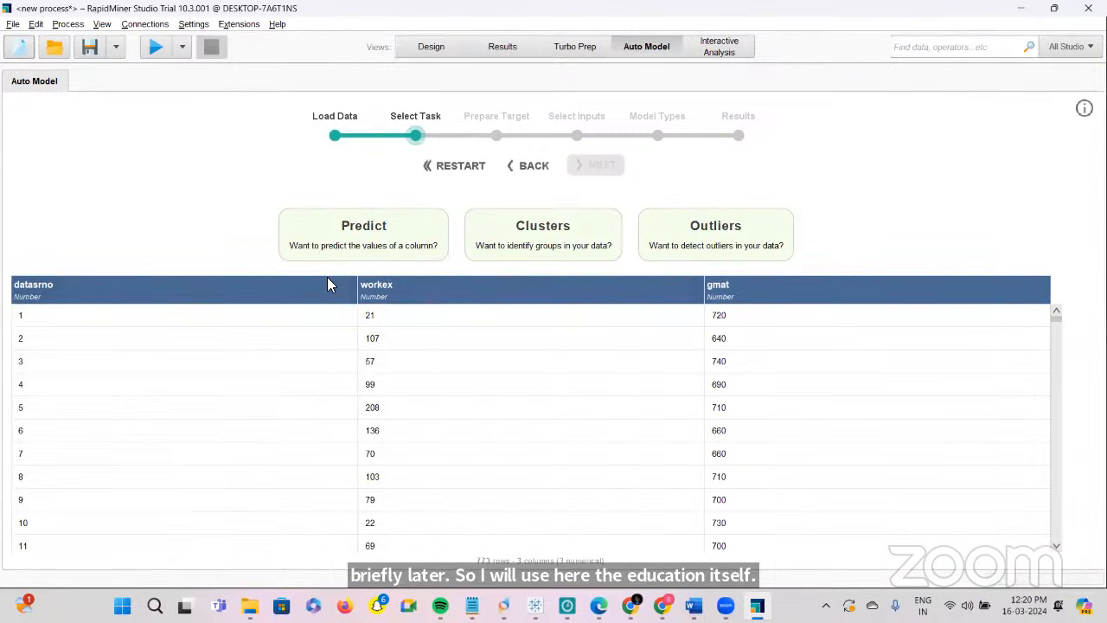
Choose the Predict task with gmat as the target column and continue to the target preparation
{"action": "left_click", "coordinate": [390, 227]}
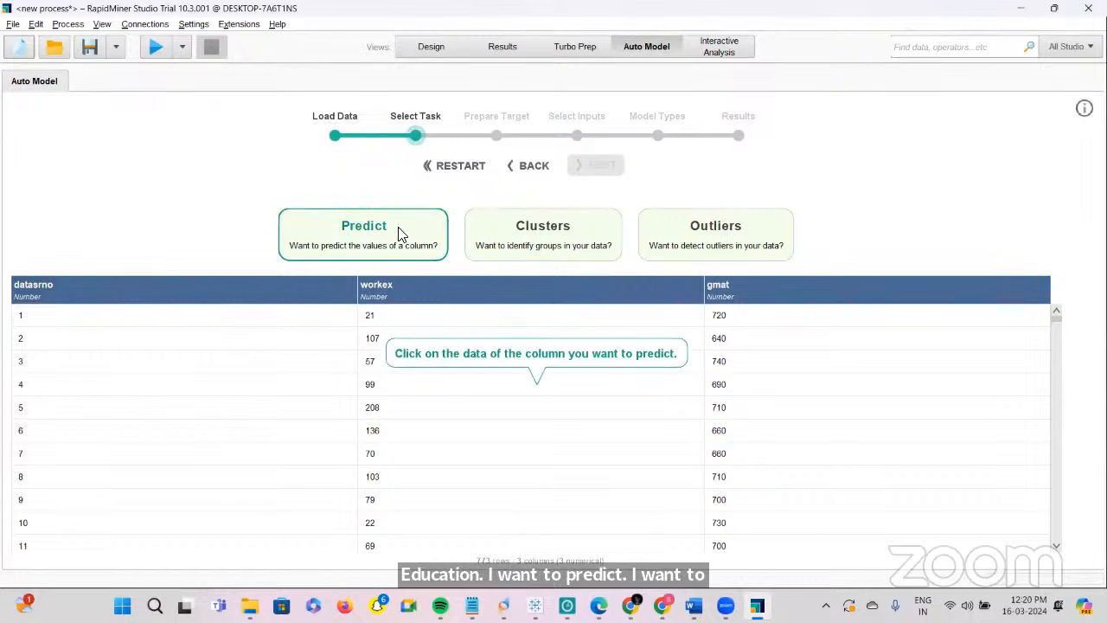
{"action": "left_click", "coordinate": [749, 294]}
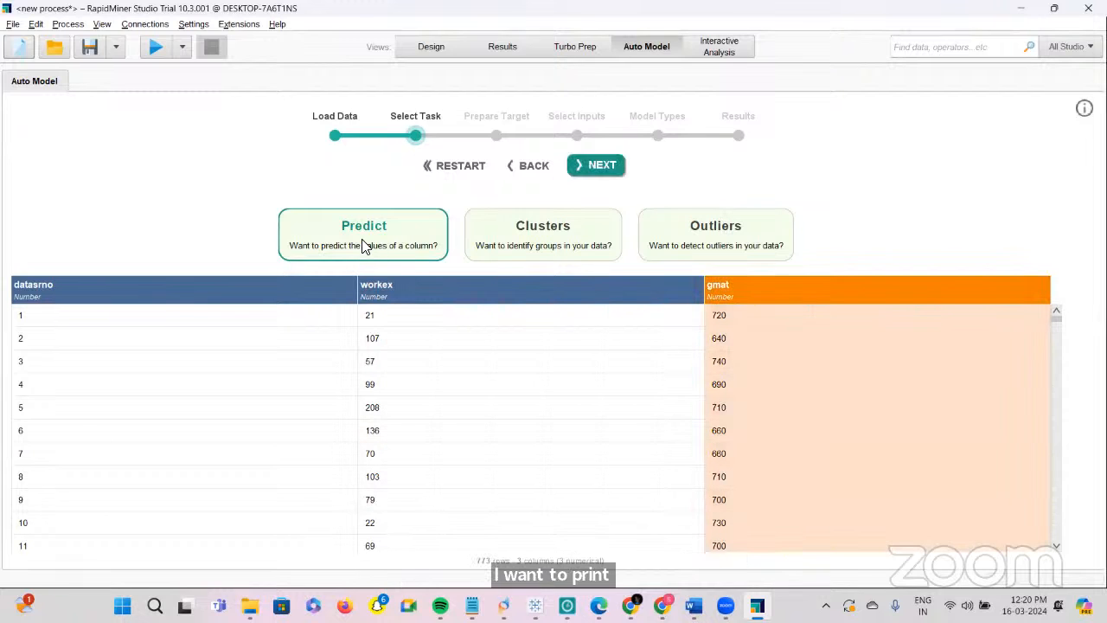
{"action": "left_click", "coordinate": [365, 246]}
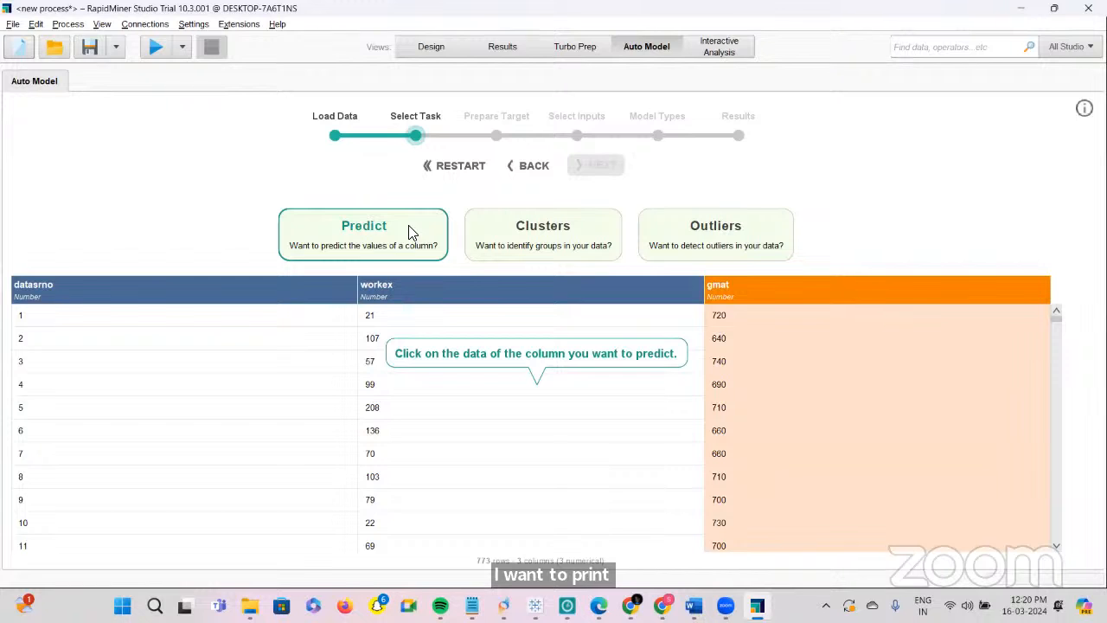
{"action": "left_click", "coordinate": [832, 289]}
{"action": "left_click", "coordinate": [602, 164]}
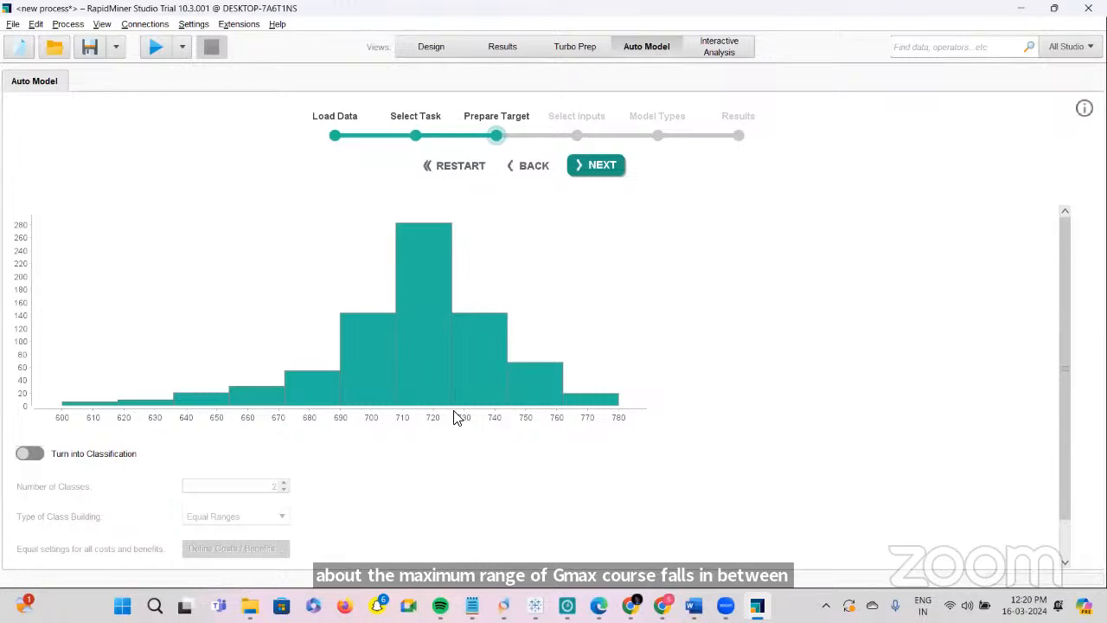
Leave the gmat target without classification and continue to the input selection
{"action": "left_click", "coordinate": [598, 173]}
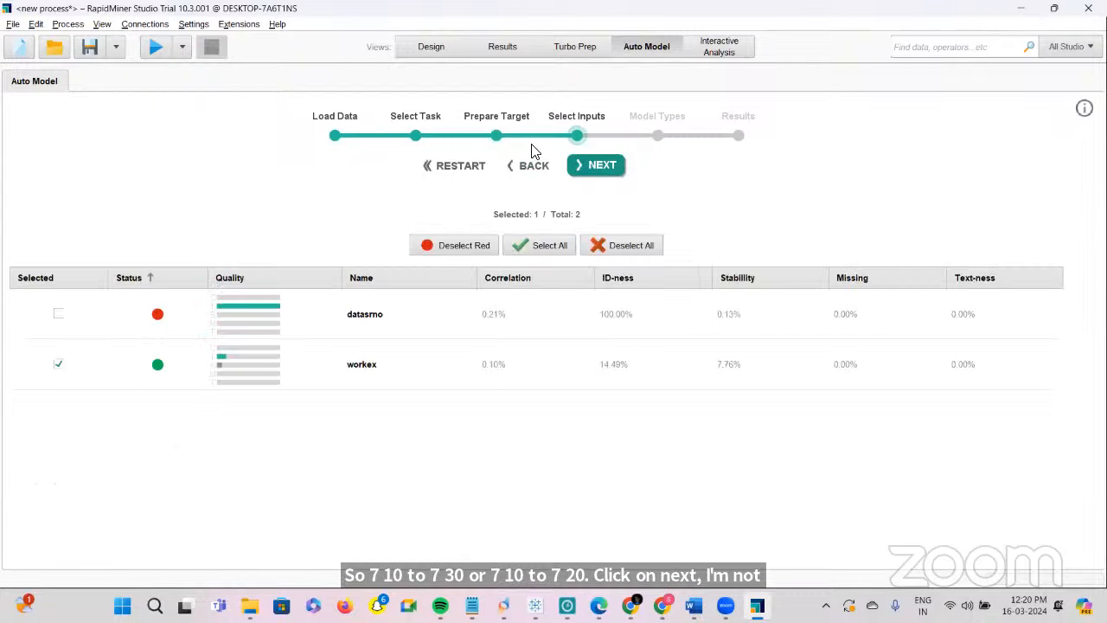
{"action": "left_click", "coordinate": [525, 165]}
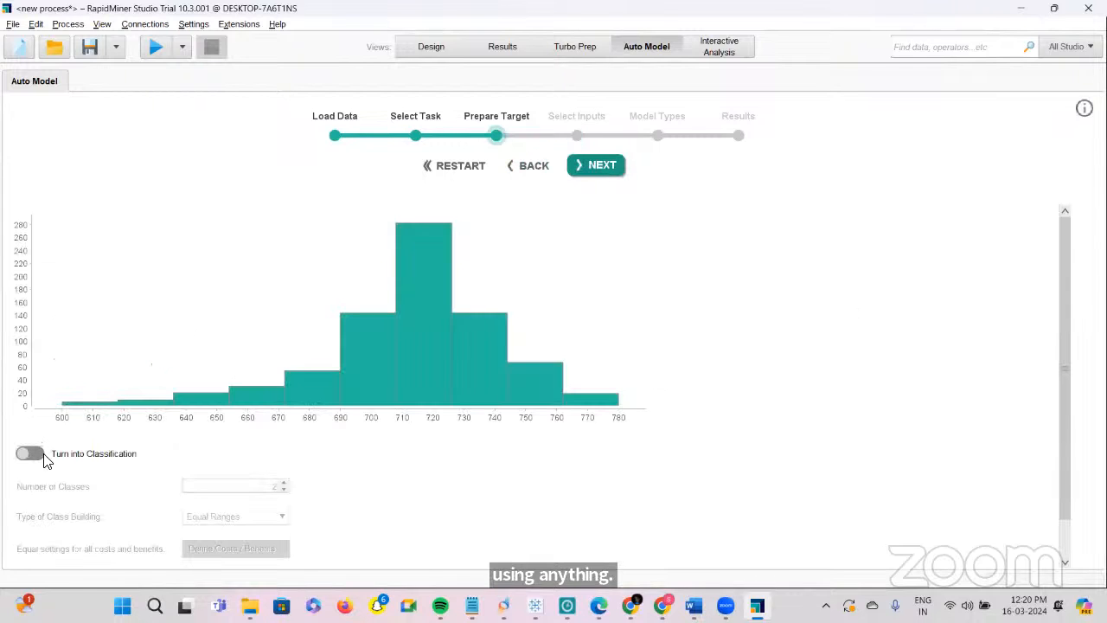
{"action": "left_click", "coordinate": [608, 165]}
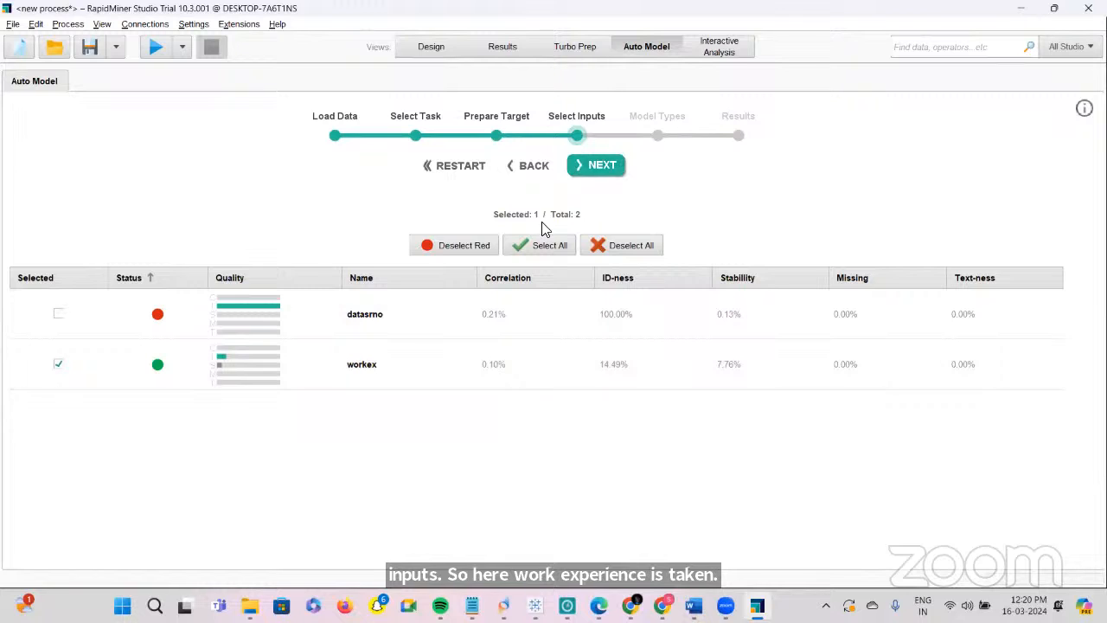
Accept workex as the only input, run the default model types, and examine the models' error and training time comparison
{"action": "left_click", "coordinate": [591, 169]}
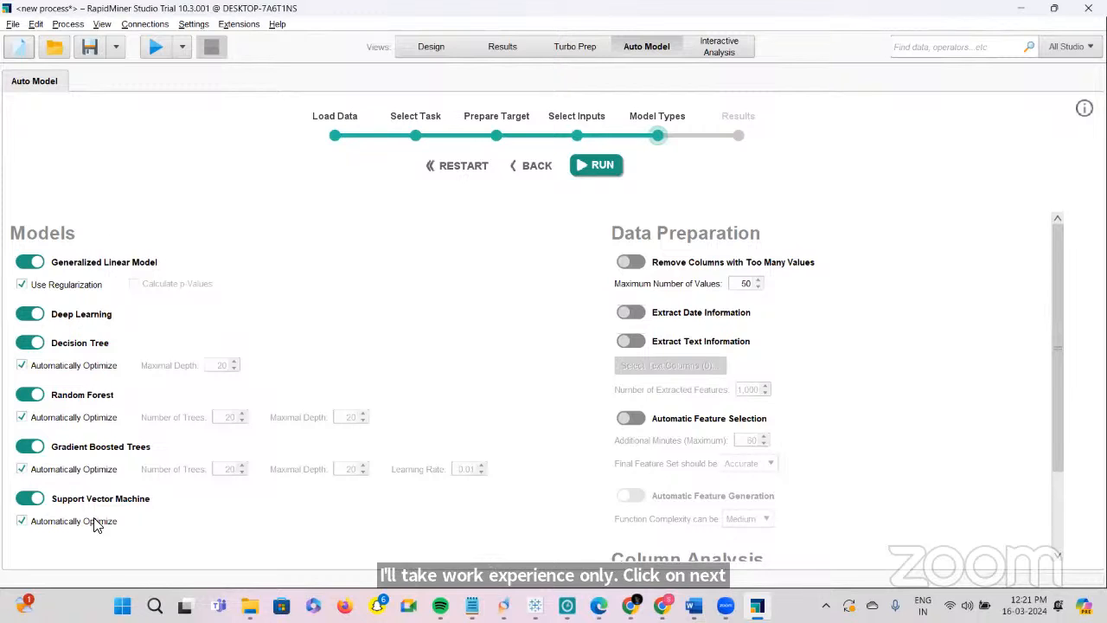
{"action": "left_click", "coordinate": [603, 168]}
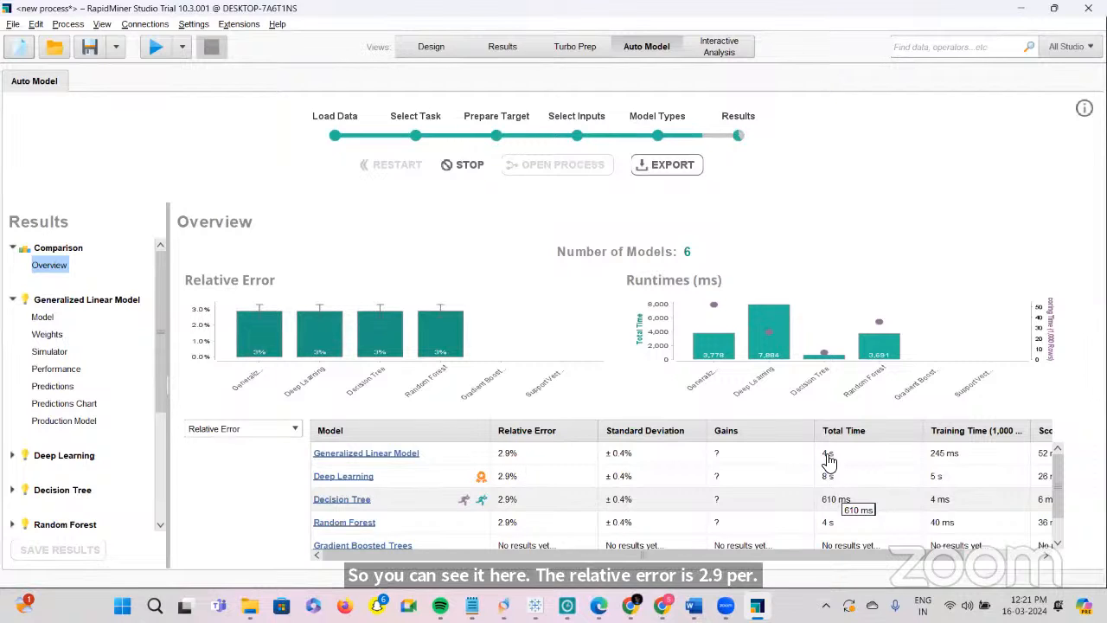
{"action": "scroll", "coordinate": [827, 459], "scroll_direction": "right", "scroll_amount": 3}
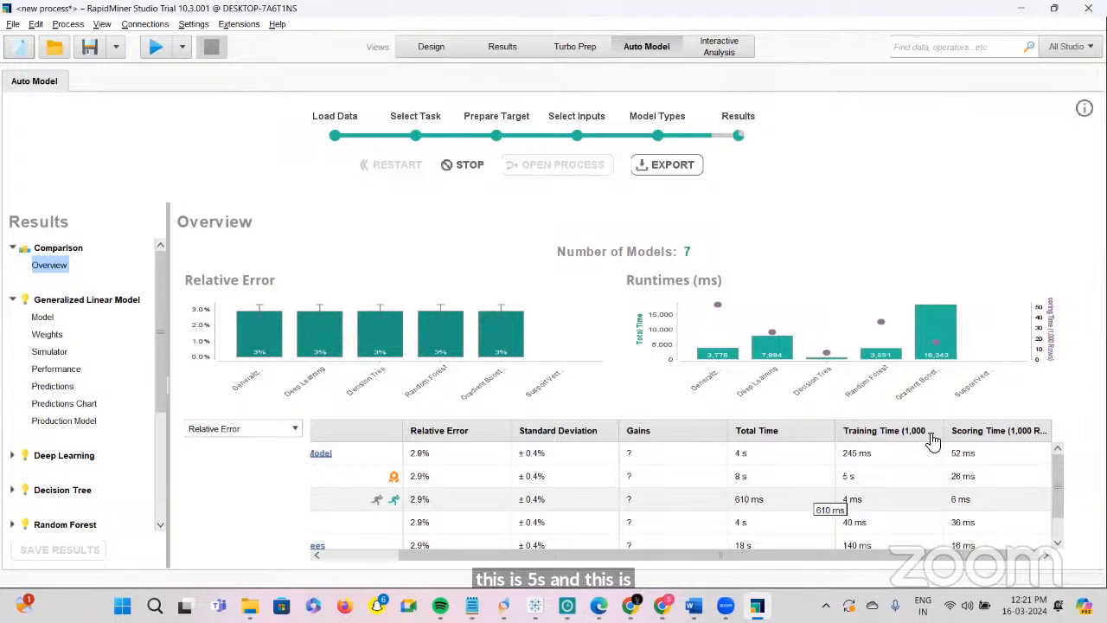
Compare the models' performance badges, relative errors and runtimes in the Auto Model results overview
{"action": "scroll", "coordinate": [486, 484], "scroll_direction": "left", "scroll_amount": 3}
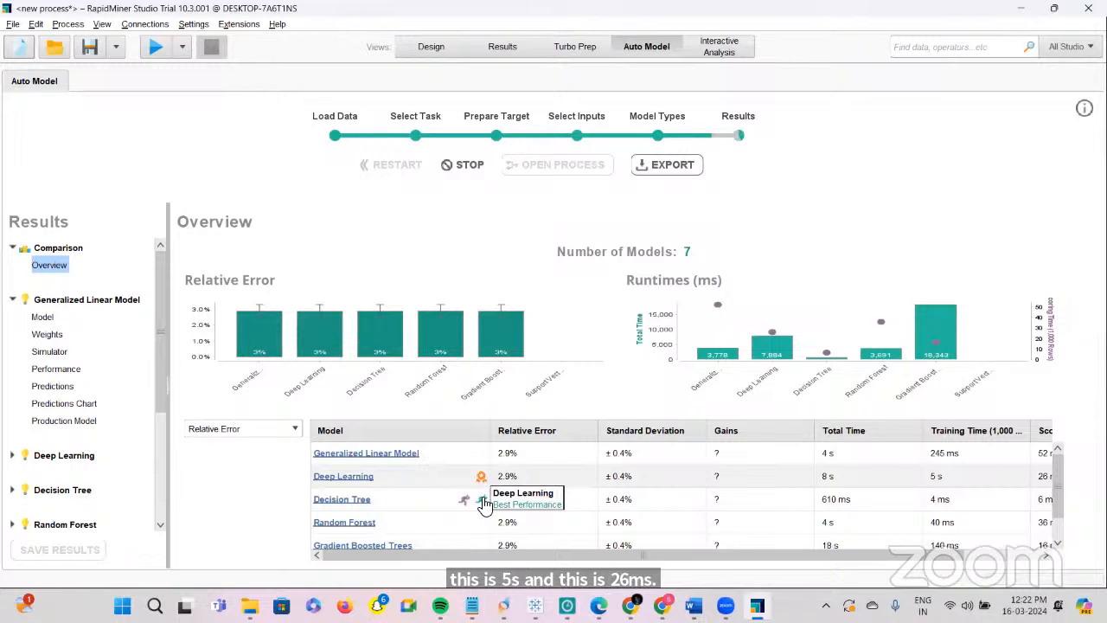
{"action": "mouse_move", "coordinate": [482, 500]}
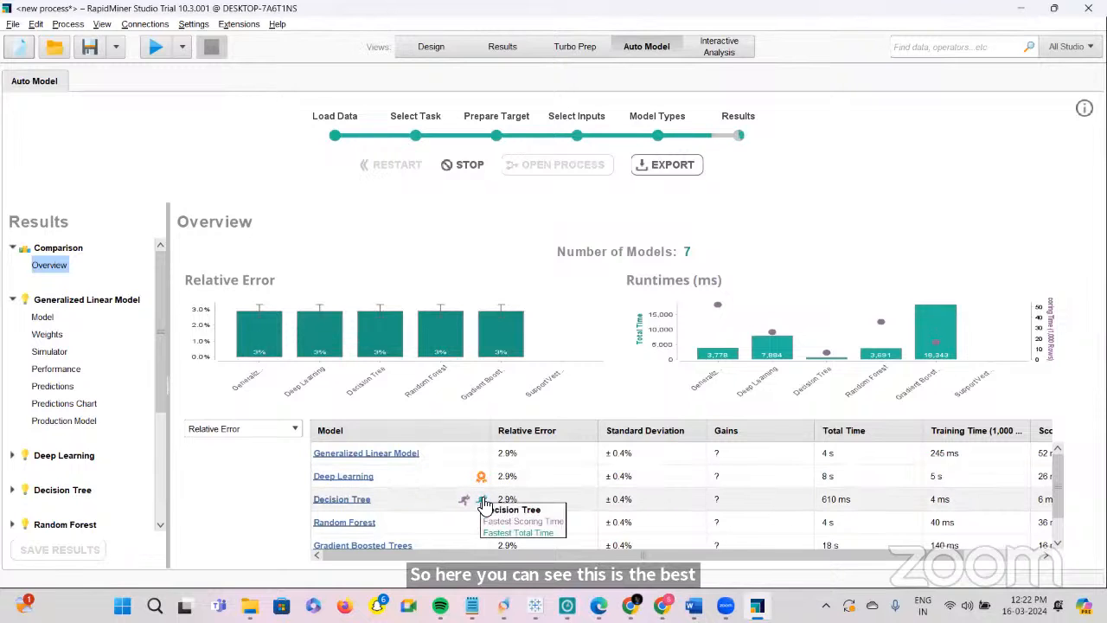
{"action": "scroll", "coordinate": [482, 501], "scroll_direction": "down", "scroll_amount": 1}
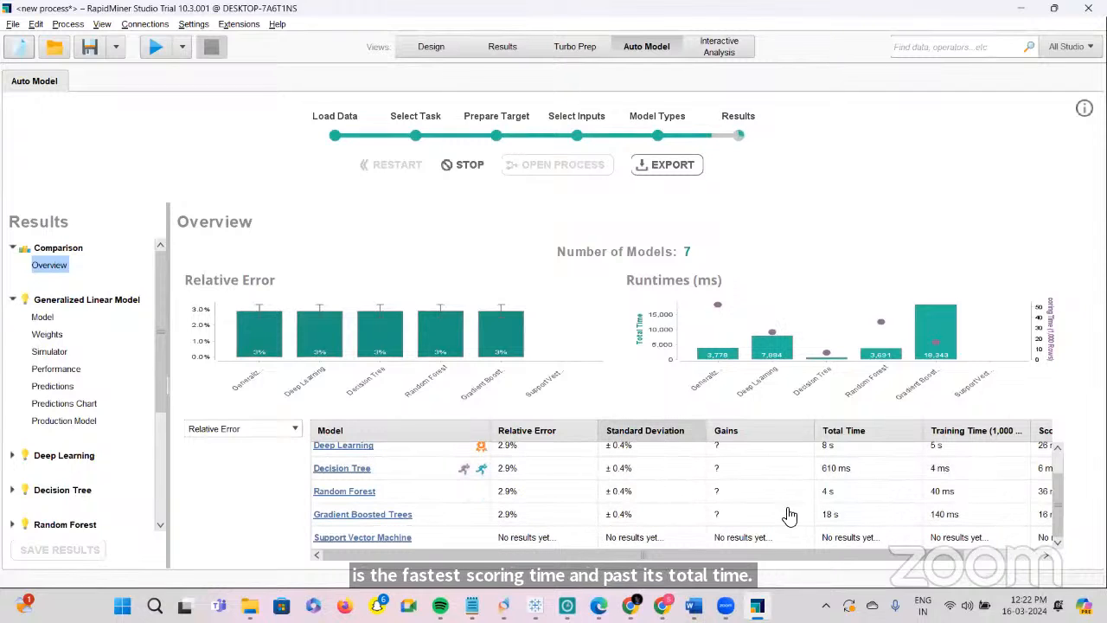
{"action": "scroll", "coordinate": [790, 515], "scroll_direction": "up", "scroll_amount": 1}
{"action": "scroll", "coordinate": [790, 516], "scroll_direction": "down", "scroll_amount": 1}
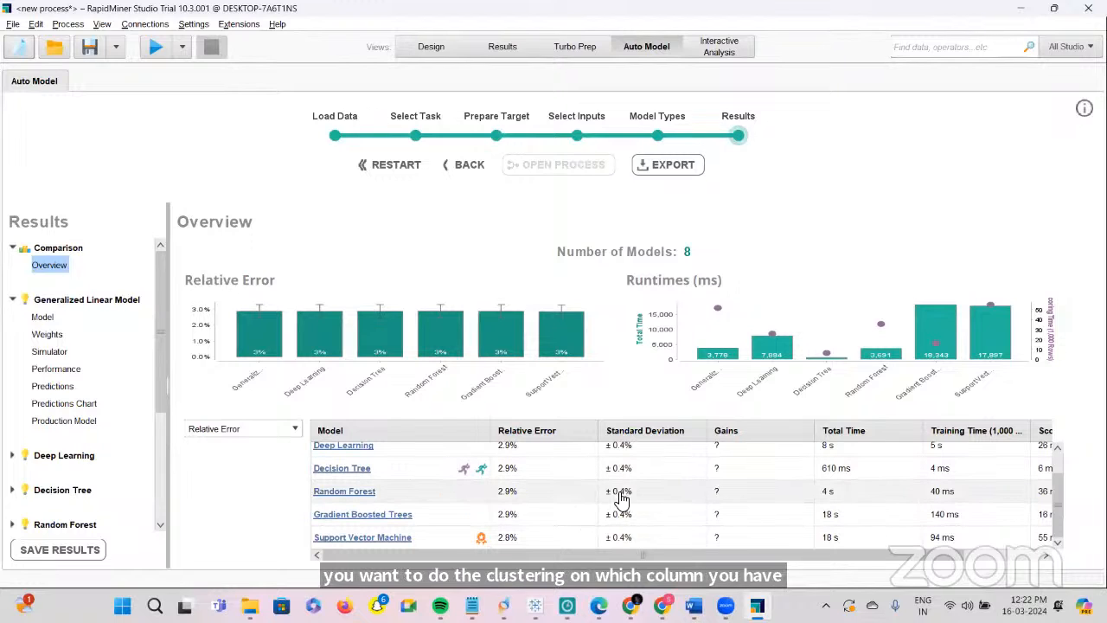
{"action": "scroll", "coordinate": [514, 493], "scroll_direction": "up", "scroll_amount": 1}
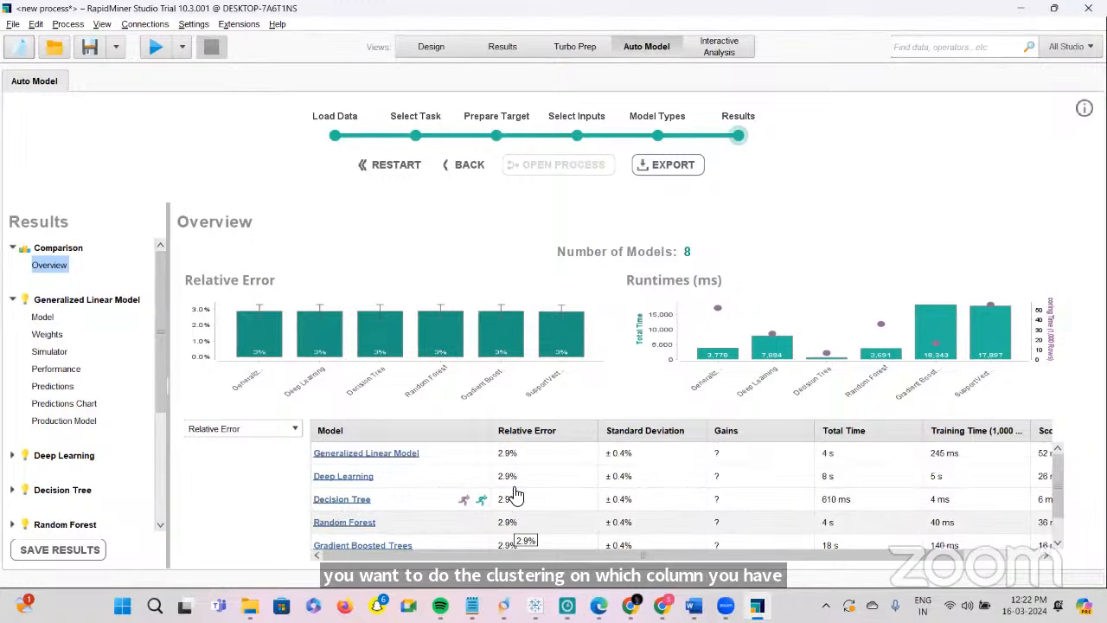
{"action": "scroll", "coordinate": [514, 493], "scroll_direction": "down", "scroll_amount": 1}
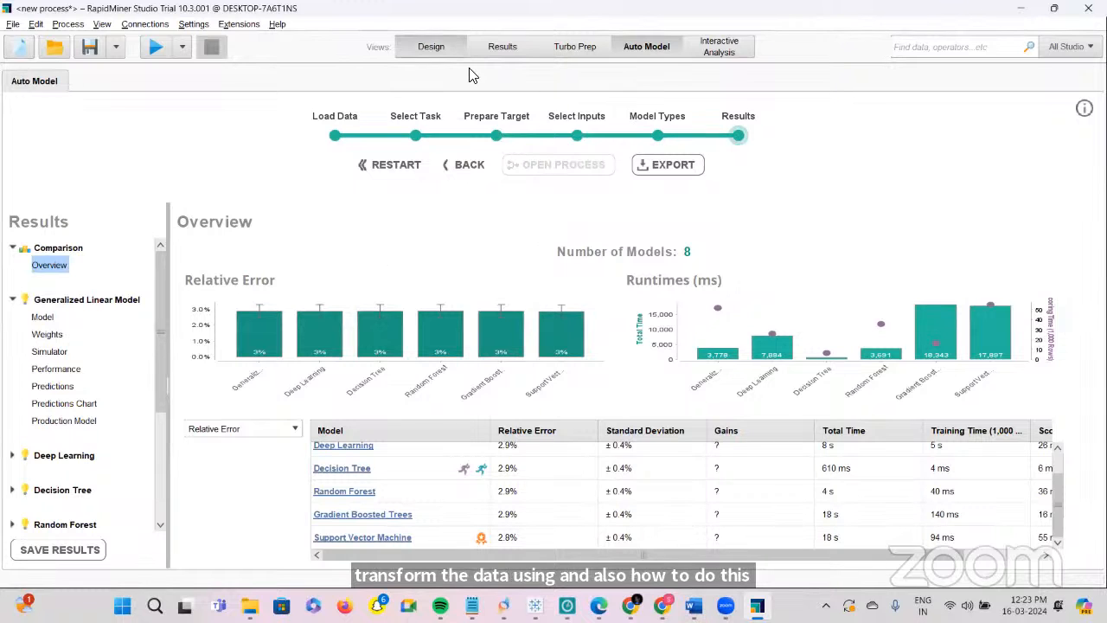
Review the Design, Results and Turbo Prep views and return to the Auto Model comparison
{"action": "left_click", "coordinate": [430, 46]}
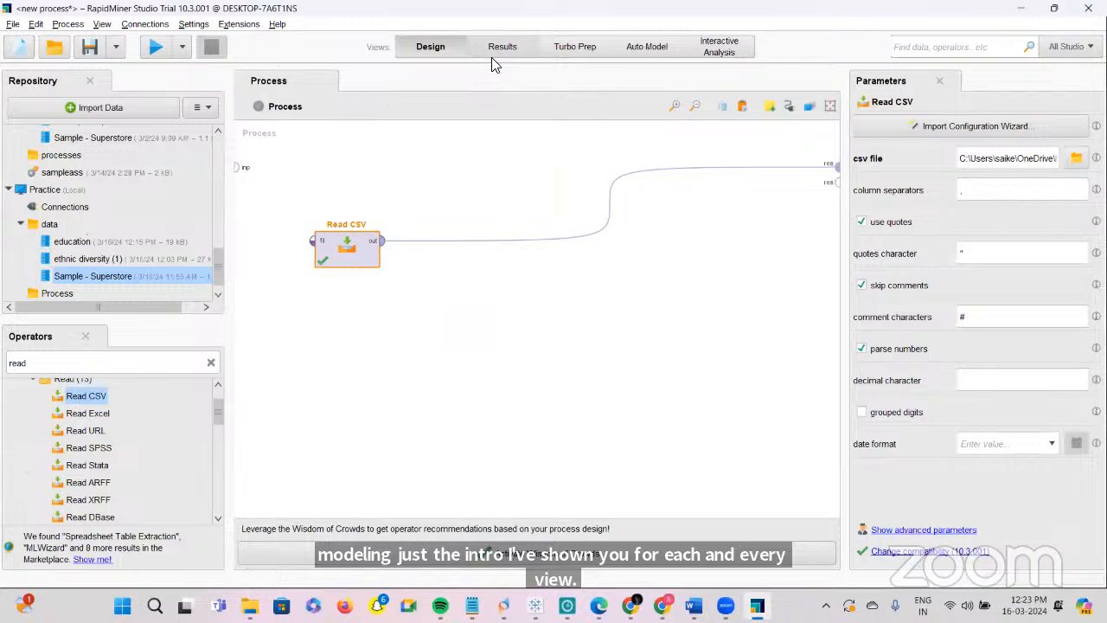
{"action": "left_click", "coordinate": [497, 49]}
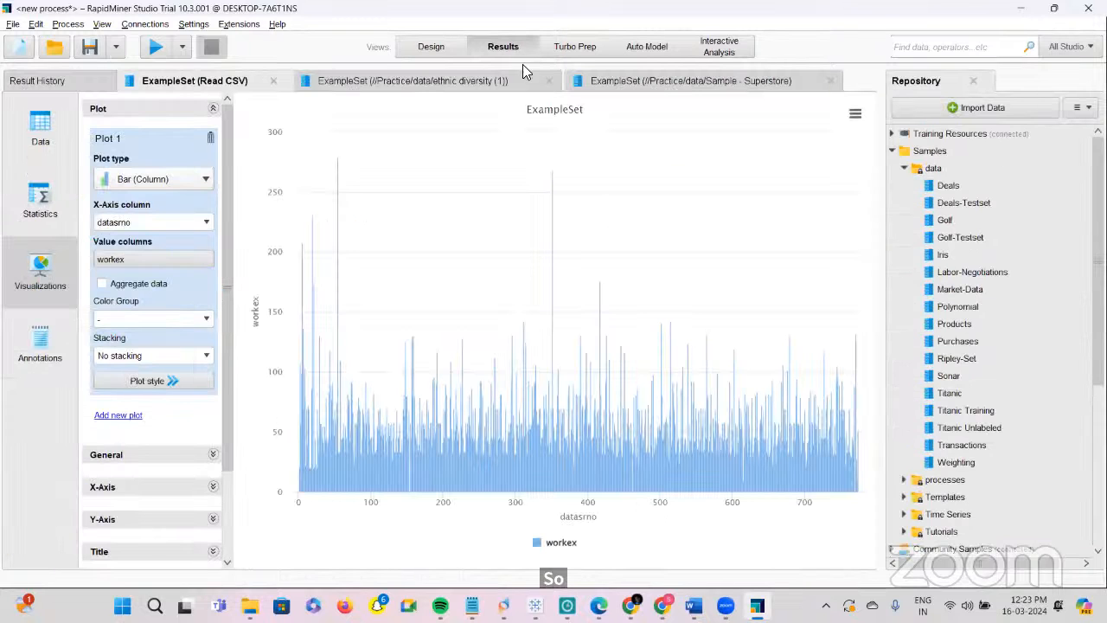
{"action": "left_click", "coordinate": [576, 59]}
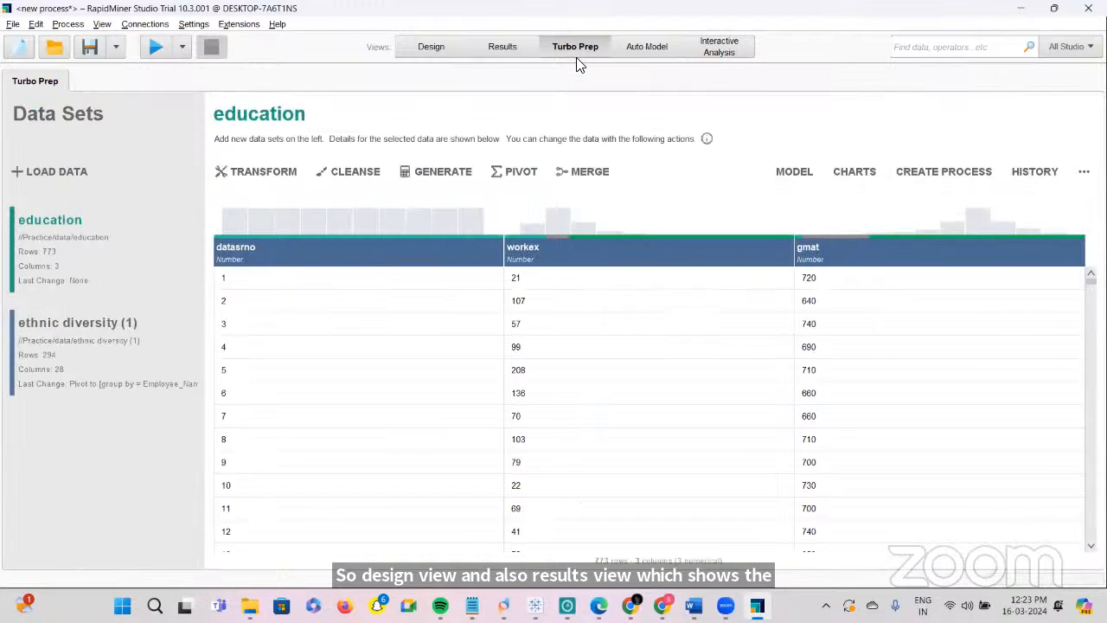
{"action": "left_click", "coordinate": [641, 60]}
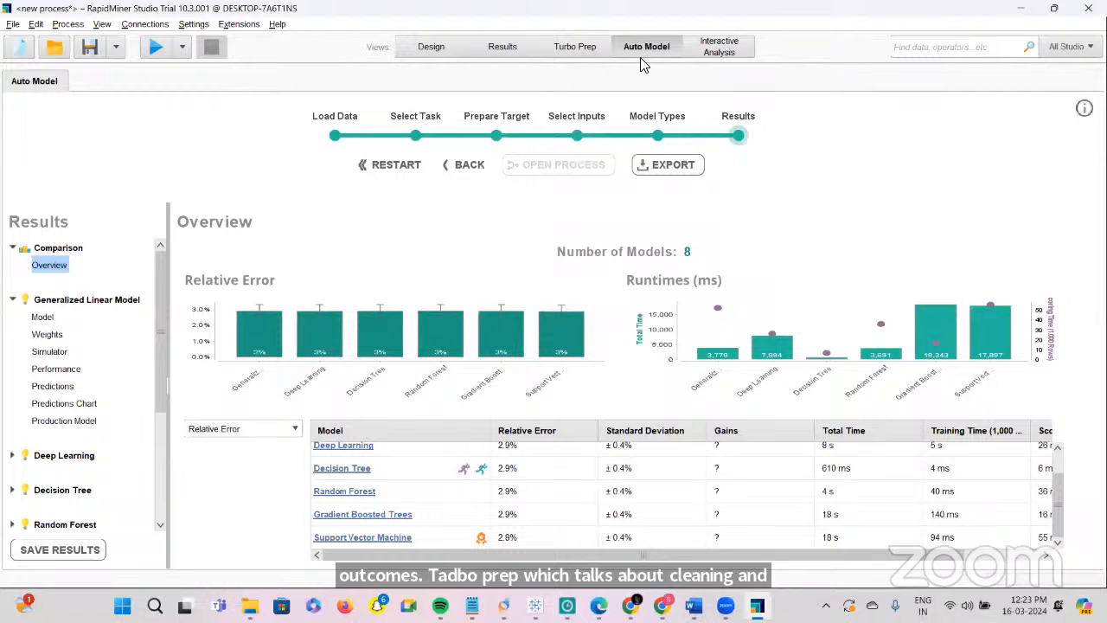
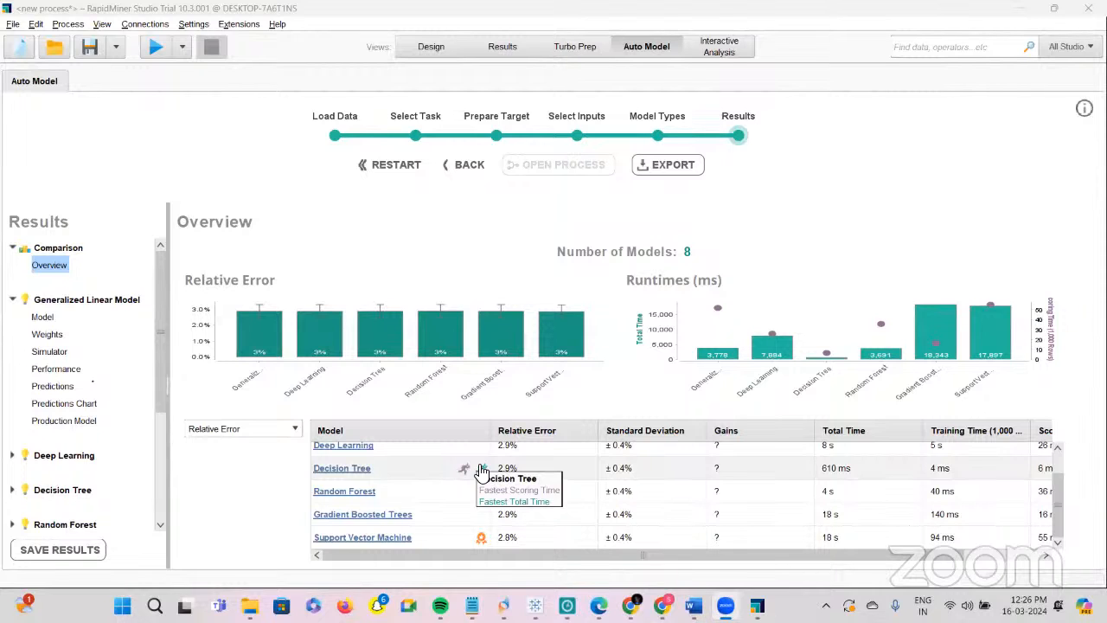
{"action": "scroll", "coordinate": [714, 470], "scroll_direction": "up", "scroll_amount": 1}
{"action": "scroll", "coordinate": [720, 469], "scroll_direction": "down", "scroll_amount": 1}
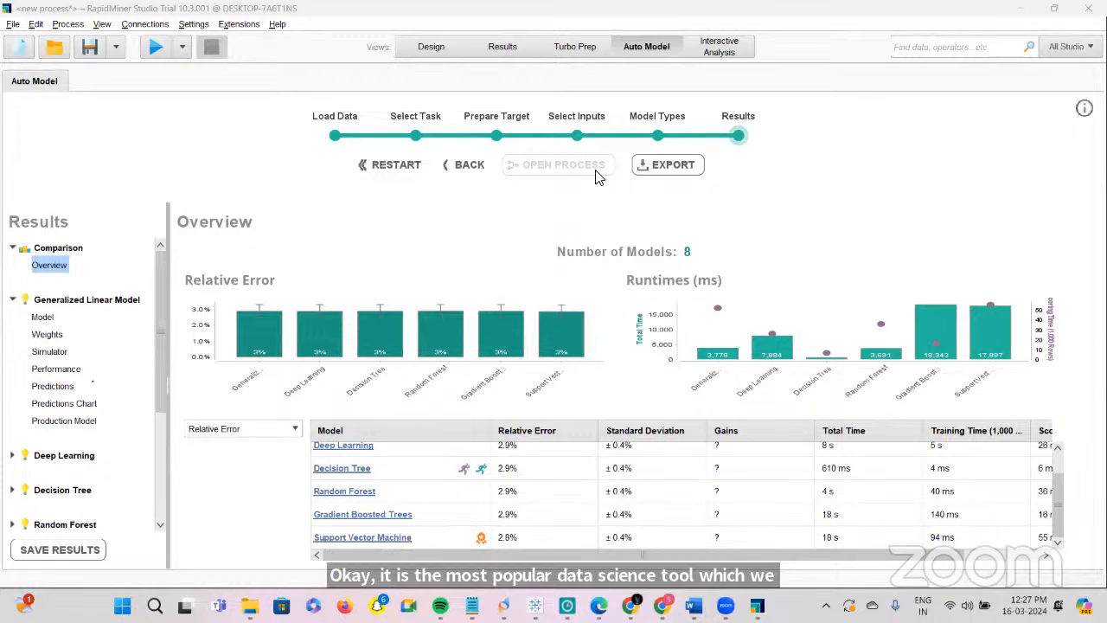
Revisit the Read CSV process in the Design view and its chart in Results, finishing back in Auto Model
{"action": "left_click", "coordinate": [429, 46]}
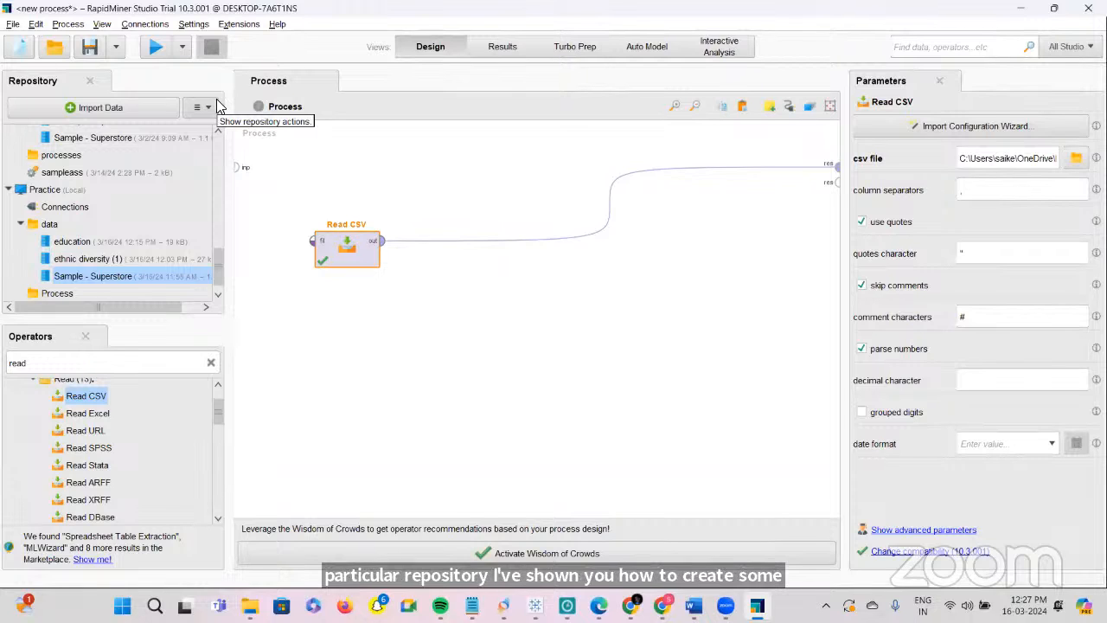
{"action": "left_click_drag", "start_coordinate": [86, 396], "coordinate": [121, 411]}
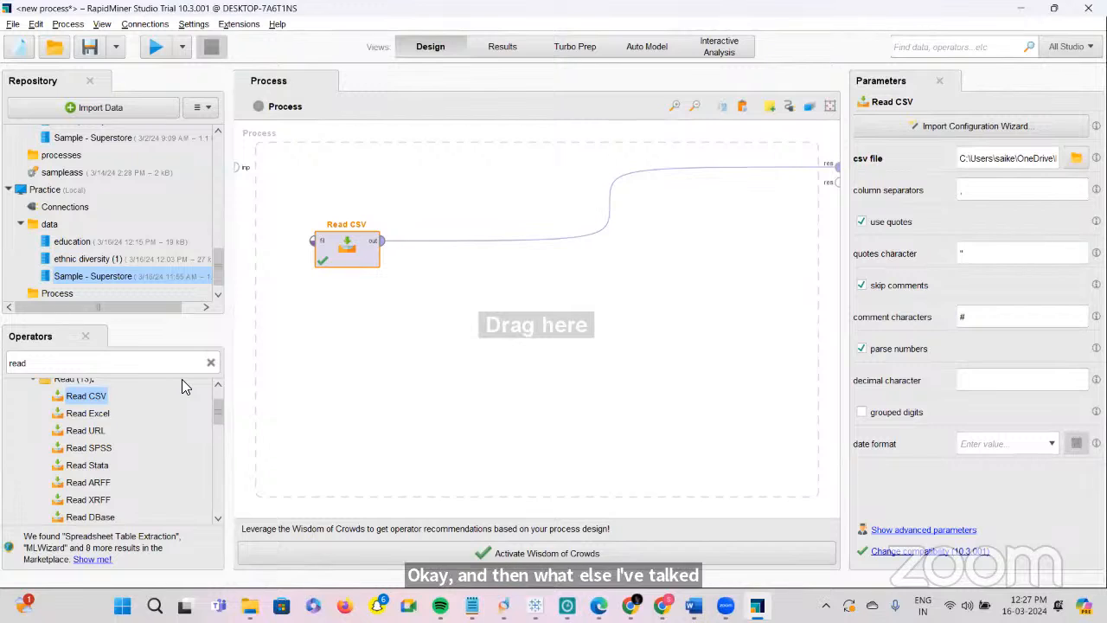
{"action": "left_click_drag", "start_coordinate": [182, 379], "coordinate": [210, 367]}
{"action": "left_click_drag", "start_coordinate": [112, 396], "coordinate": [106, 395]}
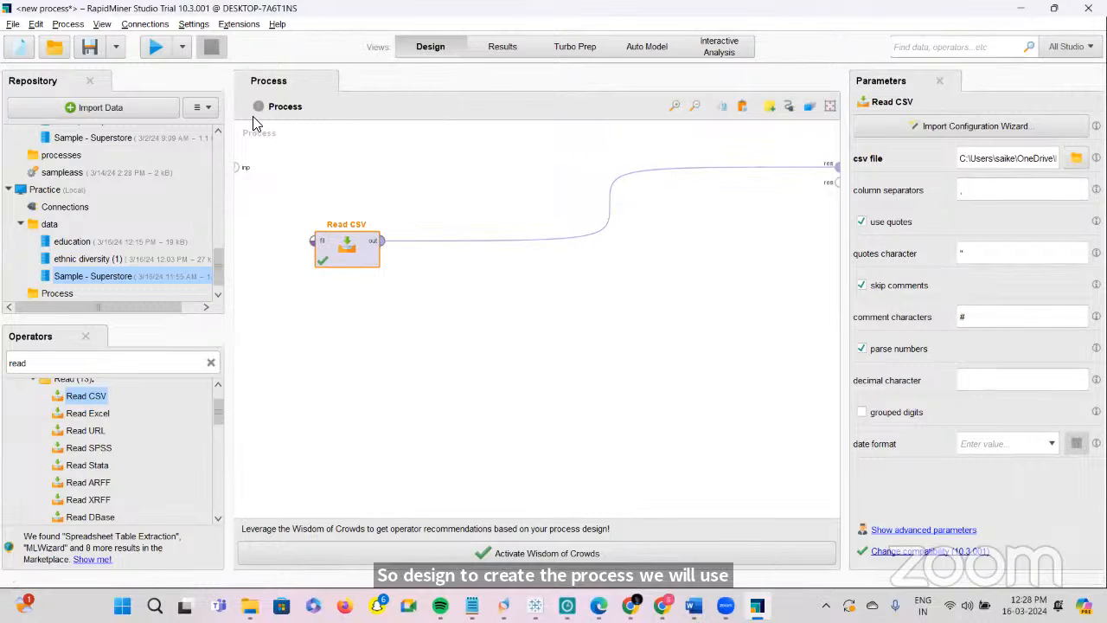
{"action": "left_click", "coordinate": [526, 45]}
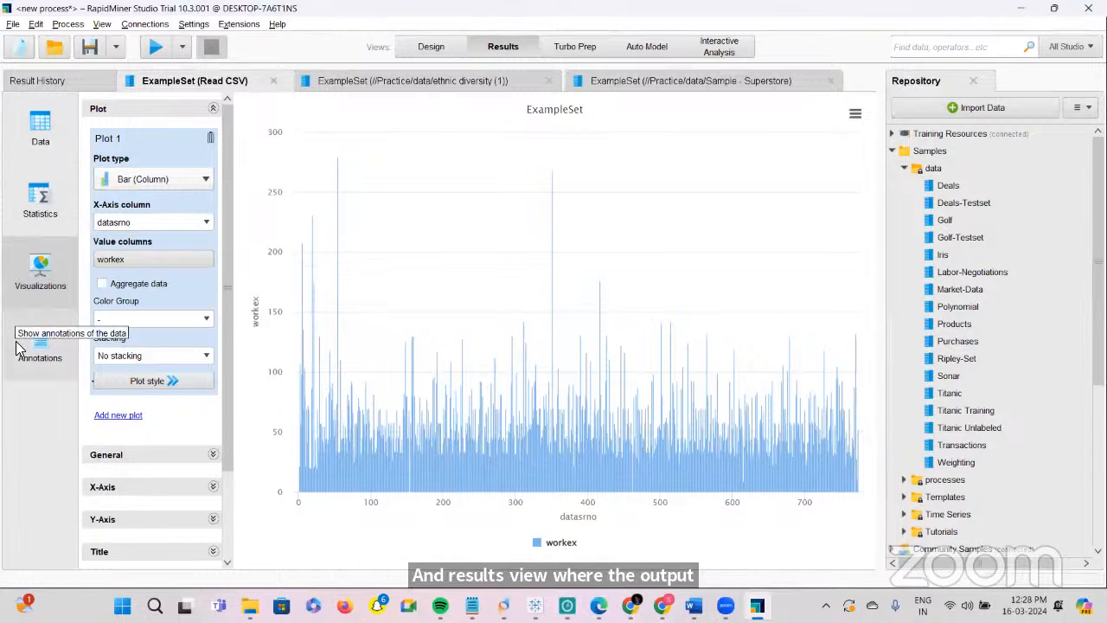
{"action": "left_click", "coordinate": [584, 46]}
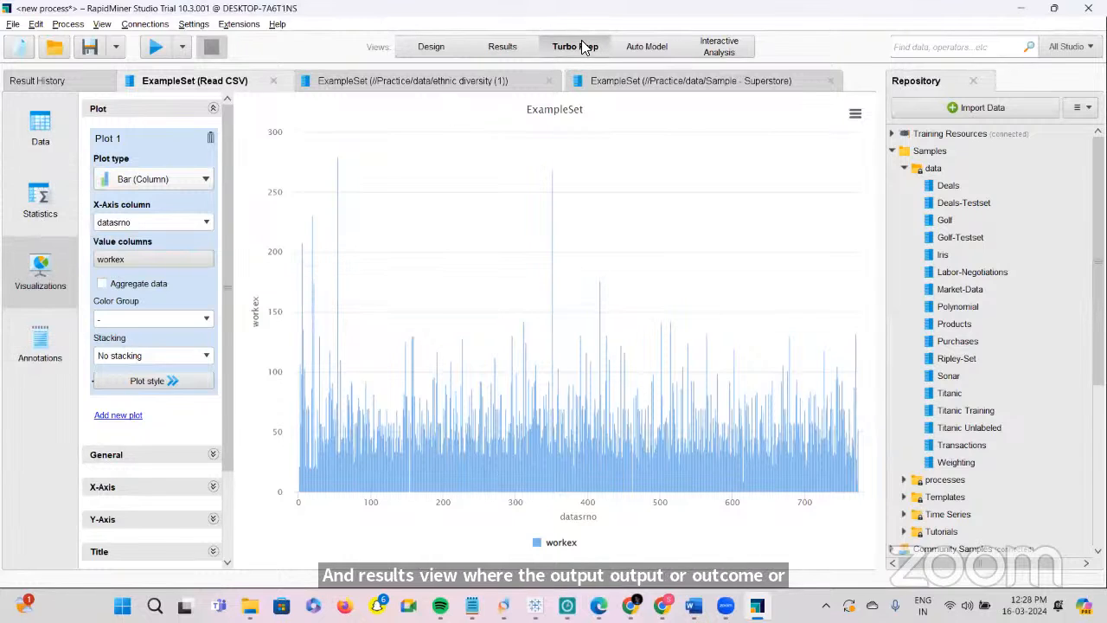
{"action": "left_click", "coordinate": [637, 51]}
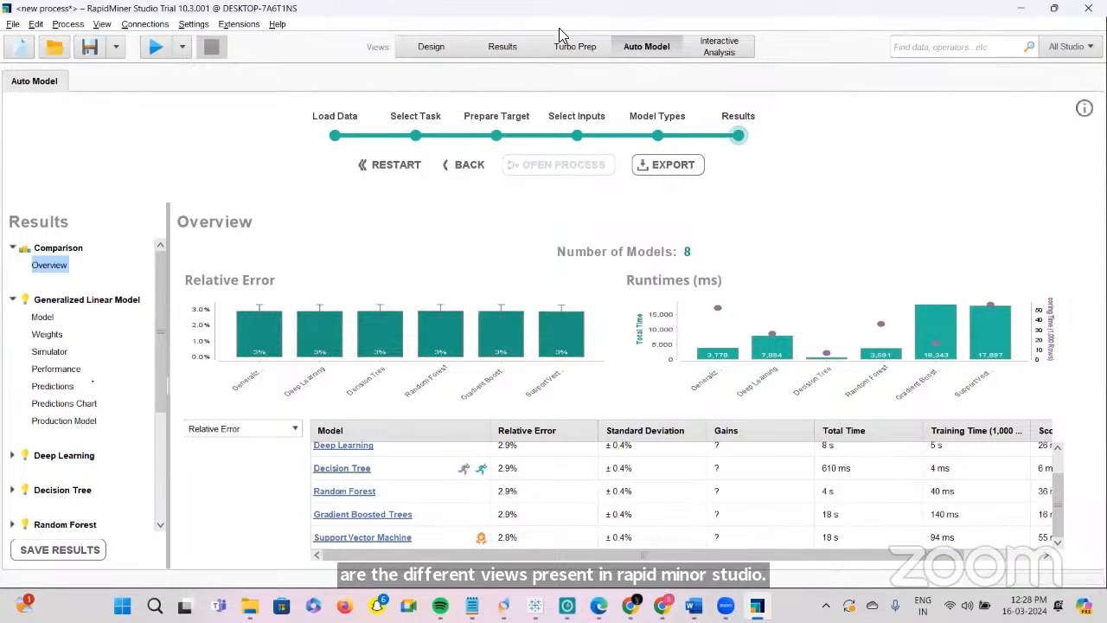
Save the current process as Practice 1 in the Process folder of the Practice repository
{"action": "left_click", "coordinate": [12, 24]}
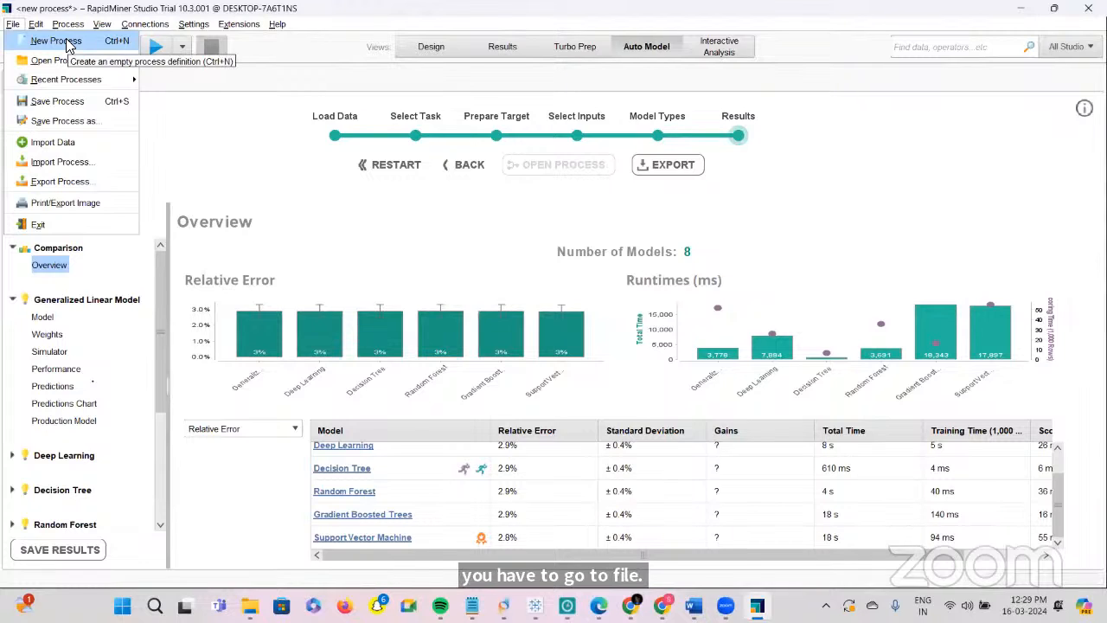
{"action": "left_click", "coordinate": [52, 102]}
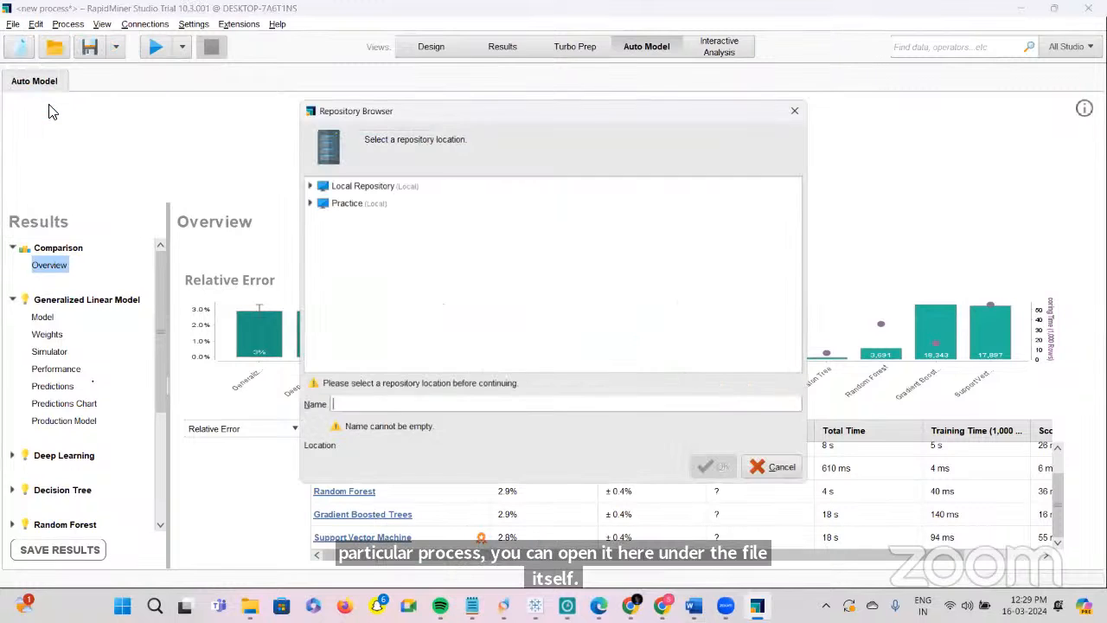
{"action": "left_click", "coordinate": [311, 186]}
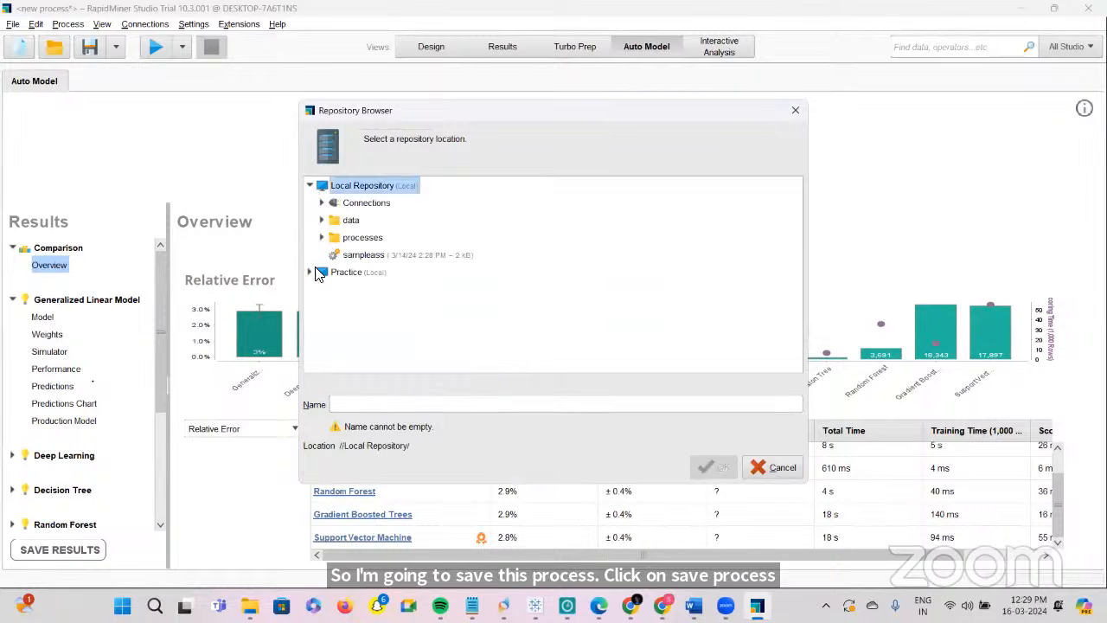
{"action": "left_click", "coordinate": [311, 272]}
{"action": "left_click", "coordinate": [334, 325]}
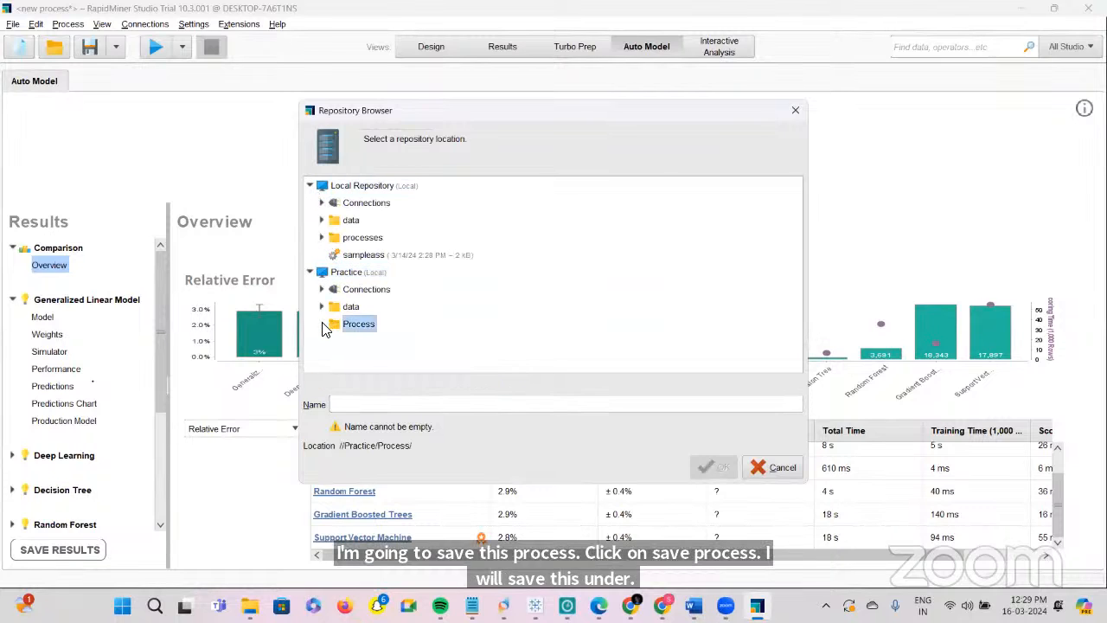
{"action": "left_click", "coordinate": [355, 406]}
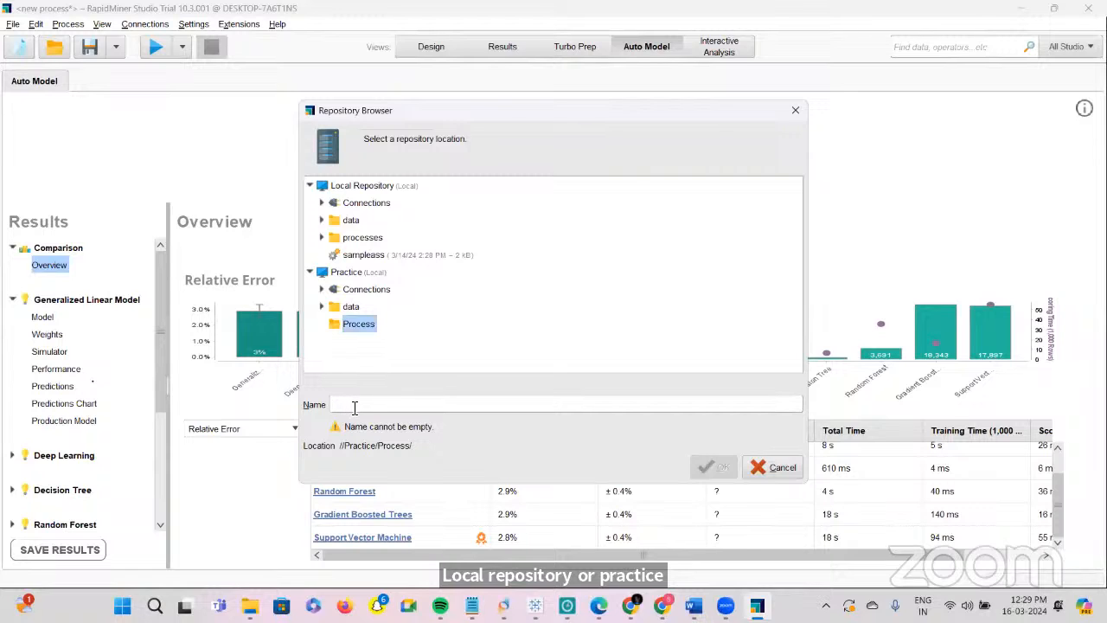
{"action": "type", "text": "Pract"}
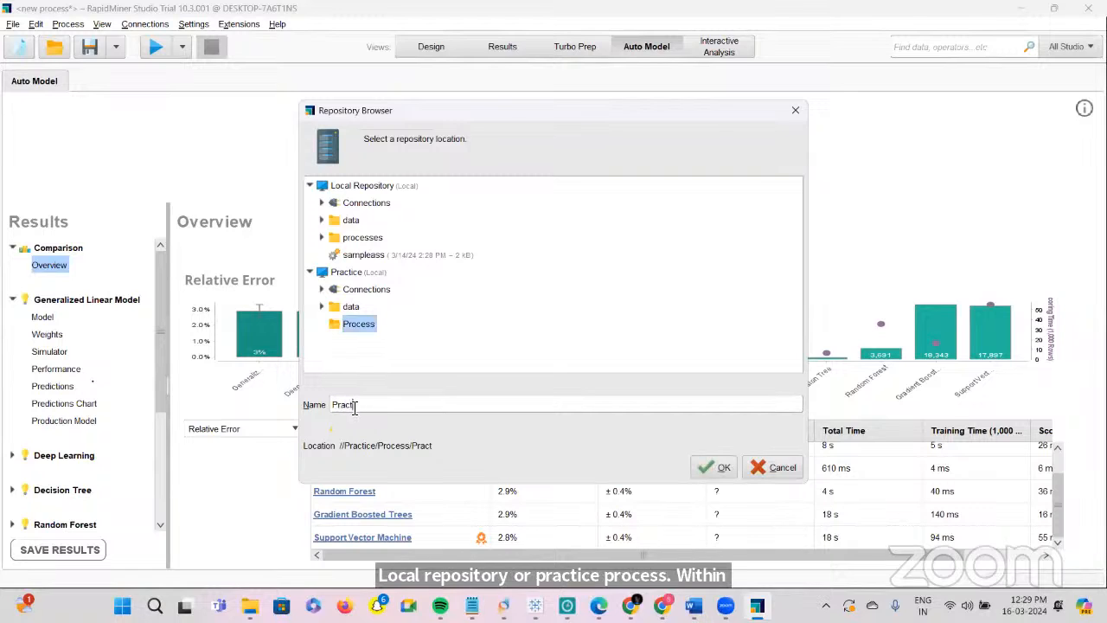
{"action": "type", "text": "ice 1"}
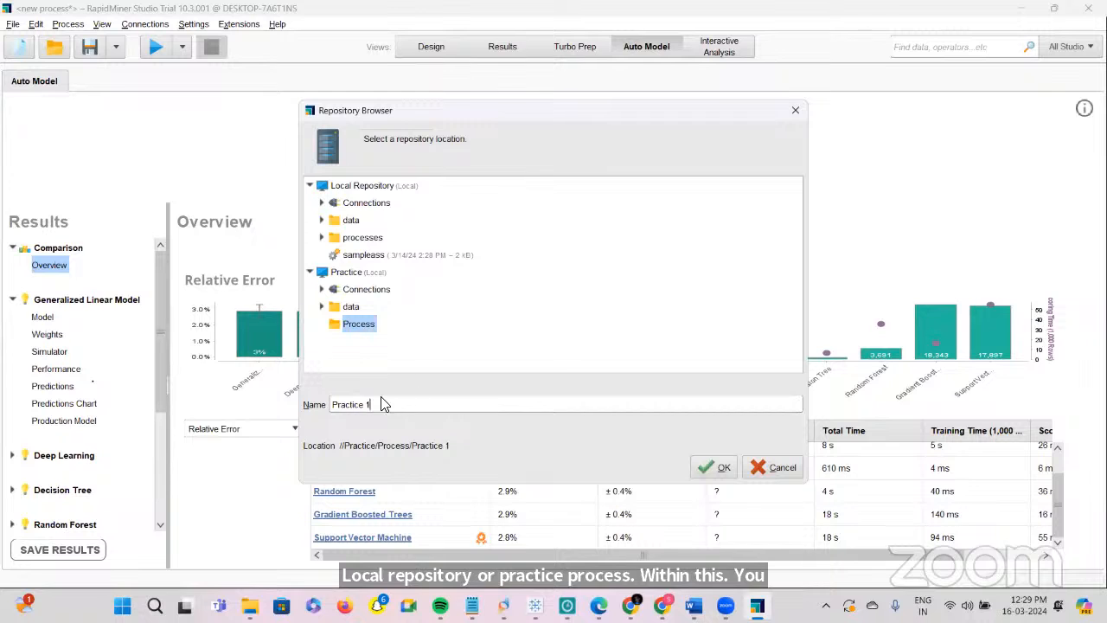
{"action": "left_click", "coordinate": [711, 468]}
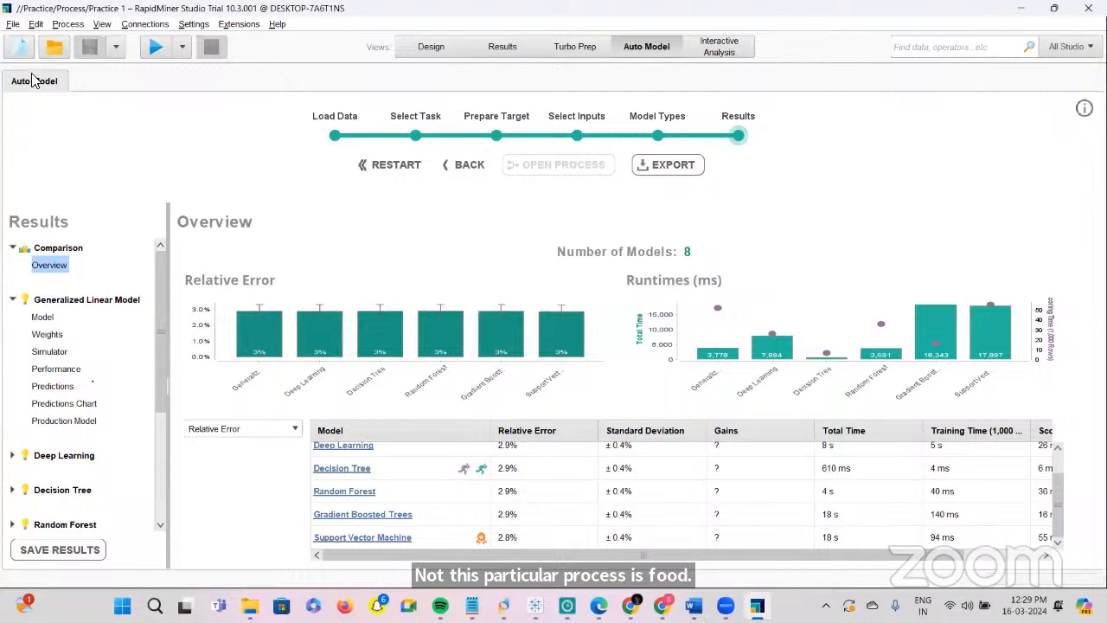
Create a new blank process
{"action": "left_click", "coordinate": [13, 24]}
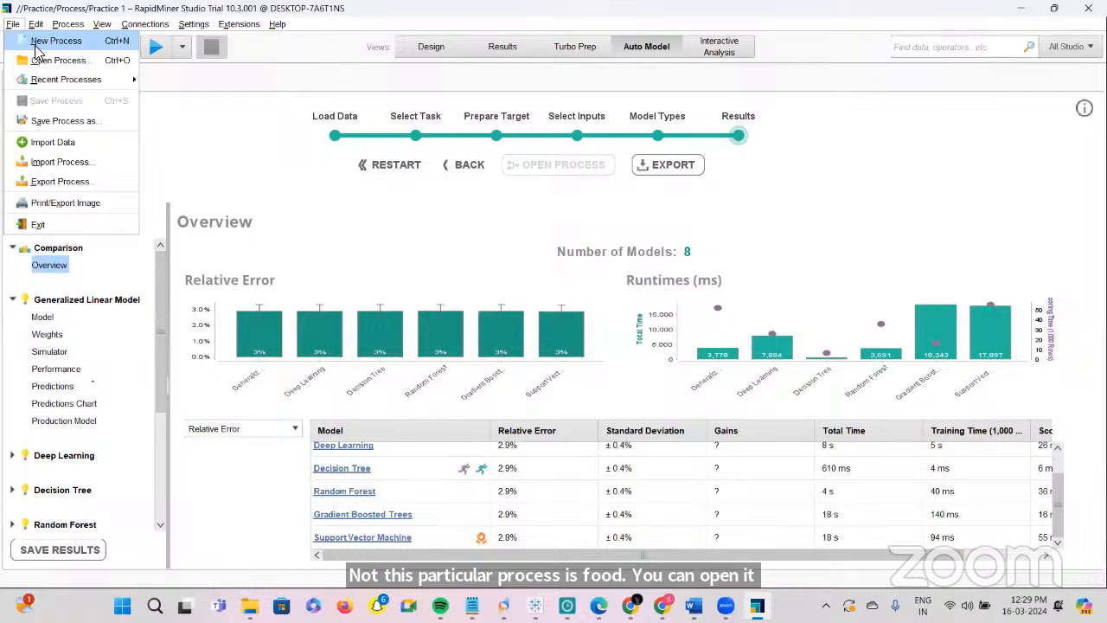
{"action": "left_click", "coordinate": [36, 48]}
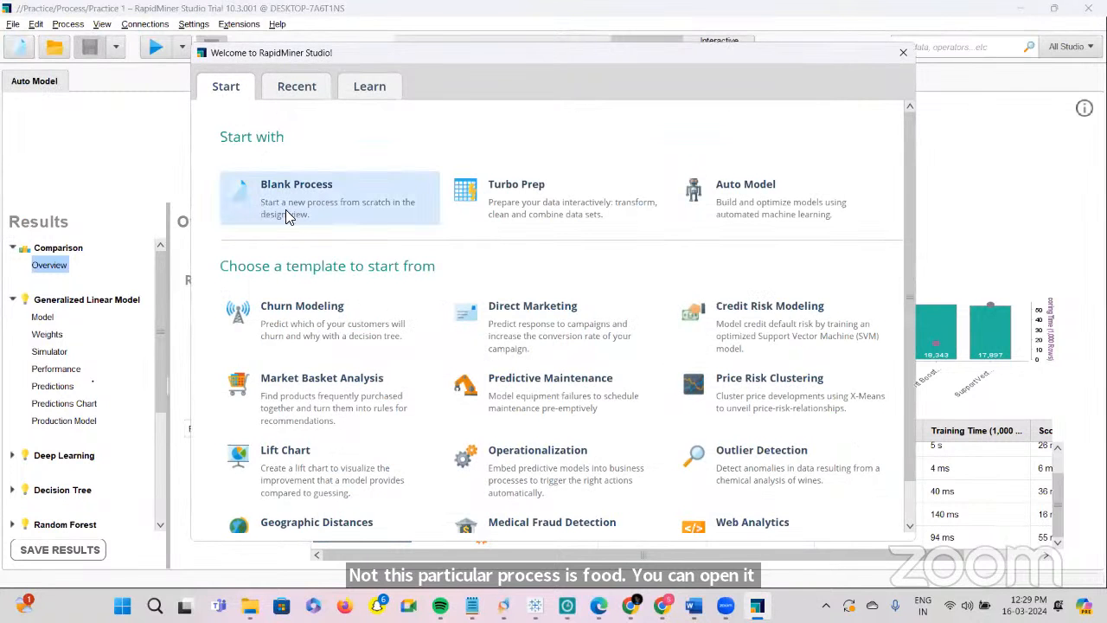
{"action": "left_click", "coordinate": [287, 216]}
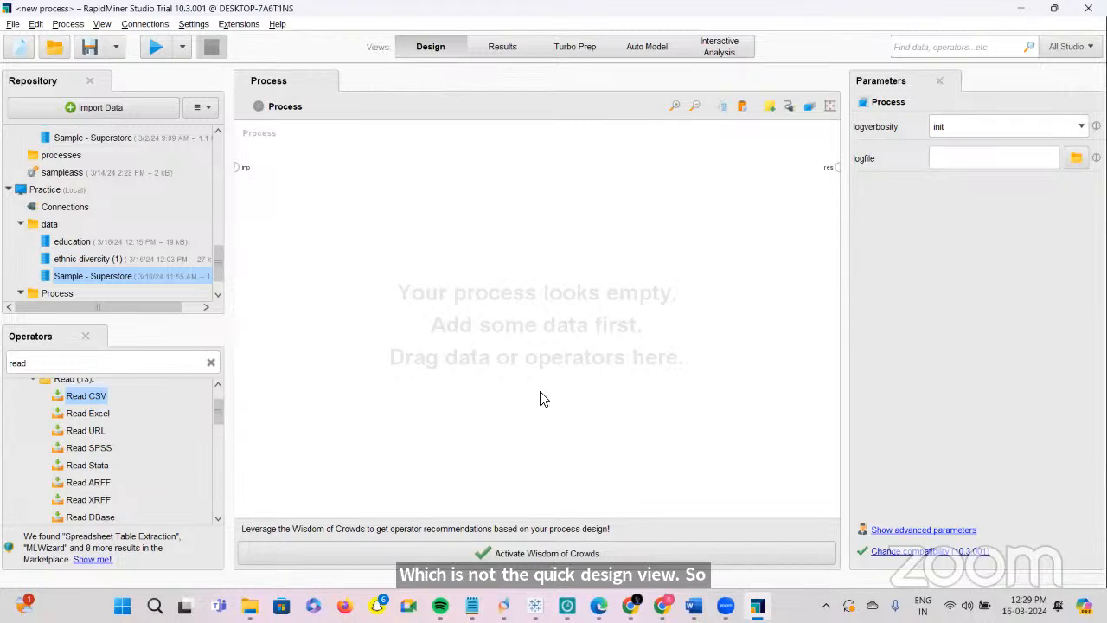
Switch to the RapidMiner Primer presentation in Microsoft Edge and go back to slide 1
{"action": "left_click", "coordinate": [598, 606]}
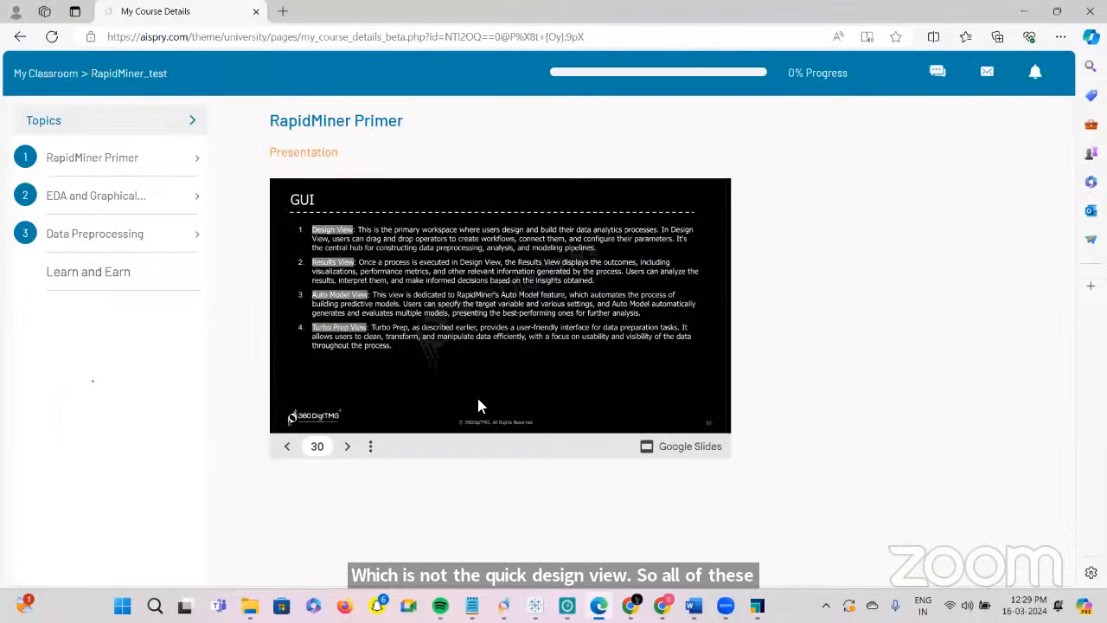
{"action": "left_click", "coordinate": [288, 448]}
{"action": "left_click", "coordinate": [288, 448]}
{"action": "left_click", "coordinate": [288, 448]}
{"action": "left_click", "coordinate": [288, 448]}
{"action": "left_click", "coordinate": [288, 450]}
{"action": "left_click", "coordinate": [288, 450]}
{"action": "left_click", "coordinate": [288, 450]}
{"action": "left_click", "coordinate": [288, 450]}
{"action": "left_click", "coordinate": [288, 450]}
{"action": "left_click", "coordinate": [288, 450]}
{"action": "left_click", "coordinate": [288, 450]}
{"action": "left_click", "coordinate": [288, 449]}
{"action": "left_click", "coordinate": [288, 449]}
{"action": "left_click", "coordinate": [288, 450]}
{"action": "left_click", "coordinate": [288, 450]}
{"action": "left_click", "coordinate": [288, 450]}
{"action": "left_click", "coordinate": [288, 450]}
{"action": "left_click", "coordinate": [288, 450]}
{"action": "left_click", "coordinate": [288, 449]}
{"action": "left_click", "coordinate": [288, 450]}
{"action": "left_click", "coordinate": [288, 450]}
{"action": "left_click", "coordinate": [288, 449]}
{"action": "left_click", "coordinate": [288, 450]}
{"action": "left_click", "coordinate": [288, 450]}
{"action": "left_click", "coordinate": [288, 450]}
{"action": "left_click", "coordinate": [288, 450]}
{"action": "left_click", "coordinate": [288, 450]}
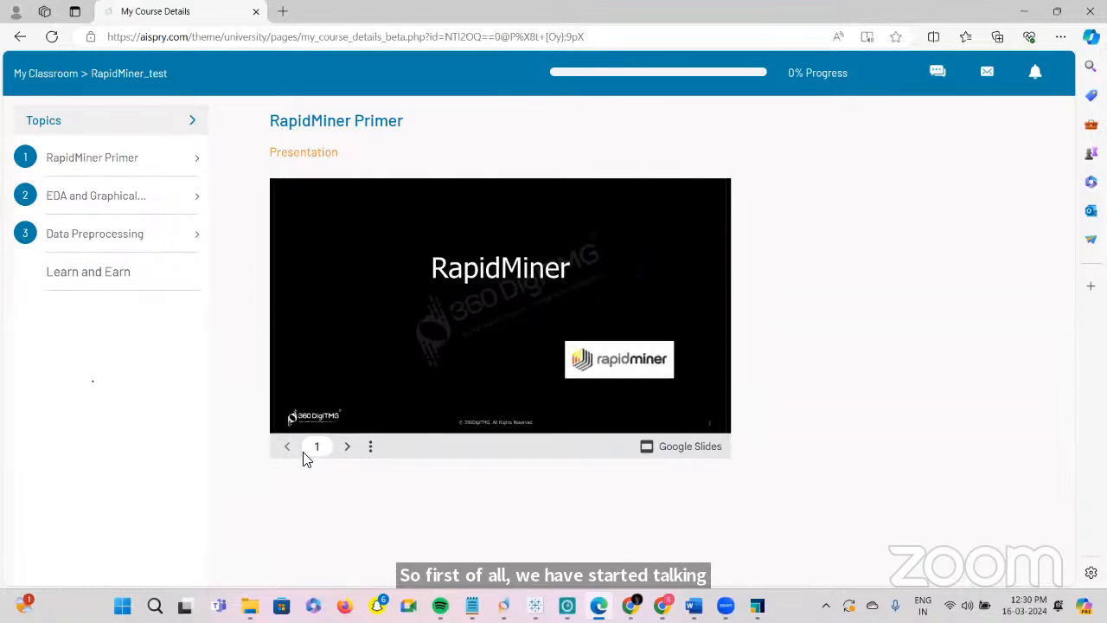
Advance the presentation to the Agenda slide and reveal its topics up to Features and GUI
{"action": "left_click", "coordinate": [345, 448]}
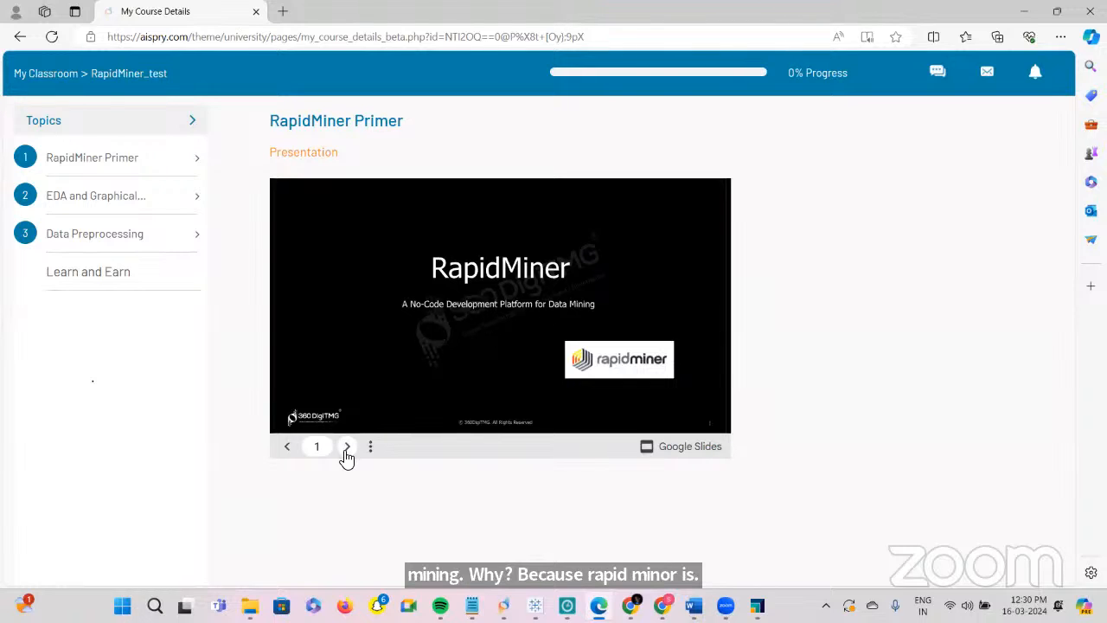
{"action": "left_click", "coordinate": [347, 447]}
{"action": "left_click", "coordinate": [347, 448]}
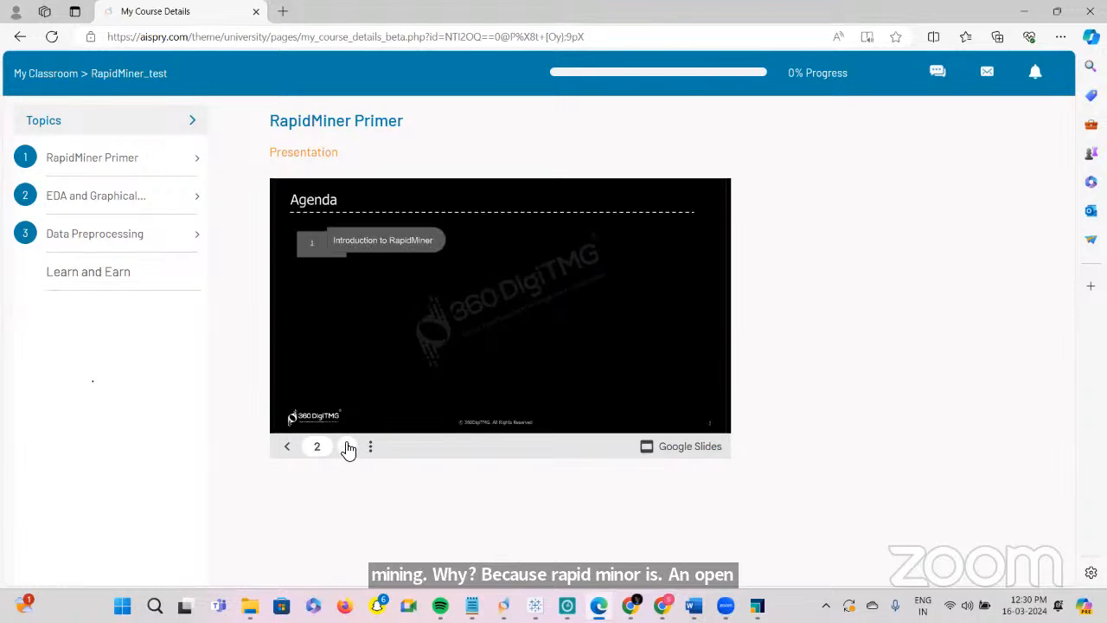
{"action": "left_click", "coordinate": [349, 449]}
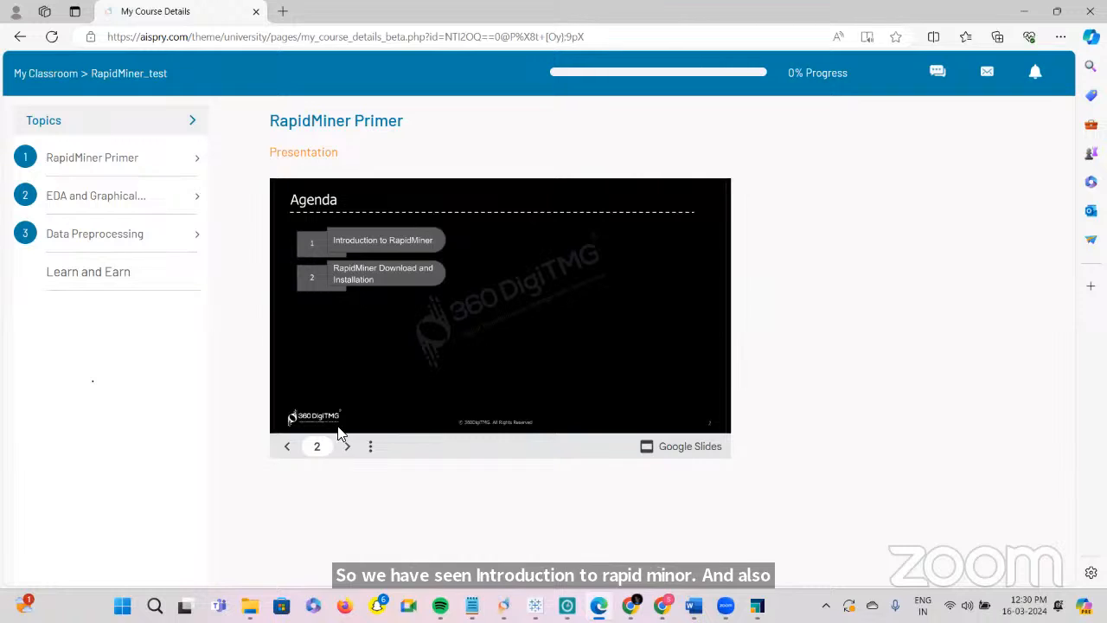
{"action": "left_click", "coordinate": [348, 449]}
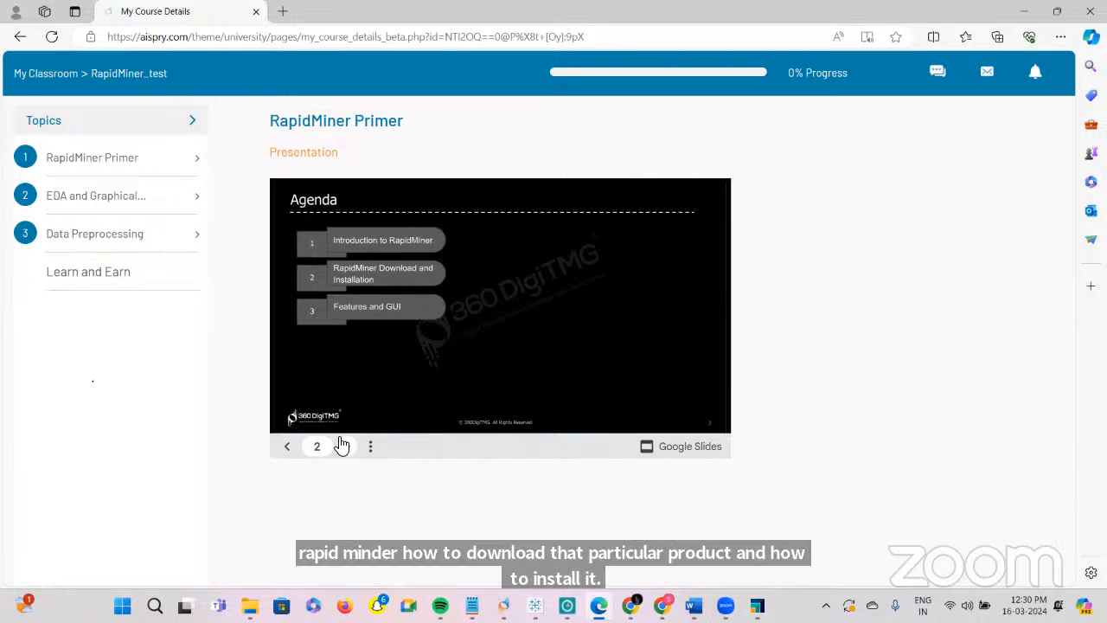
Reveal the remaining Agenda topics, Data in RapidMiner and EDA & Data Preprocessing, and advance to slide 3 on data mining
{"action": "left_click", "coordinate": [345, 447]}
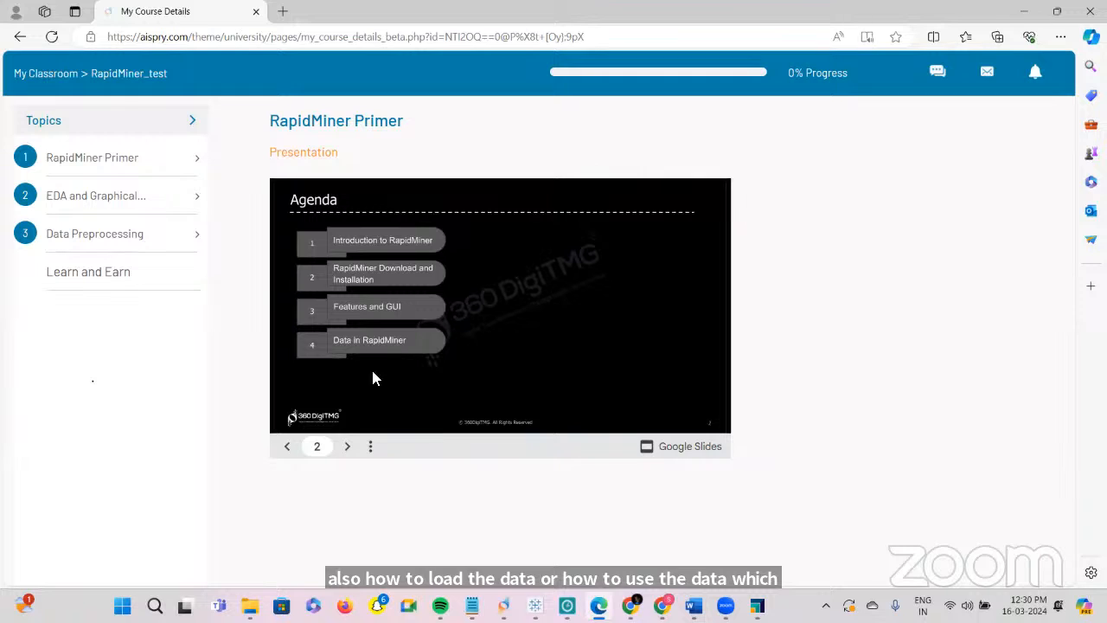
{"action": "left_click", "coordinate": [345, 447]}
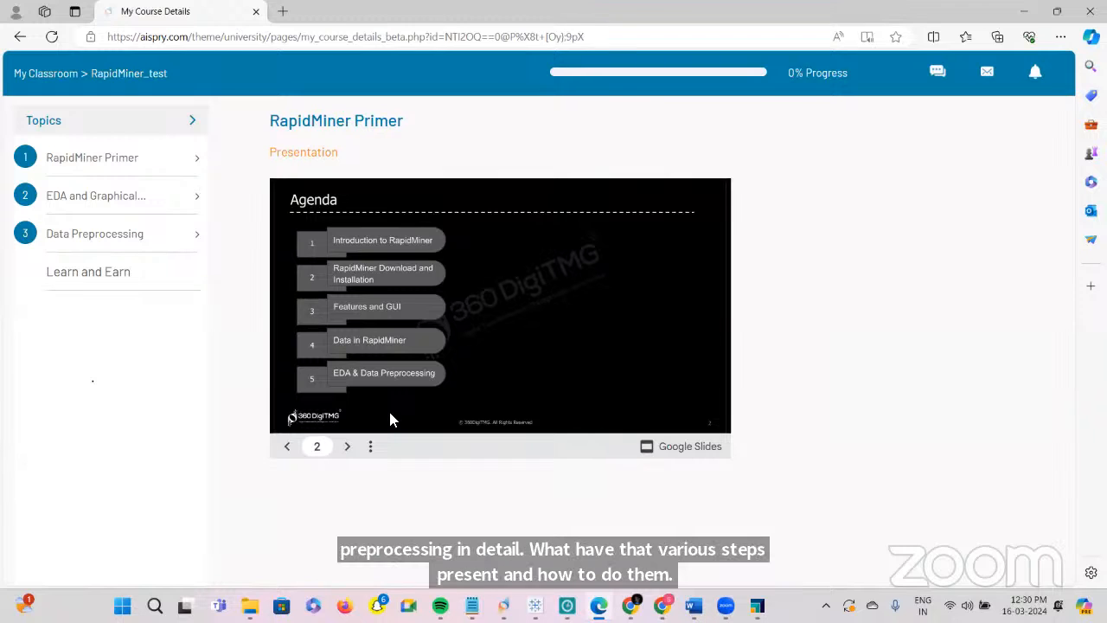
{"action": "left_click", "coordinate": [345, 448]}
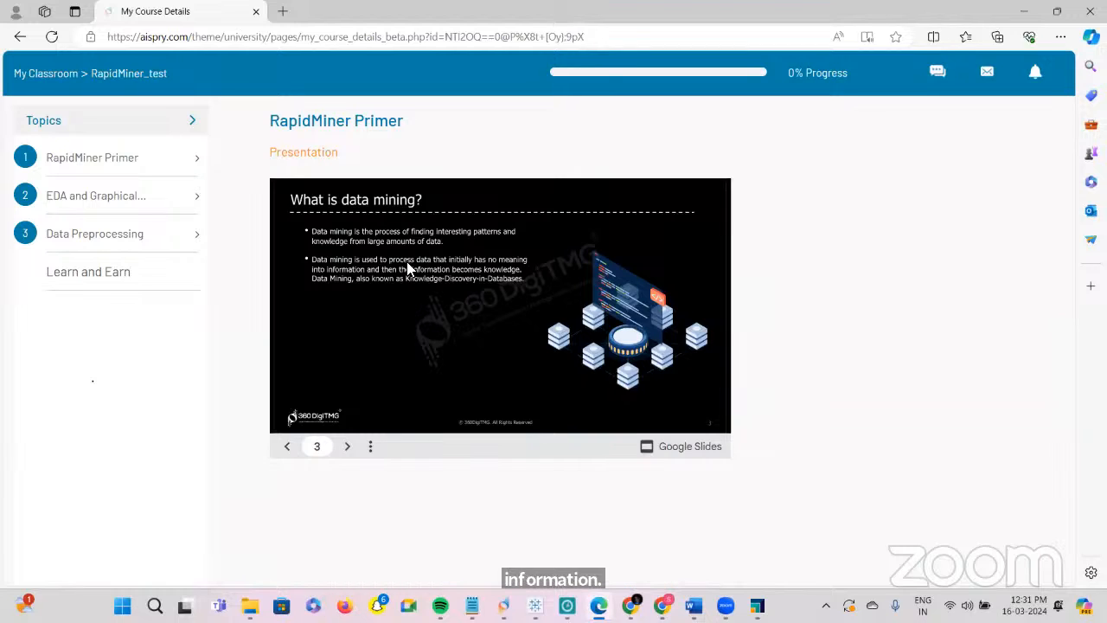
Reveal the five data mining tasks on slide 3 and continue past no-code platforms to slide 5, What is RapidMiner?
{"action": "left_click", "coordinate": [348, 447]}
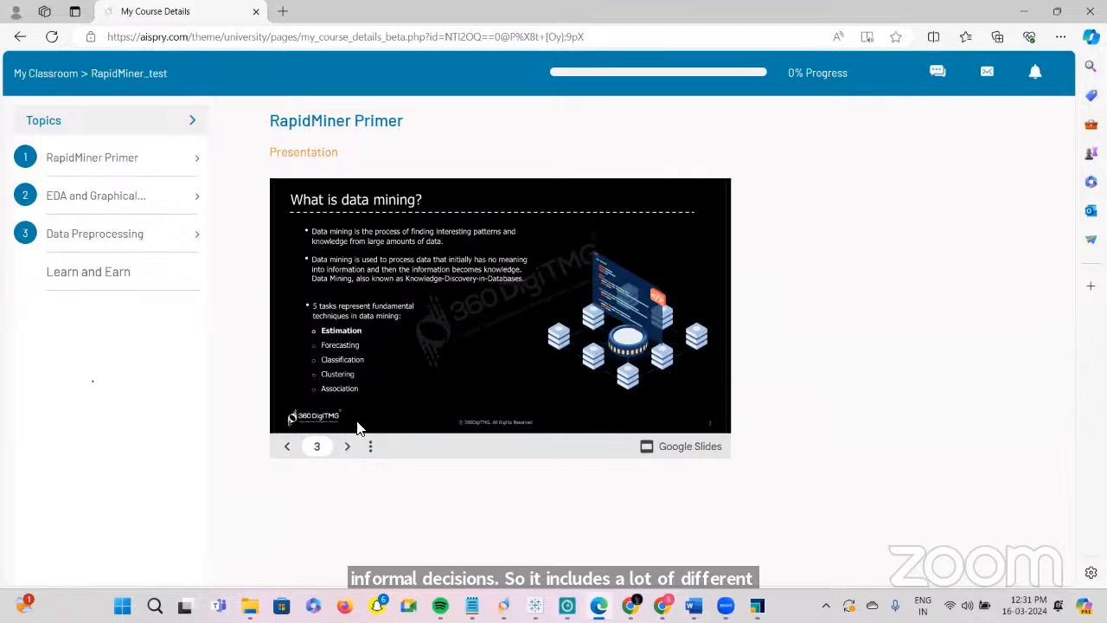
{"action": "left_click", "coordinate": [349, 447]}
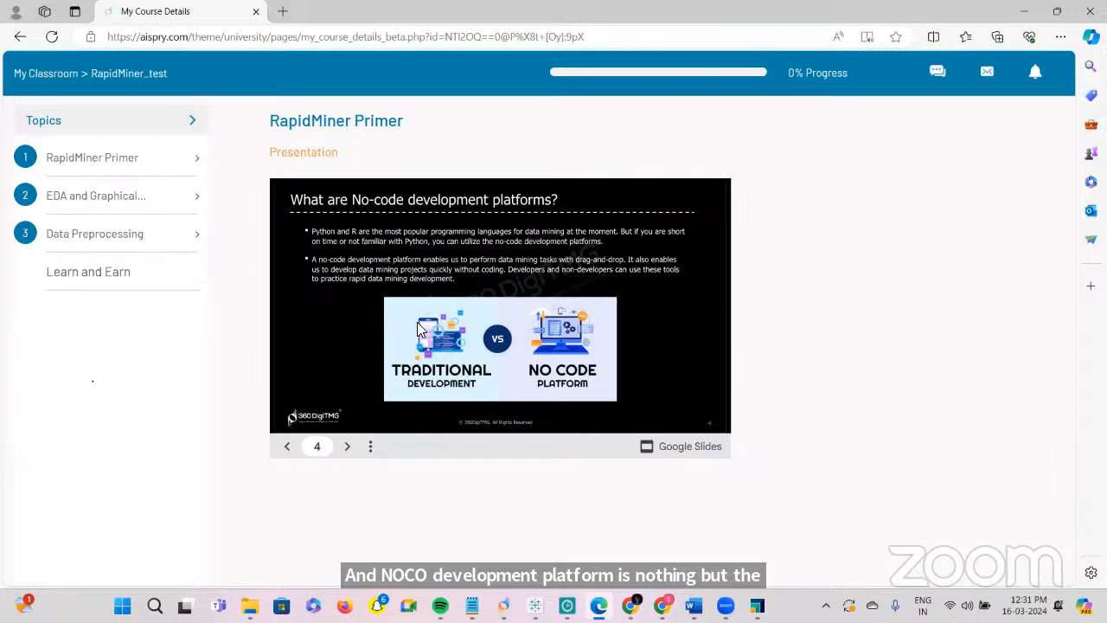
{"action": "left_click", "coordinate": [347, 446]}
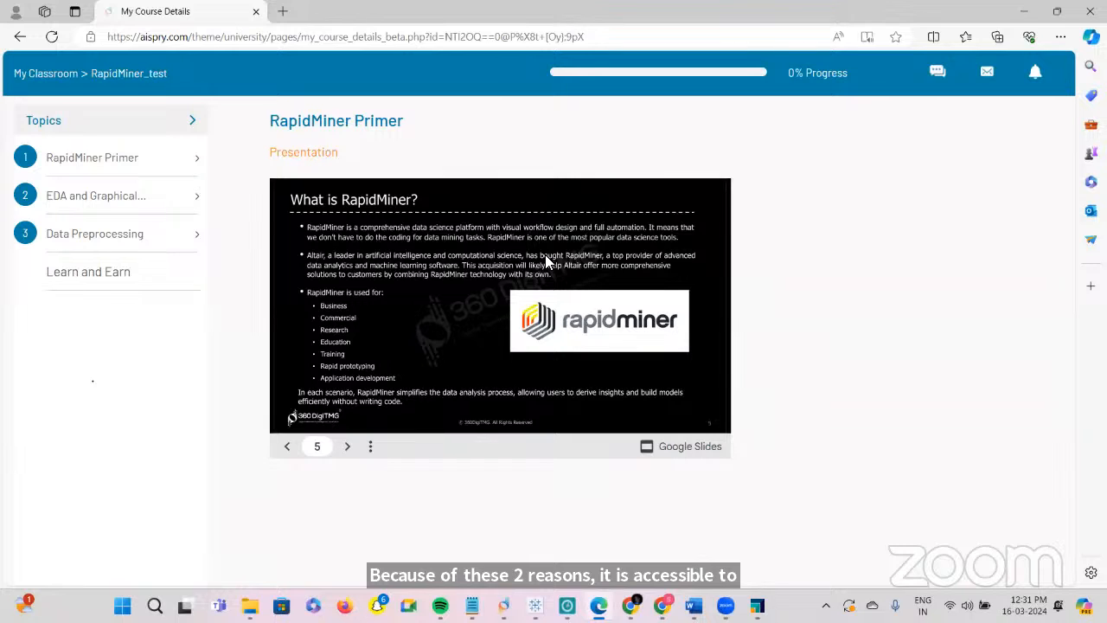
Review the RapidMiner Products slides 6 and 7 and continue to slide 8, Advantages of RapidMiner
{"action": "left_click", "coordinate": [347, 448]}
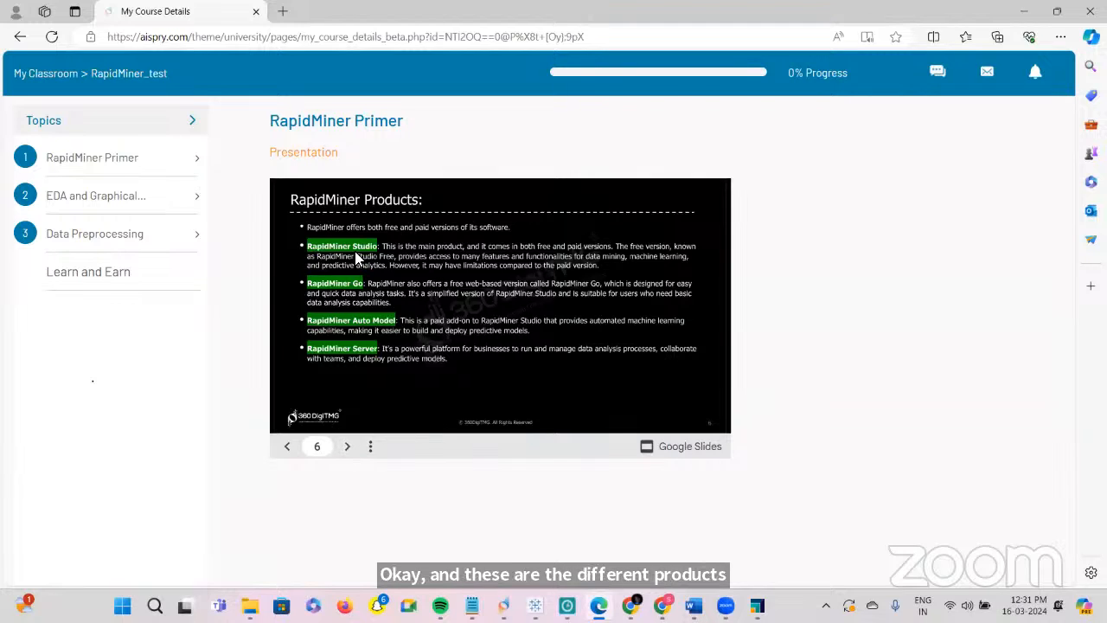
{"action": "left_click", "coordinate": [349, 447]}
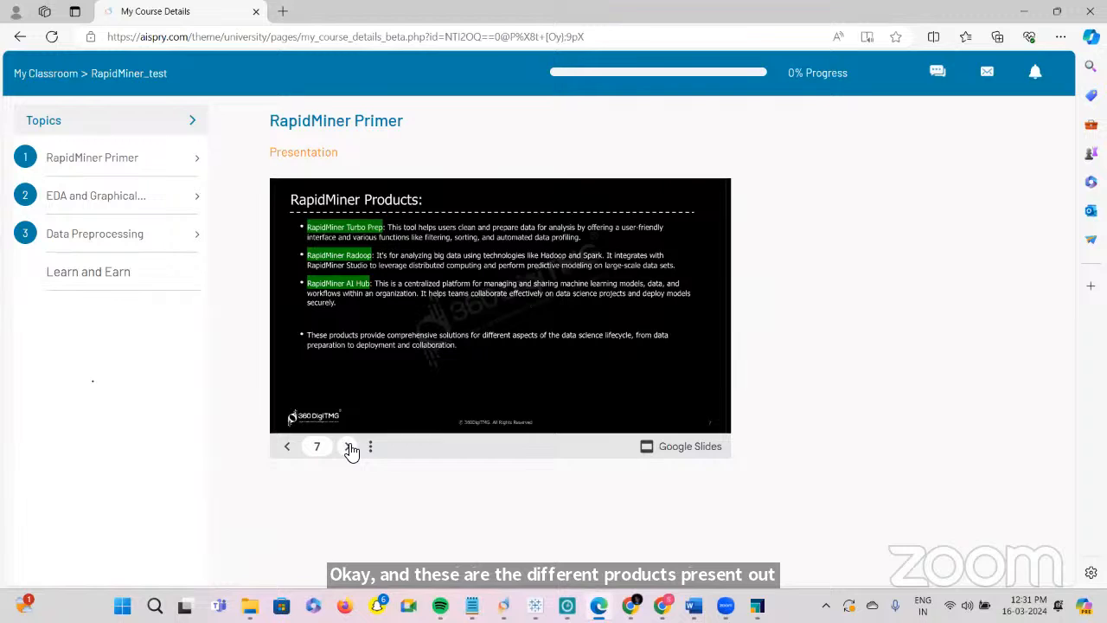
{"action": "left_click", "coordinate": [288, 446]}
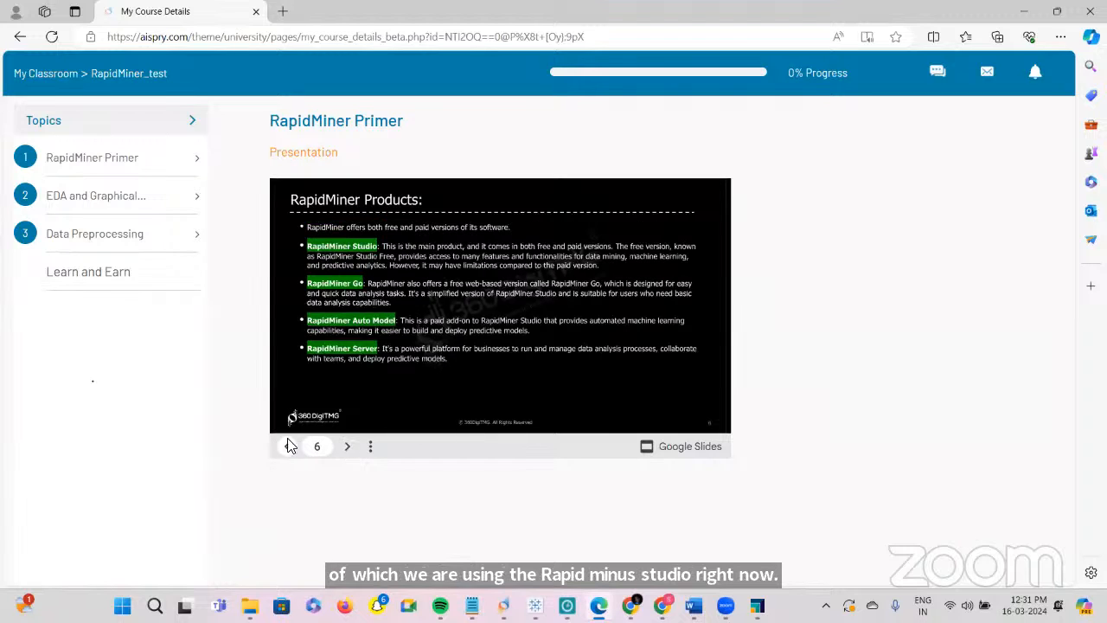
{"action": "left_click", "coordinate": [347, 445]}
{"action": "left_click", "coordinate": [346, 445]}
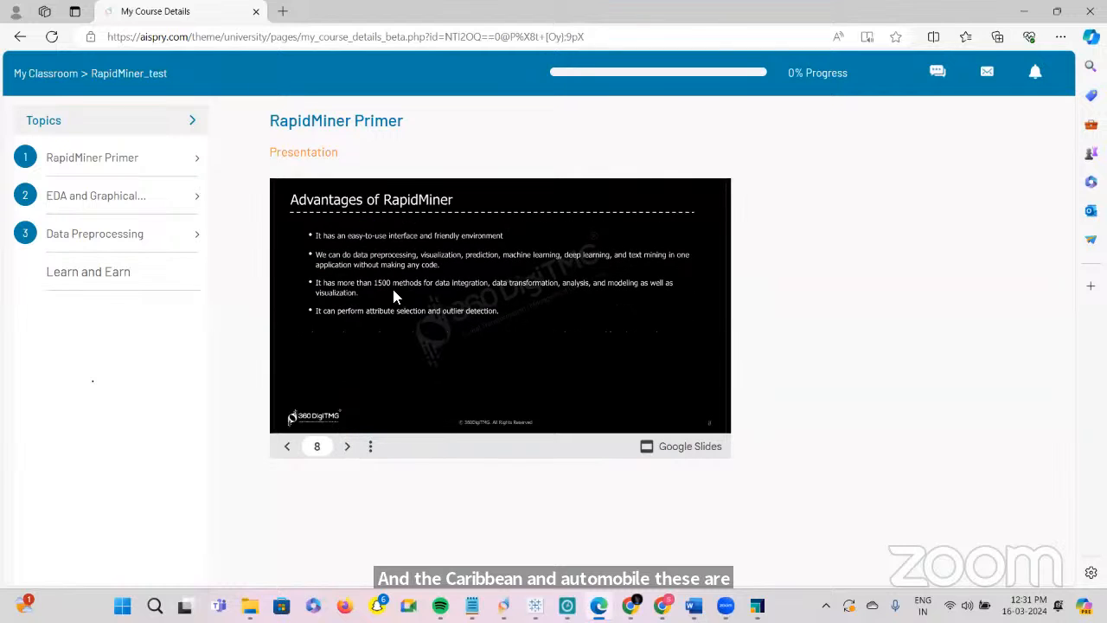
Go through the Advantages vs Disadvantages slide and bring up slide 10, RapidMiner Use in Industries
{"action": "left_click", "coordinate": [349, 448]}
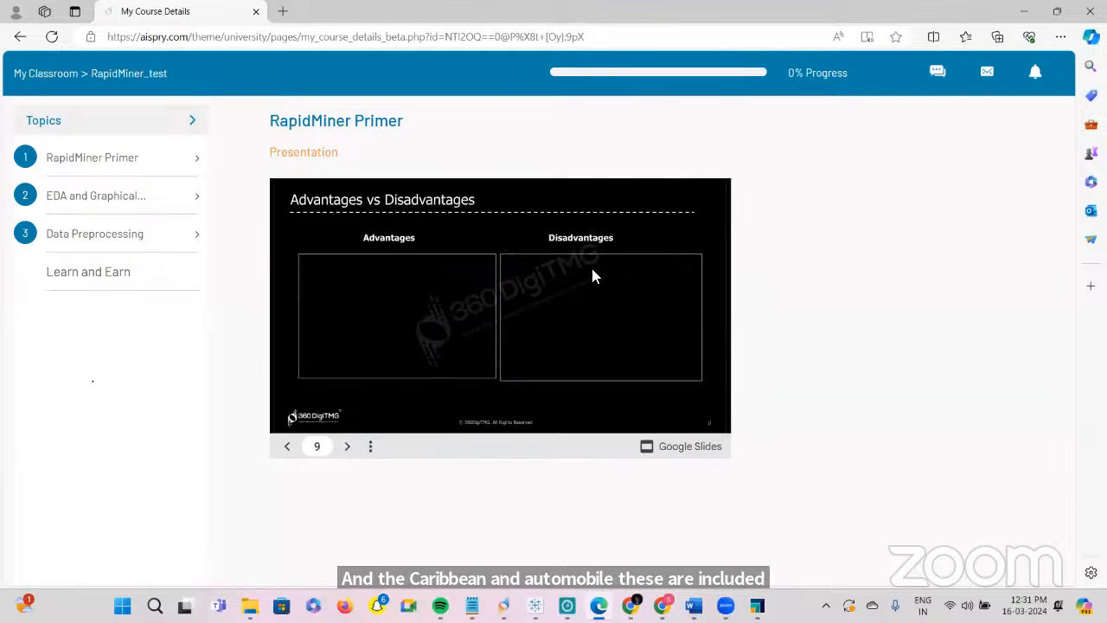
{"action": "left_click", "coordinate": [347, 446]}
{"action": "left_click", "coordinate": [347, 447]}
{"action": "left_click", "coordinate": [347, 447]}
{"action": "left_click", "coordinate": [346, 446]}
{"action": "left_click", "coordinate": [288, 446]}
{"action": "left_click", "coordinate": [288, 446]}
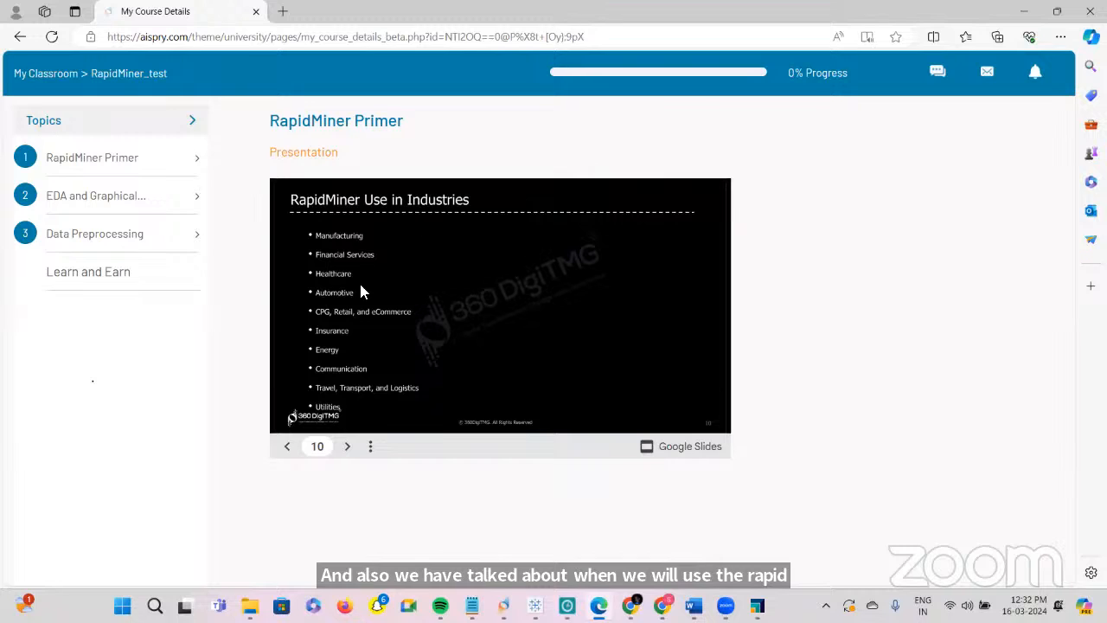
Advance past the supported datasets and RapidMiner Download slides to the license agreement step on Installation slide 21
{"action": "left_click", "coordinate": [349, 448]}
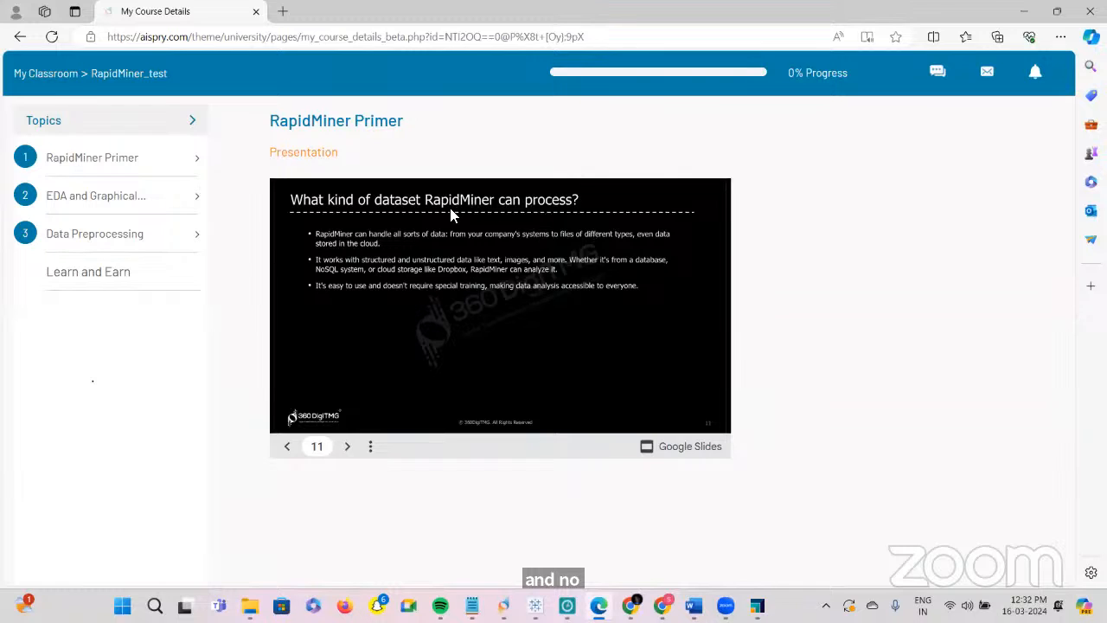
{"action": "left_click", "coordinate": [346, 446]}
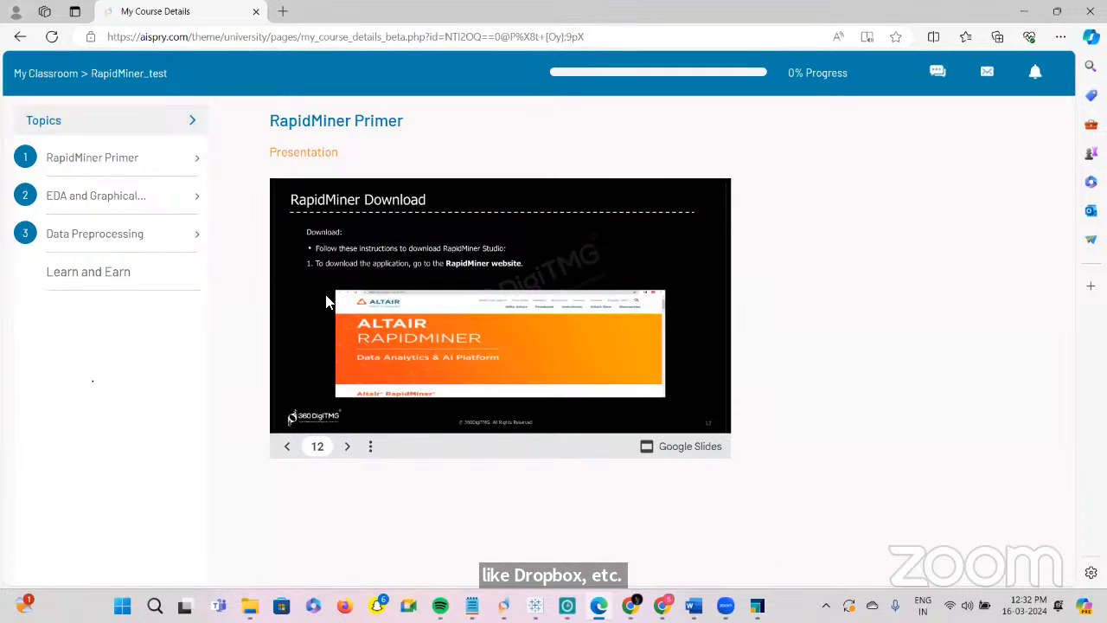
{"action": "left_click", "coordinate": [345, 447]}
{"action": "left_click", "coordinate": [346, 447]}
{"action": "left_click", "coordinate": [346, 446]}
{"action": "left_click", "coordinate": [346, 447]}
{"action": "left_click", "coordinate": [346, 447]}
{"action": "left_click", "coordinate": [346, 446]}
{"action": "left_click", "coordinate": [346, 447]}
{"action": "left_click", "coordinate": [346, 447]}
{"action": "left_click", "coordinate": [346, 446]}
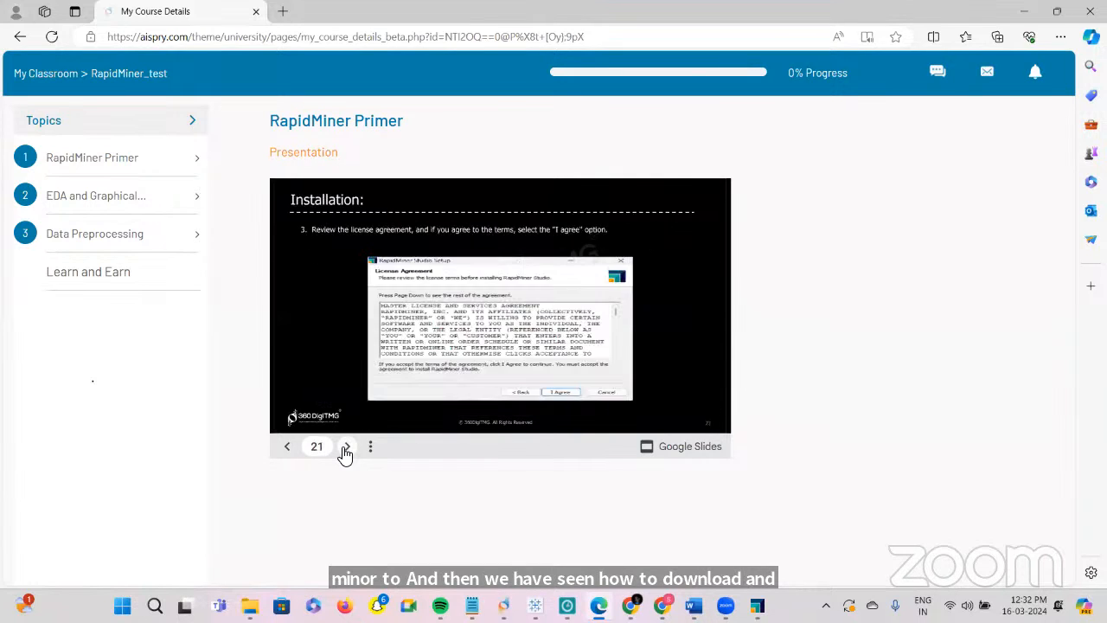
Advance through the remaining installation slides, review the final Setup slide 27, and show the Features slide 28
{"action": "left_click", "coordinate": [346, 446]}
{"action": "left_click", "coordinate": [346, 446]}
{"action": "left_click", "coordinate": [346, 446]}
{"action": "left_click", "coordinate": [346, 446]}
{"action": "left_click", "coordinate": [346, 447]}
{"action": "left_click", "coordinate": [345, 446]}
{"action": "left_click", "coordinate": [346, 447]}
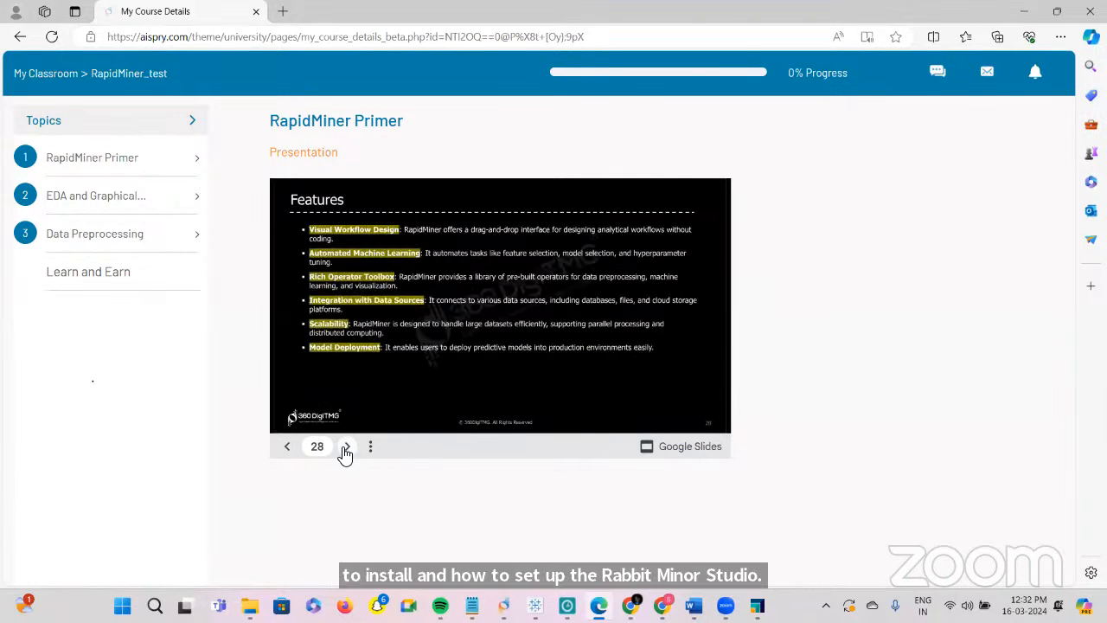
{"action": "left_click", "coordinate": [294, 451]}
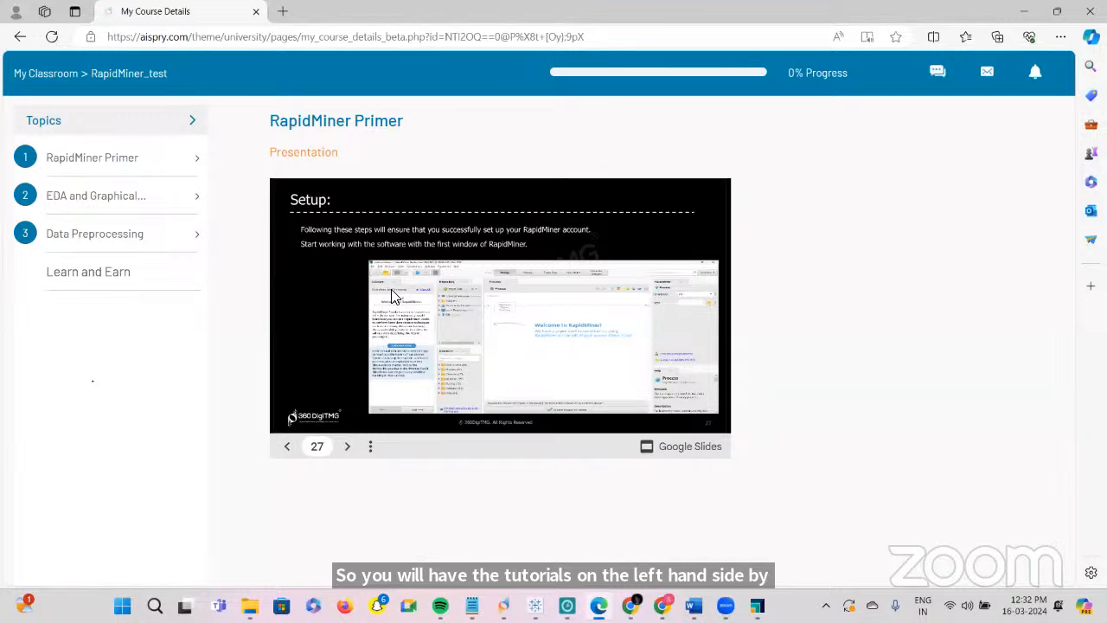
{"action": "left_click", "coordinate": [347, 445]}
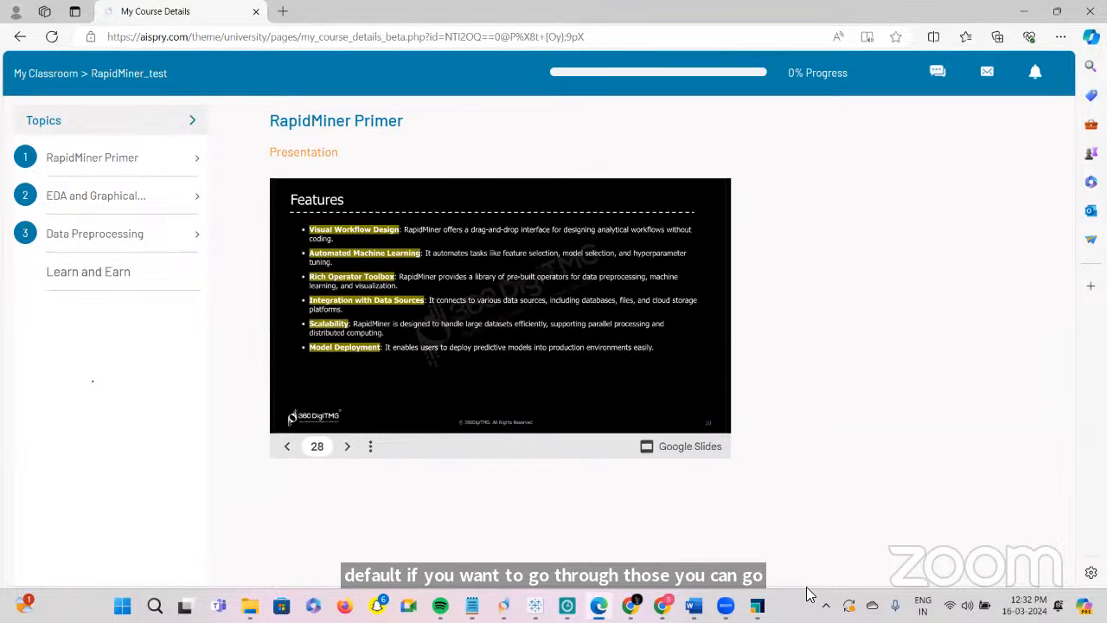
Check the RapidMiner Studio design window, return to the Edge presentation, and advance past the GUI slides to slide 32, Data in RapidMiner
{"action": "left_click", "coordinate": [756, 606]}
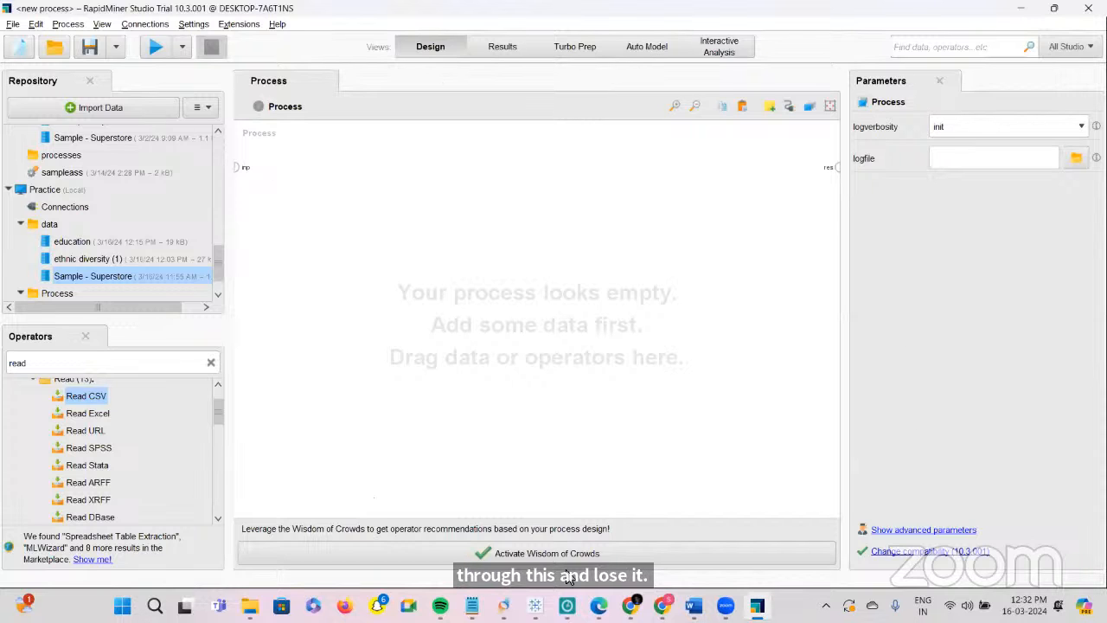
{"action": "left_click", "coordinate": [598, 605]}
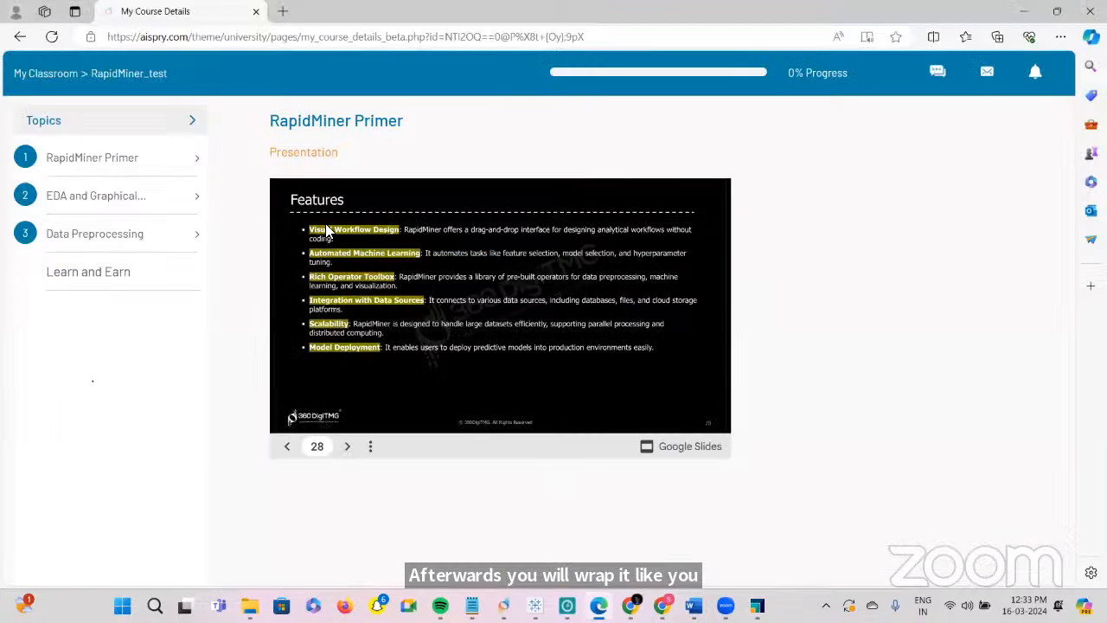
{"action": "left_click", "coordinate": [348, 446]}
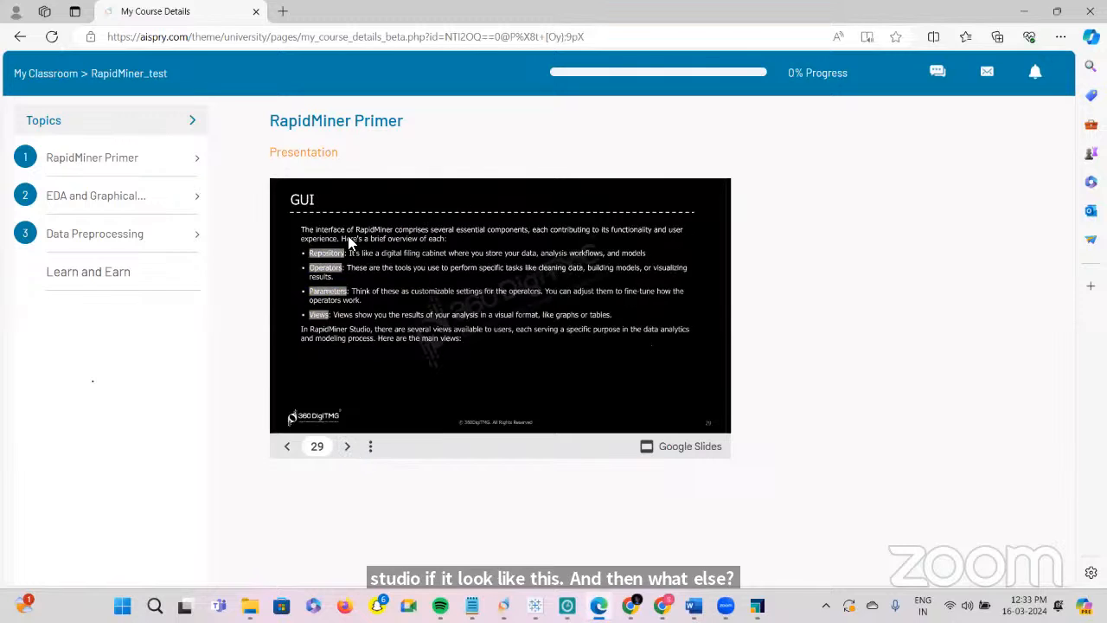
{"action": "left_click", "coordinate": [346, 447]}
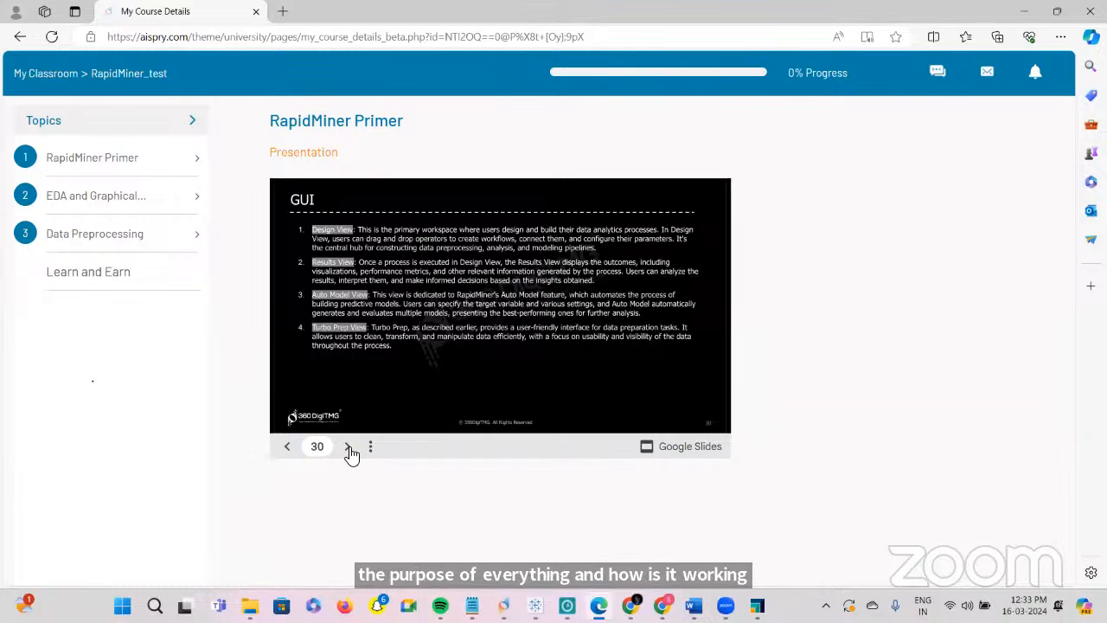
{"action": "left_click", "coordinate": [348, 449]}
{"action": "left_click", "coordinate": [348, 448]}
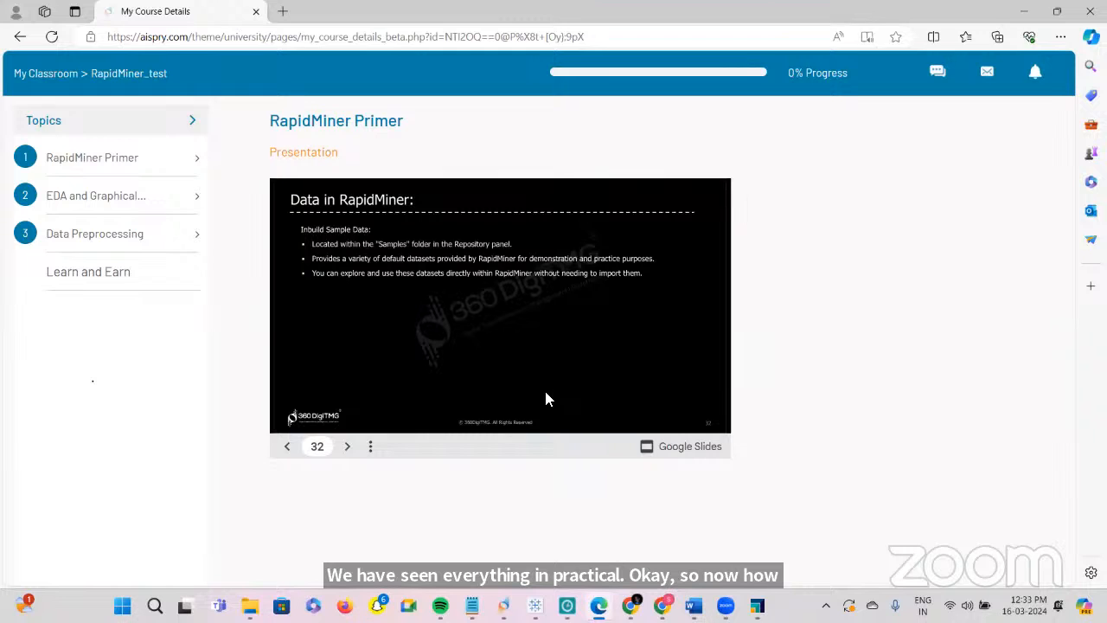
Switch to RapidMiner Studio to view the Samples data folder, and return to Edge to show slide 33, Importing External Data
{"action": "left_click", "coordinate": [758, 606]}
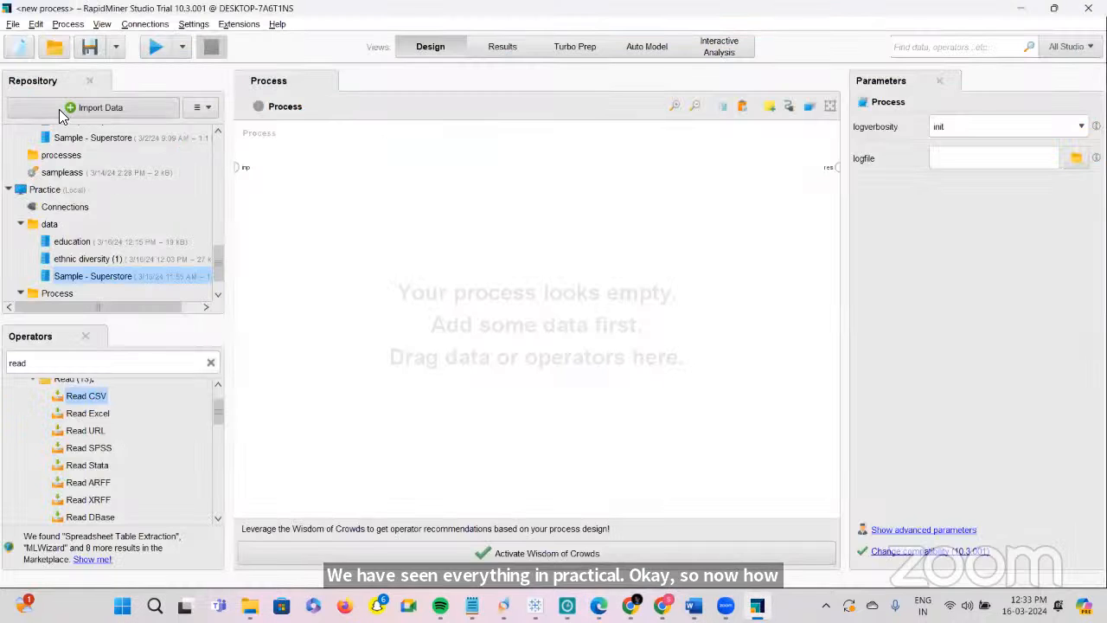
{"action": "scroll", "coordinate": [44, 153], "scroll_direction": "up", "scroll_amount": 5}
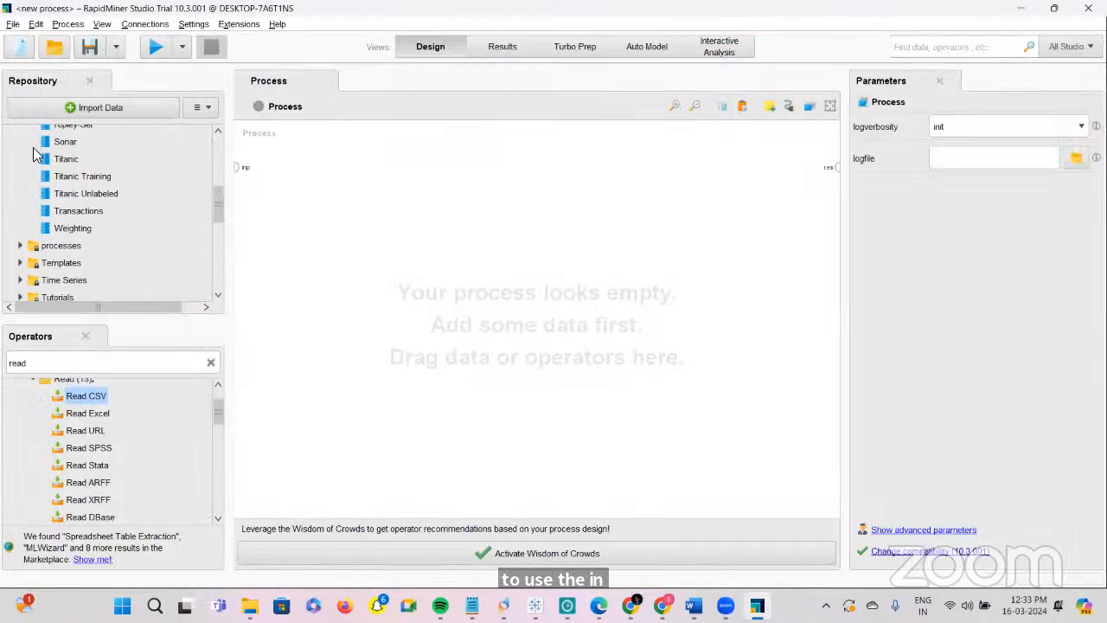
{"action": "scroll", "coordinate": [33, 153], "scroll_direction": "up", "scroll_amount": 5}
{"action": "scroll", "coordinate": [43, 170], "scroll_direction": "down", "scroll_amount": 1}
{"action": "scroll", "coordinate": [49, 170], "scroll_direction": "down", "scroll_amount": 1}
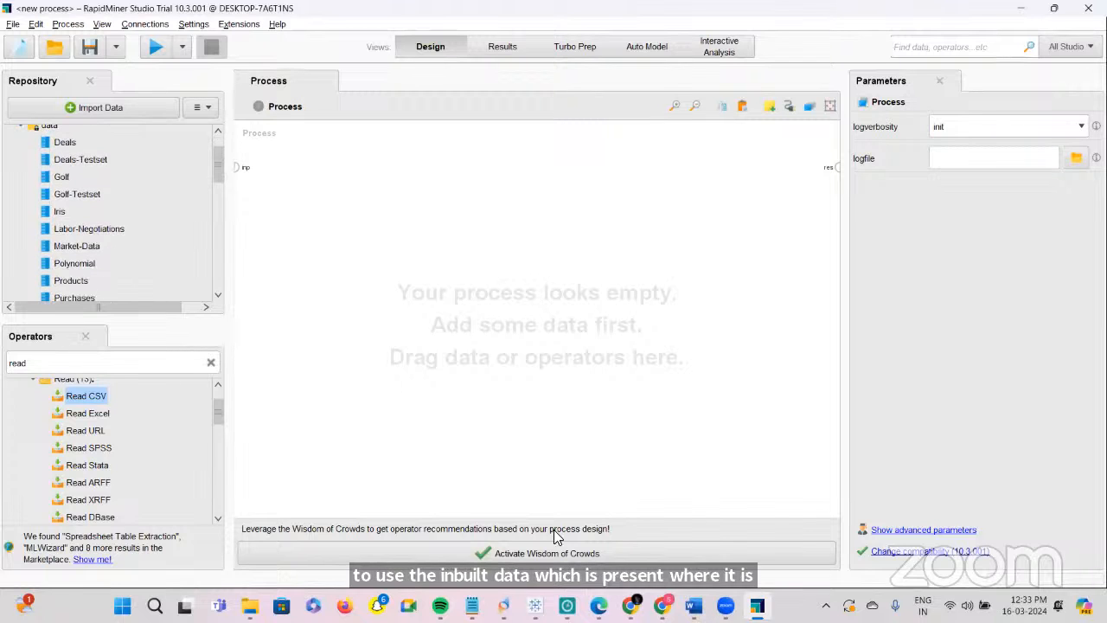
{"action": "left_click", "coordinate": [598, 605]}
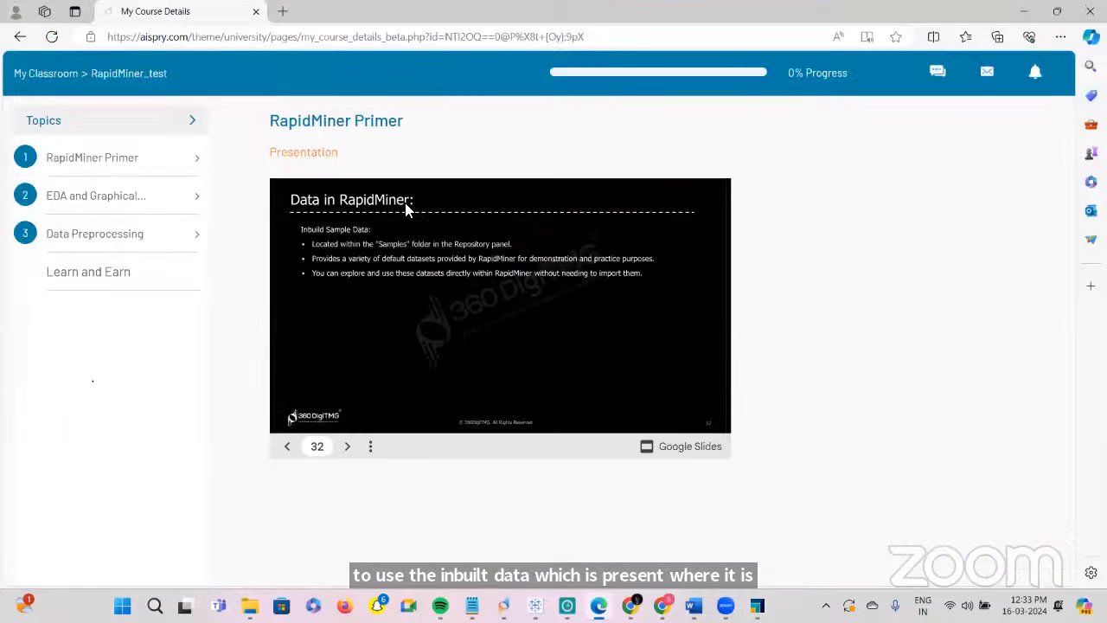
{"action": "left_click", "coordinate": [347, 446]}
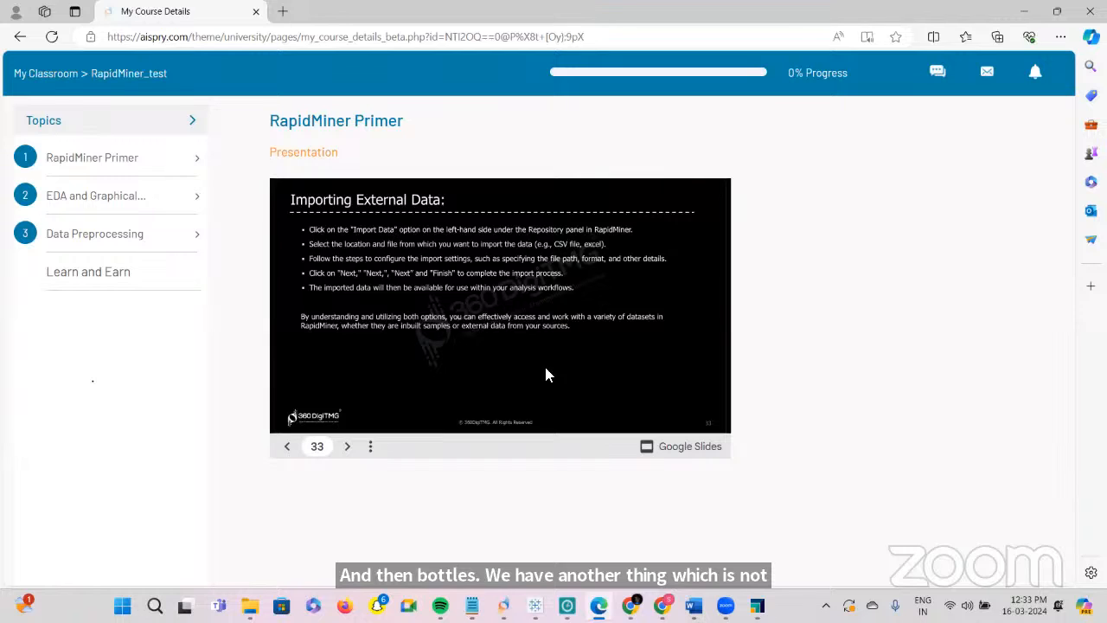
Switch to RapidMiner Studio and create a new local repository named Practice 2 in the default location
{"action": "left_click", "coordinate": [757, 606]}
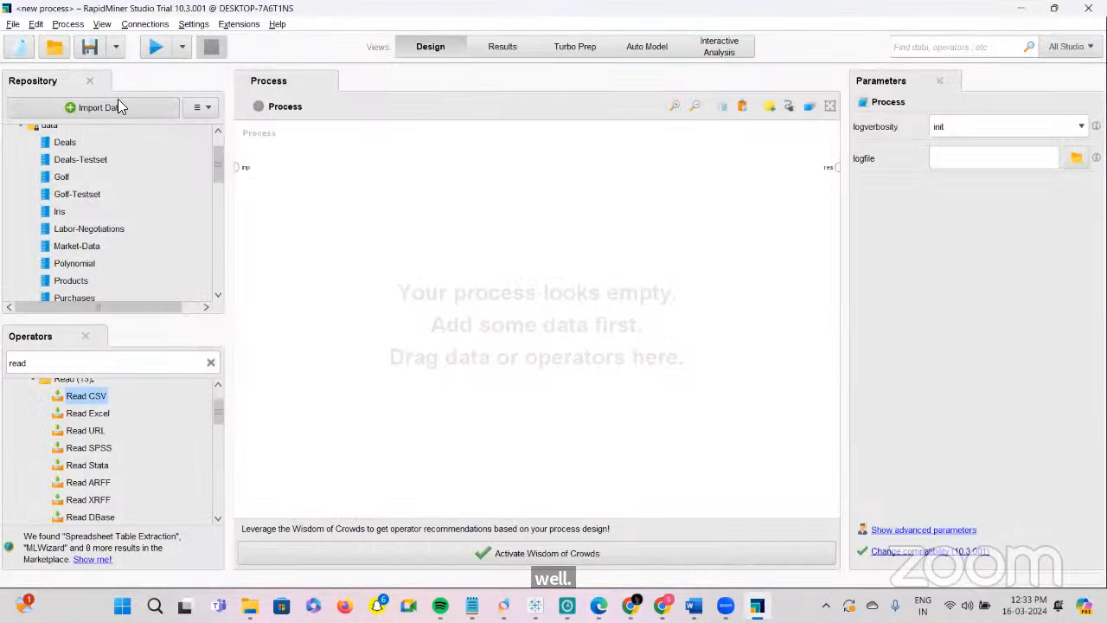
{"action": "mouse_move", "coordinate": [217, 177]}
{"action": "left_mouse_down"}
{"action": "mouse_move", "coordinate": [220, 302]}
{"action": "mouse_move", "coordinate": [217, 167]}
{"action": "left_mouse_up"}
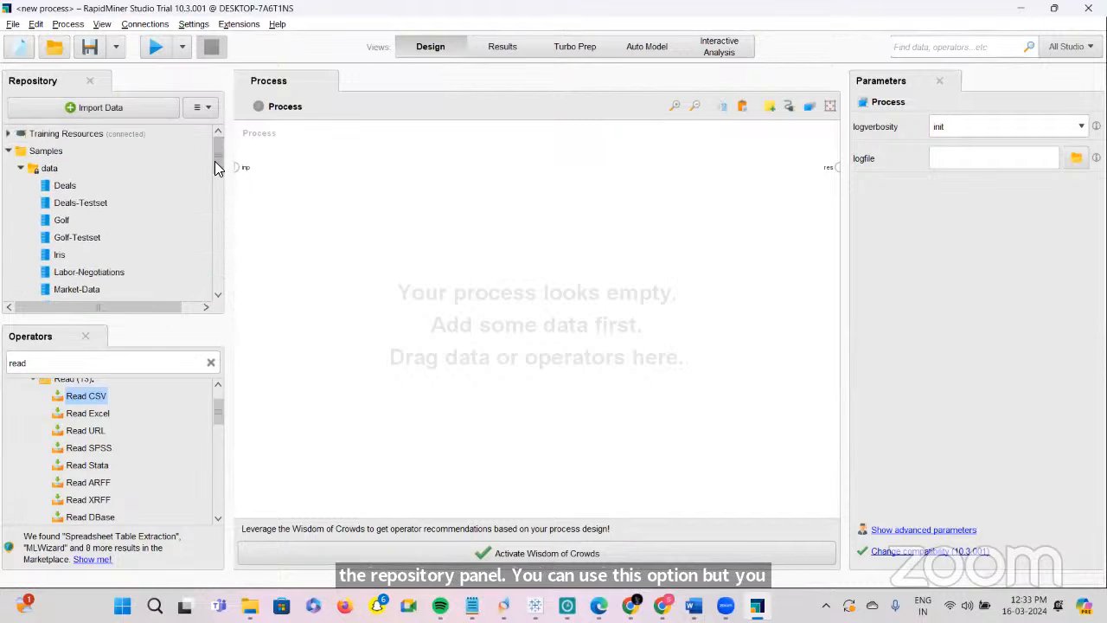
{"action": "scroll", "coordinate": [99, 255], "scroll_direction": "down", "scroll_amount": 4}
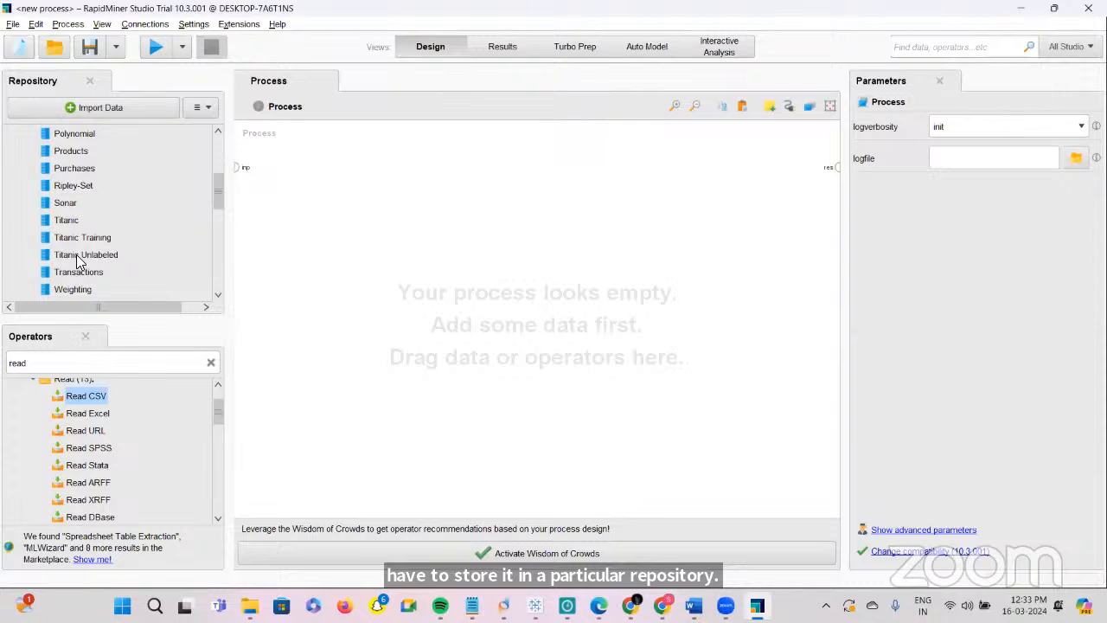
{"action": "left_click", "coordinate": [201, 111]}
{"action": "left_click", "coordinate": [217, 126]}
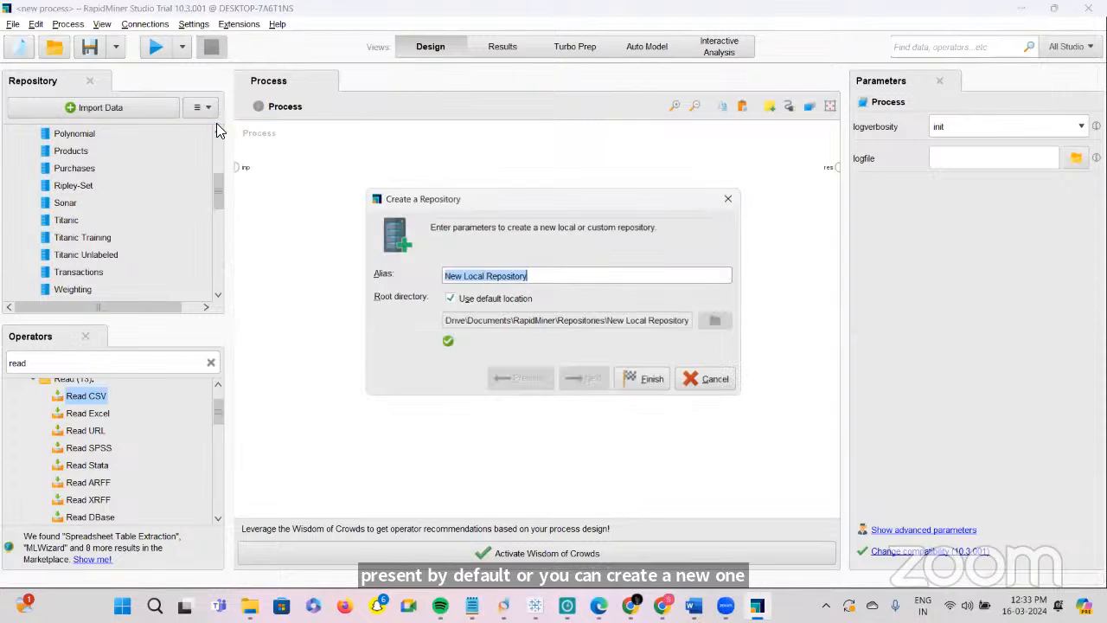
{"action": "key", "text": "BackSpace"}
{"action": "type", "text": "Practice 2"}
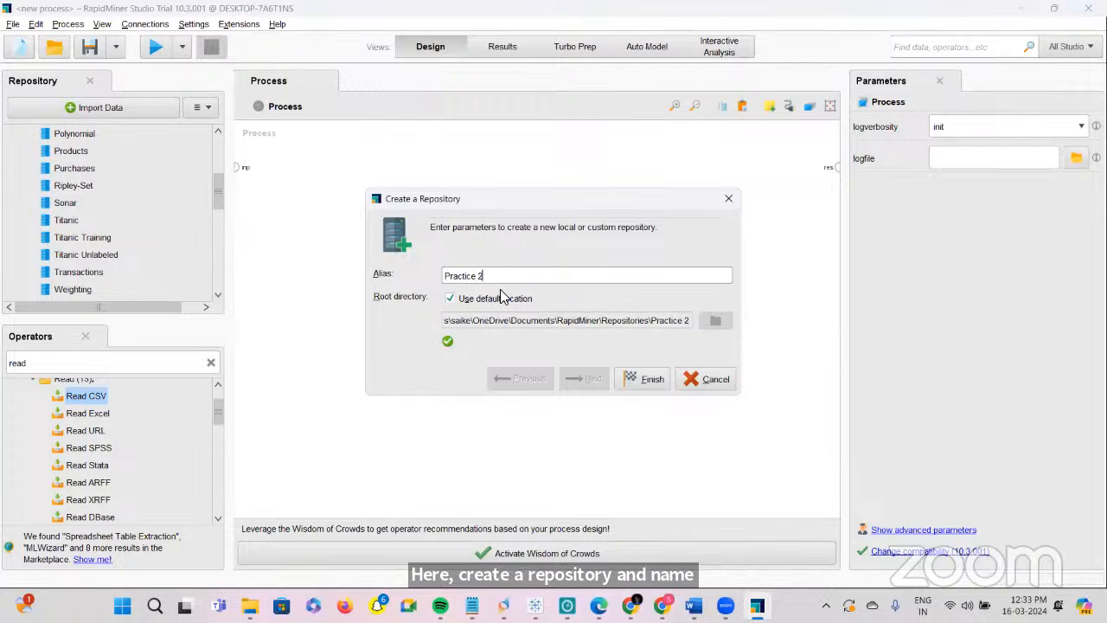
{"action": "left_click", "coordinate": [654, 379]}
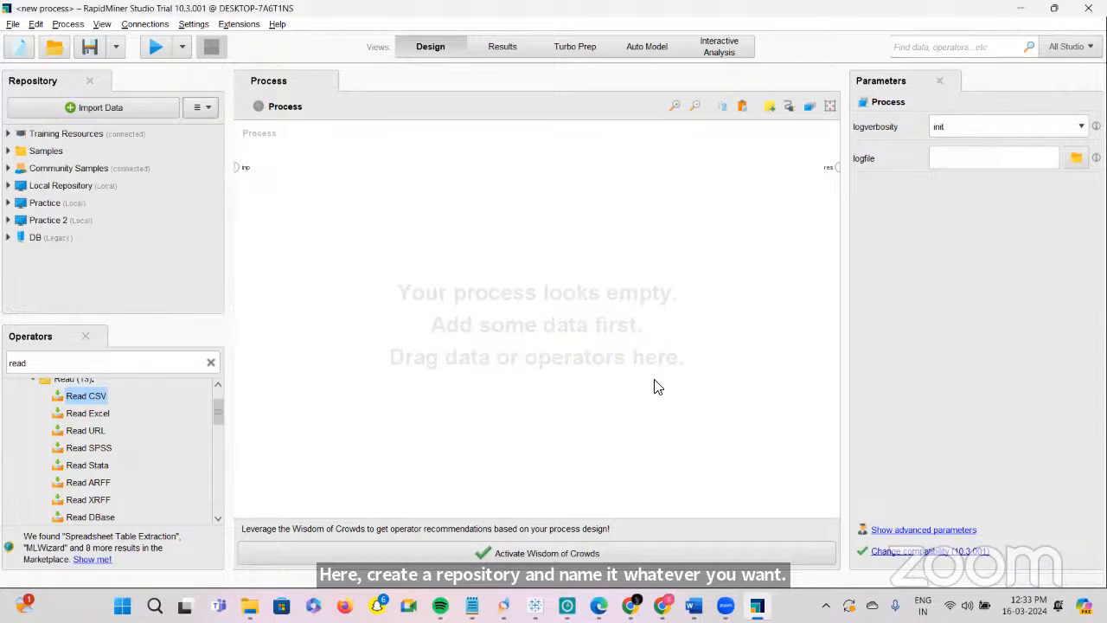
Create a subfolder named Data in the Practice 2 repository
{"action": "right_click", "coordinate": [35, 224]}
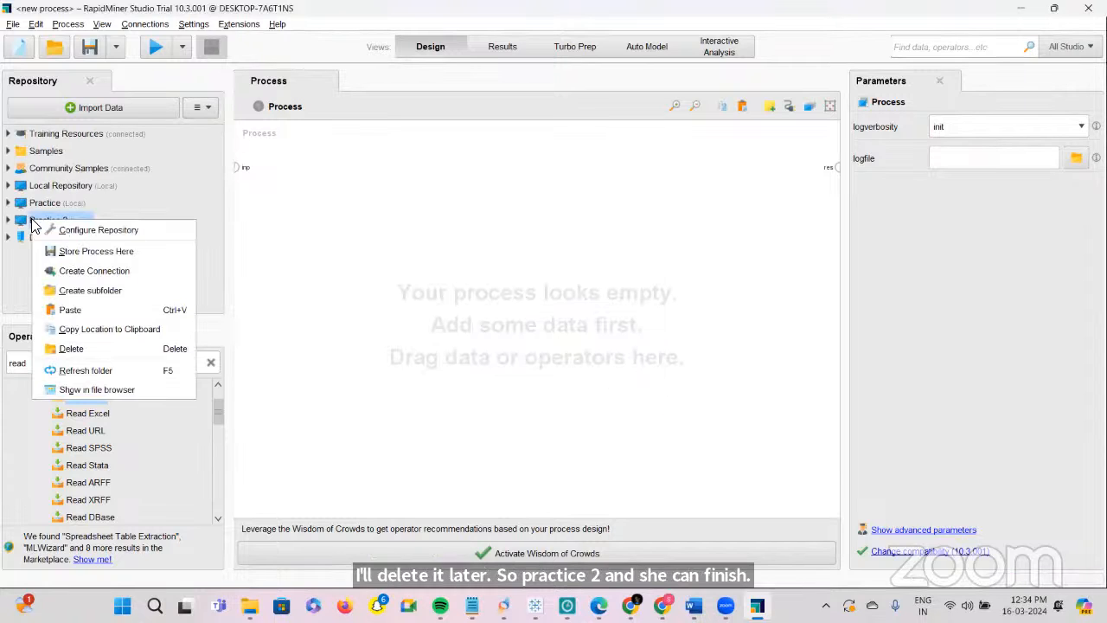
{"action": "left_click", "coordinate": [72, 290]}
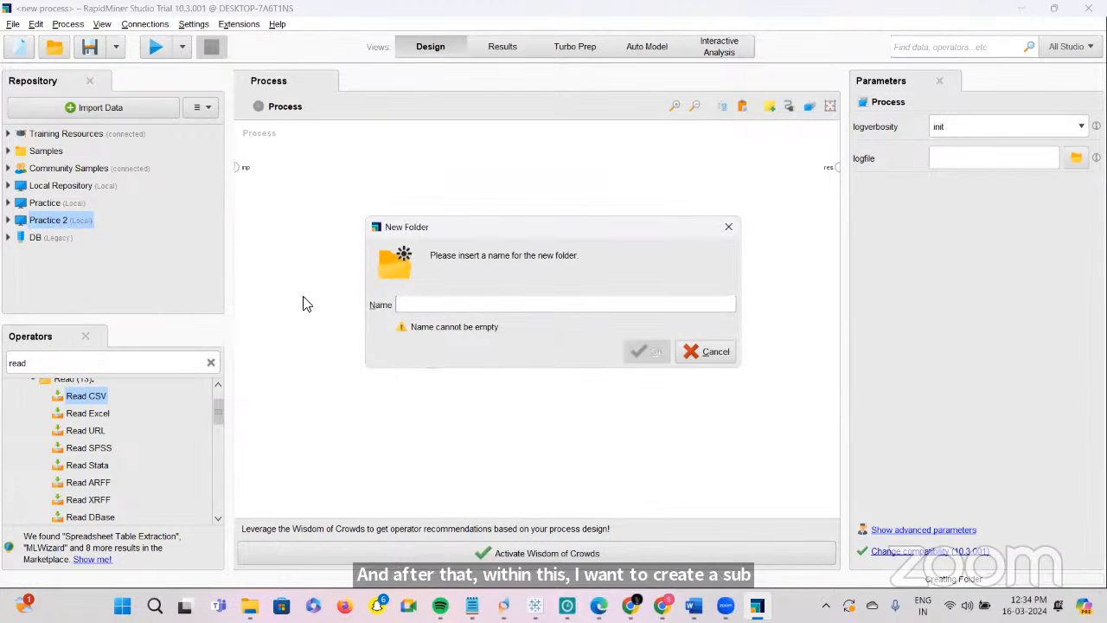
{"action": "type", "text": "Data"}
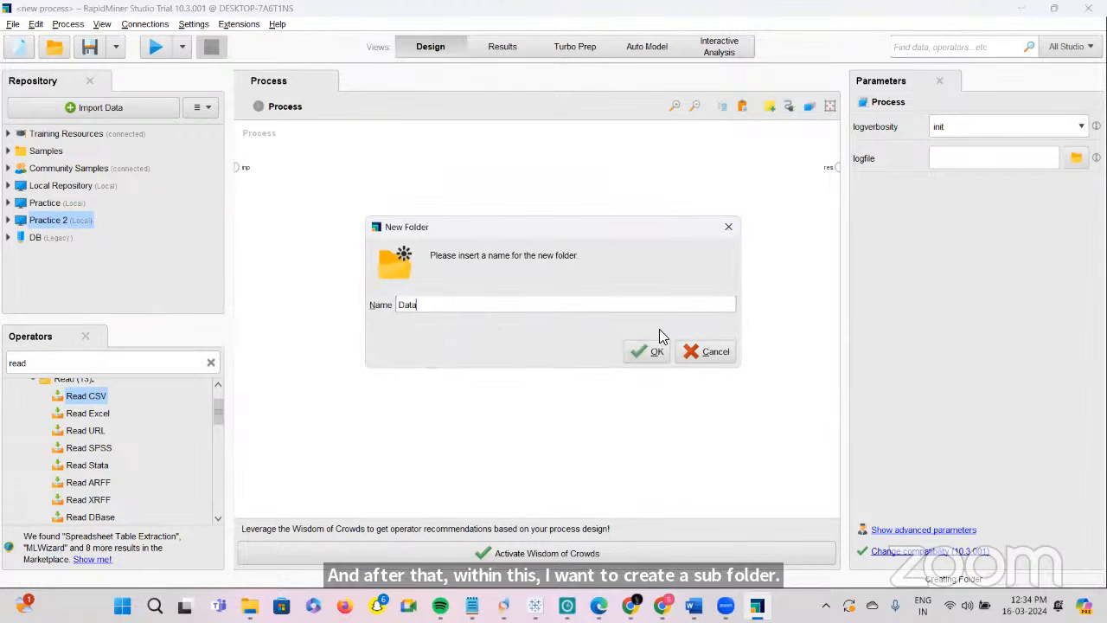
{"action": "left_click", "coordinate": [653, 353]}
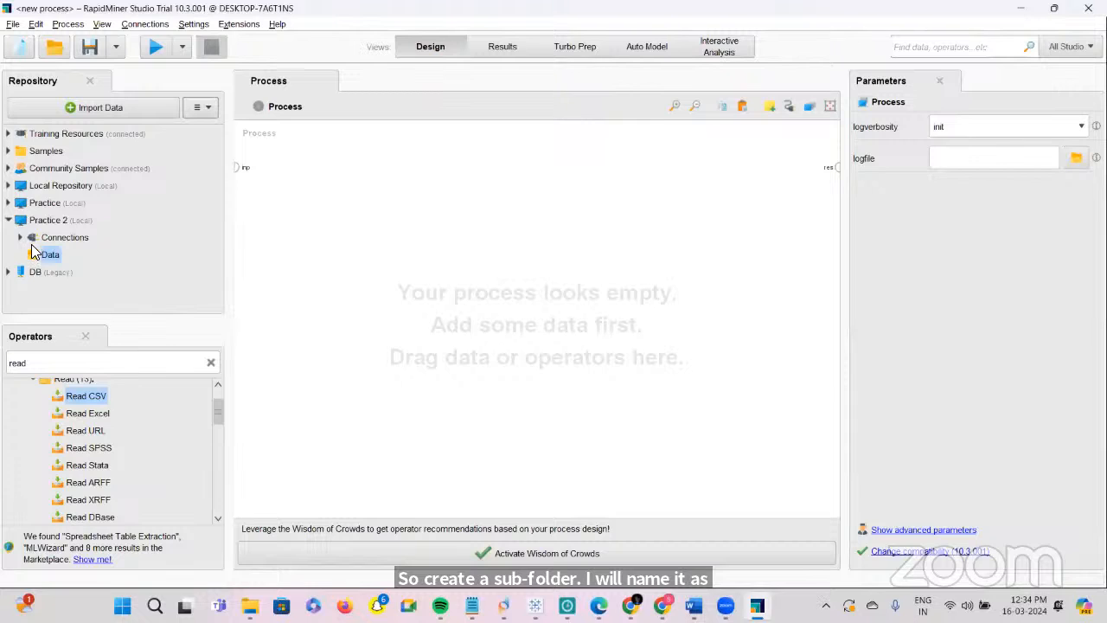
Add a second subfolder named Process to the Practice 2 repository
{"action": "right_click", "coordinate": [30, 223]}
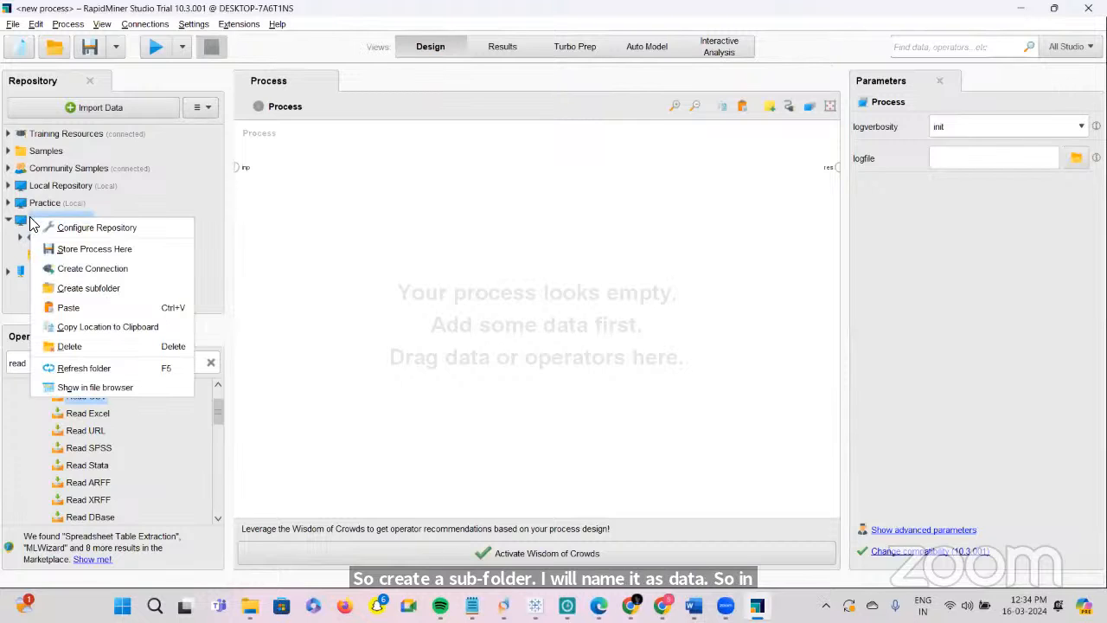
{"action": "left_click", "coordinate": [91, 288]}
{"action": "type", "text": "Pr"}
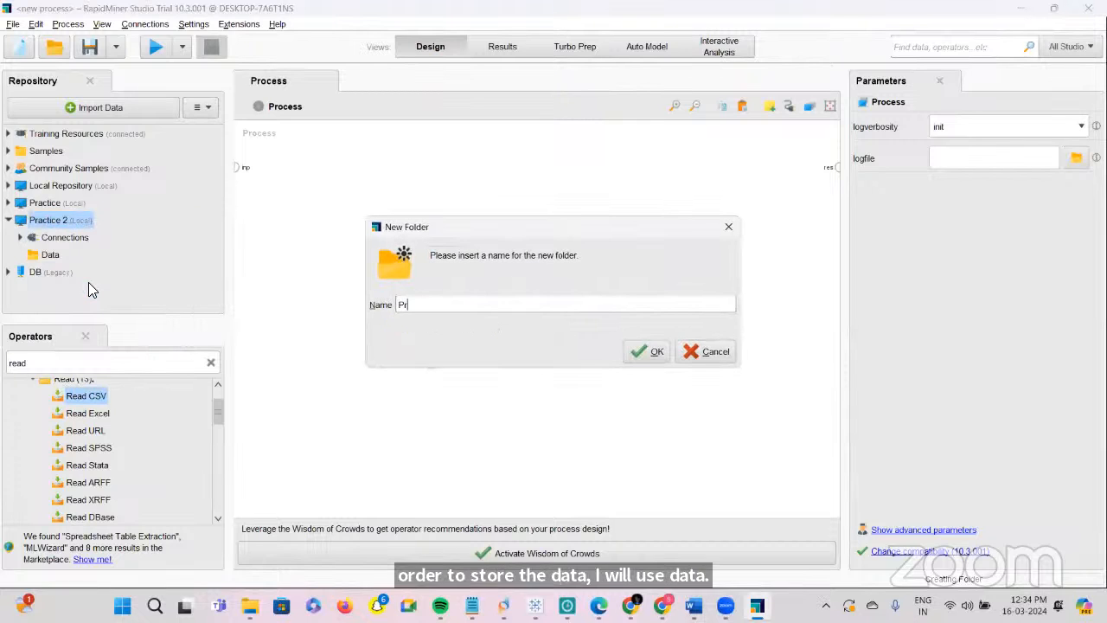
{"action": "type", "text": "ocess"}
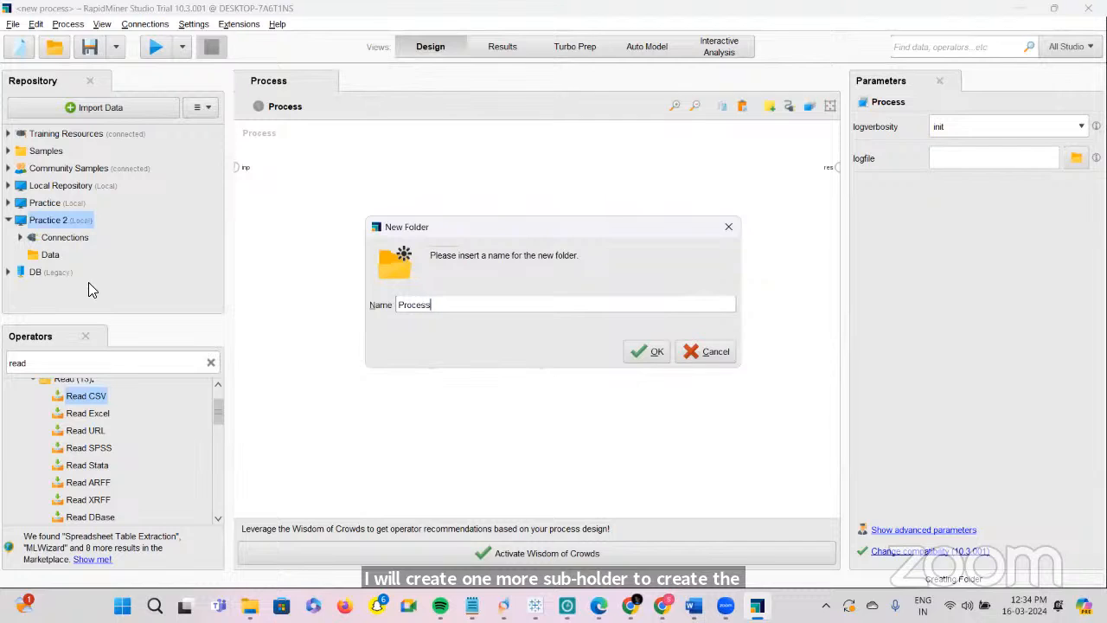
{"action": "left_click", "coordinate": [644, 352]}
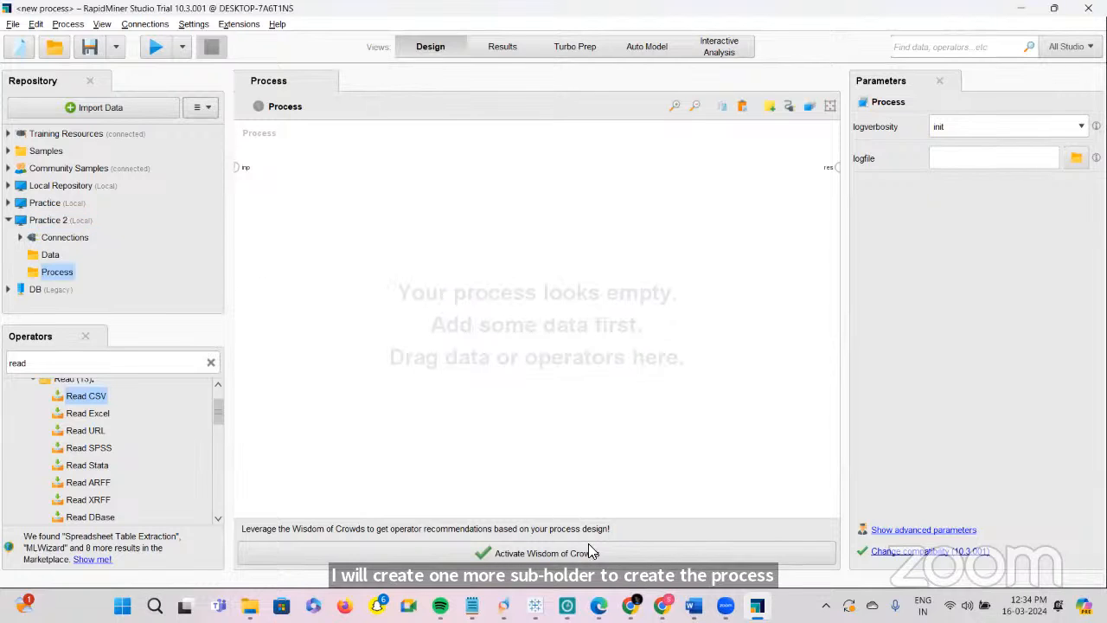
Return to the Edge presentation and advance past the Loading Data from a CSV file slide to the closing slide 40
{"action": "left_click", "coordinate": [598, 606]}
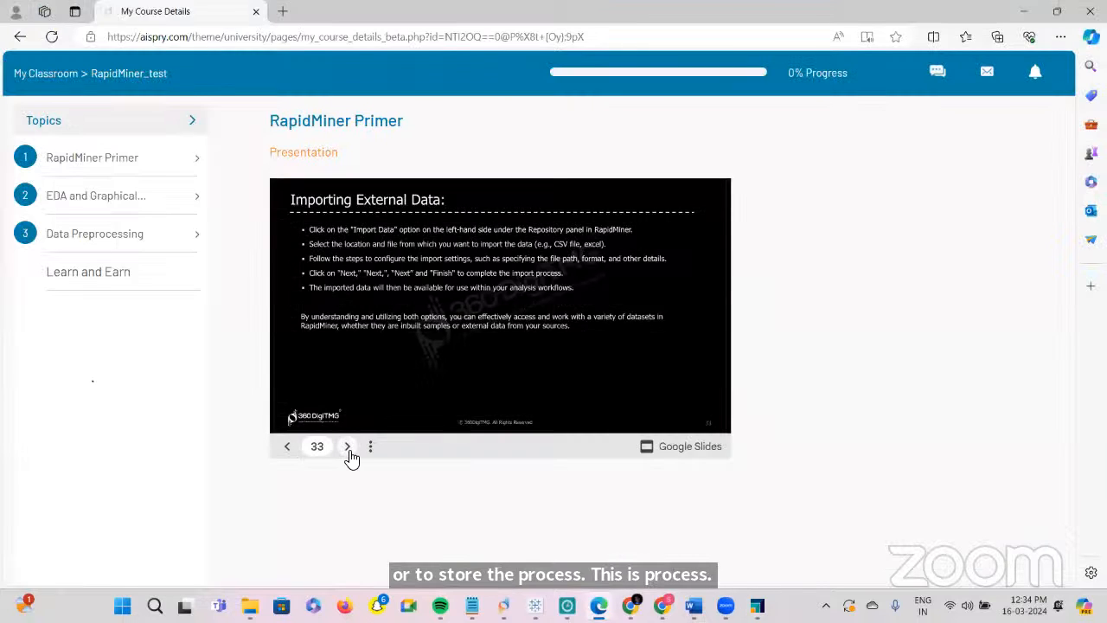
{"action": "left_click", "coordinate": [347, 448]}
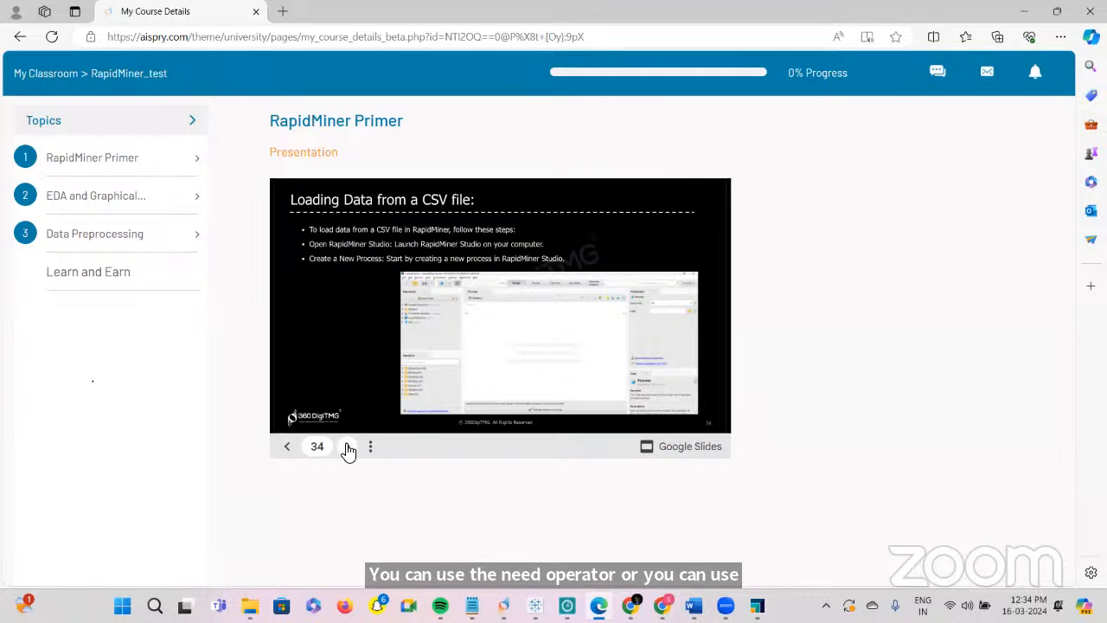
{"action": "left_click", "coordinate": [347, 447]}
{"action": "left_click", "coordinate": [347, 446]}
{"action": "left_click", "coordinate": [346, 447]}
{"action": "left_click", "coordinate": [346, 447]}
{"action": "left_click", "coordinate": [347, 446]}
{"action": "left_click", "coordinate": [347, 446]}
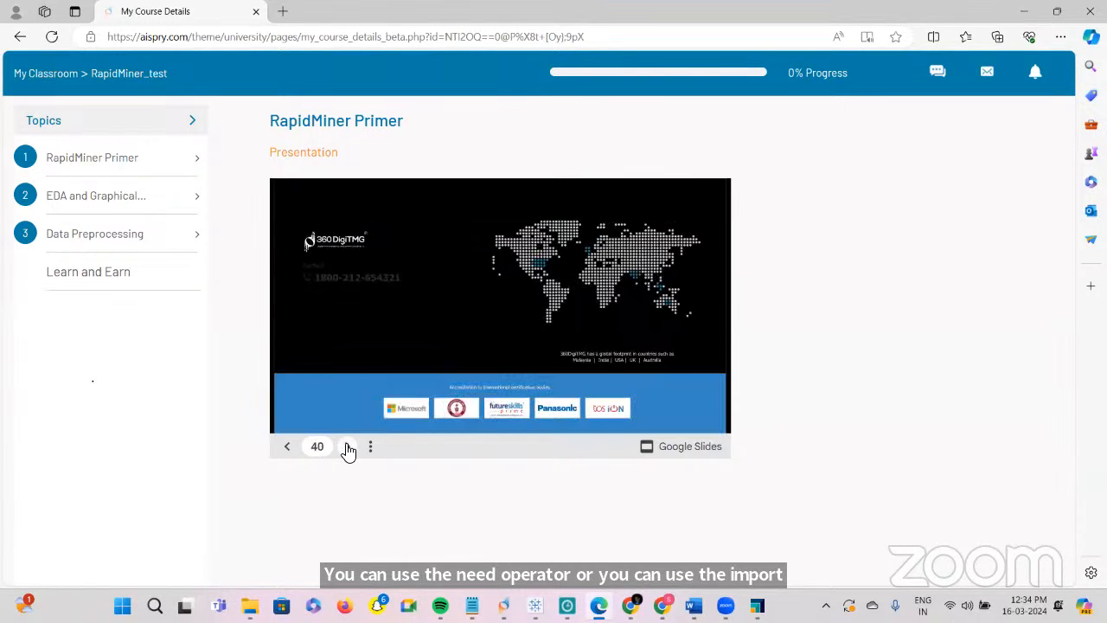
{"action": "left_click", "coordinate": [294, 452]}
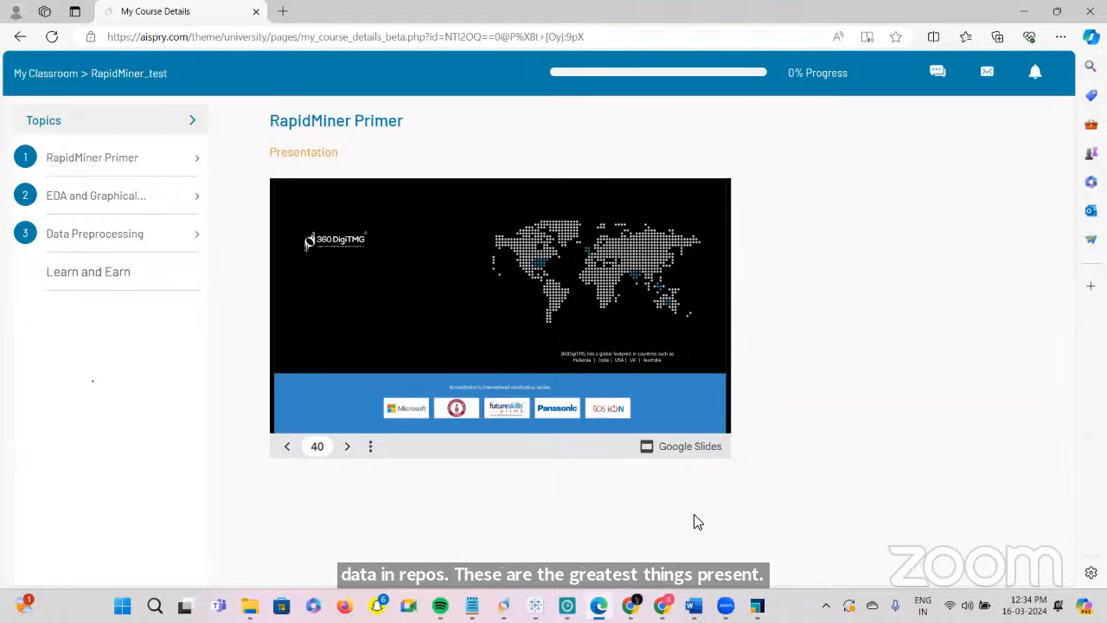
Switch to RapidMiner Studio and open the Turbo Prep view
{"action": "left_click", "coordinate": [757, 605]}
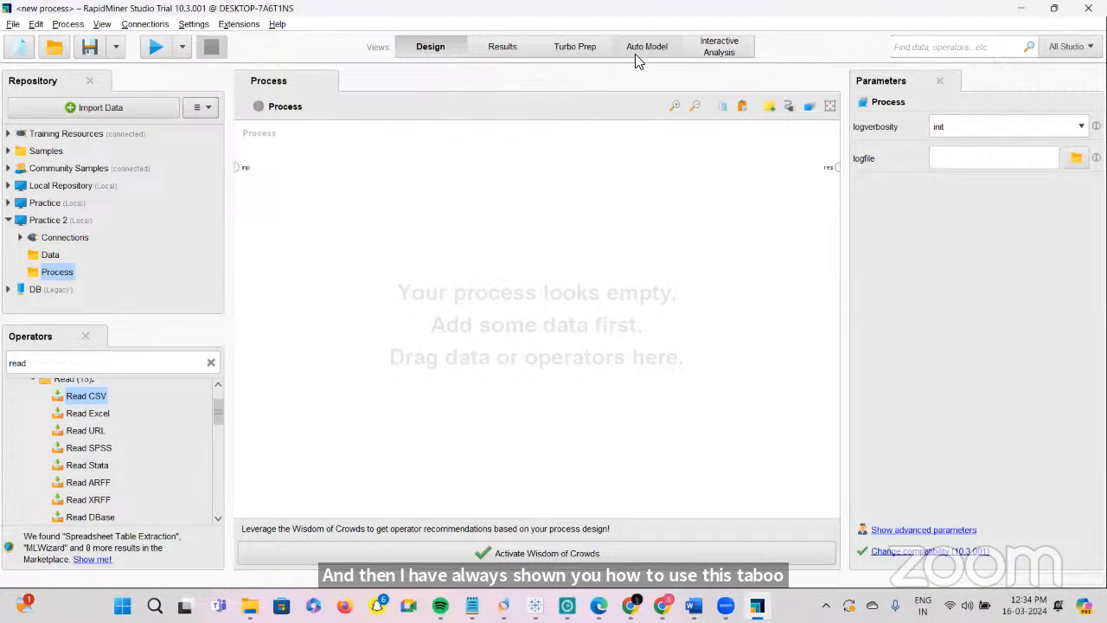
{"action": "left_click", "coordinate": [578, 53]}
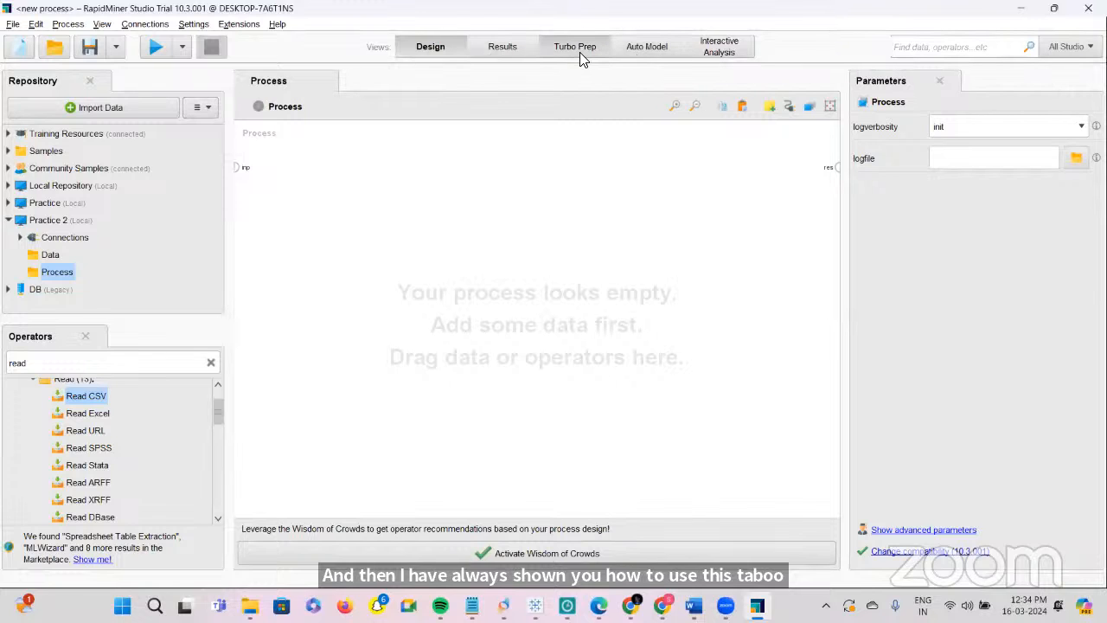